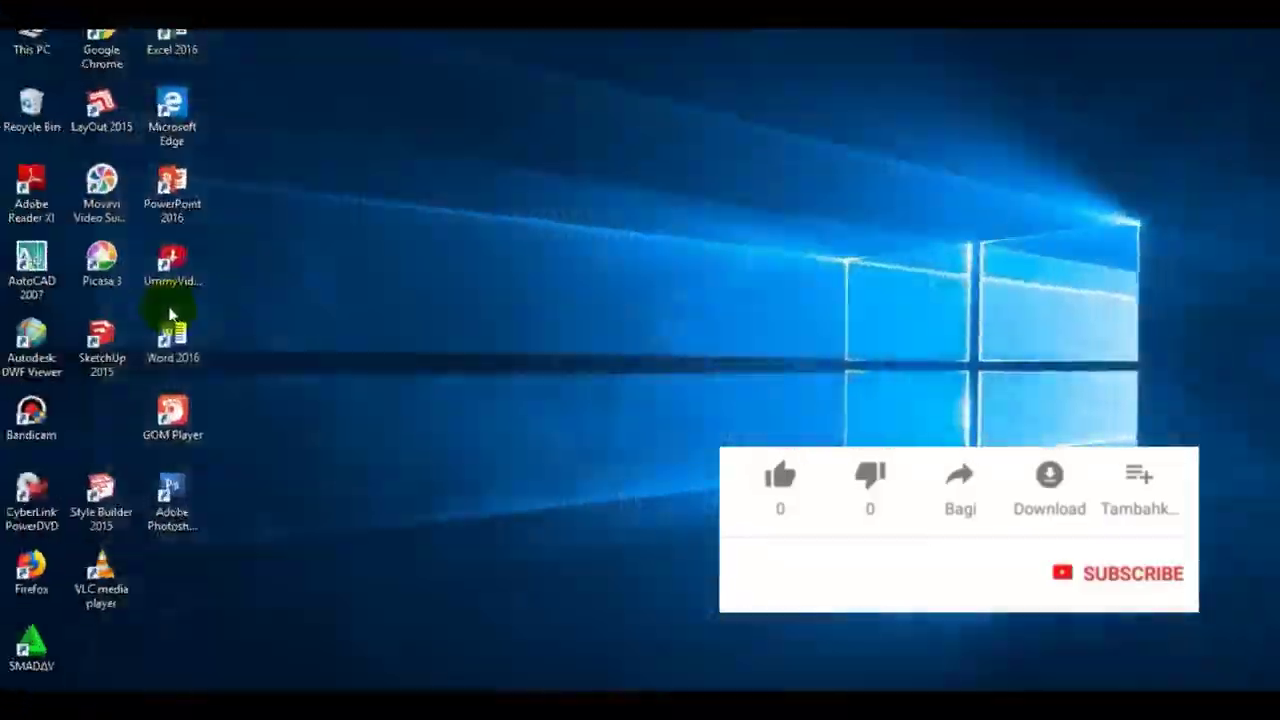
Launch SketchUp 2015 from its desktop shortcut.
double_click(117, 352)
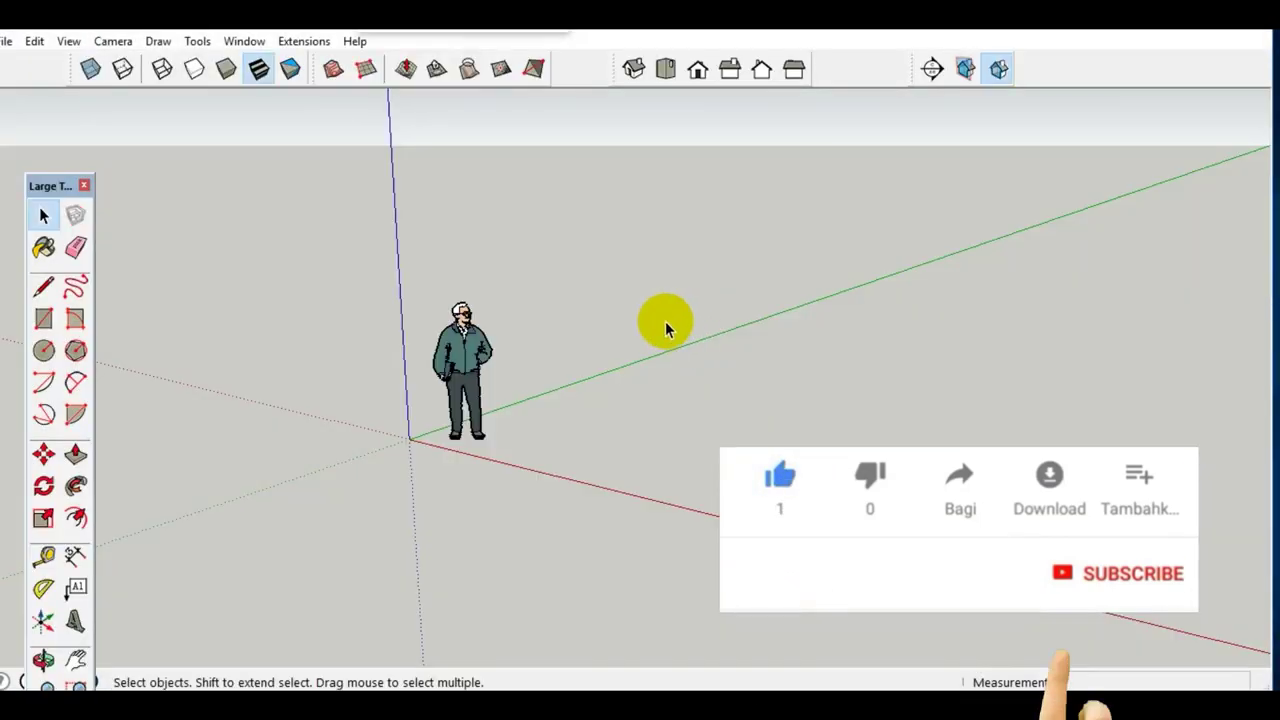
Apply the Simple Style with blue sky and green ground from the Styles panel.
left_click(250, 41)
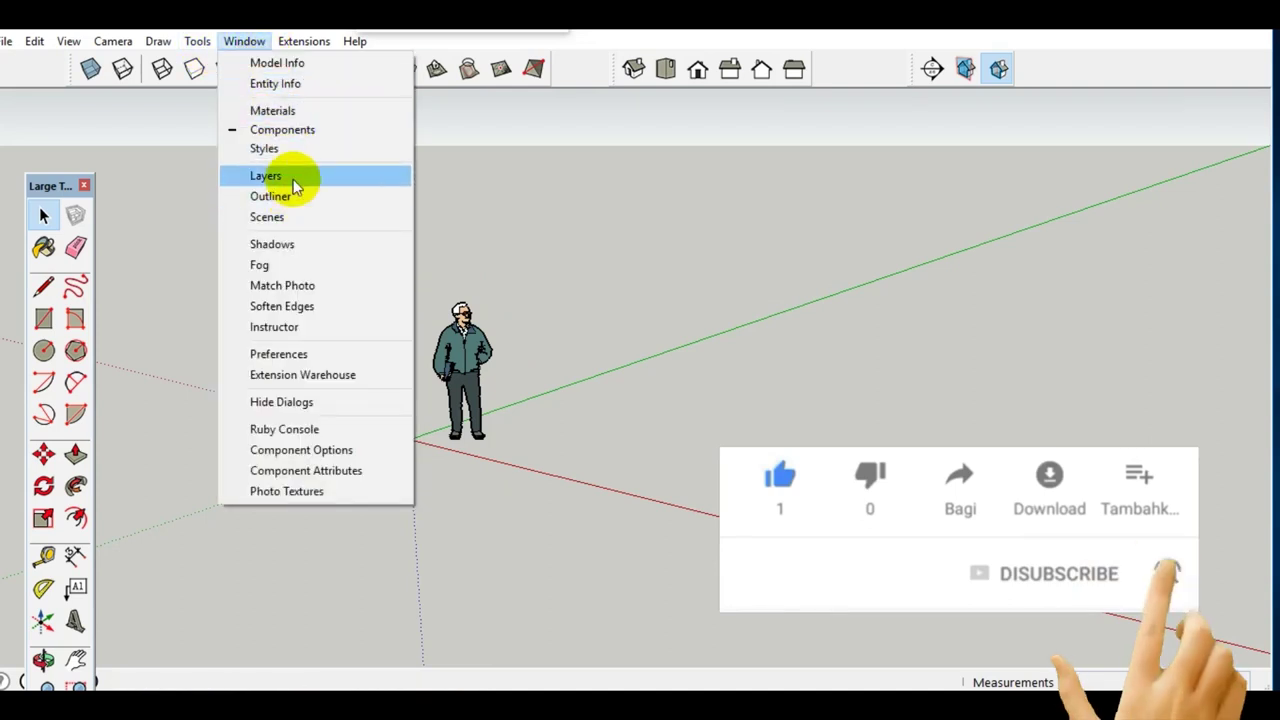
left_click(262, 148)
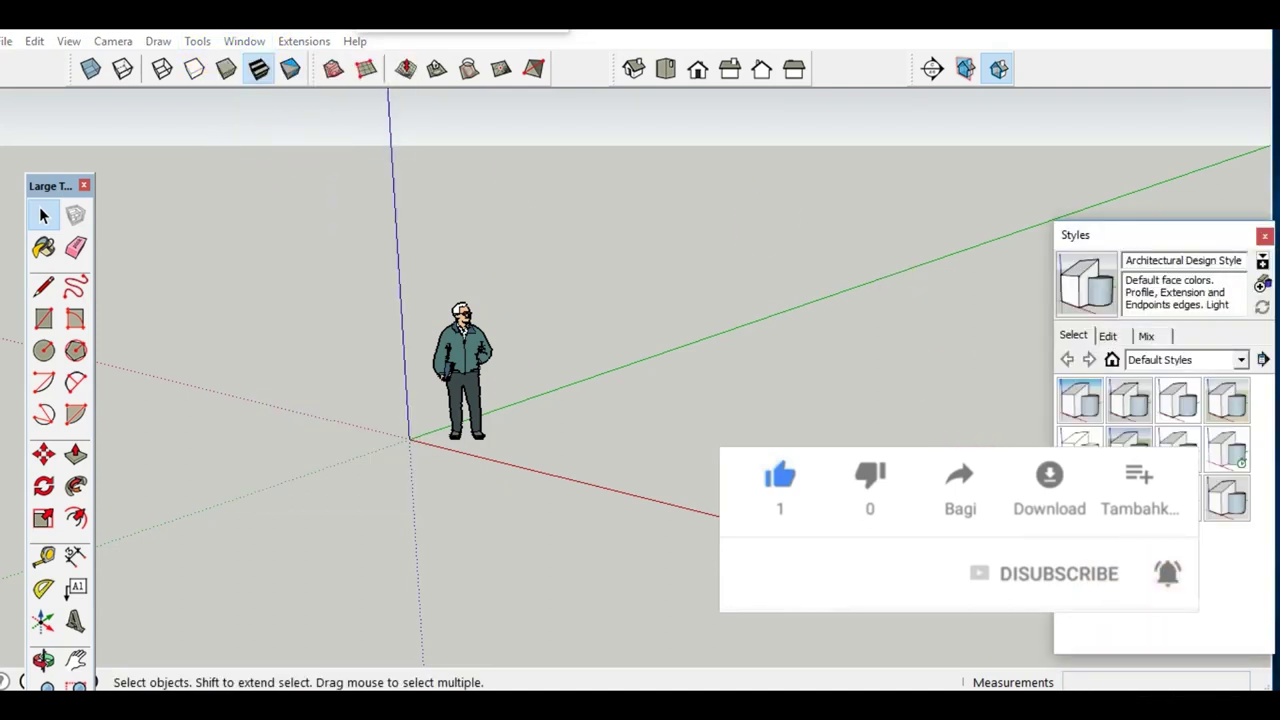
left_click(1178, 445)
left_click(1108, 336)
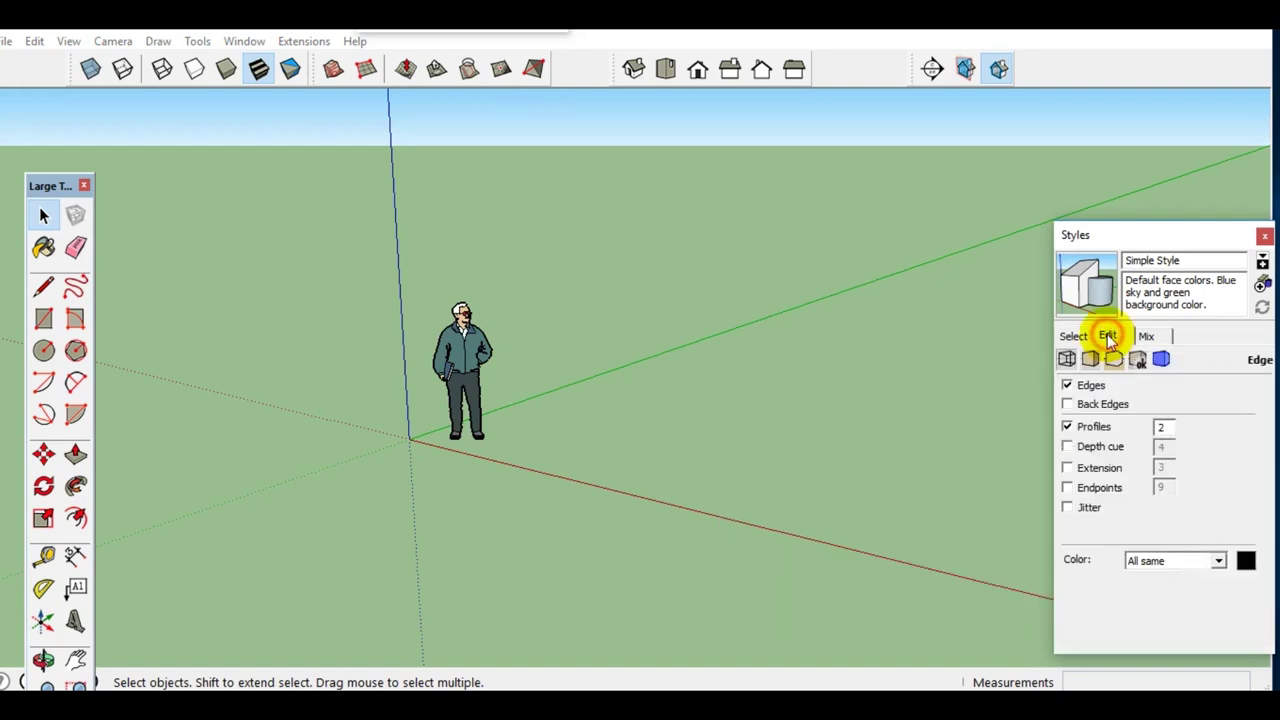
left_click(1127, 243)
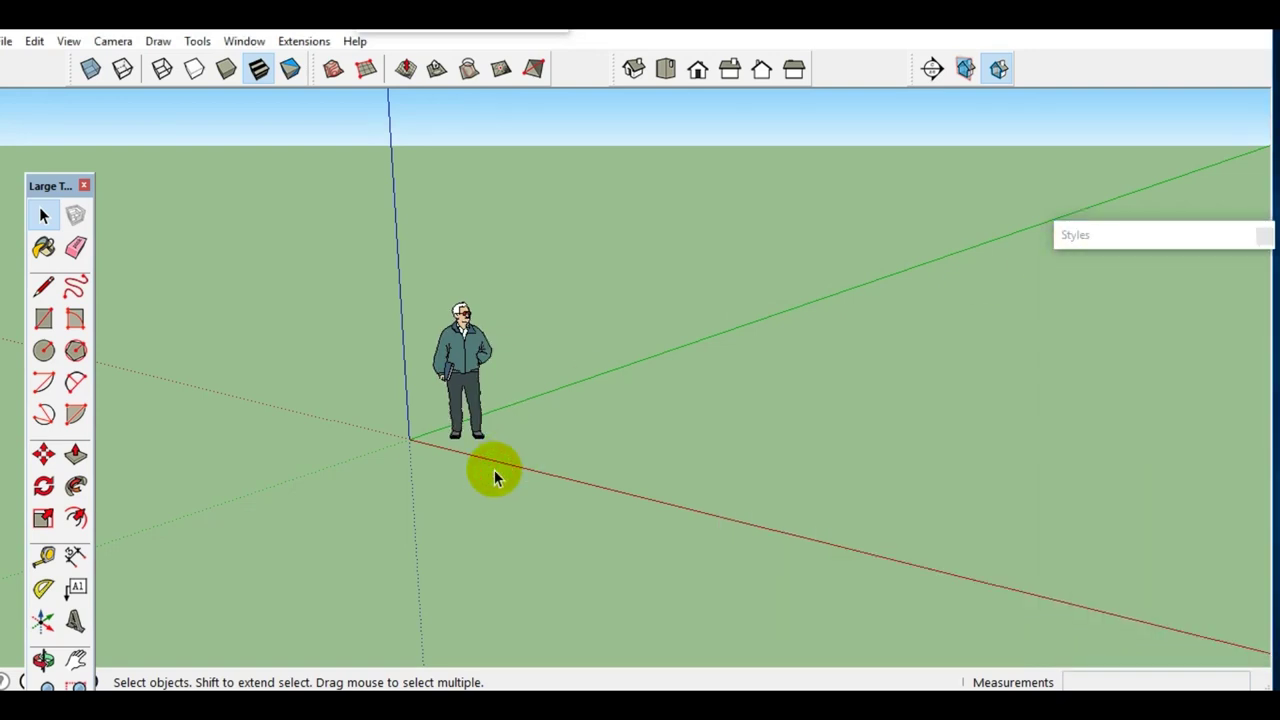
Draw a rectangle on the ground plane, make it a group, and switch to Top view.
left_click(1252, 281)
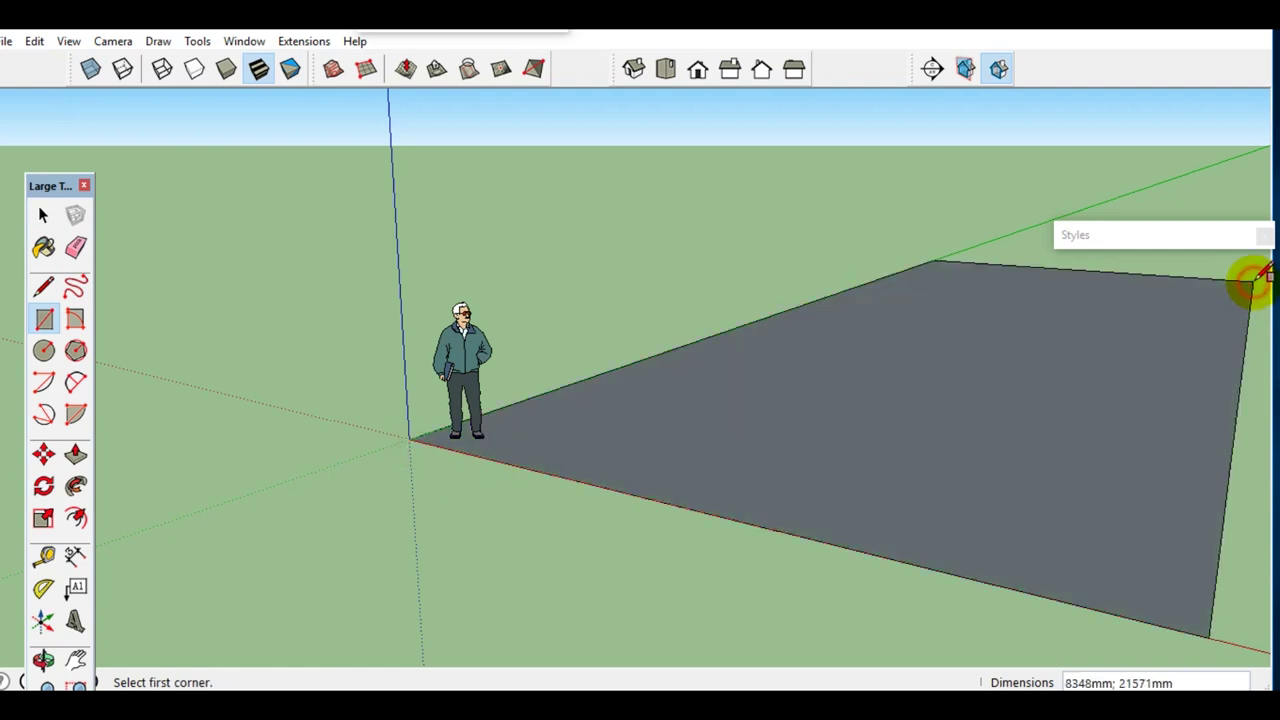
right_click(827, 402)
left_click(901, 564)
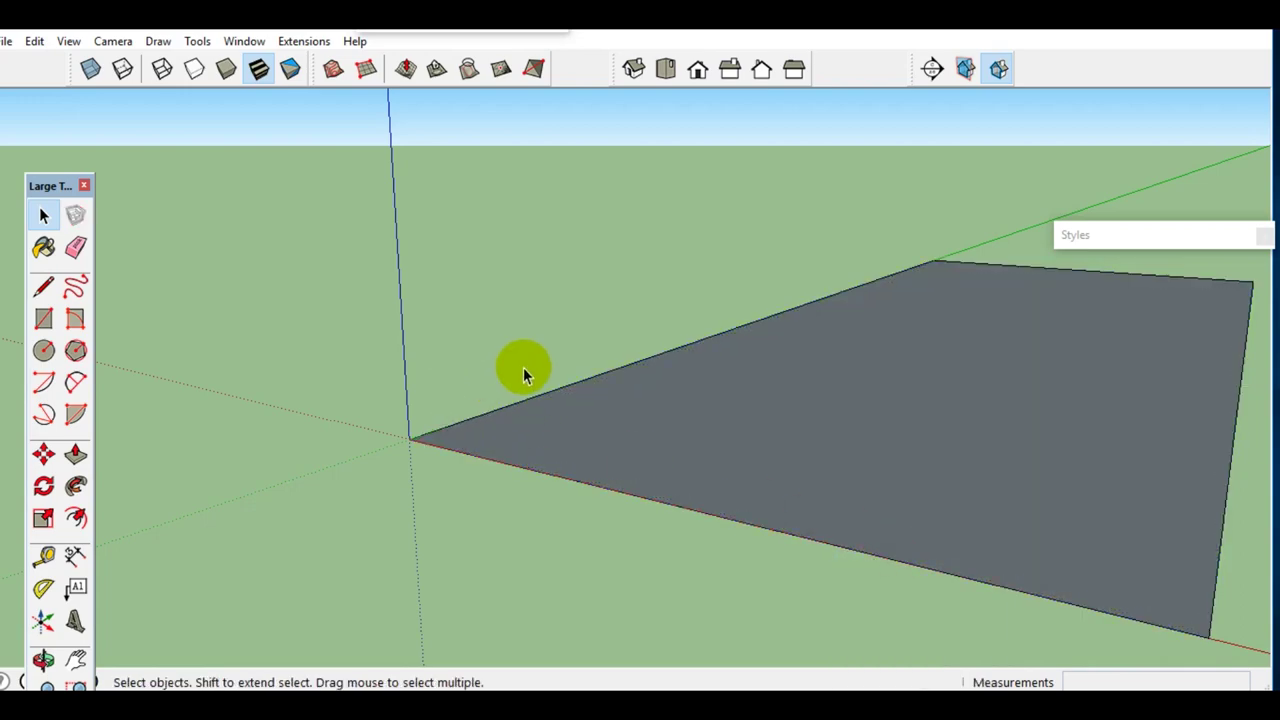
left_click(666, 70)
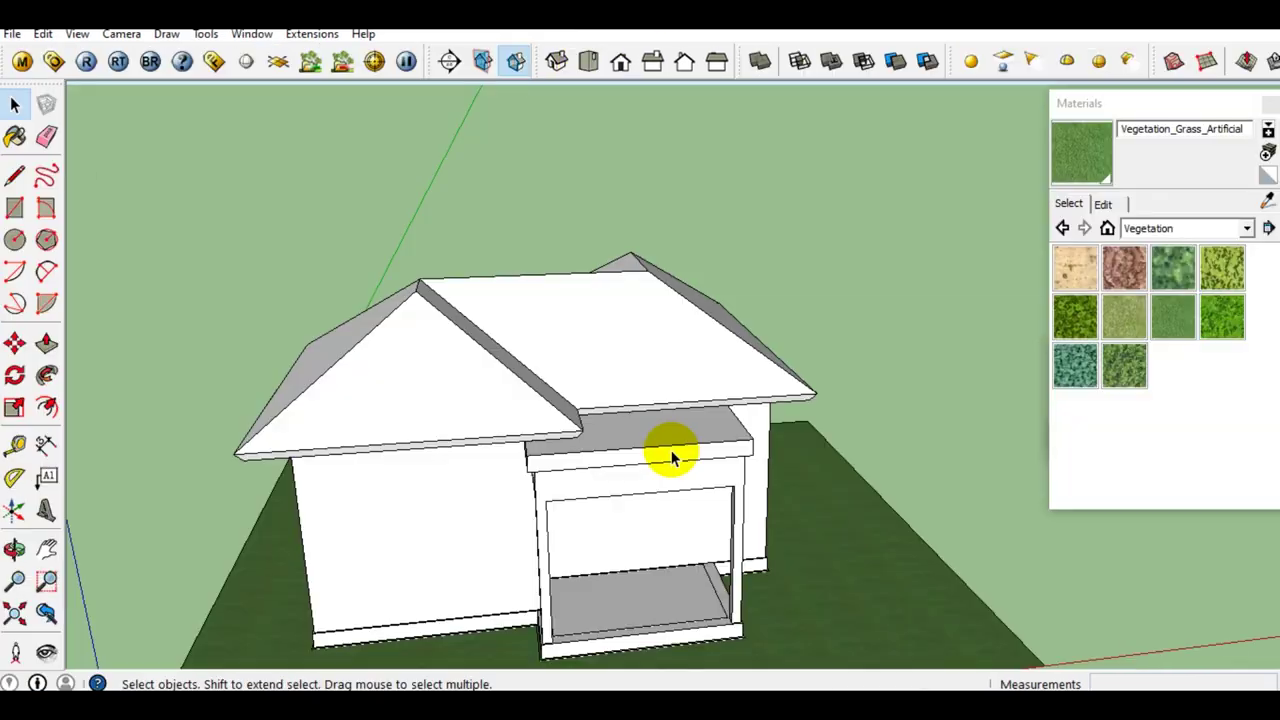
Orbit around the house model to a frontal view.
mouse_move(669, 449)
left_mouse_down()
mouse_move(566, 409)
mouse_move(543, 429)
mouse_move(478, 427)
mouse_move(495, 425)
left_mouse_up()
key("space")
left_click_drag(420, 395, 434, 400, "shift")
key("space")
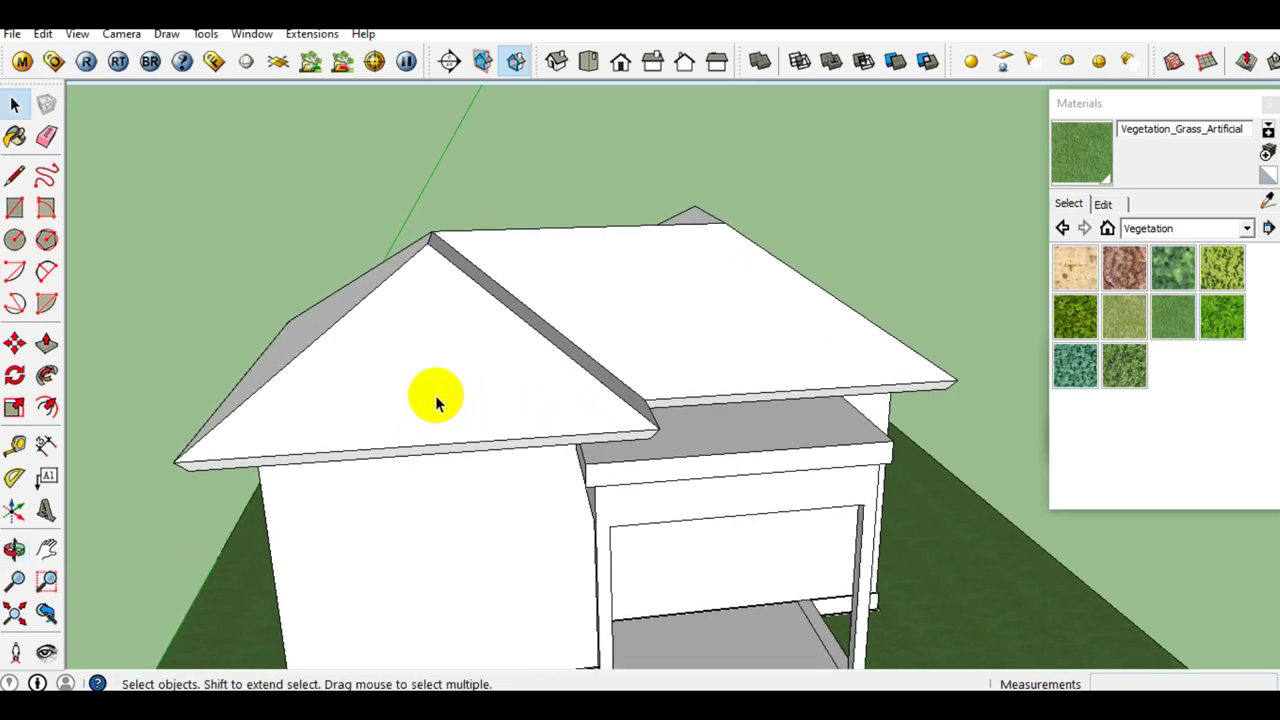
middle_click_drag(443, 391, 549, 391)
scroll(459, 375, "up", 3)
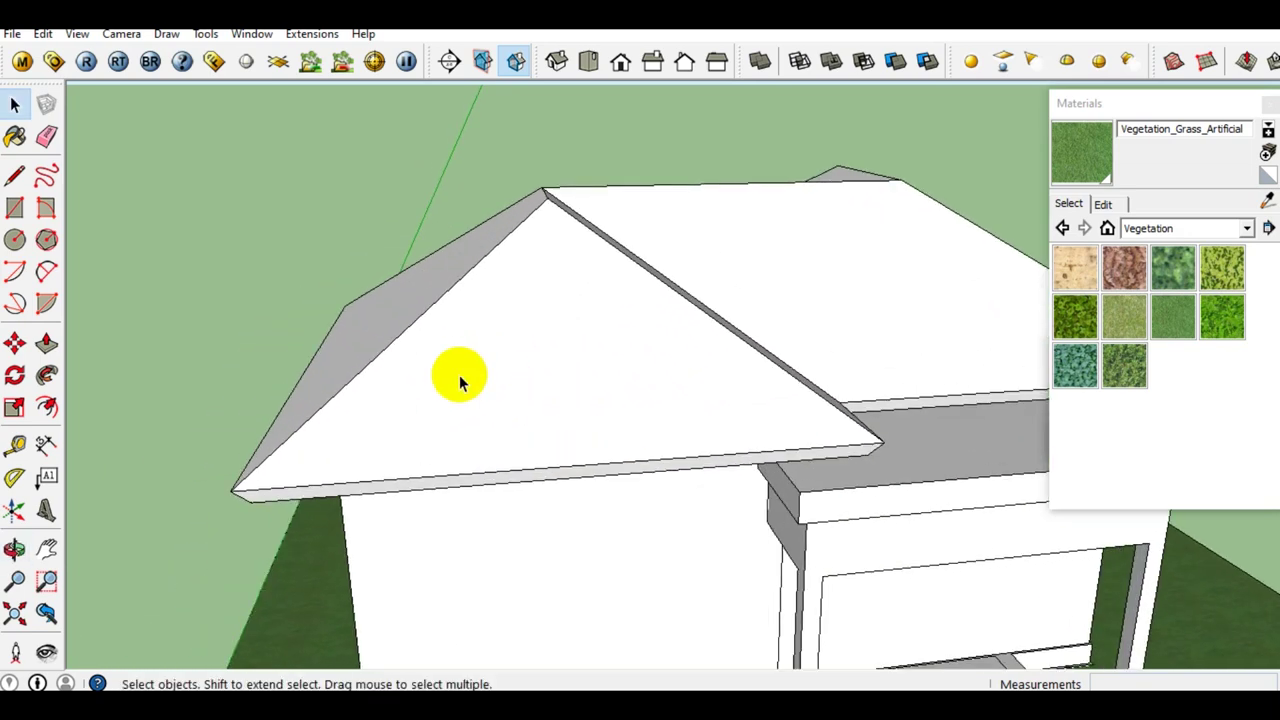
Zoom in close on the front corner of the hipped roof's eave.
mouse_move(459, 375)
middle_mouse_down()
mouse_move(634, 460)
mouse_move(429, 406)
mouse_move(529, 351)
mouse_move(503, 351)
mouse_move(557, 389)
mouse_move(580, 338)
mouse_move(486, 471)
middle_mouse_up()
scroll(431, 403, "up", 2)
scroll(460, 388, "up", 2)
scroll(557, 351, "up", 2)
scroll(550, 425, "up", 2)
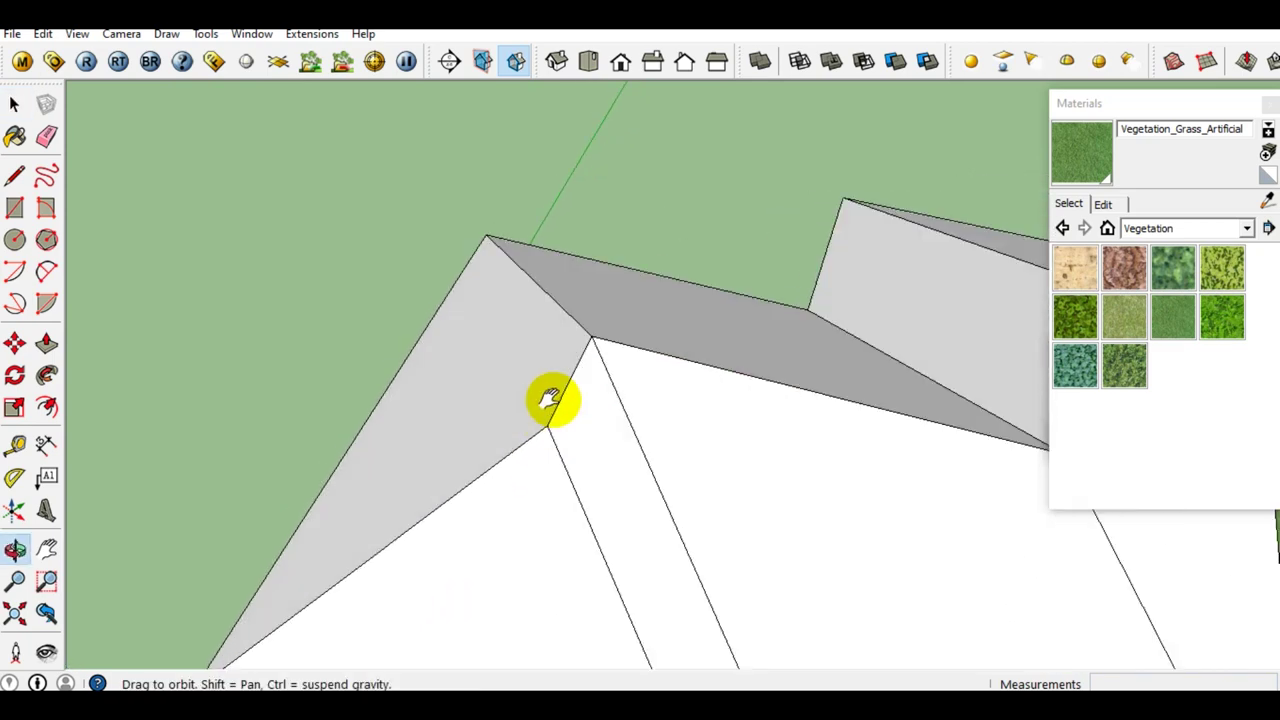
middle_click_drag(548, 408, 594, 331)
scroll(459, 382, "up", 3)
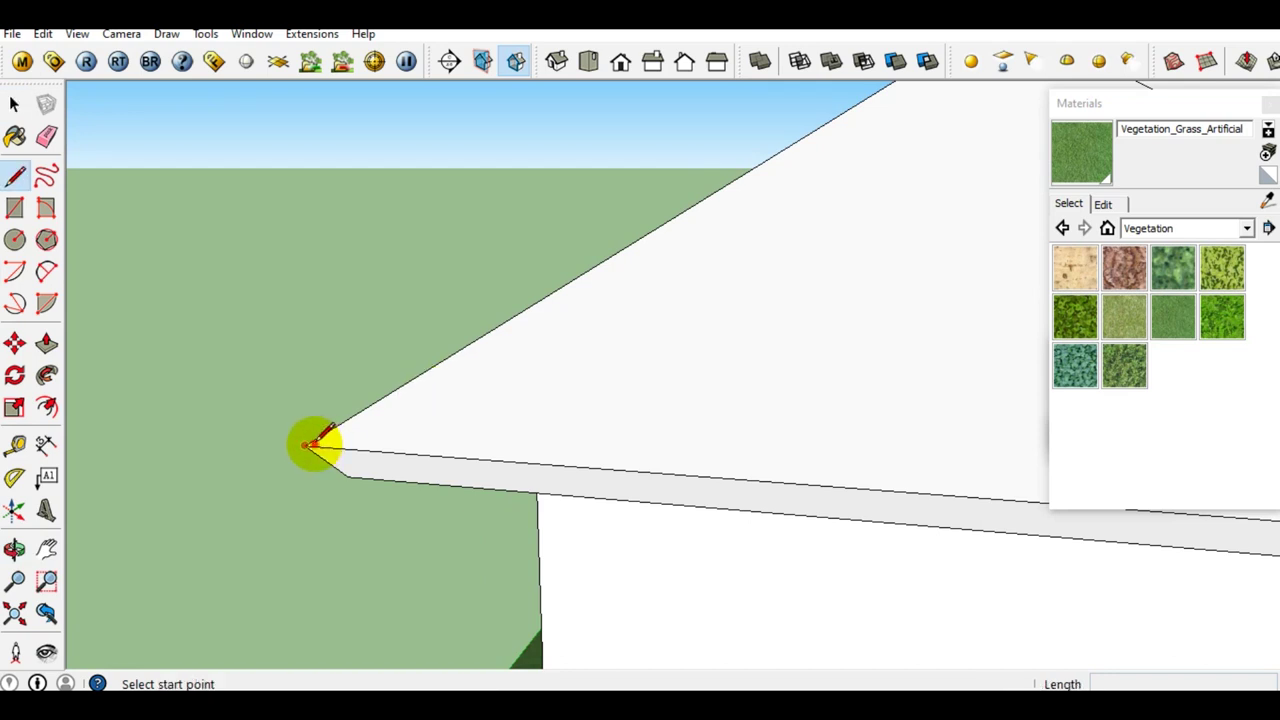
Orbit around the roof corner, then select and deselect the roof group.
middle_click_drag(301, 349, 325, 395)
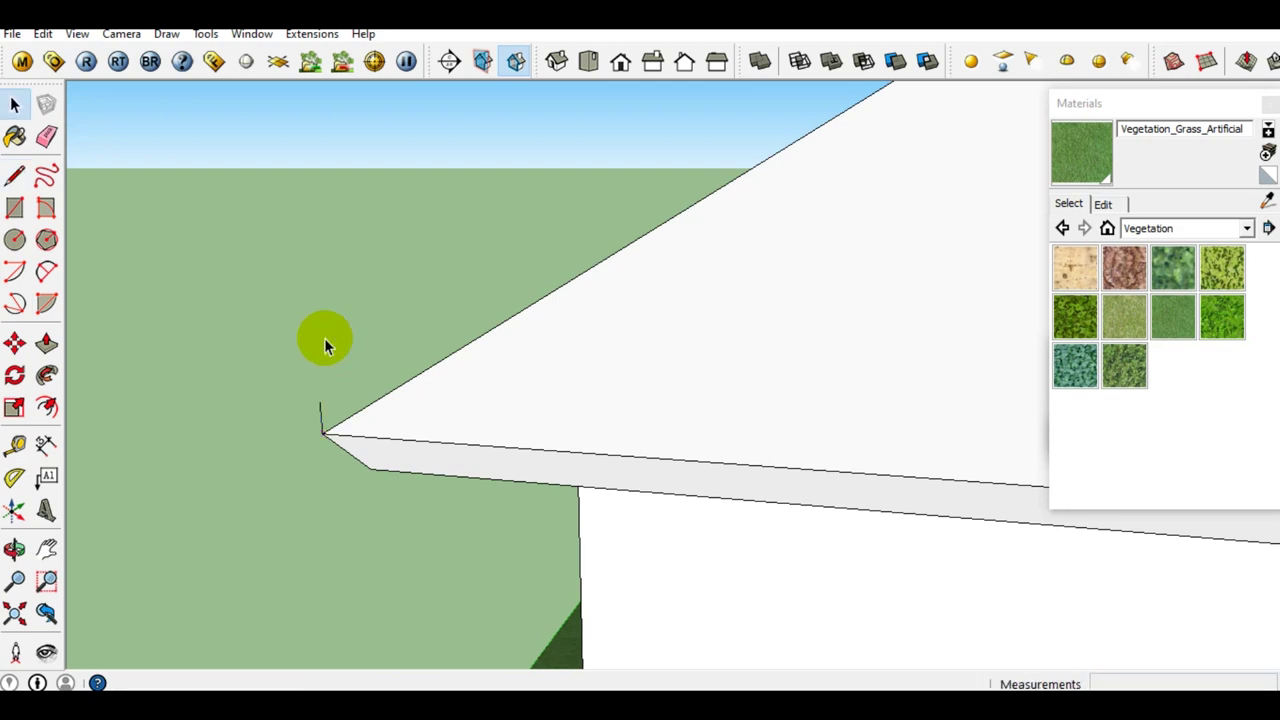
middle_click_drag(324, 338, 501, 380)
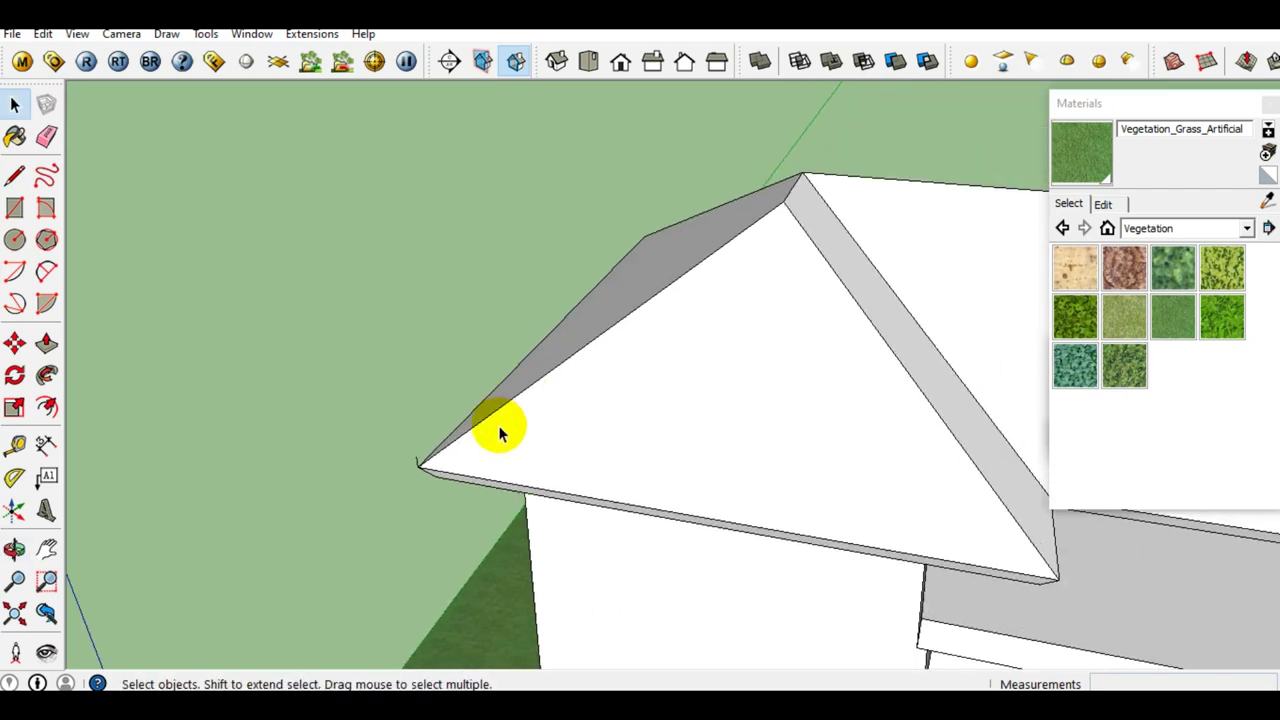
scroll(498, 425, "up", 3)
mouse_move(507, 418)
middle_mouse_down()
mouse_move(480, 457)
mouse_move(391, 486)
mouse_move(514, 343)
mouse_move(683, 300)
middle_mouse_up()
key("space")
left_click(391, 486)
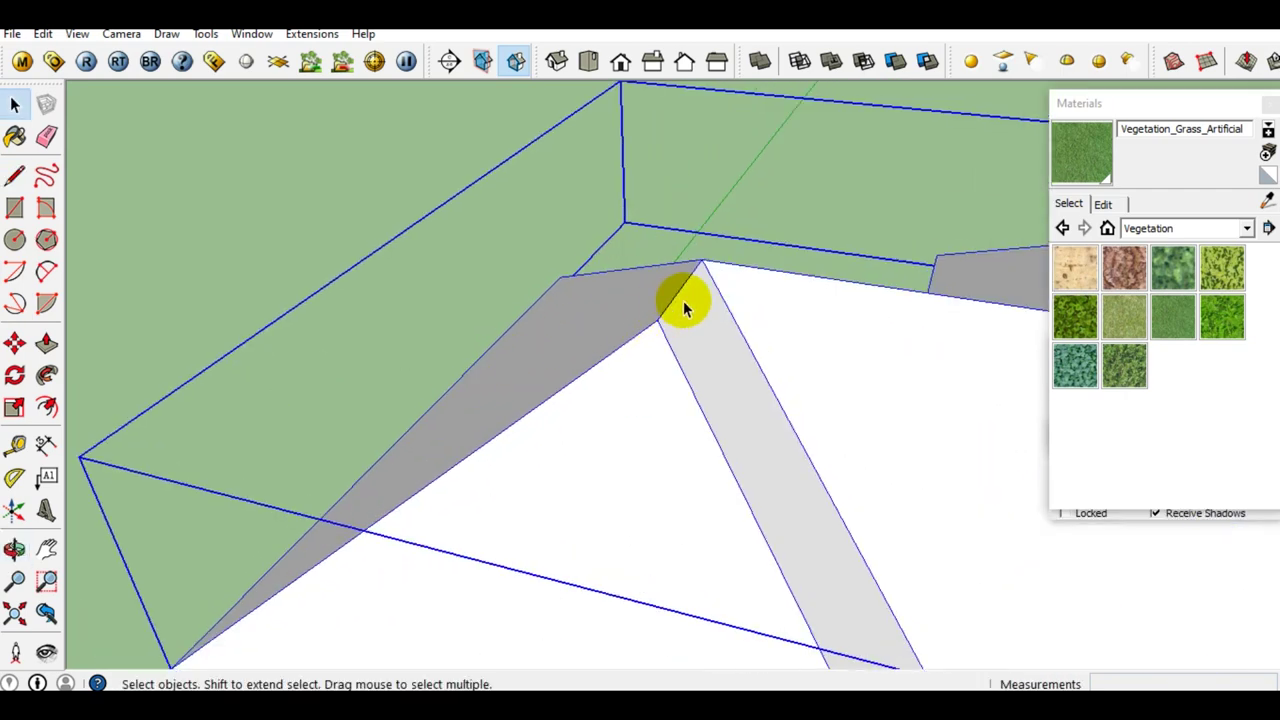
scroll(683, 300, "down", 2)
left_click(808, 237)
scroll(497, 503, "up", 3)
Orbit and zoom around the roof, ending close on its front corner.
middle_click_drag(497, 503, 523, 350)
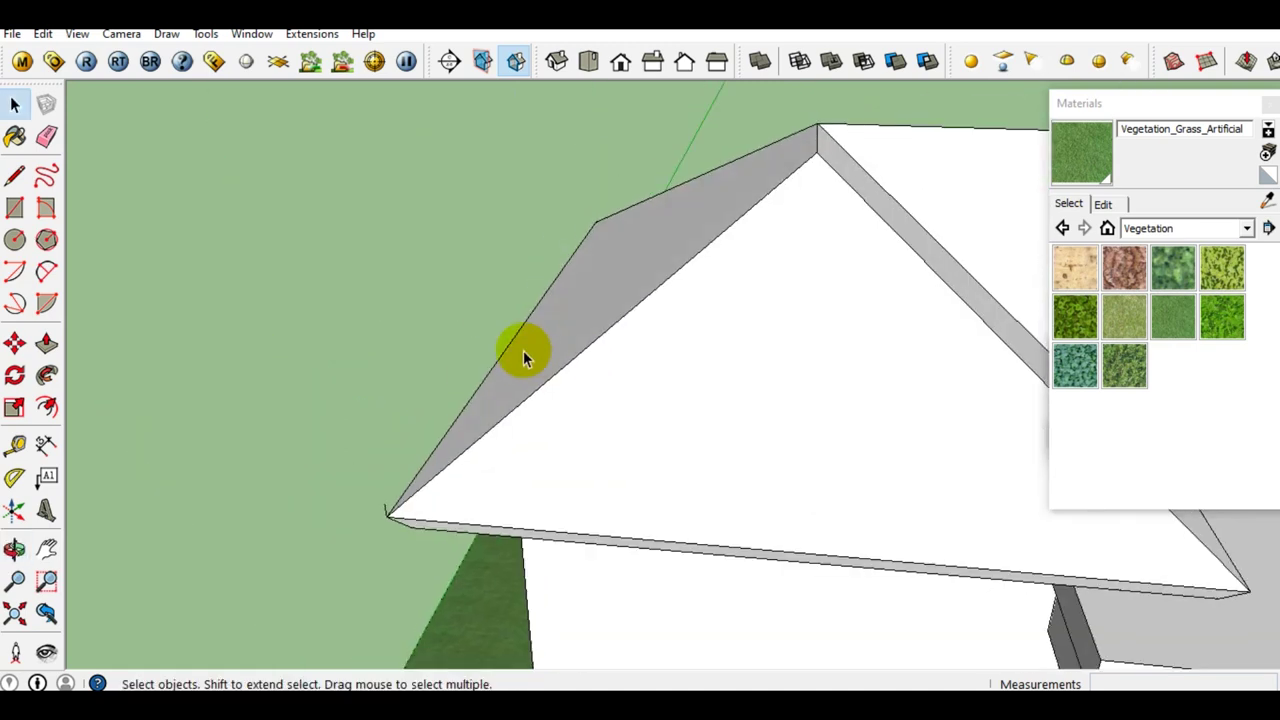
scroll(523, 350, "down", 3)
middle_click_drag(646, 354, 749, 363)
scroll(346, 362, "up", 3)
mouse_move(346, 362)
middle_mouse_down()
mouse_move(623, 400)
mouse_move(477, 428)
mouse_move(531, 406)
mouse_move(486, 457)
mouse_move(470, 465)
mouse_move(456, 446)
mouse_move(453, 457)
middle_mouse_up()
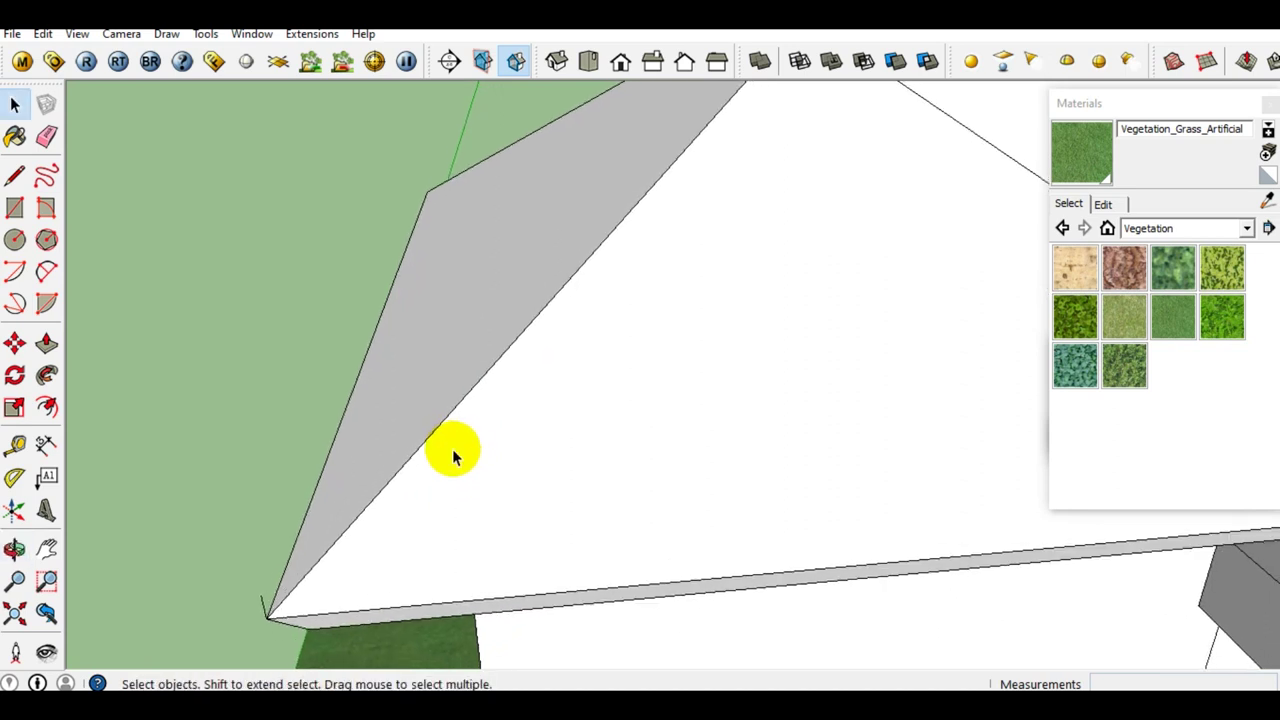
scroll(455, 445, "down", 3)
middle_click_drag(560, 386, 466, 443)
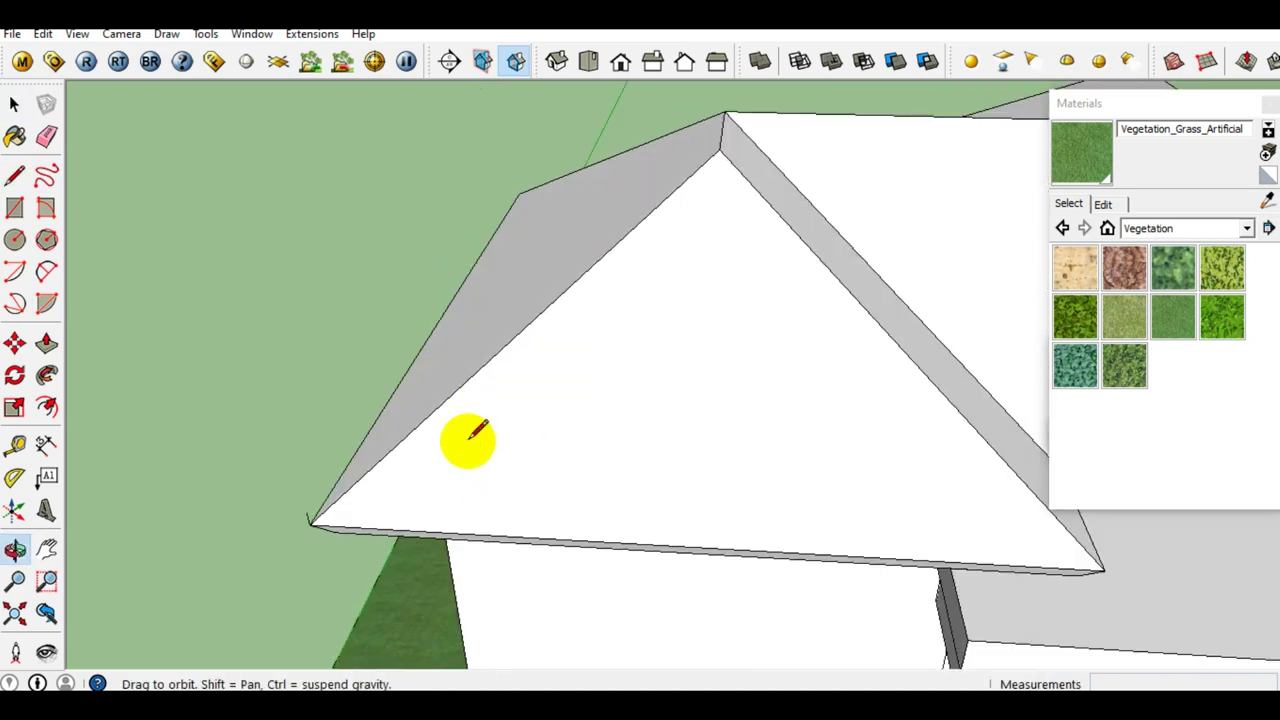
scroll(366, 480, "up", 3)
scroll(430, 460, "up", 2)
scroll(425, 465, "up", 2)
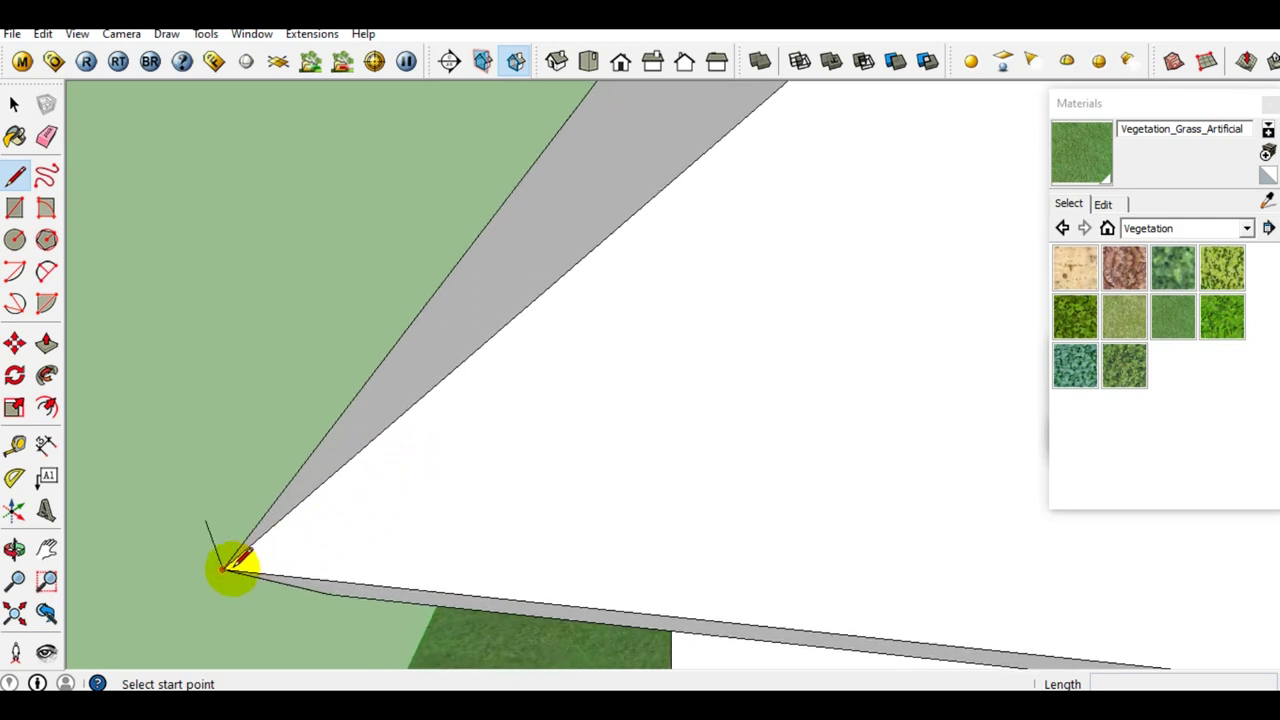
Draw a line from the roof's outer eave corner to the ridge junction.
left_click(225, 570)
mouse_move(514, 406)
middle_mouse_down()
mouse_move(214, 677)
mouse_move(471, 443)
middle_mouse_up()
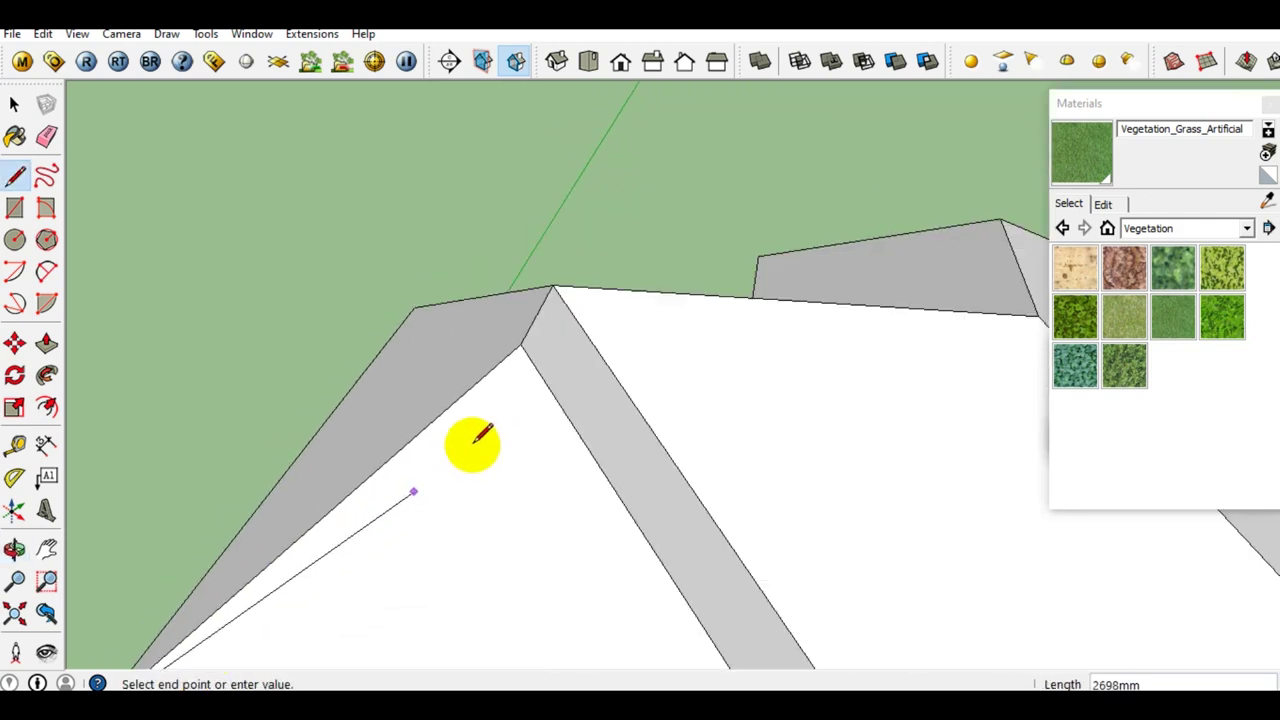
scroll(490, 390, "up", 2)
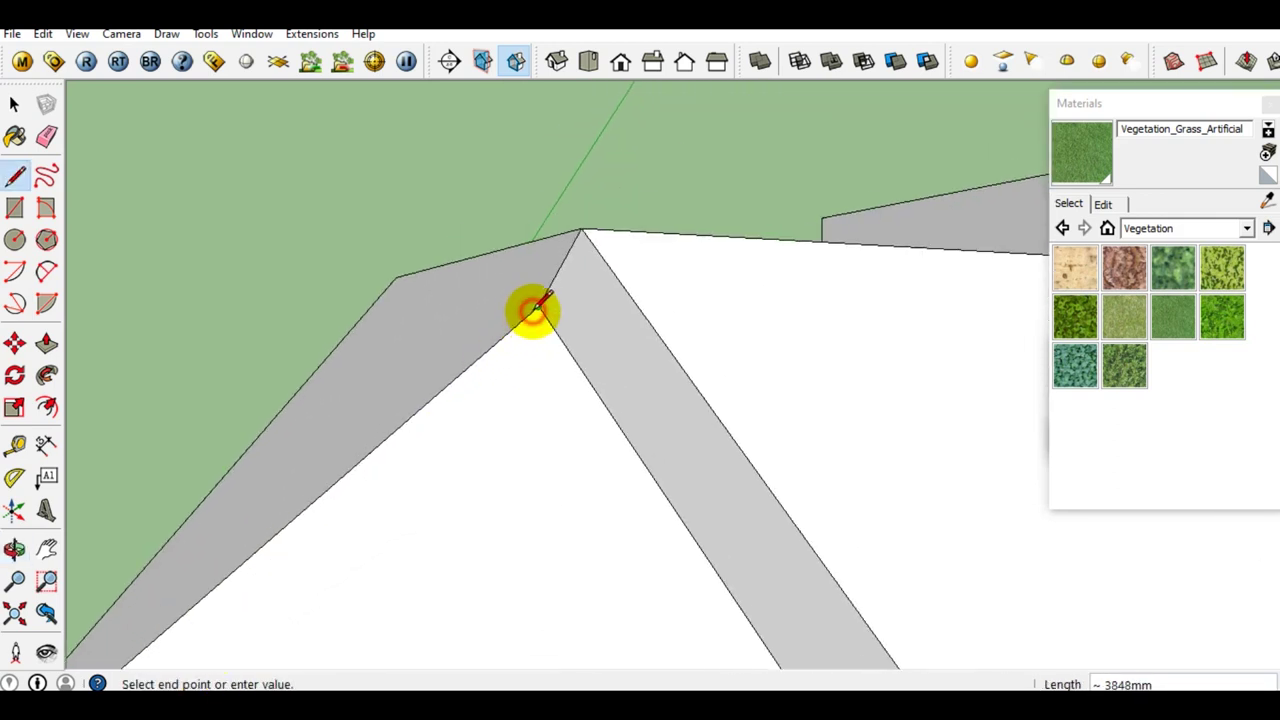
scroll(535, 305, "down", 3)
middle_click_drag(643, 494, 571, 391)
scroll(671, 485, "up", 3)
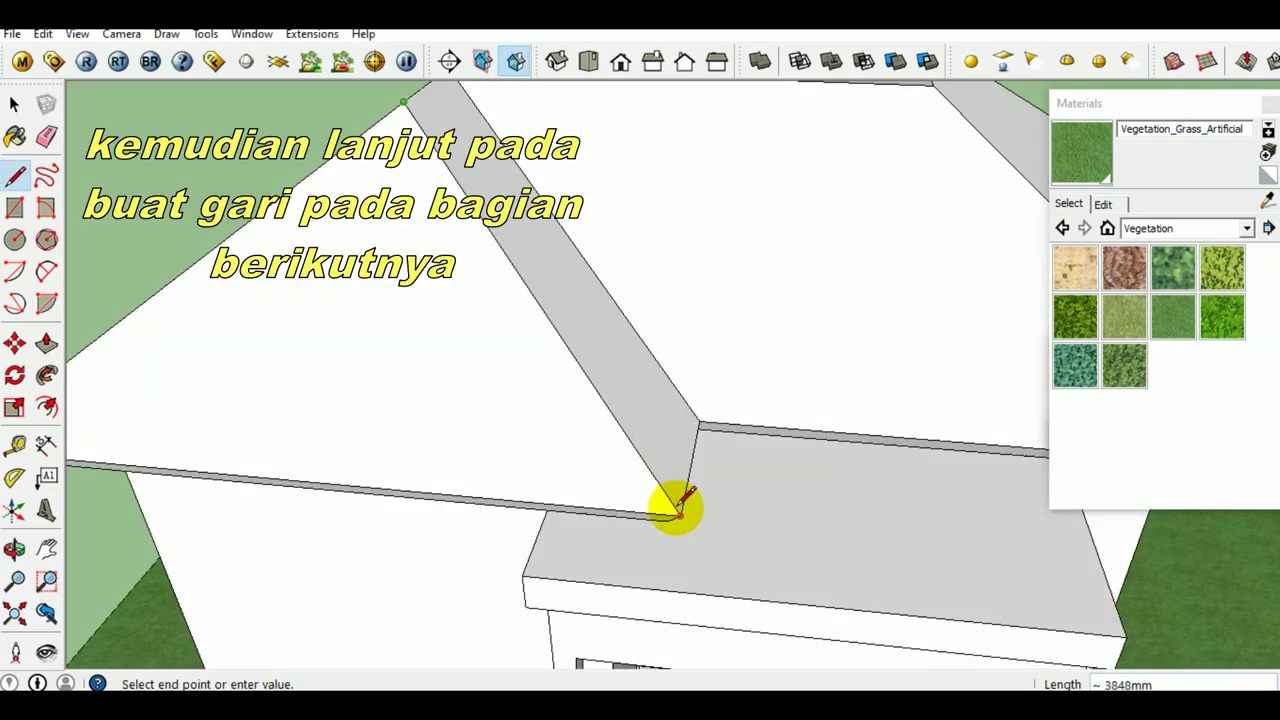
left_click(678, 508)
scroll(640, 480, "down", 2)
Draw another short line across the roof, orbiting to reach its endpoints.
middle_click_drag(617, 451, 490, 378)
middle_click_drag(533, 245, 360, 248)
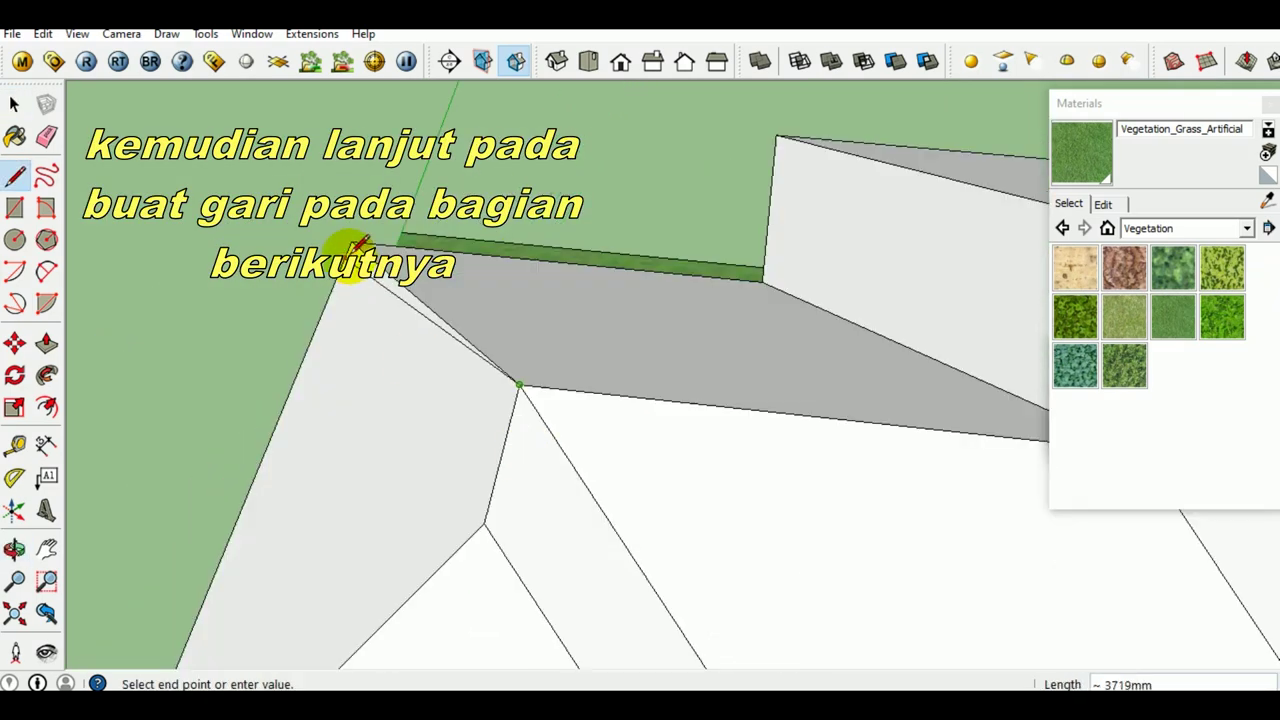
mouse_move(520, 385)
middle_mouse_down()
mouse_move(677, 449)
mouse_move(766, 286)
mouse_move(1023, 514)
mouse_move(832, 537)
middle_mouse_up()
key("space")
left_click(788, 190)
scroll(788, 190, "down", 3)
left_click(466, 591)
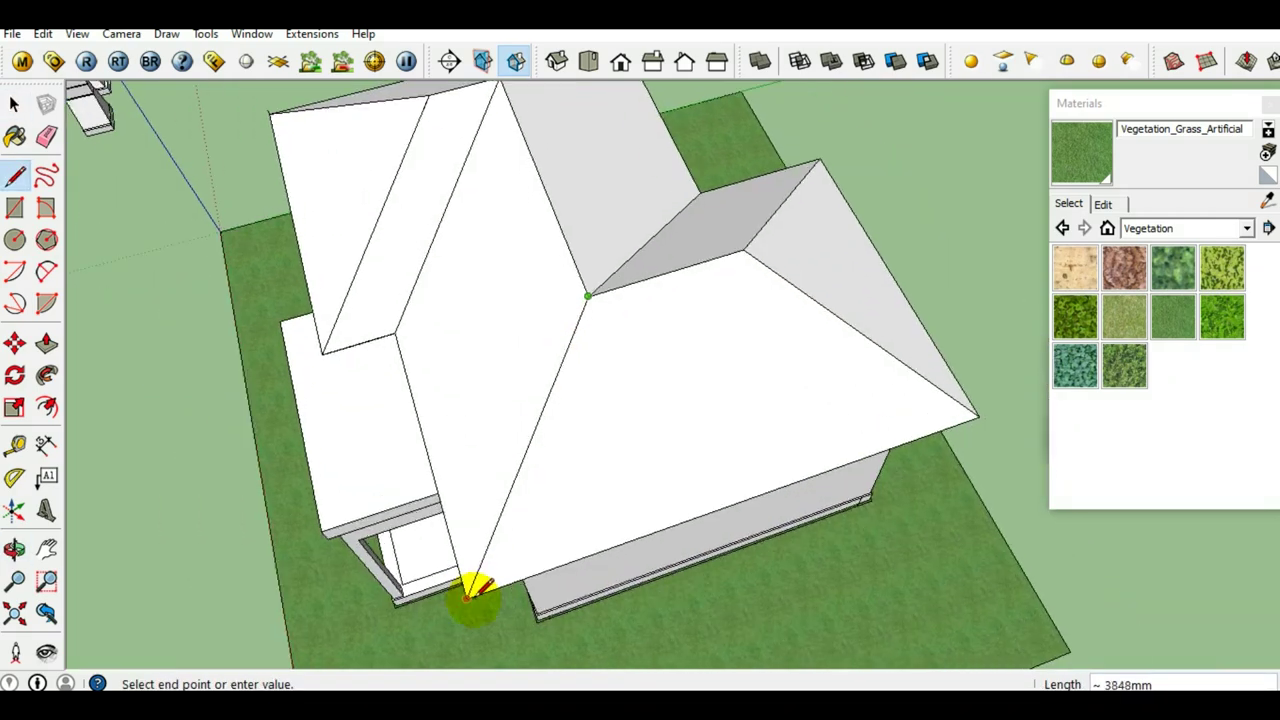
key("space")
Draw a further chain of lines linking eave corners to the ridge.
scroll(510, 420, "up", 3)
left_click(478, 497)
left_click(677, 491)
middle_click_drag(677, 491, 800, 309)
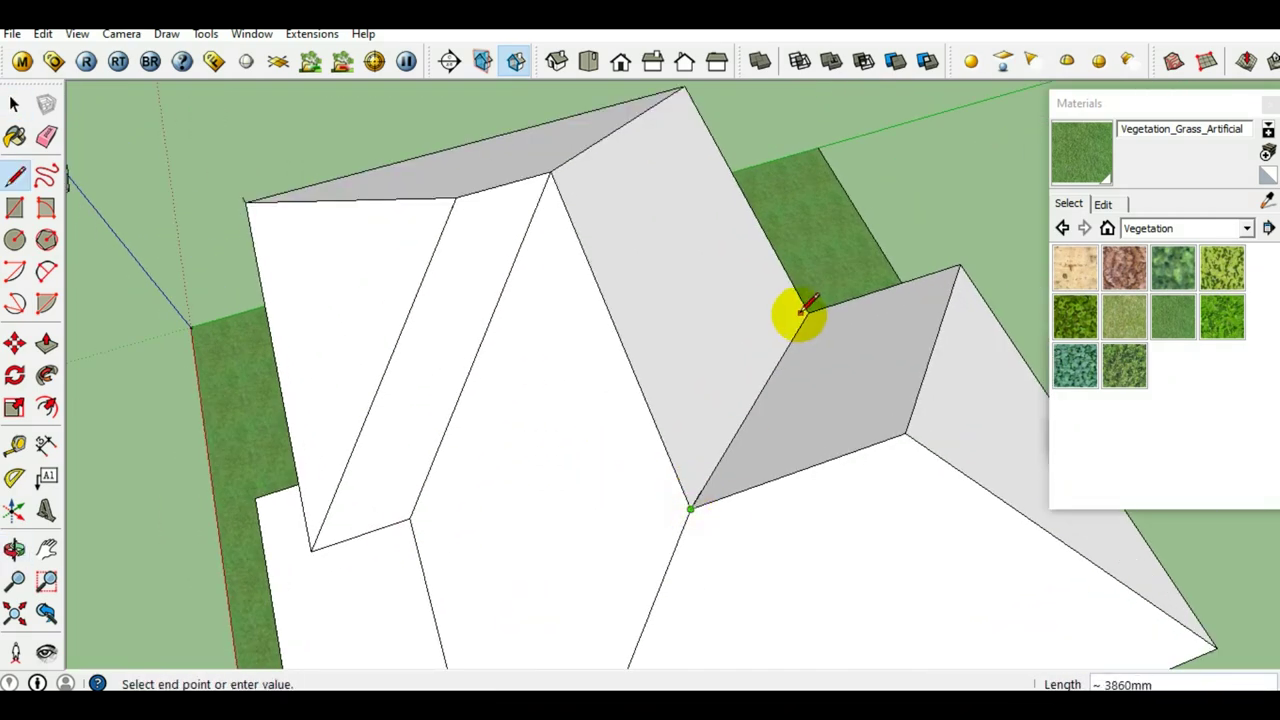
left_click(800, 309)
left_click(366, 537)
middle_click_drag(366, 537, 612, 428)
key("space")
Orbit and zoom over the building to get close on the roof corner.
middle_click_drag(395, 442, 579, 448)
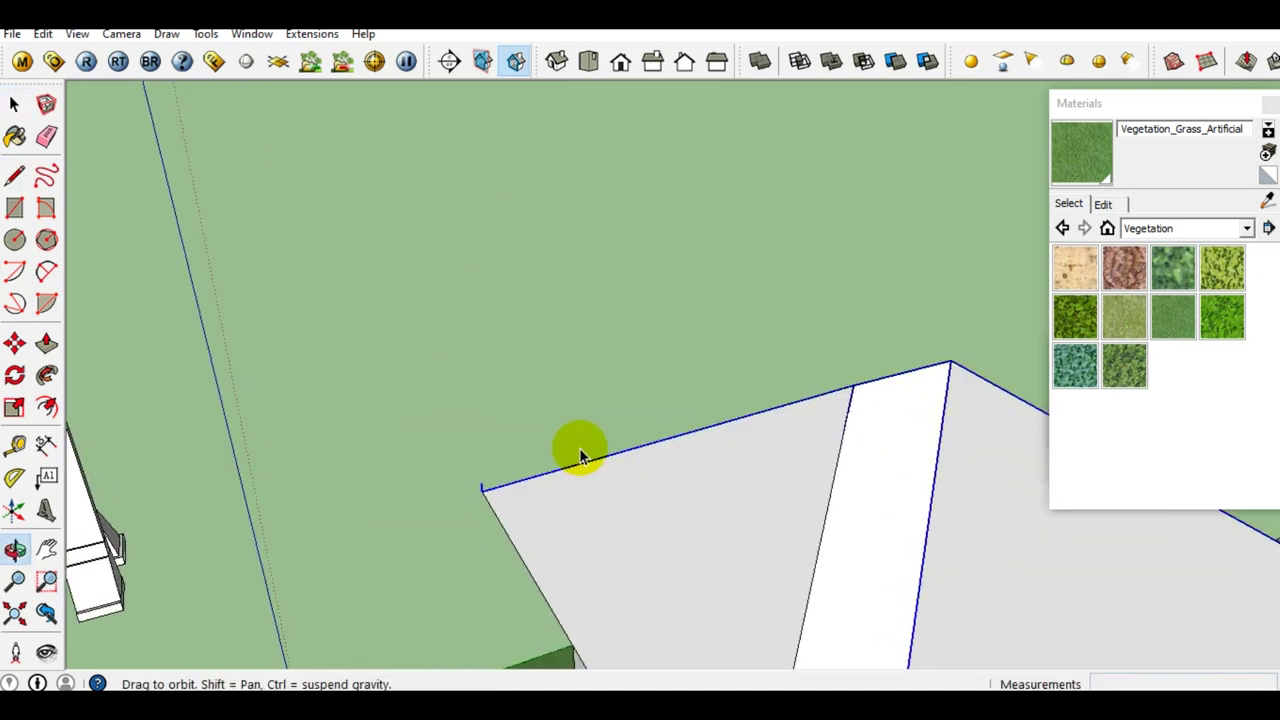
scroll(457, 494, "up", 3)
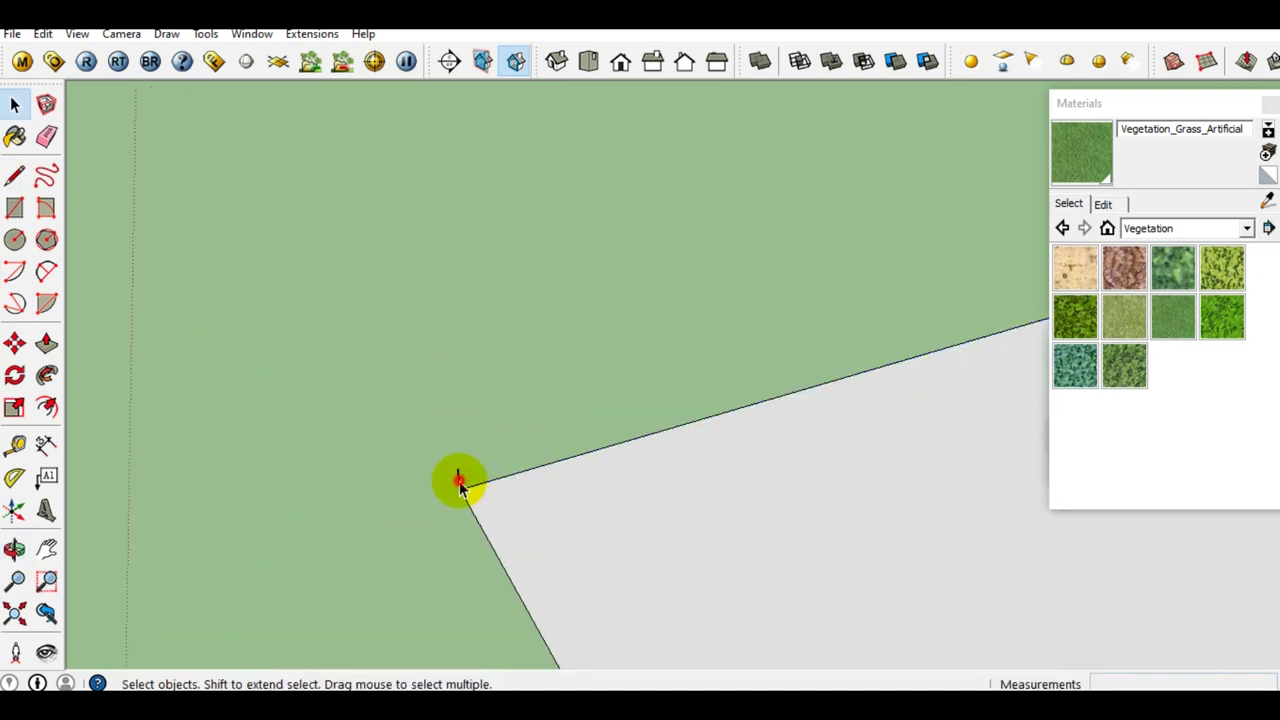
scroll(460, 485, "down", 3)
scroll(460, 485, "down", 3)
mouse_move(457, 486)
middle_mouse_down()
mouse_move(650, 490)
mouse_move(634, 606)
mouse_move(691, 429)
middle_mouse_up()
scroll(586, 586, "down", 1)
scroll(571, 546, "up", 3)
mouse_move(571, 546)
middle_mouse_down()
mouse_move(600, 534)
mouse_move(380, 429)
middle_mouse_up()
scroll(380, 429, "up", 3)
mouse_move(543, 423)
middle_mouse_down()
mouse_move(523, 313)
mouse_move(428, 377)
mouse_move(428, 320)
mouse_move(300, 414)
mouse_move(403, 408)
mouse_move(340, 408)
middle_mouse_up()
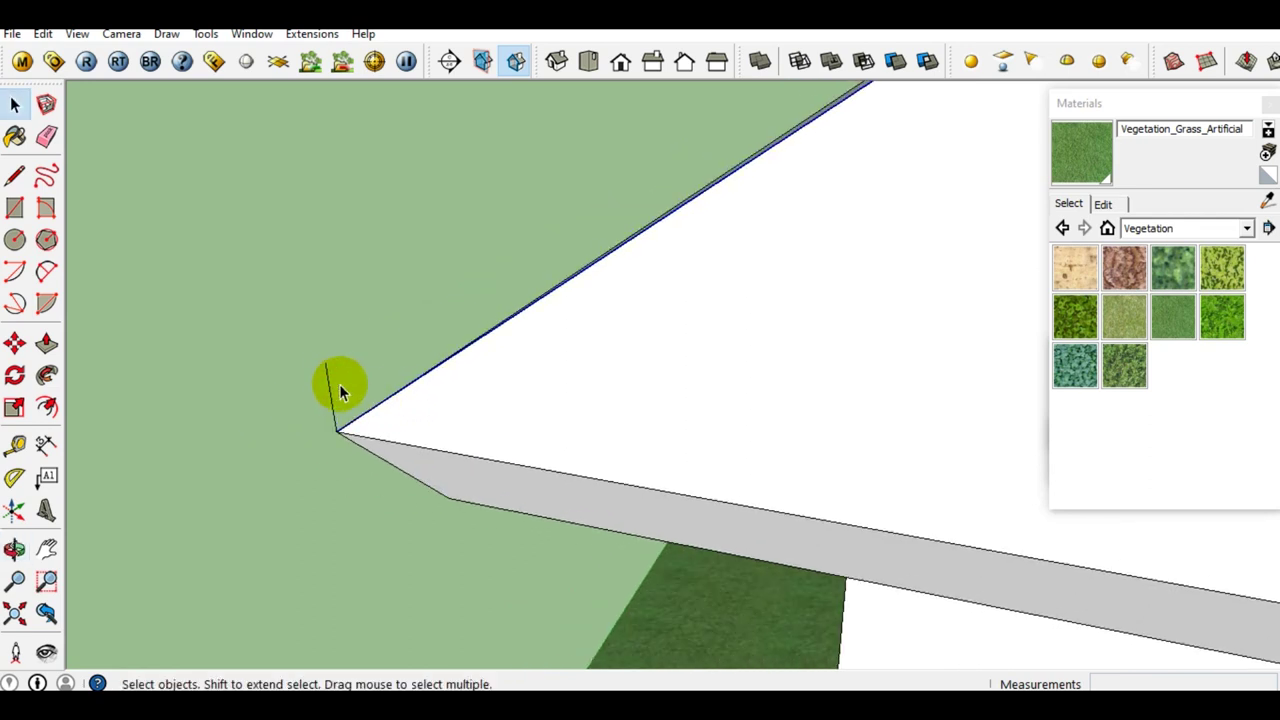
Copy the roof-corner edge upward using Move with Ctrl.
key("m")
mouse_move(371, 380)
middle_mouse_down()
mouse_move(351, 457)
mouse_move(311, 456)
middle_mouse_up()
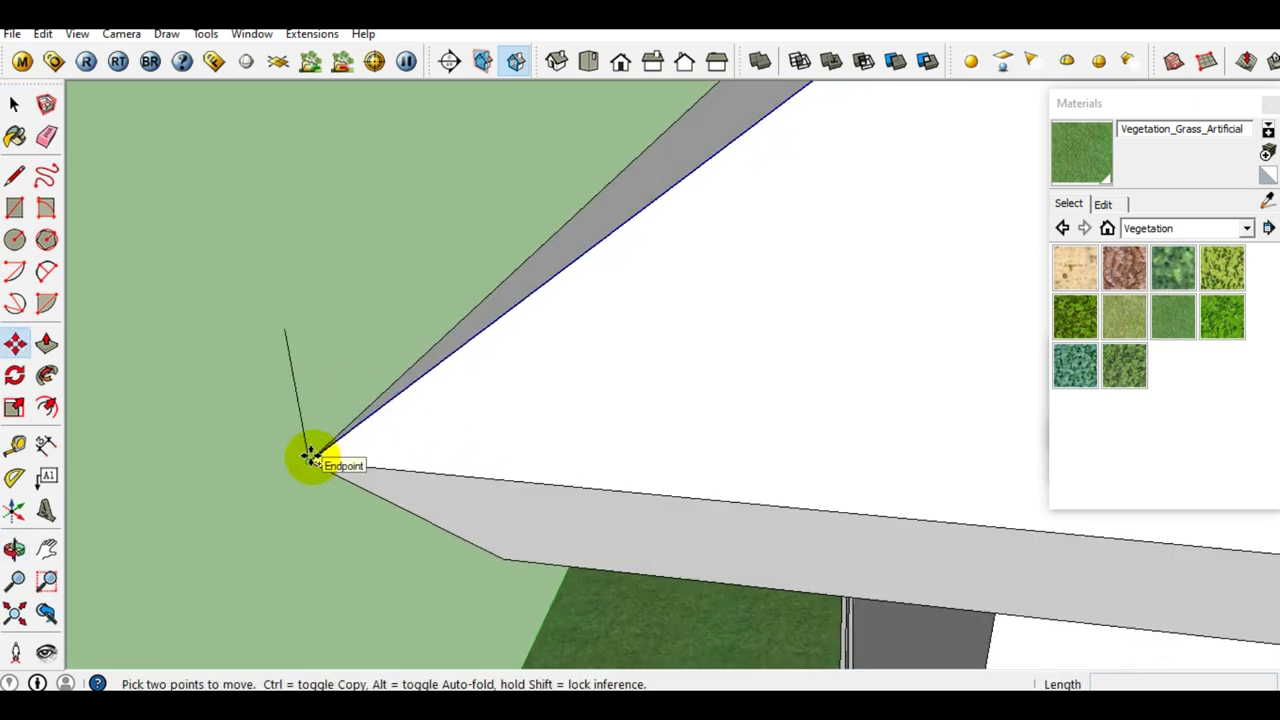
key("ctrl")
left_click(311, 456)
left_click(287, 333)
key("space")
Clear the selection and orbit around the corner to expose the ridge faces.
scroll(263, 403, "down", 2)
scroll(289, 380, "down", 3)
scroll(289, 380, "down", 3)
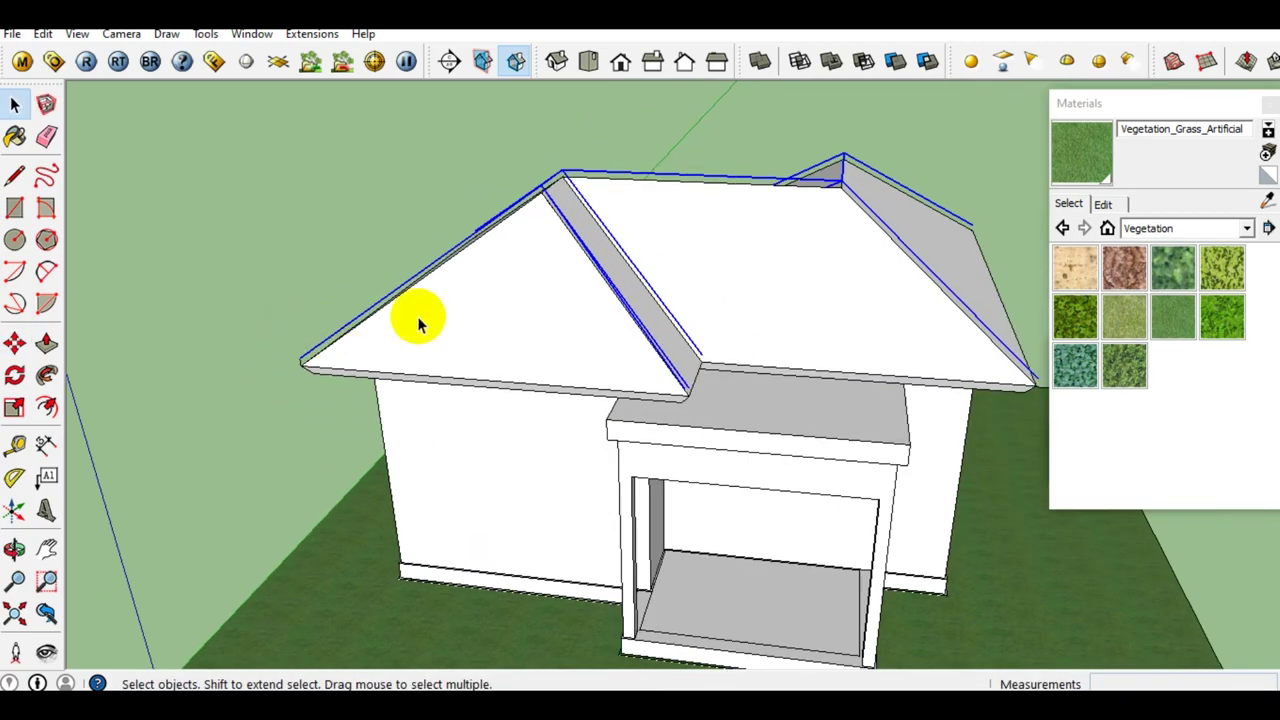
middle_click_drag(418, 323, 286, 323)
left_click(400, 143)
middle_click_drag(400, 143, 674, 251)
scroll(555, 258, "up", 5)
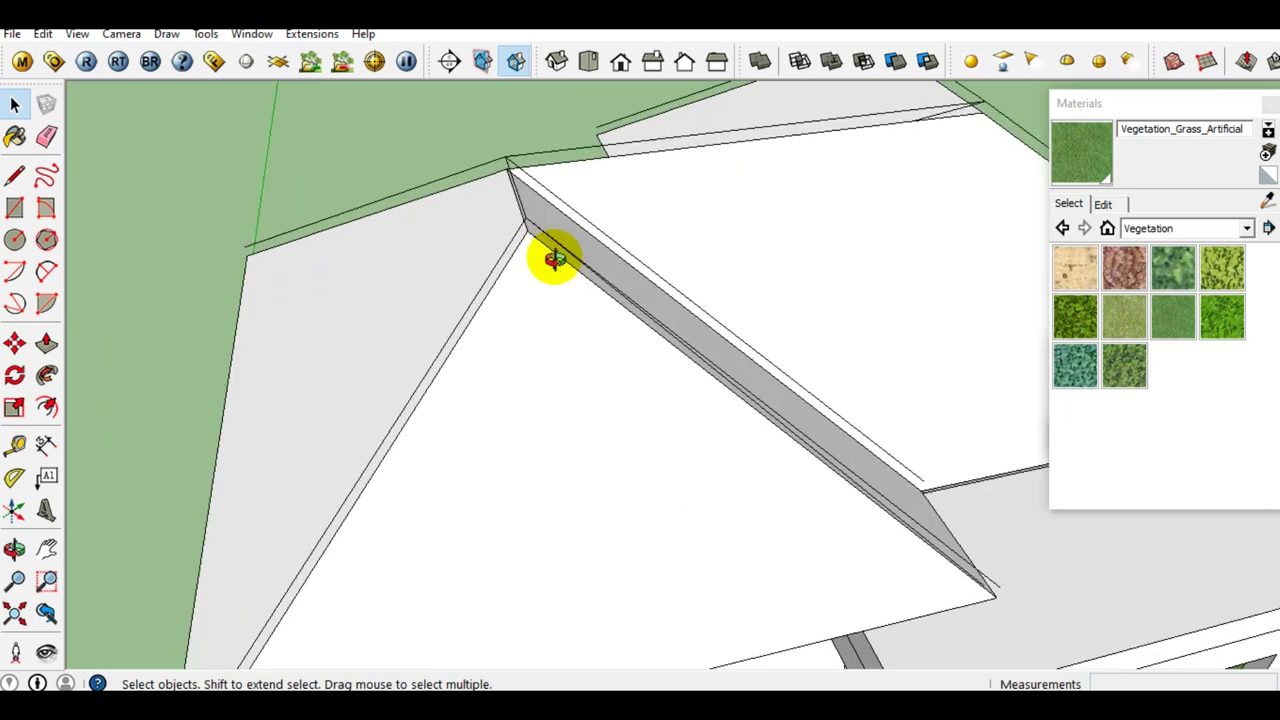
scroll(555, 258, "down", 3)
middle_click_drag(310, 267, 494, 320)
scroll(323, 434, "up", 5)
scroll(347, 422, "up", 2)
mouse_move(347, 422)
middle_mouse_down()
mouse_move(443, 534)
mouse_move(623, 309)
mouse_move(597, 322)
middle_mouse_up()
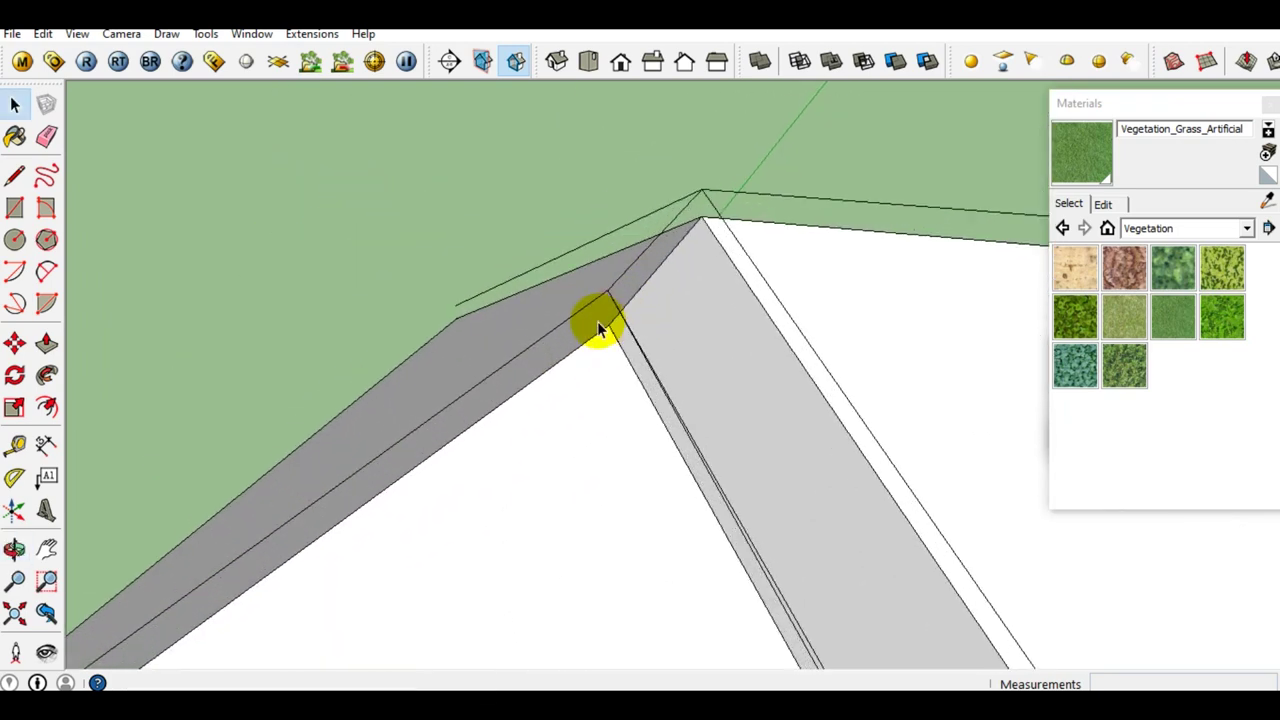
Draw a line across the roof-corner gap to close a new face.
key("l")
scroll(598, 330, "up", 1)
left_click(618, 326)
mouse_move(617, 330)
middle_mouse_down()
mouse_move(660, 289)
mouse_move(630, 325)
mouse_move(571, 251)
mouse_move(583, 205)
middle_mouse_up()
left_click(580, 196)
key("space")
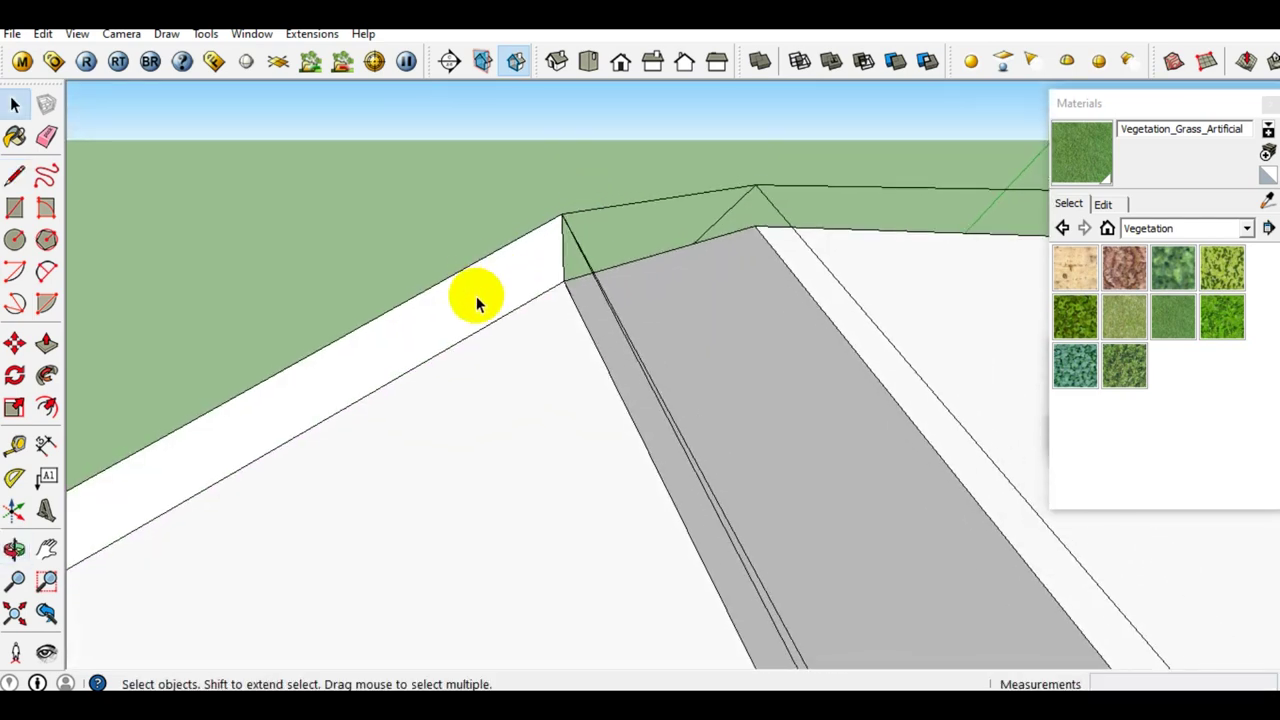
Check the new corner face and erase the stray edge beside it.
left_click(472, 294)
left_click(427, 206)
mouse_move(427, 206)
middle_mouse_down()
mouse_move(449, 314)
mouse_move(591, 300)
mouse_move(614, 306)
mouse_move(571, 334)
mouse_move(721, 363)
mouse_move(600, 384)
mouse_move(686, 403)
mouse_move(429, 415)
mouse_move(543, 408)
mouse_move(257, 443)
mouse_move(242, 428)
middle_mouse_up()
left_click(449, 314)
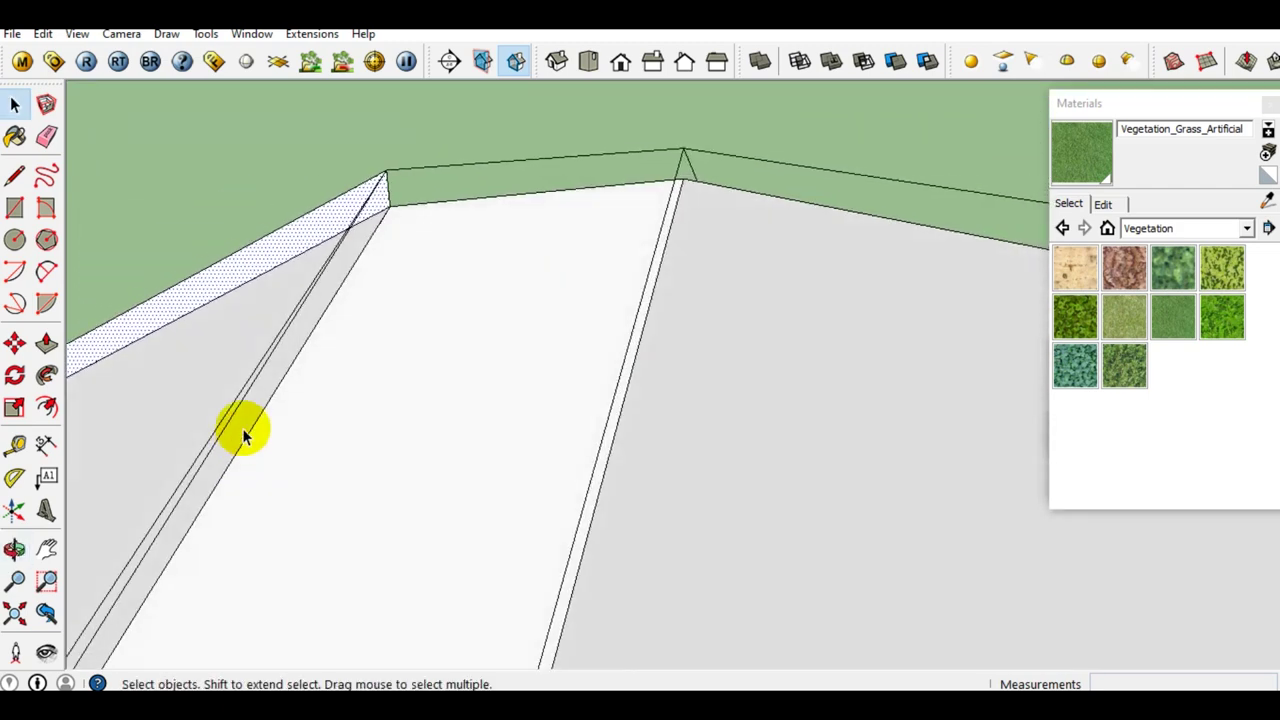
key("e")
left_click(242, 428)
mouse_move(242, 428)
middle_mouse_down()
mouse_move(500, 290)
mouse_move(294, 449)
mouse_move(466, 337)
mouse_move(414, 380)
mouse_move(286, 400)
mouse_move(380, 394)
mouse_move(337, 423)
middle_mouse_up()
Draw a line at the roof corner to close the corner strip face.
key("l")
left_click(340, 424)
left_click(342, 345)
key("space")
mouse_move(344, 347)
middle_mouse_down()
mouse_move(588, 381)
mouse_move(551, 294)
mouse_move(371, 360)
mouse_move(700, 400)
mouse_move(562, 300)
mouse_move(506, 223)
mouse_move(514, 166)
mouse_move(514, 386)
mouse_move(490, 336)
mouse_move(409, 309)
middle_mouse_up()
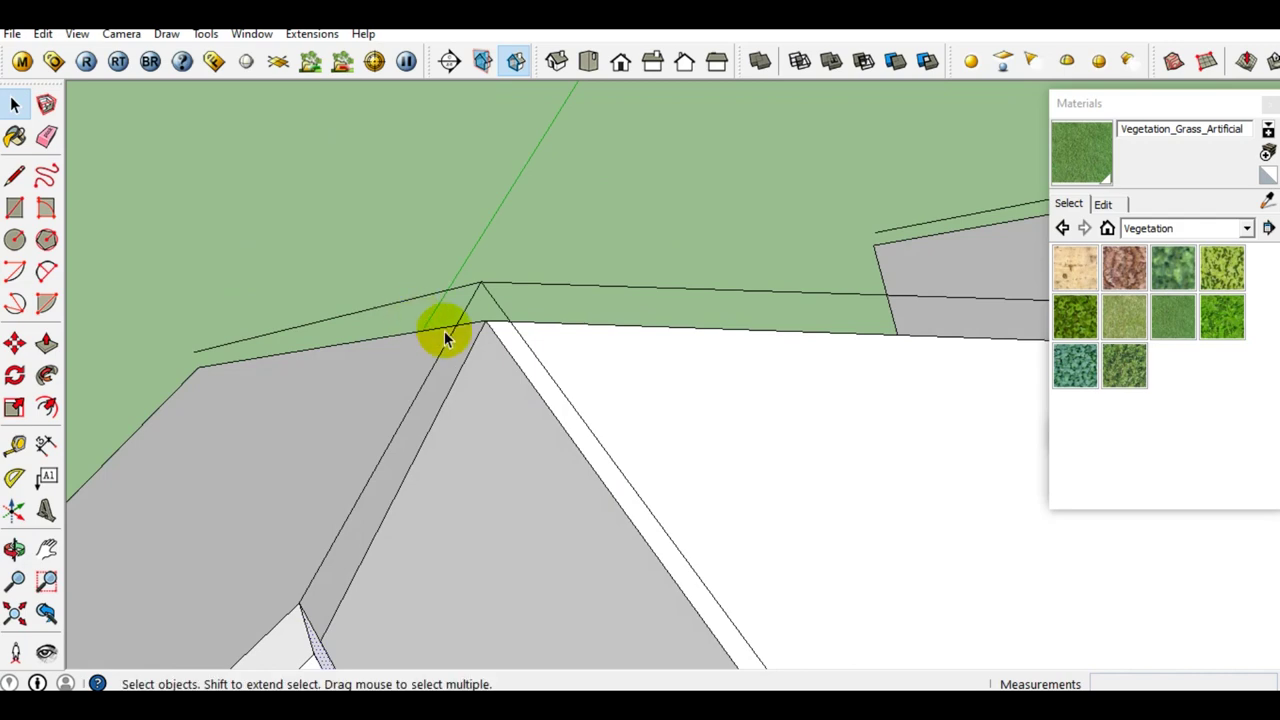
Draw a line up to the roof apex, then orbit out to see the whole roof.
key("l")
left_click(497, 311)
left_click(492, 257)
key("space")
mouse_move(491, 264)
middle_mouse_down()
mouse_move(471, 434)
mouse_move(571, 543)
middle_mouse_up()
mouse_move(400, 490)
middle_mouse_down()
mouse_move(363, 480)
mouse_move(314, 429)
mouse_move(177, 380)
mouse_move(470, 411)
mouse_move(371, 386)
mouse_move(346, 351)
mouse_move(889, 383)
mouse_move(843, 377)
mouse_move(851, 300)
middle_mouse_up()
scroll(391, 323, "up", 3)
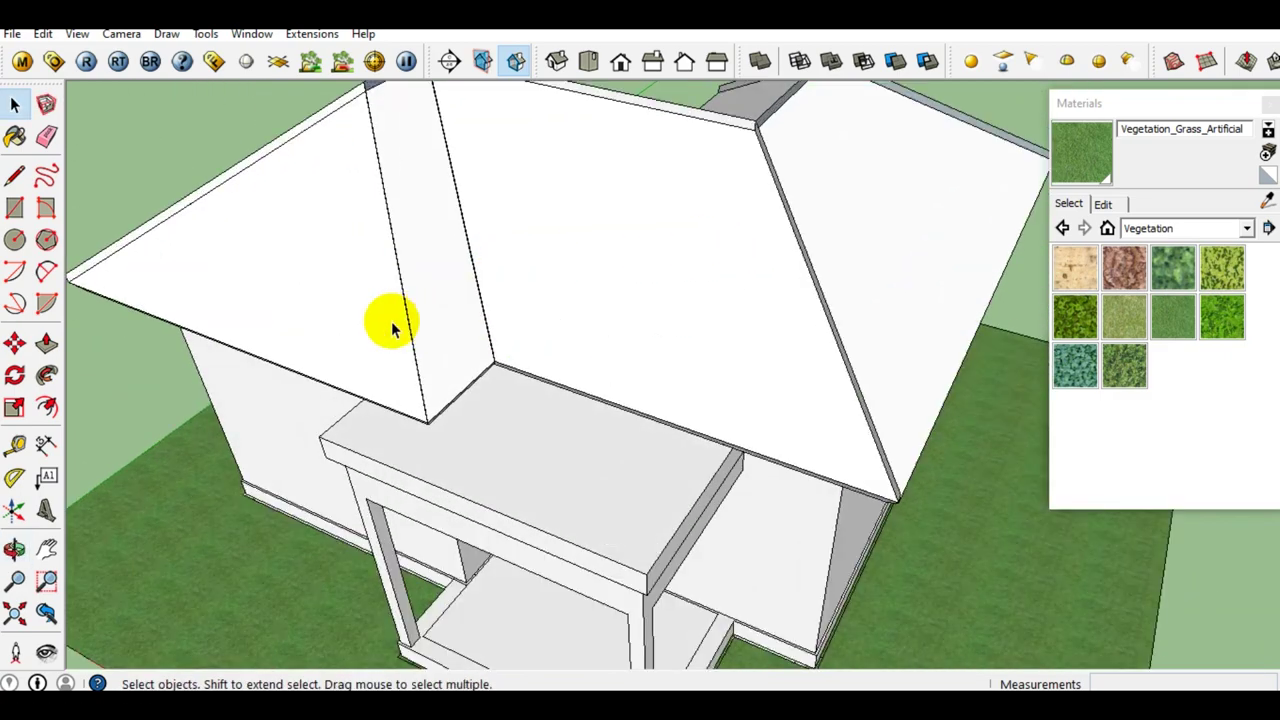
Select the roof's edge band face and make it a group.
middle_click_drag(391, 323, 851, 349)
scroll(534, 316, "up", 3)
mouse_move(534, 316)
middle_mouse_down()
mouse_move(428, 366)
mouse_move(357, 342)
mouse_move(363, 381)
middle_mouse_up()
scroll(425, 368, "up", 2)
left_click(358, 347)
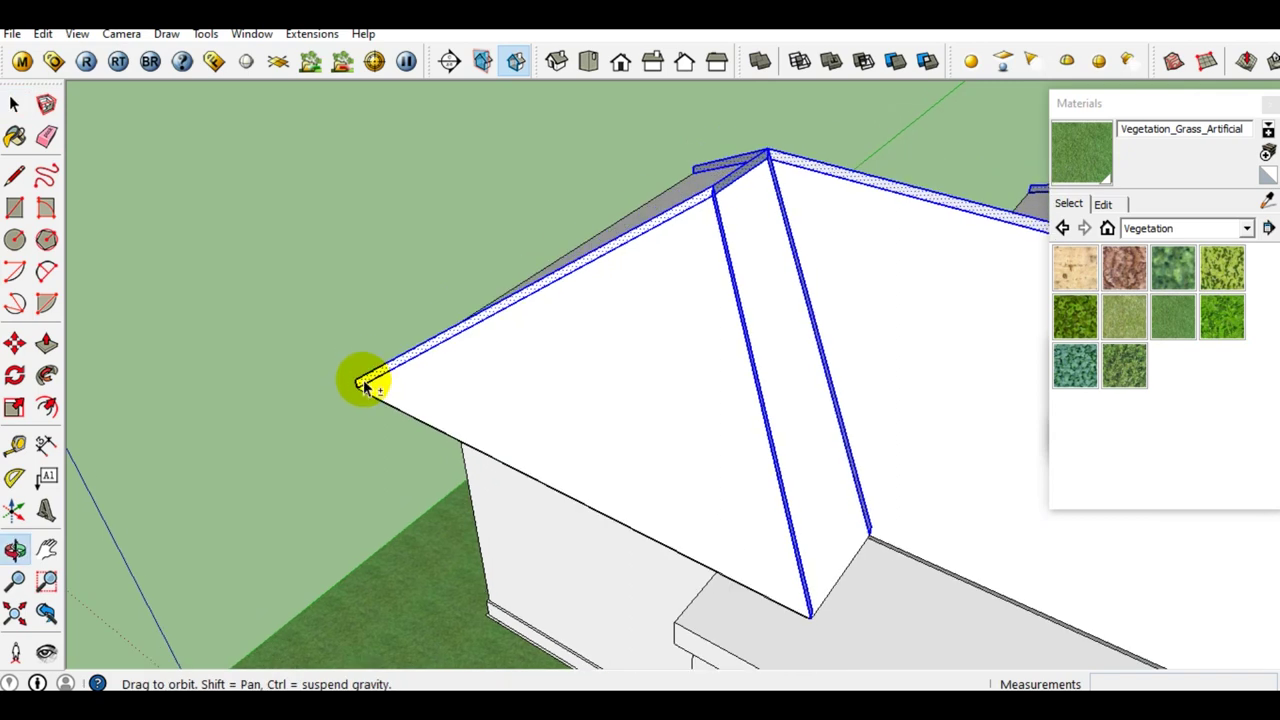
scroll(365, 382, "up", 2)
right_click(375, 390)
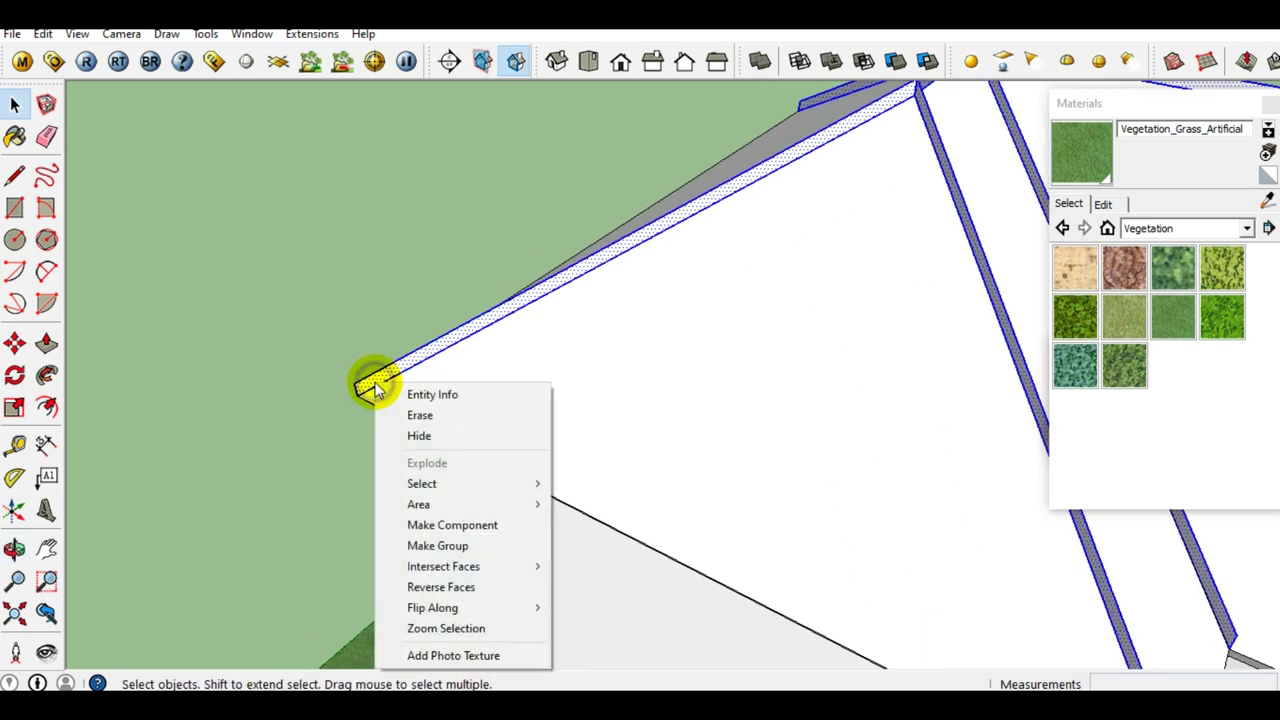
left_click(443, 545)
Orbit around the roof corner so the grouped edge band appears wider.
scroll(390, 408, "down", 2)
mouse_move(529, 423)
middle_mouse_down()
mouse_move(466, 414)
mouse_move(277, 437)
mouse_move(533, 449)
mouse_move(322, 406)
mouse_move(354, 491)
mouse_move(377, 409)
mouse_move(378, 476)
mouse_move(363, 472)
middle_mouse_up()
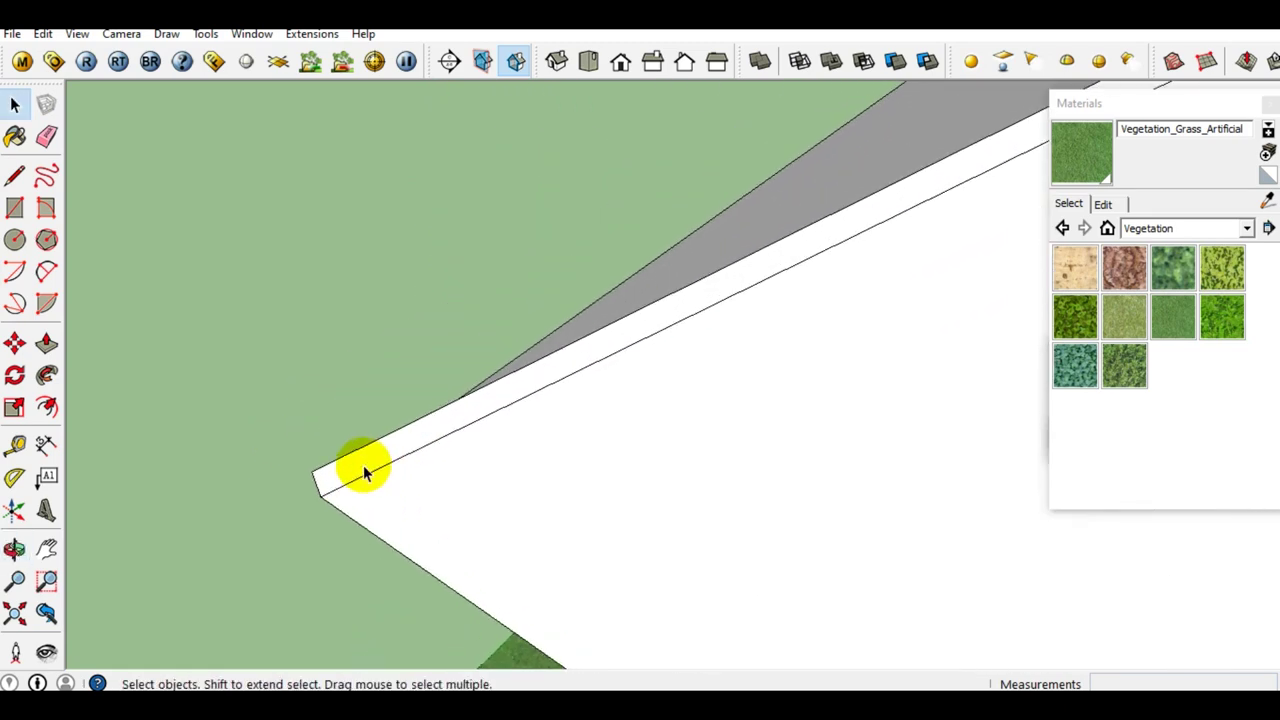
scroll(358, 457, "up", 2)
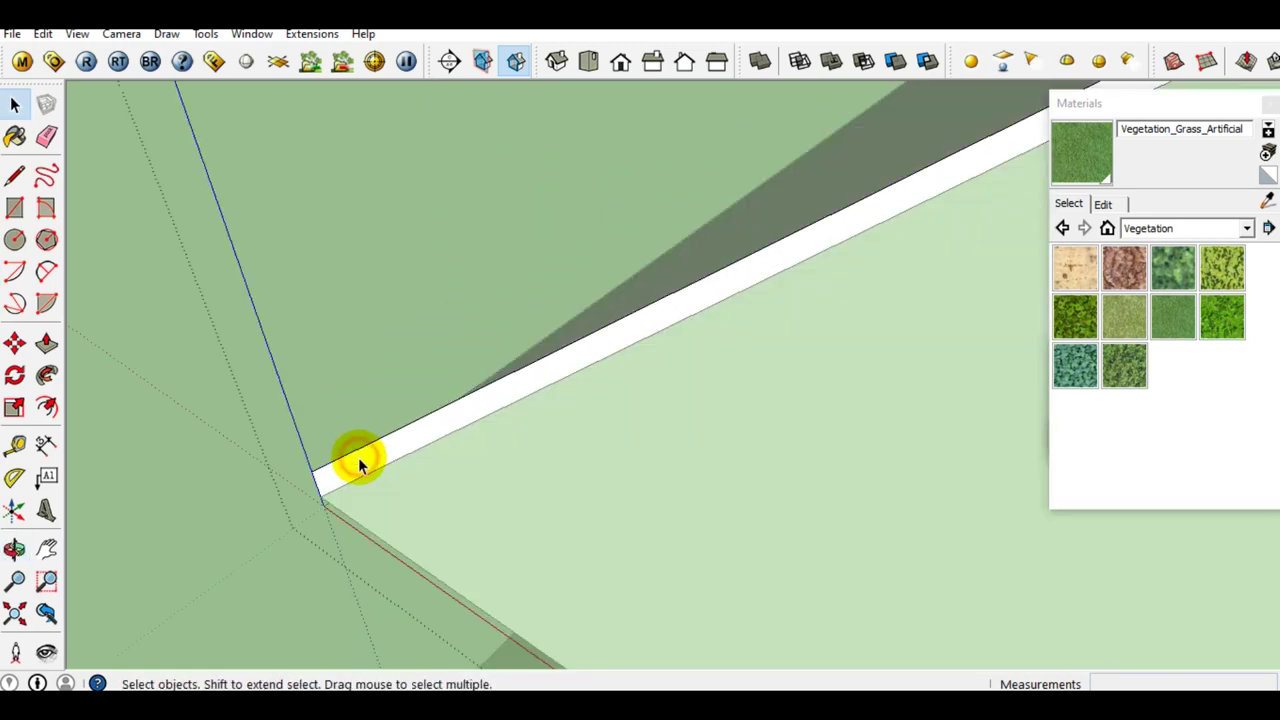
scroll(394, 463, "up", 3)
mouse_move(748, 499)
middle_mouse_down()
mouse_move(655, 420)
mouse_move(547, 480)
mouse_move(494, 466)
mouse_move(563, 449)
mouse_move(680, 449)
mouse_move(547, 492)
middle_mouse_up()
Push/Pull the roof edge face out 5mm.
key("p")
left_click(565, 515)
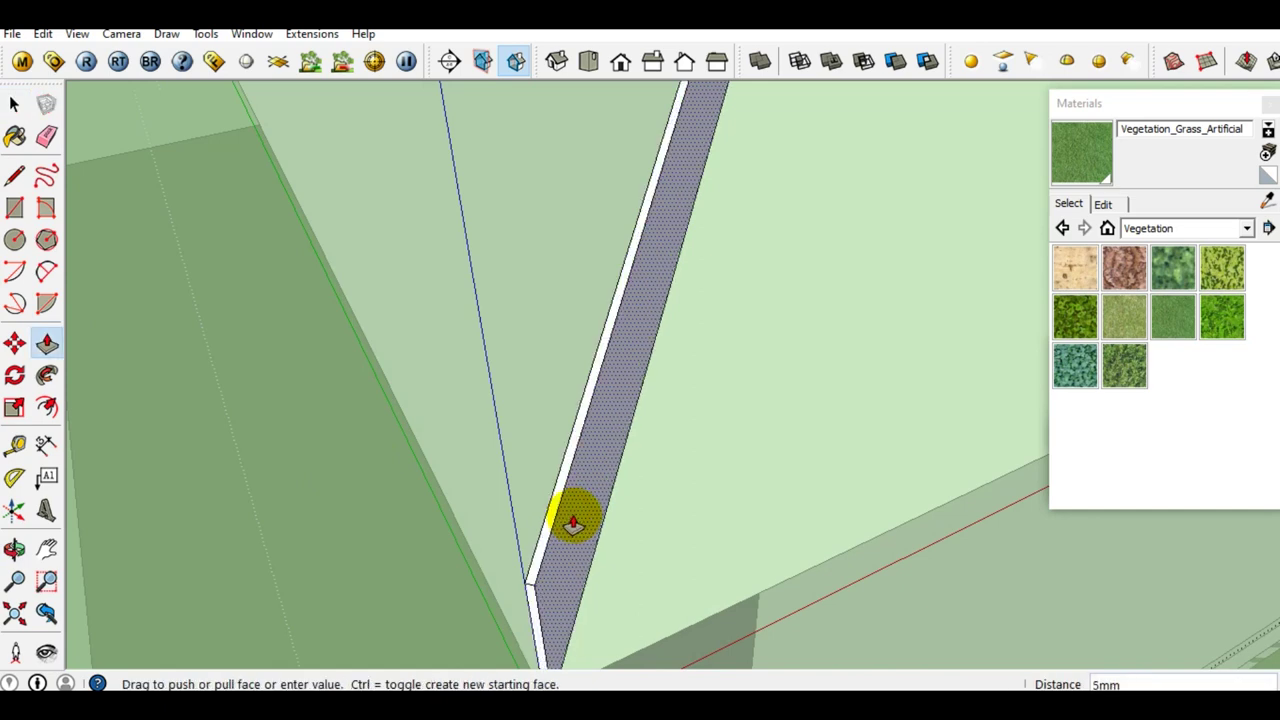
left_click(574, 516)
key("space")
mouse_move(574, 516)
middle_mouse_down()
mouse_move(723, 534)
mouse_move(734, 564)
mouse_move(765, 520)
middle_mouse_up()
Pull the roof strip face out further into a raised board.
key("p")
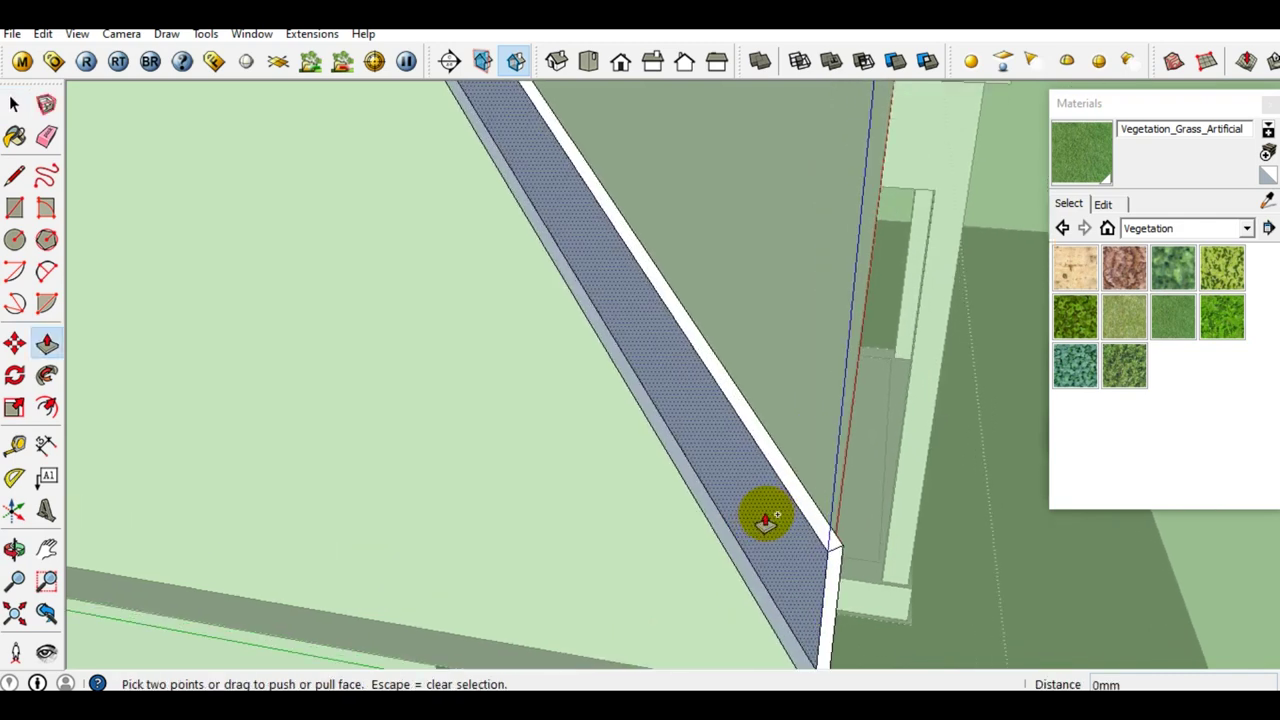
left_click(765, 520)
type("20")
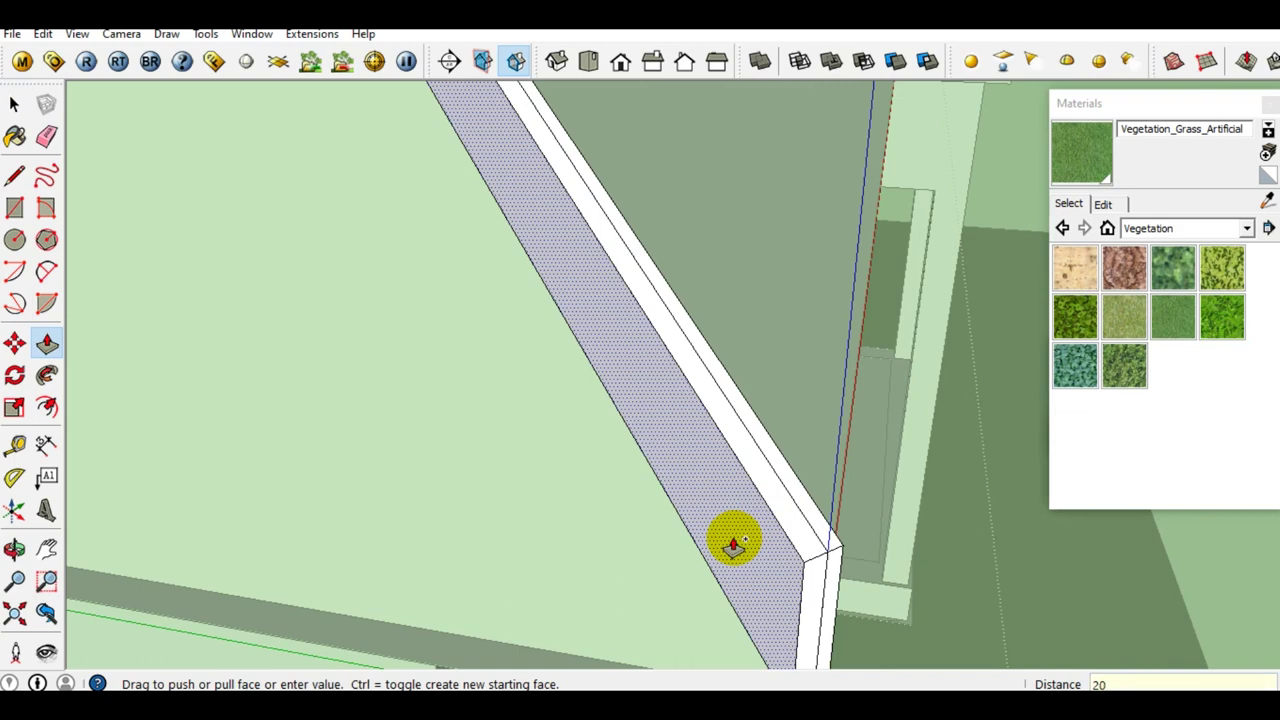
left_click(734, 545)
key("space")
mouse_move(803, 537)
middle_mouse_down()
mouse_move(795, 573)
mouse_move(794, 551)
mouse_move(751, 546)
mouse_move(781, 560)
middle_mouse_up()
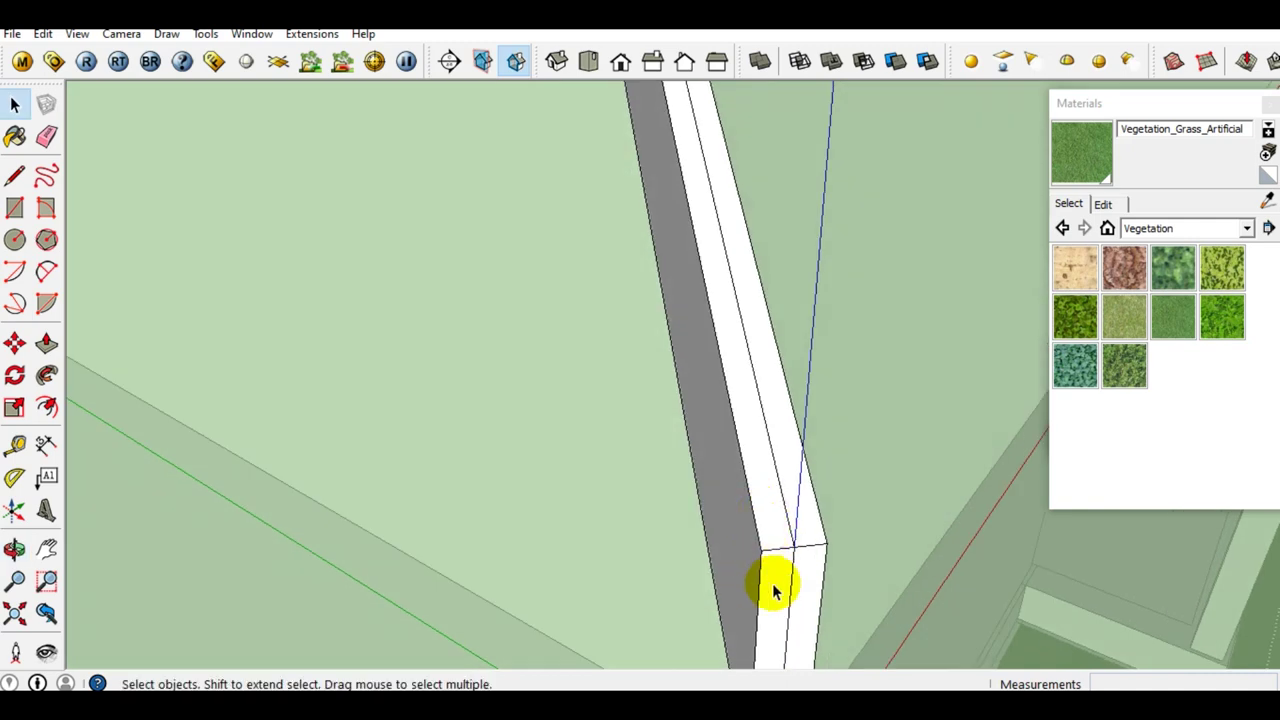
Erase the leftover seam edge along the roof strip.
key("e")
left_click(790, 521)
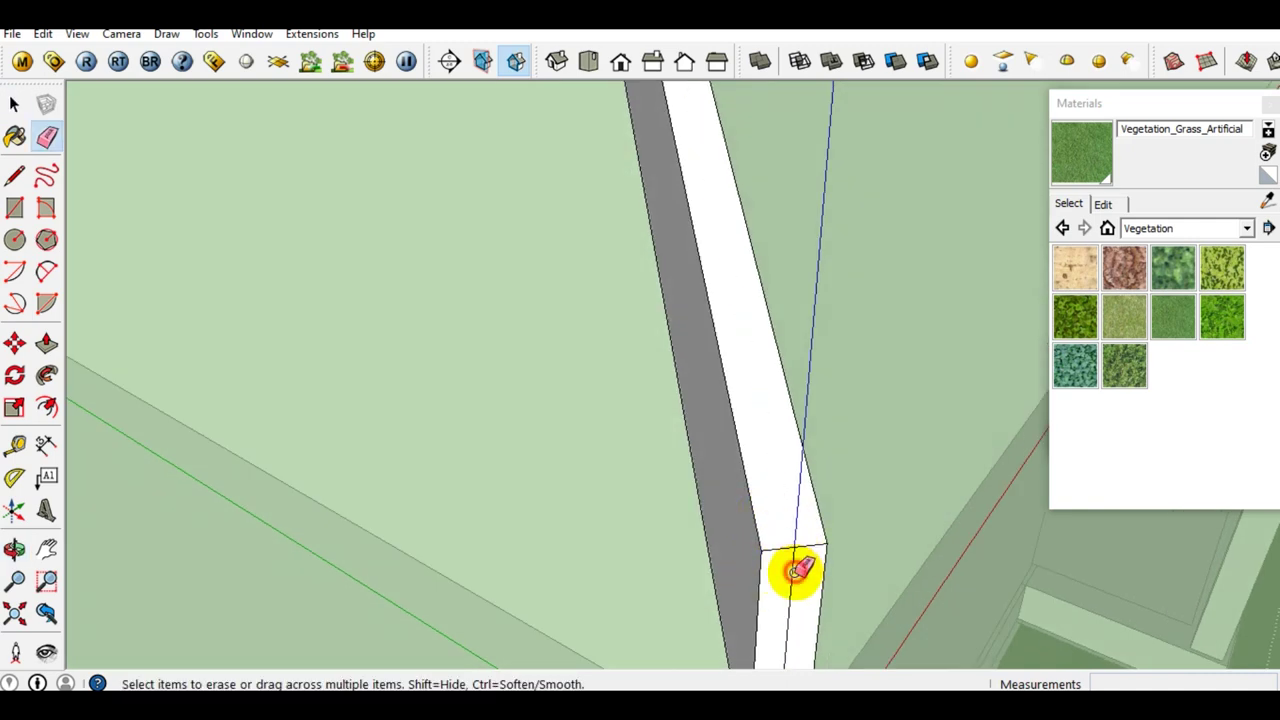
key("space")
mouse_move(770, 577)
middle_mouse_down()
mouse_move(720, 463)
mouse_move(737, 434)
mouse_move(714, 586)
mouse_move(703, 481)
mouse_move(569, 566)
mouse_move(491, 334)
mouse_move(381, 268)
mouse_move(660, 168)
mouse_move(786, 286)
mouse_move(523, 314)
mouse_move(542, 323)
middle_mouse_up()
scroll(542, 323, "up", 3)
mouse_move(634, 389)
middle_mouse_down()
mouse_move(600, 357)
mouse_move(434, 317)
middle_mouse_up()
scroll(524, 322, "up", 3)
middle_click_drag(524, 322, 766, 443)
scroll(571, 329, "up", 3)
mouse_move(571, 329)
middle_mouse_down()
mouse_move(710, 312)
mouse_move(429, 277)
mouse_move(791, 309)
mouse_move(506, 314)
mouse_move(763, 313)
mouse_move(451, 286)
middle_mouse_up()
scroll(386, 306, "up", 2)
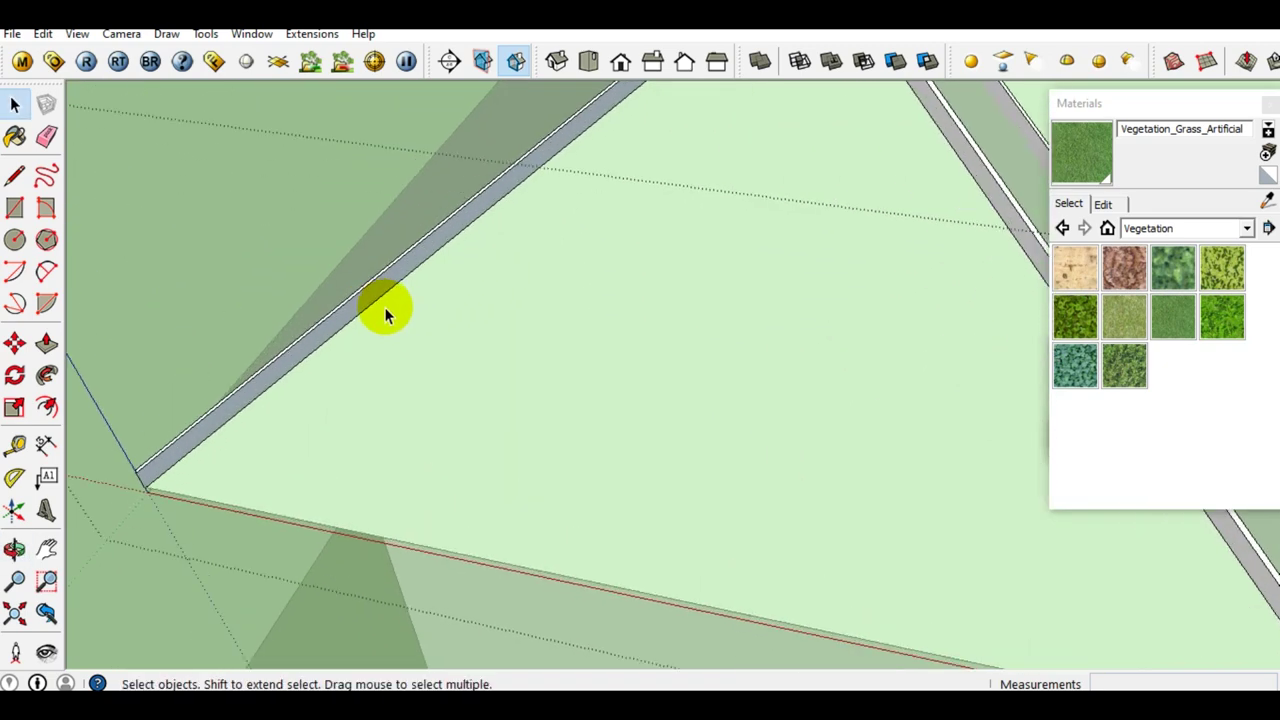
Reverse the faces of the roof edge strip so they face outward.
right_click(366, 300)
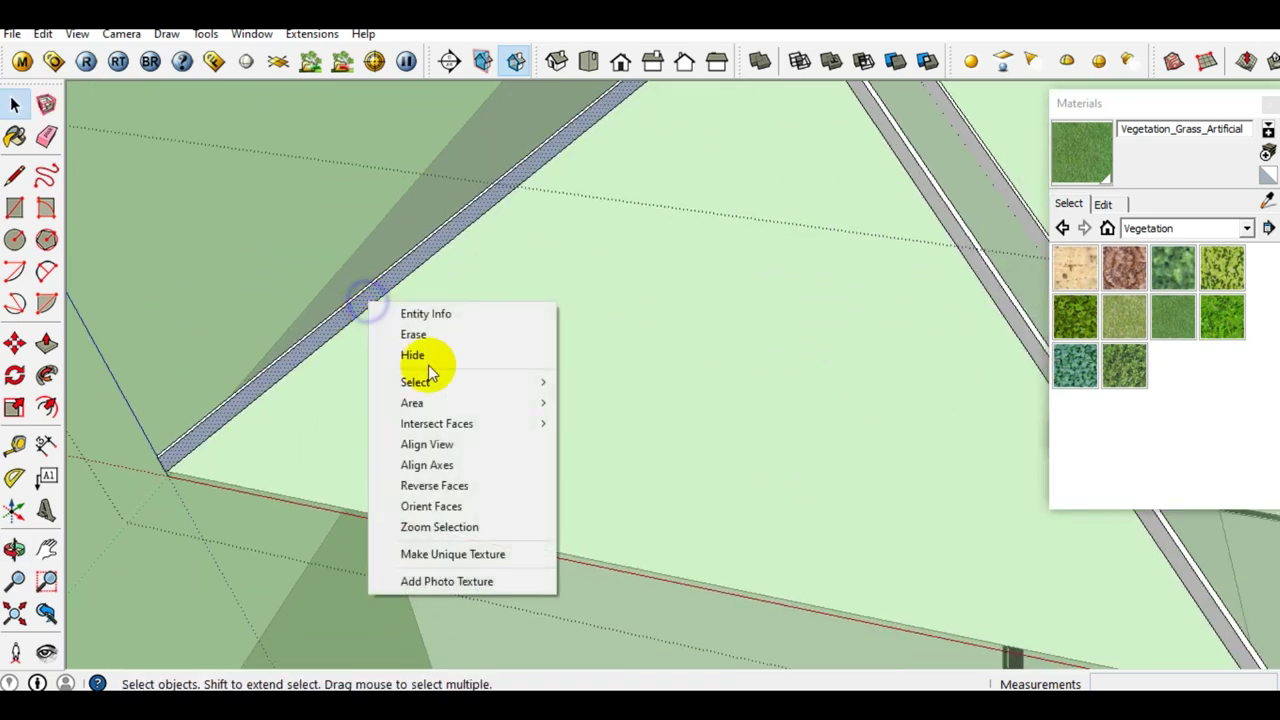
left_click(434, 485)
mouse_move(434, 485)
middle_mouse_down()
mouse_move(351, 314)
mouse_move(777, 367)
mouse_move(387, 386)
mouse_move(783, 349)
mouse_move(494, 334)
mouse_move(509, 363)
mouse_move(499, 369)
mouse_move(572, 366)
mouse_move(501, 347)
mouse_move(567, 326)
mouse_move(593, 300)
mouse_move(292, 422)
mouse_move(272, 386)
middle_mouse_up()
Hide the roof group and zoom out to the gable.
left_click(594, 301)
right_click(272, 386)
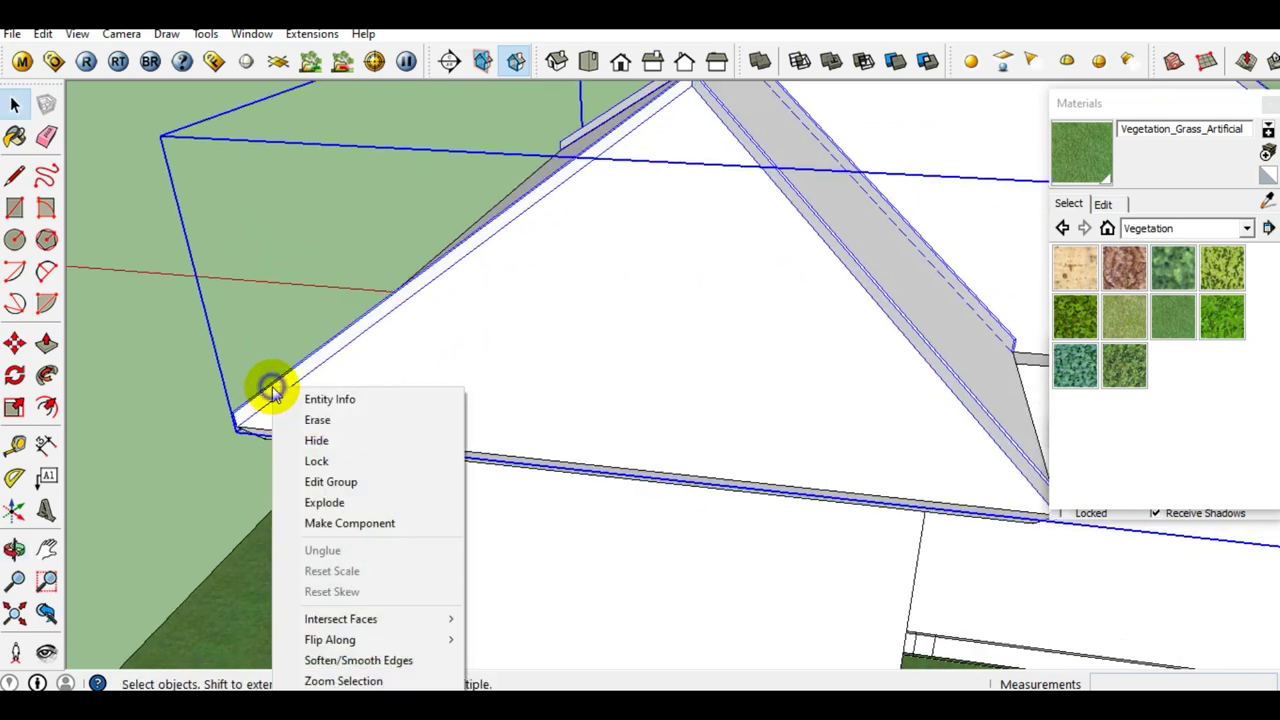
left_click(316, 440)
scroll(310, 340, "down", 5)
scroll(300, 270, "down", 3)
mouse_move(319, 258)
middle_mouse_down()
mouse_move(552, 409)
mouse_move(323, 400)
middle_mouse_up()
scroll(423, 386, "up", 2)
scroll(423, 386, "up", 3)
mouse_move(423, 386)
middle_mouse_down()
mouse_move(539, 357)
mouse_move(471, 314)
mouse_move(457, 486)
mouse_move(490, 392)
mouse_move(463, 377)
middle_mouse_up()
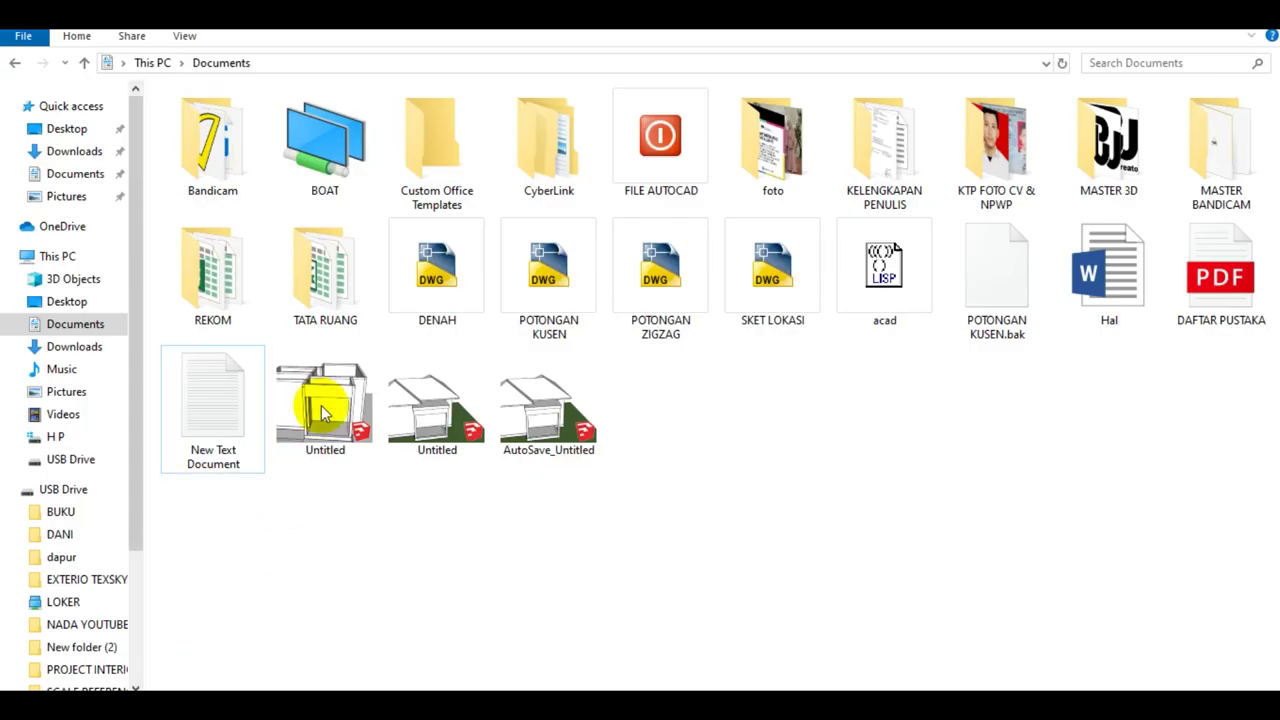
left_click(55, 350)
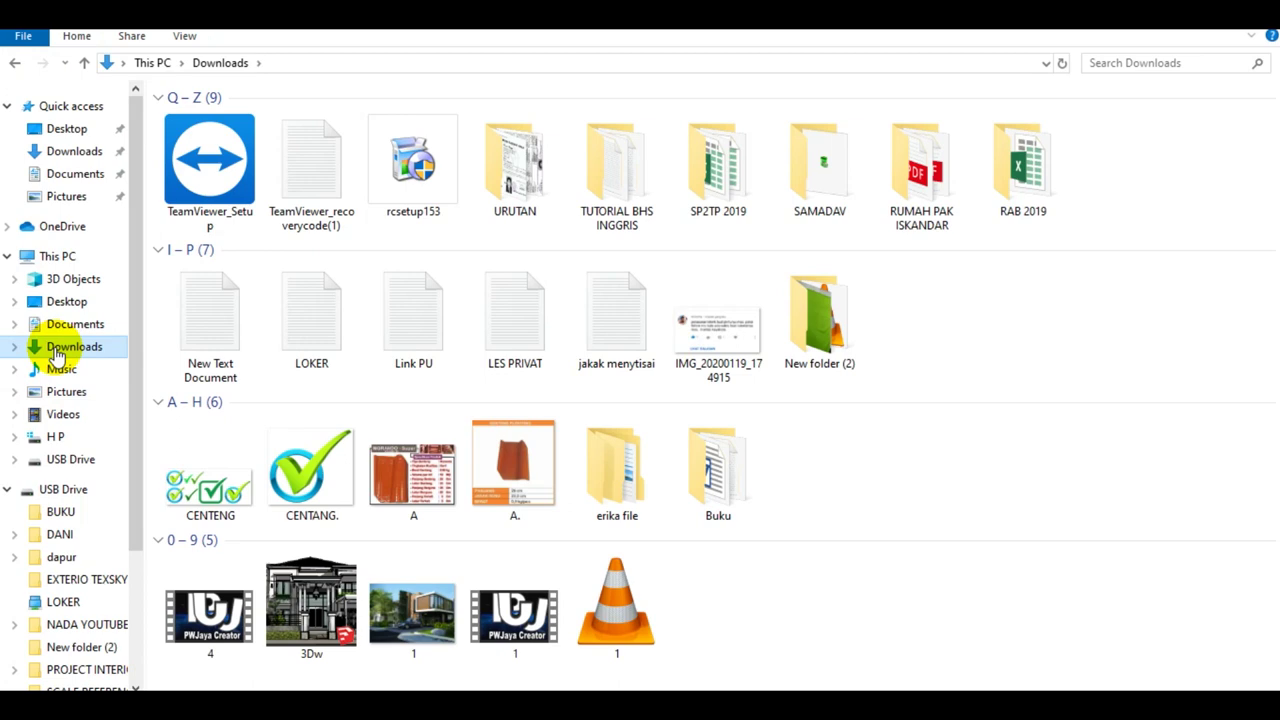
left_click(427, 505)
double_click(427, 506)
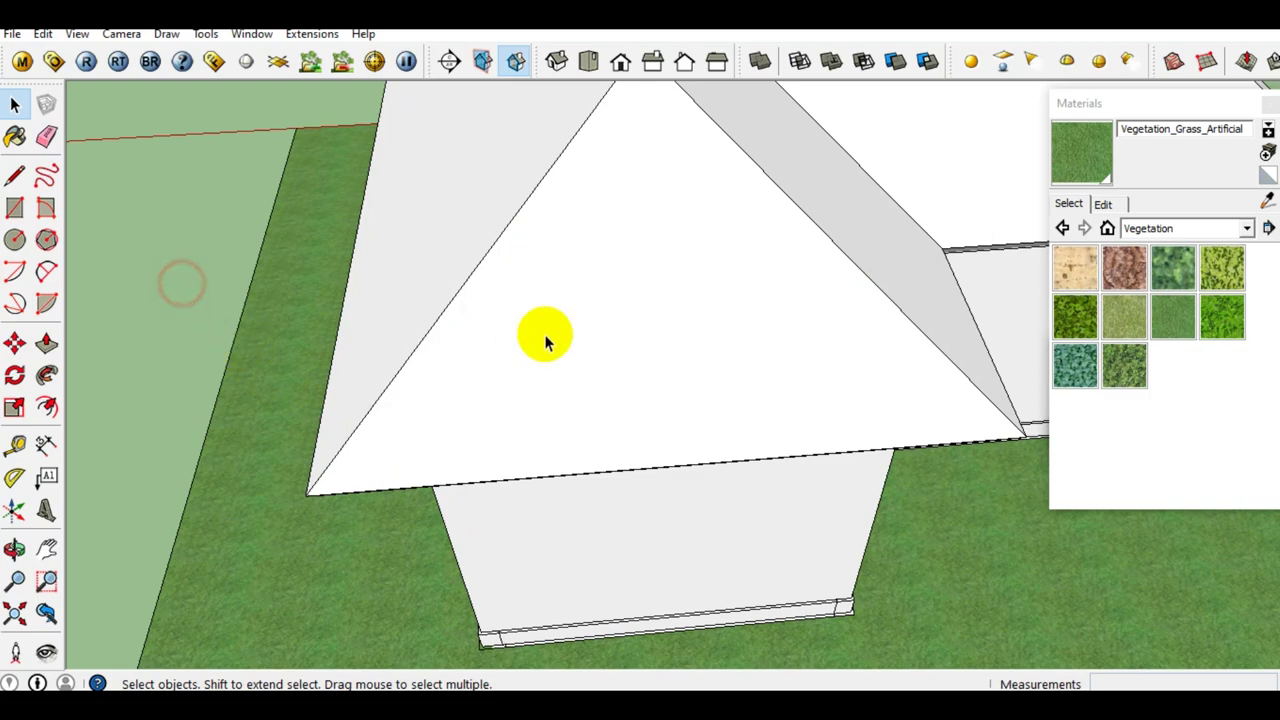
Place a guide line 260 in from the roof corner's edge.
scroll(357, 357, "up", 3)
scroll(357, 357, "up", 2)
middle_click_drag(357, 357, 410, 392)
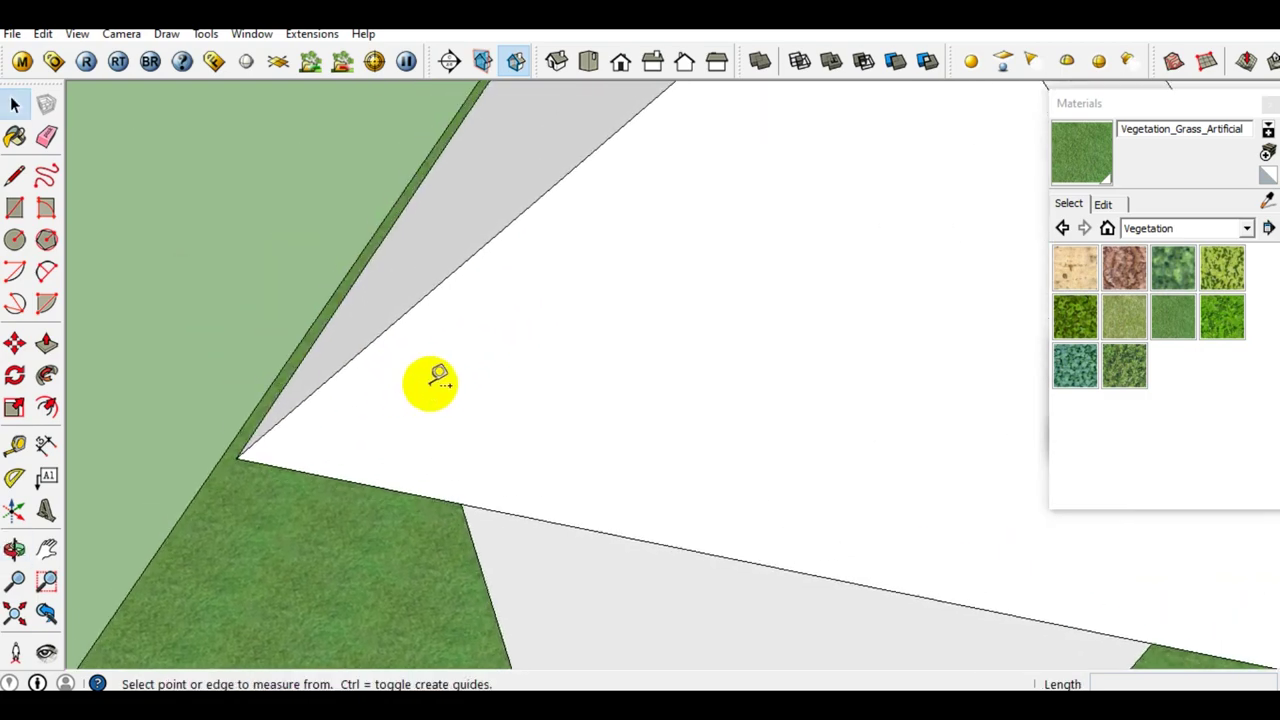
key("t")
scroll(418, 377, "up", 2)
left_click(337, 539)
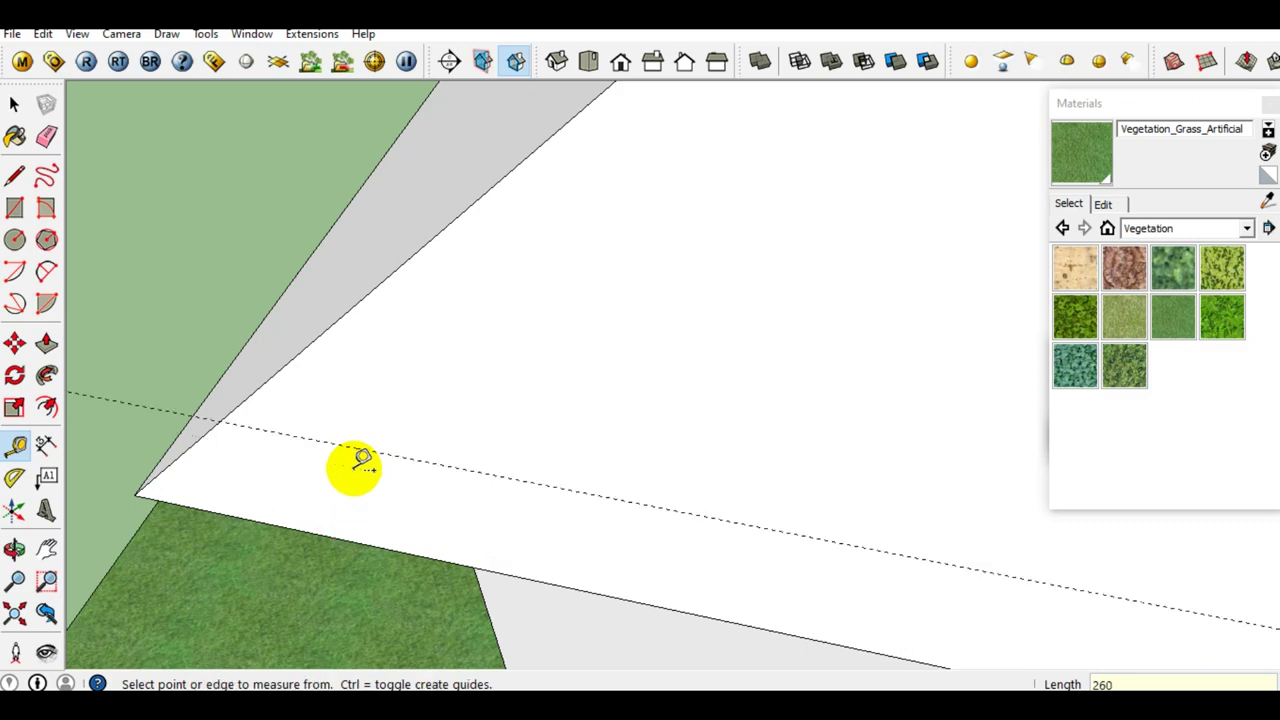
key("space")
mouse_move(355, 475)
middle_mouse_down()
mouse_move(457, 423)
mouse_move(363, 363)
mouse_move(383, 375)
mouse_move(360, 420)
mouse_move(252, 374)
middle_mouse_up()
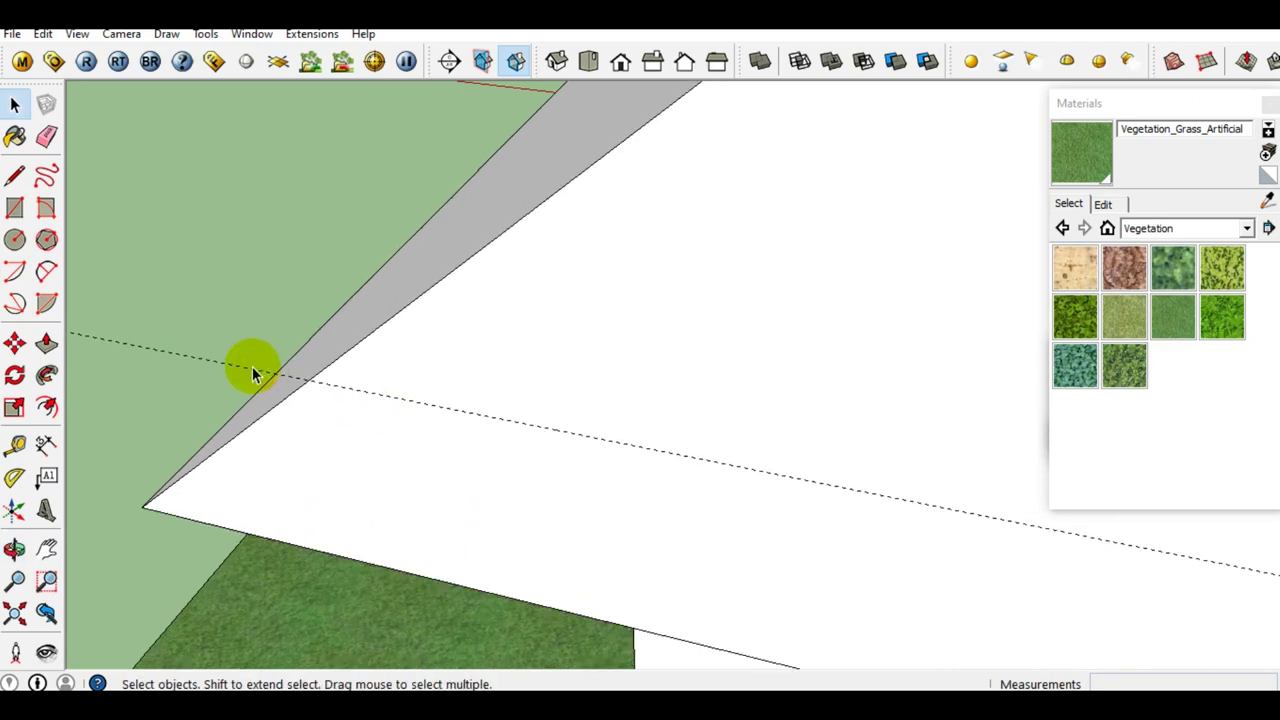
middle_click_drag(136, 253, 371, 365)
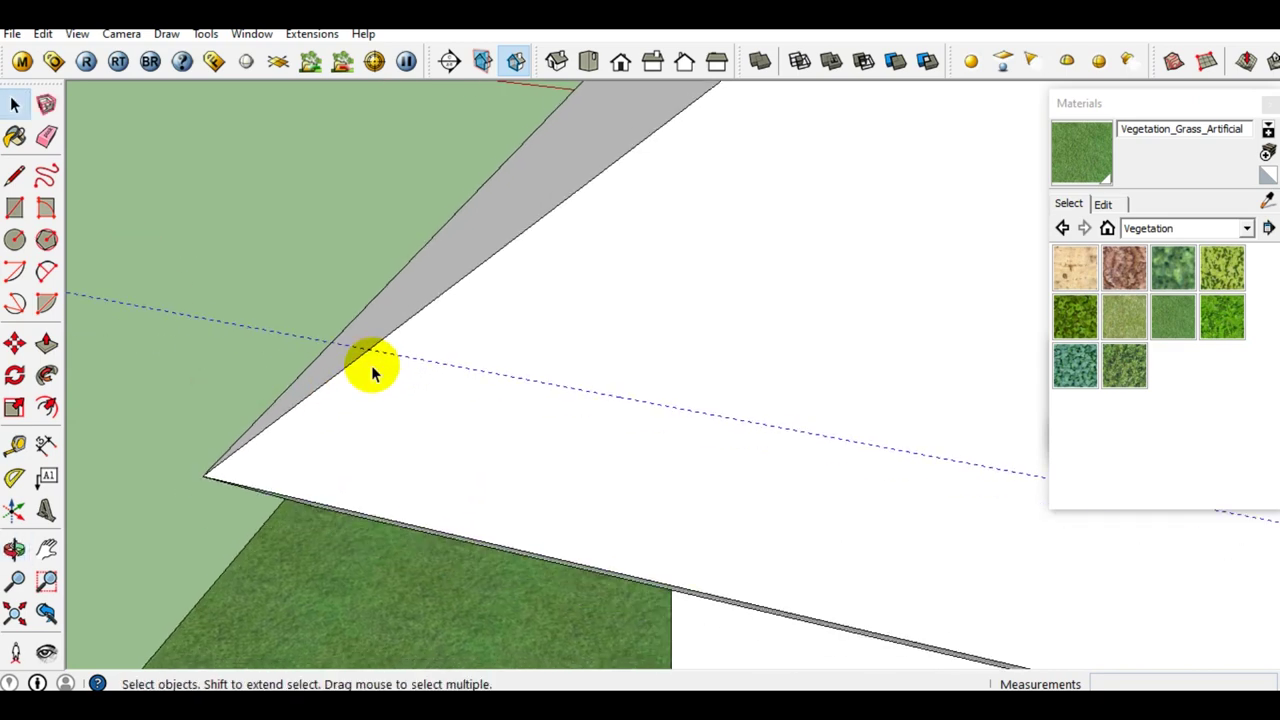
Copy the guide parallel to the intersection point with Move and Ctrl.
key("m")
mouse_move(323, 417)
middle_mouse_down()
mouse_move(520, 394)
mouse_move(318, 405)
middle_mouse_up()
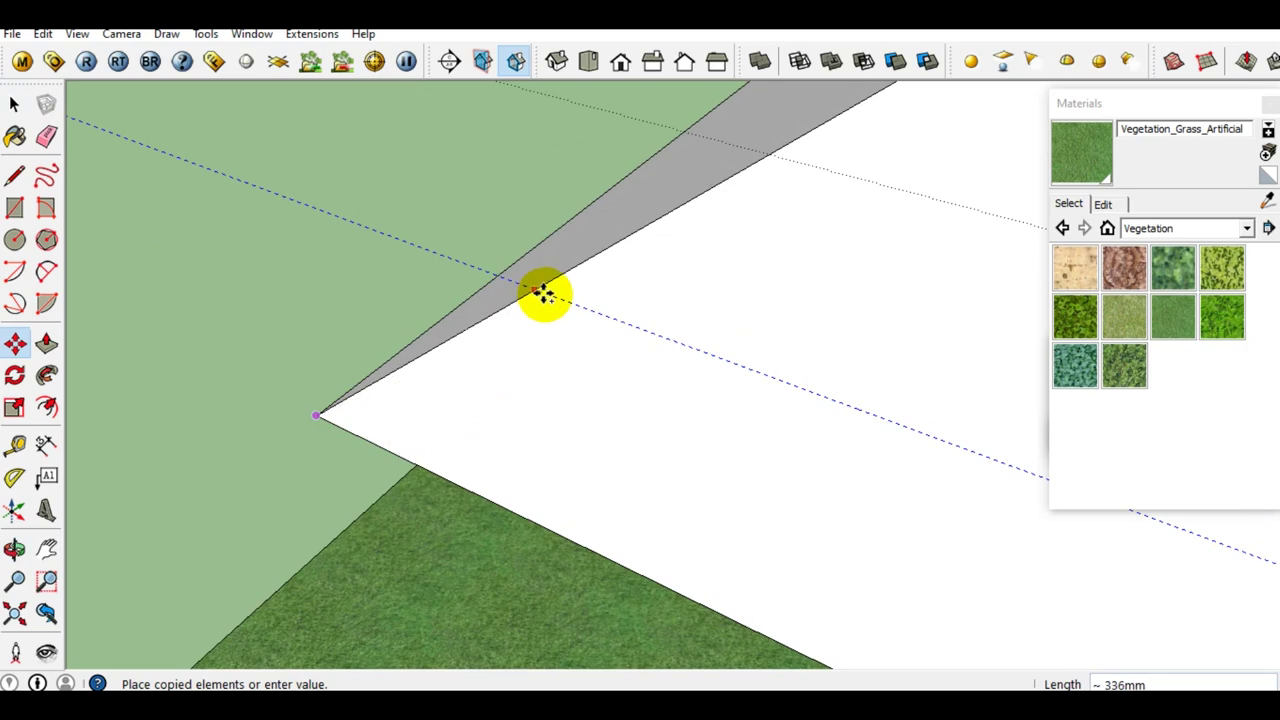
left_click(527, 281)
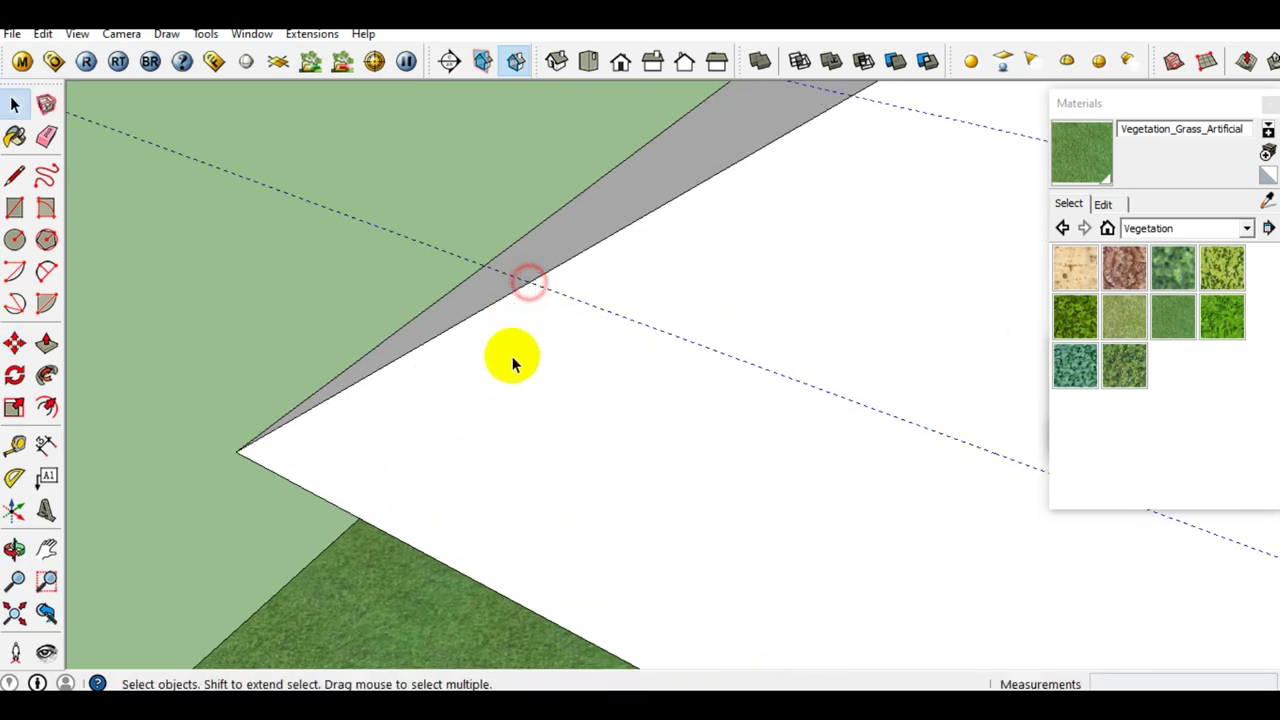
key("space")
scroll(500, 343, "down", 3)
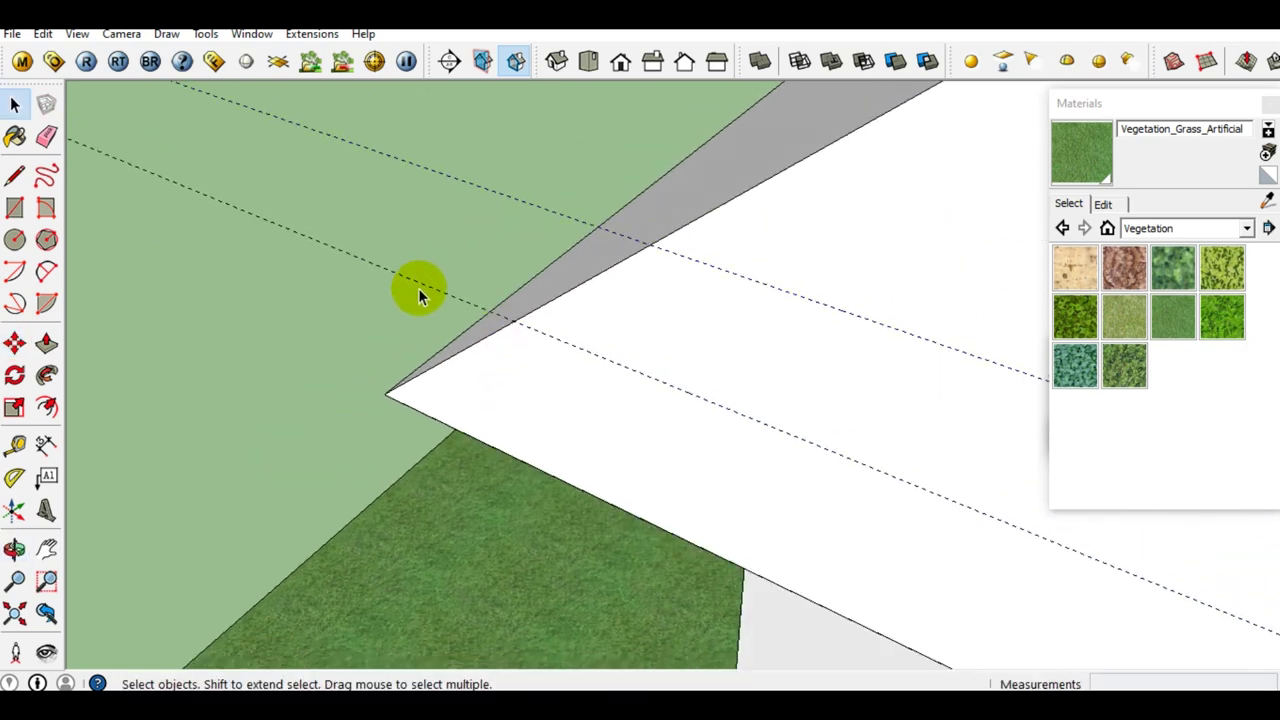
scroll(444, 291, "down", 1)
scroll(500, 308, "down", 2)
scroll(575, 310, "down", 2)
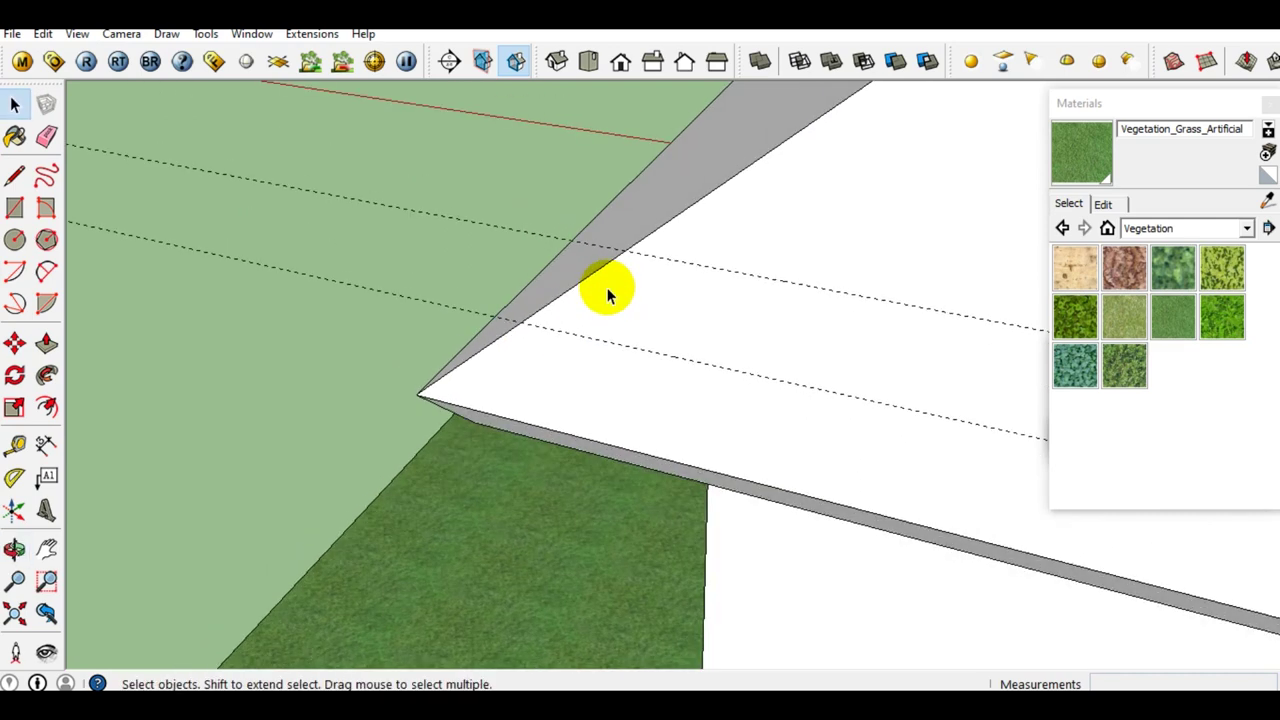
scroll(607, 287, "up", 2)
scroll(655, 247, "up", 2)
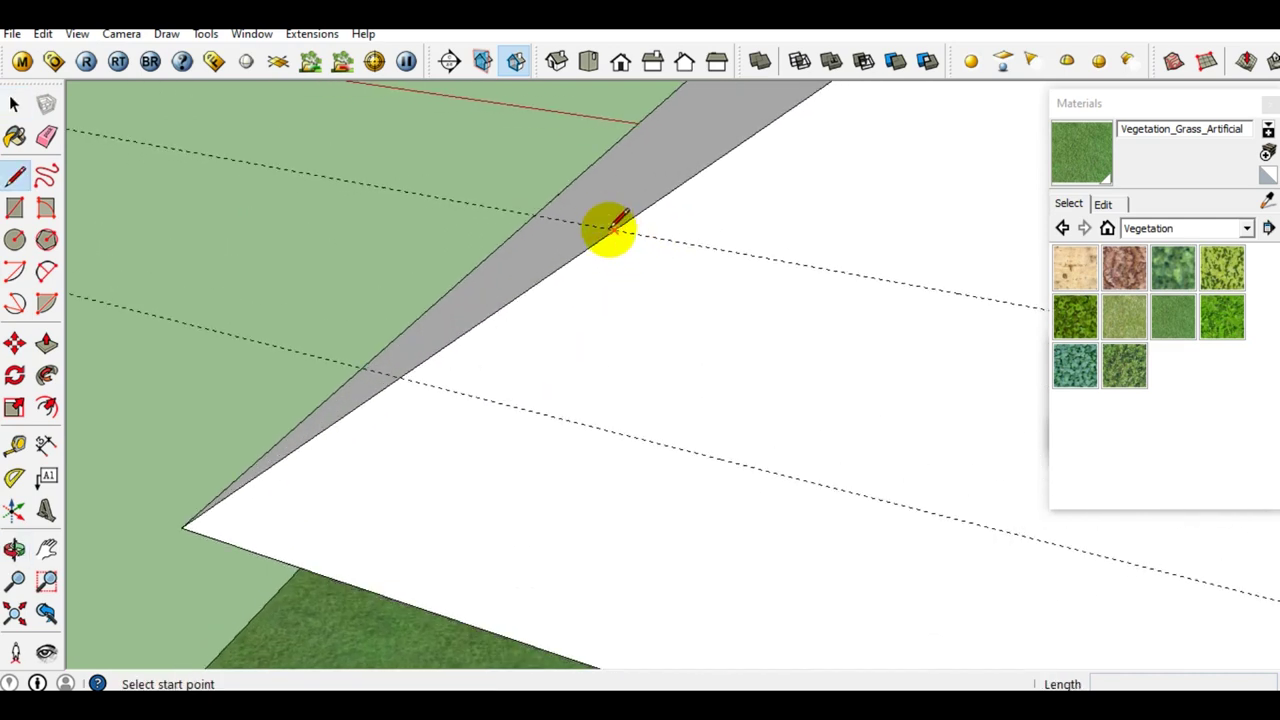
Draw two lines along the guides down to the roof's lower edge.
left_click(612, 228)
mouse_move(560, 385)
middle_mouse_down()
mouse_move(572, 287)
mouse_move(503, 349)
mouse_move(548, 292)
middle_mouse_up()
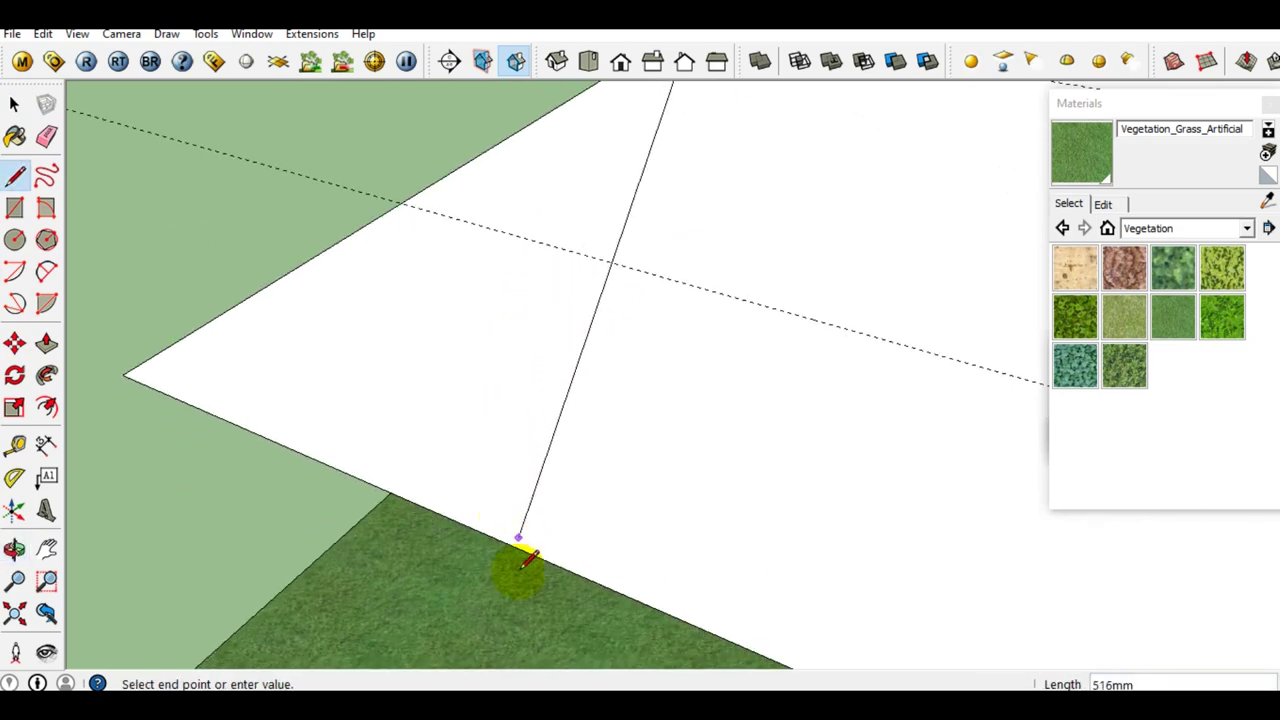
left_click(455, 518)
middle_click_drag(443, 491, 466, 474)
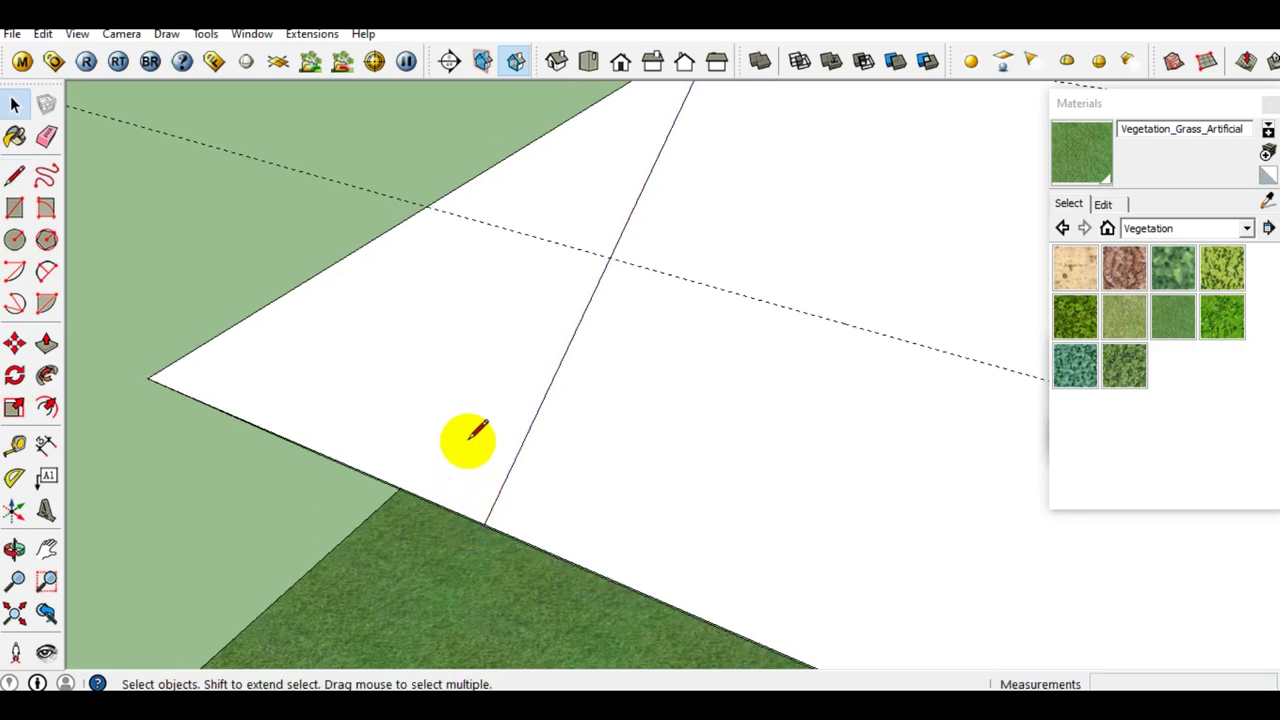
left_click(428, 205)
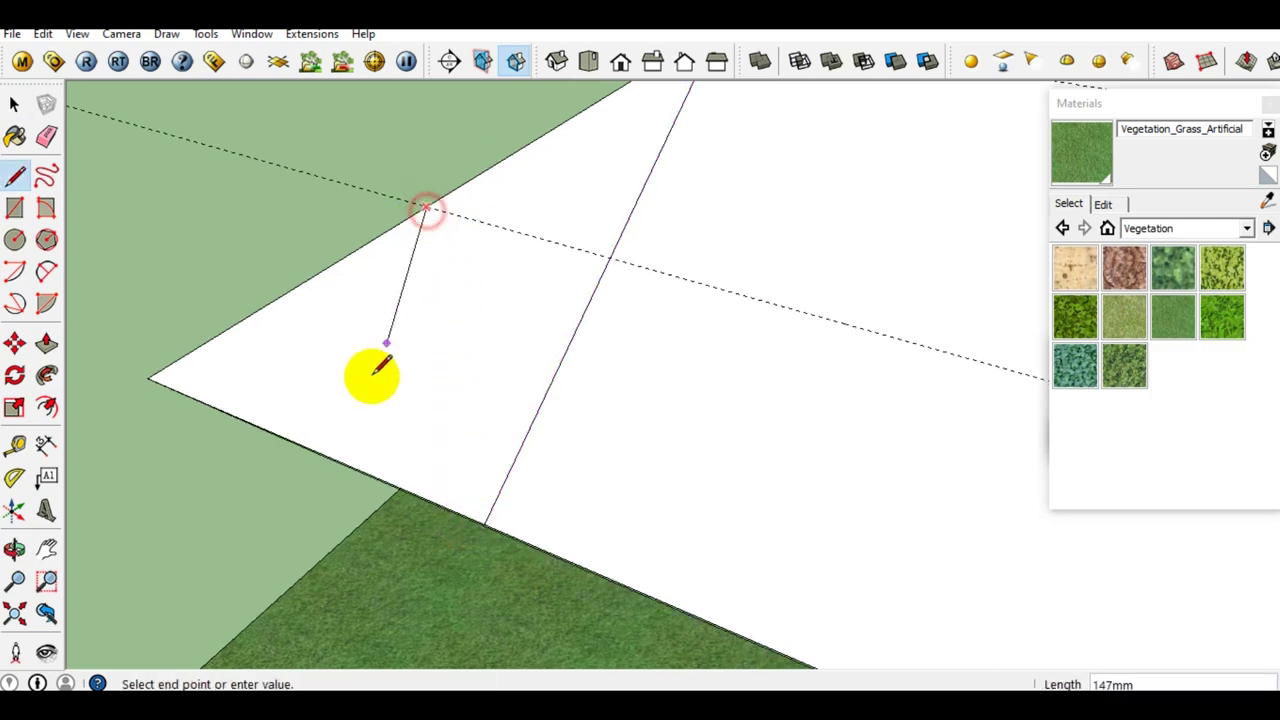
left_click(292, 438)
key("space")
middle_click_drag(360, 423, 503, 343)
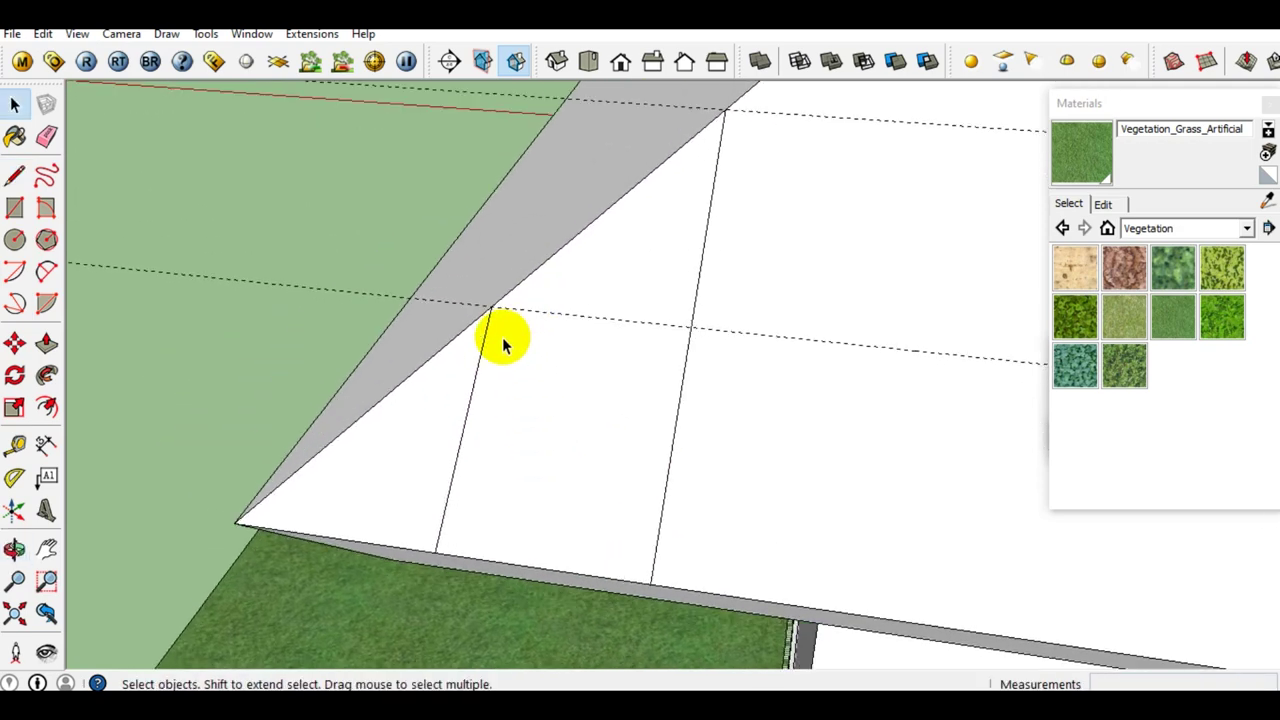
middle_click_drag(643, 563, 652, 503)
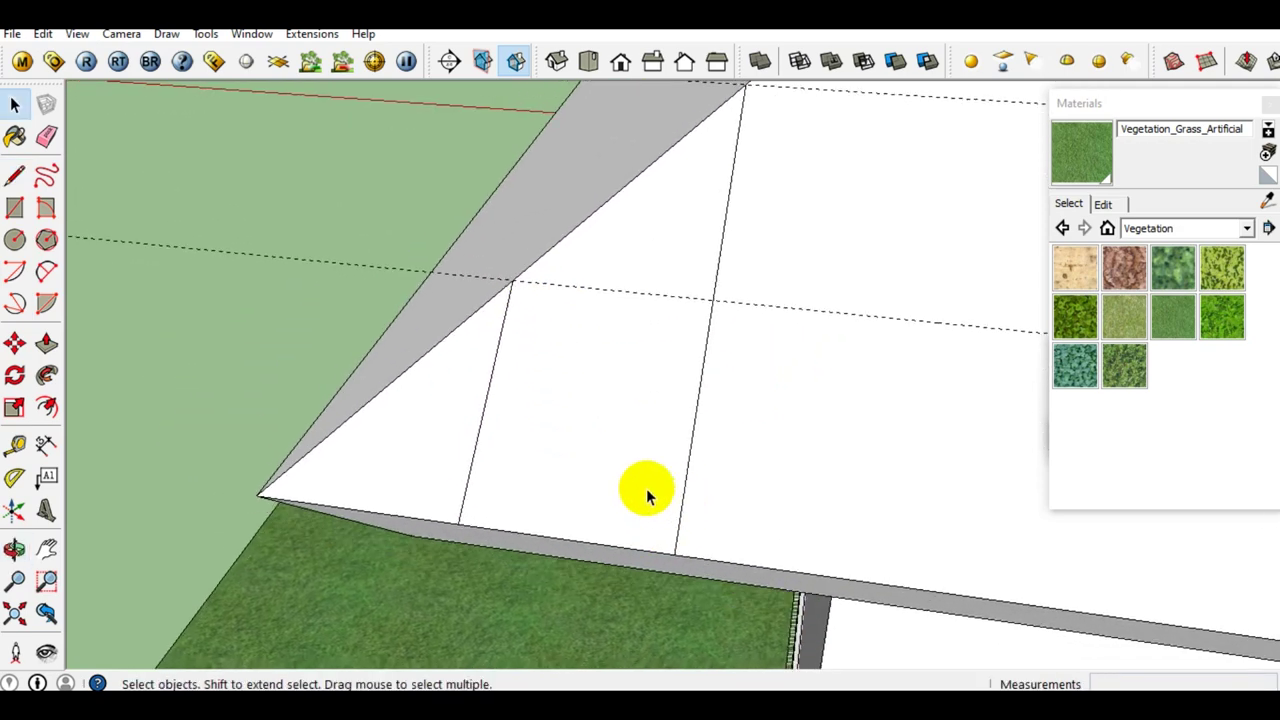
Draw a line from the guide crossing to the lower roof edge, splitting the face.
key("l")
left_click(511, 281)
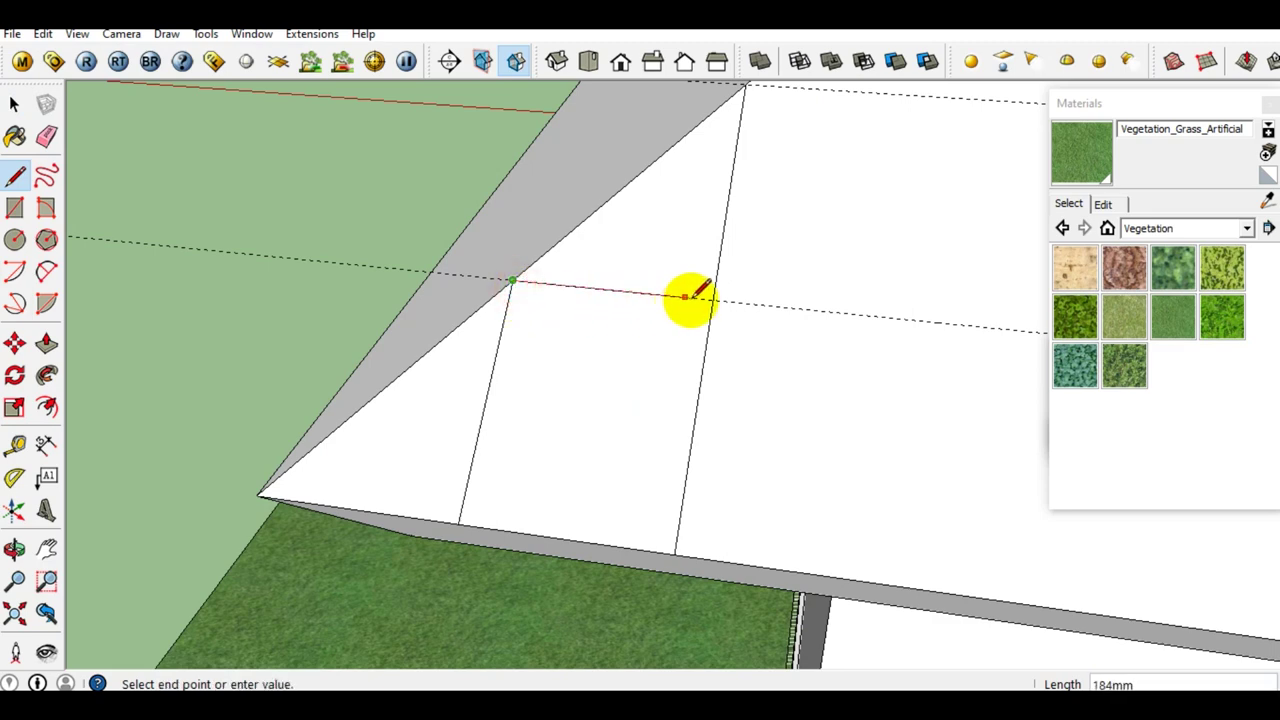
left_click(458, 521)
left_click(680, 545)
key("space")
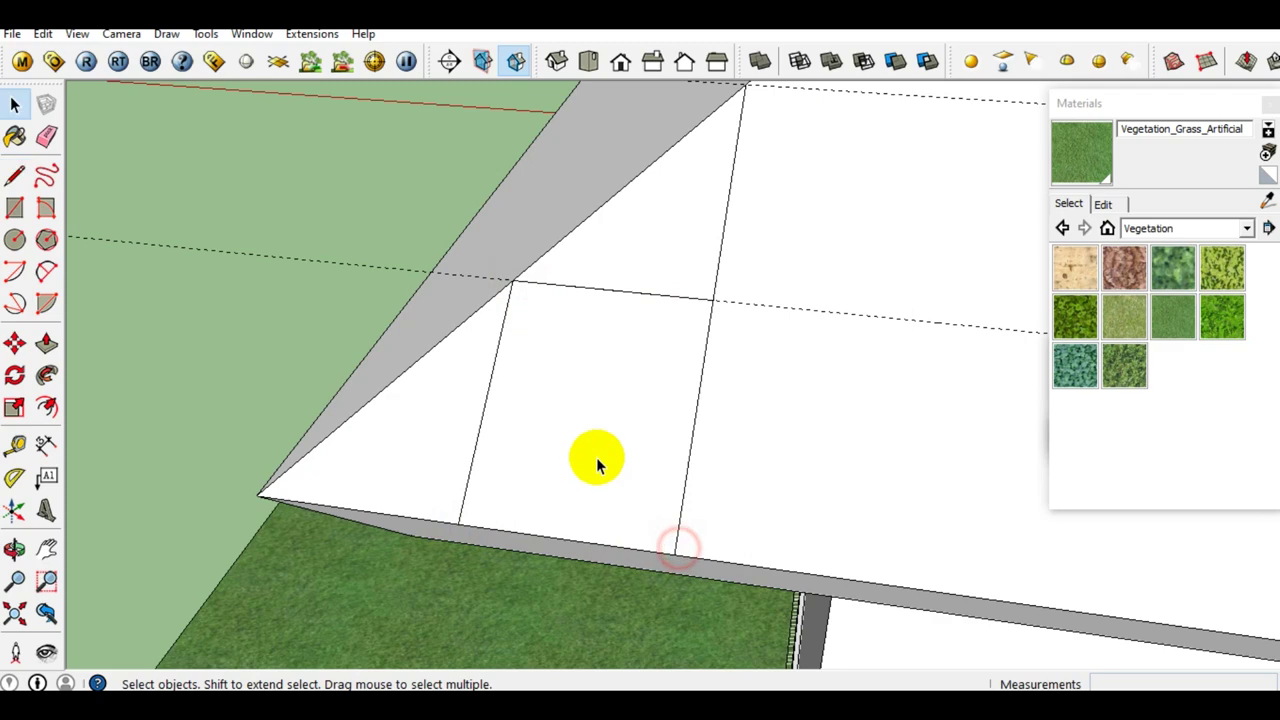
Delete the guides and erase the leftover edge above the corner square.
left_click(594, 457)
middle_click_drag(594, 457, 600, 460)
mouse_move(634, 420)
middle_mouse_down()
mouse_move(596, 425)
mouse_move(614, 423)
middle_mouse_up()
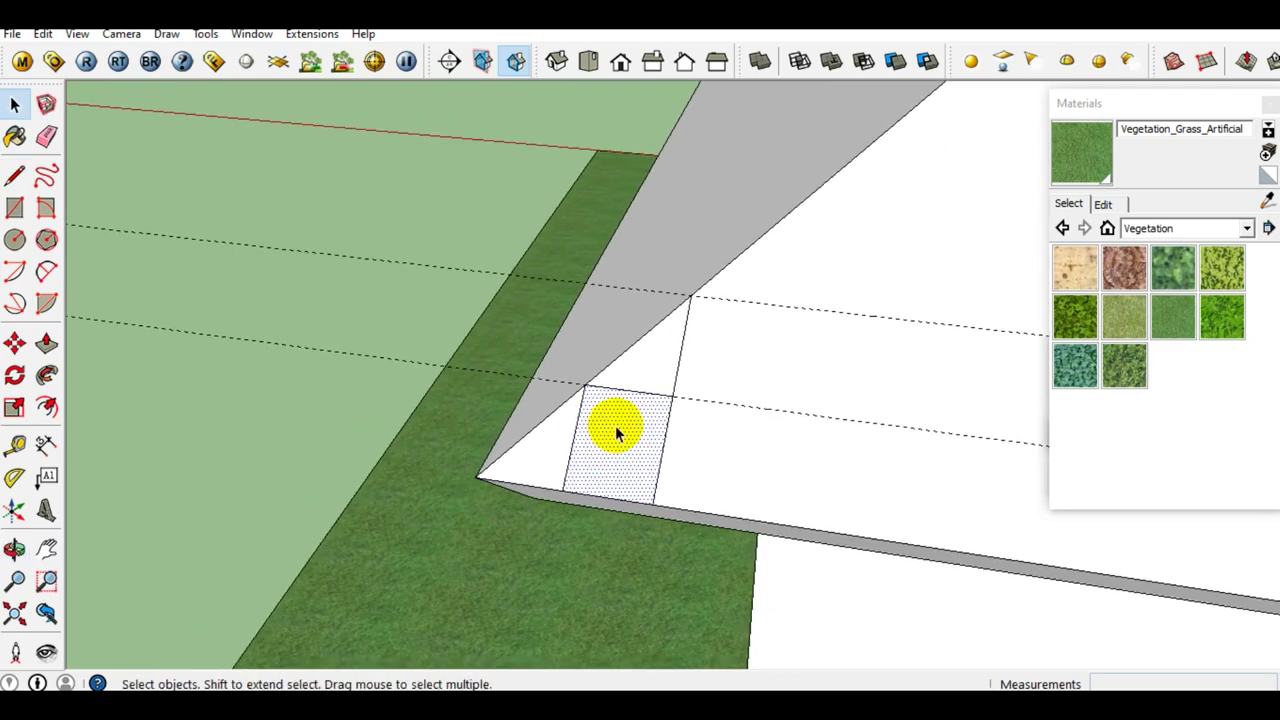
left_click(339, 411)
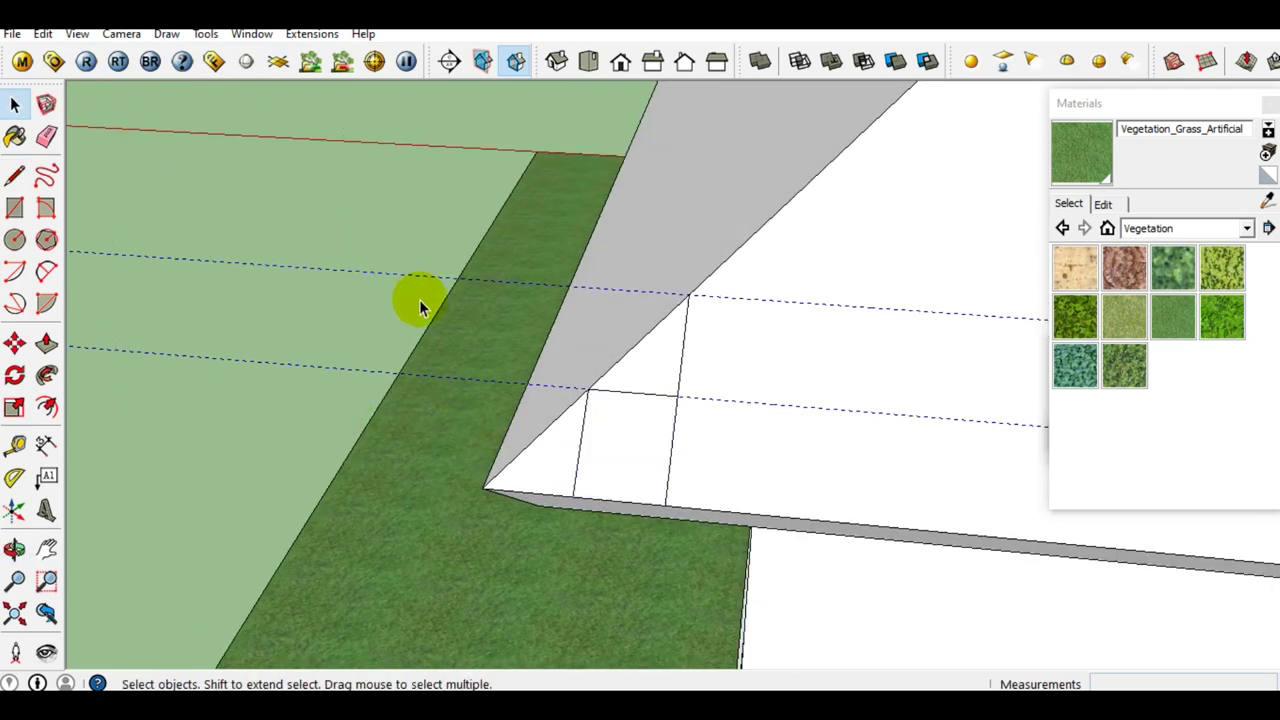
key("Delete")
scroll(620, 390, "up", 2)
key("e")
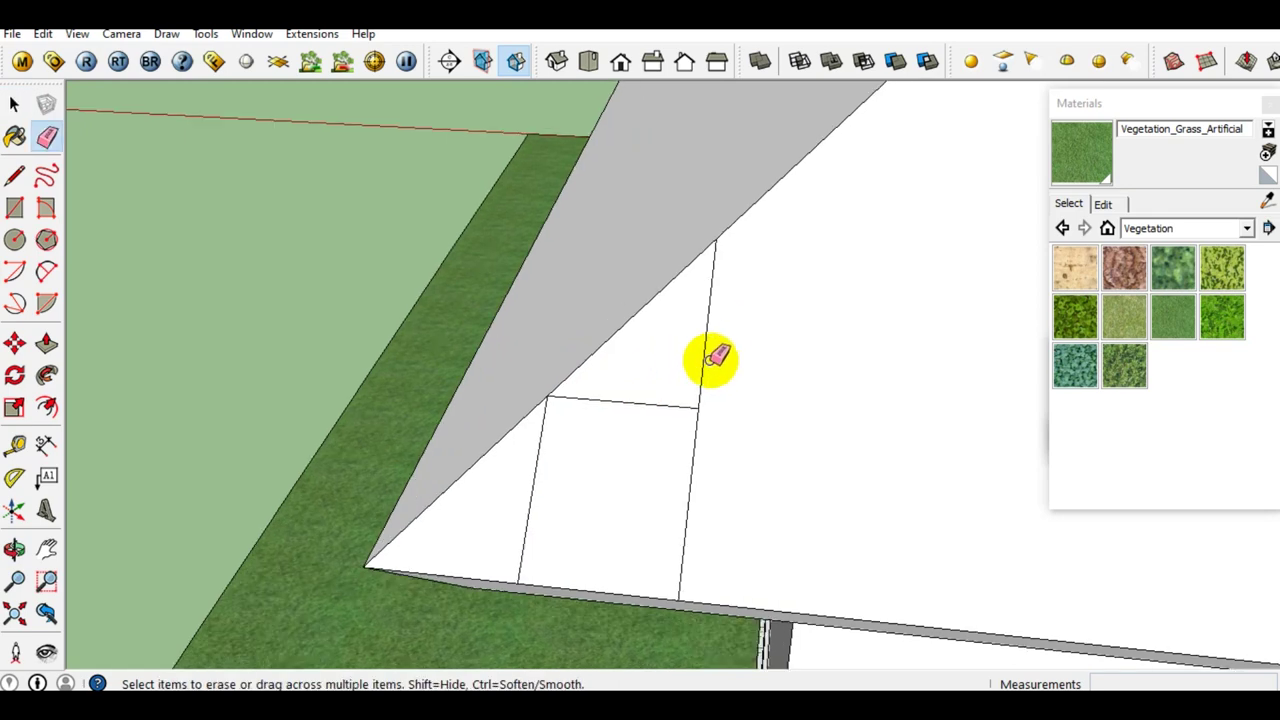
left_click(706, 350)
key("space")
Group the corner square, then turn the group into a component.
left_click(634, 457)
mouse_move(634, 457)
middle_mouse_down()
mouse_move(577, 480)
mouse_move(571, 420)
mouse_move(580, 428)
middle_mouse_up()
right_click(580, 425)
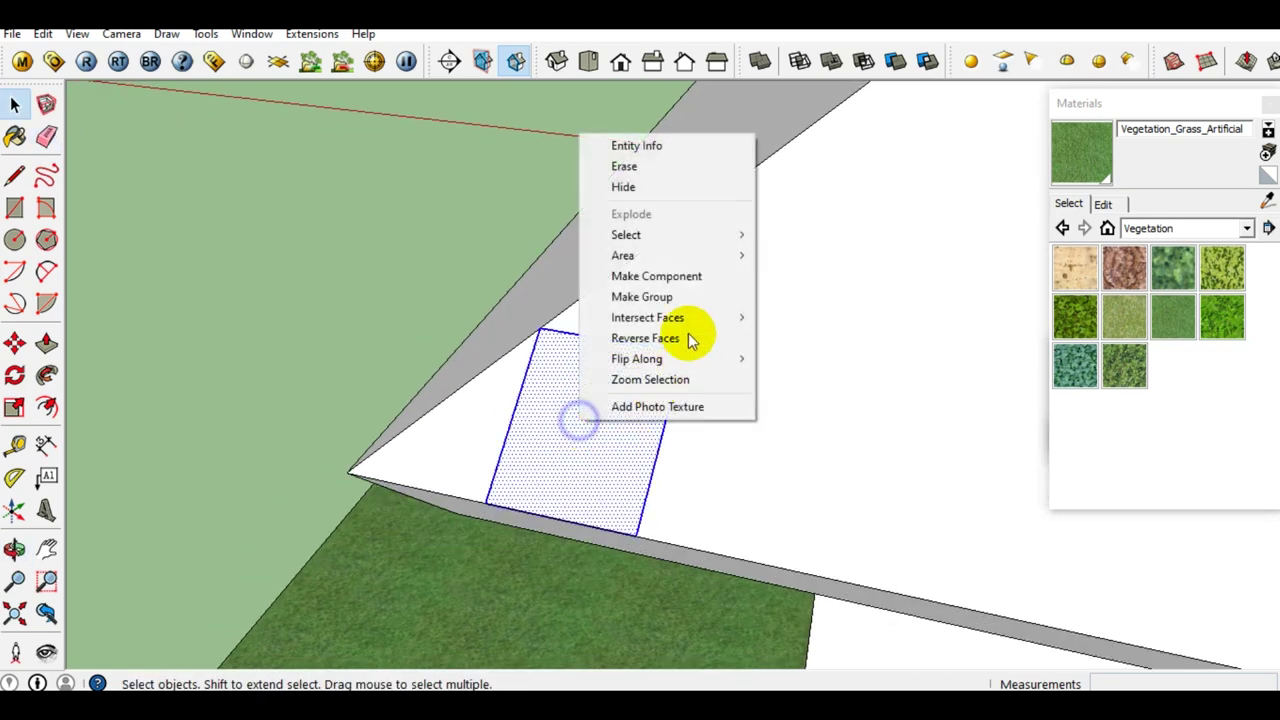
left_click(642, 297)
right_click(601, 410)
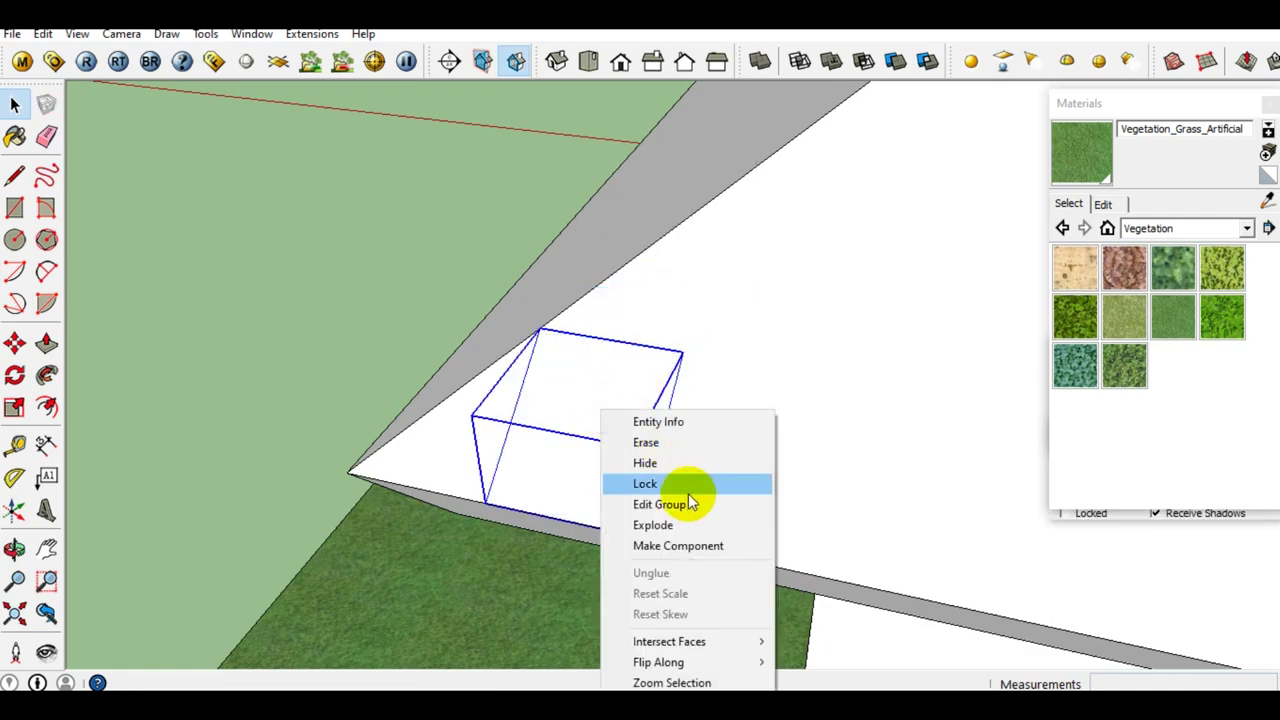
left_click(675, 555)
scroll(671, 543, "up", 3)
middle_click_drag(571, 443, 600, 457)
scroll(588, 370, "up", 5)
scroll(588, 370, "down", 3)
mouse_move(523, 389)
middle_mouse_down()
mouse_move(740, 351)
mouse_move(507, 285)
middle_mouse_up()
scroll(740, 351, "down", 3)
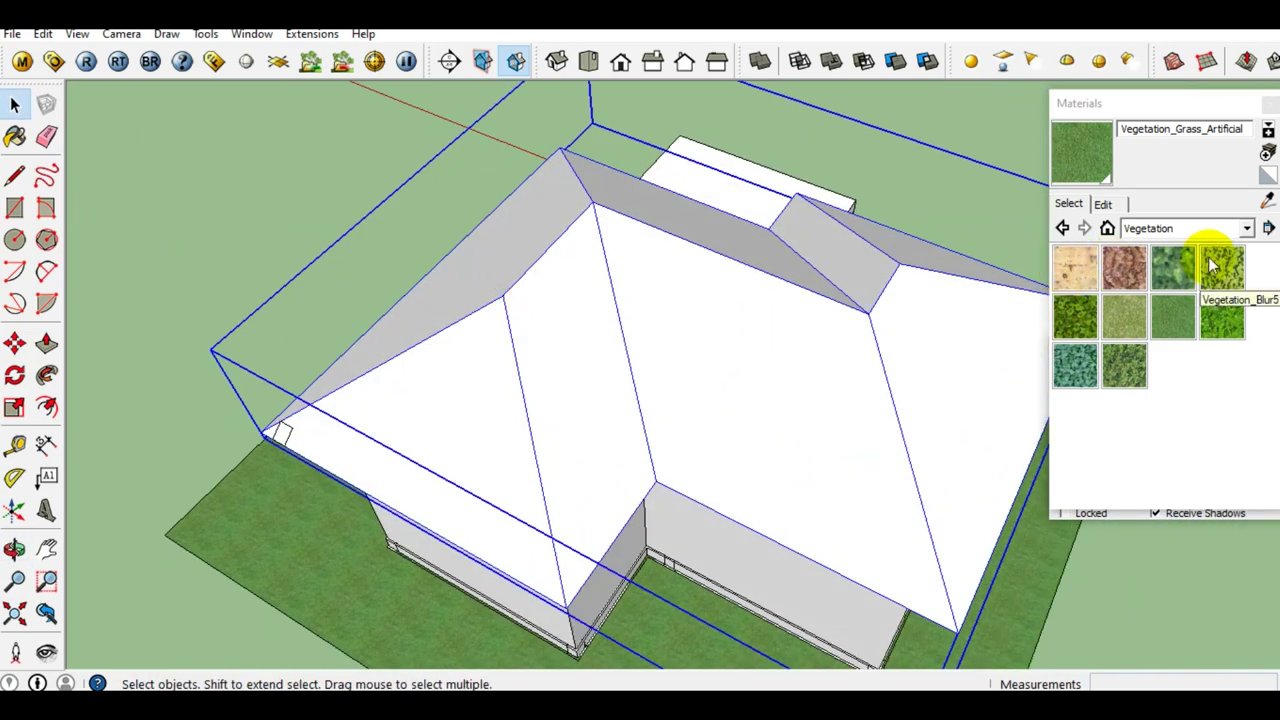
Paint the roof with Translucent_Glass_Gray from the Translucent materials collection.
left_click(1246, 238)
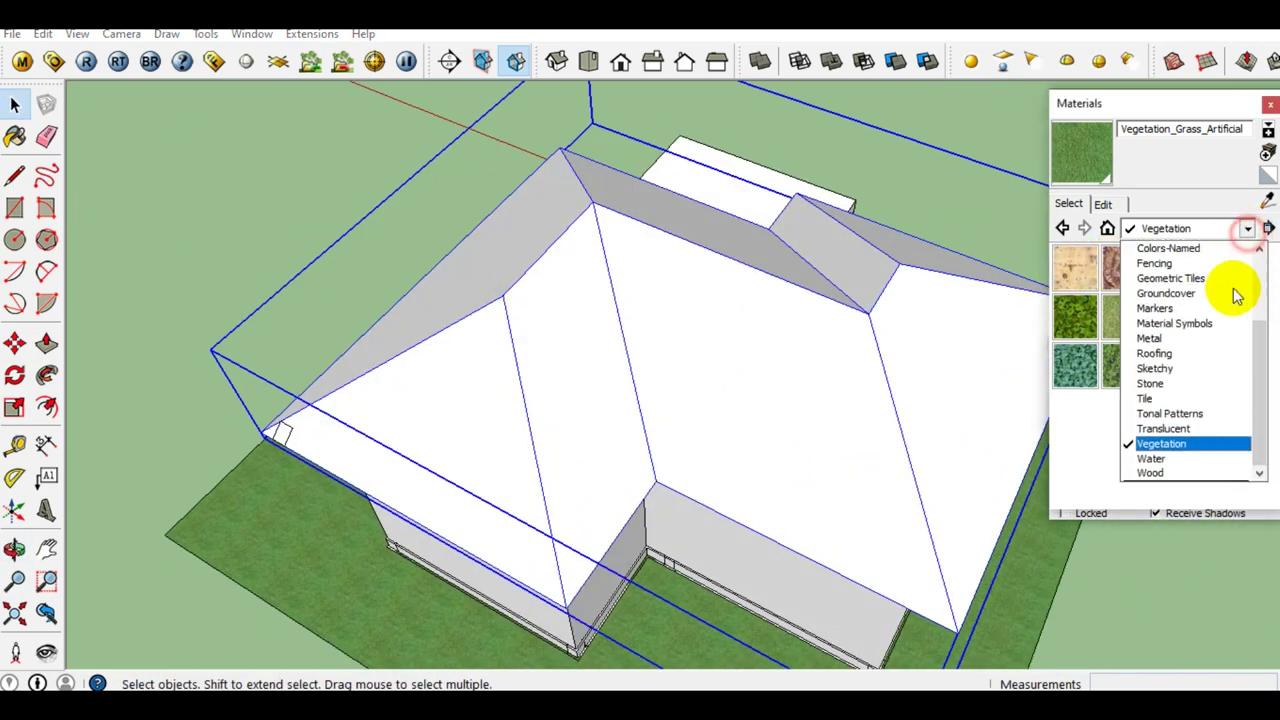
left_click(1159, 427)
left_click(1075, 315)
scroll(743, 371, "up", 3)
middle_click_drag(757, 380, 714, 371)
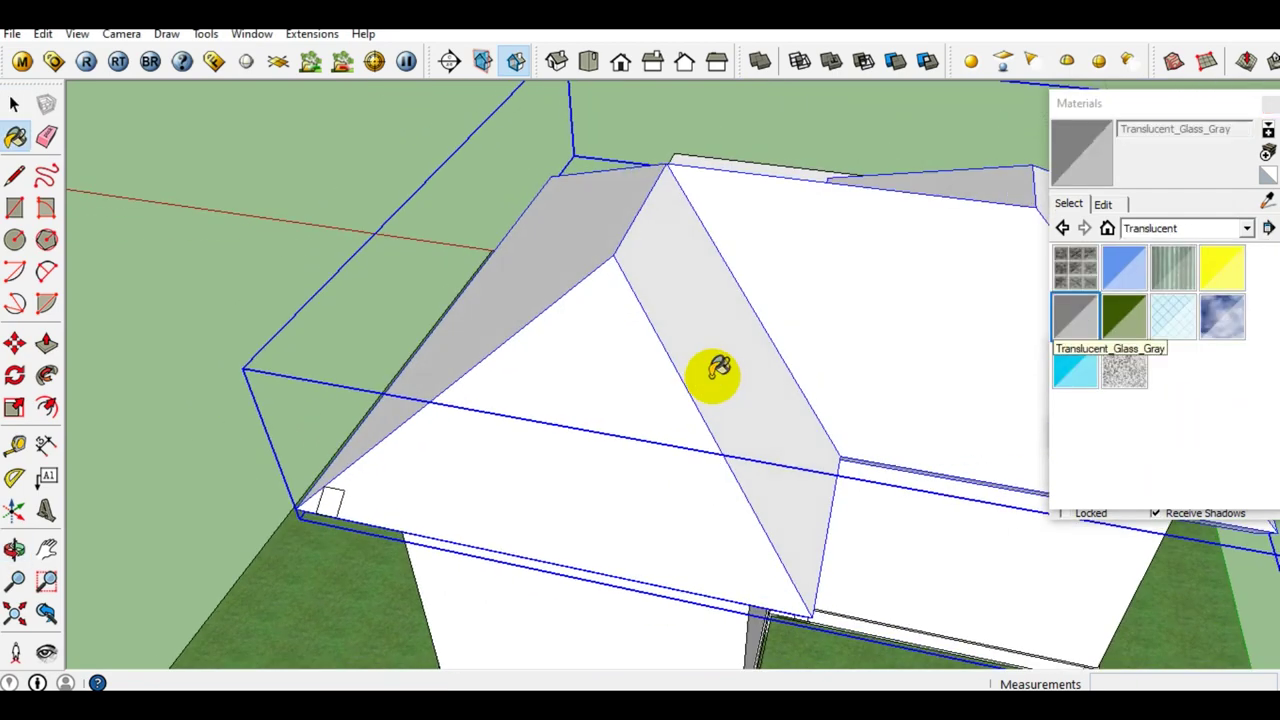
scroll(586, 371, "up", 2)
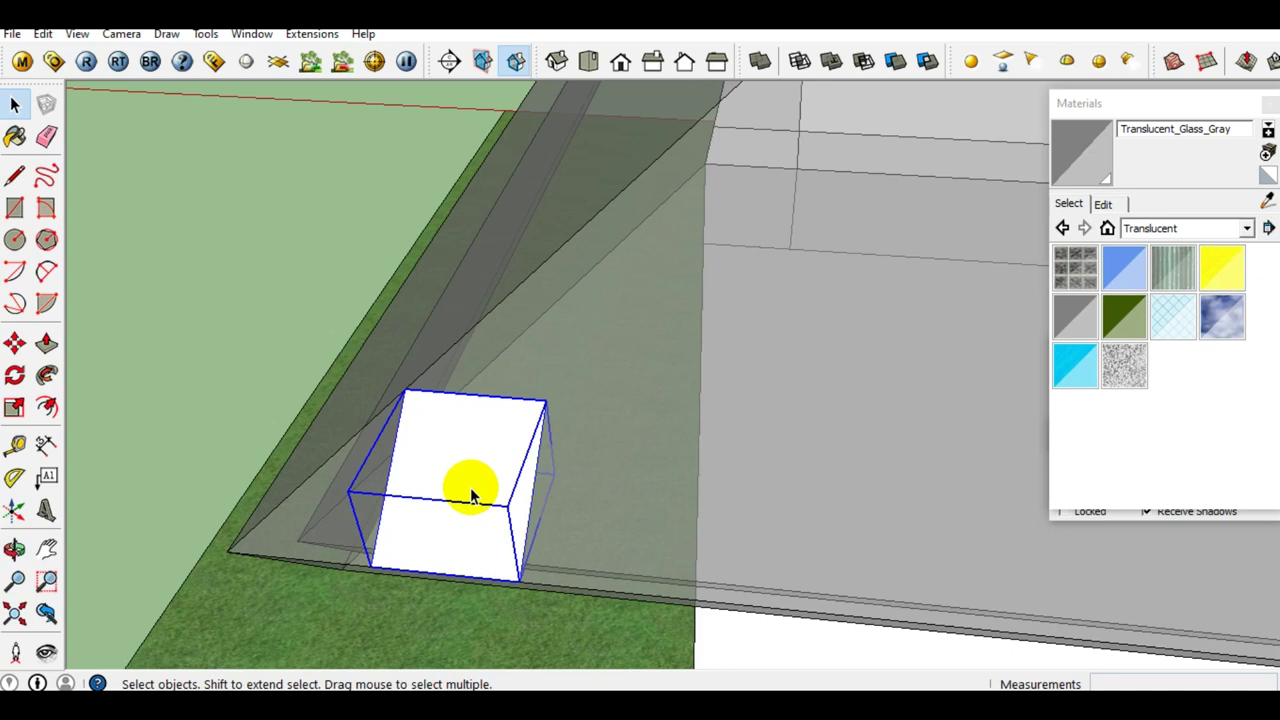
scroll(470, 487, "up", 2)
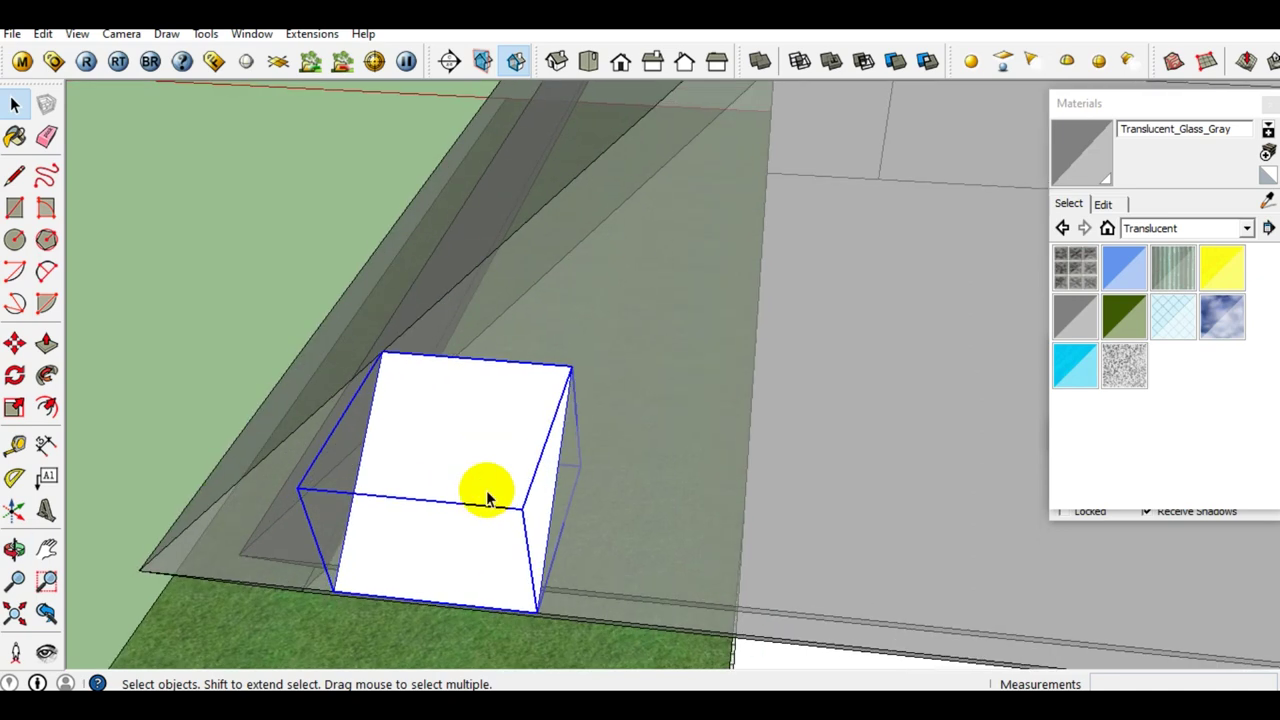
key("m")
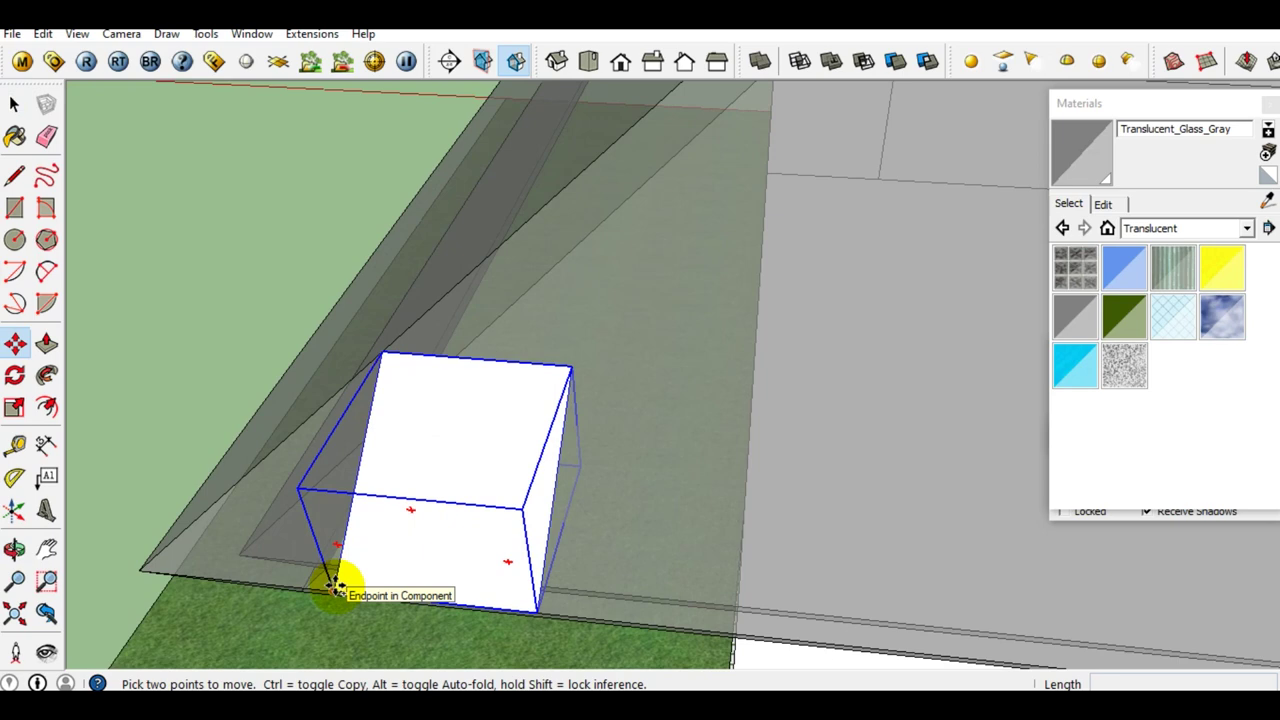
Copy the corner cube diagonally and make the copy unique.
left_click(335, 590)
left_click(575, 370)
key("space")
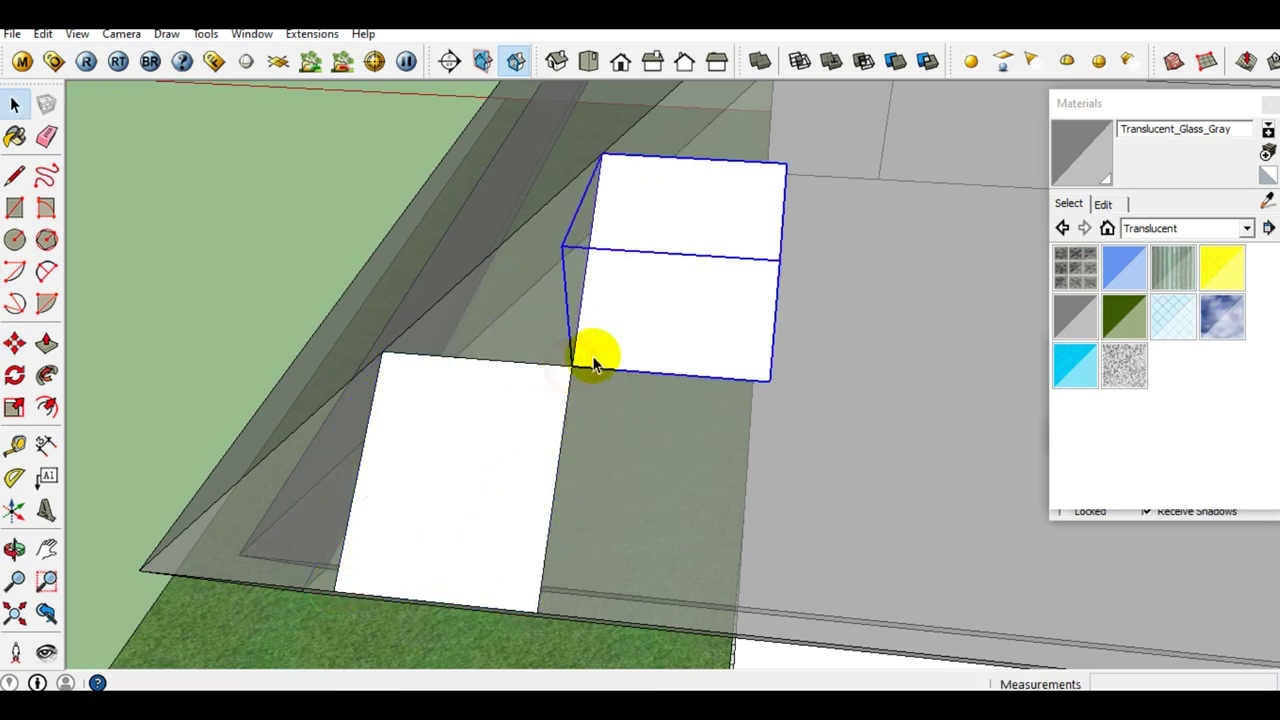
right_click(677, 300)
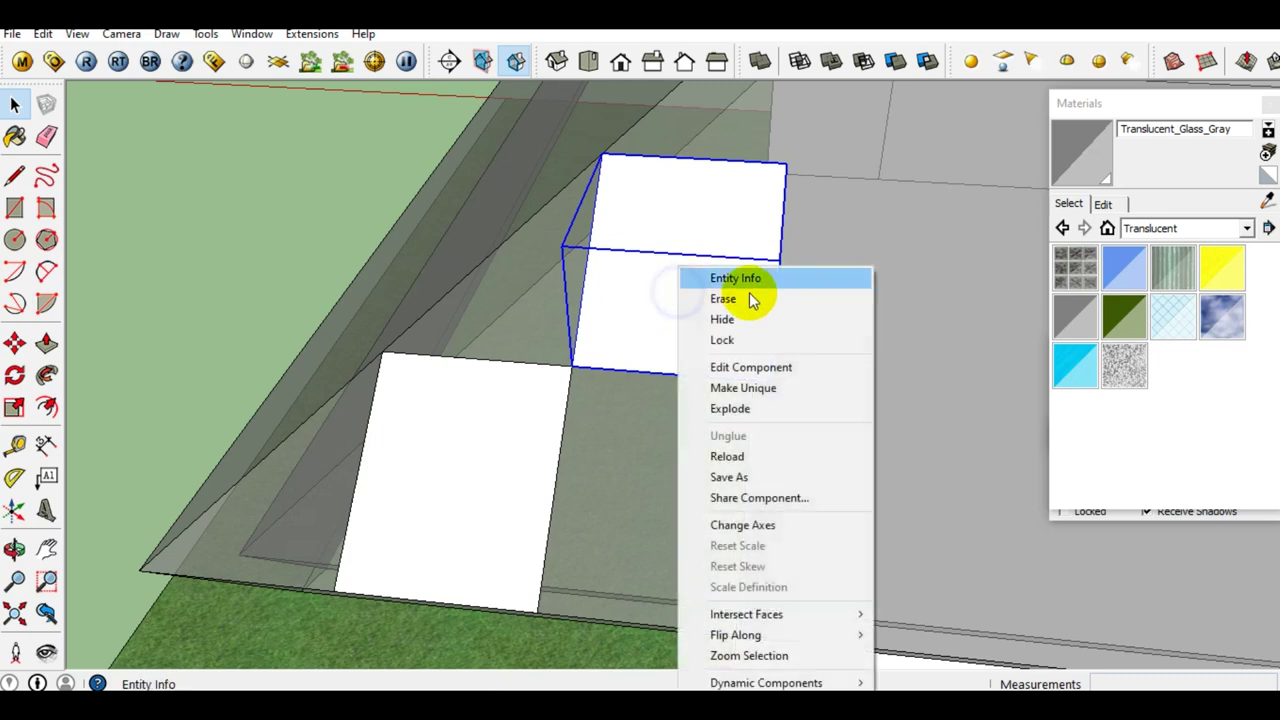
left_click(754, 390)
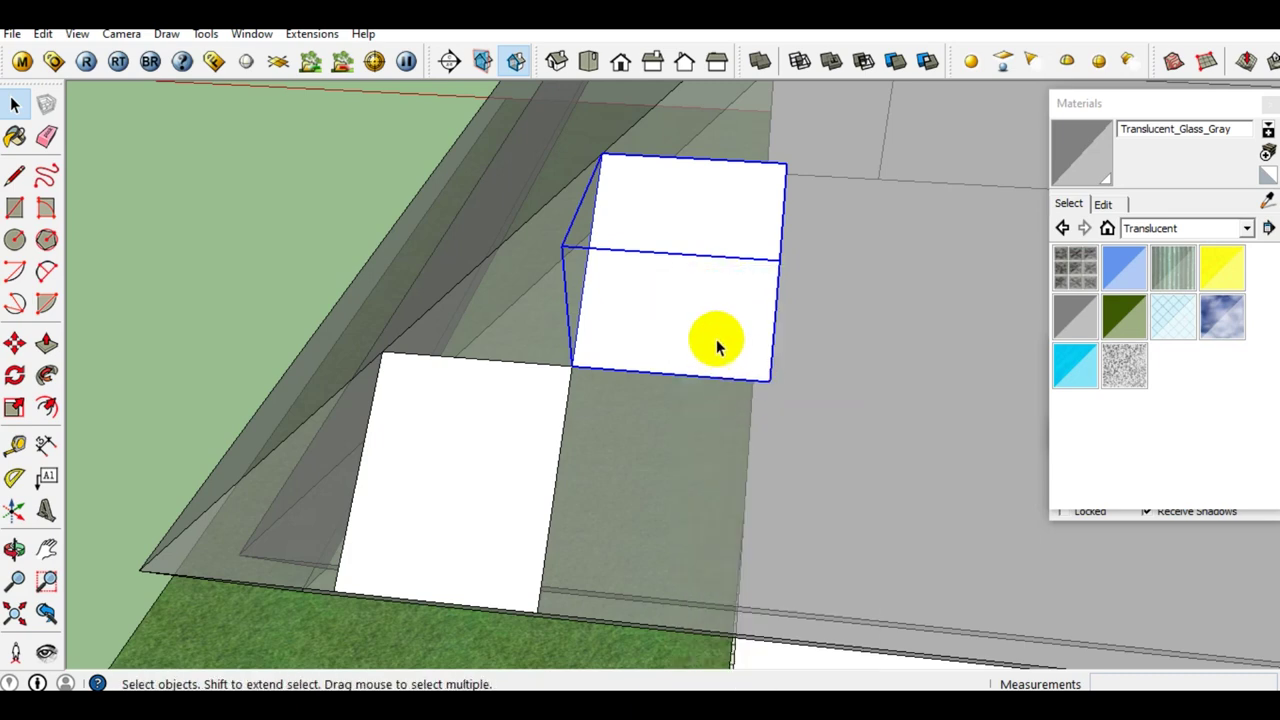
Select the copied cube on its own.
double_click(716, 344)
triple_click(716, 344)
key("Escape")
left_click(716, 344)
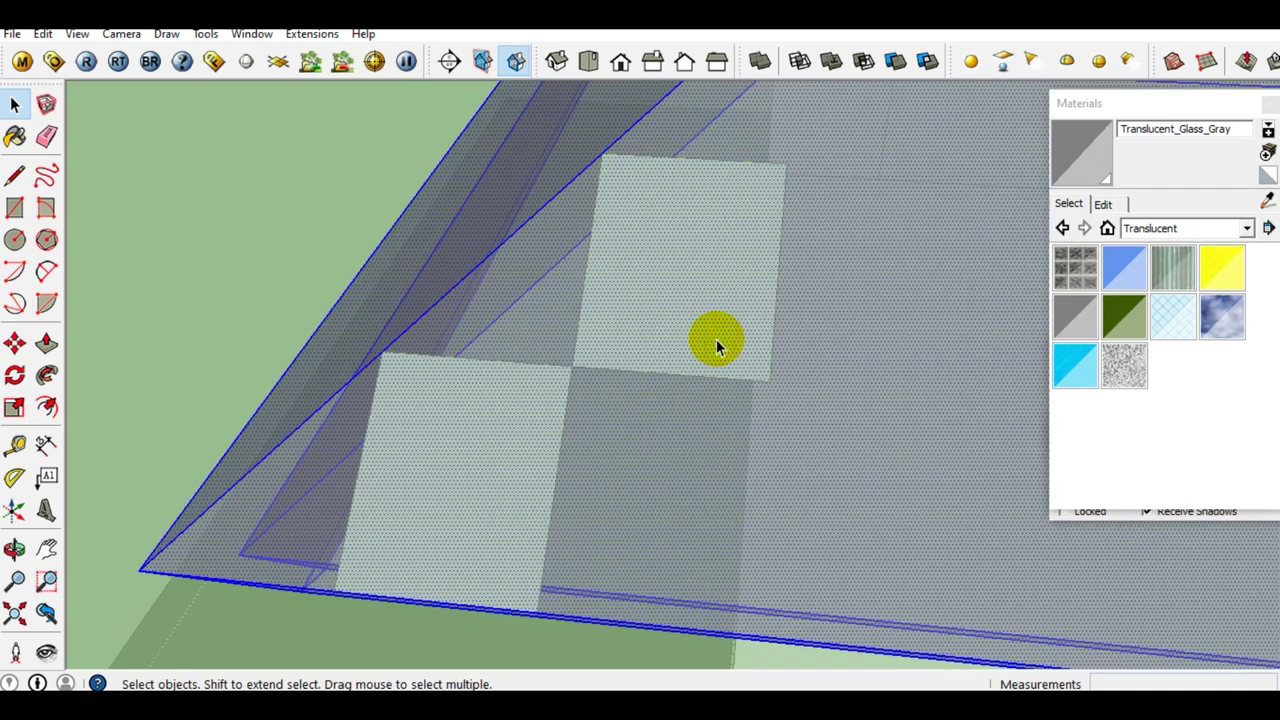
left_click(620, 337)
left_click(471, 423)
left_click(627, 335)
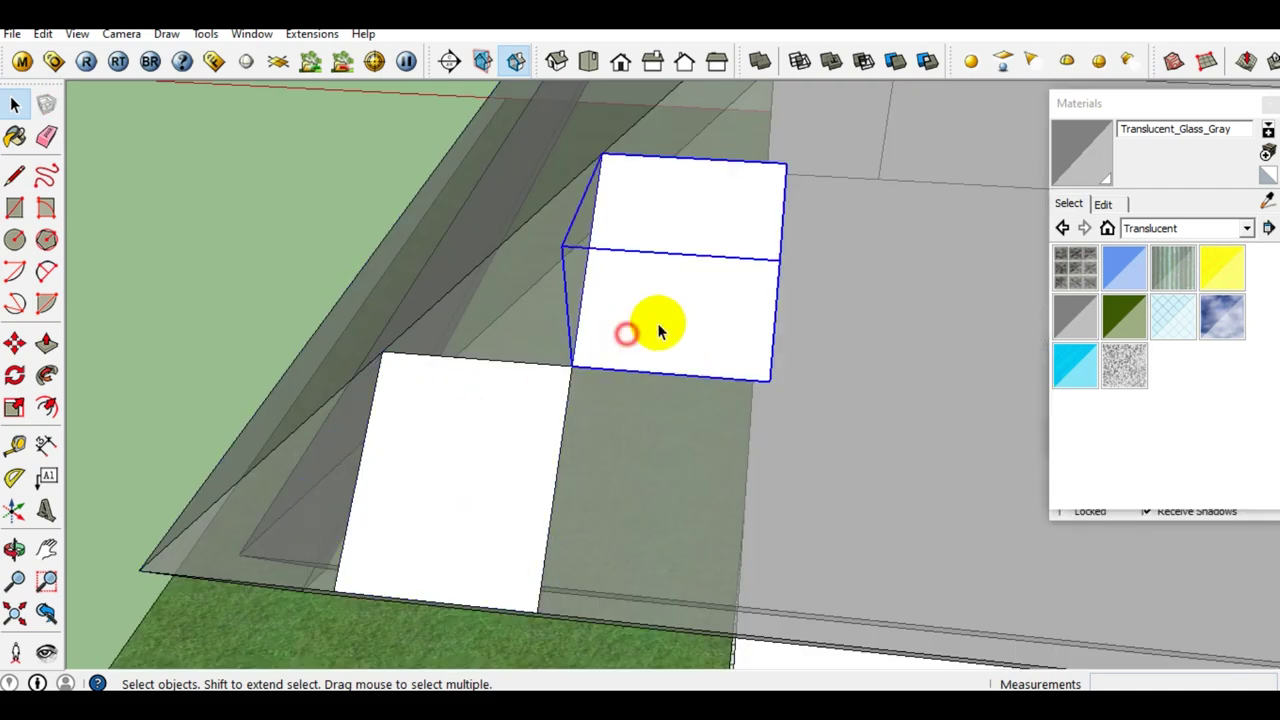
middle_click_drag(627, 335, 683, 319)
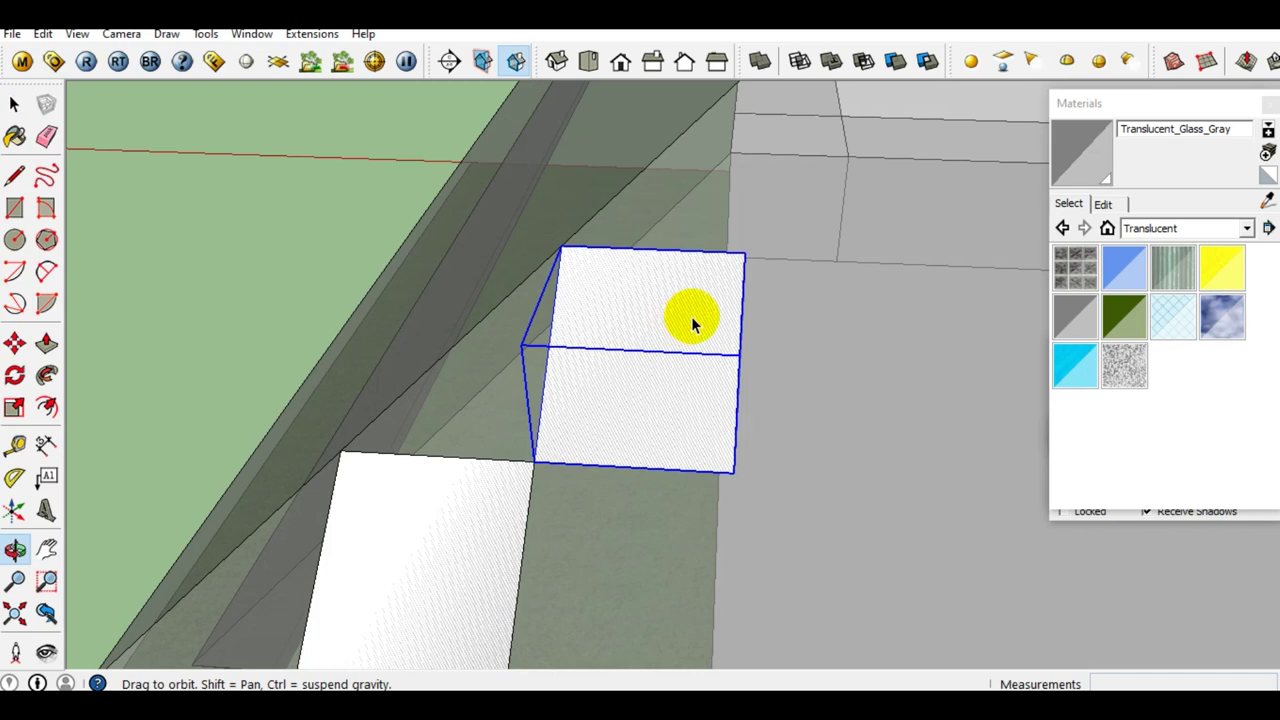
Paint the copied cube green with Color_F13 from the Colors collection.
left_click(1246, 228)
scroll(1240, 300, "up", 5)
left_click(1172, 337)
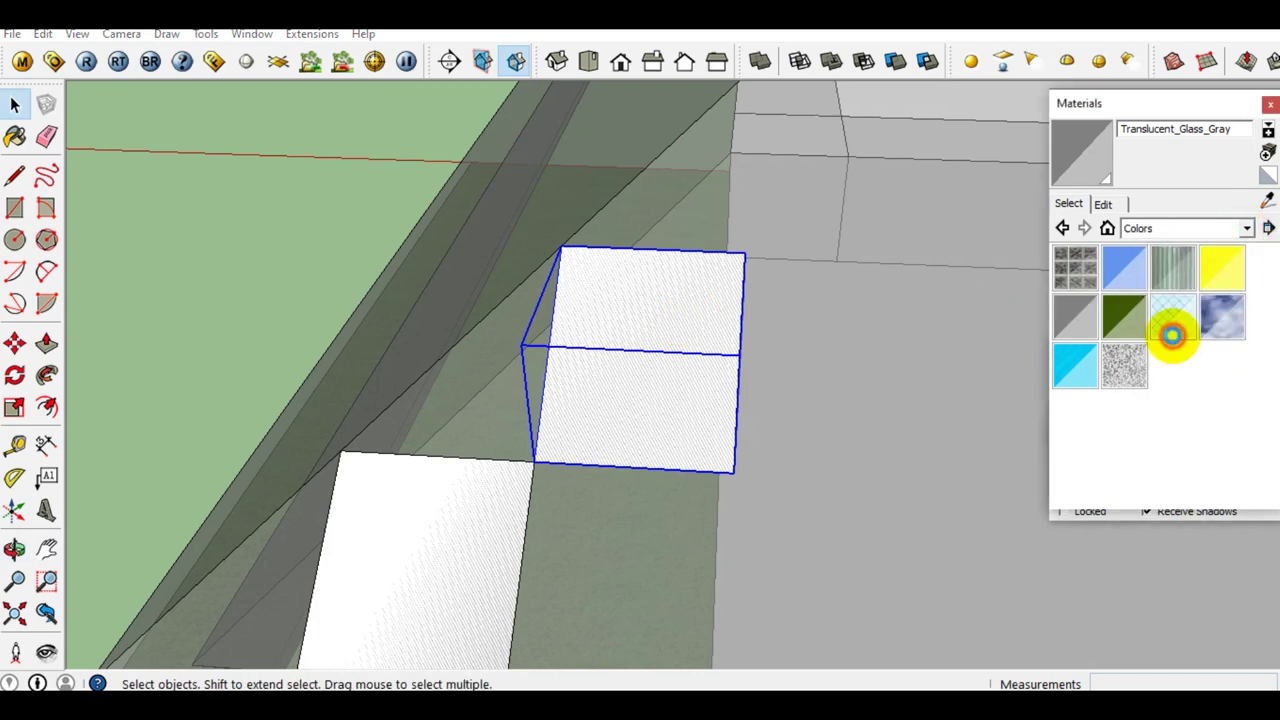
left_click(1230, 398)
left_click(652, 393)
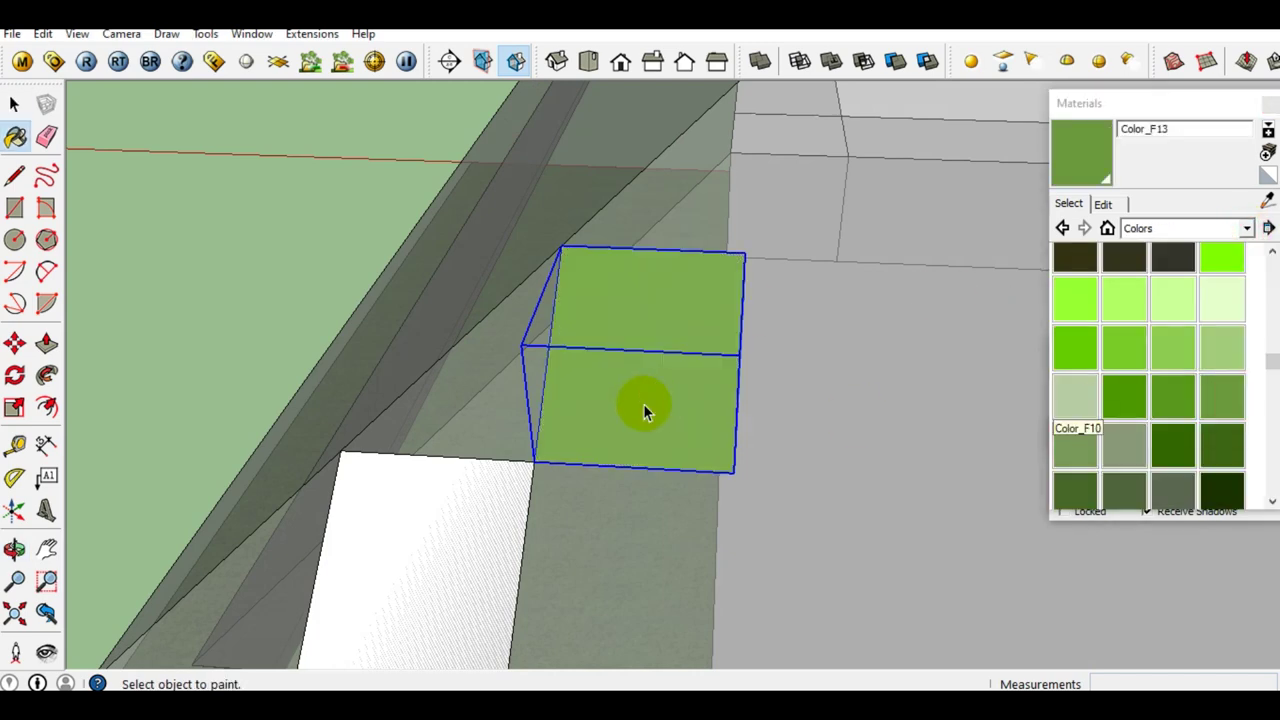
Select the white and green cubes together and make them a single group.
key("space")
middle_click_drag(646, 375, 595, 437)
left_click(595, 437)
left_click(713, 387)
left_click(563, 480)
left_click(726, 366, "shift")
middle_click_drag(666, 429, 560, 487)
left_click(763, 368)
left_click(577, 465, "shift")
right_click(728, 354)
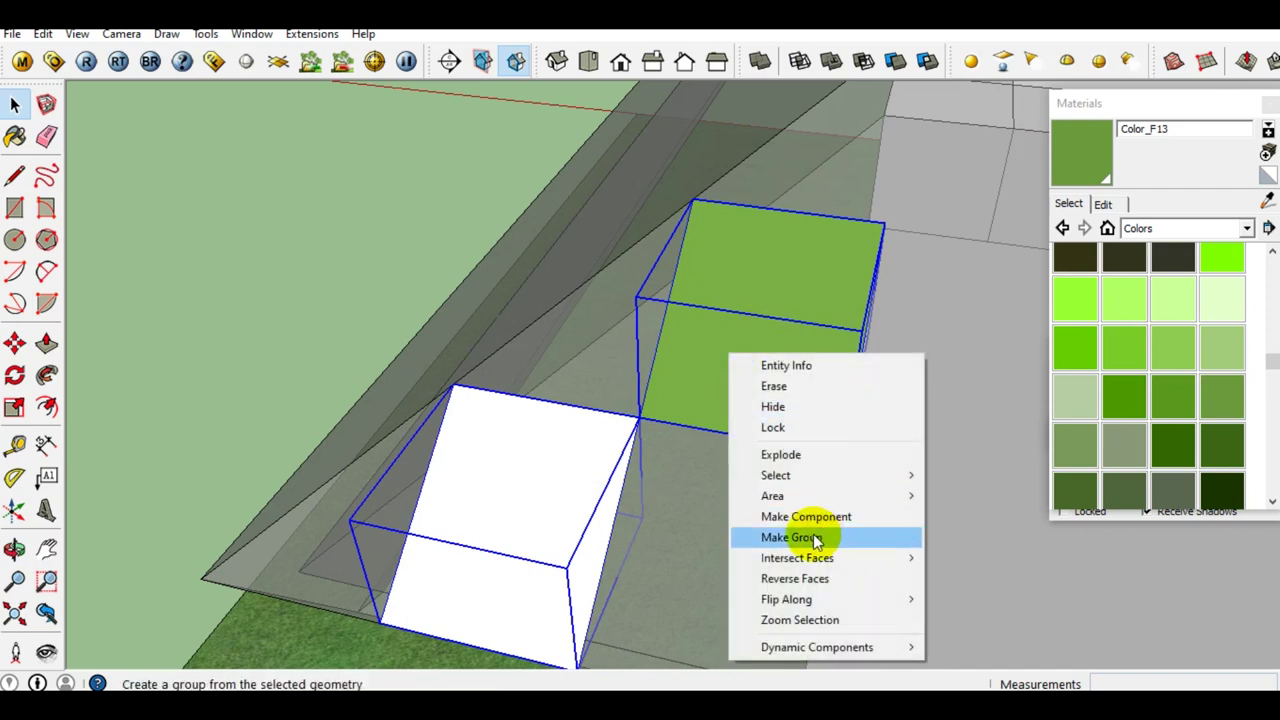
left_click(812, 537)
Move the cube group about 106 mm along the red axis.
scroll(773, 462, "down", 2)
scroll(773, 462, "down", 2)
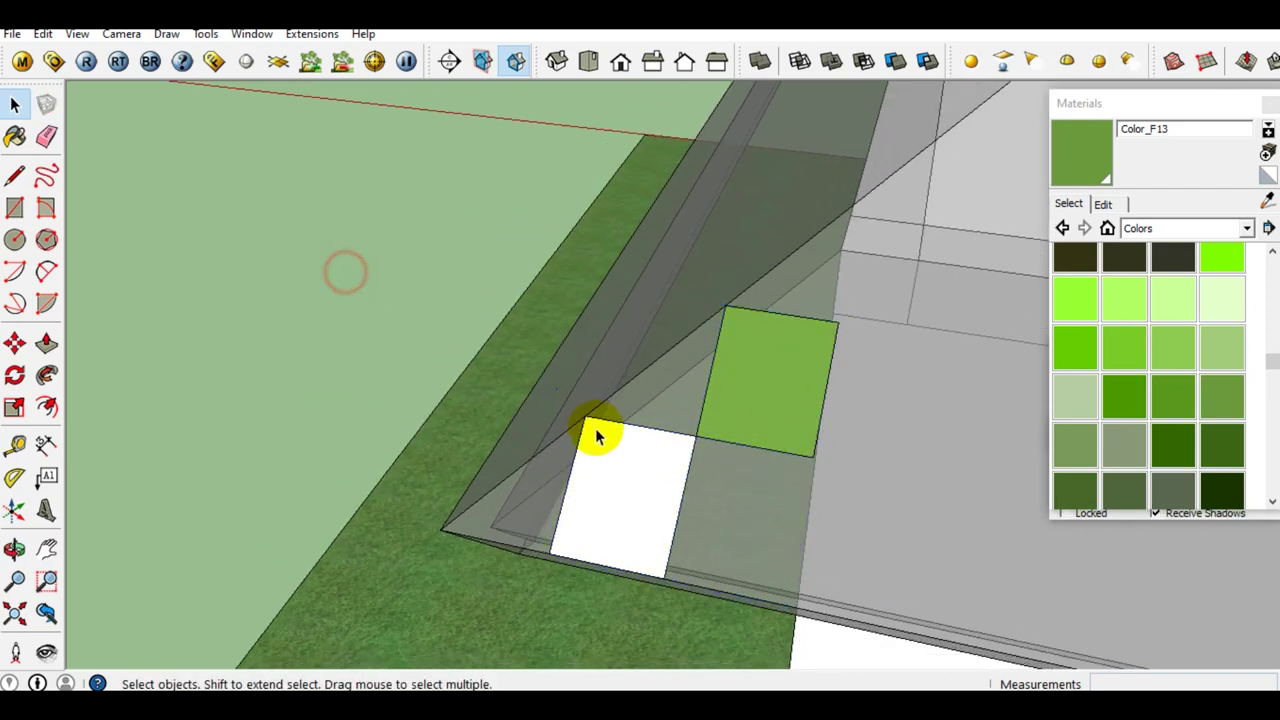
scroll(595, 430, "up", 2)
middle_click_drag(629, 486, 667, 477)
scroll(650, 490, "up", 1)
middle_click_drag(589, 516, 578, 442)
key("m")
scroll(575, 530, "up", 1)
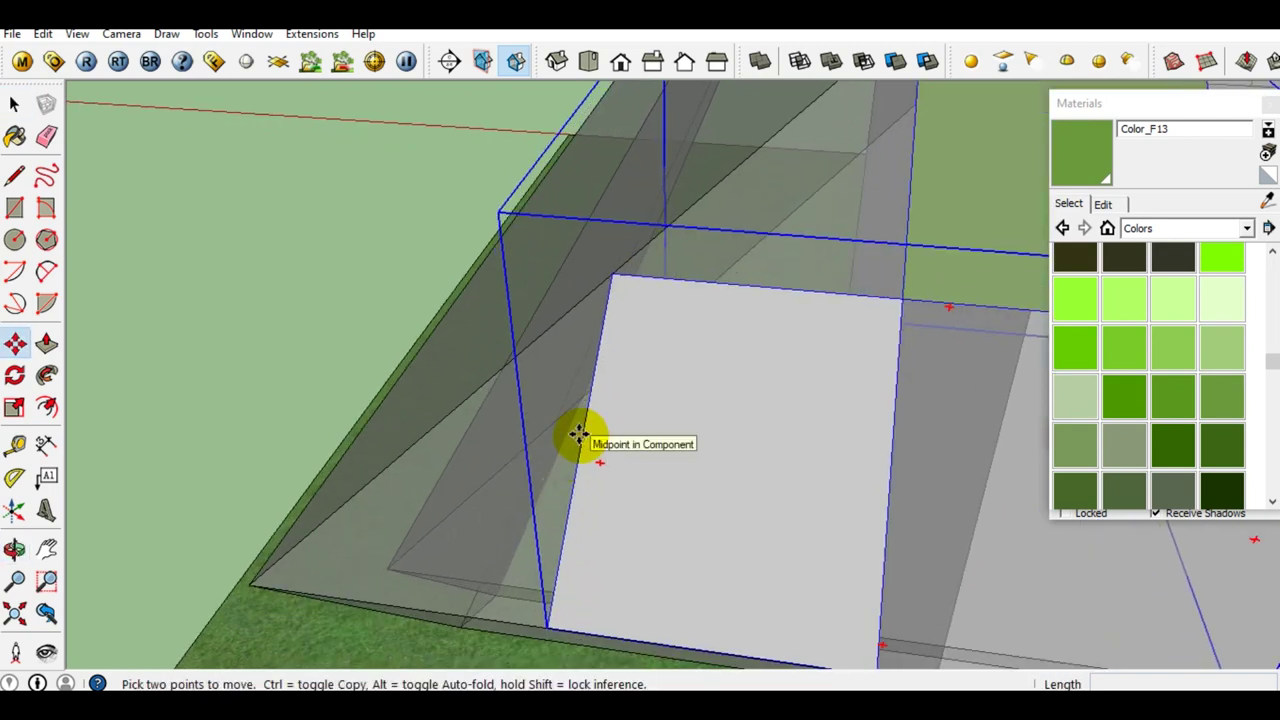
left_click(560, 432)
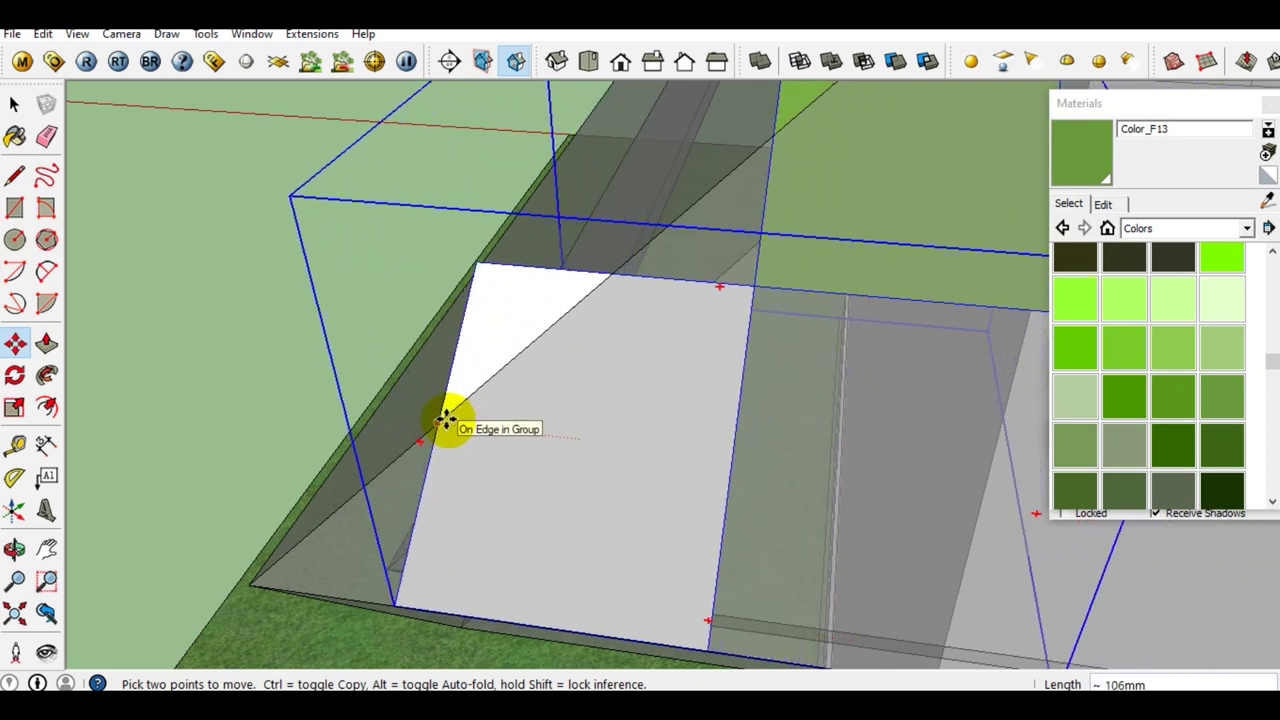
left_click(497, 414)
Orbit and zoom around the moved cube group to check its new position.
key("space")
scroll(466, 415, "down", 3)
mouse_move(466, 415)
middle_mouse_down()
mouse_move(576, 429)
mouse_move(532, 425)
middle_mouse_up()
scroll(533, 425, "up", 3)
scroll(286, 394, "down", 3)
mouse_move(286, 394)
middle_mouse_down()
mouse_move(920, 434)
mouse_move(463, 363)
middle_mouse_up()
scroll(556, 412, "up", 1)
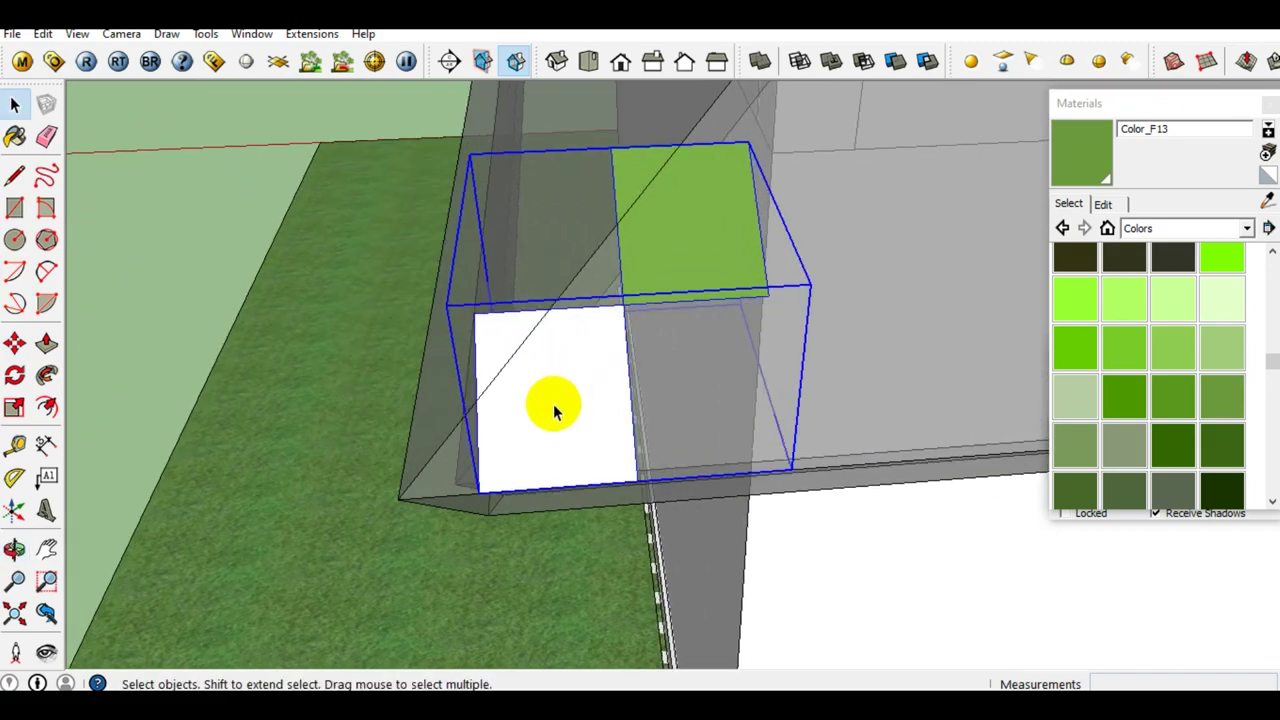
key("m")
scroll(462, 492, "up", 1)
scroll(460, 493, "down", 2)
scroll(372, 498, "down", 1)
key("space")
middle_click_drag(428, 423, 521, 404)
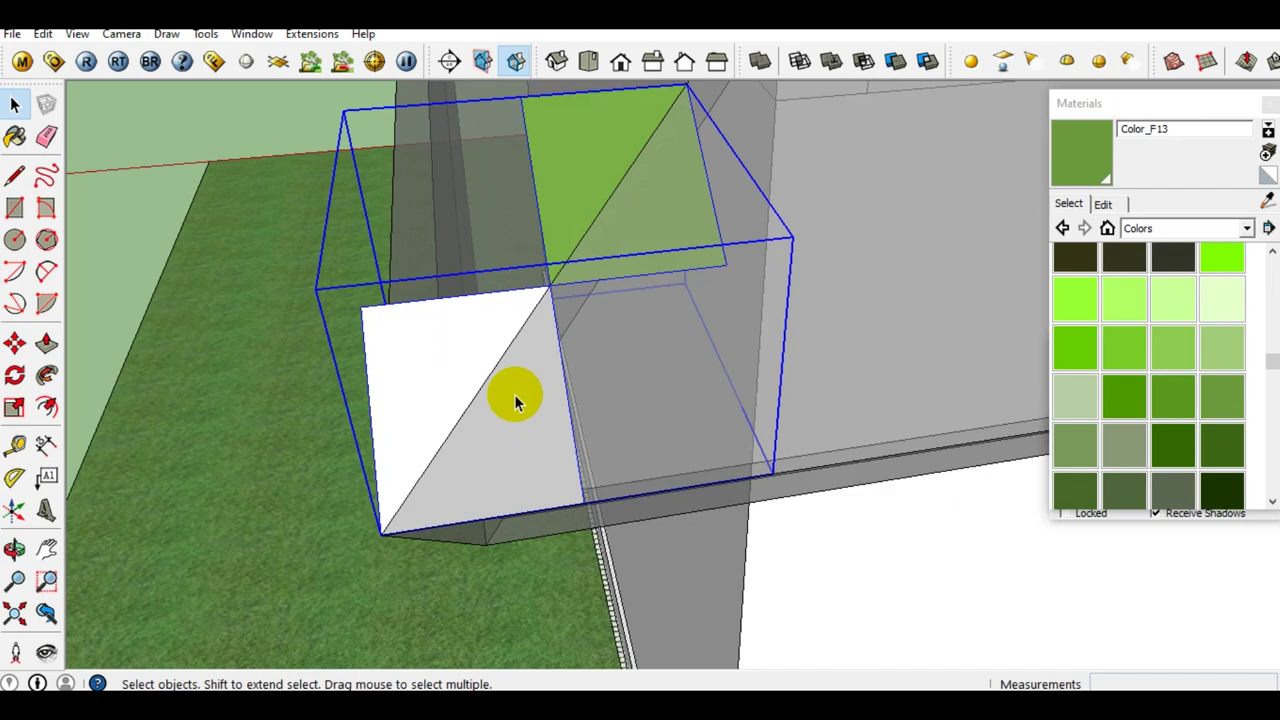
middle_click_drag(428, 398, 500, 343)
scroll(505, 378, "up", 2)
scroll(500, 371, "up", 2)
scroll(584, 332, "down", 2)
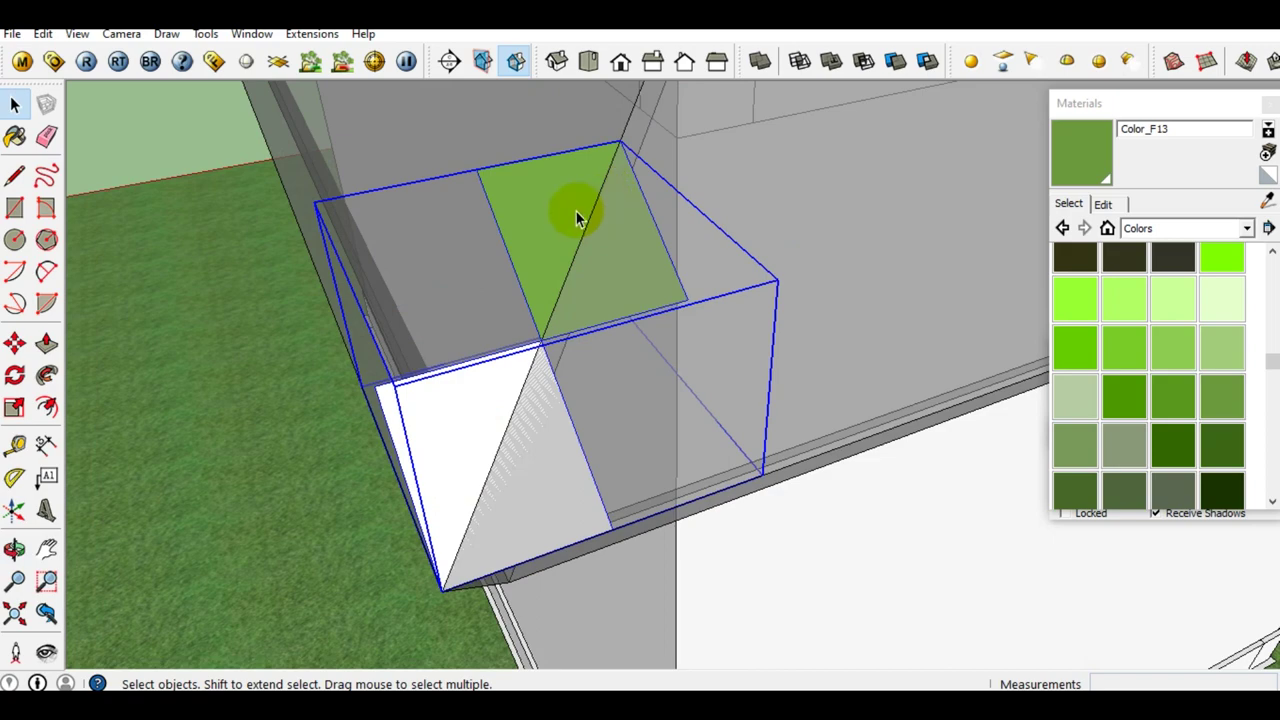
mouse_move(577, 248)
middle_mouse_down()
mouse_move(525, 261)
mouse_move(491, 249)
mouse_move(592, 259)
mouse_move(543, 251)
mouse_move(549, 275)
mouse_move(594, 266)
middle_mouse_up()
scroll(592, 262, "up", 2)
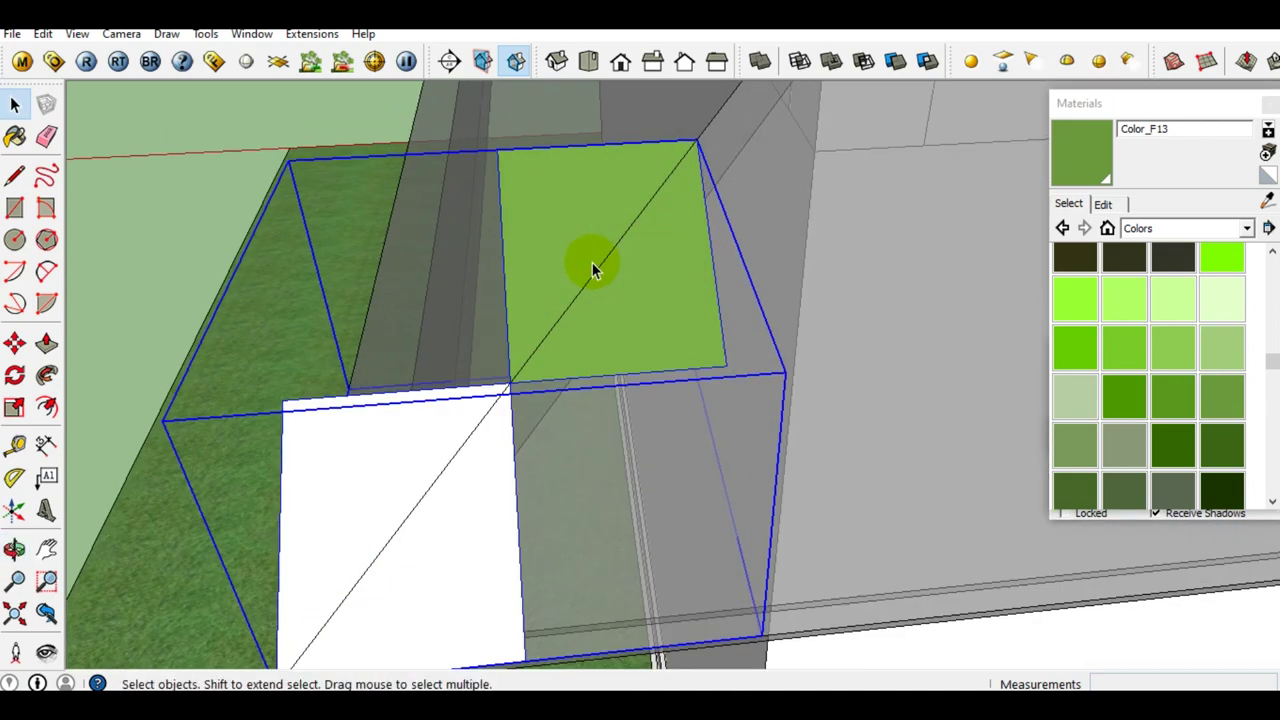
scroll(594, 266, "down", 2)
mouse_move(657, 263)
middle_mouse_down()
mouse_move(657, 320)
mouse_move(587, 332)
middle_mouse_up()
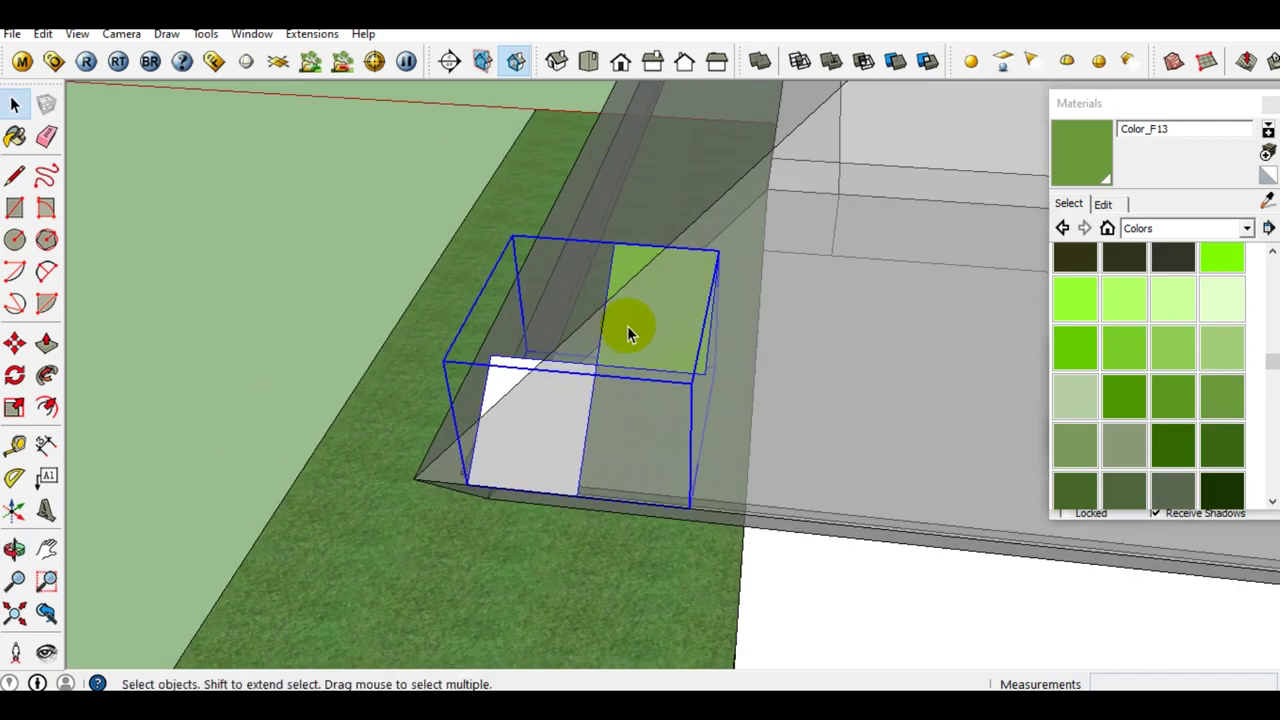
scroll(627, 333, "down", 2)
middle_click_drag(534, 357, 573, 362)
scroll(431, 301, "down", 3)
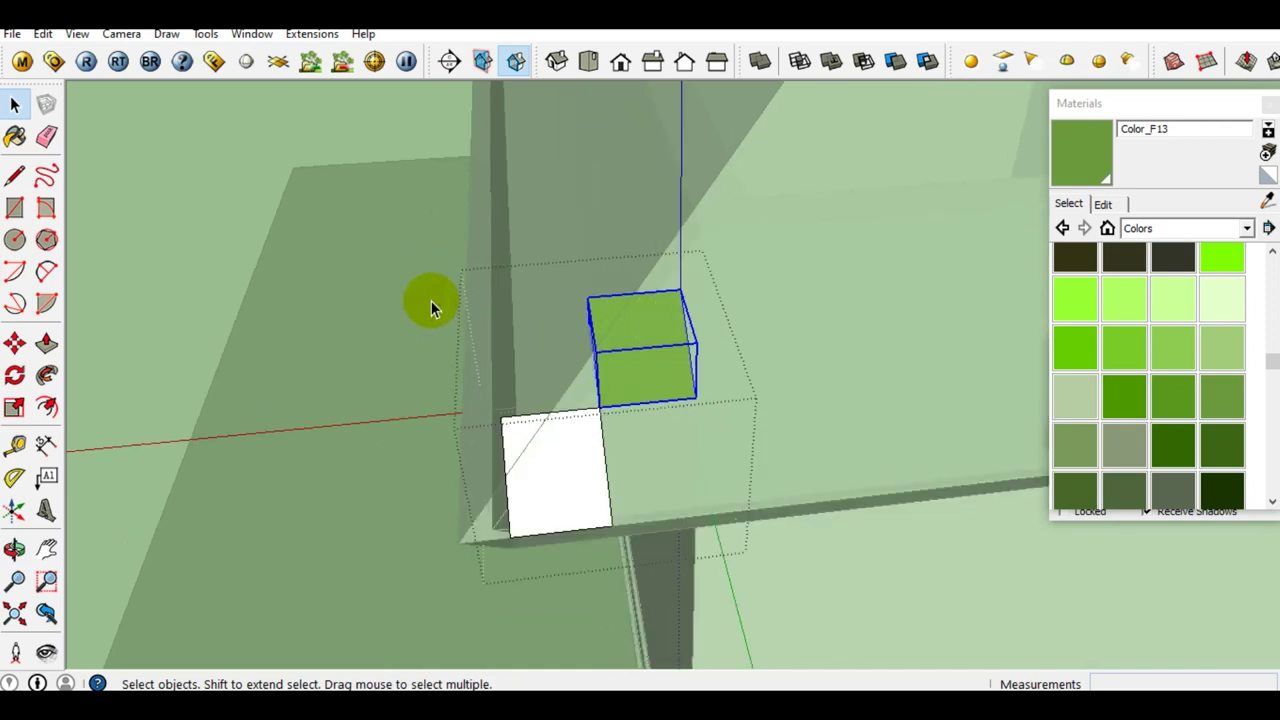
Orbit the view to a clear angle on the cube pair at the roof corner.
scroll(497, 309, "down", 3)
mouse_move(497, 309)
middle_mouse_down()
mouse_move(537, 387)
mouse_move(703, 372)
middle_mouse_up()
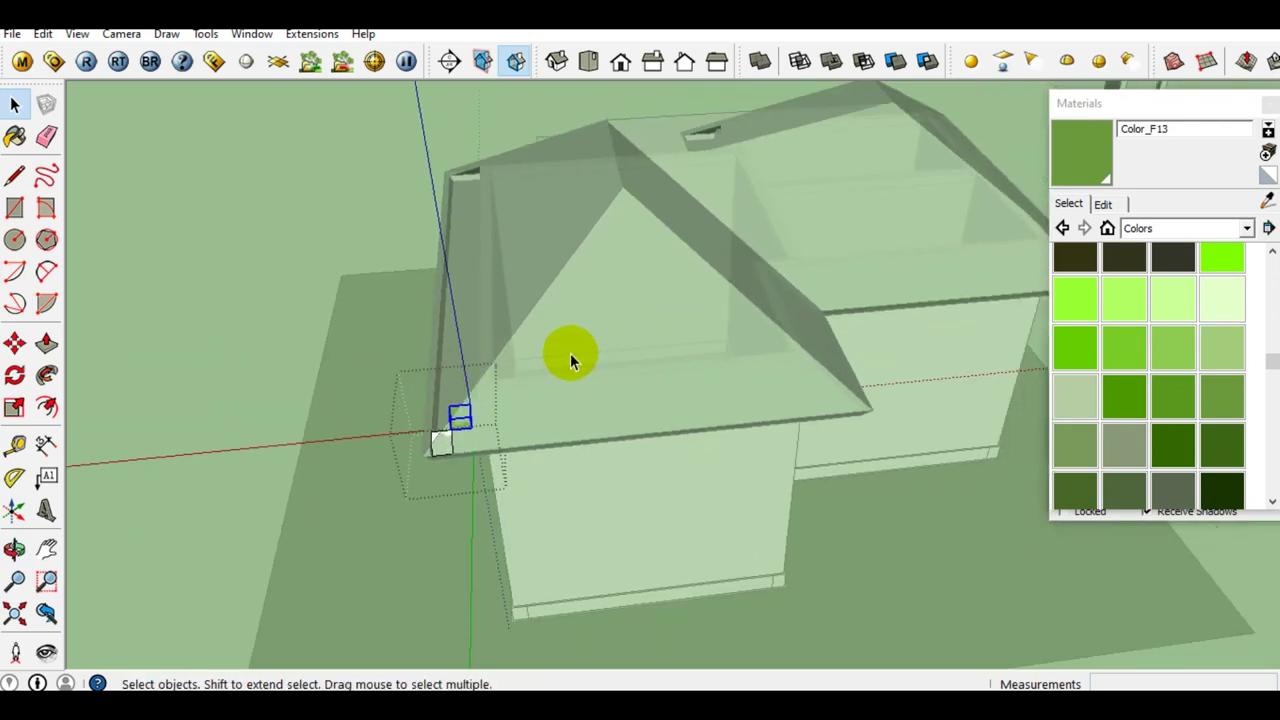
scroll(447, 433, "up", 3)
middle_click_drag(443, 434, 474, 409)
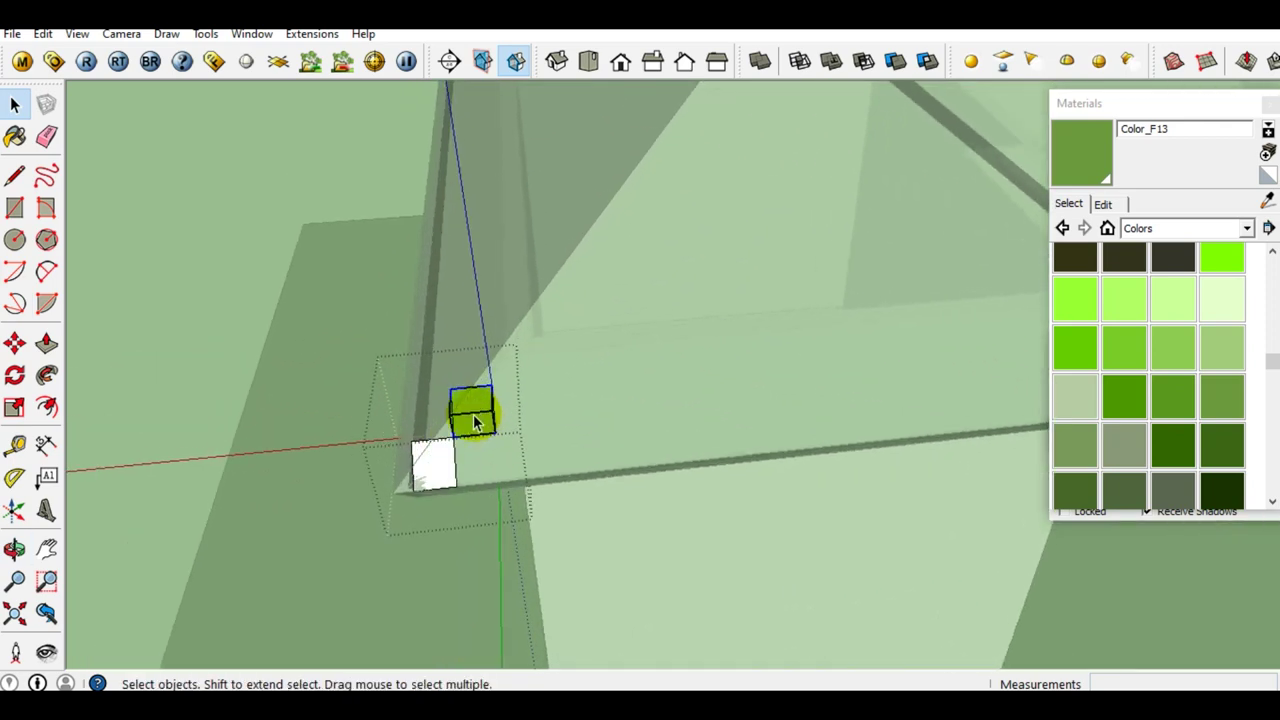
scroll(468, 427, "up", 2)
scroll(465, 422, "down", 1)
mouse_move(464, 423)
middle_mouse_down()
mouse_move(501, 404)
mouse_move(397, 307)
middle_mouse_up()
mouse_move(421, 417)
middle_mouse_down()
mouse_move(509, 477)
mouse_move(511, 459)
middle_mouse_up()
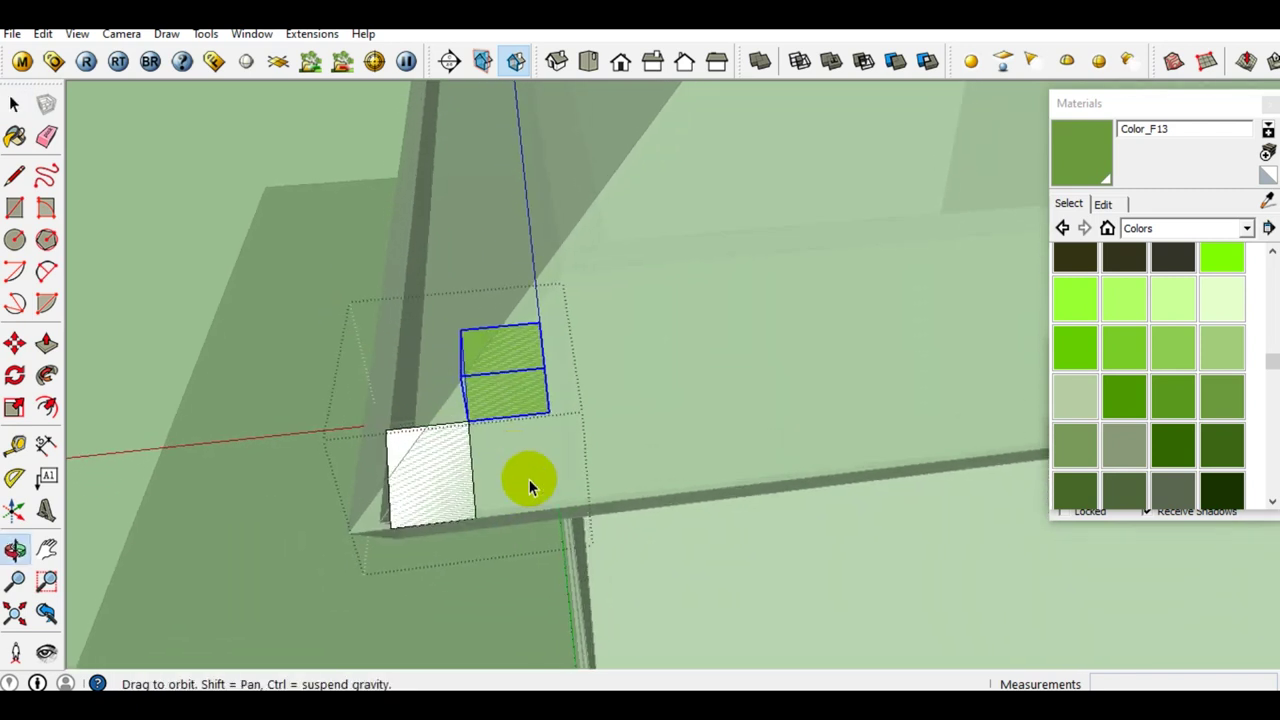
mouse_move(530, 505)
middle_mouse_down()
mouse_move(500, 486)
mouse_move(480, 514)
middle_mouse_up()
Copy the cube pair corner-to-corner up the roof edge, arrayed ten times (x10).
key("m")
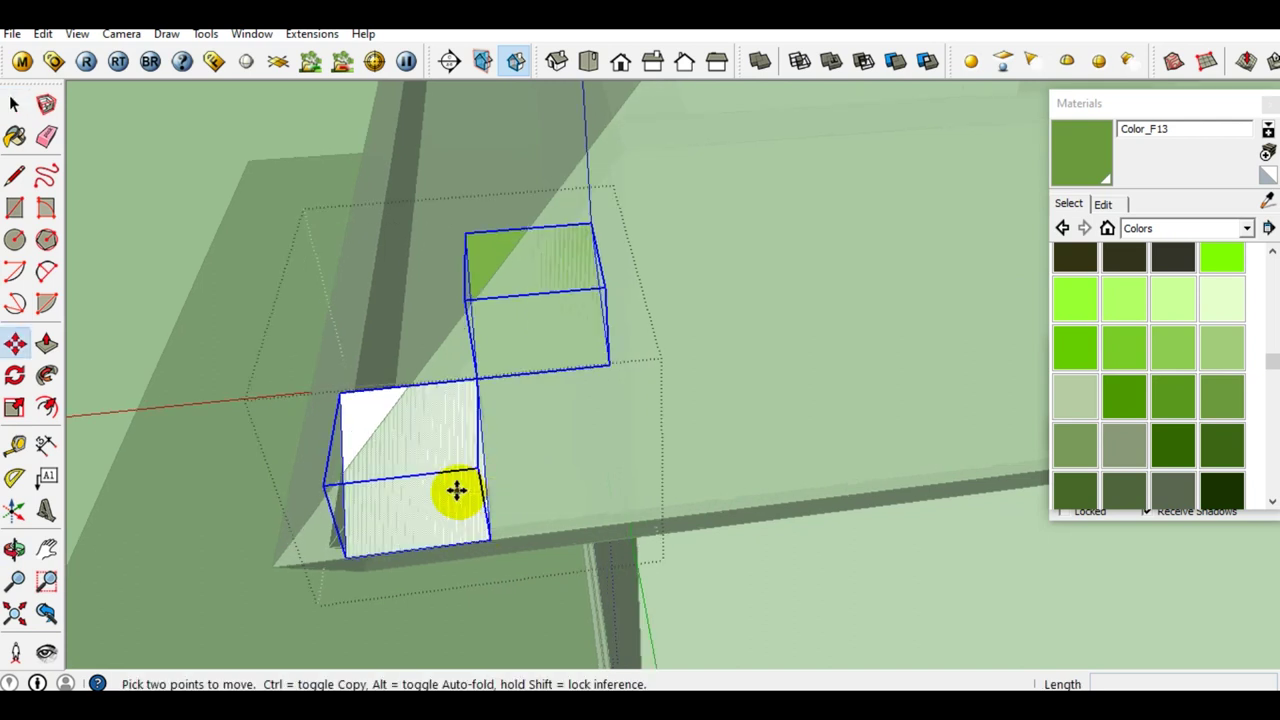
scroll(355, 556, "down", 3)
left_click(355, 556)
key("ctrl")
middle_click_drag(586, 371, 526, 309)
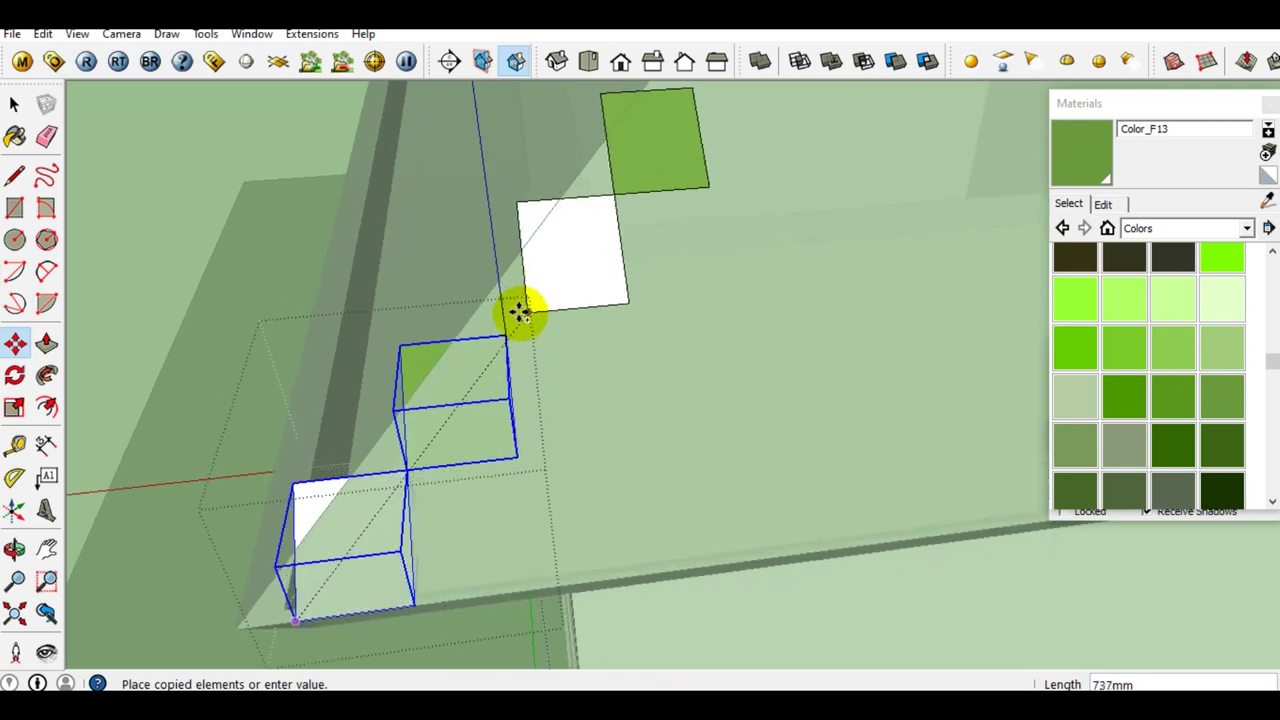
left_click(507, 338)
type("x10")
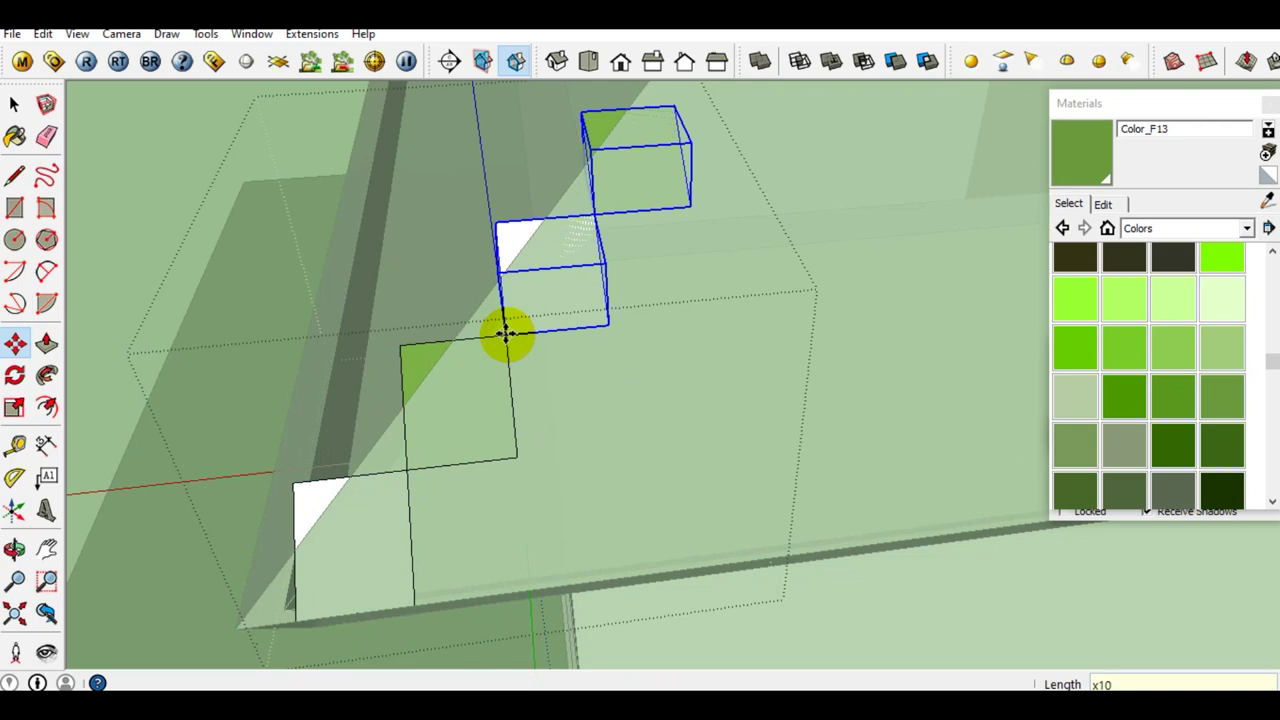
key("Return")
key("space")
mouse_move(503, 331)
middle_mouse_down()
mouse_move(710, 332)
mouse_move(679, 333)
mouse_move(629, 449)
mouse_move(714, 363)
mouse_move(834, 344)
middle_mouse_up()
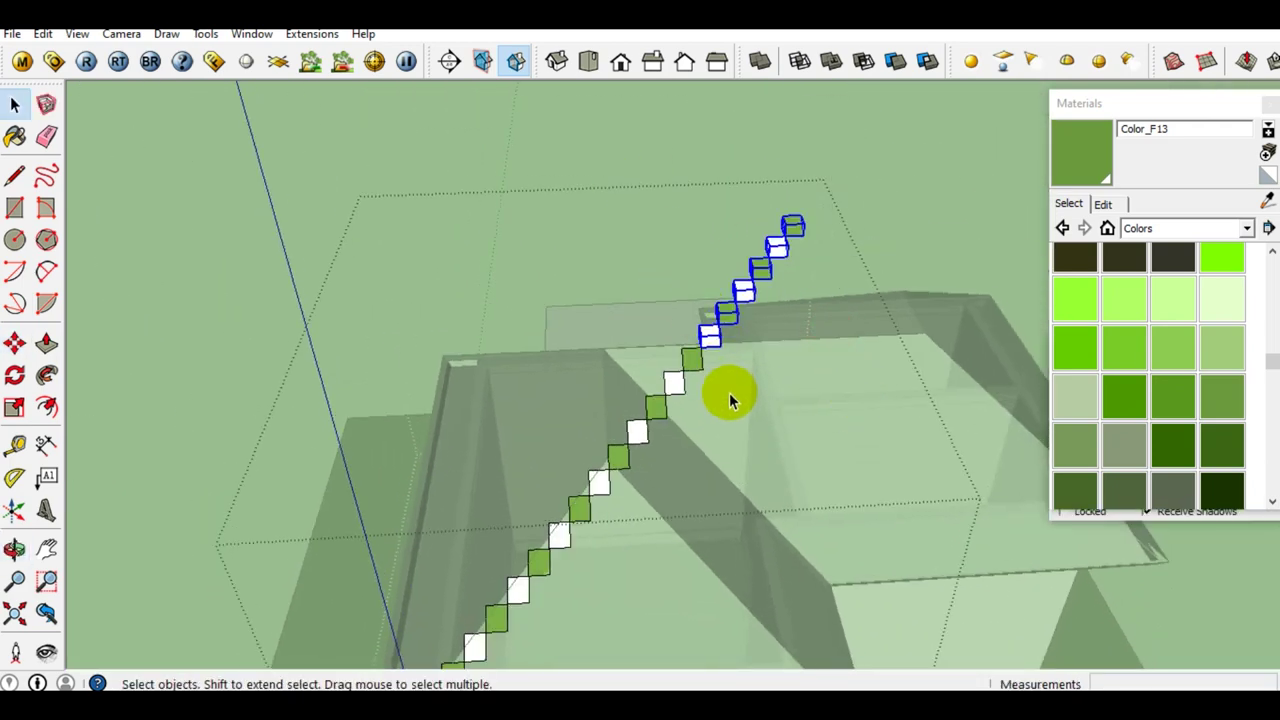
Delete the cubes past the ridge and copy the top white cube down the far slope.
key("Delete")
scroll(600, 470, "up", 5)
left_click(503, 420)
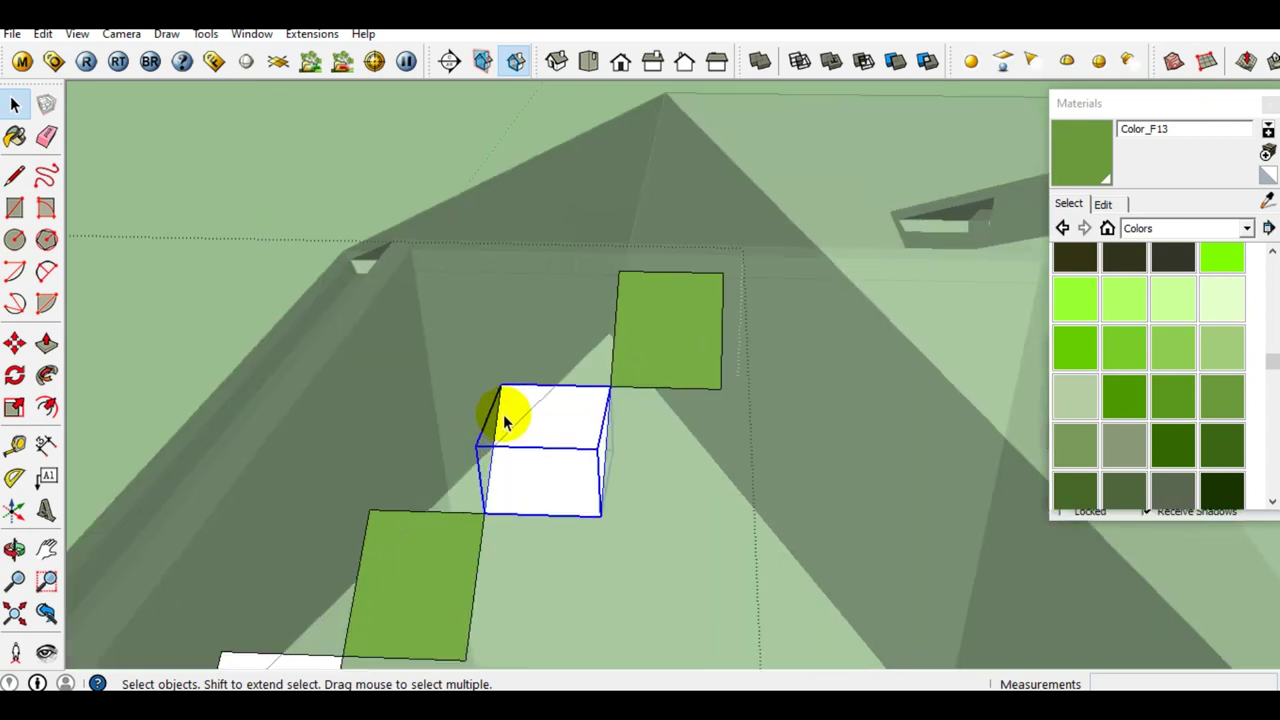
key("m")
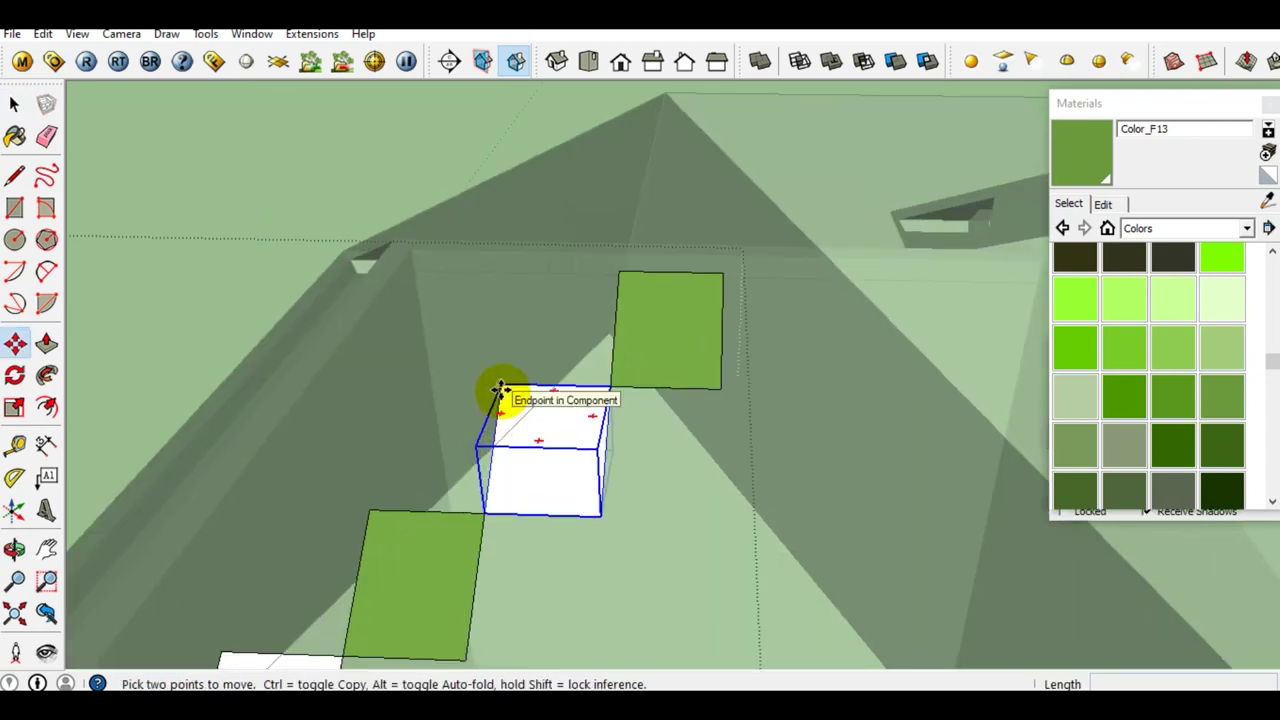
left_click(500, 388, "ctrl")
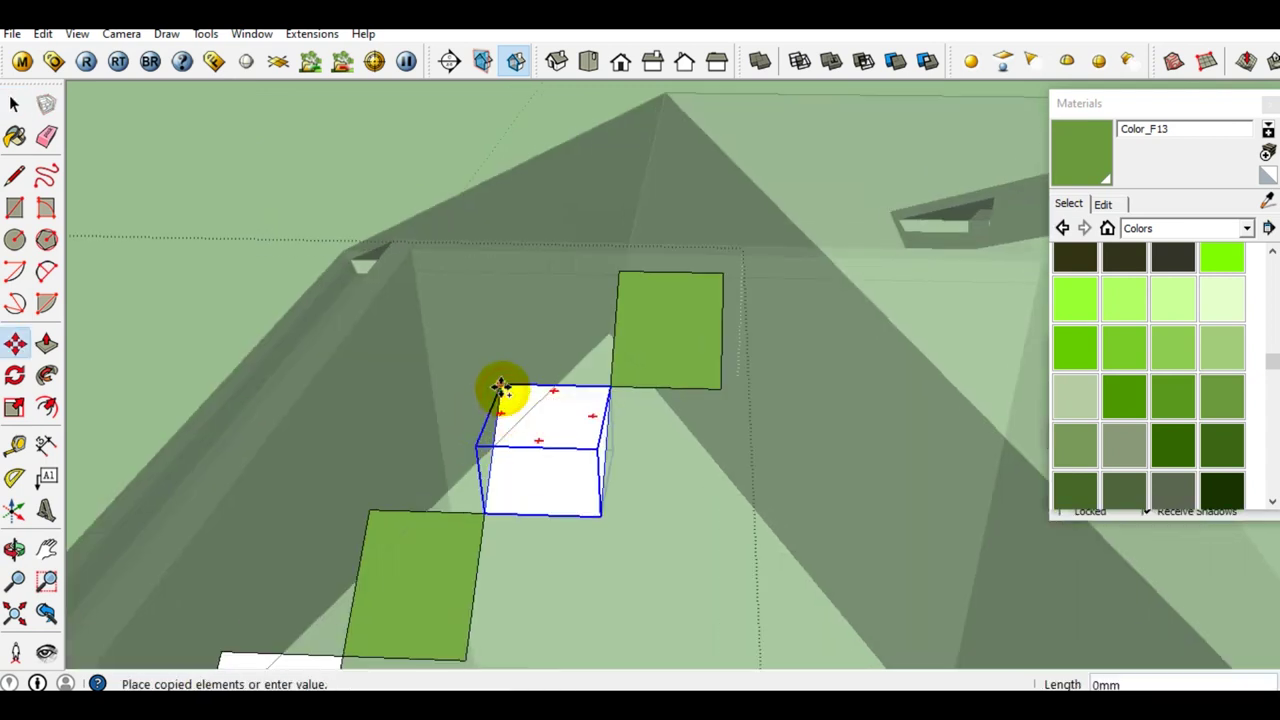
left_click(714, 390)
key("space")
middle_click_drag(677, 401, 793, 455)
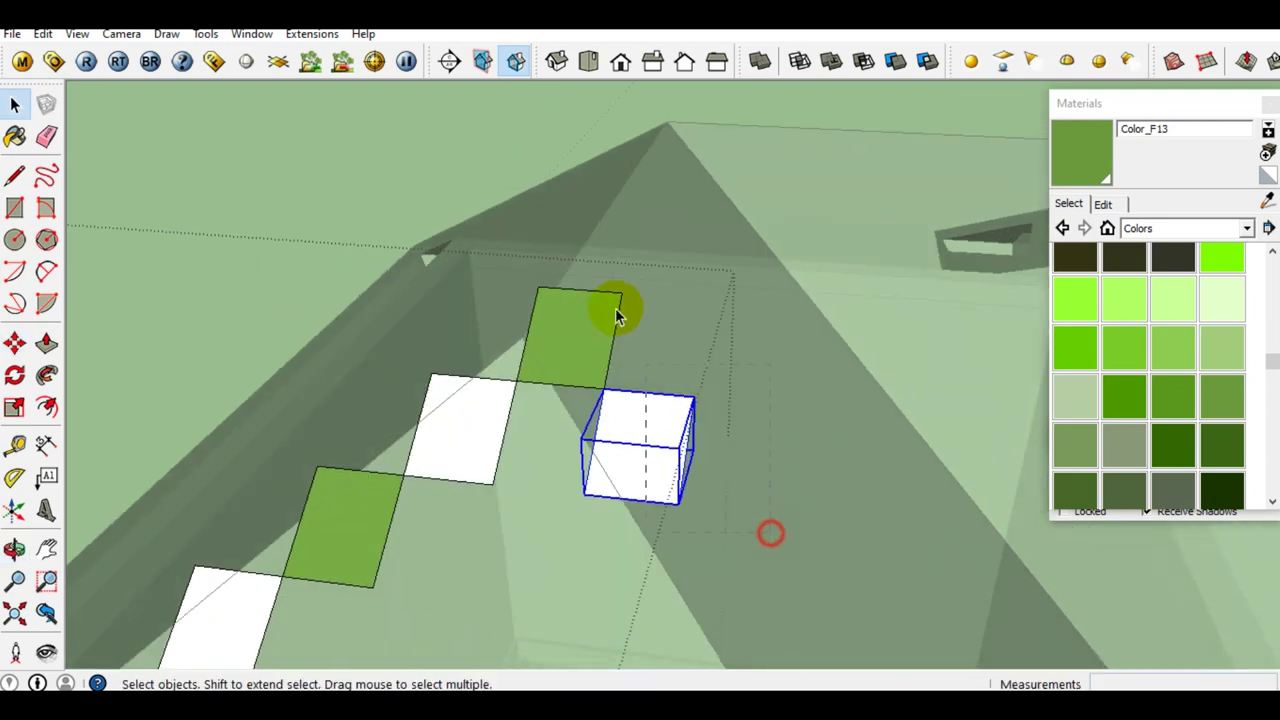
Copy the top cube pair down the far slope, arrayed eight times (x8).
left_click(620, 330, "shift")
scroll(552, 335, "up", 2)
key("m")
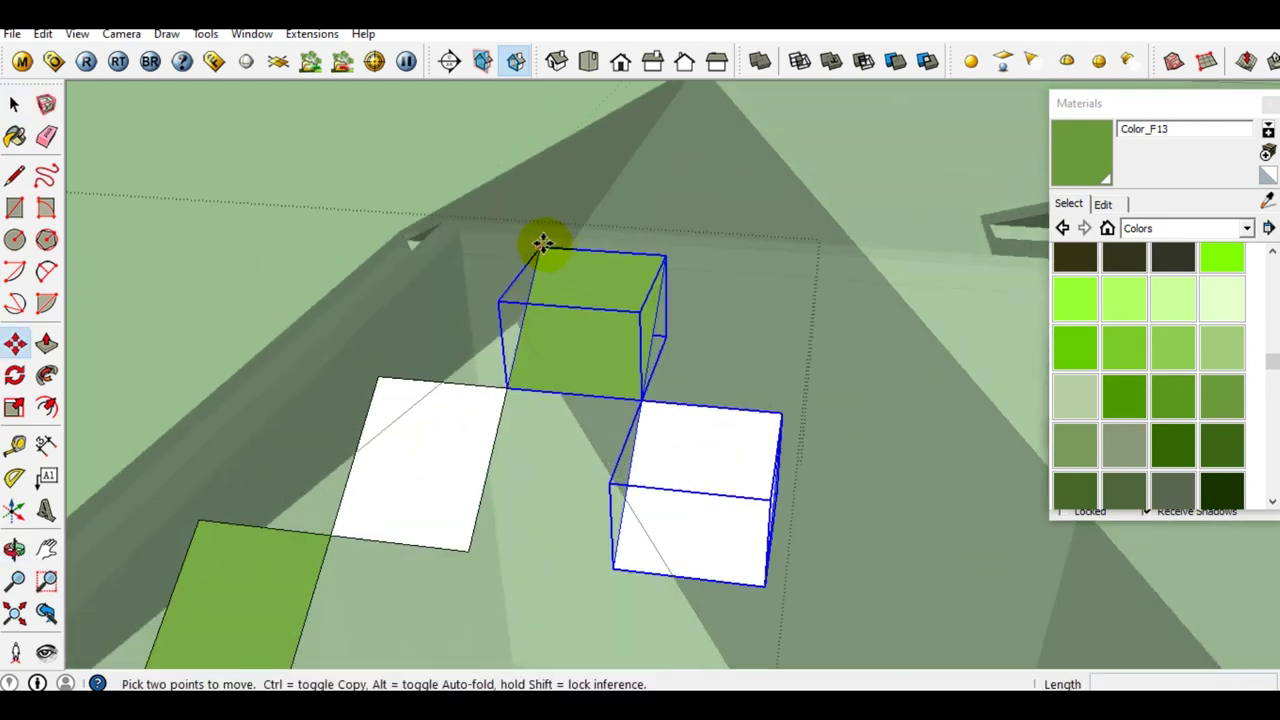
left_click(543, 245, "ctrl")
scroll(705, 480, "down", 2)
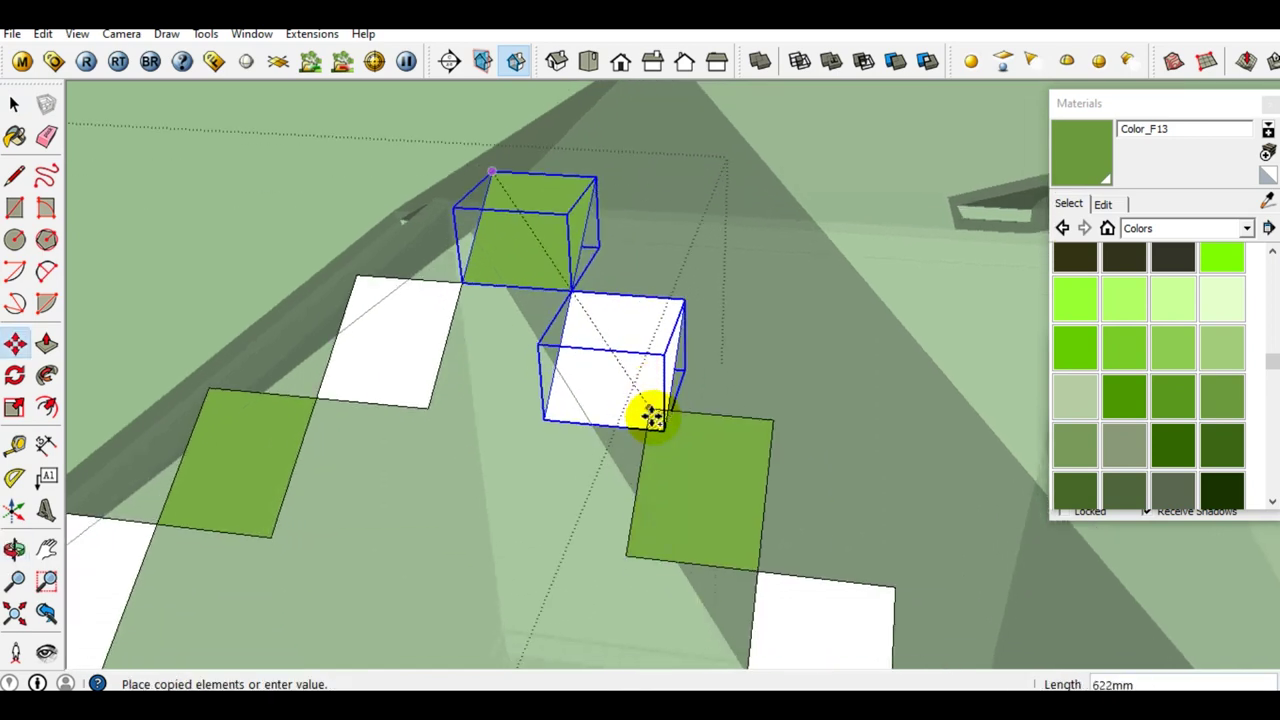
scroll(660, 425, "up", 1)
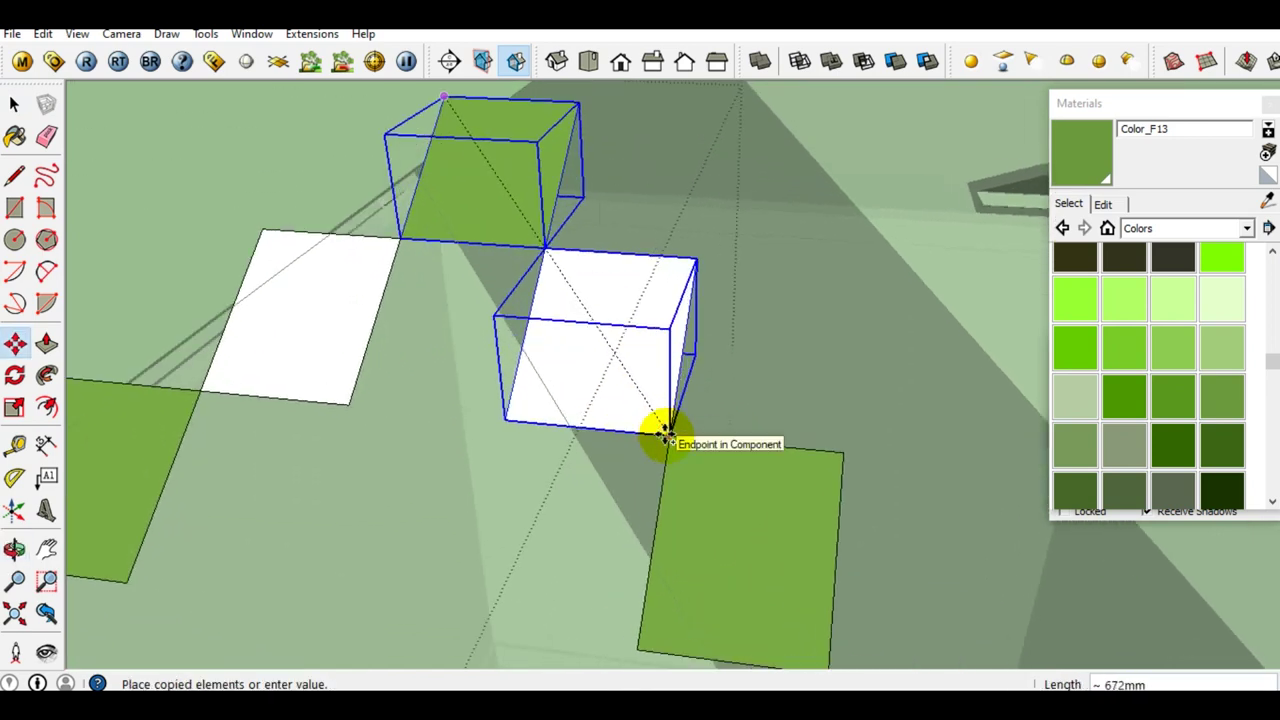
left_click(665, 434)
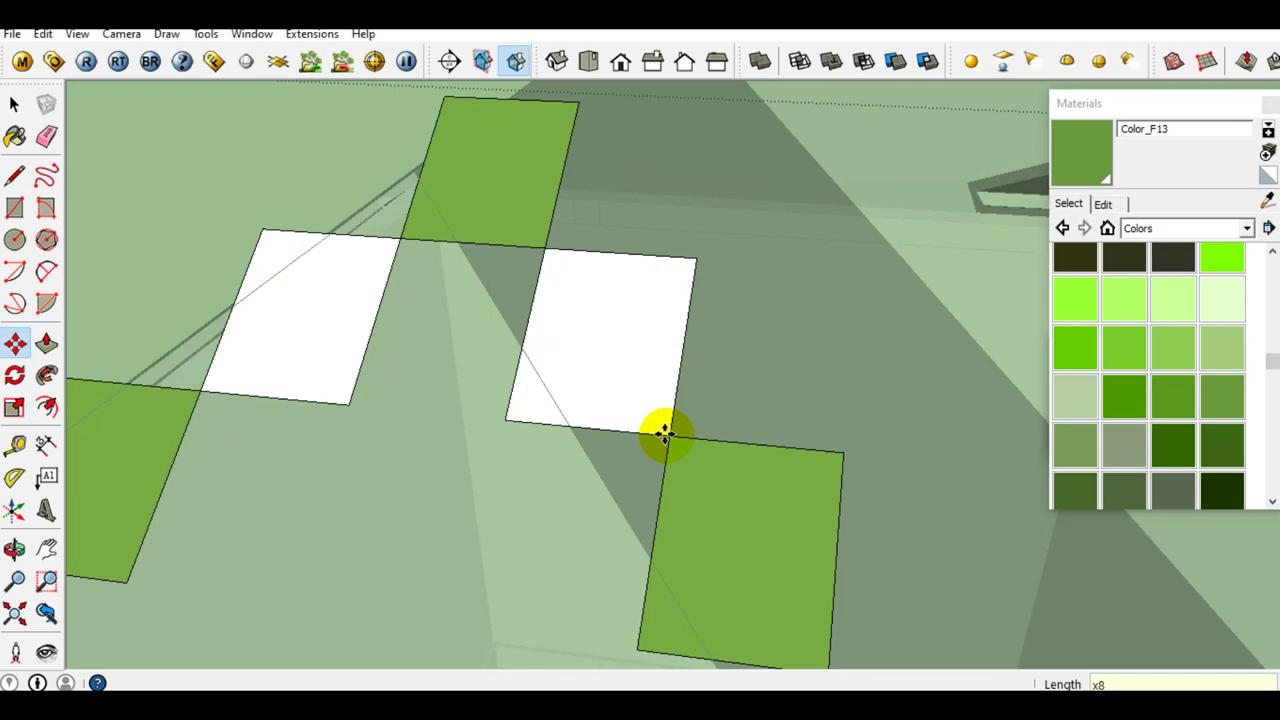
key("space")
scroll(663, 429, "down", 3)
scroll(700, 409, "down", 3)
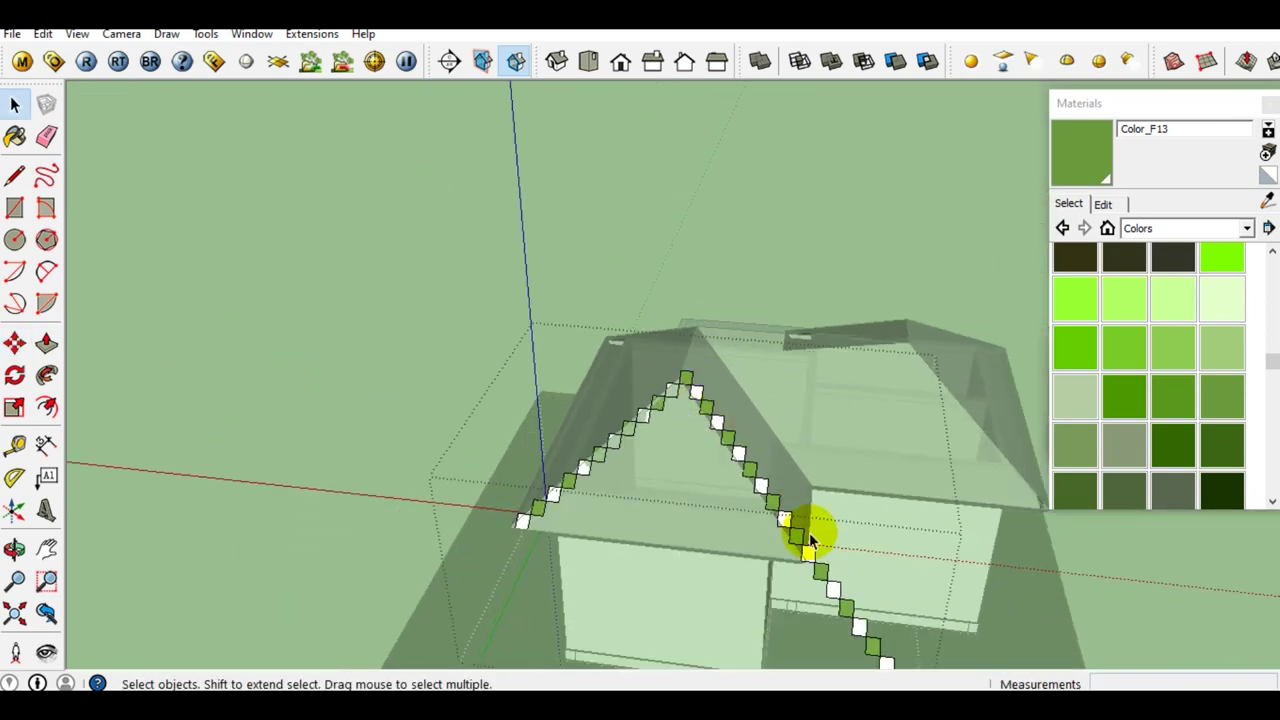
Window-select the entire inverted-V cube chain on the roof.
middle_click_drag(886, 571, 966, 629)
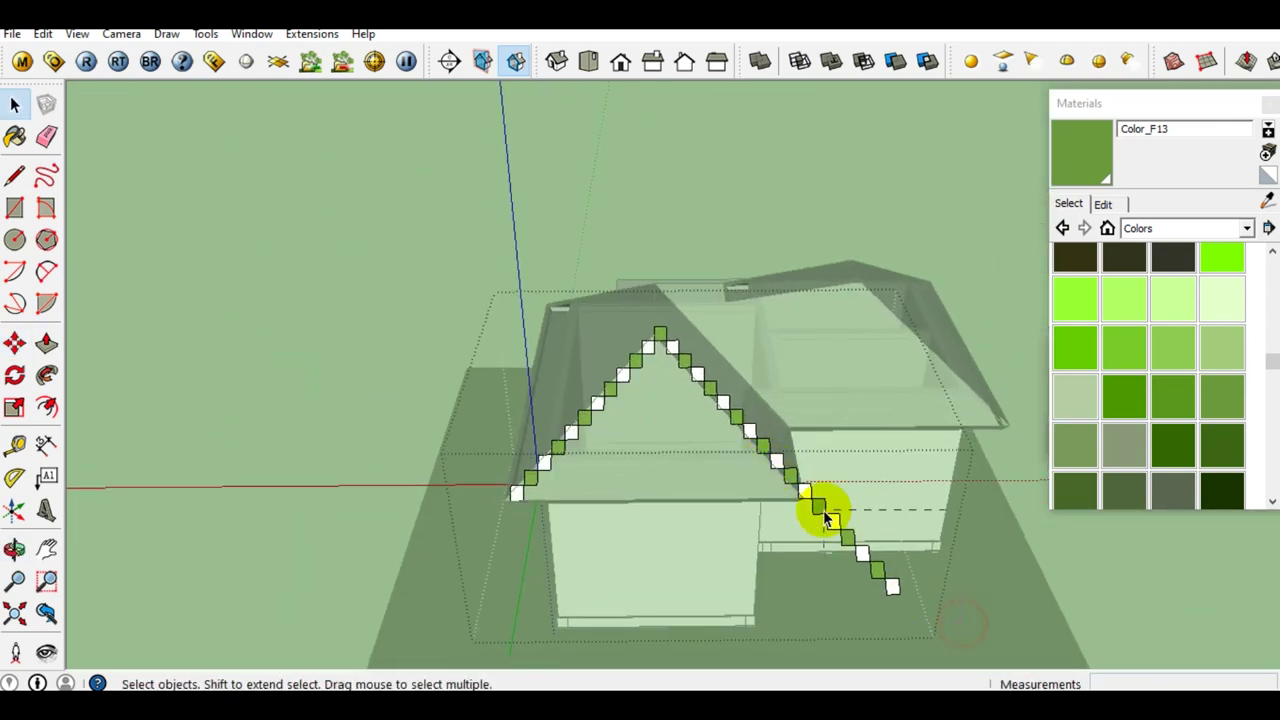
scroll(822, 512, "up", 3)
scroll(805, 500, "up", 3)
scroll(700, 470, "up", 1)
middle_click_drag(666, 463, 665, 460)
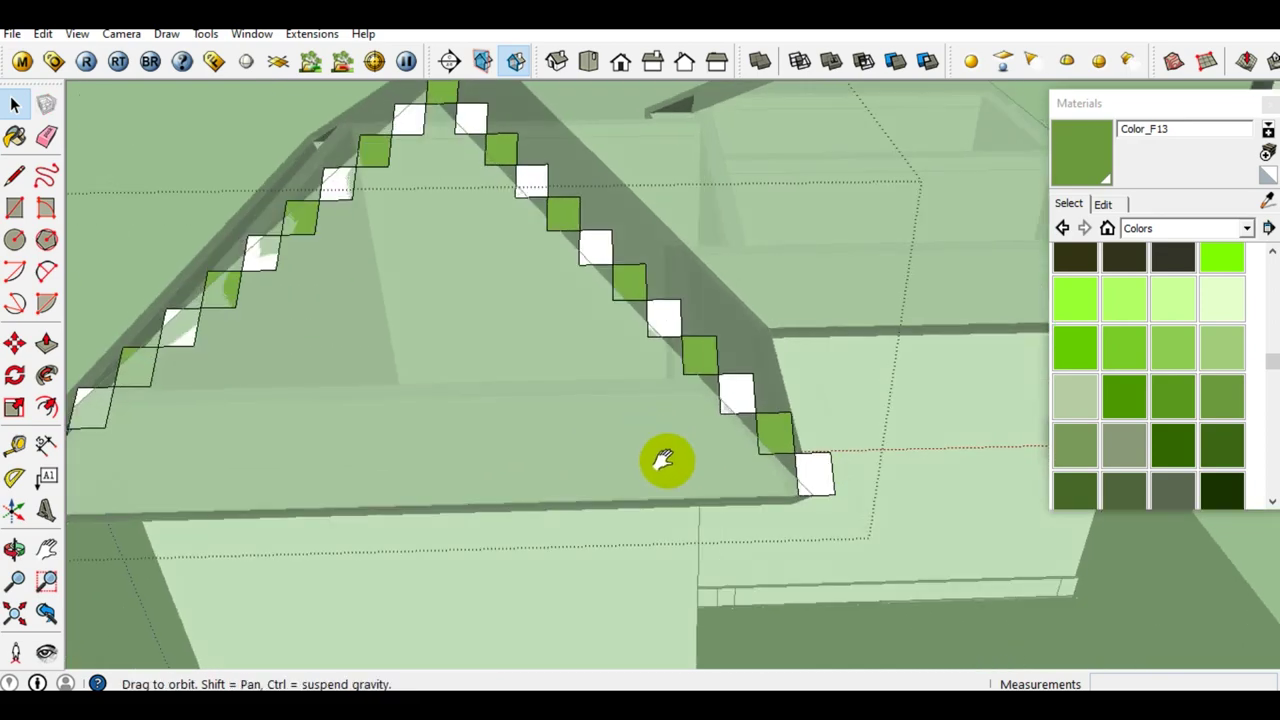
scroll(719, 487, "down", 3)
scroll(415, 352, "up", 2)
left_click_drag(287, 238, 945, 586)
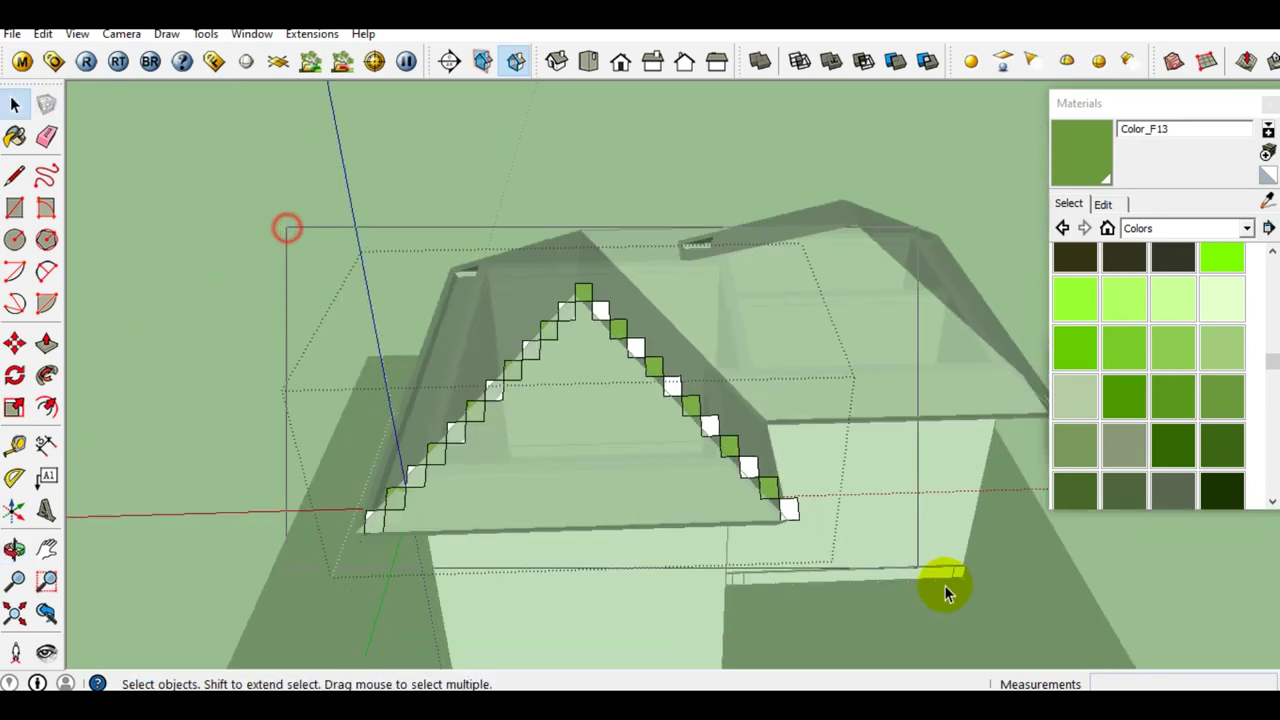
scroll(563, 460, "up", 2)
scroll(570, 400, "up", 2)
scroll(576, 344, "down", 2)
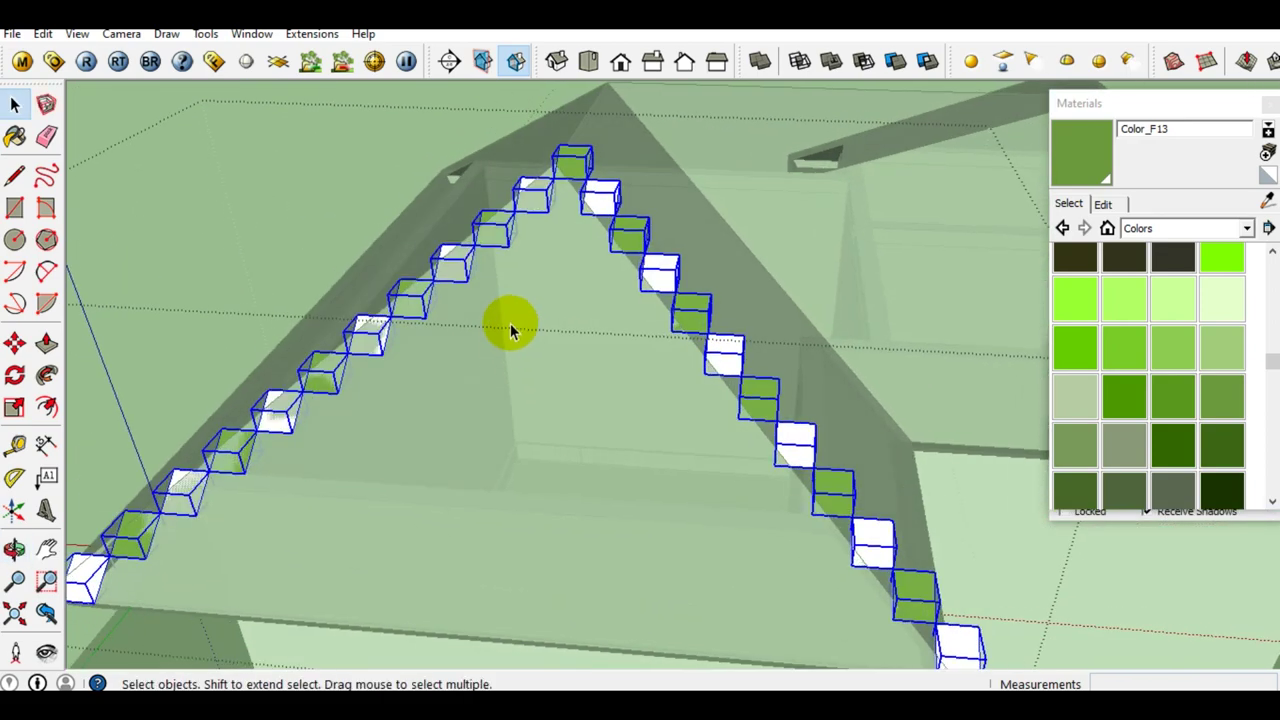
middle_click_drag(510, 323, 523, 363)
scroll(557, 249, "up", 2)
scroll(500, 313, "up", 2)
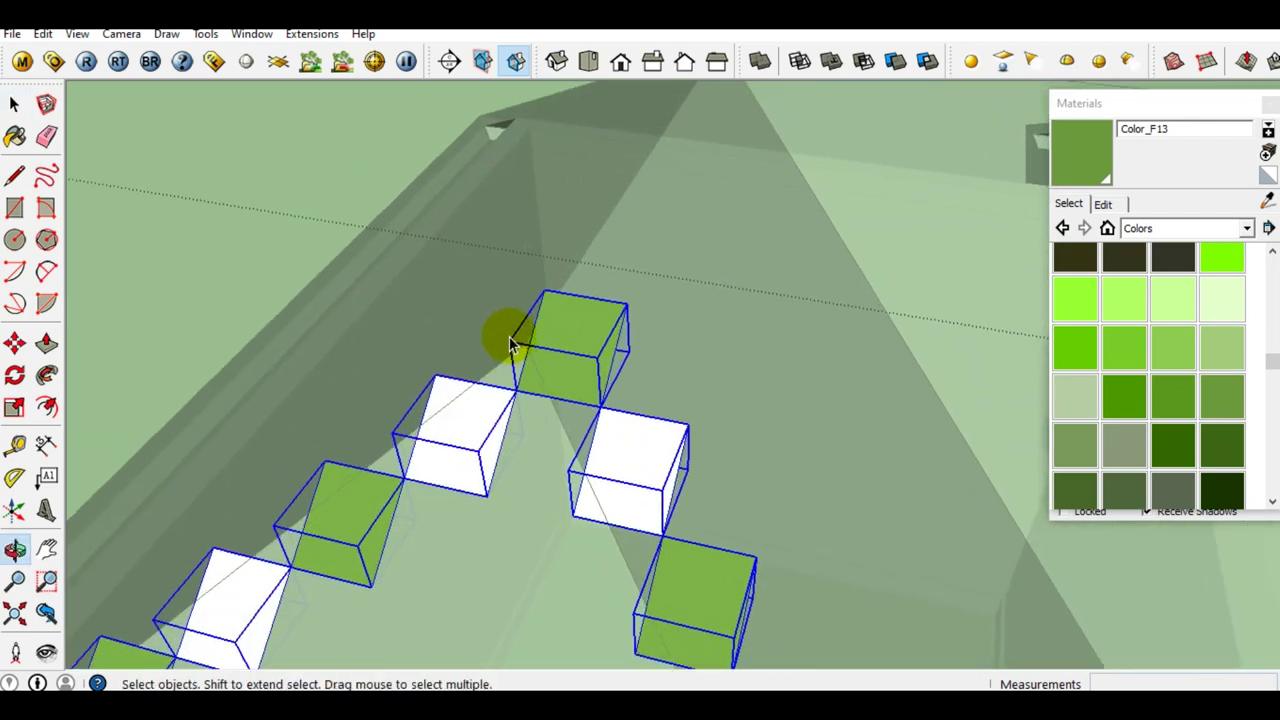
Copy the chain one cube-width alongside, arrayed ten times (x10) across the gable.
key("m")
scroll(530, 325, "up", 3)
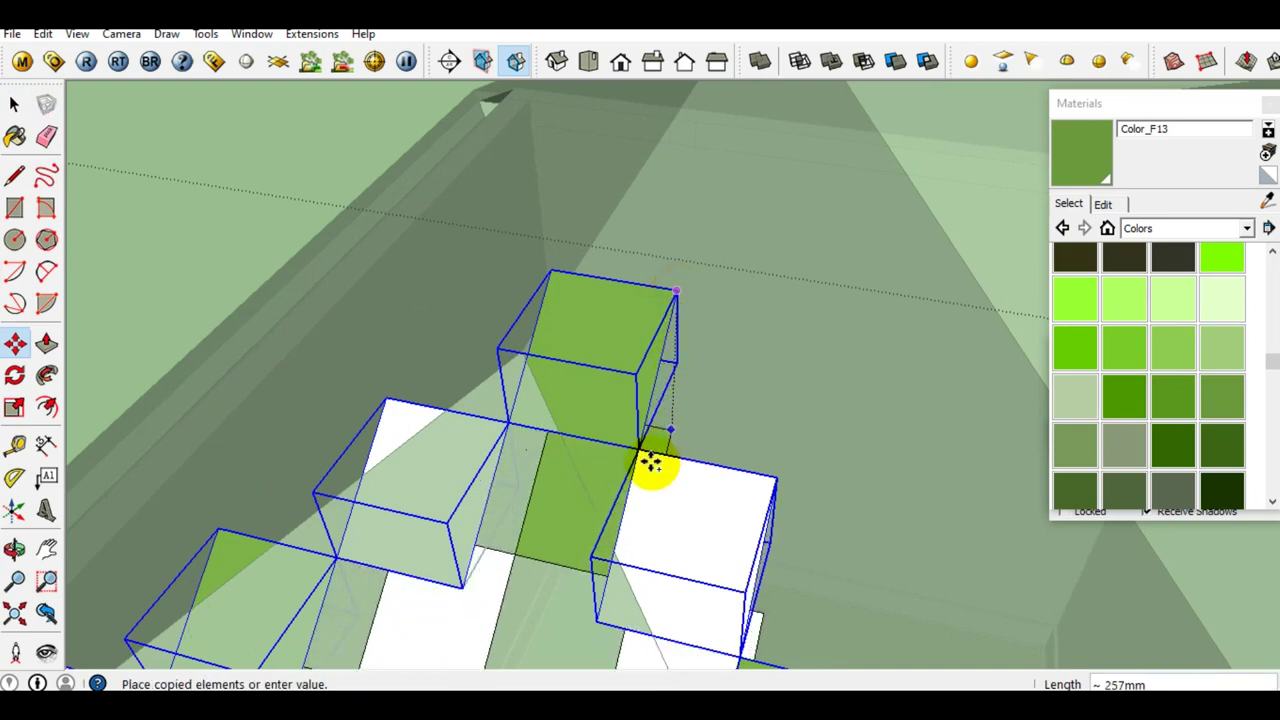
scroll(640, 470, "up", 3)
scroll(655, 445, "up", 3)
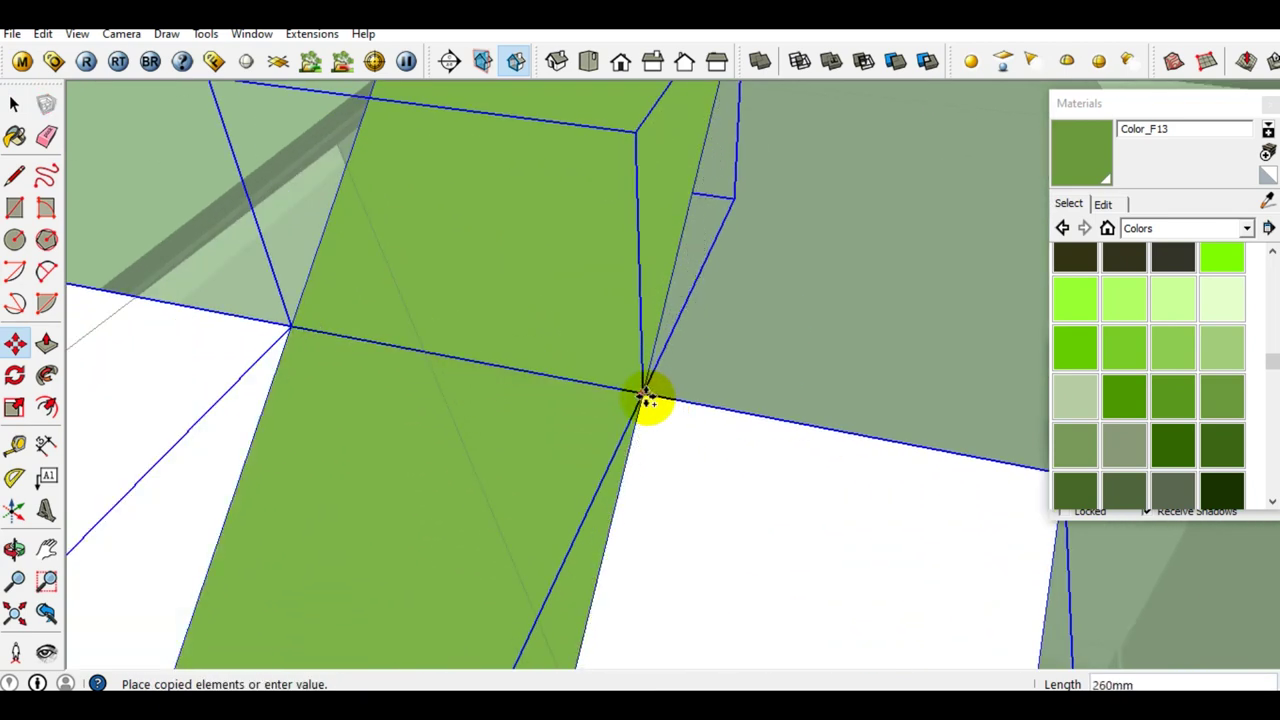
left_click(646, 396)
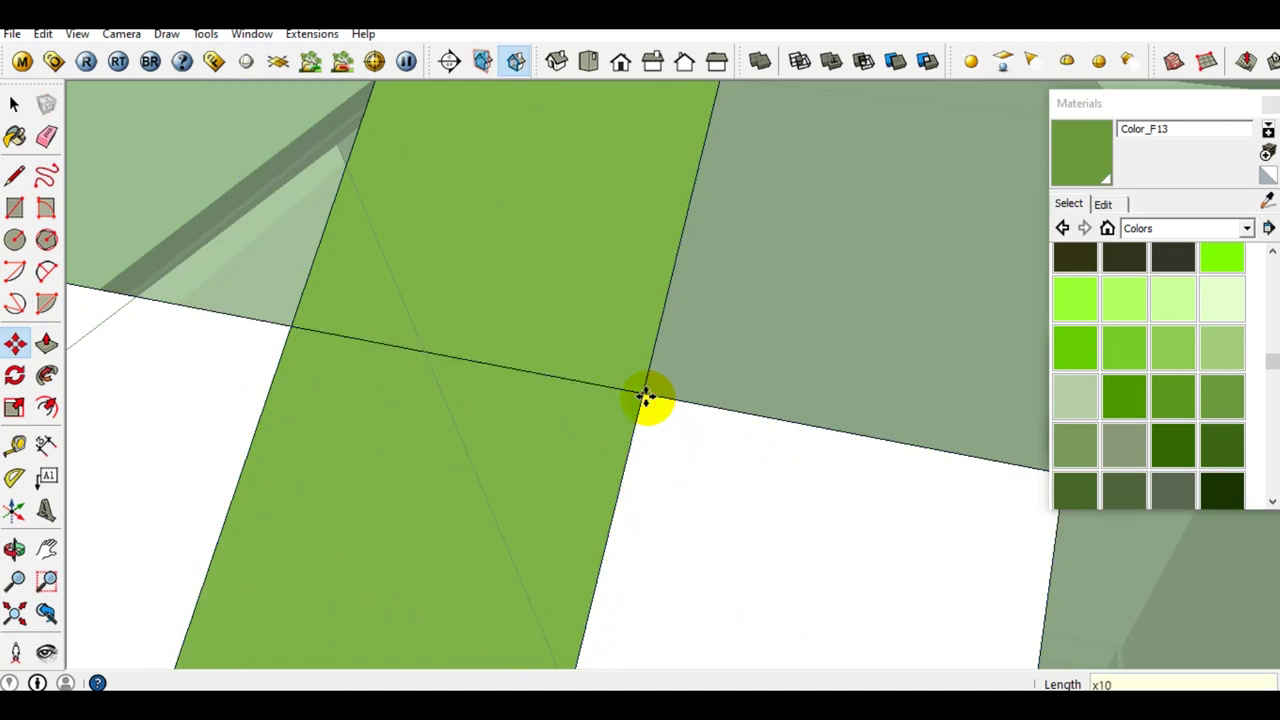
key("Return")
key("space")
scroll(550, 341, "down", 3)
scroll(592, 221, "down", 3)
scroll(592, 221, "down", 3)
middle_click_drag(600, 228, 591, 286)
middle_click_drag(586, 343, 643, 386)
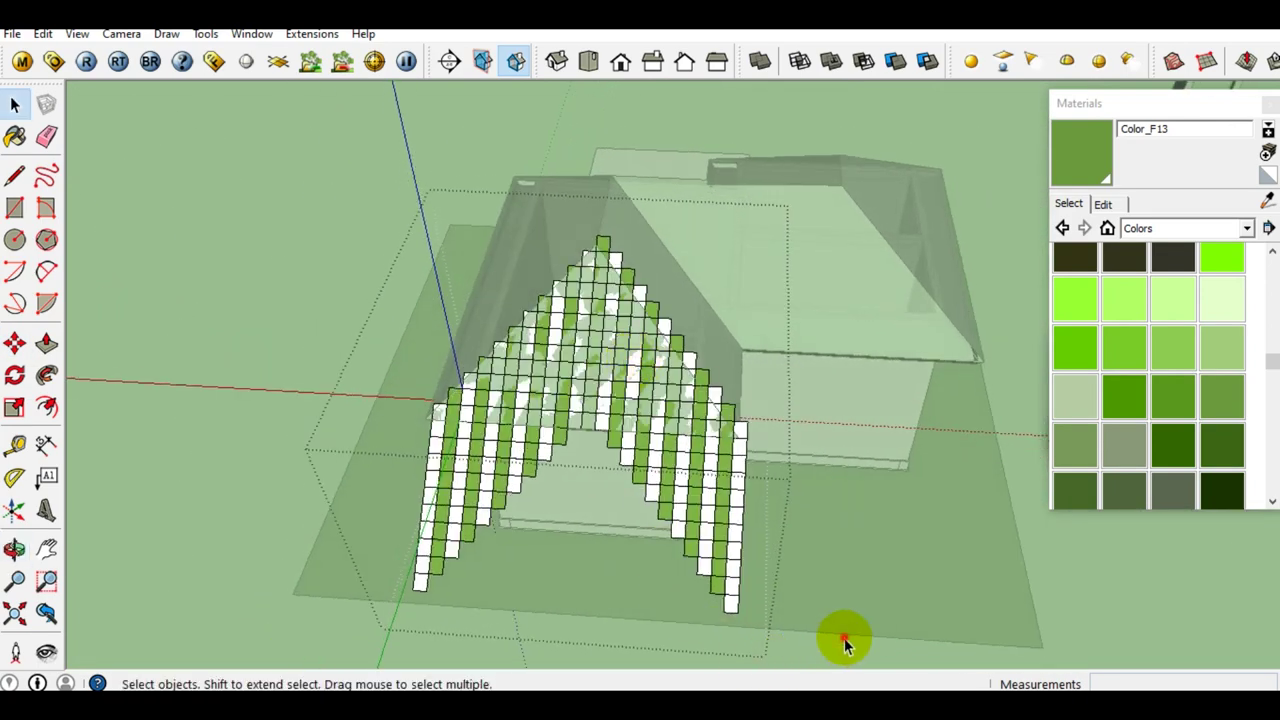
Delete the lower rows of cubes hanging below the roof.
mouse_move(483, 533)
middle_mouse_down()
mouse_move(640, 434)
mouse_move(680, 443)
mouse_move(662, 383)
middle_mouse_up()
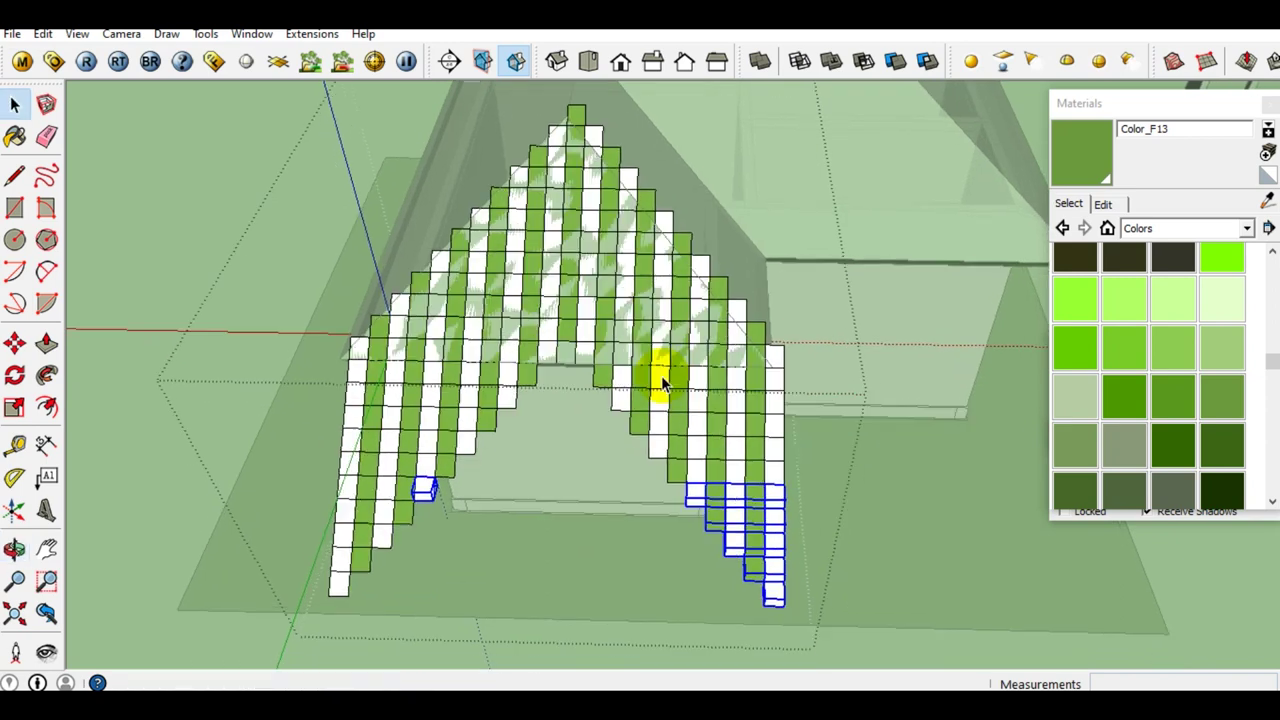
left_click_drag(283, 482, 220, 429)
scroll(471, 314, "up", 2)
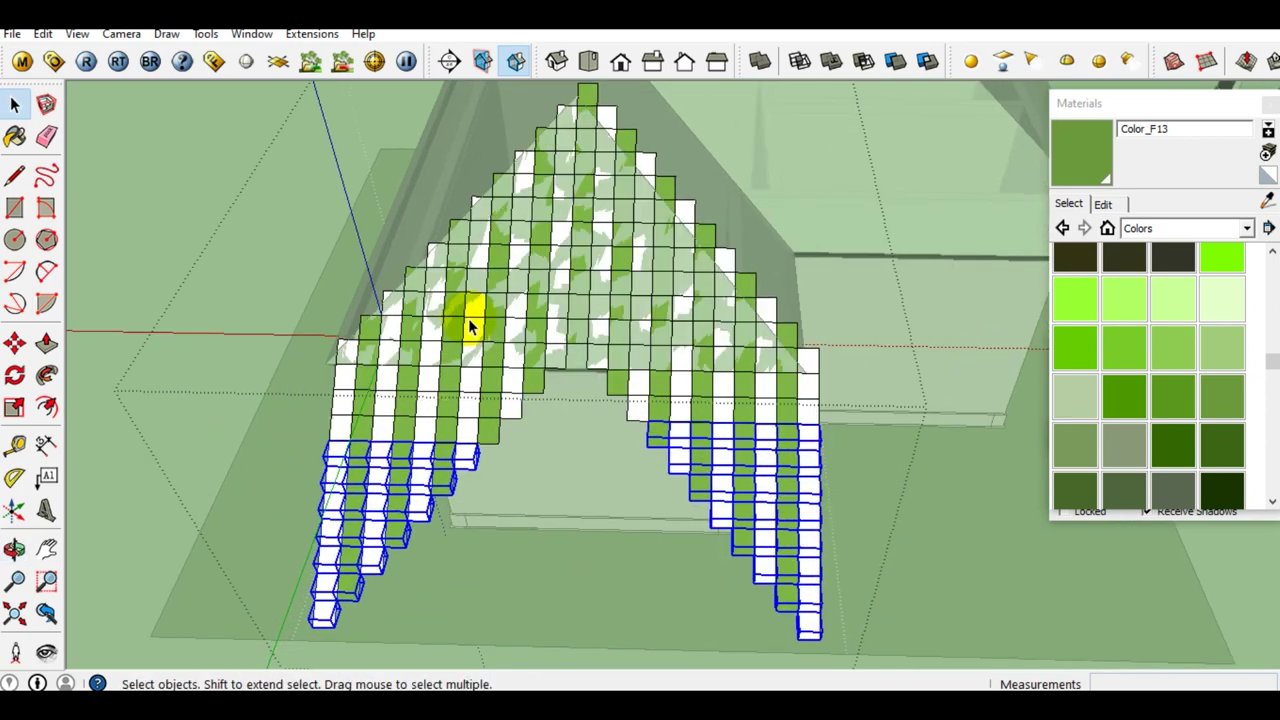
scroll(516, 338, "up", 2)
key("Delete")
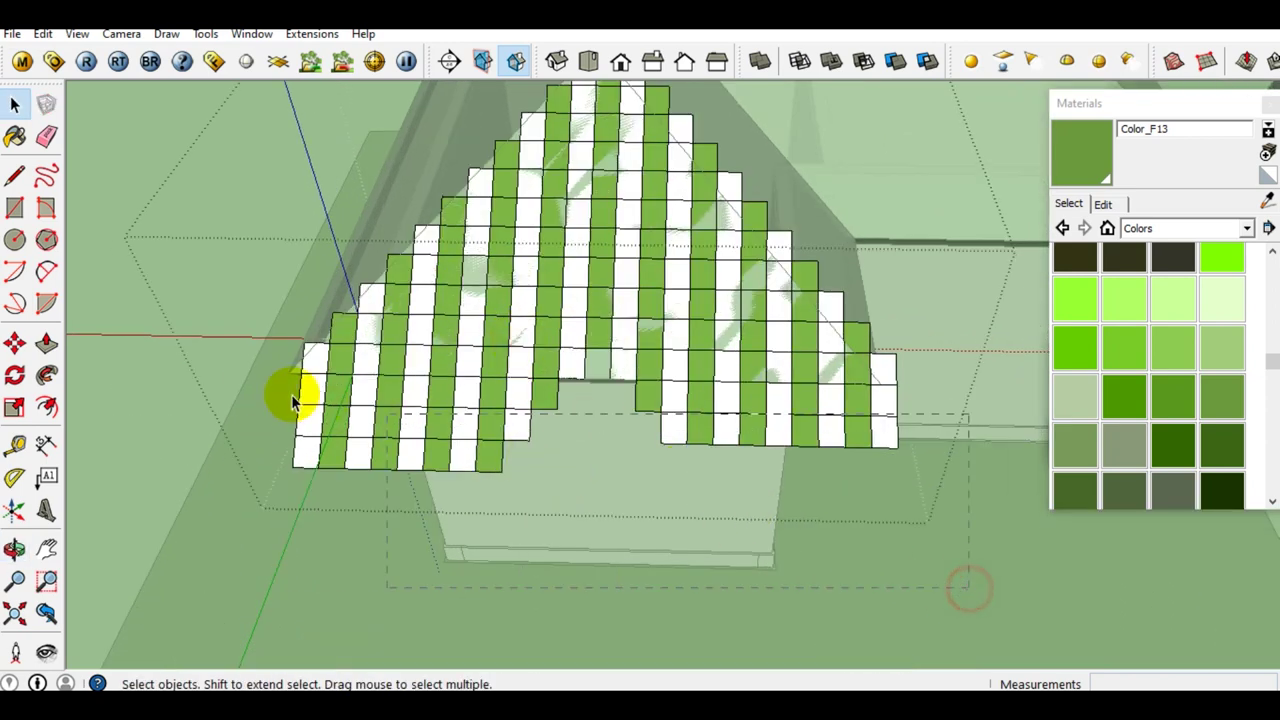
key("Delete")
scroll(601, 341, "up", 3)
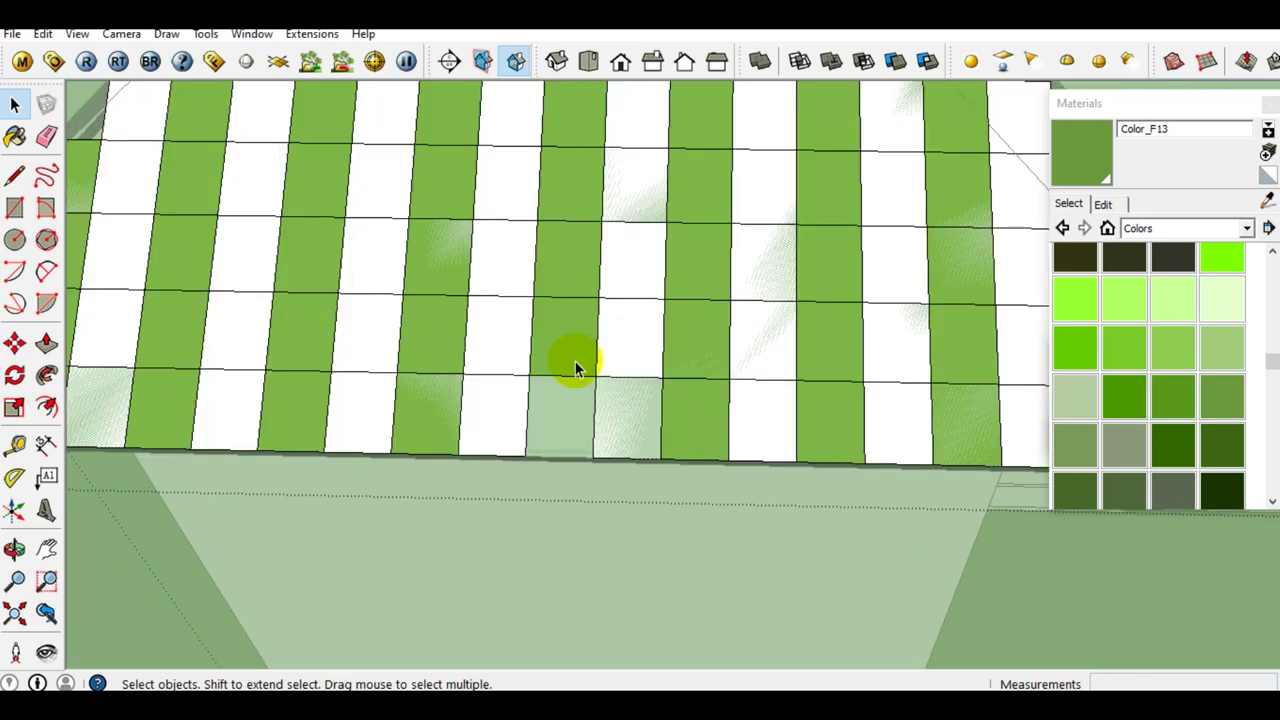
Copy a cube into an empty spot in the roof grid.
middle_click_drag(606, 348, 505, 322)
key("m")
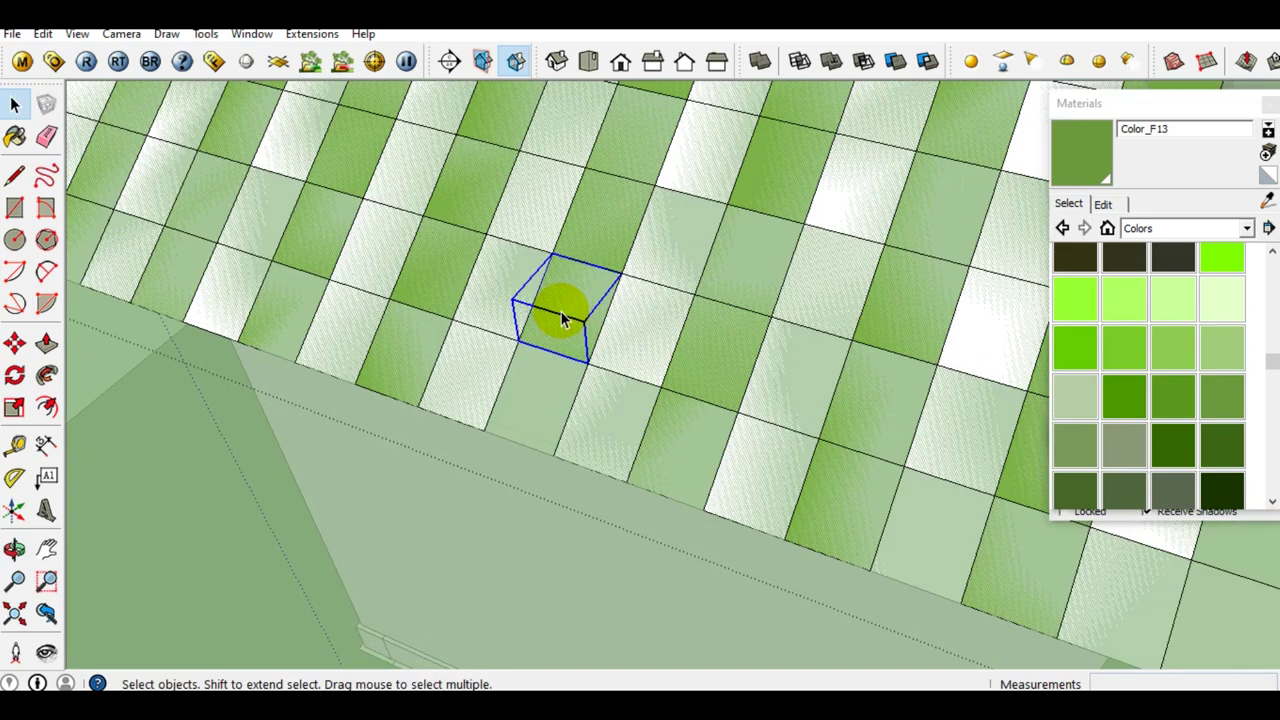
left_click(568, 312)
left_click(622, 277, "ctrl")
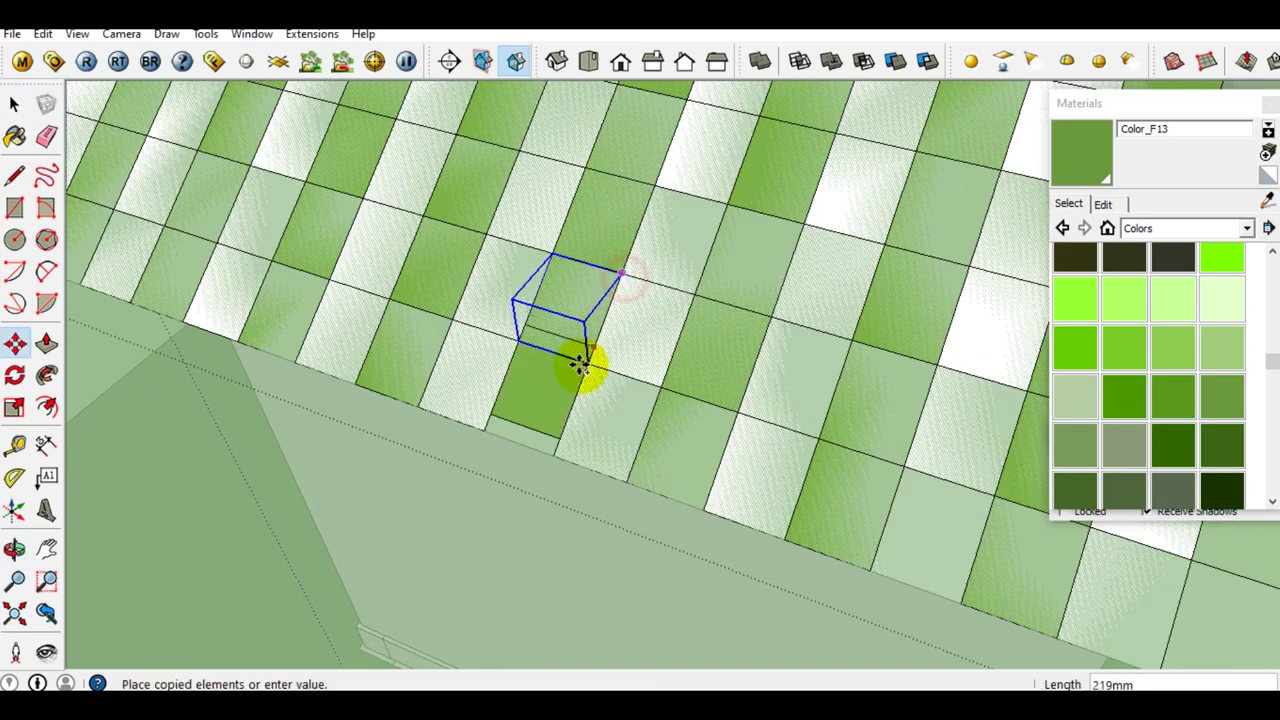
left_click(581, 366)
scroll(563, 363, "down", 5)
middle_click_drag(563, 363, 595, 315)
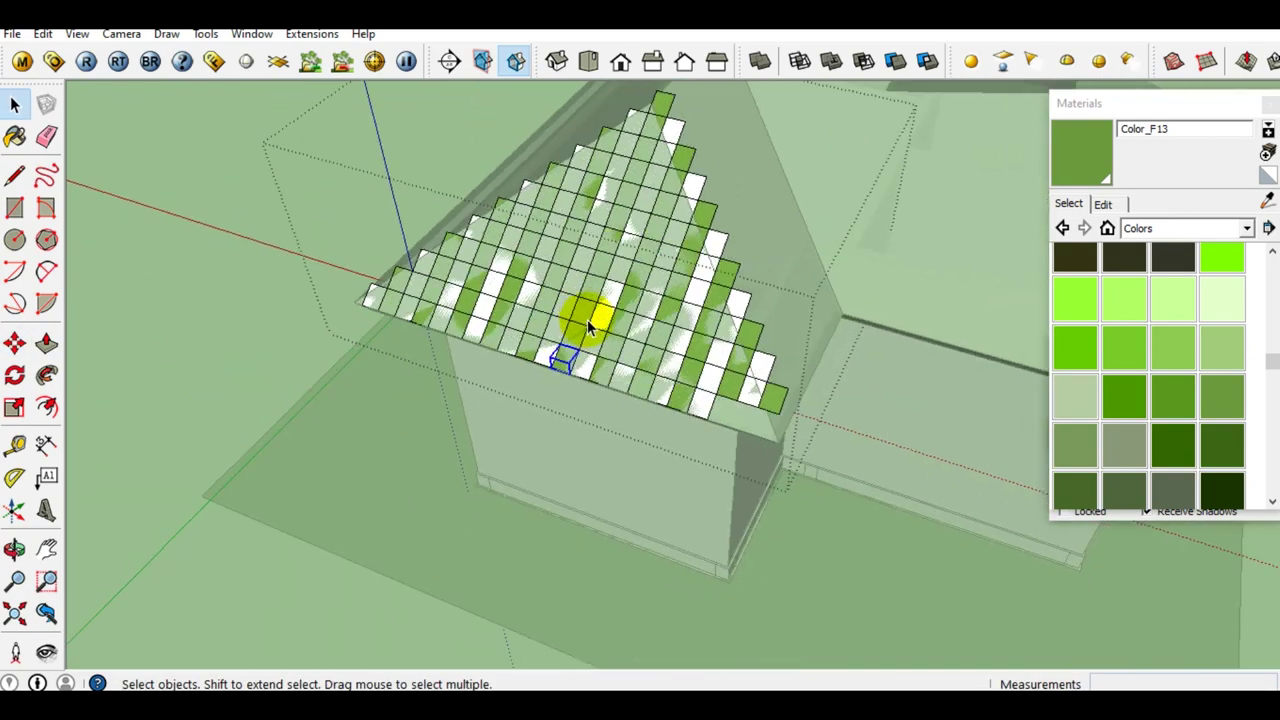
scroll(650, 350, "up", 5)
middle_click_drag(700, 391, 723, 371)
scroll(737, 393, "up", 2)
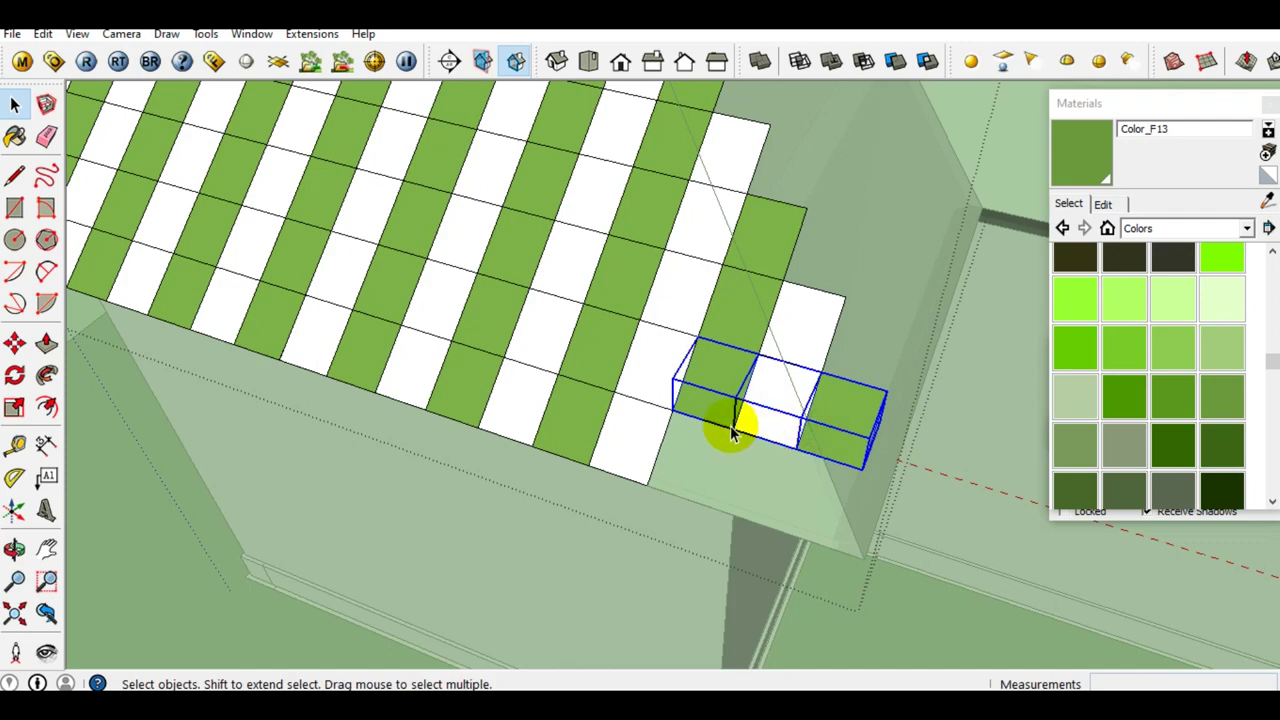
Copy the tile block lower on the roof edge, then select the gable roof.
key("m")
left_click(705, 335)
key("ctrl")
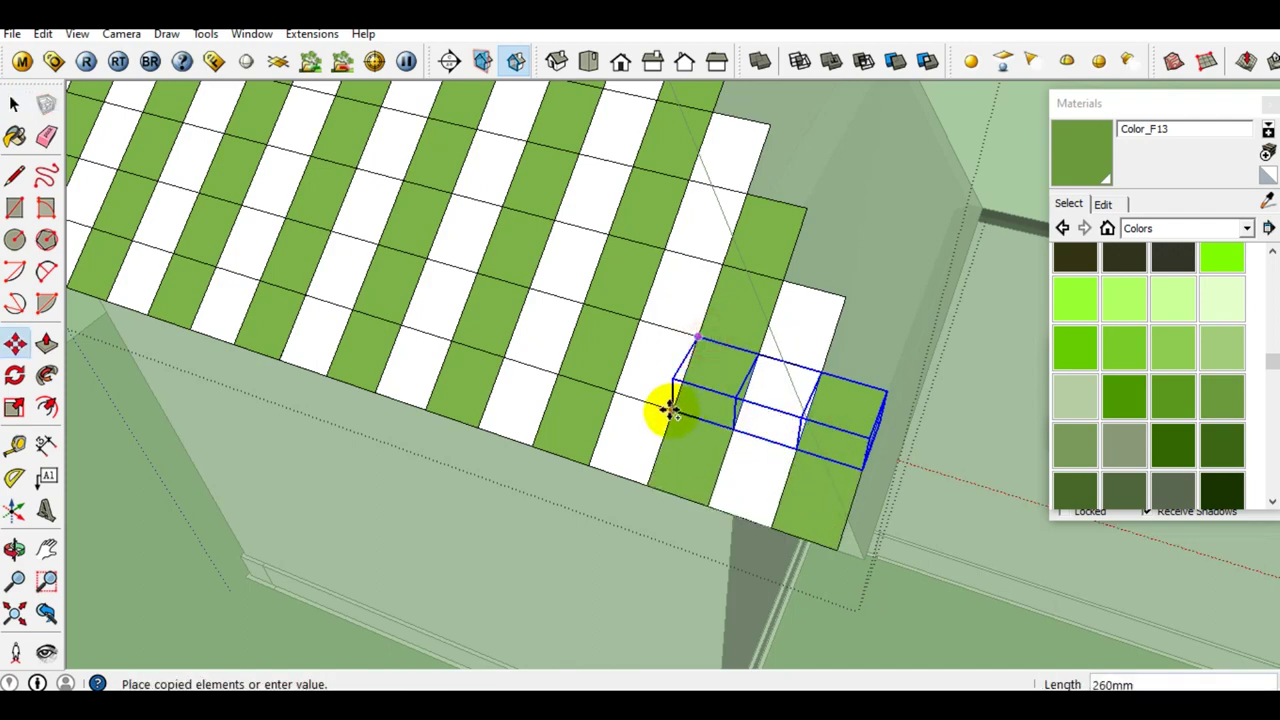
left_click(666, 409)
key("space")
scroll(666, 409, "down", 3)
mouse_move(688, 420)
middle_mouse_down()
mouse_move(640, 323)
mouse_move(651, 349)
mouse_move(550, 288)
mouse_move(622, 348)
middle_mouse_up()
scroll(630, 326, "up", 2)
left_click(670, 352)
scroll(690, 355, "up", 2)
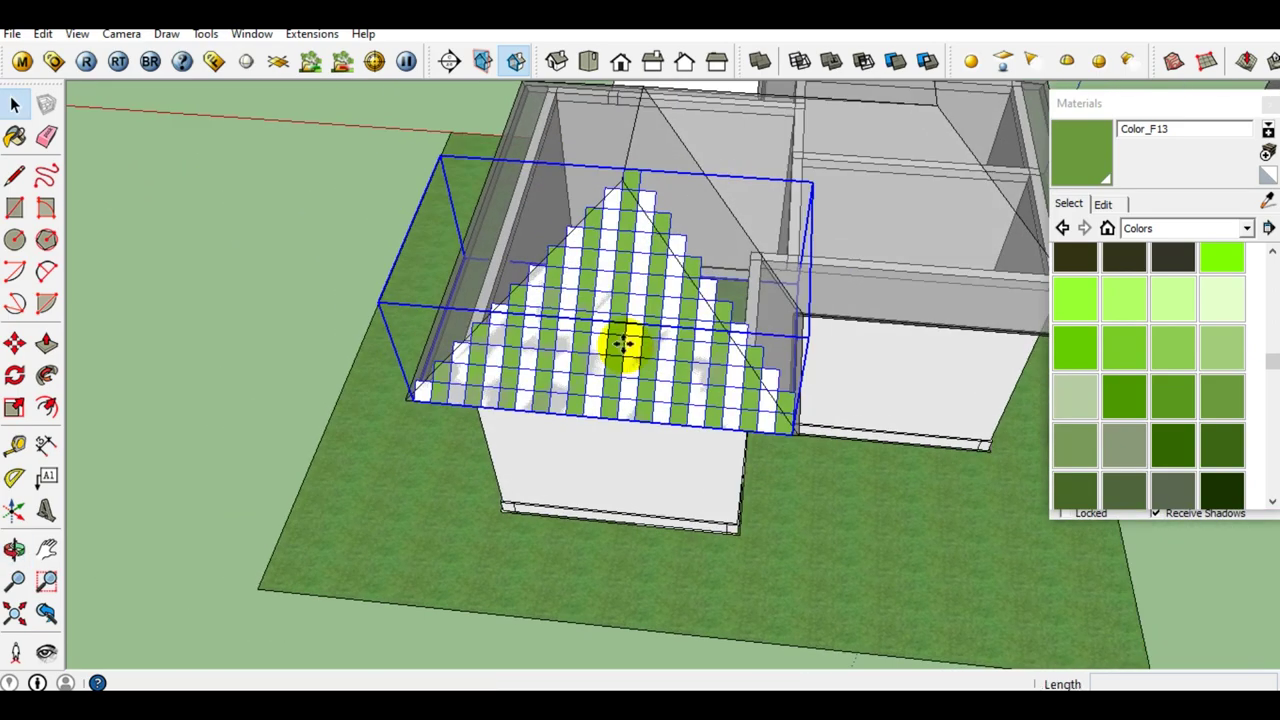
Copy the striped roof and place the copy off to the left.
key("m")
scroll(683, 386, "up", 2)
left_click(670, 383)
key("ctrl")
scroll(640, 380, "down", 3)
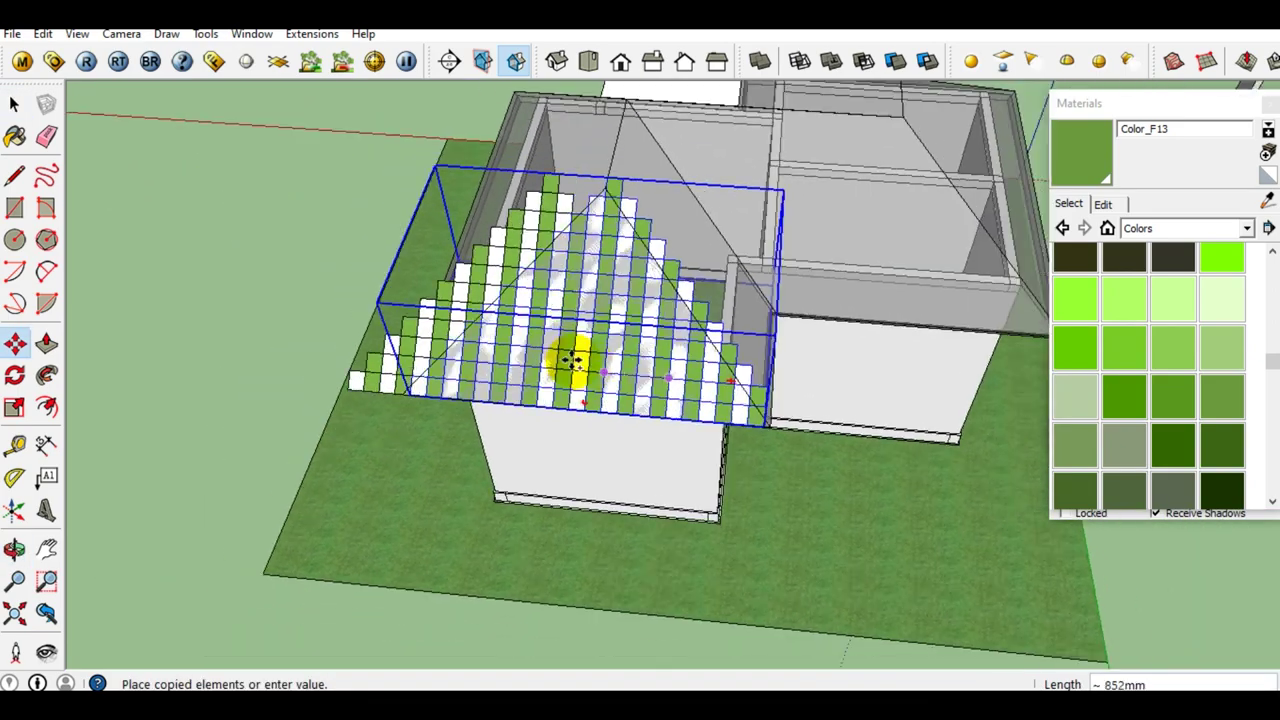
scroll(297, 355, "up", 3)
left_click(297, 355)
scroll(309, 337, "up", 2)
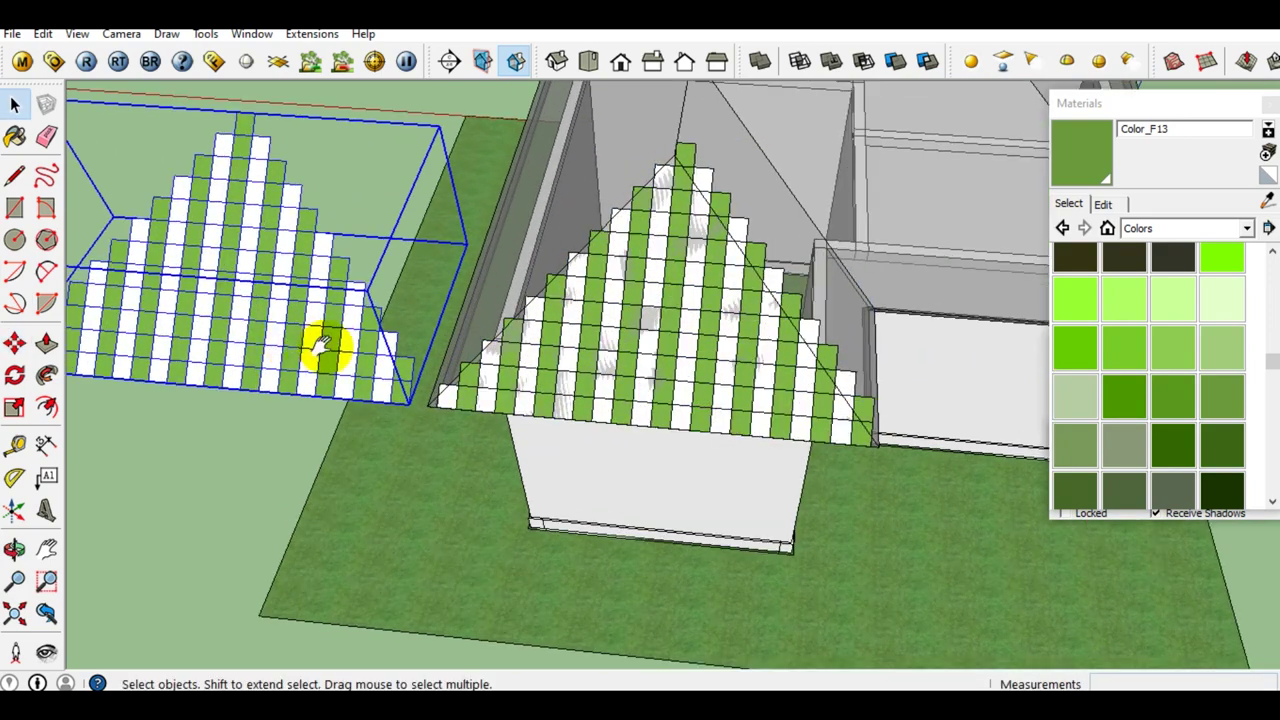
scroll(357, 371, "down", 2)
Rotate the roof copy by 90 degrees.
key("q")
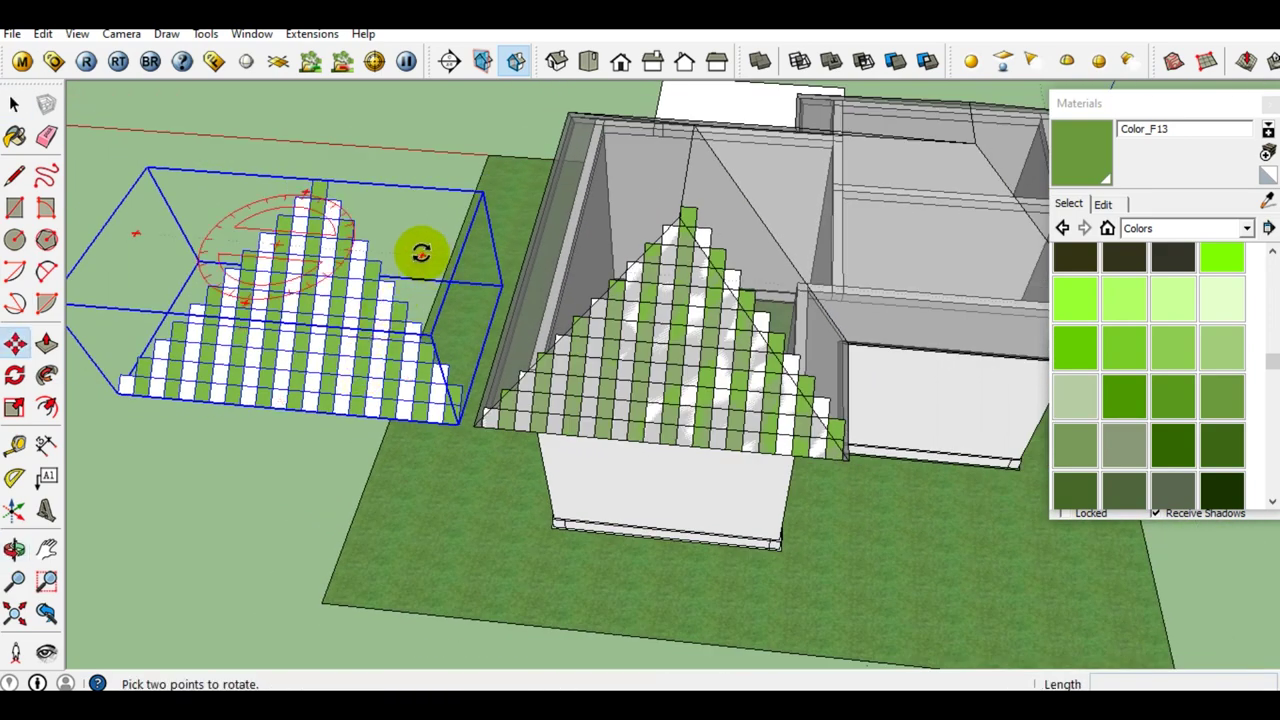
left_click(430, 293)
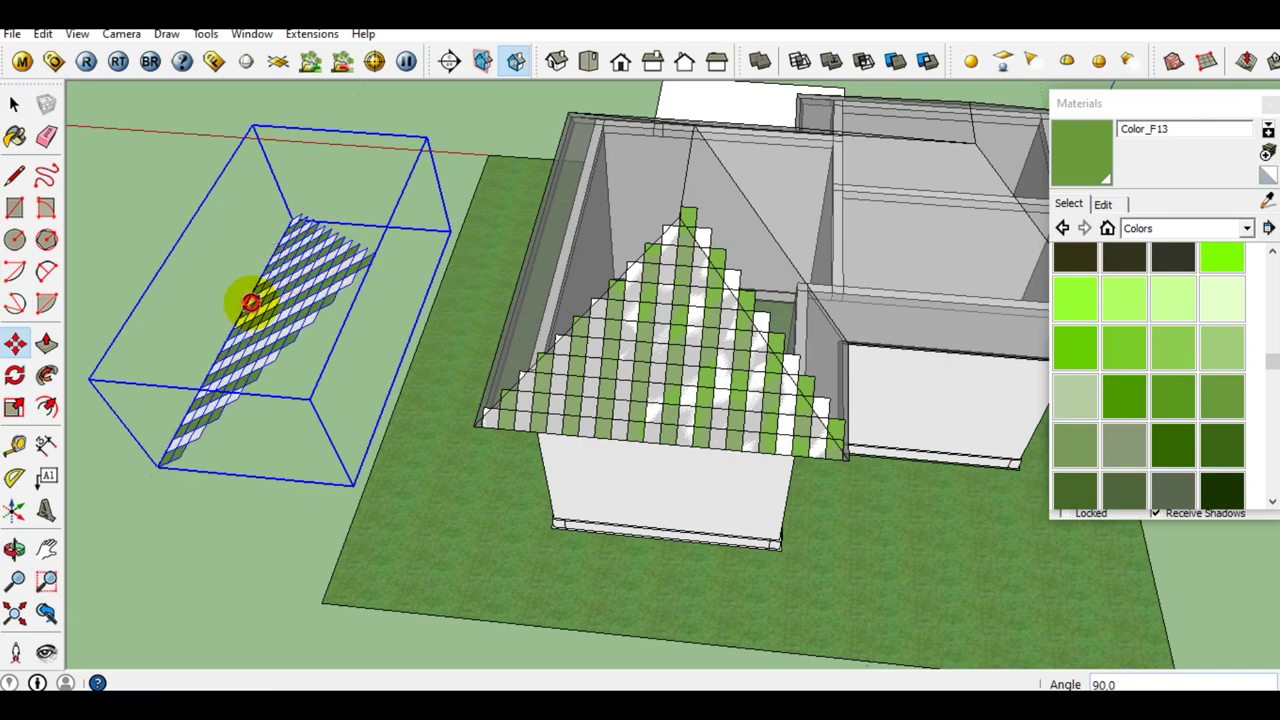
left_click(250, 303)
mouse_move(229, 343)
middle_mouse_down()
mouse_move(223, 366)
mouse_move(275, 422)
mouse_move(343, 408)
middle_mouse_up()
scroll(343, 517, "up", 3)
scroll(343, 517, "up", 2)
Drop the rotated roof copy onto the hip corner of the roof.
mouse_move(357, 491)
middle_mouse_down()
mouse_move(443, 409)
mouse_move(383, 500)
middle_mouse_up()
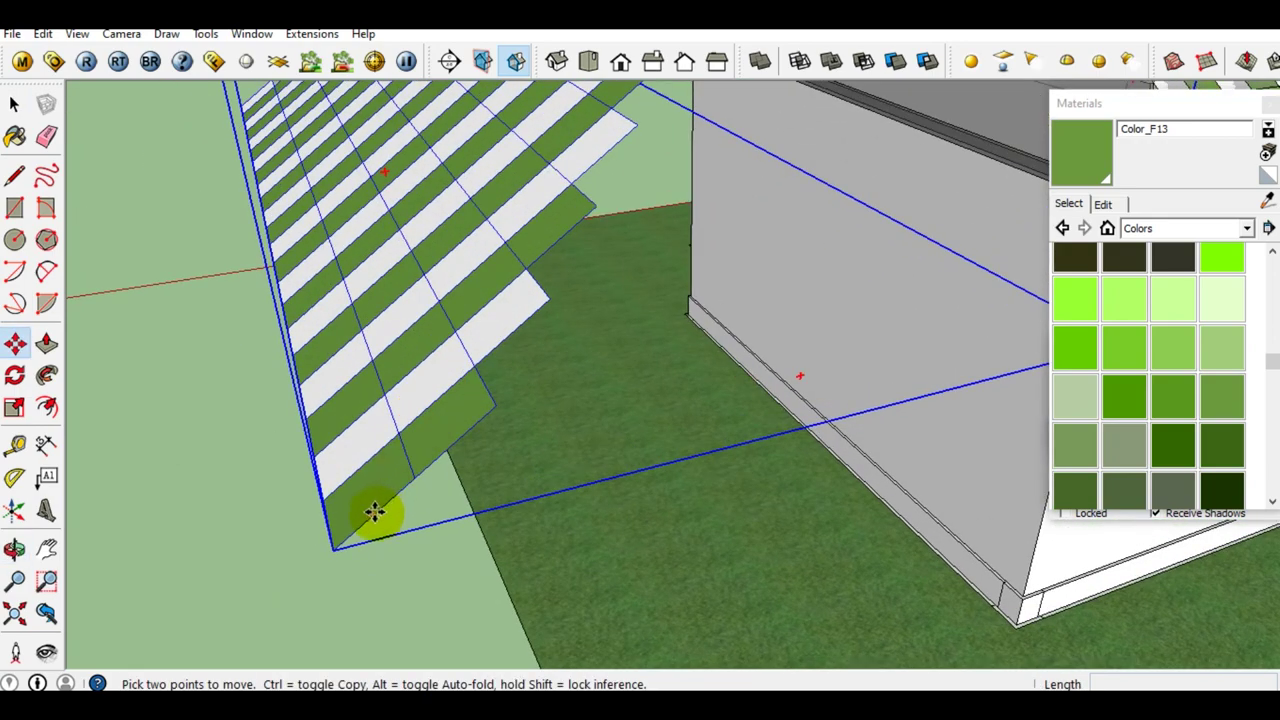
scroll(398, 483, "down", 3)
middle_click_drag(569, 349, 723, 400)
scroll(723, 400, "up", 3)
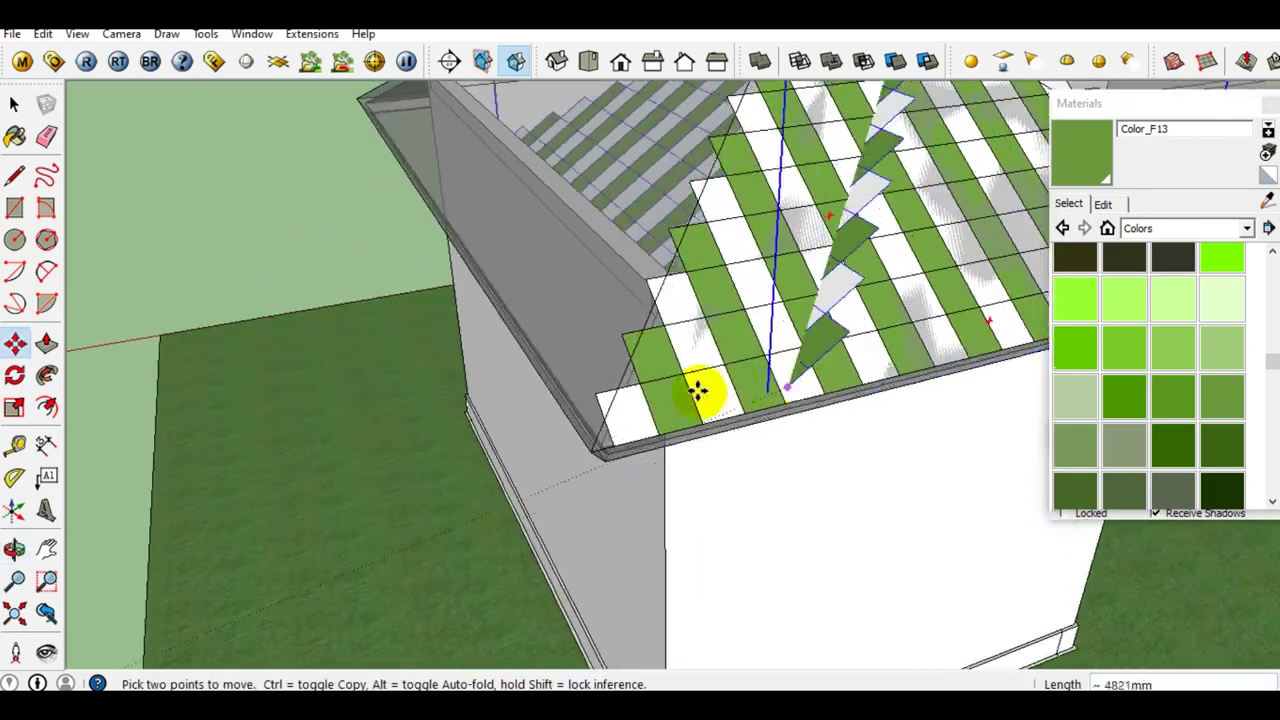
scroll(694, 389, "up", 2)
scroll(585, 430, "up", 2)
left_click(575, 447)
key("space")
Copy the striped lattice and set the copy to the left of the house.
scroll(557, 414, "down", 2)
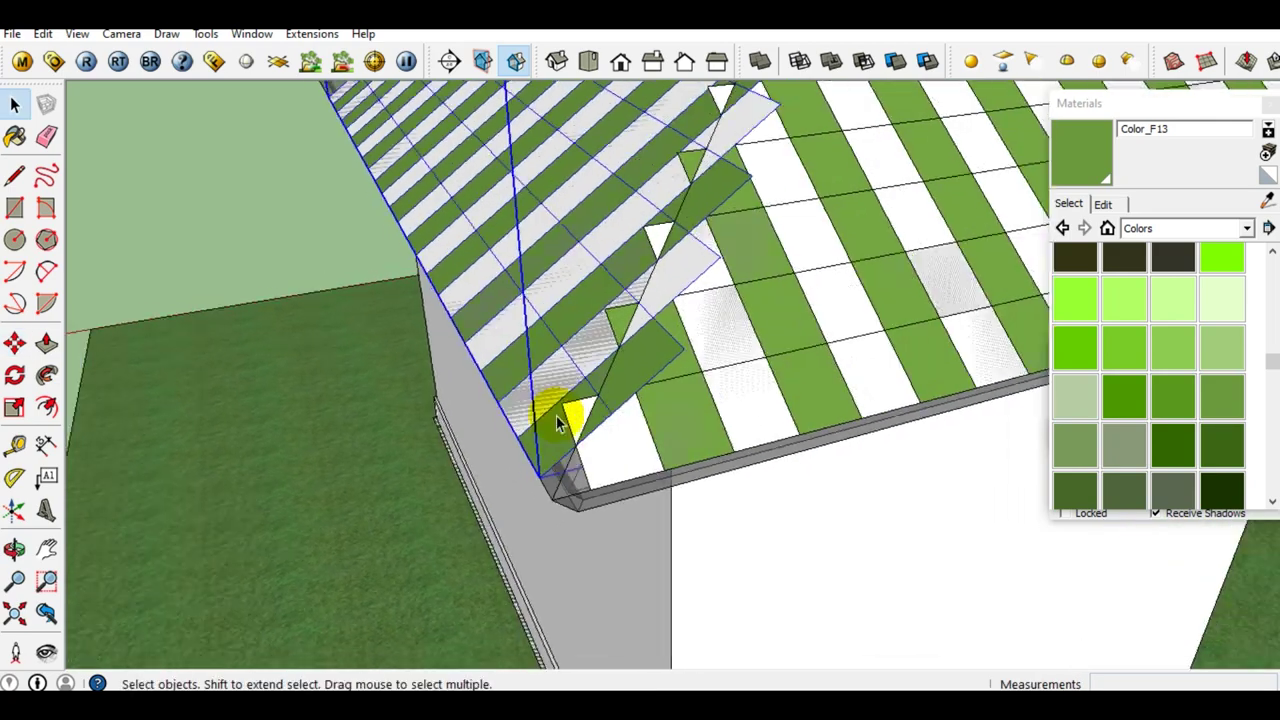
scroll(628, 286, "down", 2)
mouse_move(628, 286)
middle_mouse_down()
mouse_move(614, 357)
mouse_move(553, 400)
mouse_move(529, 309)
middle_mouse_up()
key("m")
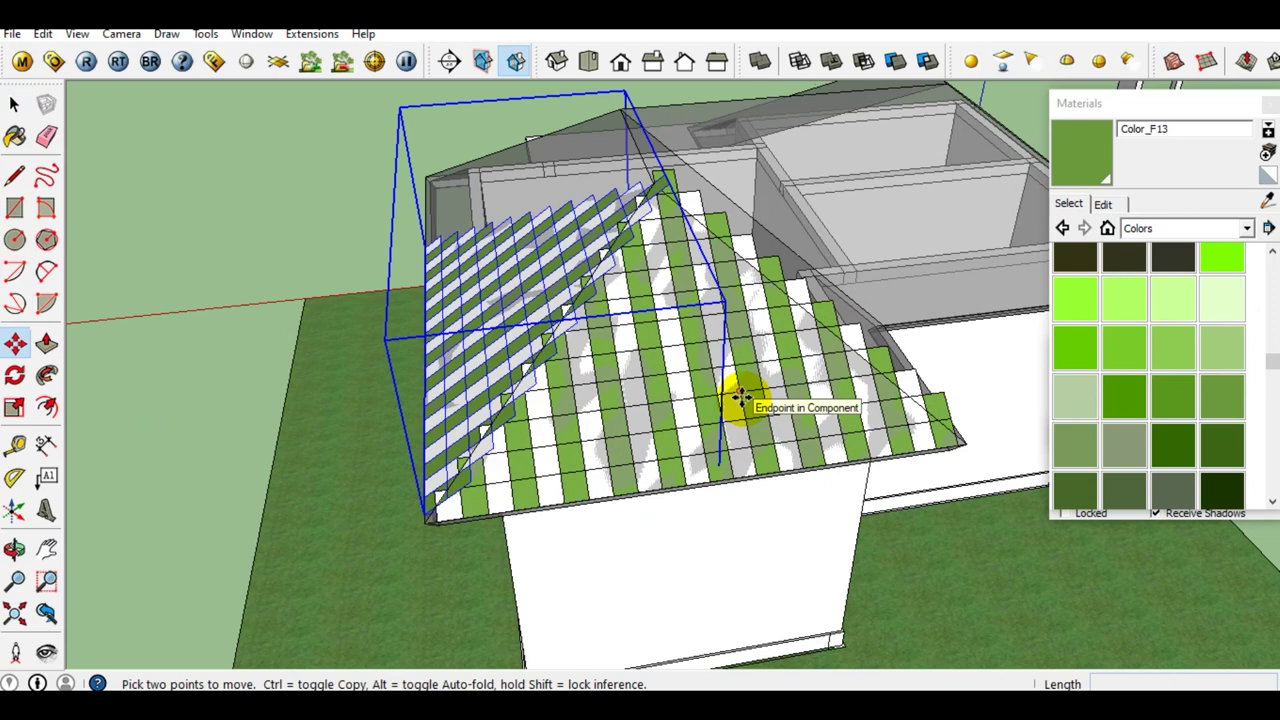
left_click(757, 403)
key("ctrl")
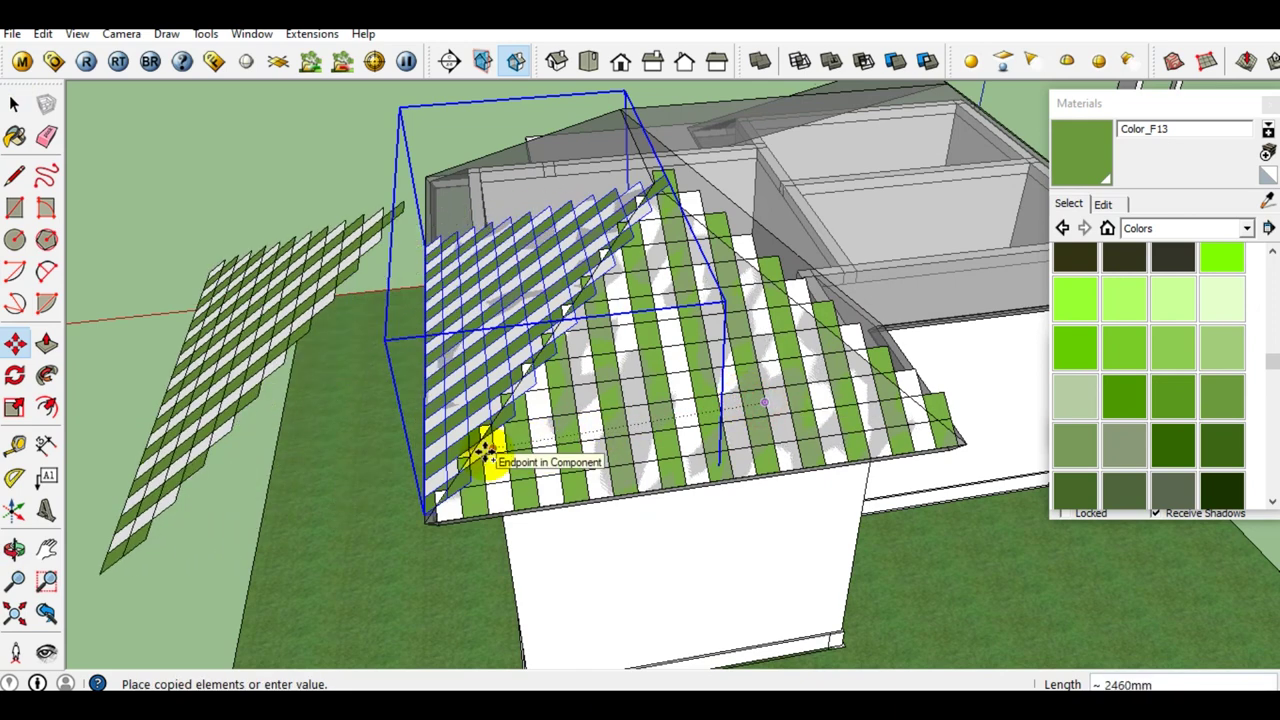
left_click(470, 445)
key("space")
Flip the spare lattice copy along the group's green axis.
right_click(221, 320)
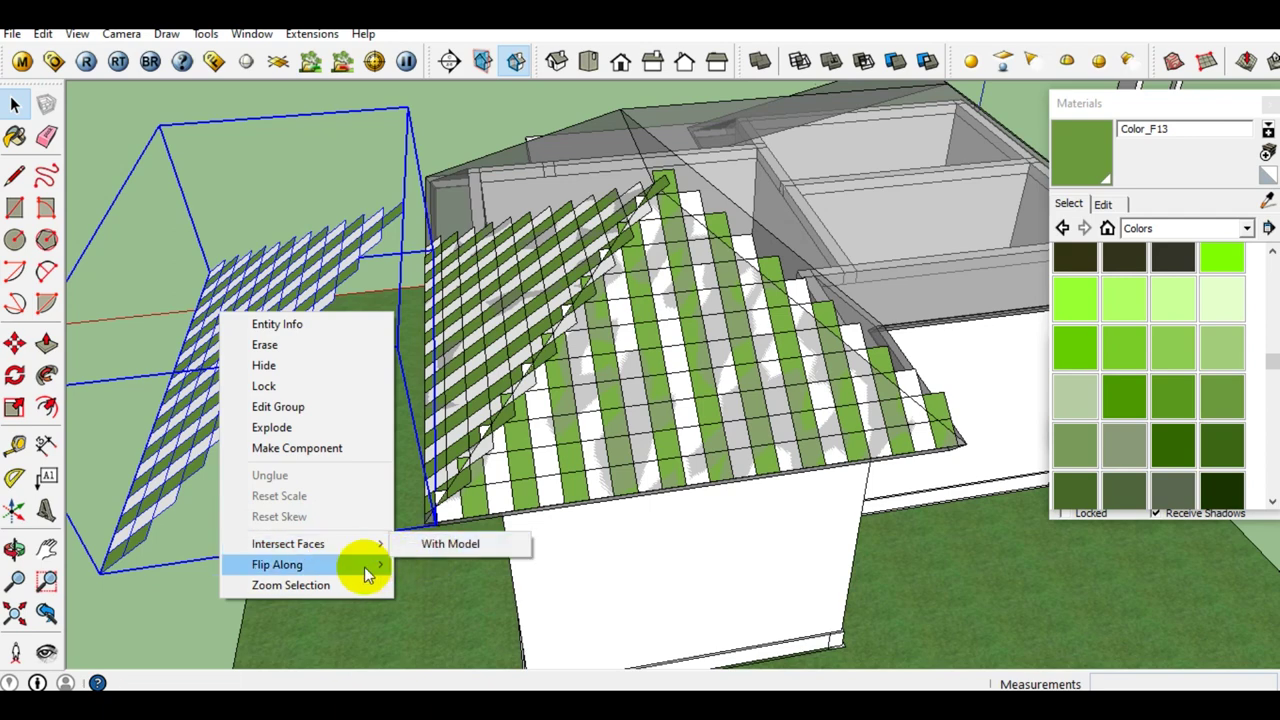
mouse_move(284, 619)
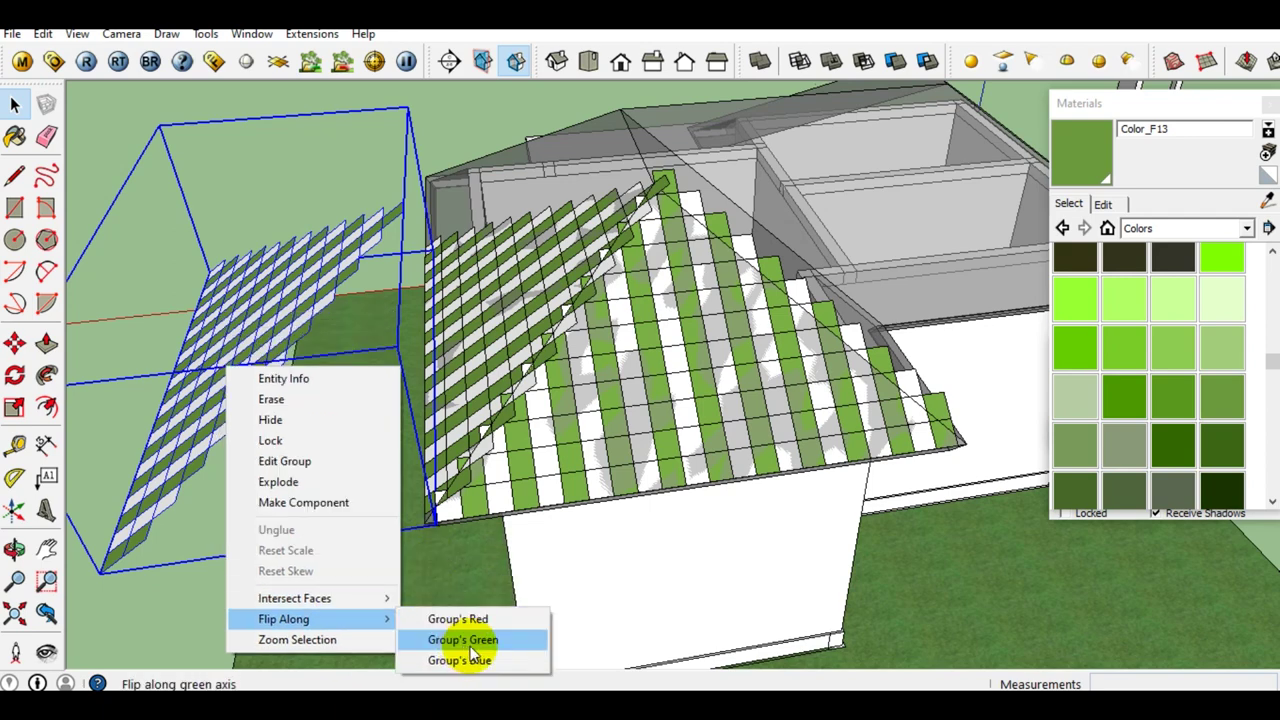
left_click(462, 640)
middle_click_drag(455, 519, 386, 443)
scroll(340, 425, "up", 3)
scroll(318, 412, "up", 2)
scroll(309, 414, "up", 2)
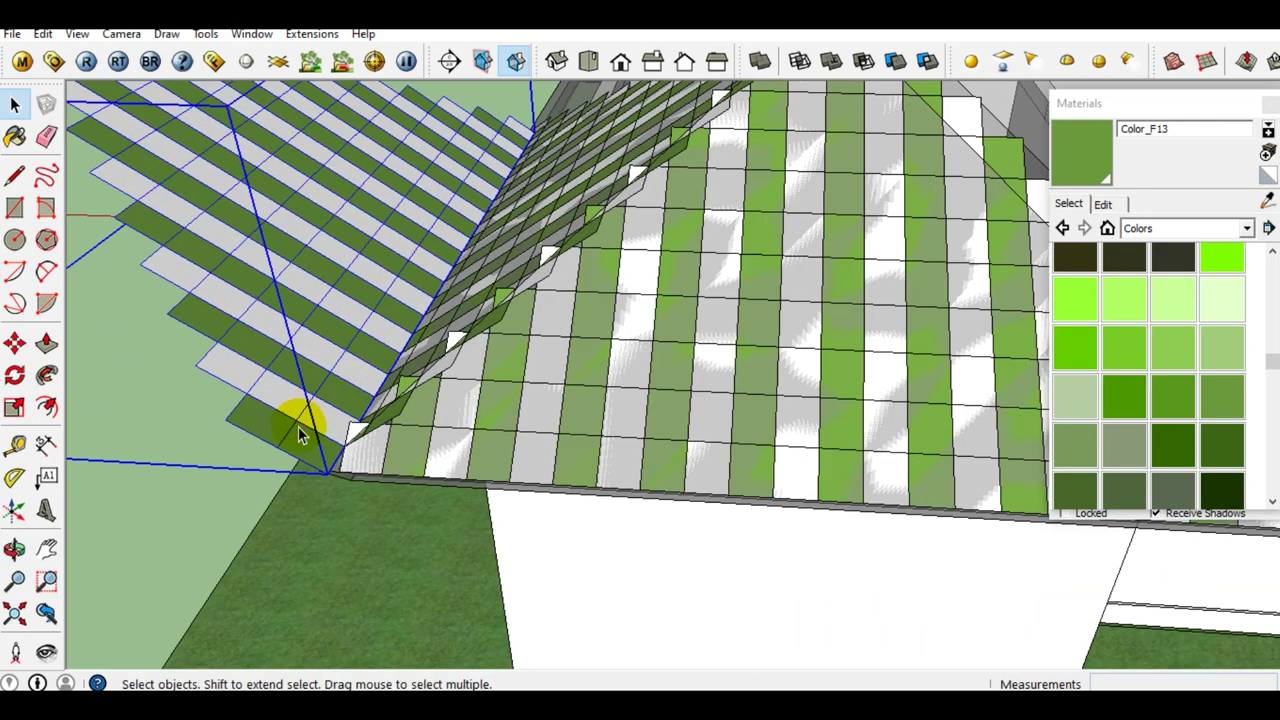
Move the flipped lattice copy by its corner onto the roof corner.
key("m")
scroll(296, 450, "up", 2)
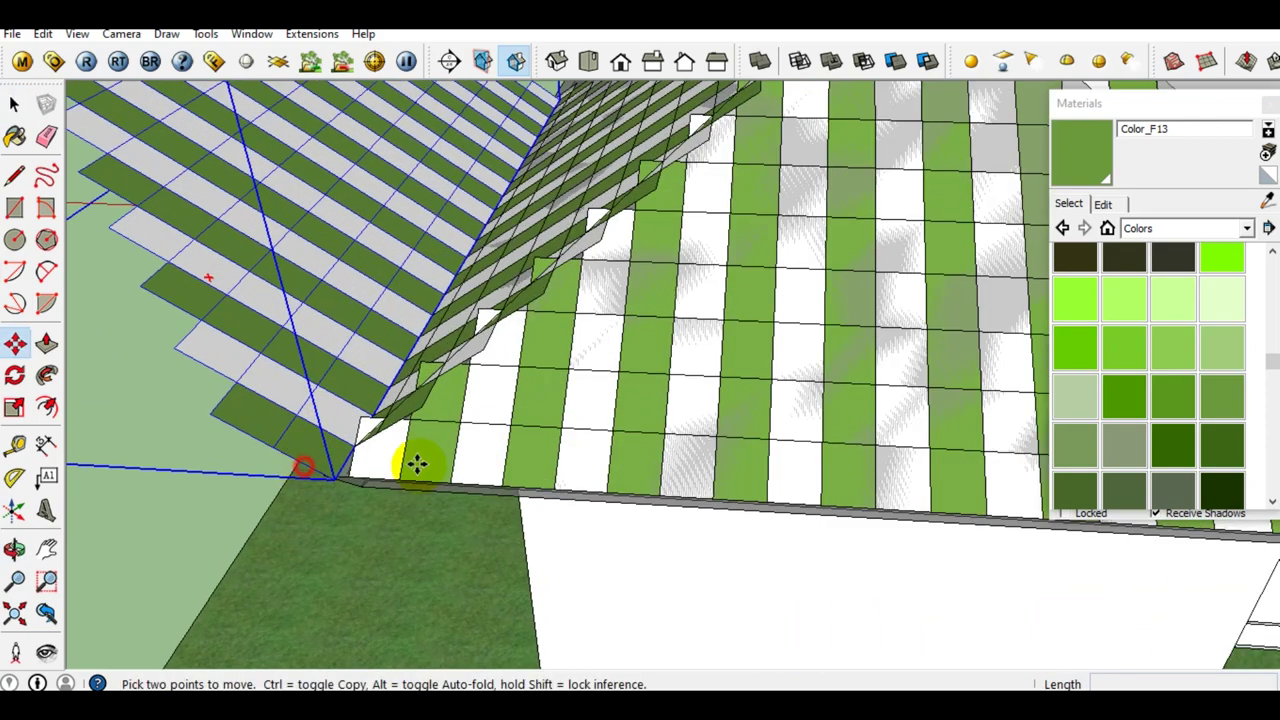
left_click(308, 465)
scroll(663, 423, "down", 3)
middle_click_drag(663, 423, 443, 449)
scroll(649, 494, "up", 3)
scroll(605, 549, "up", 2)
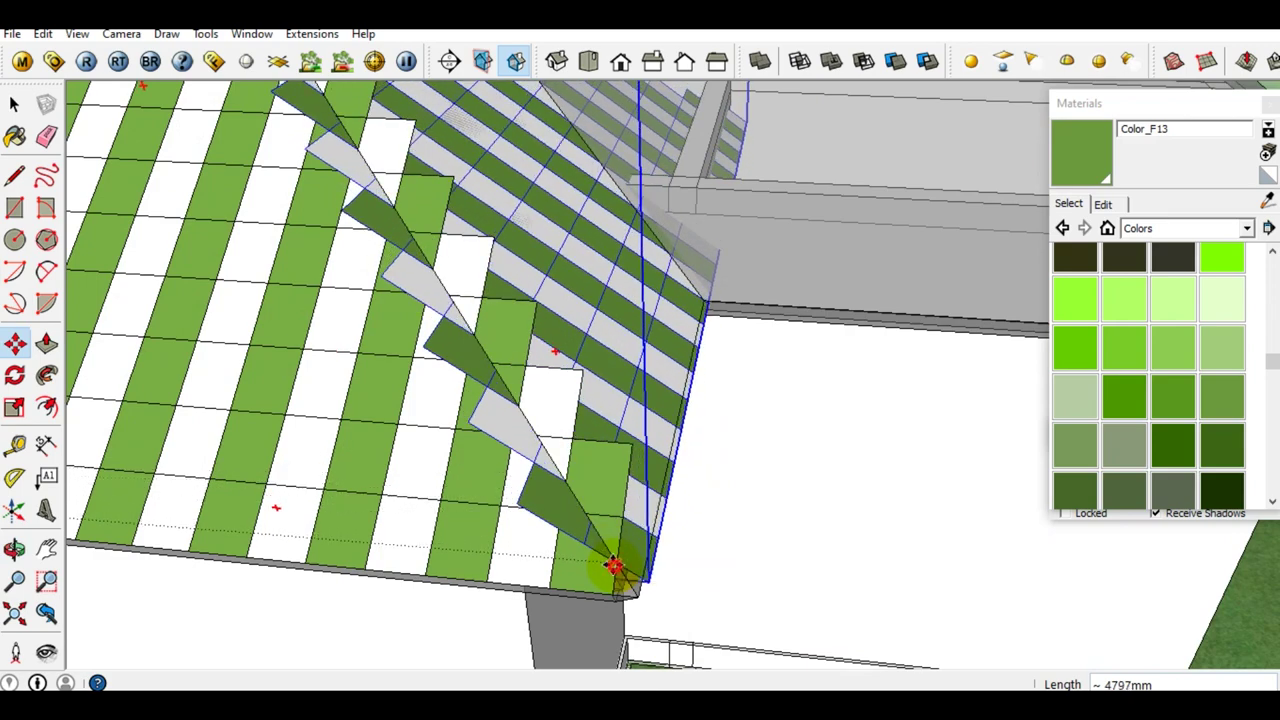
scroll(615, 565, "up", 2)
scroll(618, 563, "up", 2)
left_click(622, 562)
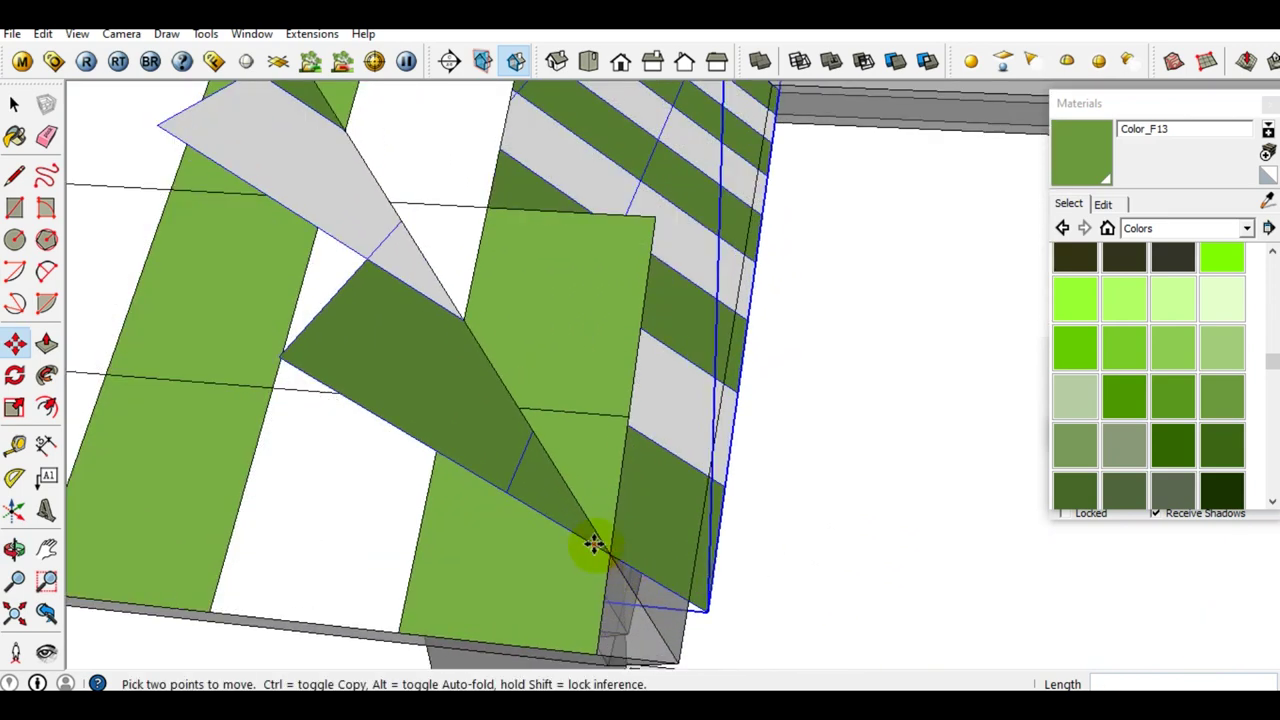
Offset the lattice copy 100mm and snap it against the roof edge.
left_click(594, 543)
type("100")
key("Return")
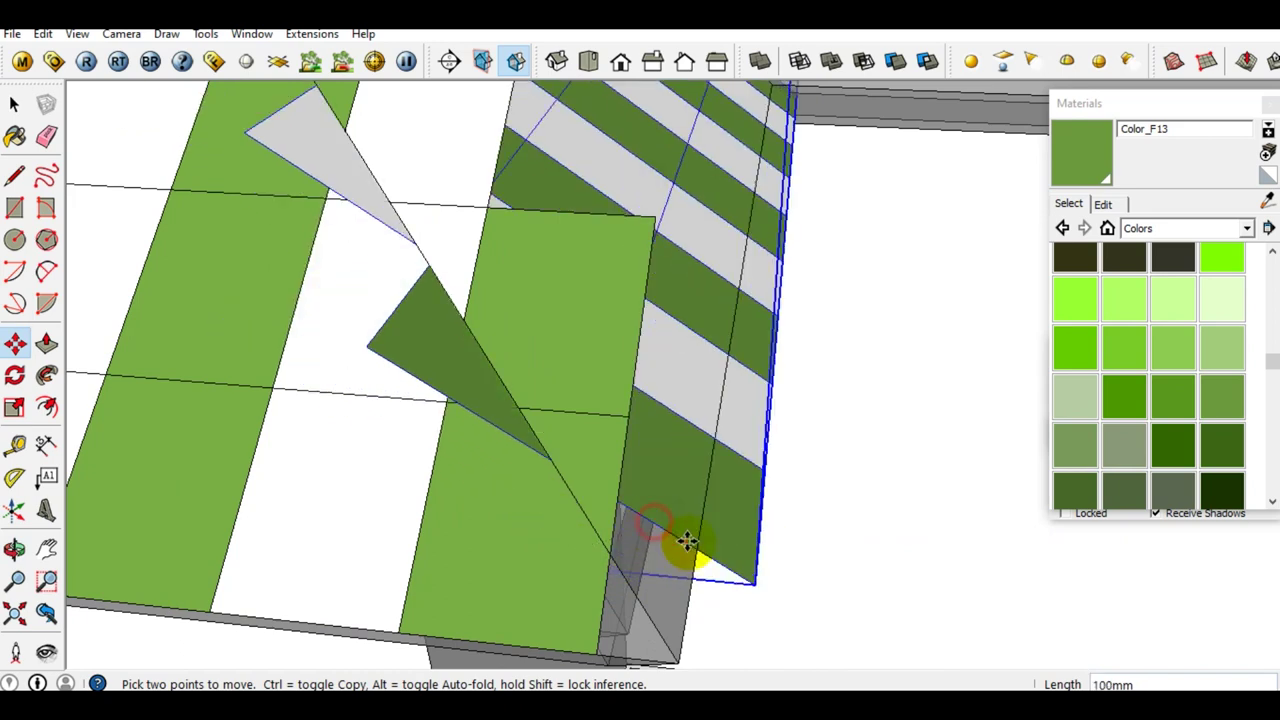
left_click(667, 530)
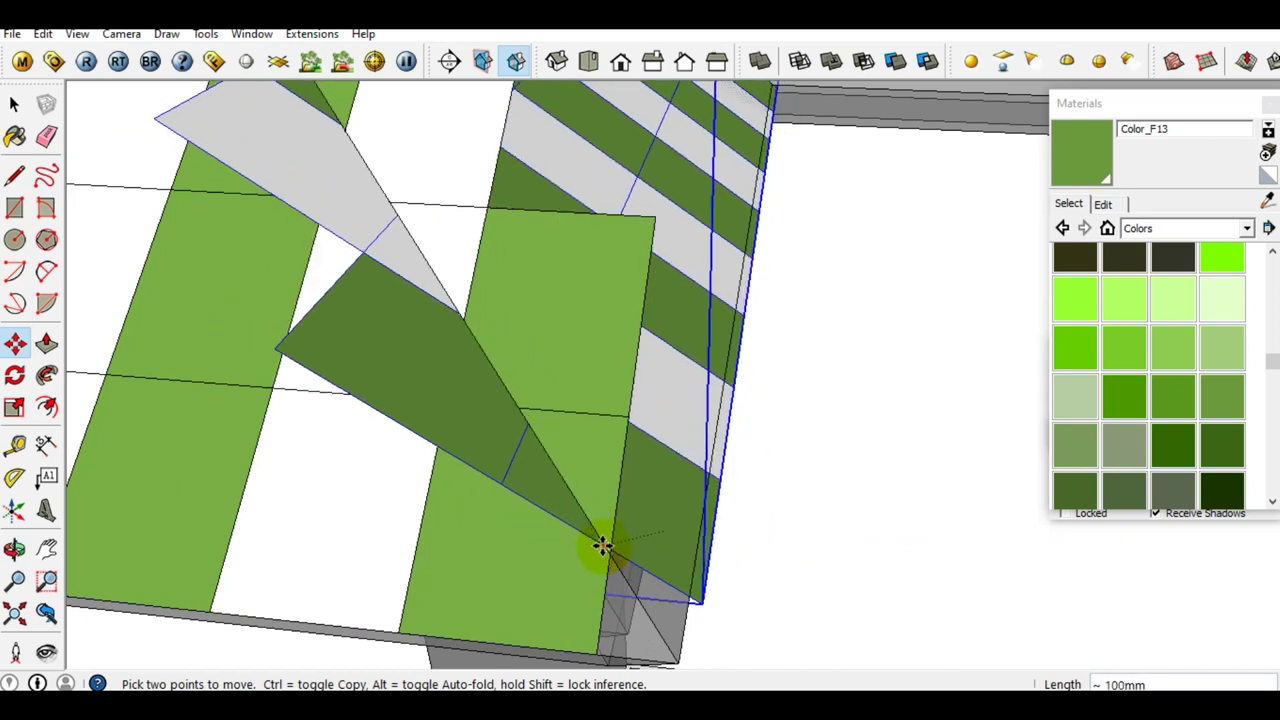
mouse_move(636, 572)
middle_mouse_down()
mouse_move(566, 534)
mouse_move(575, 545)
middle_mouse_up()
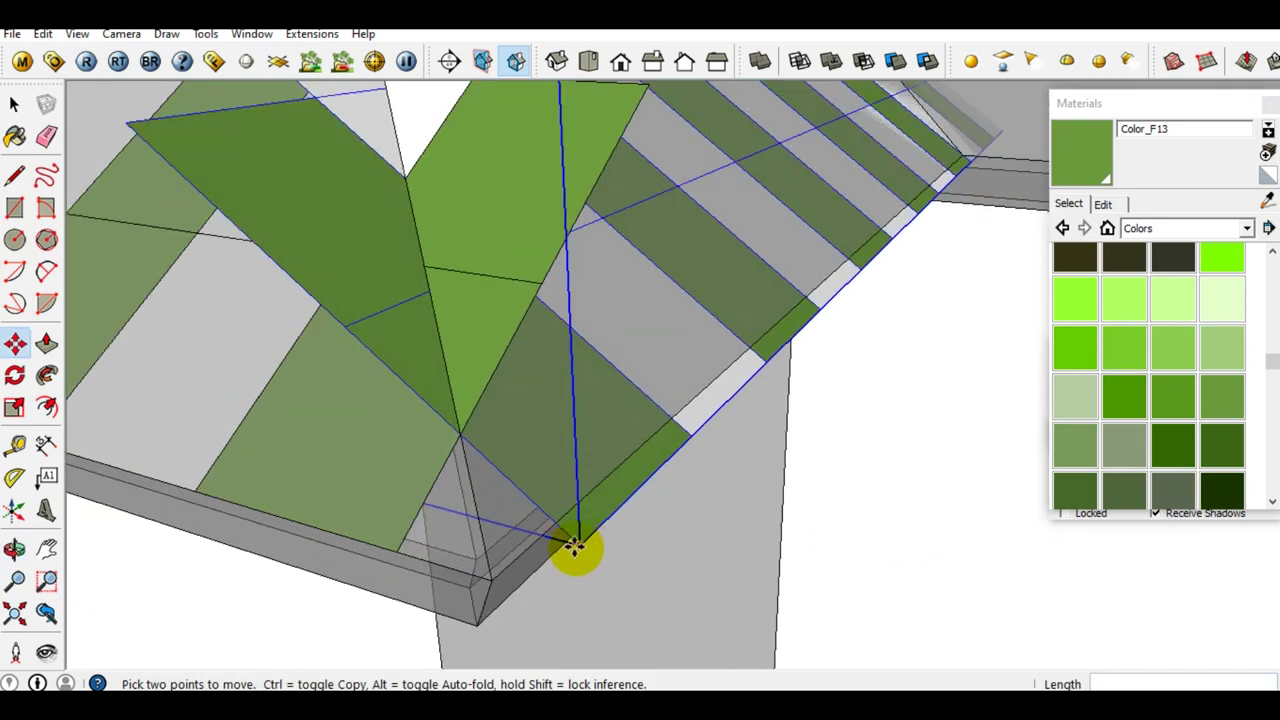
left_click(567, 540)
left_click(555, 517)
key("space")
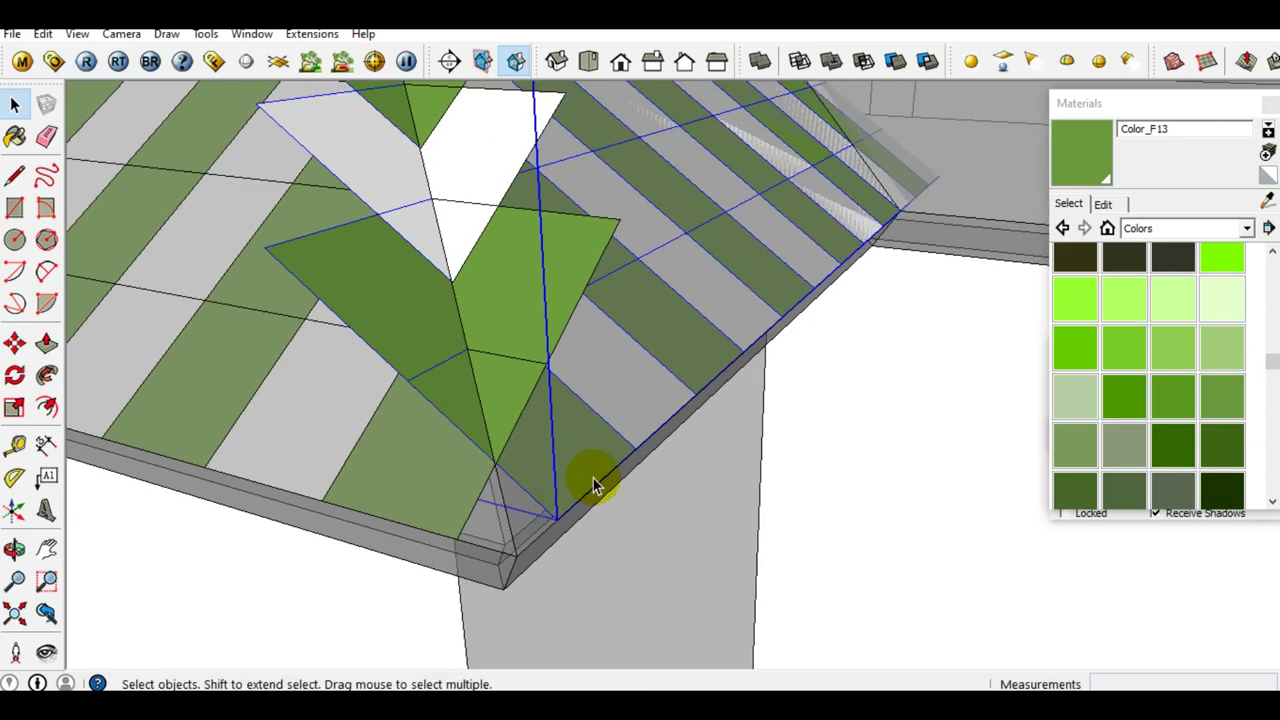
scroll(594, 486, "up", 2)
scroll(537, 451, "up", 2)
scroll(523, 477, "up", 2)
mouse_move(527, 487)
middle_mouse_down()
mouse_move(491, 403)
mouse_move(474, 440)
middle_mouse_up()
scroll(609, 460, "down", 3)
scroll(693, 448, "down", 2)
scroll(693, 448, "down", 3)
mouse_move(517, 371)
middle_mouse_down()
mouse_move(749, 517)
mouse_move(809, 251)
middle_mouse_up()
scroll(545, 345, "up", 2)
mouse_move(545, 345)
middle_mouse_down()
mouse_move(663, 351)
mouse_move(800, 386)
mouse_move(666, 400)
mouse_move(640, 300)
middle_mouse_up()
scroll(691, 409, "up", 2)
scroll(600, 362, "up", 2)
scroll(646, 385, "up", 3)
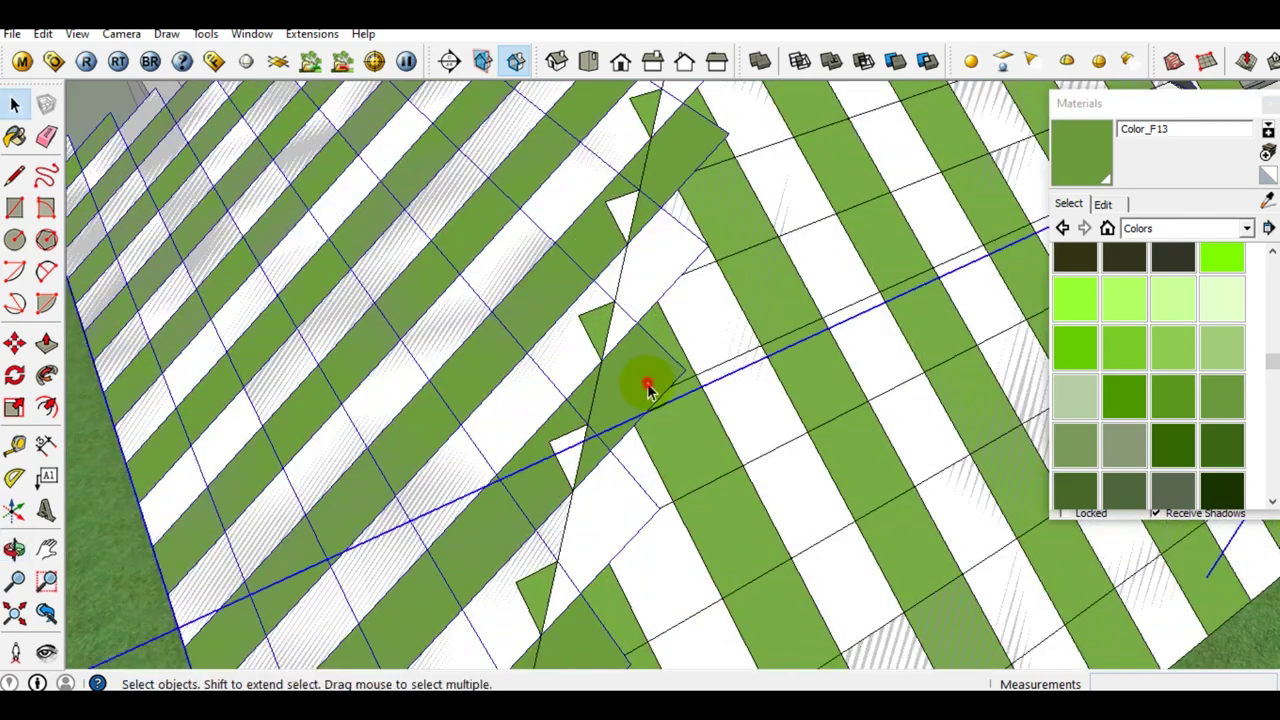
scroll(647, 388, "down", 2)
mouse_move(686, 343)
middle_mouse_down()
mouse_move(729, 380)
mouse_move(686, 314)
middle_mouse_up()
scroll(666, 443, "down", 2)
mouse_move(666, 443)
middle_mouse_down()
mouse_move(677, 409)
mouse_move(682, 425)
mouse_move(668, 305)
middle_mouse_up()
middle_click_drag(709, 233, 686, 286)
scroll(528, 228, "down", 3)
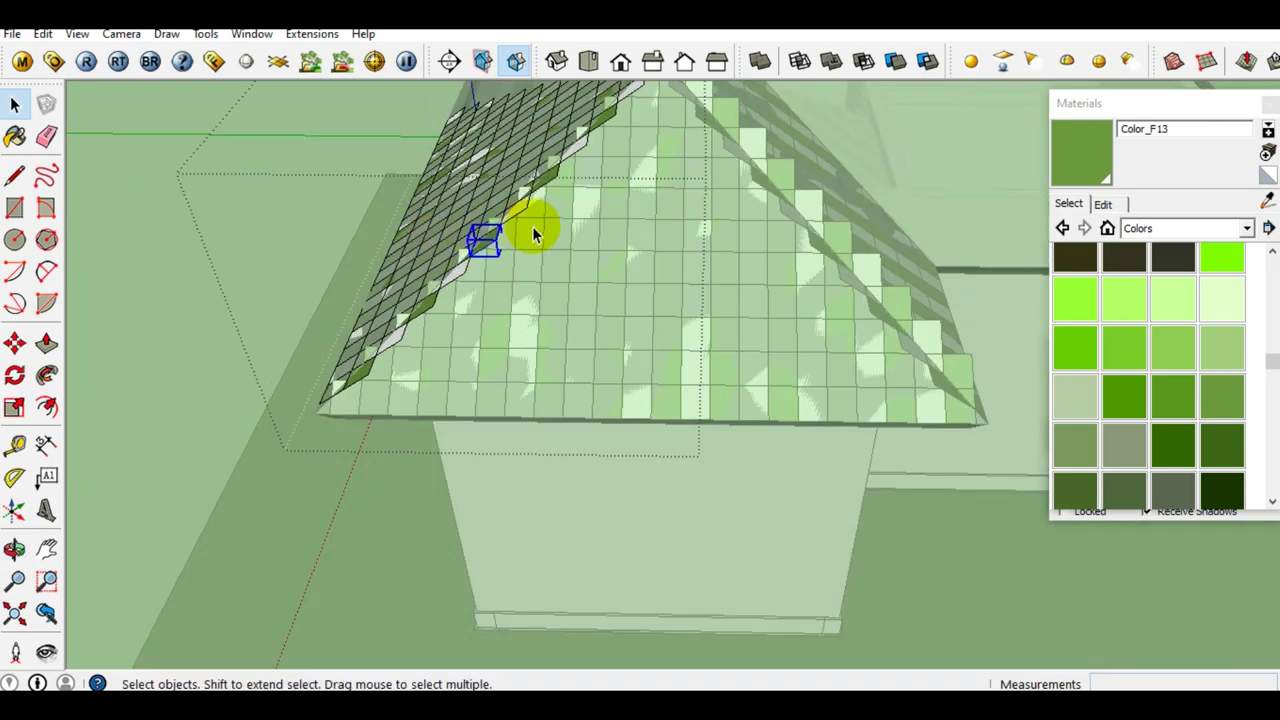
scroll(733, 336, "up", 3)
mouse_move(548, 305)
middle_mouse_down()
mouse_move(586, 471)
mouse_move(686, 434)
mouse_move(463, 366)
mouse_move(552, 420)
mouse_move(614, 400)
mouse_move(471, 414)
mouse_move(560, 408)
mouse_move(563, 380)
middle_mouse_up()
left_click(588, 398)
double_click(563, 380)
scroll(585, 400, "up", 2)
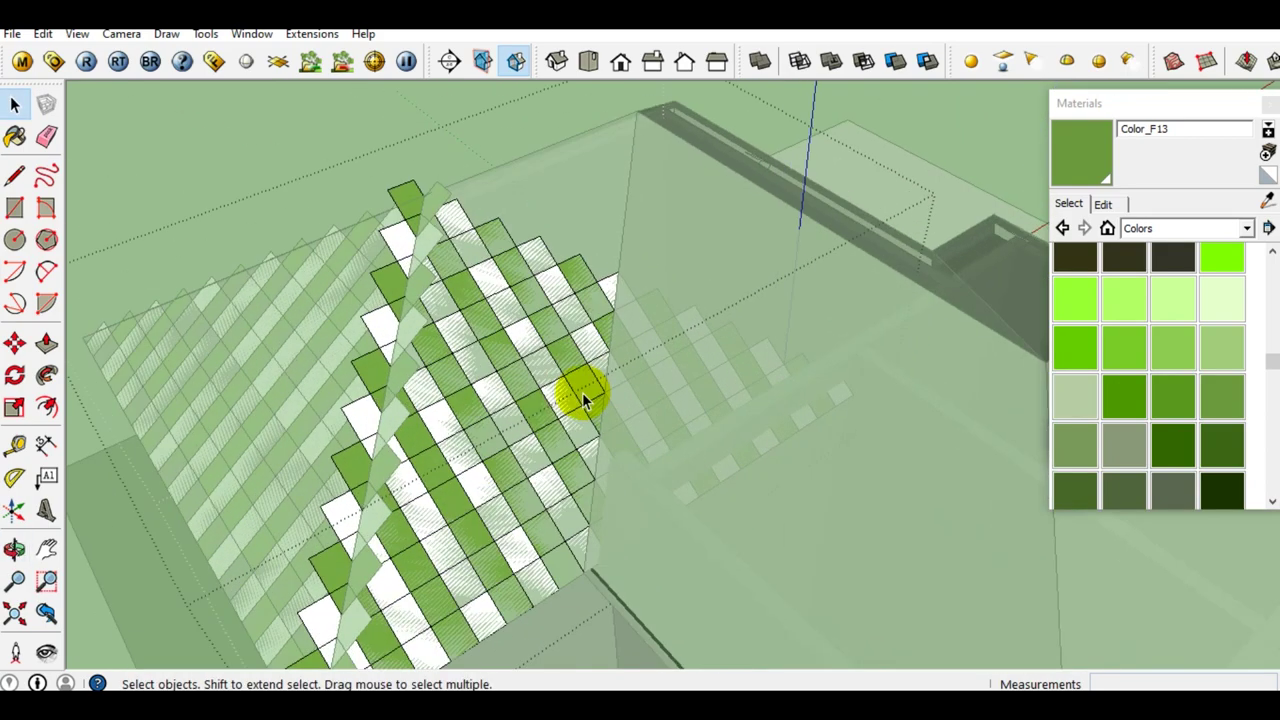
scroll(590, 398, "down", 2)
left_click(600, 395)
middle_click_drag(600, 395, 600, 400)
scroll(610, 390, "up", 2)
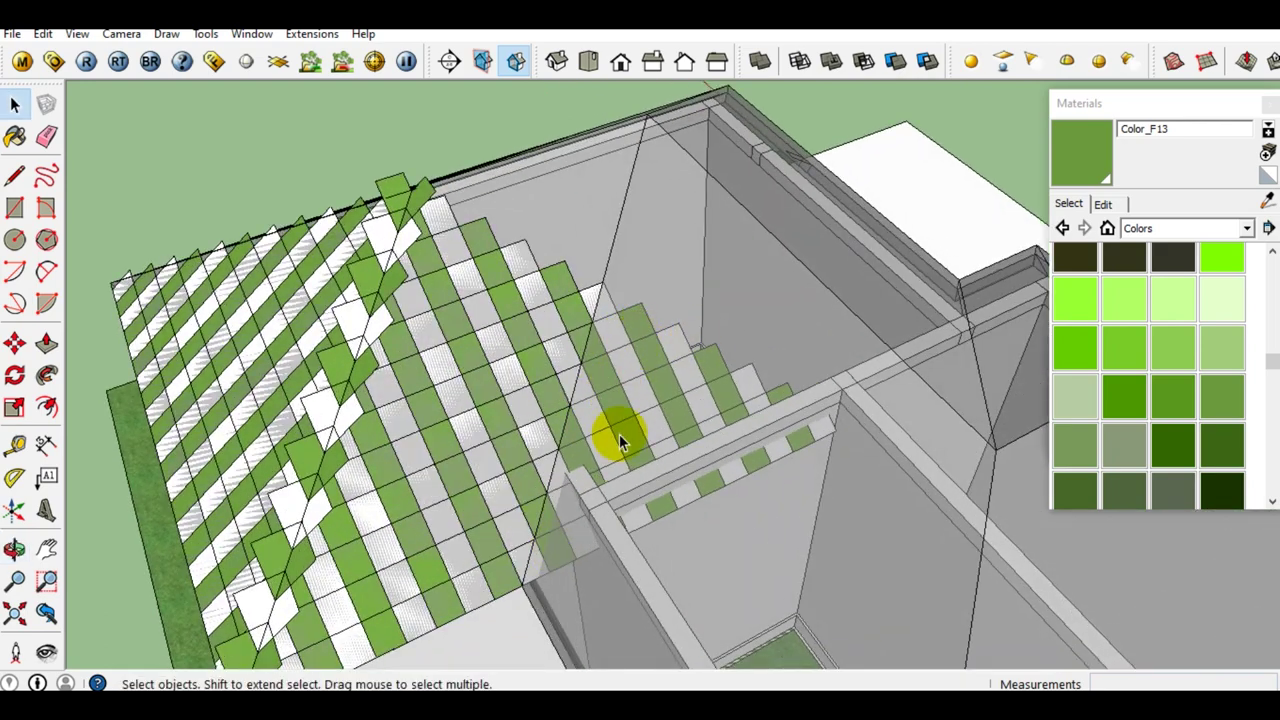
mouse_move(616, 390)
middle_mouse_down()
mouse_move(514, 396)
mouse_move(689, 447)
middle_mouse_up()
double_click(520, 398)
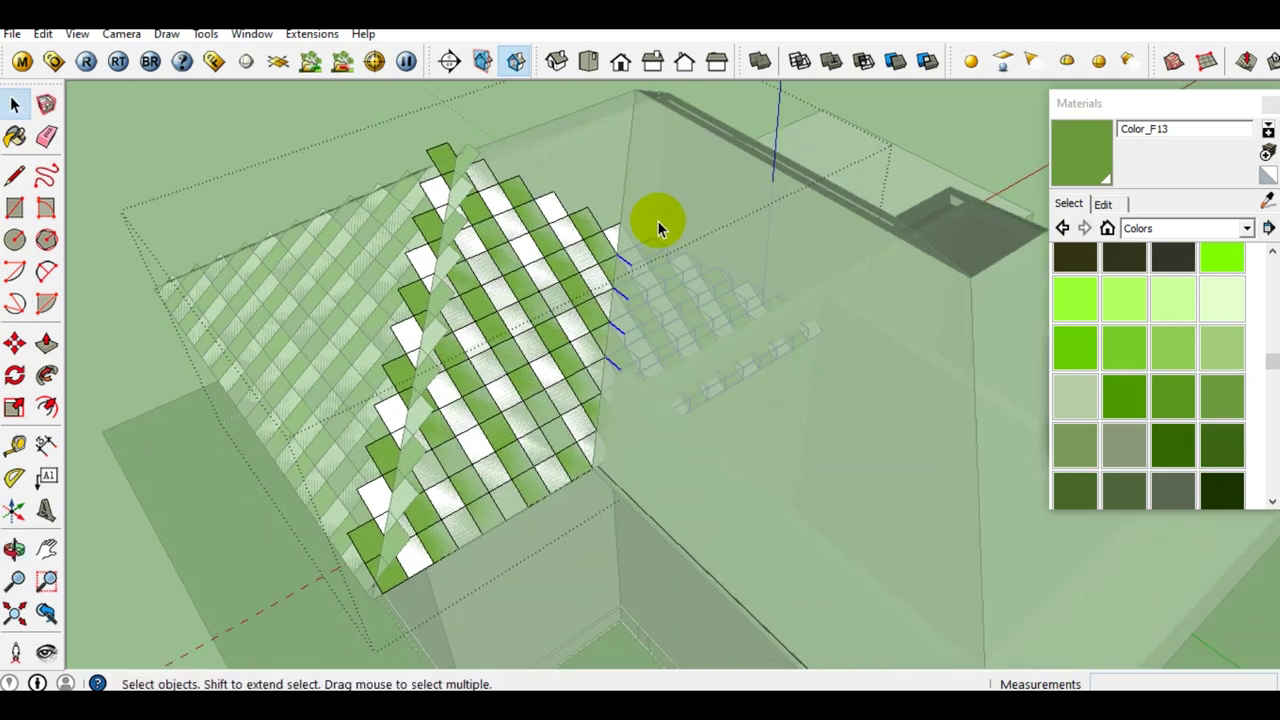
middle_click_drag(657, 222, 745, 290)
key("Delete")
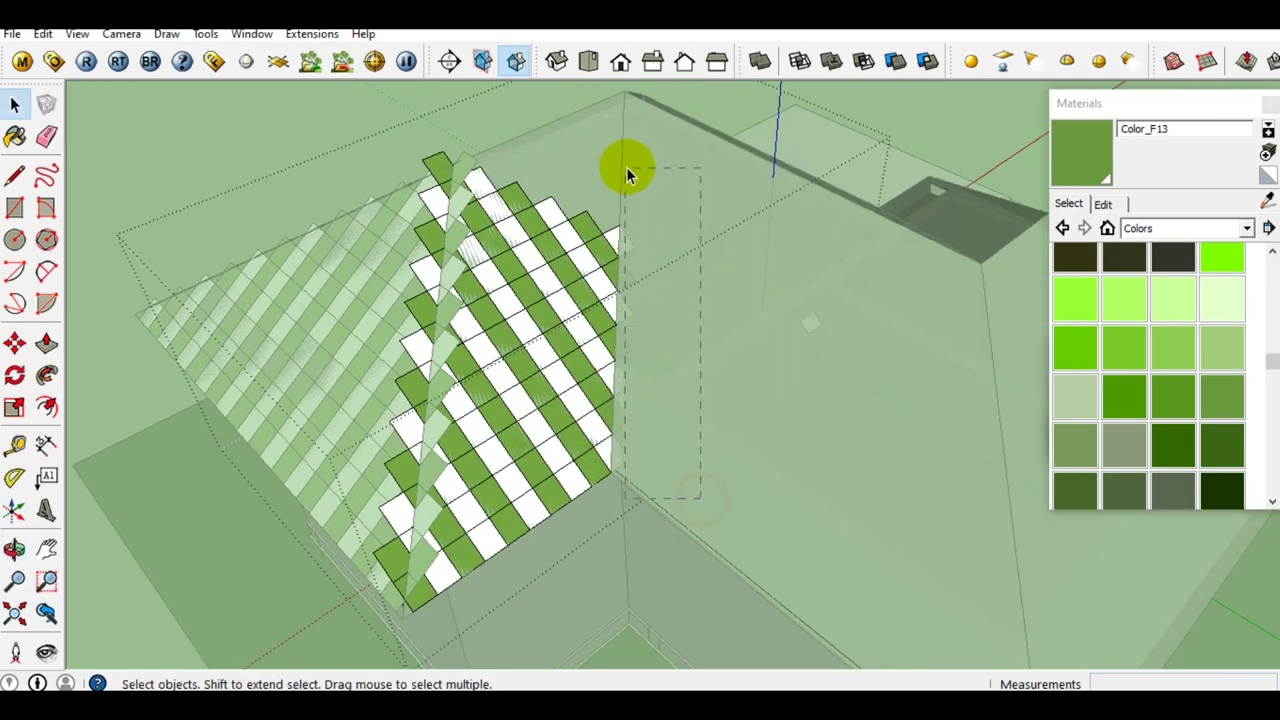
key("ctrl+z")
middle_click_drag(591, 217, 700, 258)
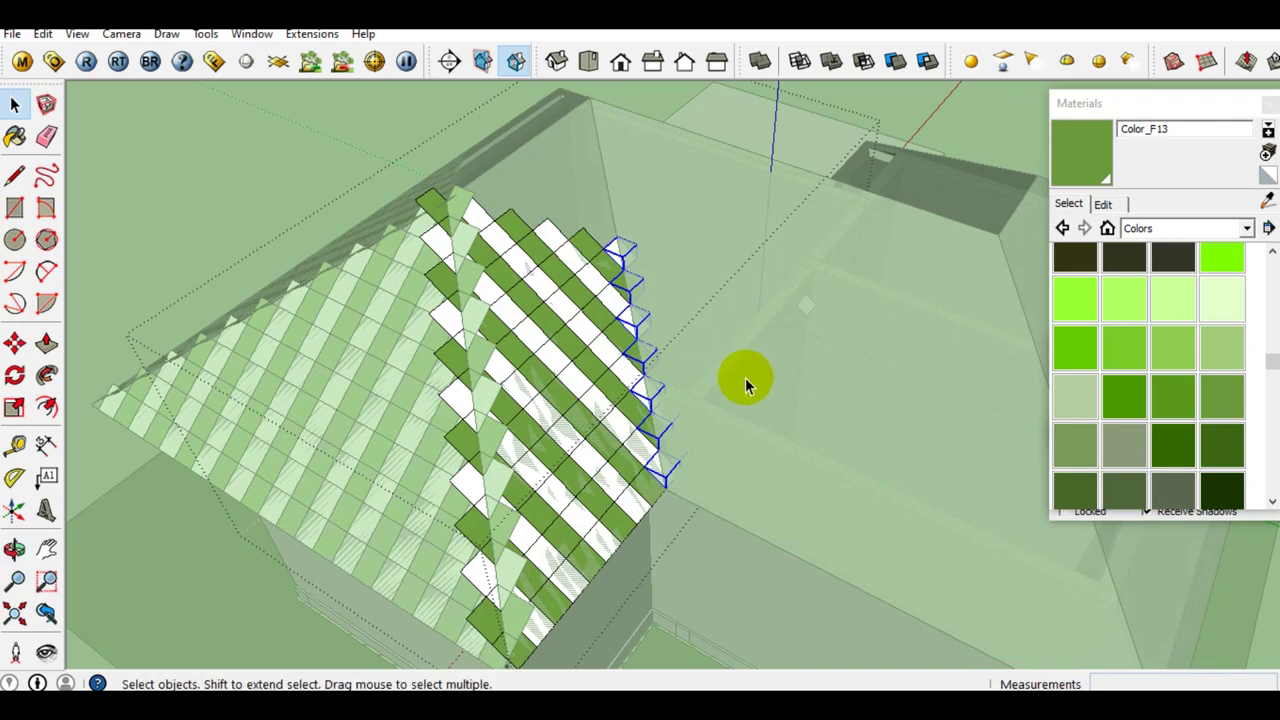
scroll(745, 385, "up", 2)
middle_click_drag(637, 440, 491, 451)
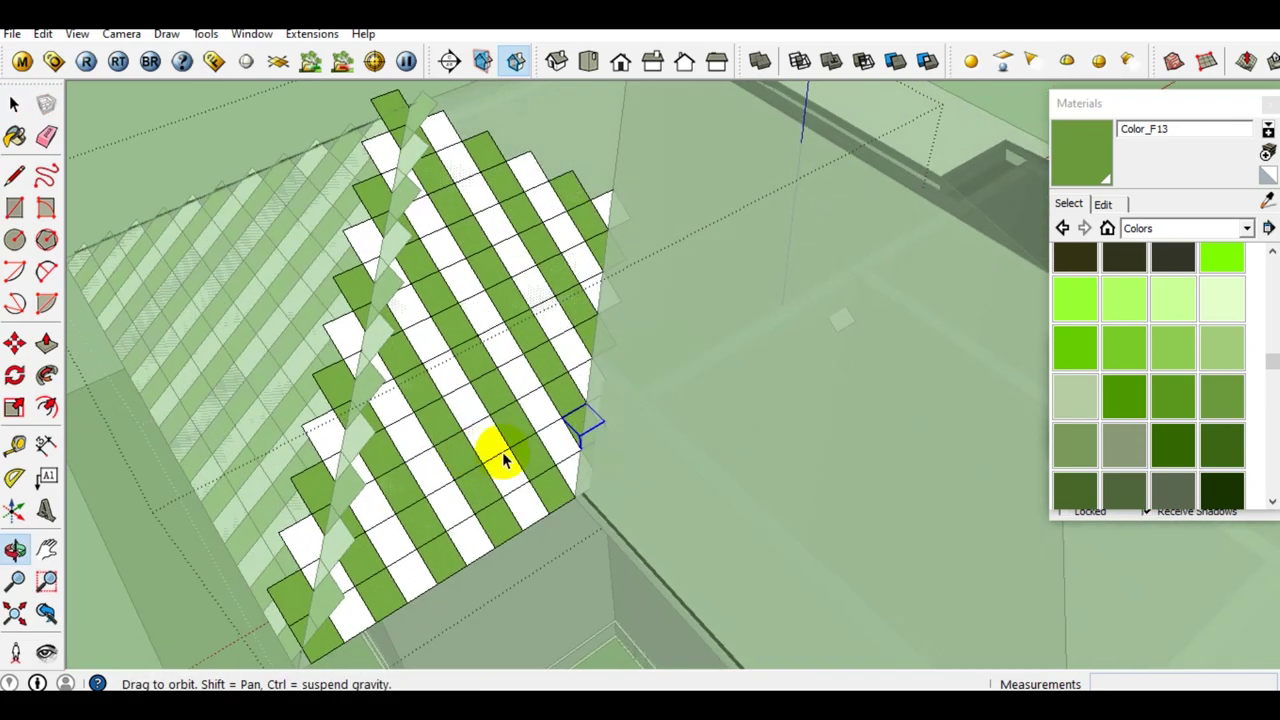
scroll(557, 386, "down", 3)
mouse_move(557, 386)
middle_mouse_down()
mouse_move(620, 330)
mouse_move(400, 323)
mouse_move(523, 394)
mouse_move(520, 343)
middle_mouse_up()
scroll(617, 330, "down", 3)
scroll(625, 370, "up", 3)
middle_click_drag(632, 402, 733, 340)
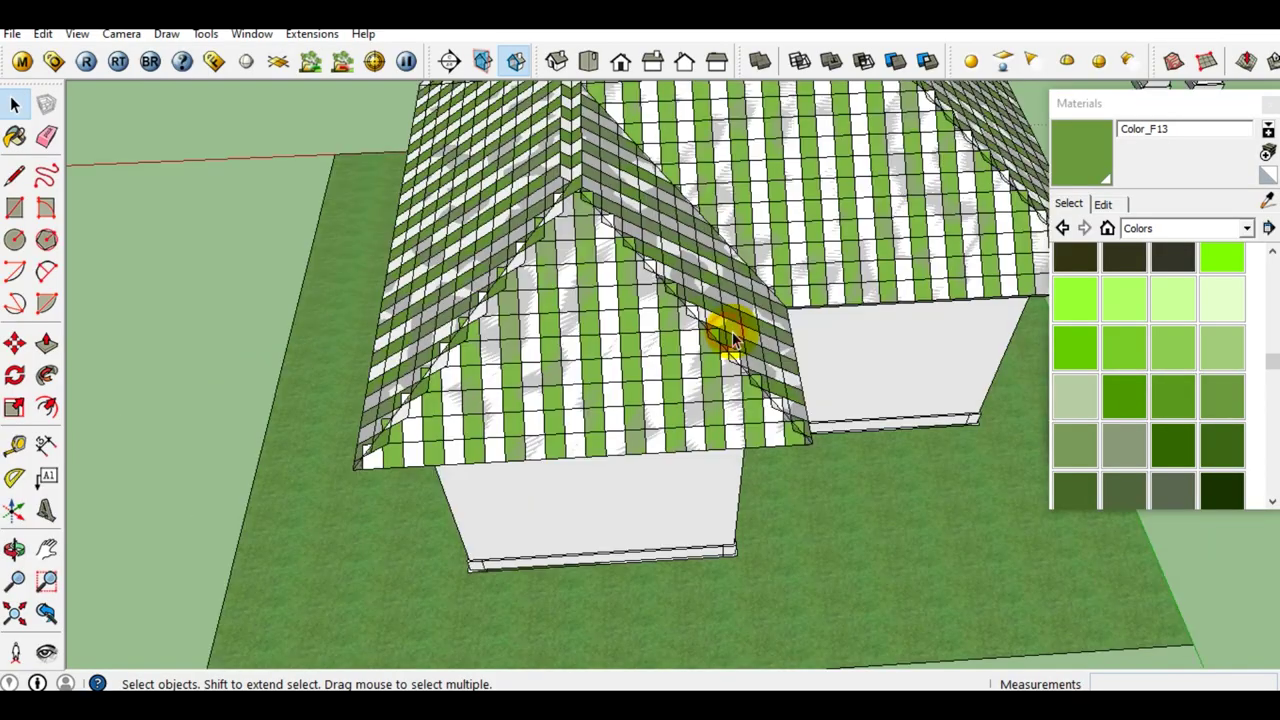
scroll(706, 289, "down", 3)
mouse_move(706, 289)
middle_mouse_down()
mouse_move(714, 406)
mouse_move(651, 363)
mouse_move(794, 343)
middle_mouse_up()
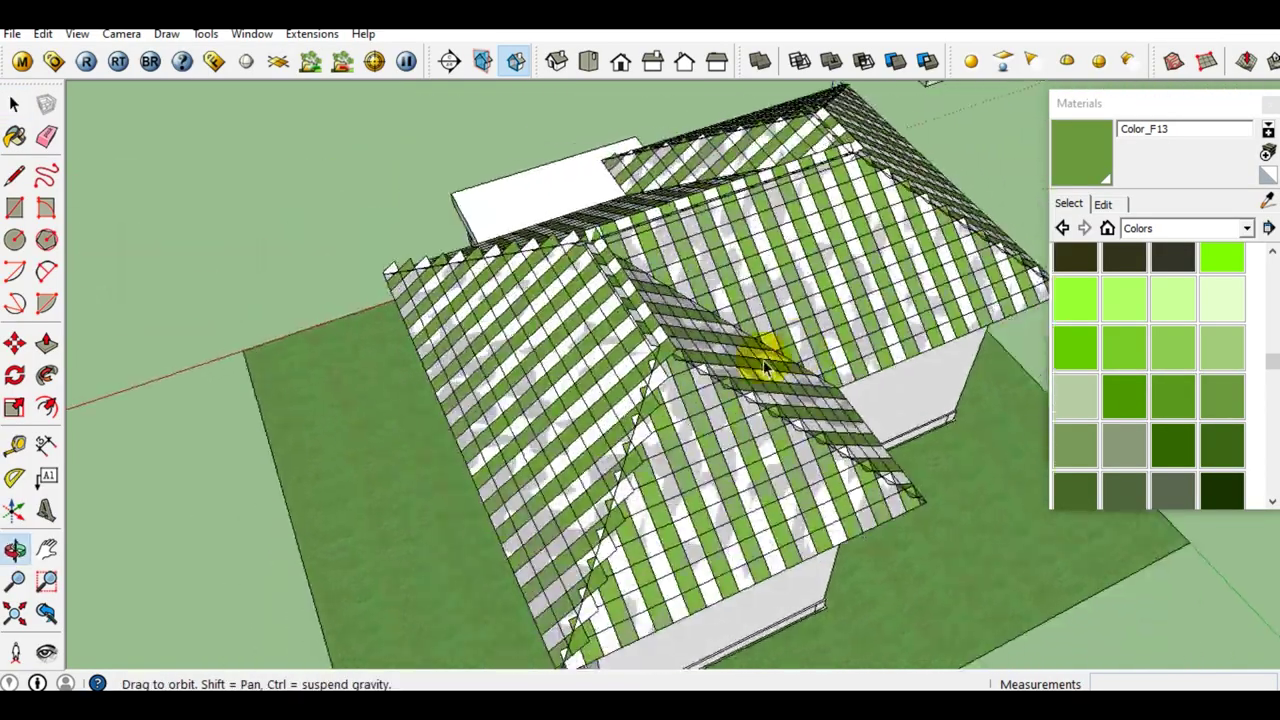
scroll(577, 360, "up", 3)
mouse_move(577, 360)
middle_mouse_down()
mouse_move(800, 354)
mouse_move(729, 386)
mouse_move(523, 349)
mouse_move(670, 360)
mouse_move(271, 349)
mouse_move(491, 366)
mouse_move(766, 326)
mouse_move(768, 298)
mouse_move(378, 423)
middle_mouse_up()
scroll(332, 371, "up", 2)
mouse_move(486, 400)
middle_mouse_down()
mouse_move(650, 415)
mouse_move(614, 420)
middle_mouse_up()
left_click(43, 33)
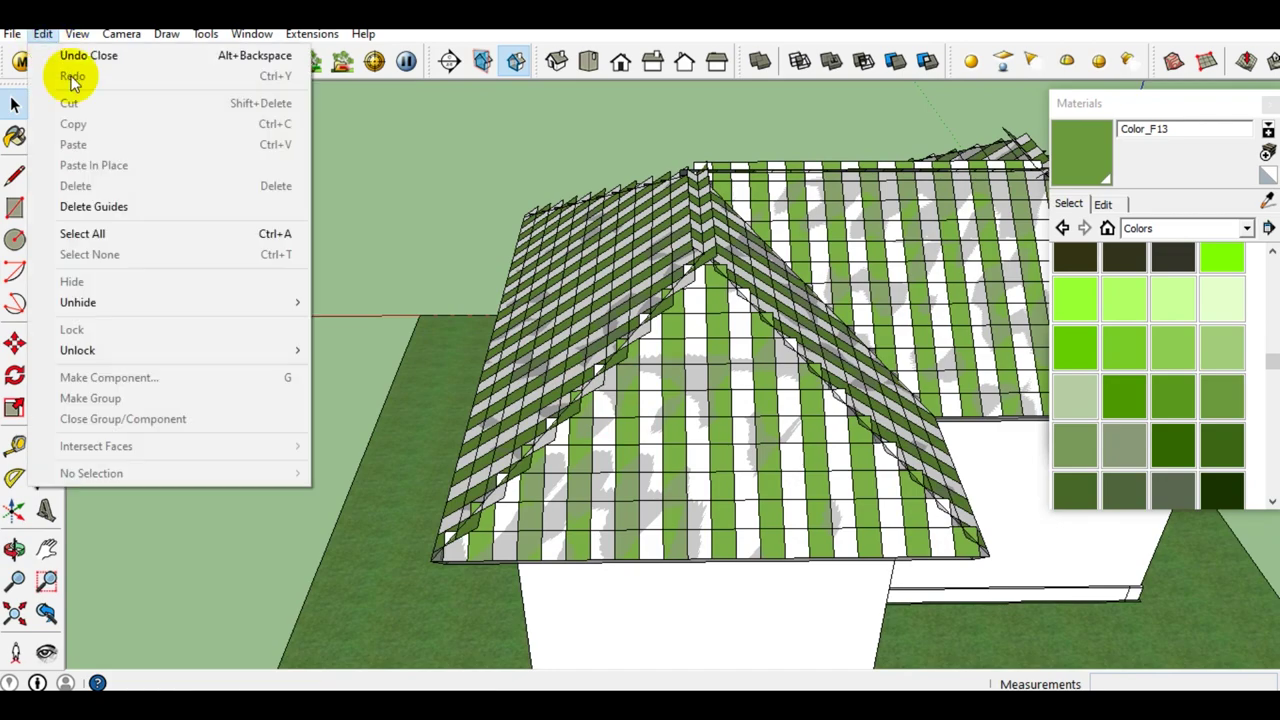
Unhide all hidden geometry, then select the roof group and zoom in on it.
mouse_move(78, 302)
left_click(348, 343)
mouse_move(654, 434)
middle_mouse_down()
mouse_move(480, 429)
mouse_move(738, 420)
mouse_move(829, 529)
mouse_move(749, 471)
mouse_move(722, 480)
mouse_move(606, 449)
mouse_move(551, 500)
mouse_move(547, 468)
mouse_move(491, 471)
mouse_move(563, 451)
mouse_move(543, 449)
mouse_move(550, 497)
middle_mouse_up()
left_click(491, 471)
scroll(548, 497, "up", 2)
scroll(550, 497, "up", 2)
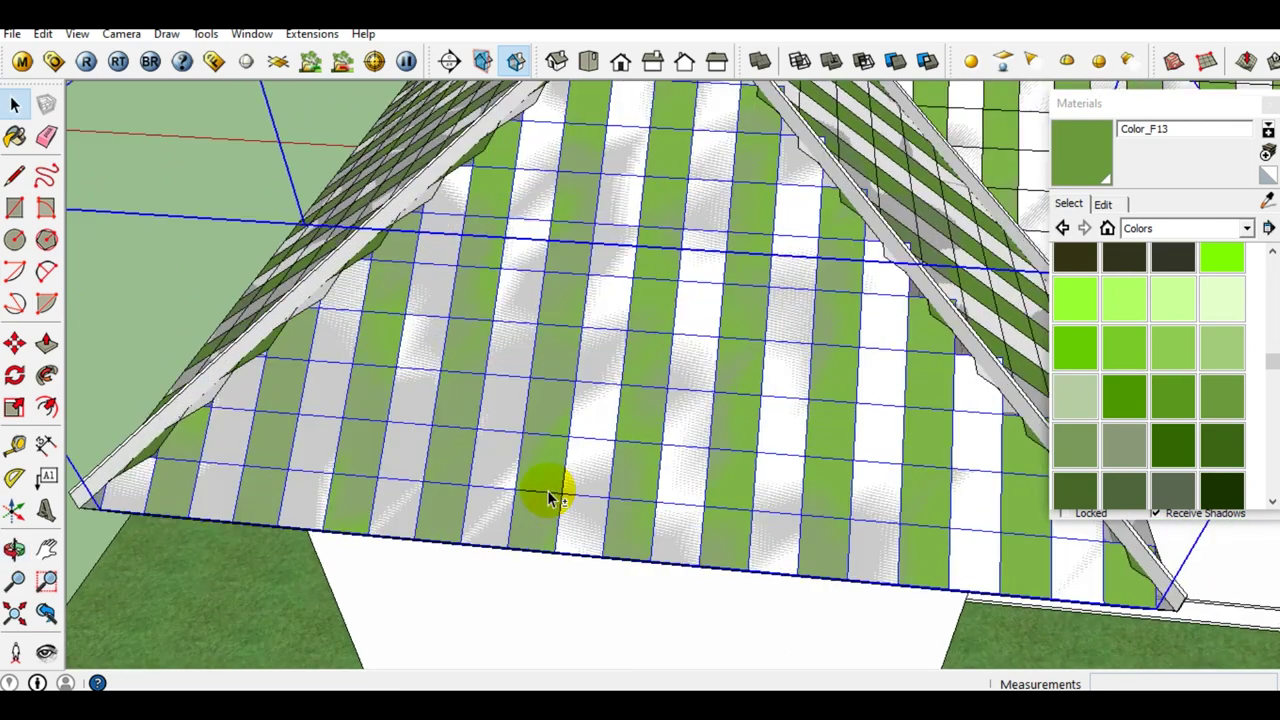
Copy two adjacent roof tiles and set the copy on the grass beside the house.
mouse_move(551, 472)
middle_mouse_down()
mouse_move(563, 486)
mouse_move(551, 486)
mouse_move(556, 535)
mouse_move(548, 499)
middle_mouse_up()
left_click(551, 486)
left_click(548, 485, "shift")
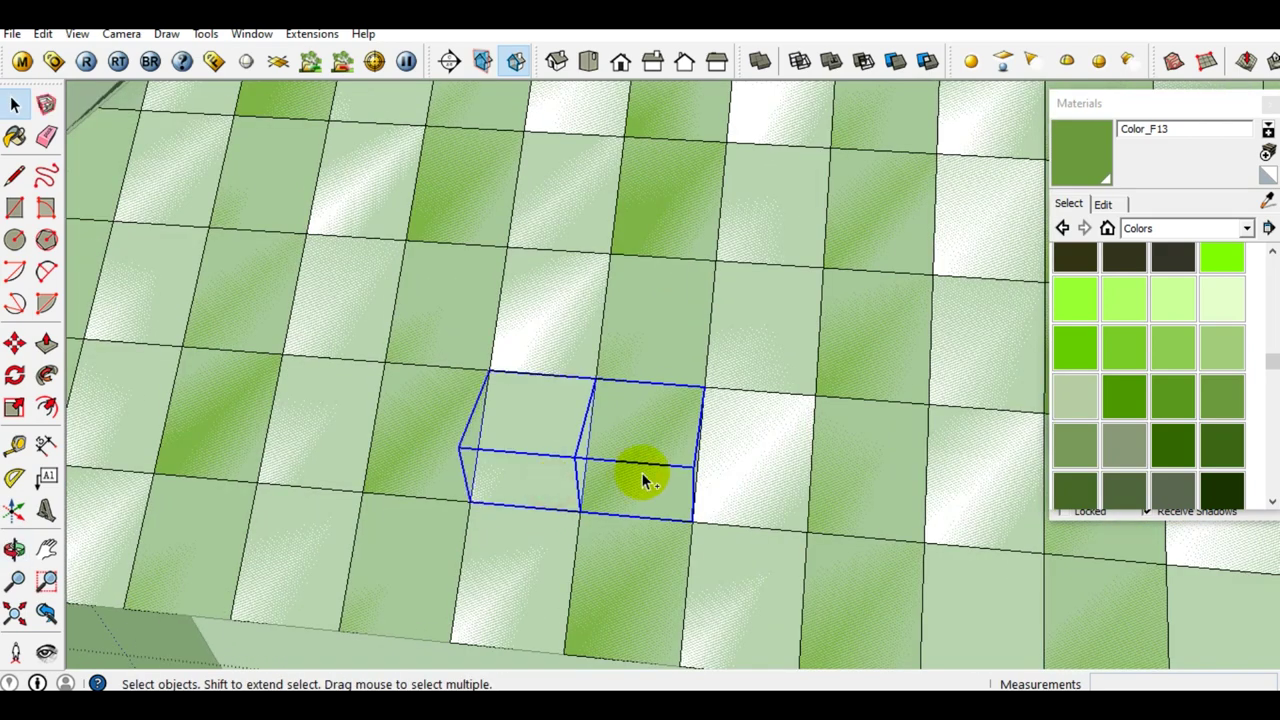
middle_click_drag(644, 481, 540, 485)
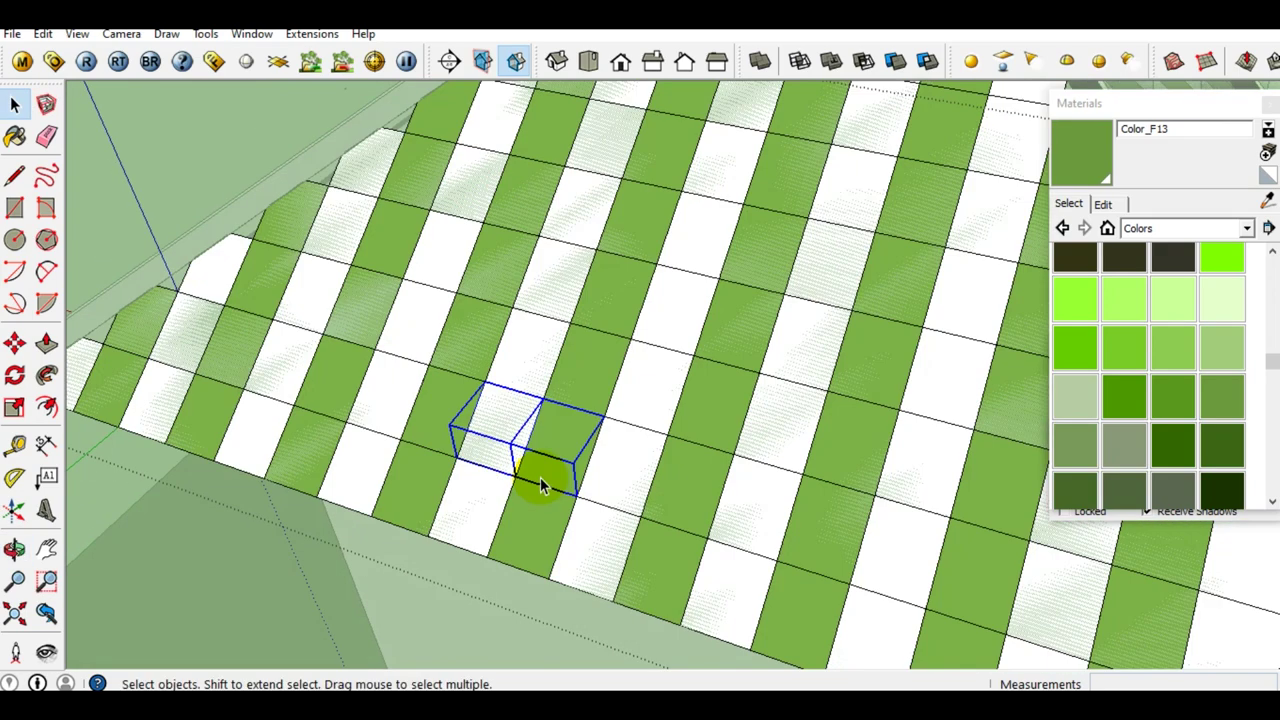
scroll(540, 477, "down", 5)
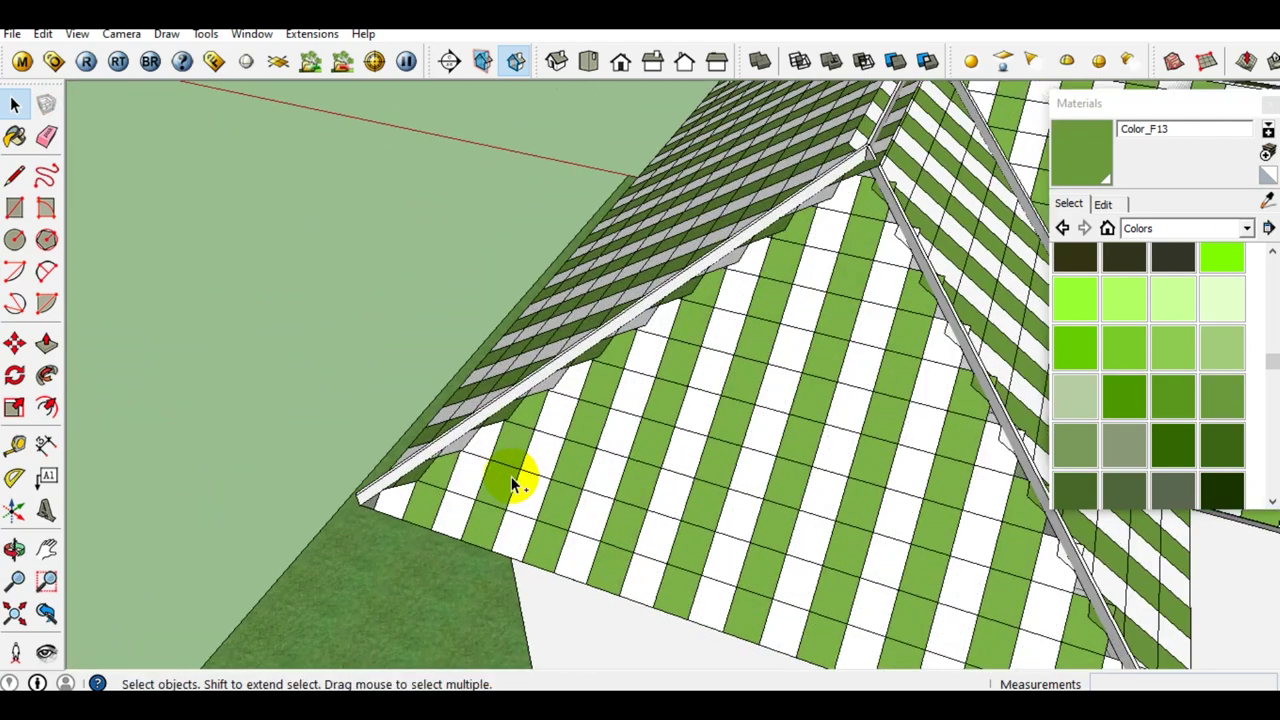
left_click(415, 494)
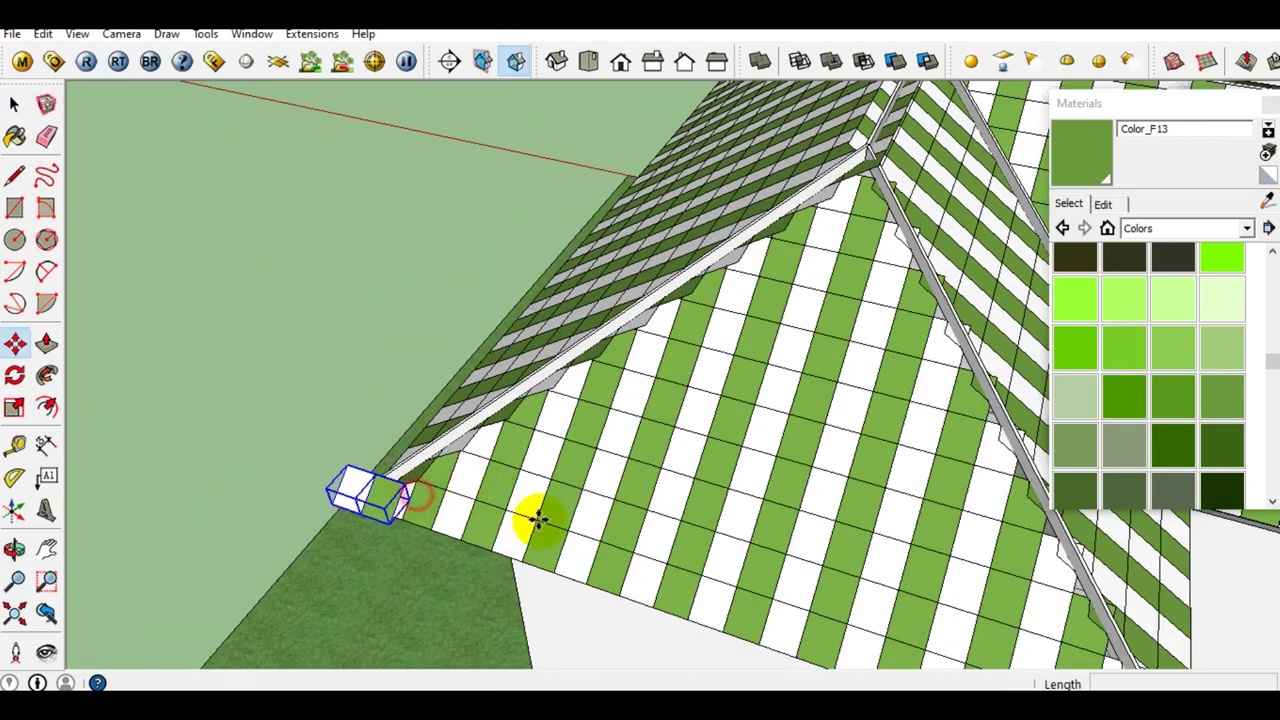
left_click(503, 514)
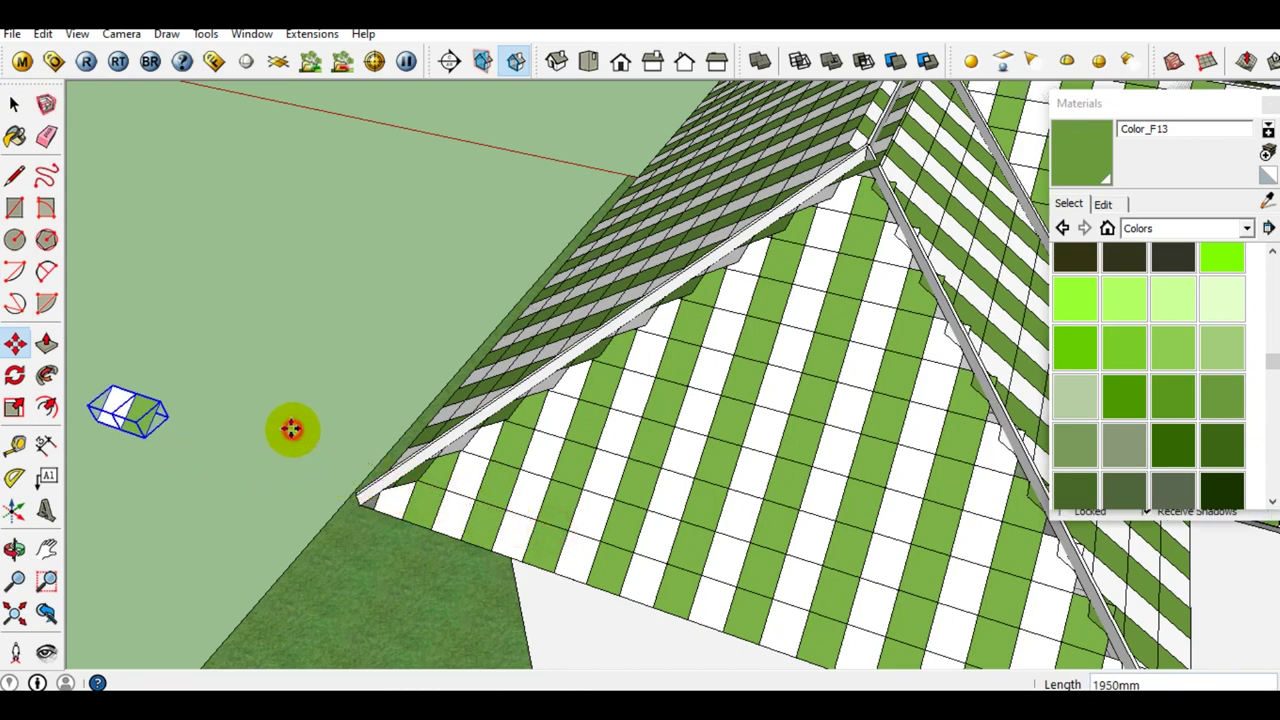
key("space")
mouse_move(386, 471)
middle_mouse_down()
mouse_move(457, 500)
mouse_move(728, 500)
middle_mouse_up()
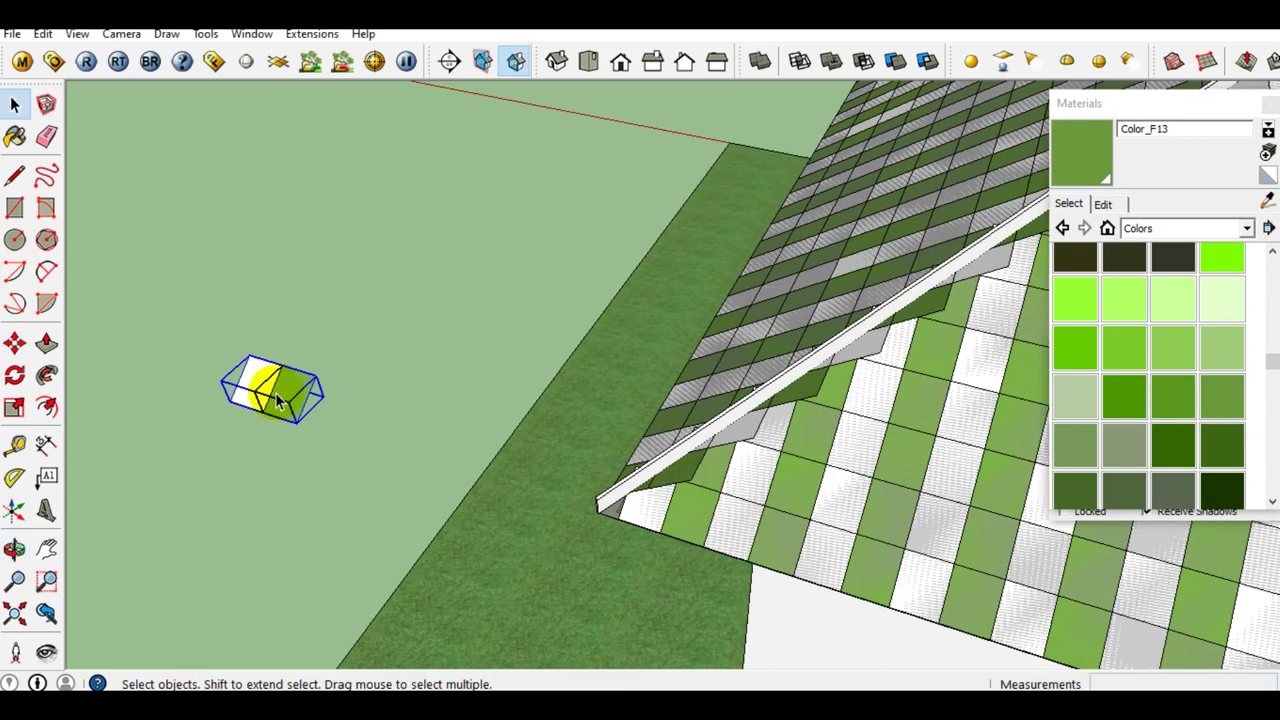
mouse_move(240, 400)
middle_mouse_down()
mouse_move(400, 386)
mouse_move(306, 533)
mouse_move(544, 541)
mouse_move(437, 509)
mouse_move(443, 491)
mouse_move(548, 485)
mouse_move(491, 486)
mouse_move(543, 486)
mouse_move(491, 457)
mouse_move(555, 487)
mouse_move(513, 493)
middle_mouse_up()
scroll(524, 488, "up", 3)
Open the tile copy group for editing and select its green top face.
scroll(491, 470, "down", 2)
scroll(555, 487, "down", 2)
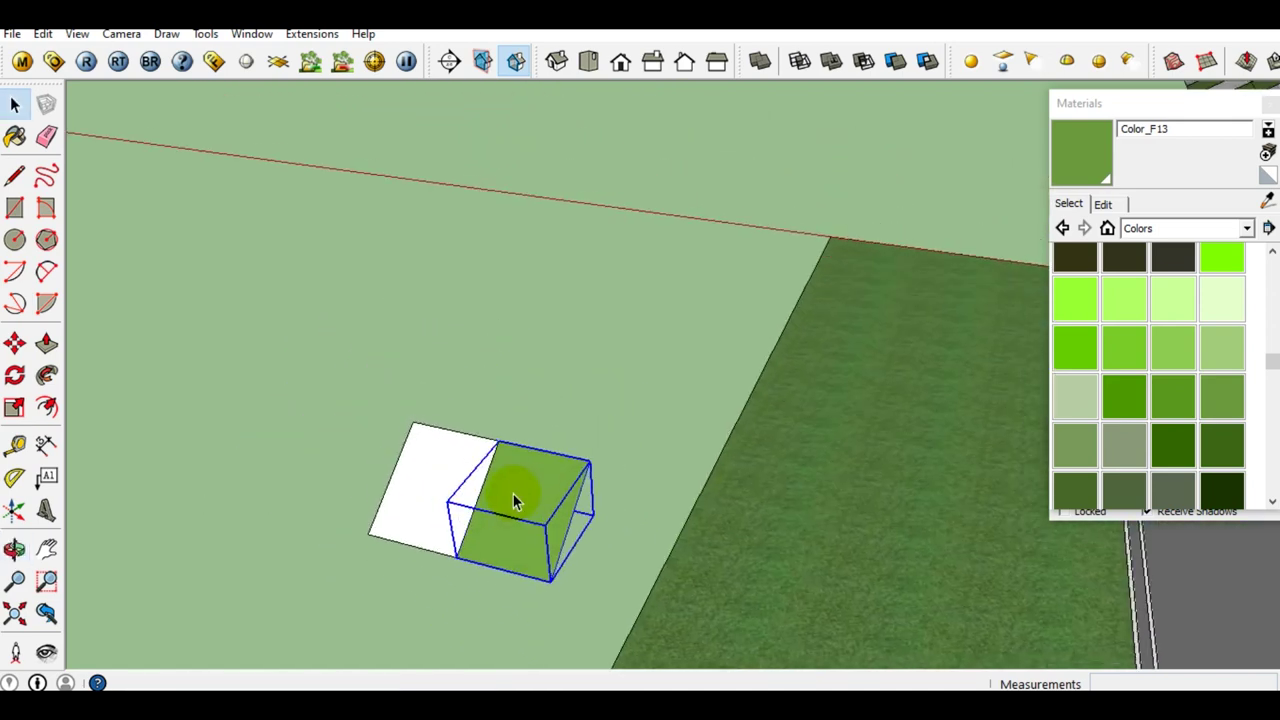
scroll(513, 497, "up", 2)
double_click(513, 497)
middle_click_drag(560, 543, 531, 503)
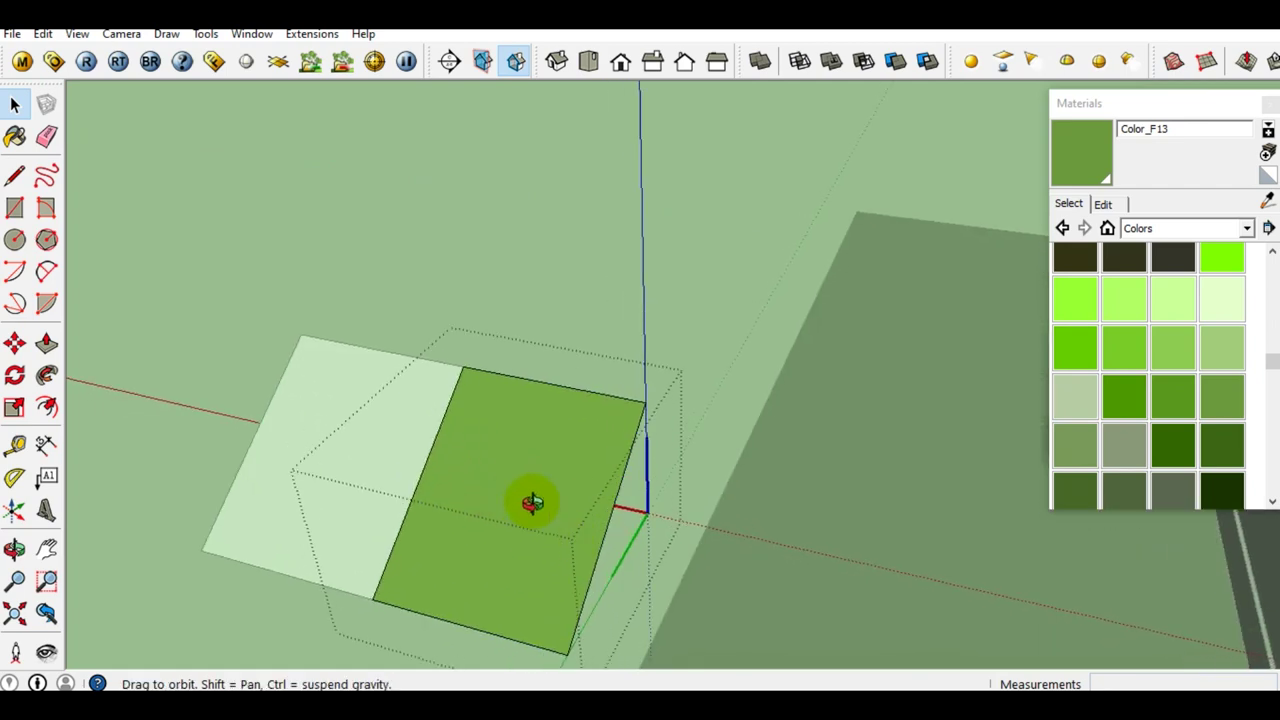
scroll(531, 480, "up", 2)
left_click(531, 451)
scroll(522, 553, "up", 2)
mouse_move(522, 546)
middle_mouse_down()
mouse_move(486, 449)
mouse_move(471, 486)
mouse_move(492, 484)
middle_mouse_up()
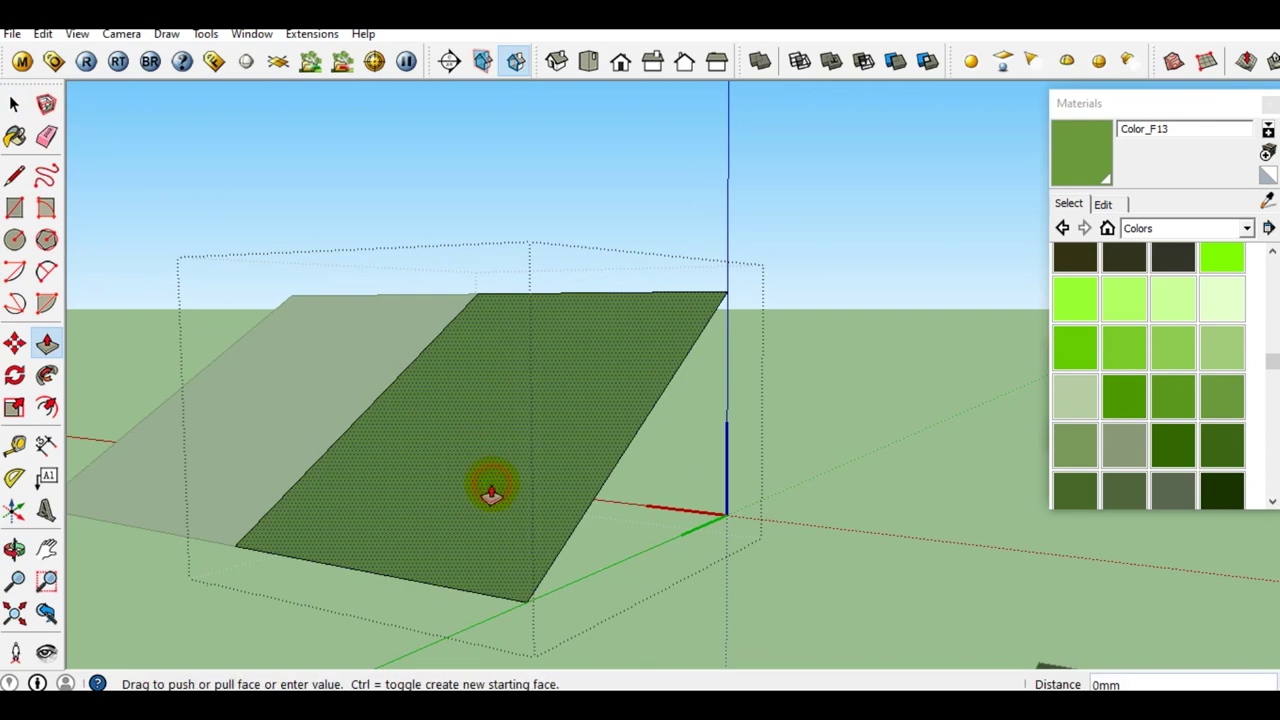
Push/Pull the green face out 90mm into a thick slab.
left_click_drag(491, 492, 561, 571)
middle_click_drag(557, 562, 552, 558, "shift")
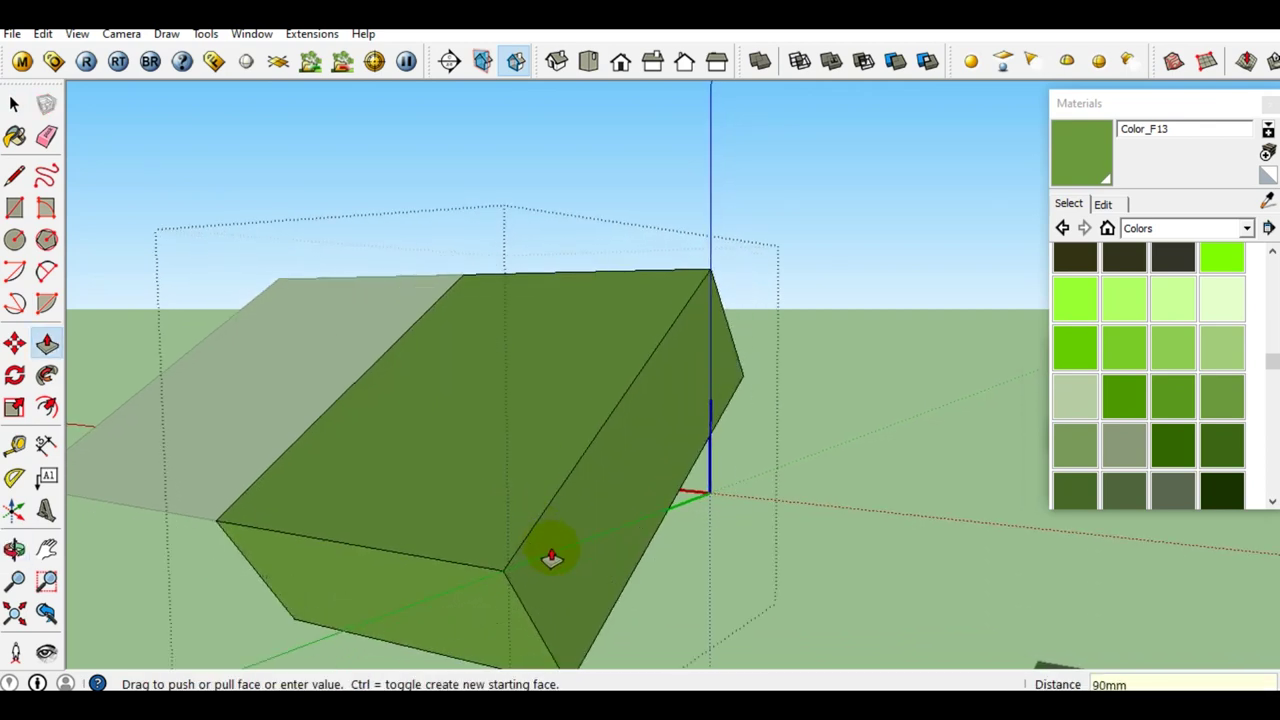
left_click(552, 556)
key("e")
scroll(508, 534, "up", 2)
scroll(515, 585, "up", 1)
middle_click_drag(509, 589, 509, 544)
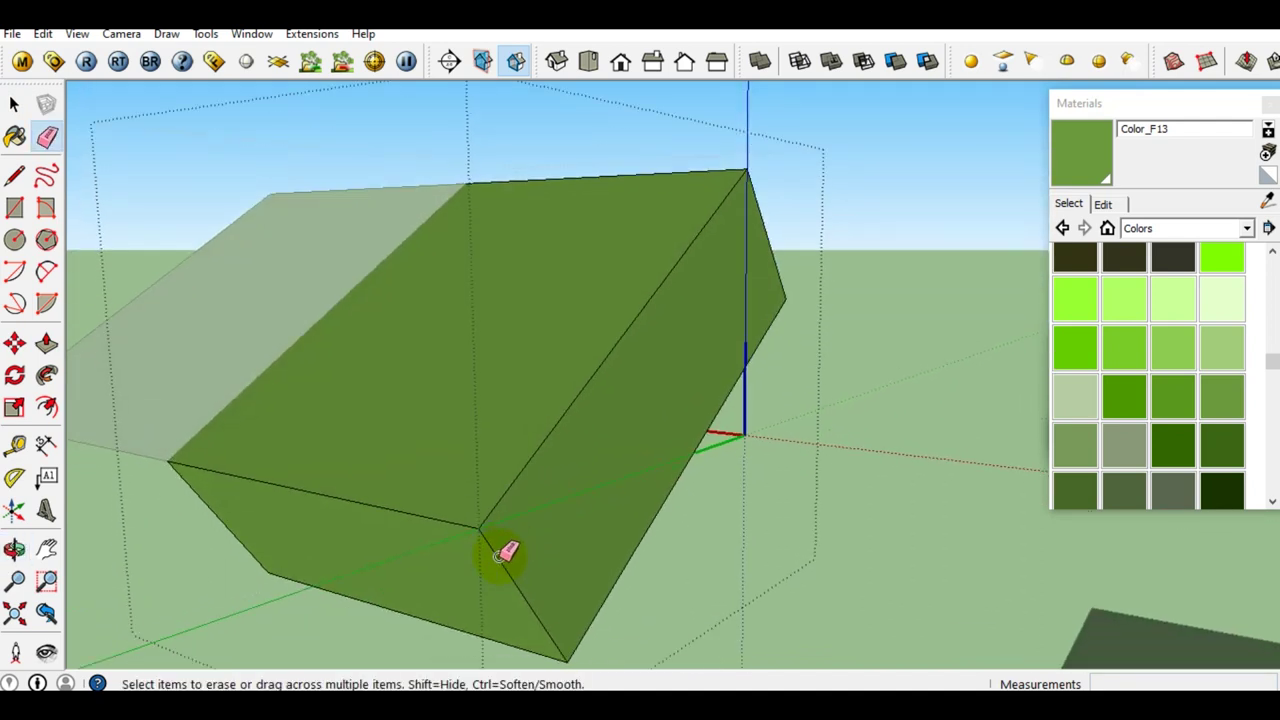
Erase the slab's lower corner edges so its extra faces disappear.
left_click(499, 556)
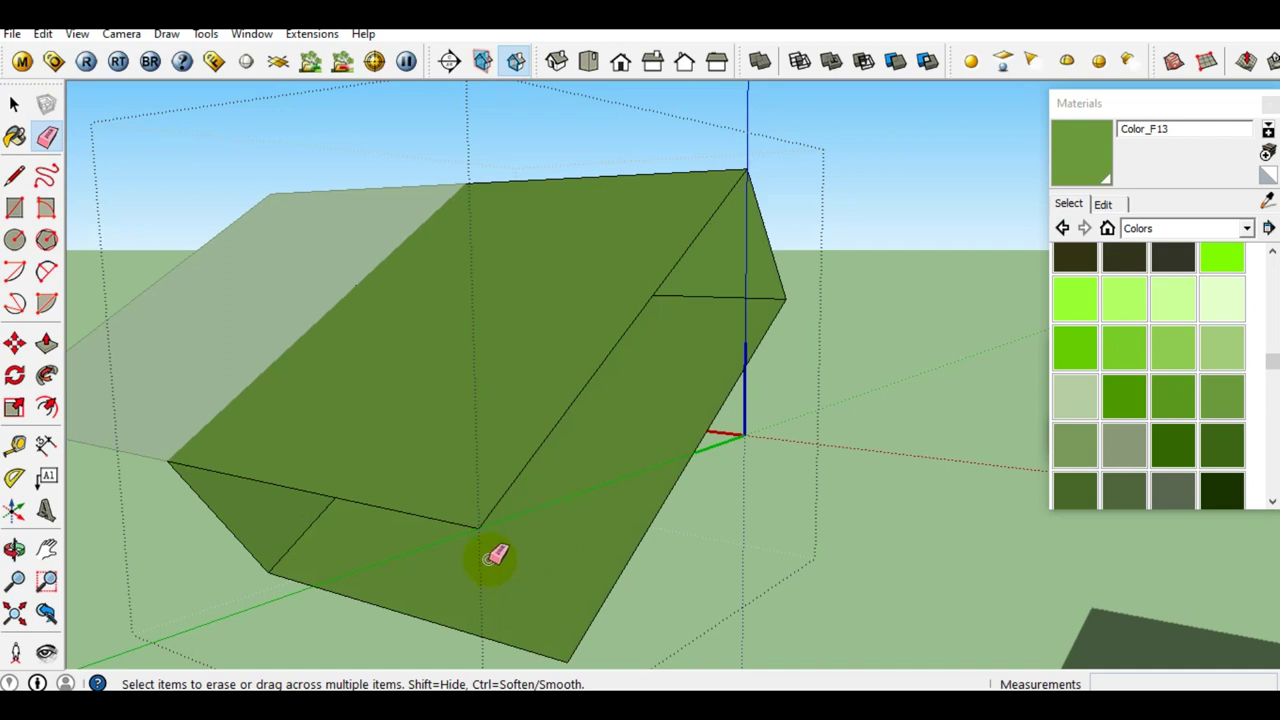
mouse_move(660, 405)
middle_mouse_down()
mouse_move(705, 358)
mouse_move(508, 380)
mouse_move(440, 477)
middle_mouse_up()
left_click(416, 488)
scroll(520, 360, "up", 3)
middle_click_drag(537, 414, 557, 351)
scroll(848, 243, "up", 3)
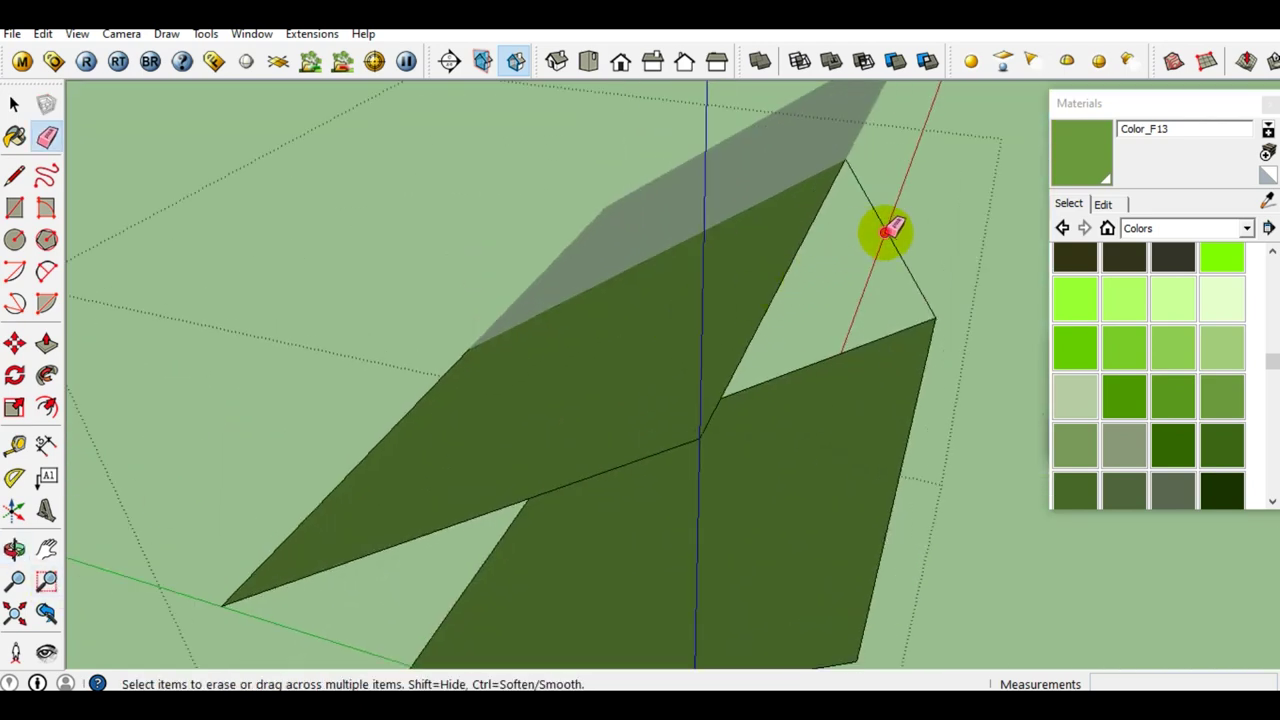
mouse_move(835, 267)
middle_mouse_down()
mouse_move(808, 343)
mouse_move(711, 391)
mouse_move(626, 362)
mouse_move(605, 333)
mouse_move(690, 460)
mouse_move(608, 437)
mouse_move(610, 377)
middle_mouse_up()
Erase the leftover face, leaving only the single green tile face selected.
right_click(626, 400)
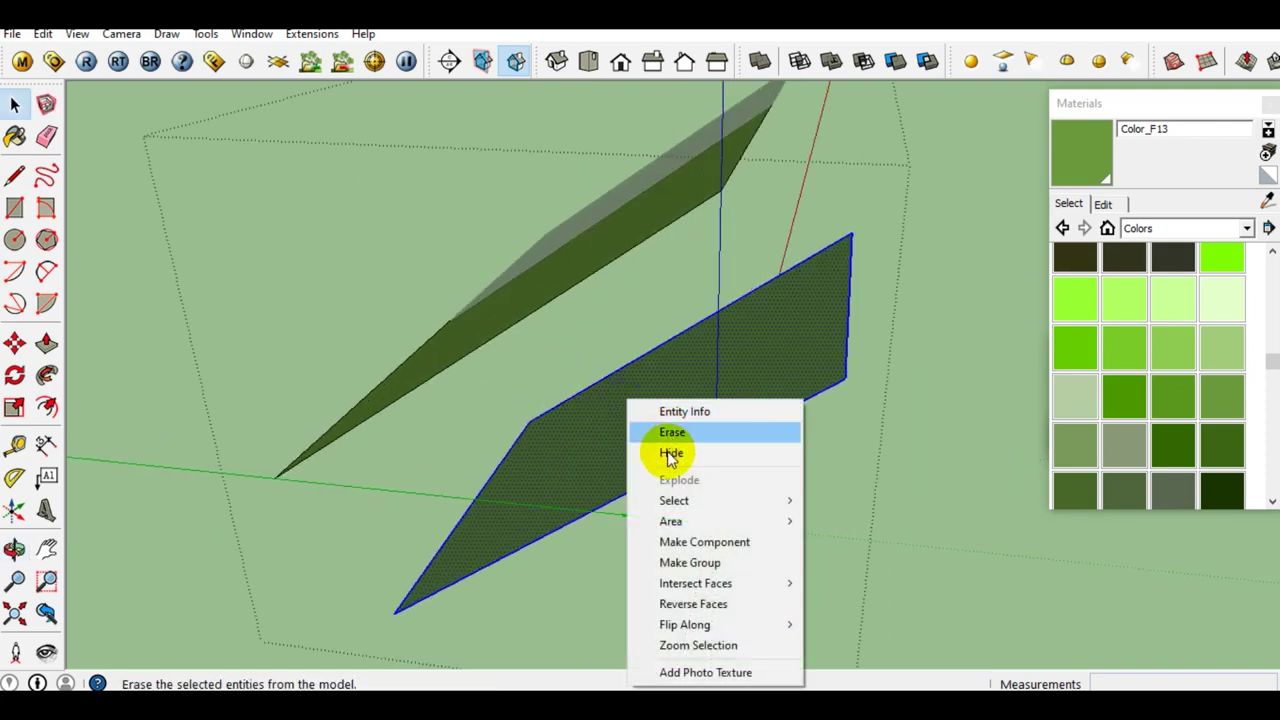
left_click(668, 432)
middle_click_drag(491, 337, 754, 420)
left_click(654, 403)
Push/Pull the remaining green face into a thick slab.
mouse_move(523, 471)
middle_mouse_down()
mouse_move(610, 365)
mouse_move(679, 372)
mouse_move(591, 400)
mouse_move(697, 429)
middle_mouse_up()
key("p")
left_click_drag(693, 475, 714, 362)
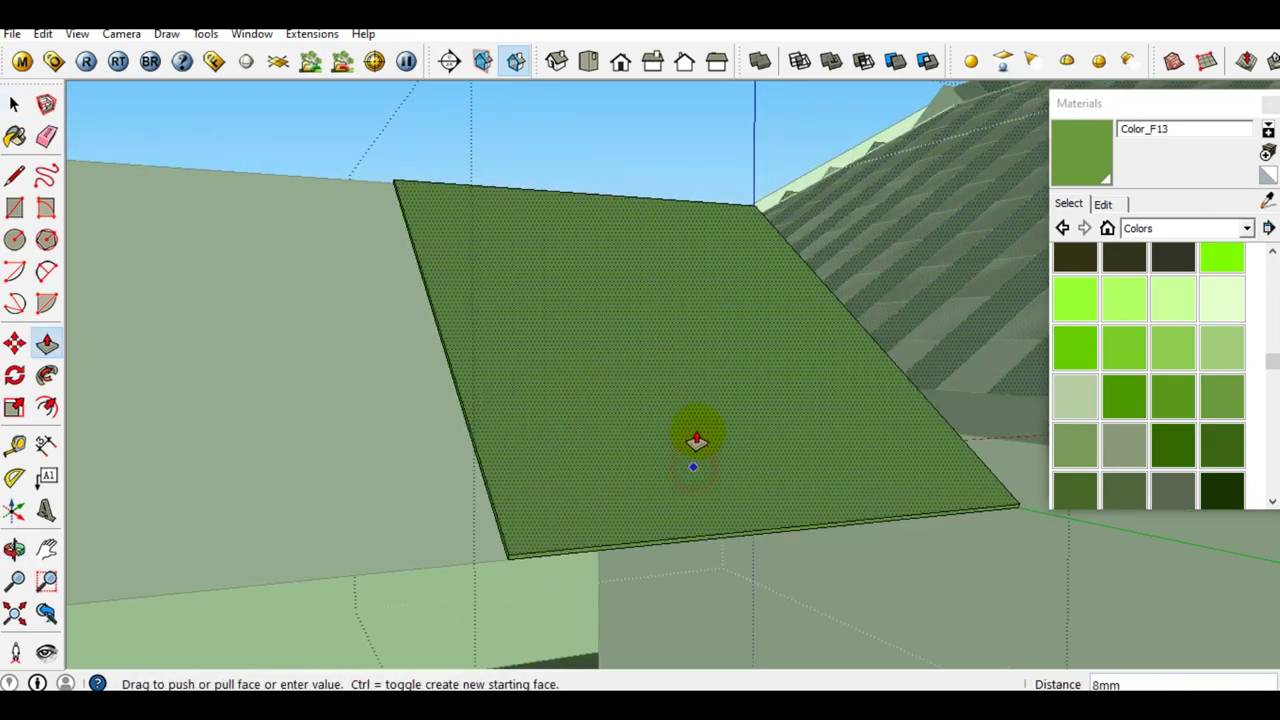
key("space")
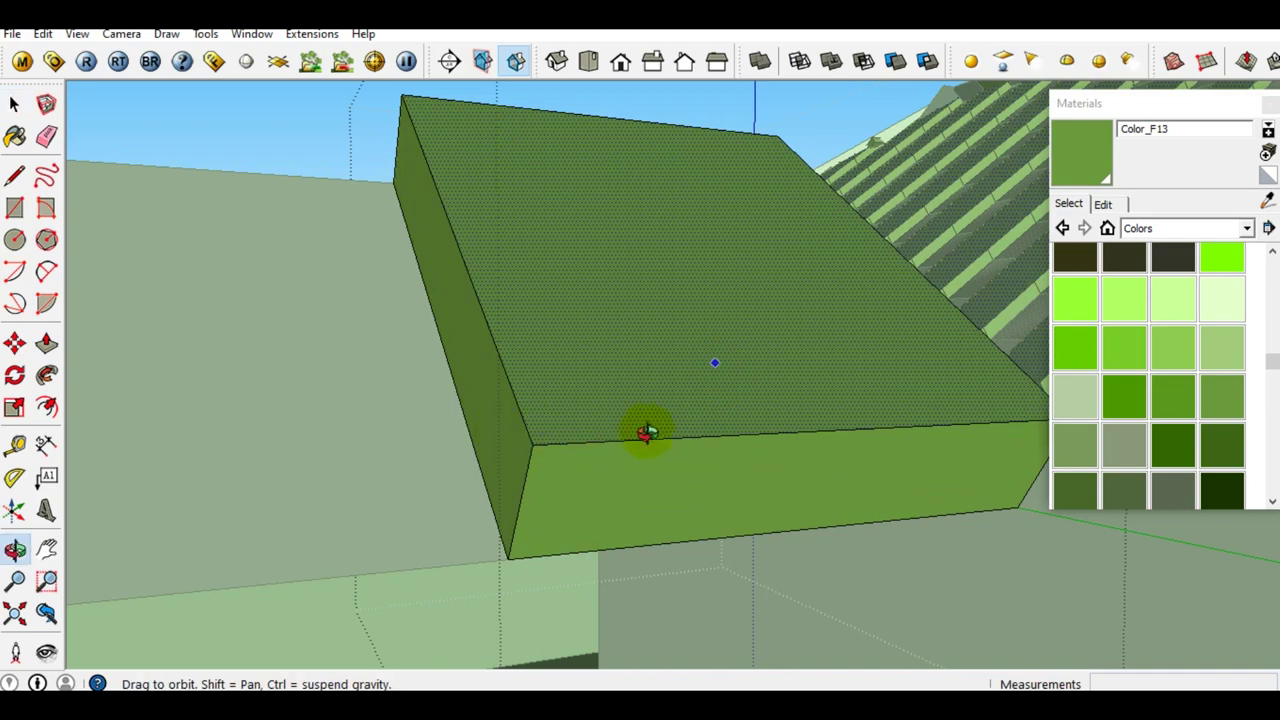
middle_click_drag(645, 432, 585, 400)
middle_click_drag(577, 466, 571, 457)
Start a line at the slab corner, then cancel it from a front side view.
key("l")
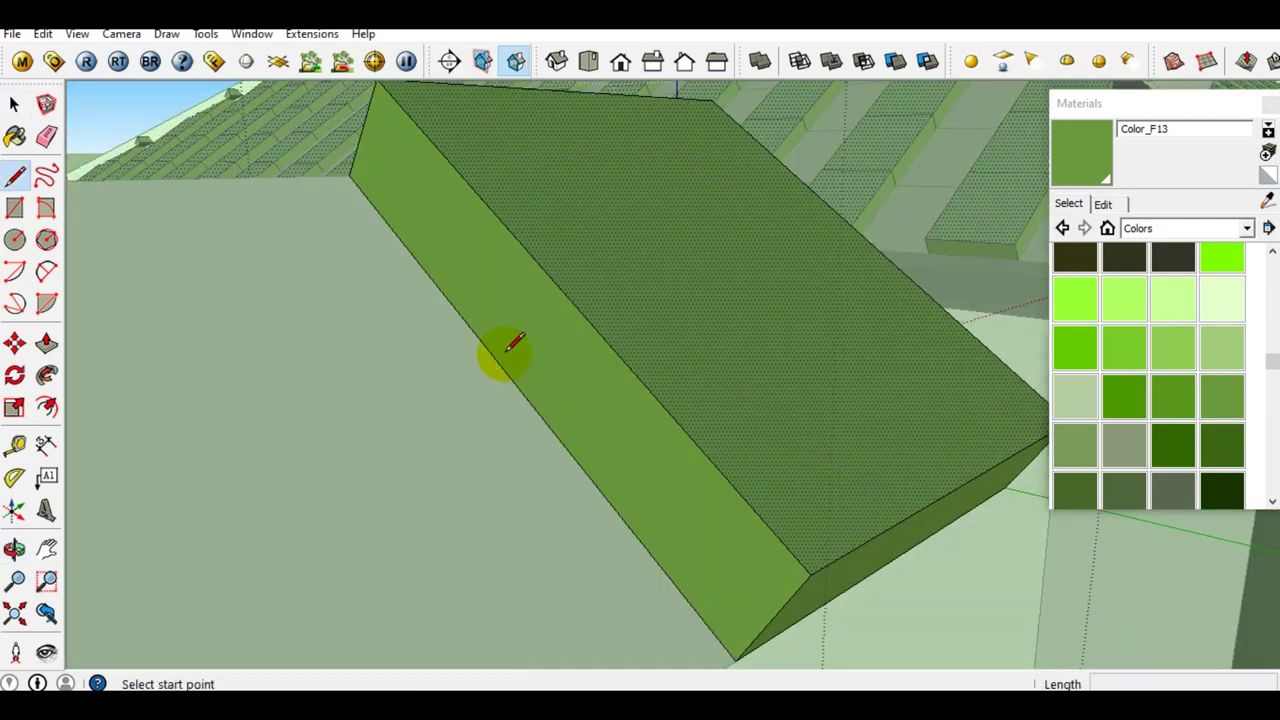
left_click(352, 178)
mouse_move(600, 543)
middle_mouse_down()
mouse_move(577, 508)
mouse_move(695, 537)
middle_mouse_up()
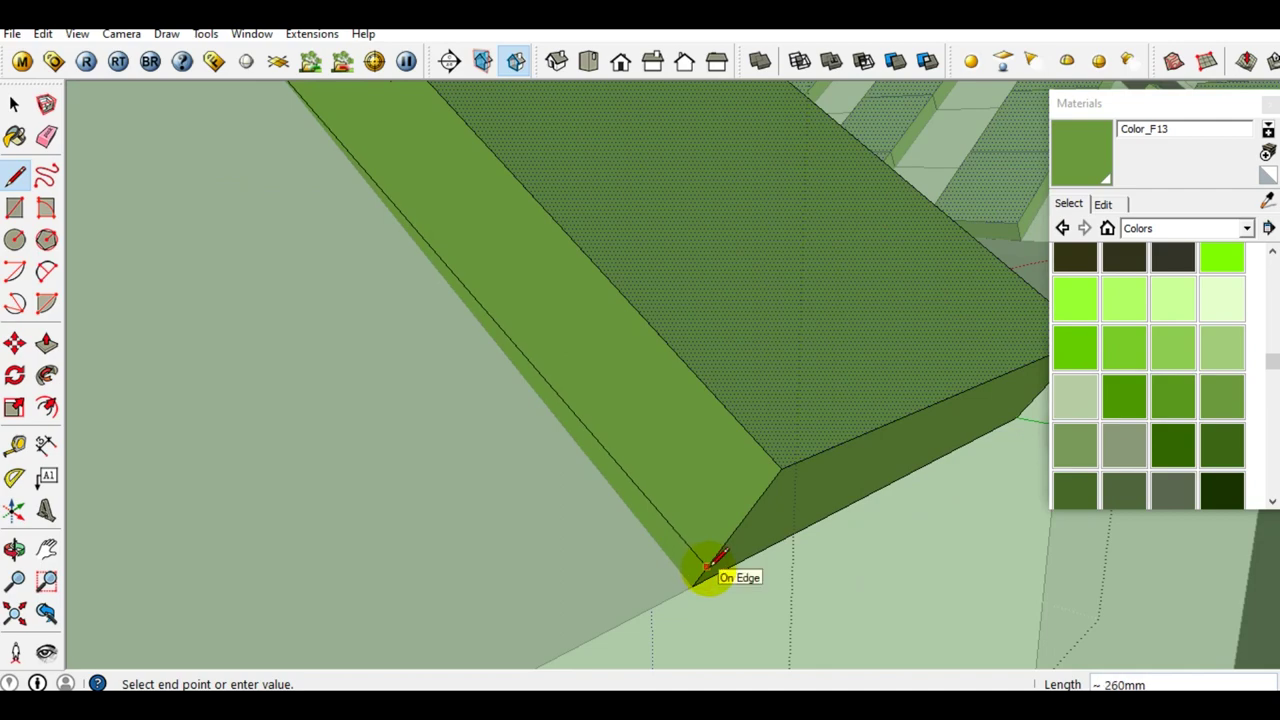
mouse_move(700, 572)
middle_mouse_down()
mouse_move(634, 451)
mouse_move(543, 423)
mouse_move(557, 449)
mouse_move(571, 414)
mouse_move(560, 425)
middle_mouse_up()
key("space")
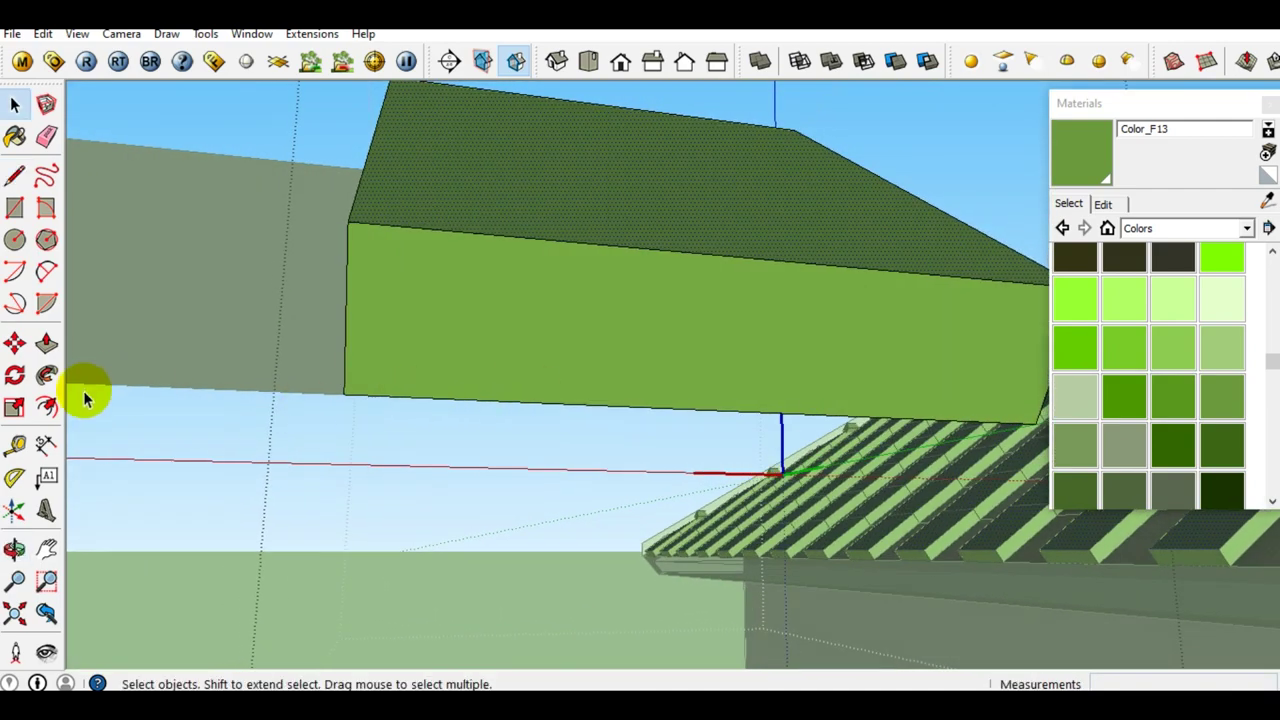
Draw a 180° pie arc of 40mm radius centred on the slab's bottom edge.
left_click(46, 307)
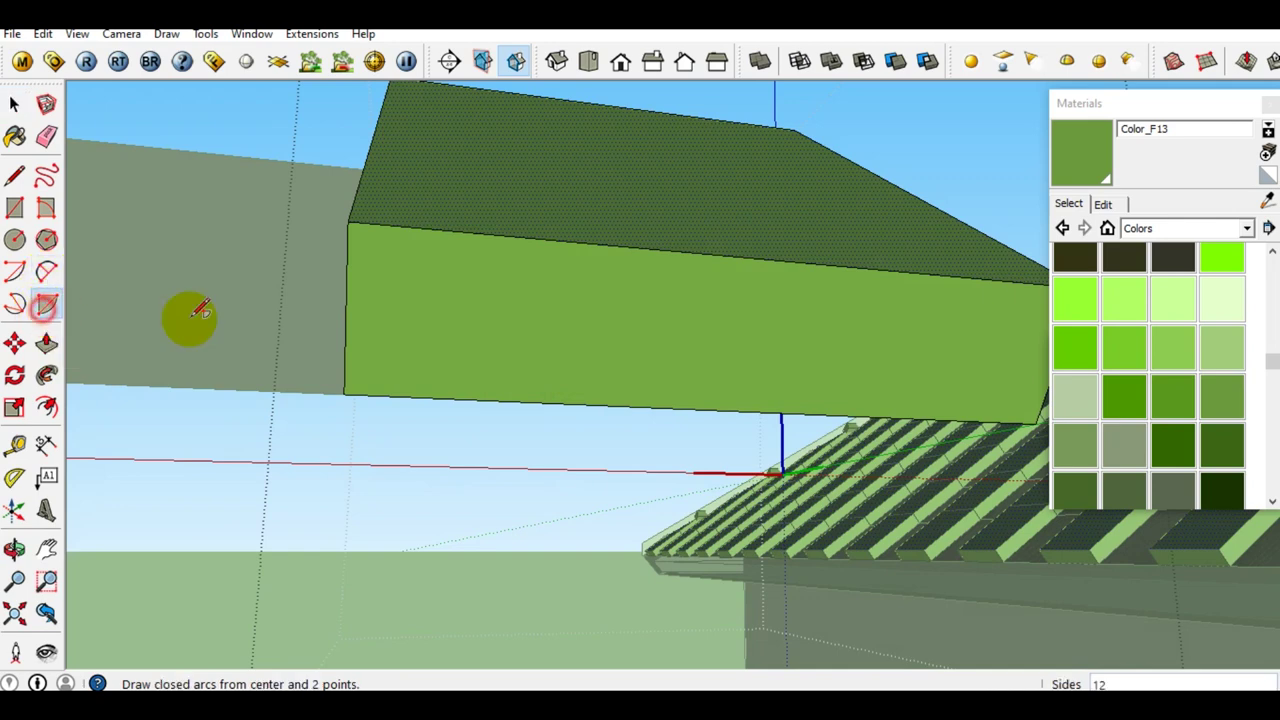
middle_click_drag(640, 375, 790, 405)
left_click(787, 405)
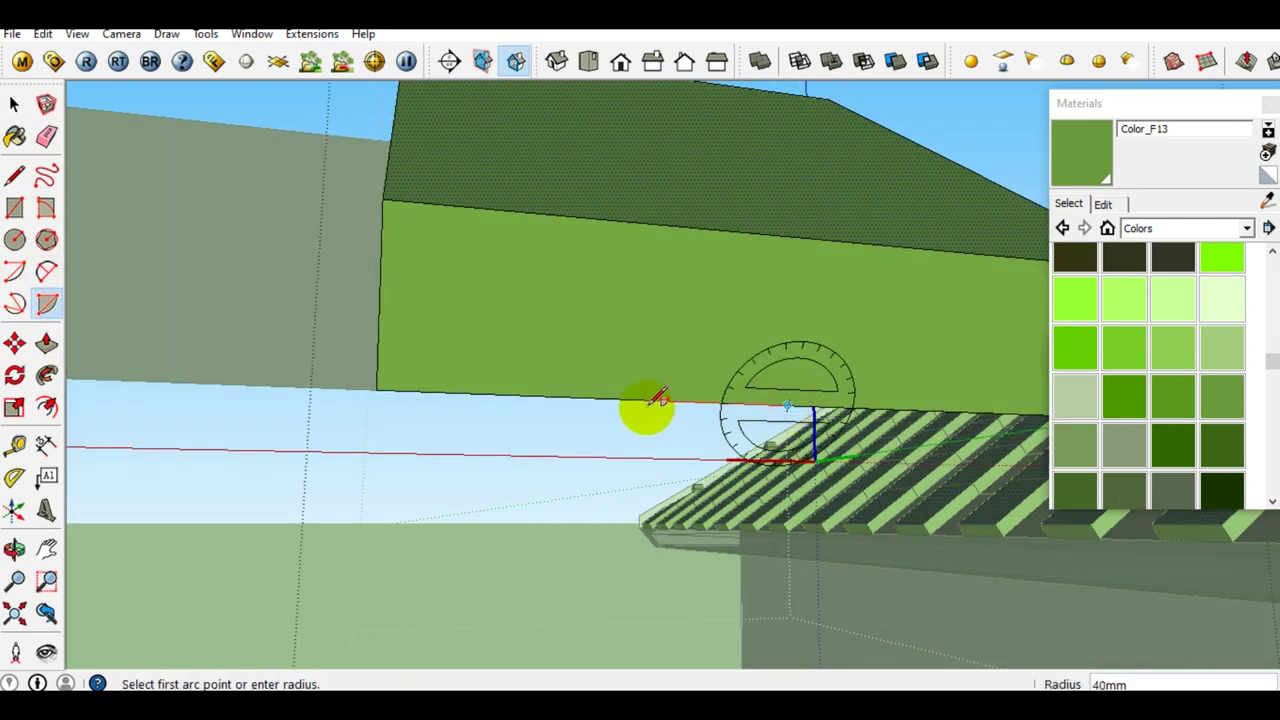
left_click(630, 401)
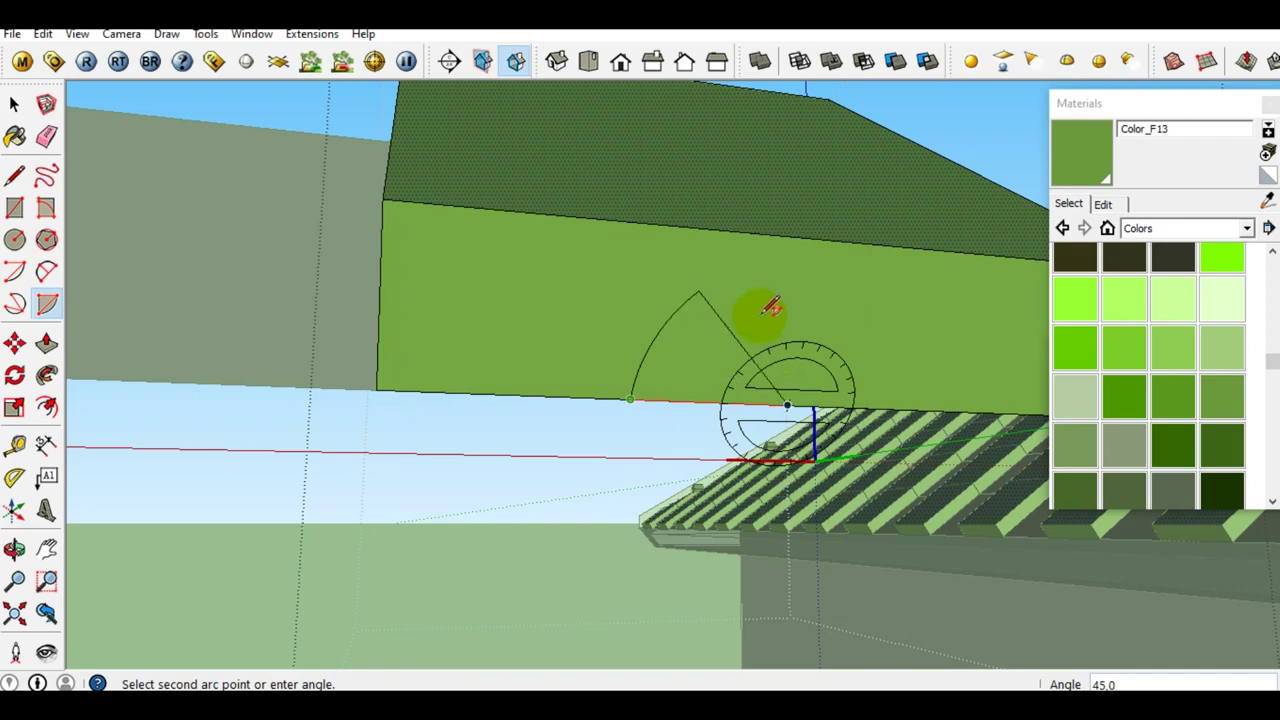
left_click(962, 408)
key("space")
mouse_move(808, 351)
middle_mouse_down()
mouse_move(564, 445)
mouse_move(814, 457)
mouse_move(714, 457)
mouse_move(738, 390)
mouse_move(691, 443)
mouse_move(740, 484)
middle_mouse_up()
triple_click(738, 388)
Select the slab while excluding its narrow bottom face and the half-circle arc.
scroll(675, 536, "up", 2)
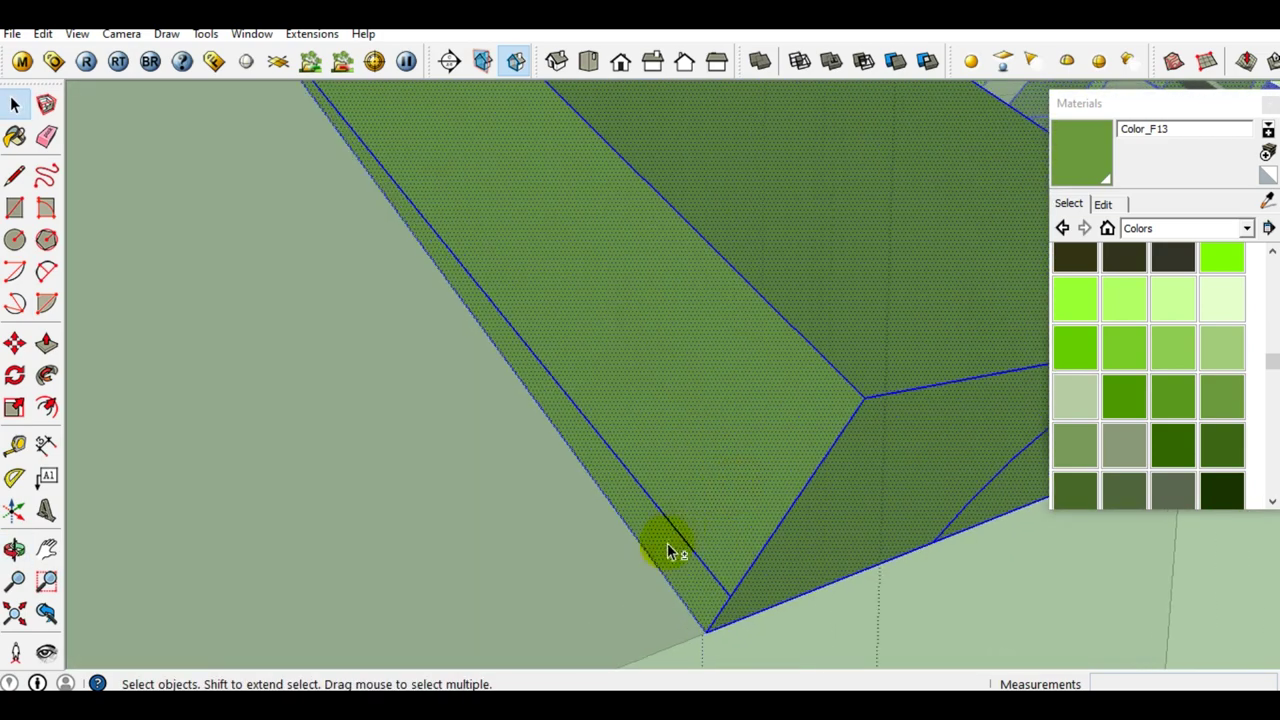
left_click(667, 543, "shift")
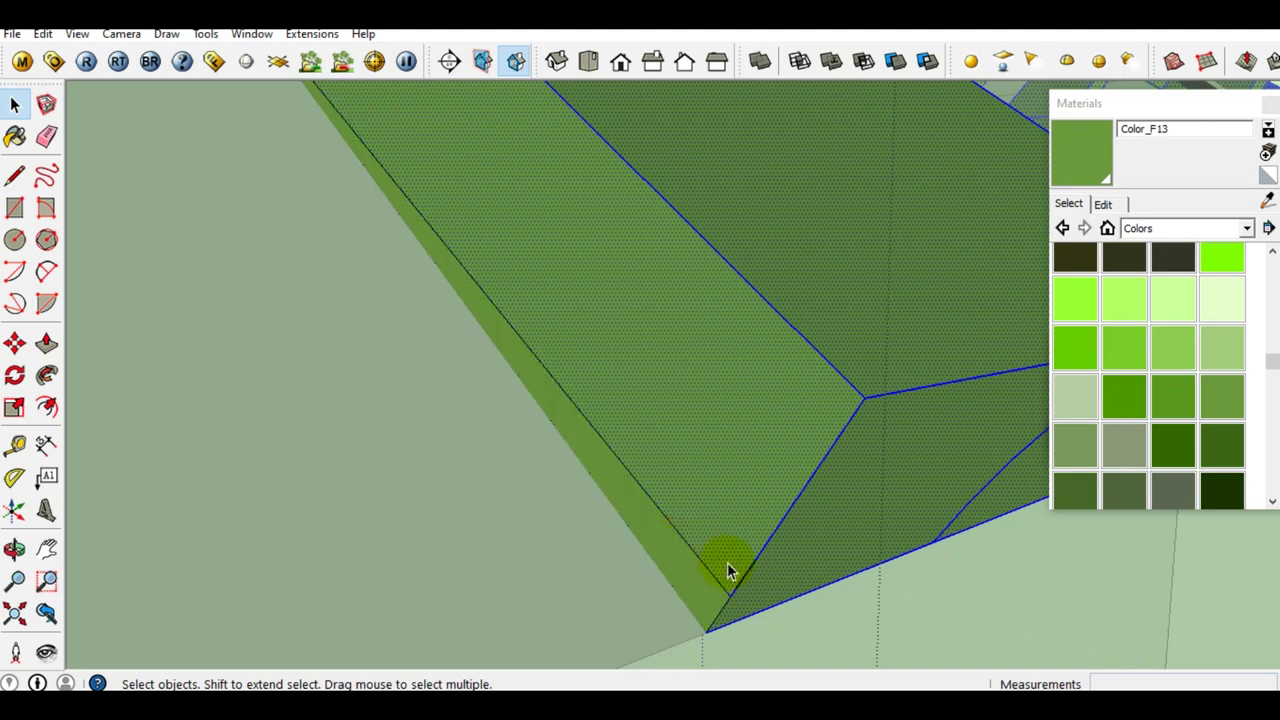
key("o")
mouse_move(678, 497)
middle_mouse_down()
mouse_move(523, 477)
mouse_move(757, 566)
mouse_move(666, 549)
mouse_move(714, 528)
mouse_move(480, 531)
mouse_move(733, 527)
mouse_move(457, 526)
mouse_move(499, 536)
middle_mouse_up()
key("space")
scroll(499, 532, "up", 2)
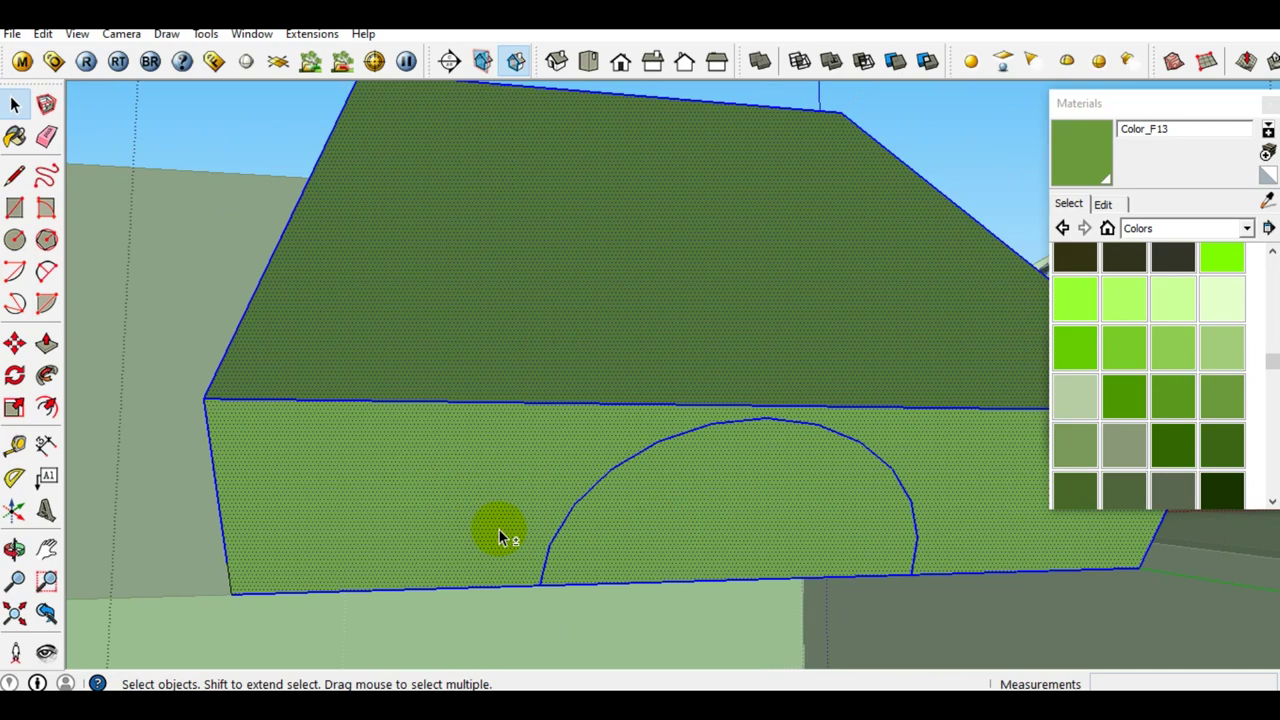
mouse_move(500, 530)
middle_mouse_down()
mouse_move(449, 517)
mouse_move(777, 514)
mouse_move(537, 509)
mouse_move(694, 537)
mouse_move(688, 552)
mouse_move(646, 500)
mouse_move(633, 540)
middle_mouse_up()
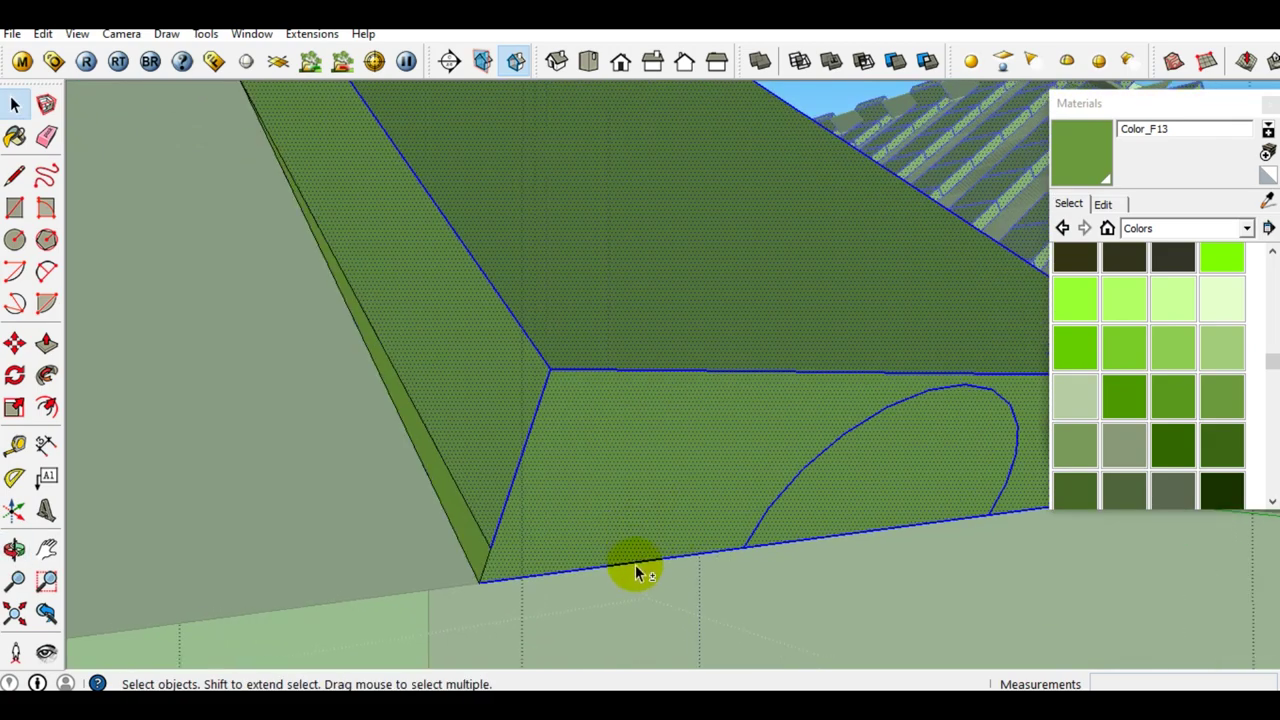
mouse_move(636, 569)
middle_mouse_down()
mouse_move(743, 520)
mouse_move(714, 509)
mouse_move(684, 554)
mouse_move(657, 494)
middle_mouse_up()
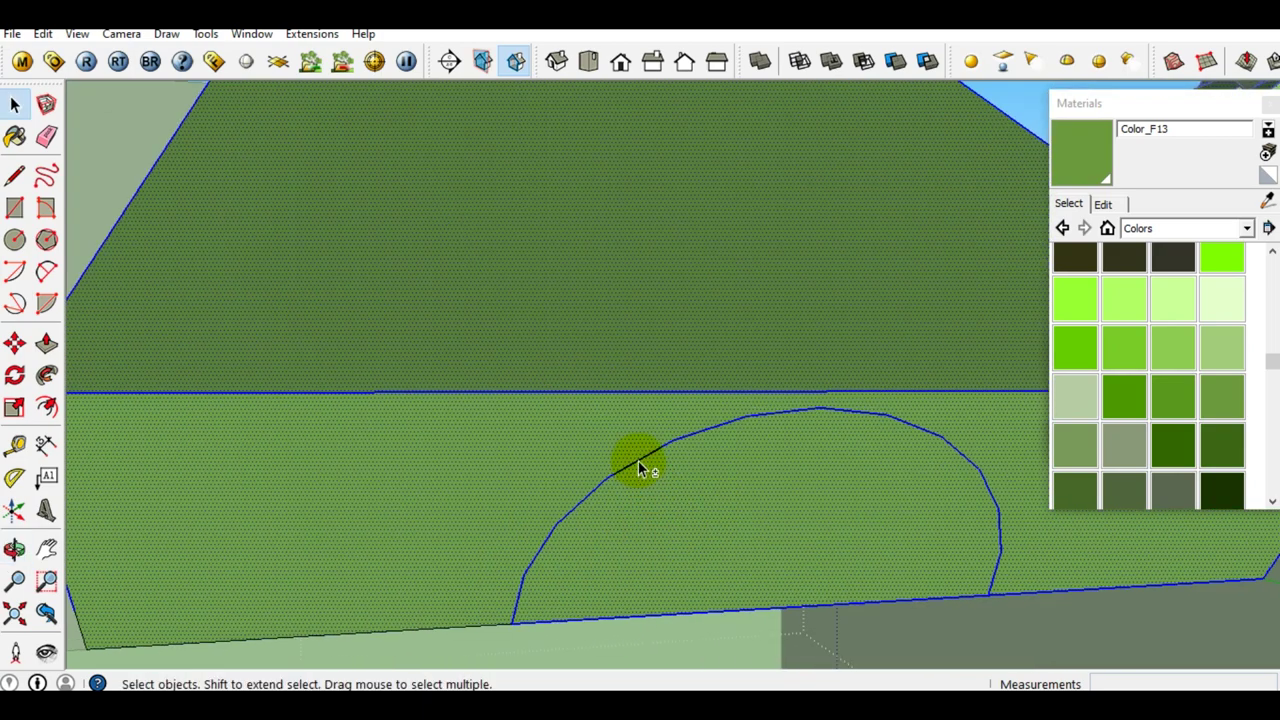
left_click(638, 462, "shift")
Delete the slab and window-select the leftover arched profile curve.
mouse_move(638, 462)
middle_mouse_down()
mouse_move(863, 514)
mouse_move(735, 515)
mouse_move(759, 529)
middle_mouse_up()
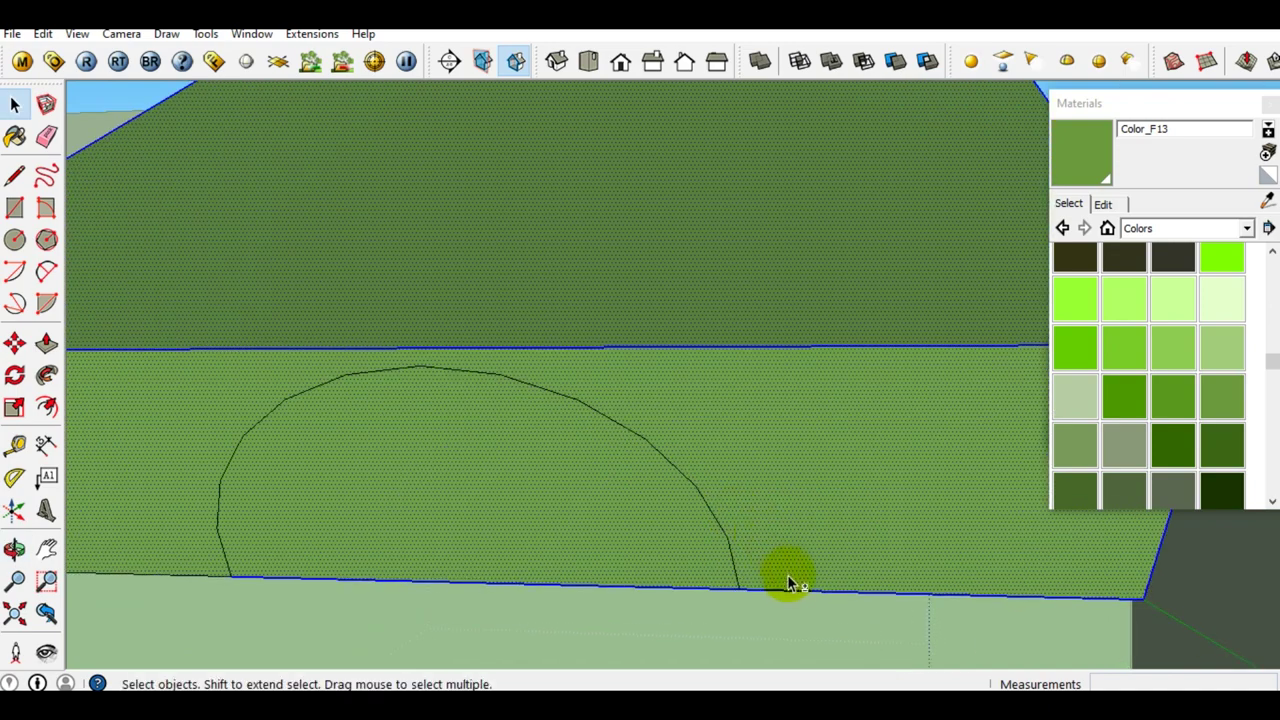
mouse_move(794, 592)
middle_mouse_down()
mouse_move(580, 494)
mouse_move(748, 510)
mouse_move(495, 541)
middle_mouse_up()
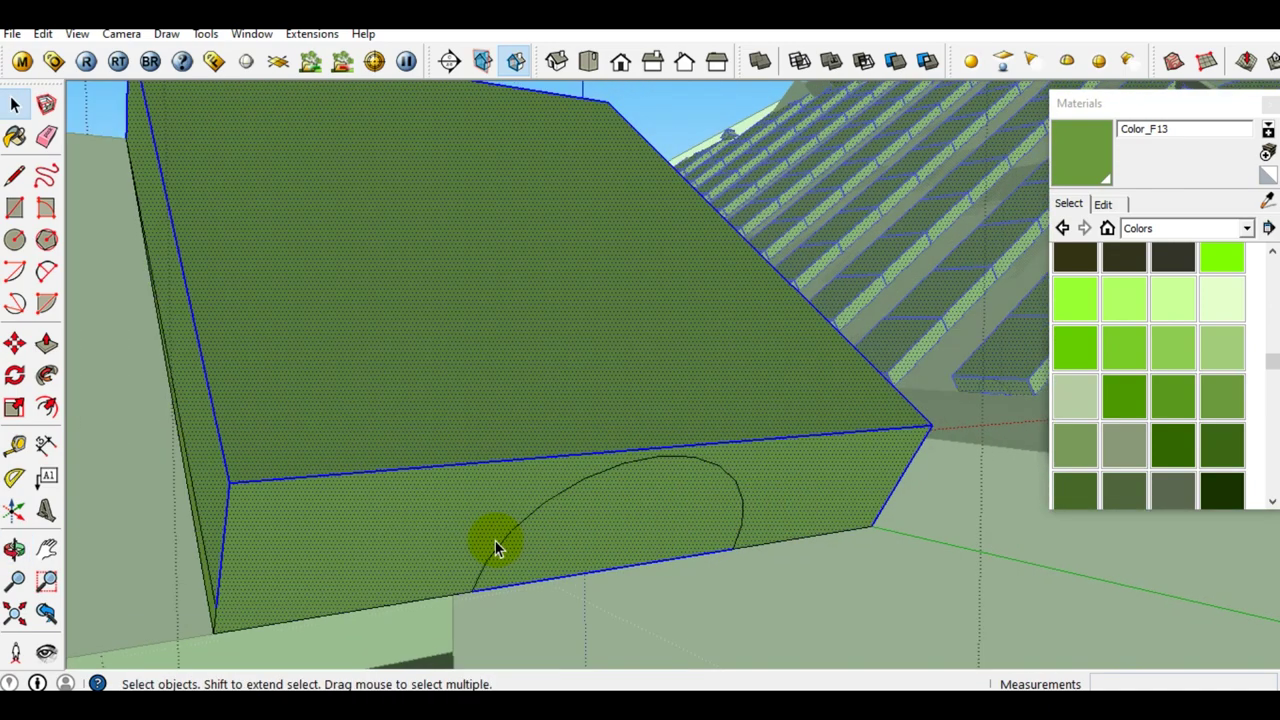
key("Delete")
mouse_move(314, 571)
middle_mouse_down()
mouse_move(263, 574)
mouse_move(300, 575)
middle_mouse_up()
left_click_drag(768, 628, 374, 366)
mouse_move(286, 563)
middle_mouse_down()
mouse_move(275, 515)
mouse_move(290, 520)
middle_mouse_up()
left_click_drag(848, 596, 562, 380)
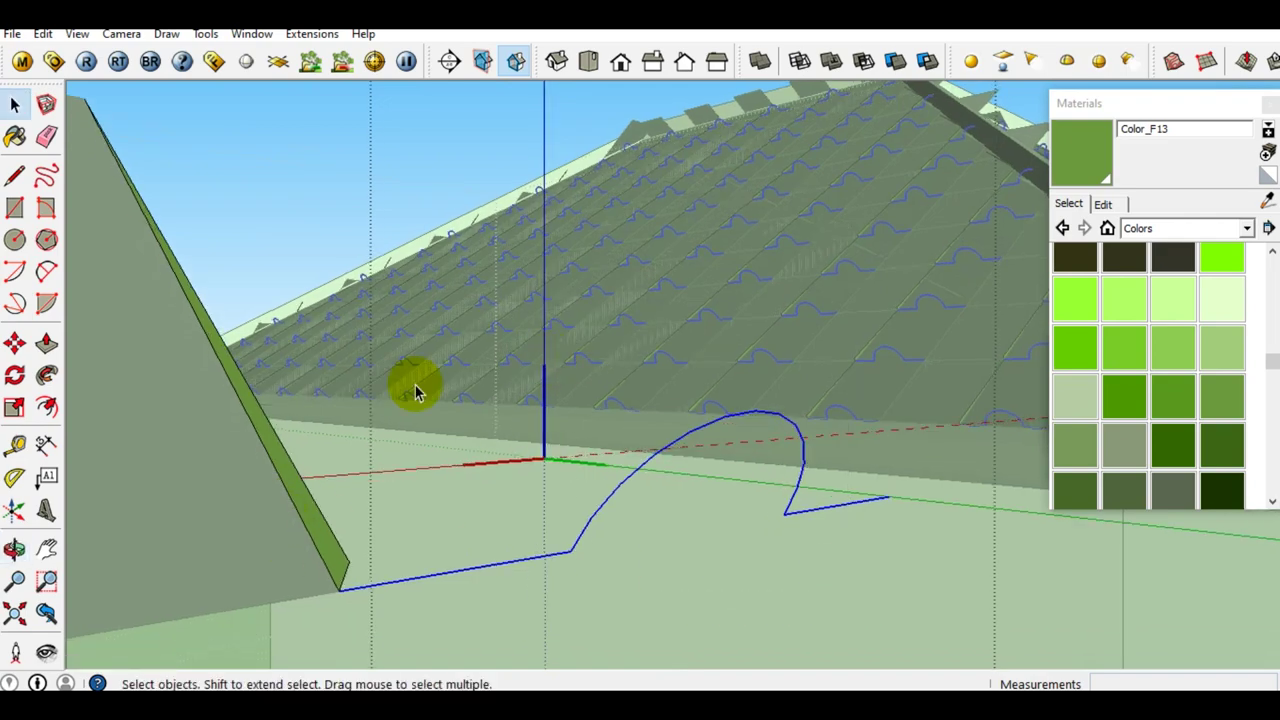
Sweep the tile profile along the curve with Follow Me to form the barrel tile.
left_click(46, 375)
middle_click_drag(560, 600, 617, 643)
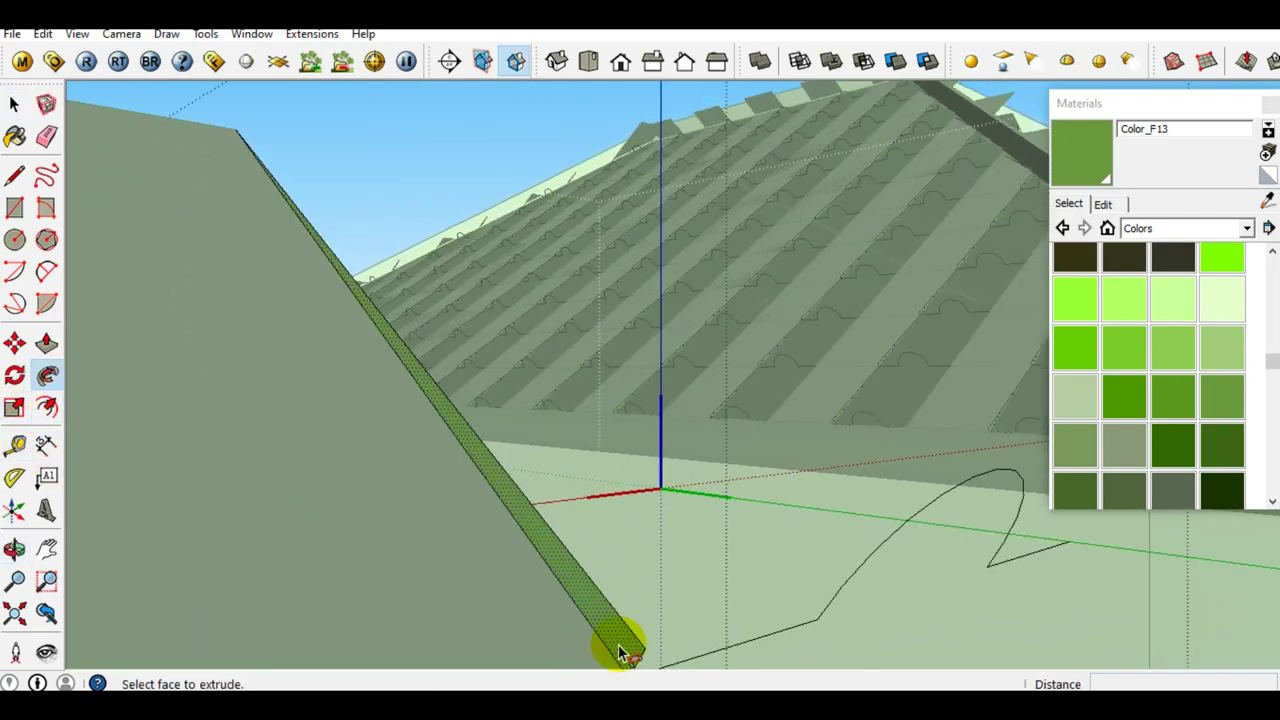
left_click(617, 645)
mouse_move(484, 575)
middle_mouse_down()
mouse_move(657, 466)
mouse_move(309, 551)
mouse_move(523, 489)
middle_mouse_up()
key("space")
Hide the left and right flat strip faces from below the tile.
mouse_move(614, 500)
middle_mouse_down()
mouse_move(657, 457)
mouse_move(651, 311)
mouse_move(663, 386)
mouse_move(729, 451)
middle_mouse_up()
scroll(739, 473, "up", 3)
scroll(742, 462, "down", 3)
scroll(745, 443, "up", 2)
left_click(548, 410, "ctrl")
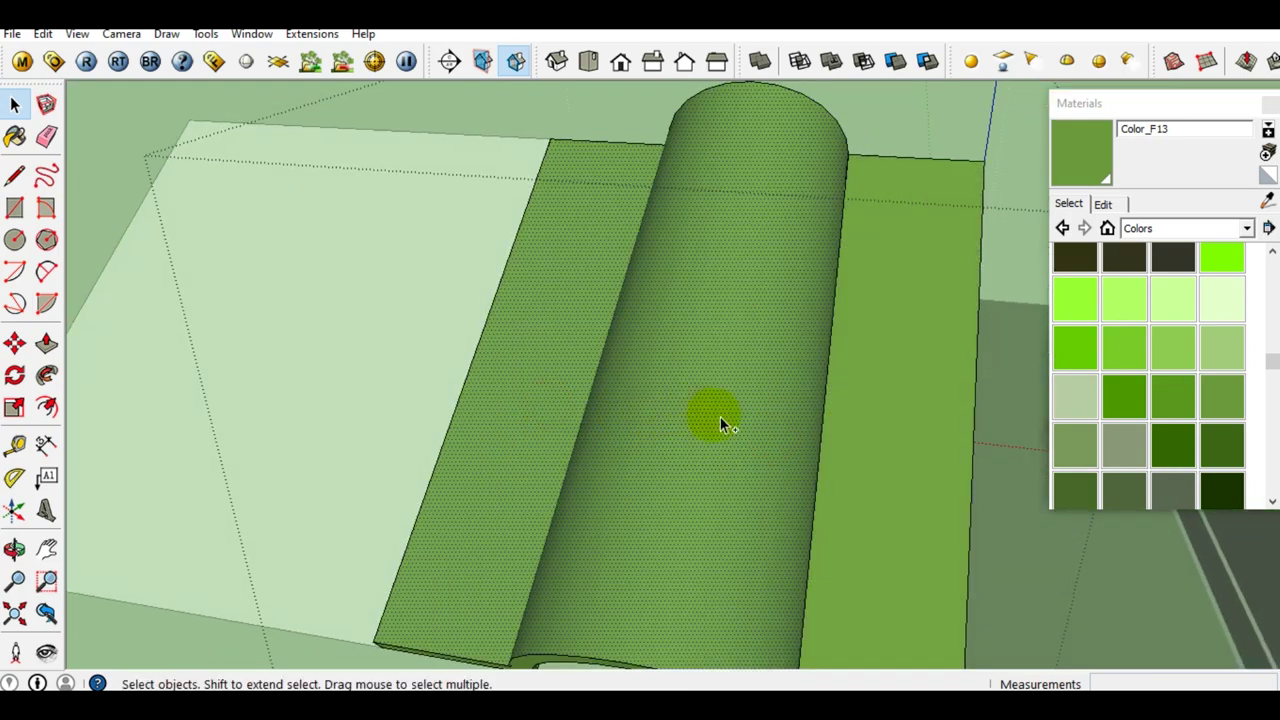
left_click(864, 425, "ctrl")
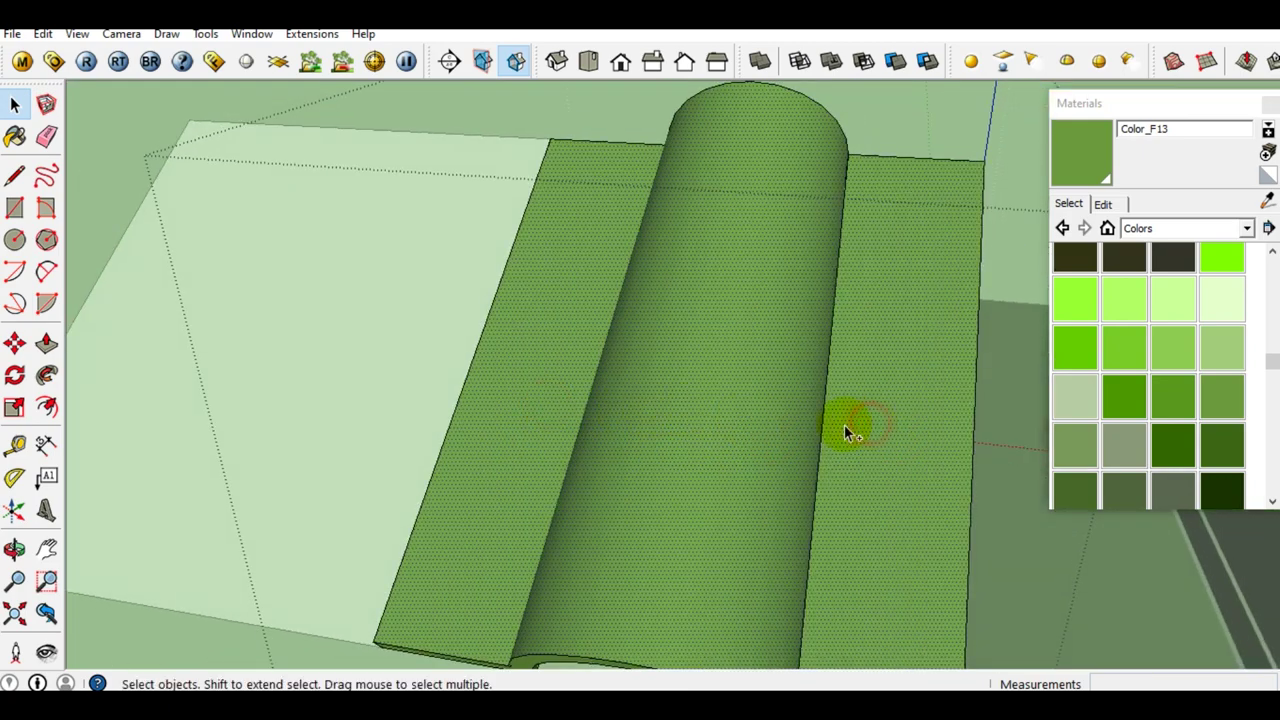
right_click(736, 421)
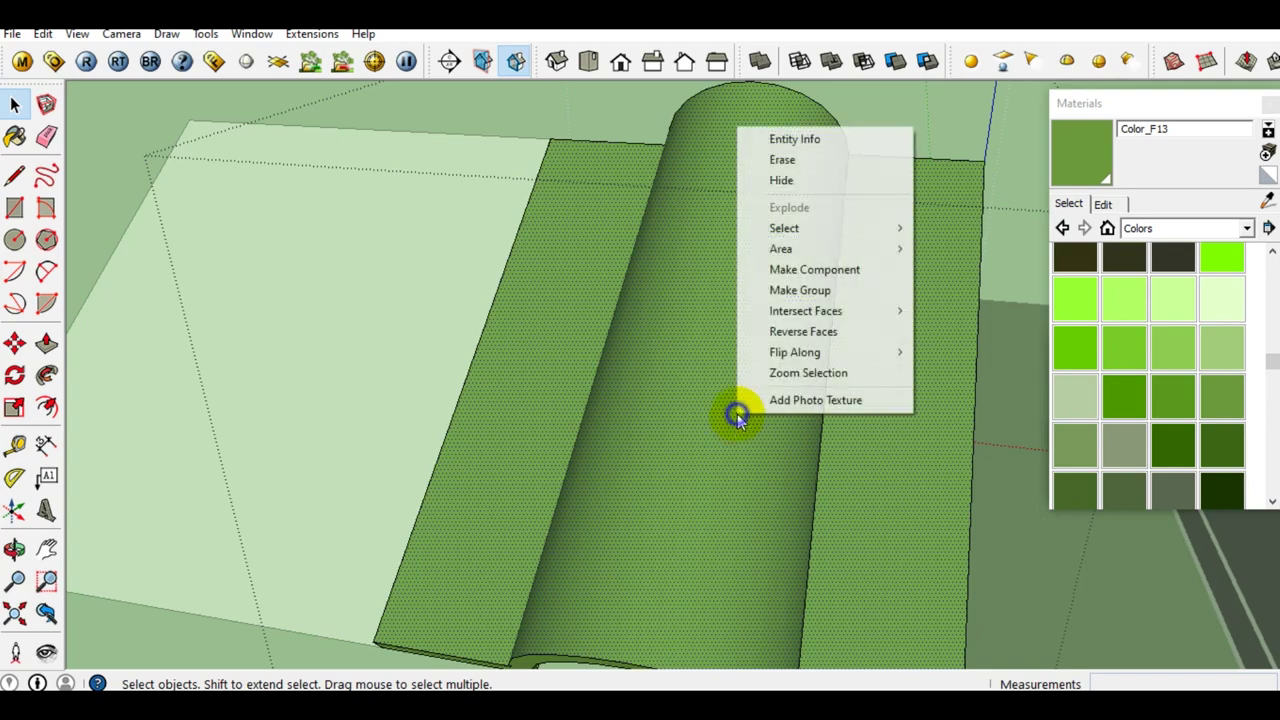
left_click(782, 182)
Remove the barrel's curved face and the remaining strip faces with Delete.
middle_click_drag(772, 220, 734, 334)
scroll(700, 408, "up", 3)
middle_click_drag(700, 408, 700, 354)
left_click(700, 356)
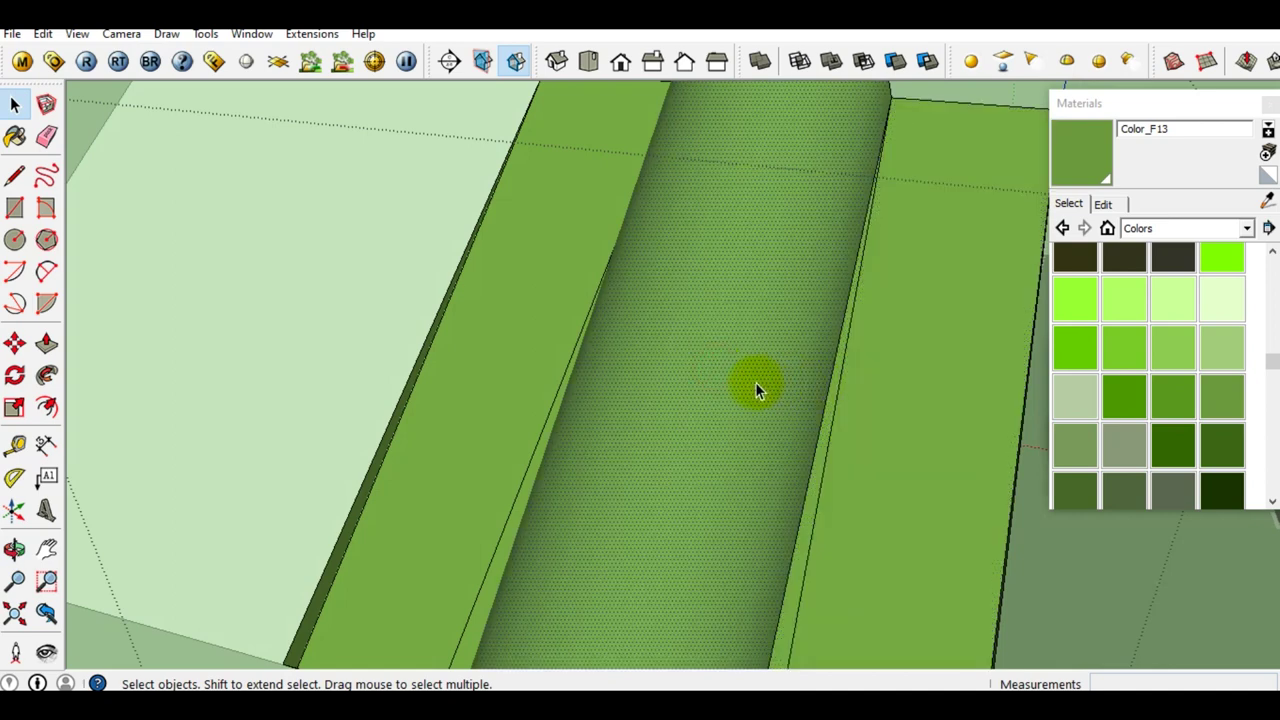
key("Delete")
left_click(916, 417)
key("Delete")
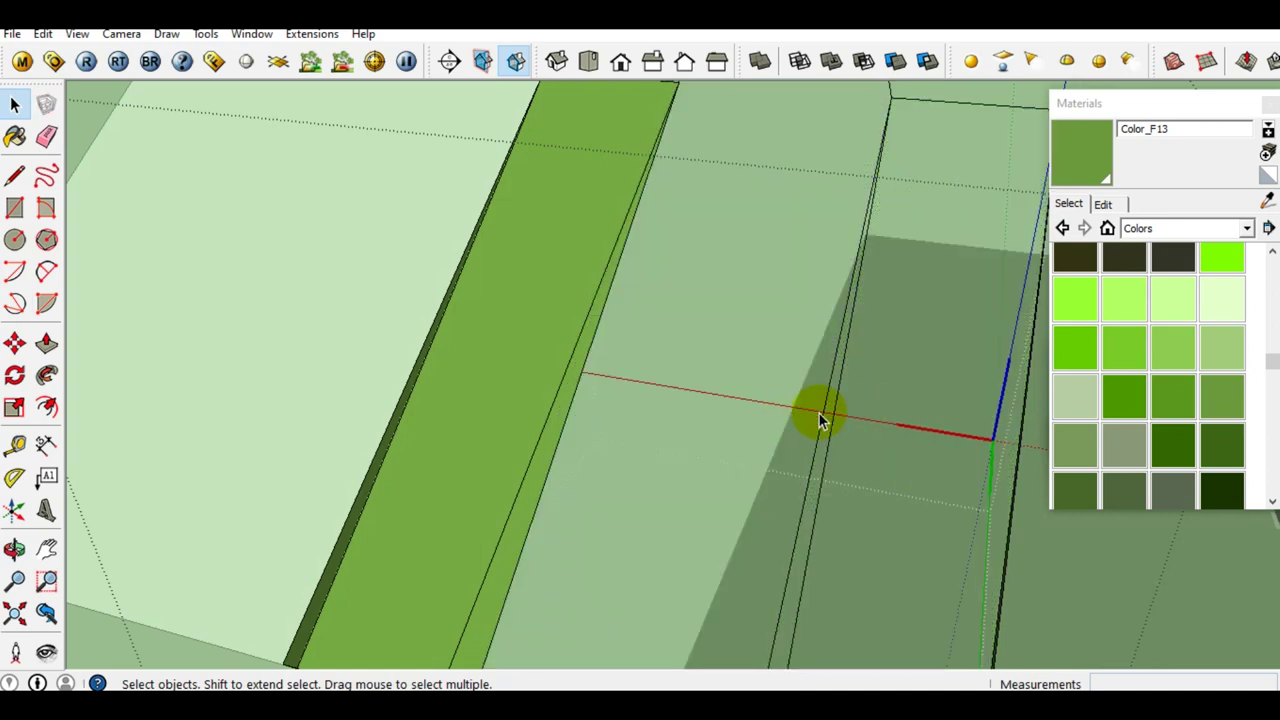
left_click(508, 367)
key("Delete")
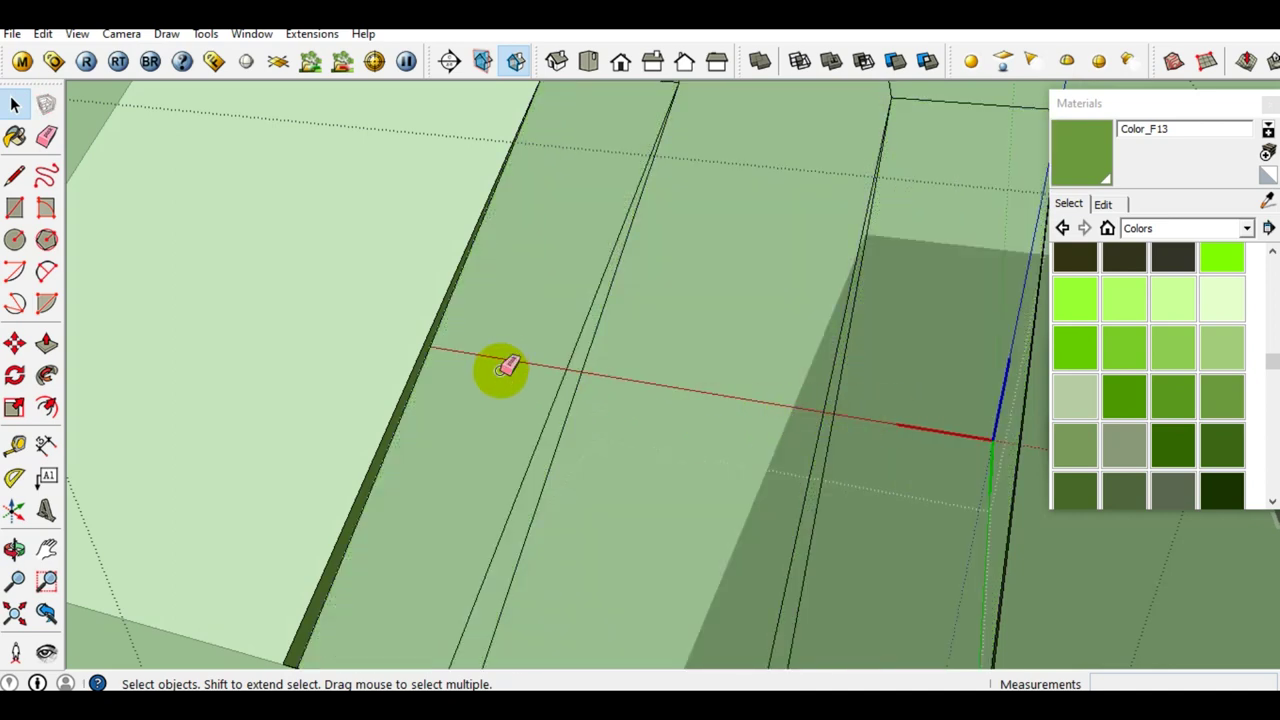
Erase the stray seam edge along the curved strip using the Eraser.
key("e")
scroll(509, 386, "up", 3)
scroll(506, 409, "down", 3)
middle_click_drag(506, 409, 514, 428)
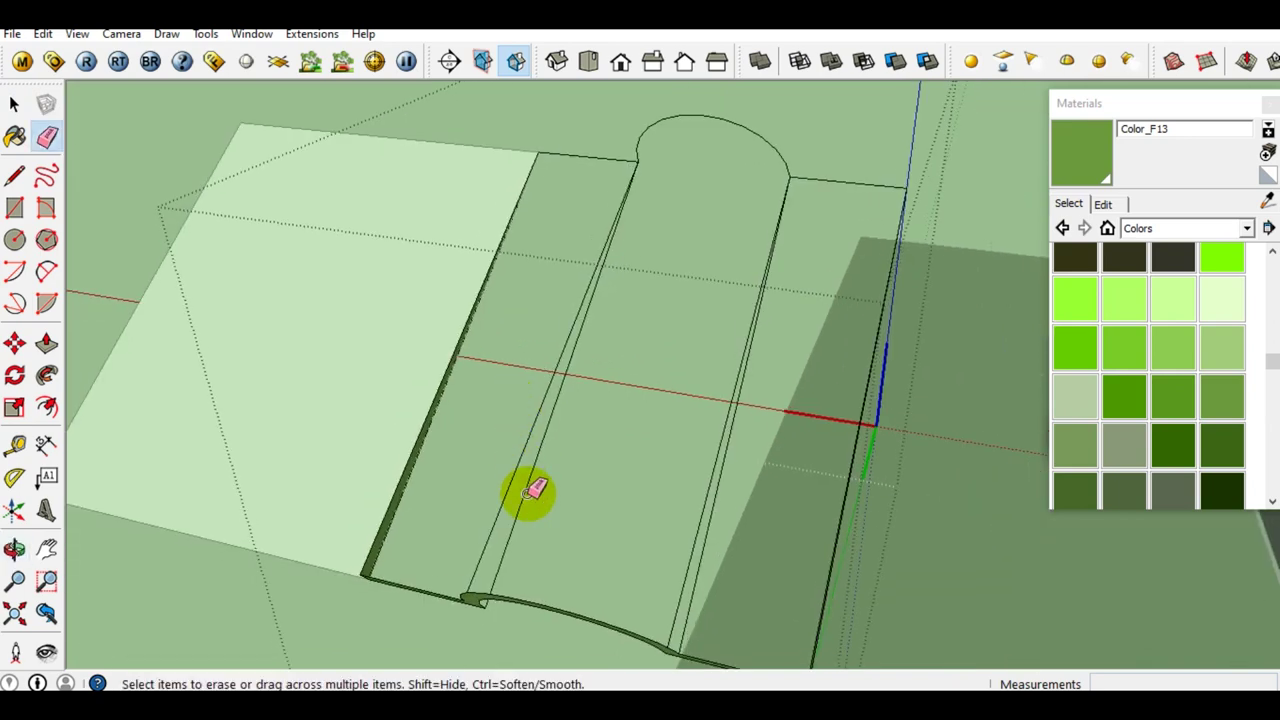
mouse_move(524, 494)
middle_mouse_down()
mouse_move(489, 486)
mouse_move(514, 494)
mouse_move(518, 466)
middle_mouse_up()
scroll(518, 462, "up", 1)
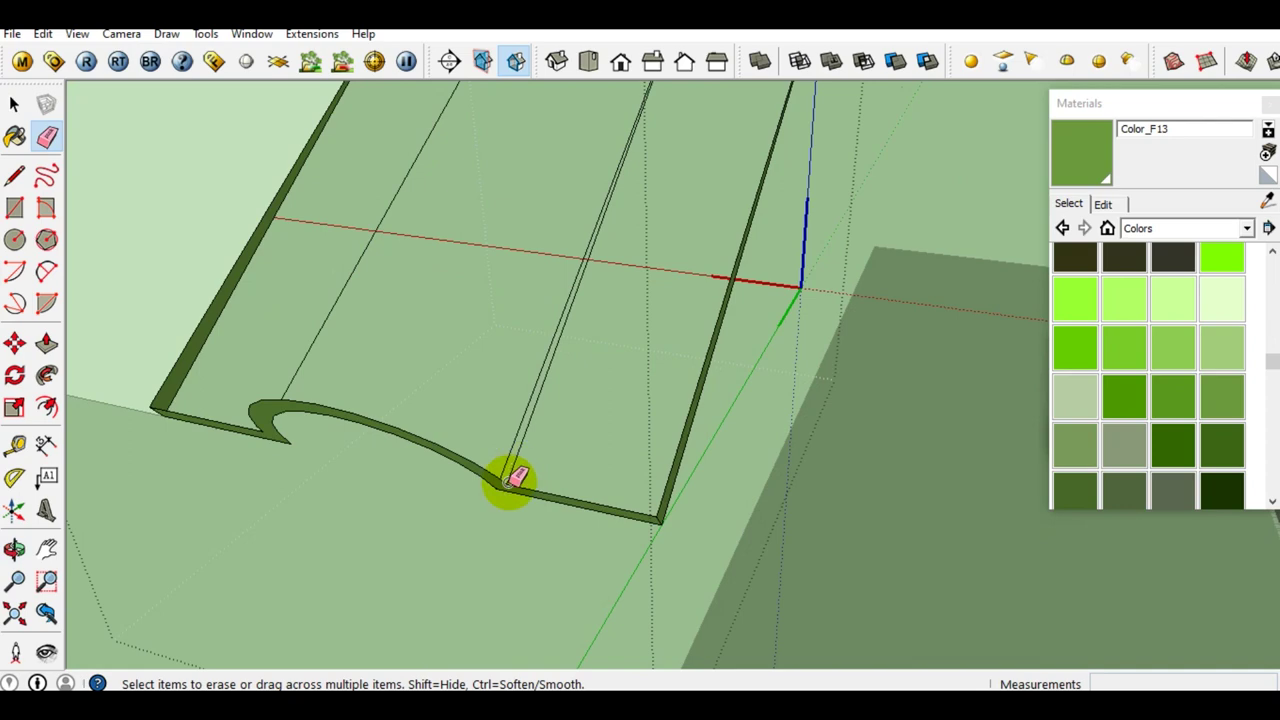
scroll(518, 462, "up", 2)
scroll(518, 460, "up", 1)
mouse_move(504, 470)
middle_mouse_down()
mouse_move(491, 486)
mouse_move(571, 600)
mouse_move(179, 203)
middle_mouse_up()
key("space")
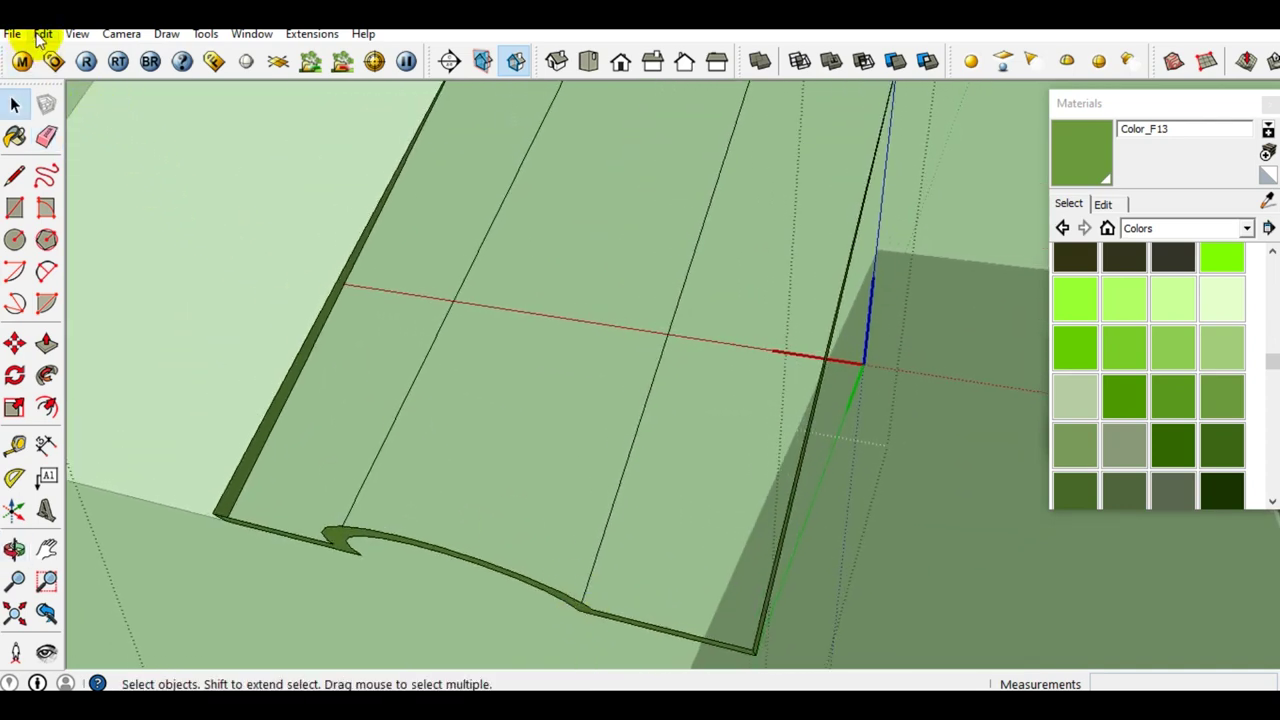
Unhide all hidden geometry via Edit > Unhide > All.
left_click(42, 33)
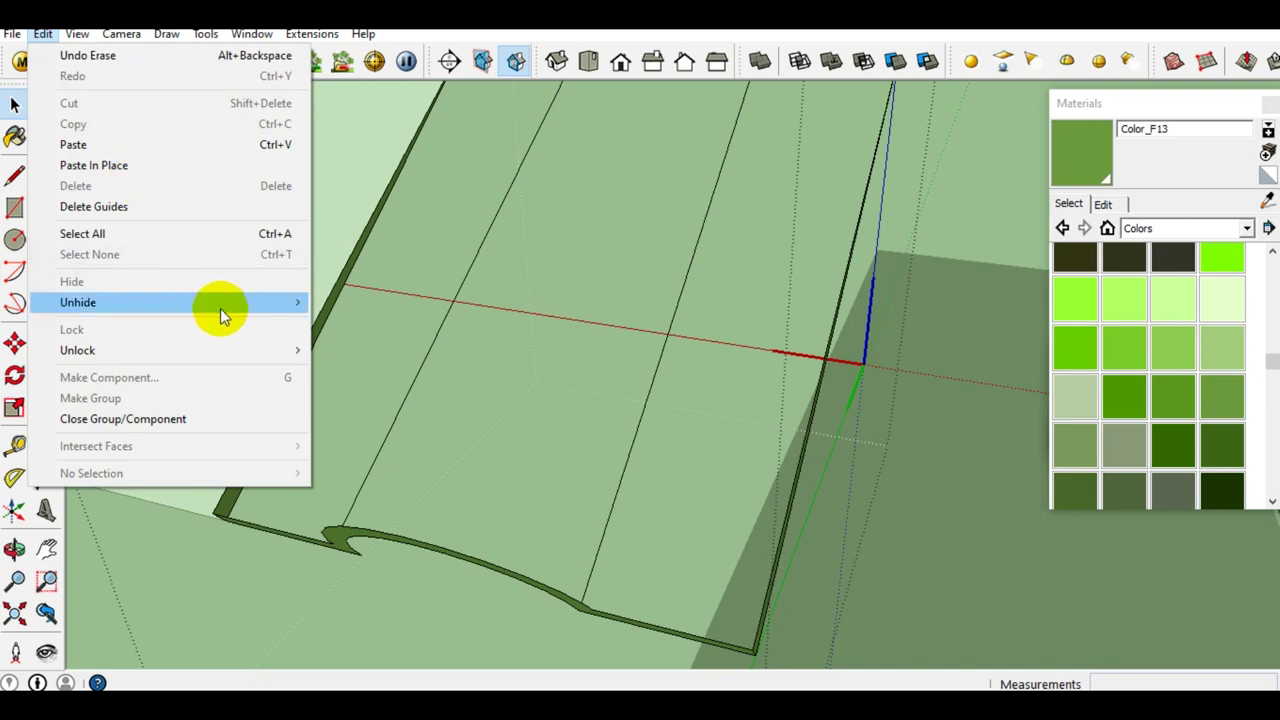
mouse_move(78, 302)
left_click(351, 345)
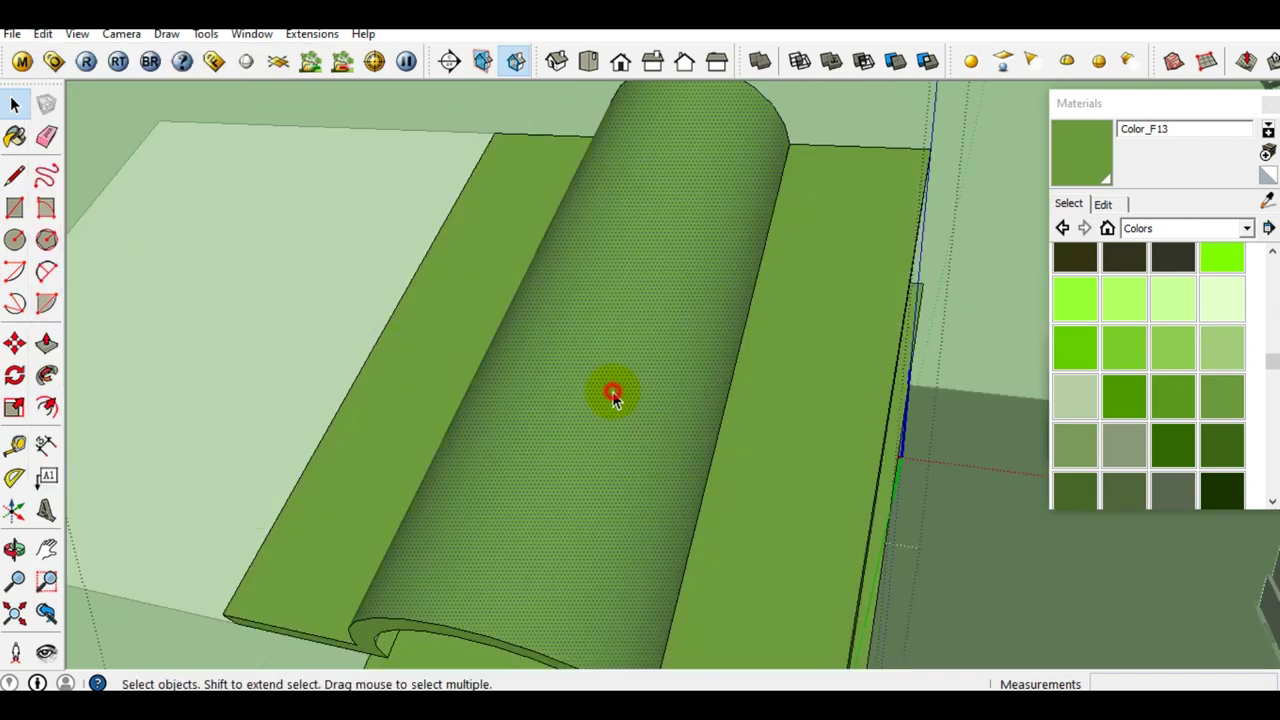
scroll(613, 395, "down", 2)
Select the entire connected barrel tile and hide it.
mouse_move(614, 397)
middle_mouse_down()
mouse_move(543, 411)
mouse_move(679, 215)
mouse_move(800, 206)
mouse_move(609, 291)
mouse_move(600, 349)
middle_mouse_up()
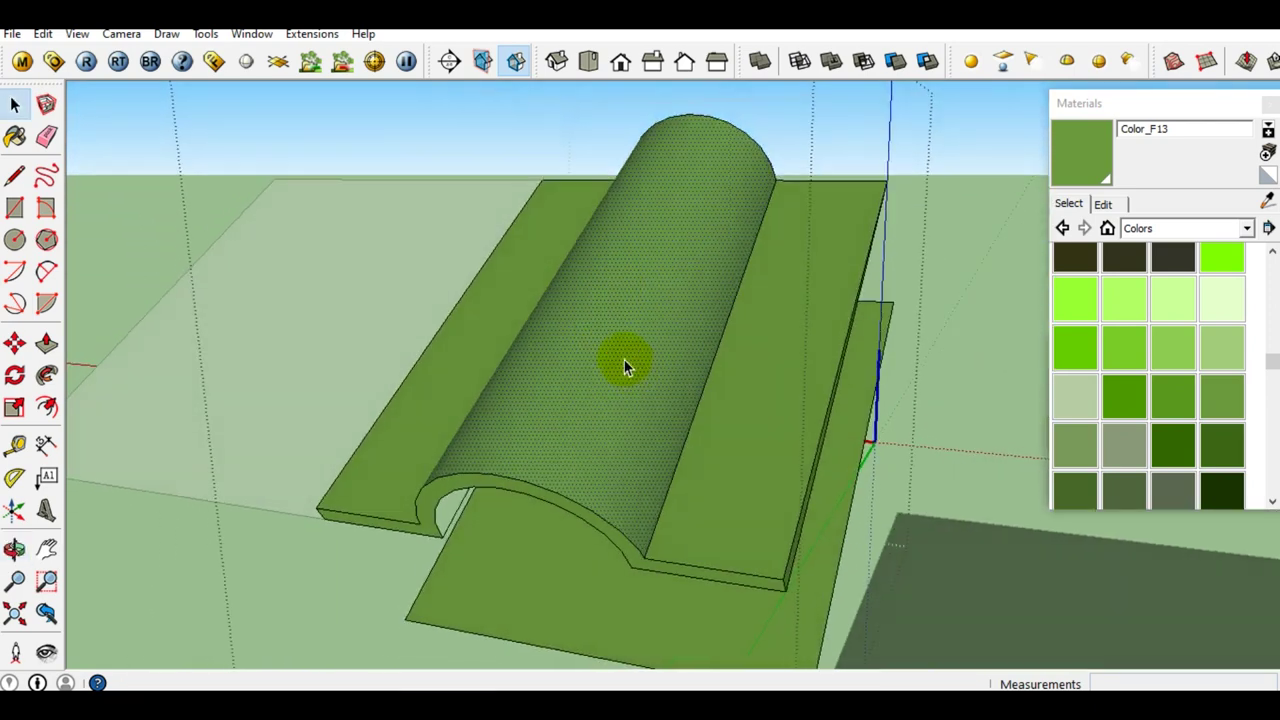
triple_click(621, 360)
right_click(621, 360)
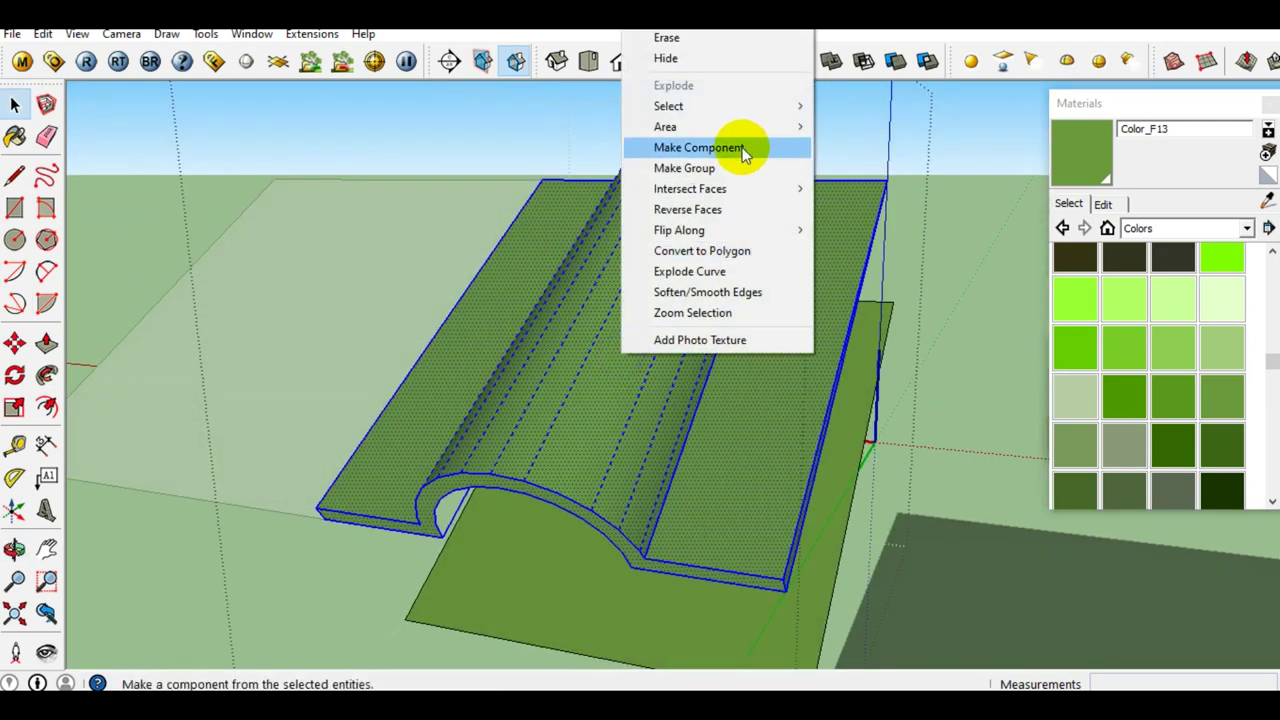
left_click(666, 58)
Zoom in on the flat green base face.
mouse_move(703, 371)
middle_mouse_down()
mouse_move(705, 438)
mouse_move(666, 534)
mouse_move(700, 449)
mouse_move(693, 509)
mouse_move(657, 429)
mouse_move(773, 478)
mouse_move(666, 434)
mouse_move(634, 451)
mouse_move(640, 465)
middle_mouse_up()
scroll(662, 518, "up", 2)
scroll(661, 515, "up", 3)
key("r")
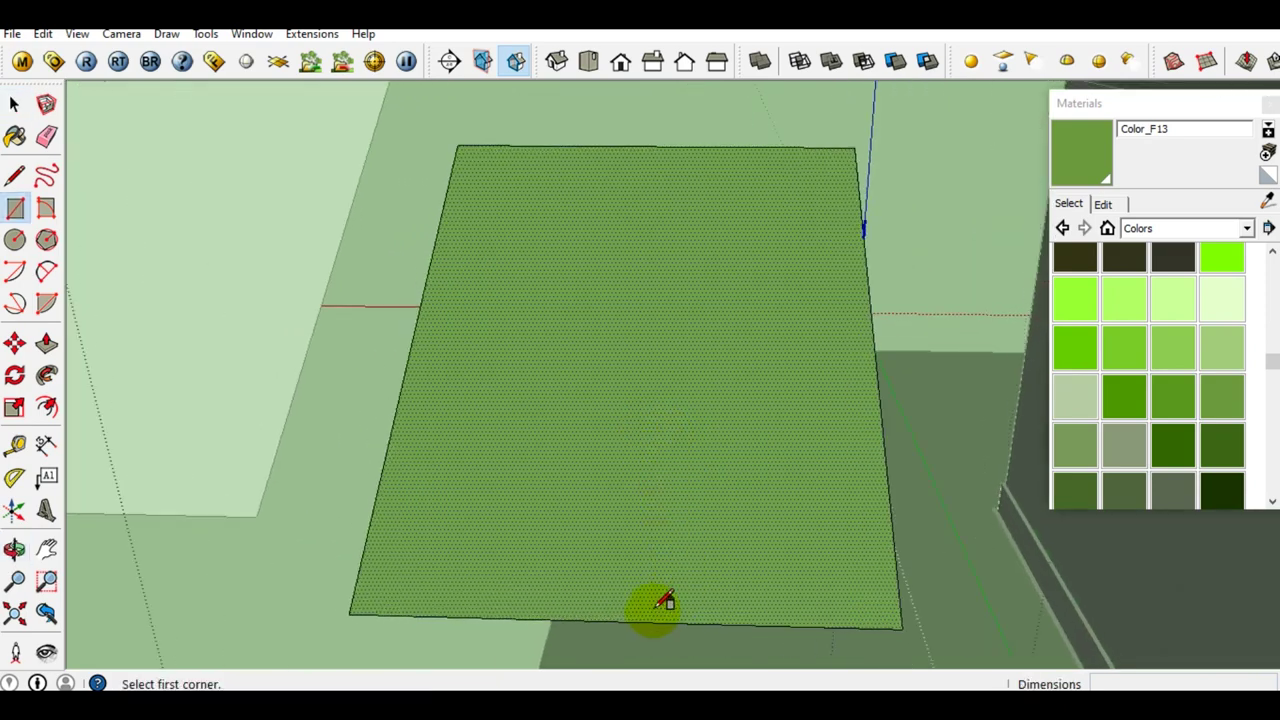
key("space")
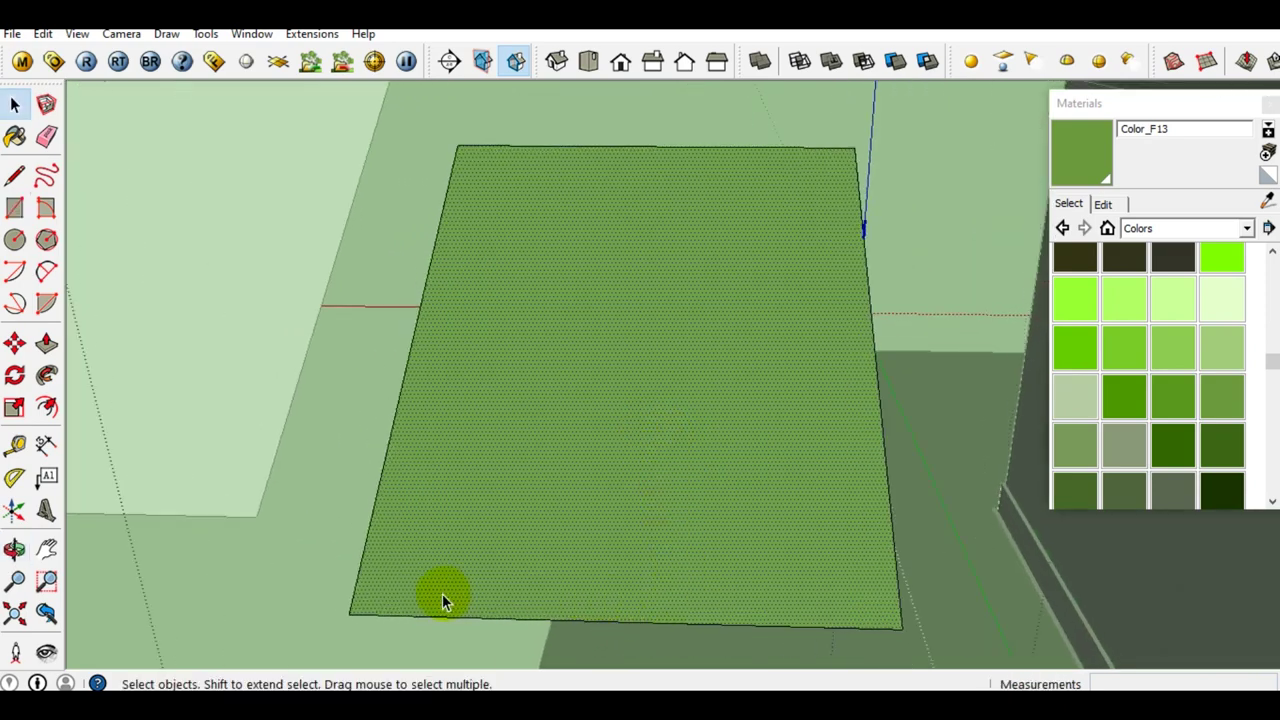
Copy the base's left edge 100 mm along, then another copy 40 mm further.
left_click(370, 550)
key("m")
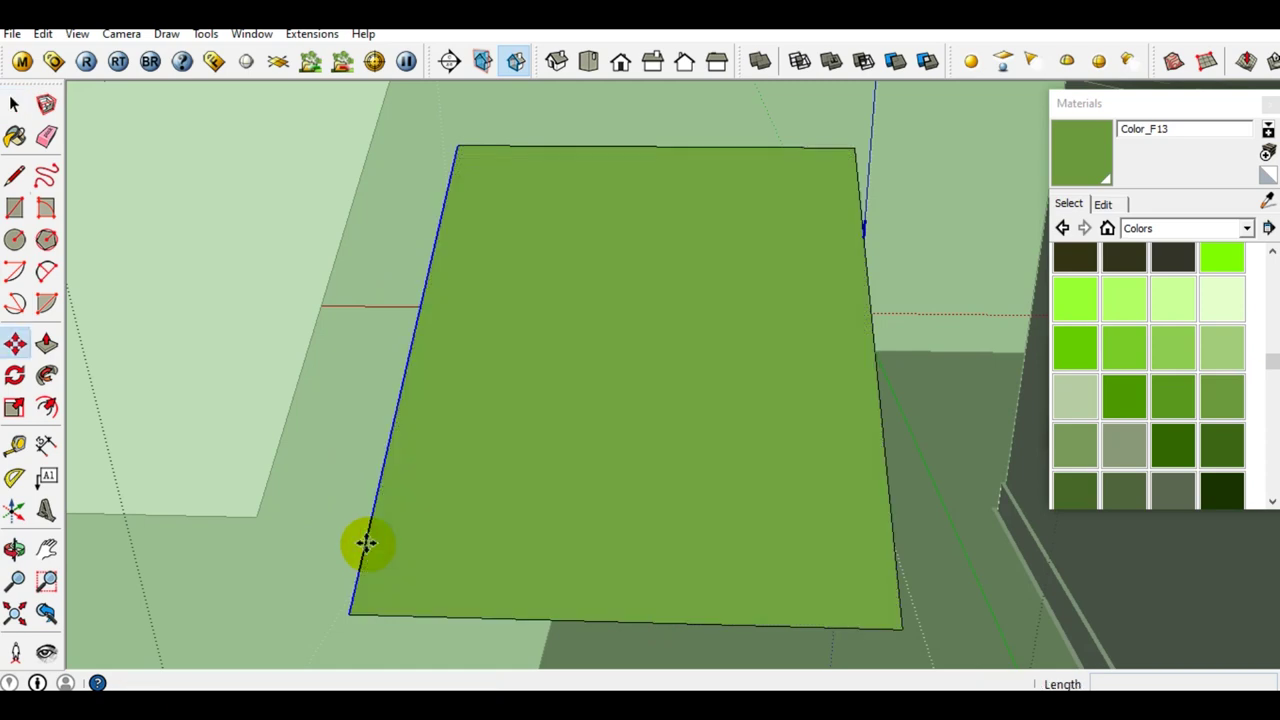
left_click(353, 613)
key("ctrl")
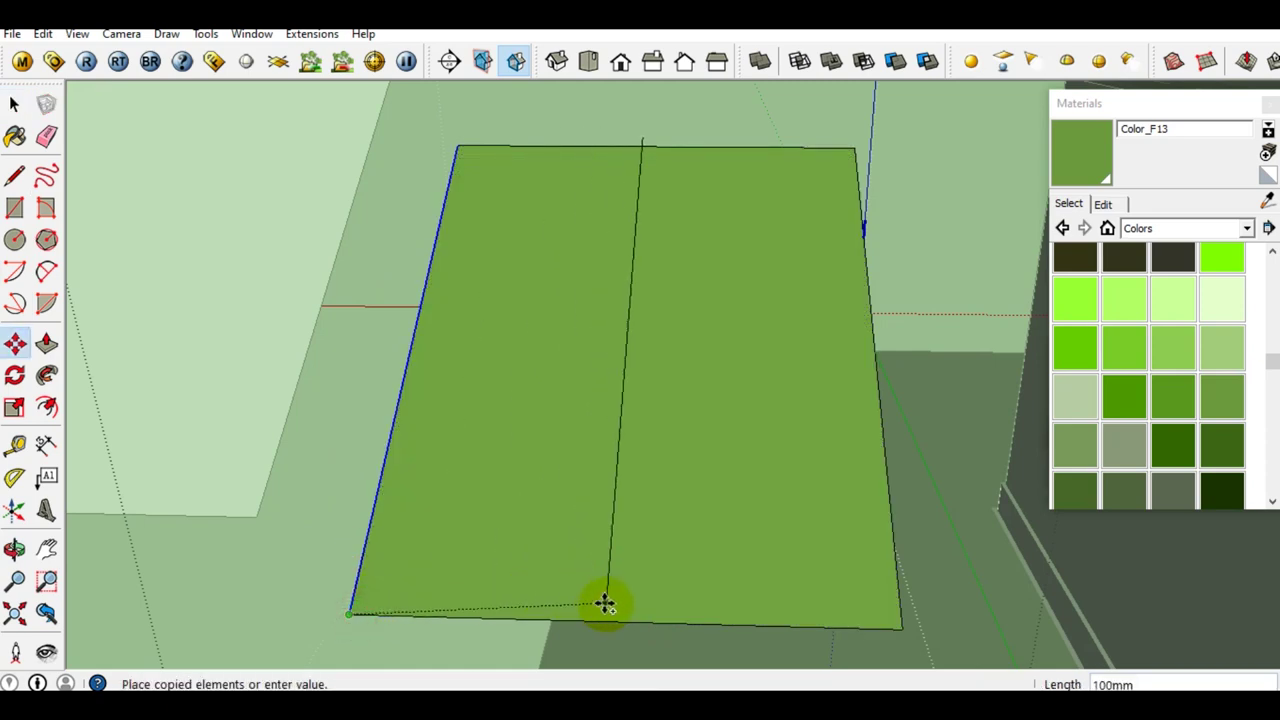
left_click(627, 622)
key("space")
key("m")
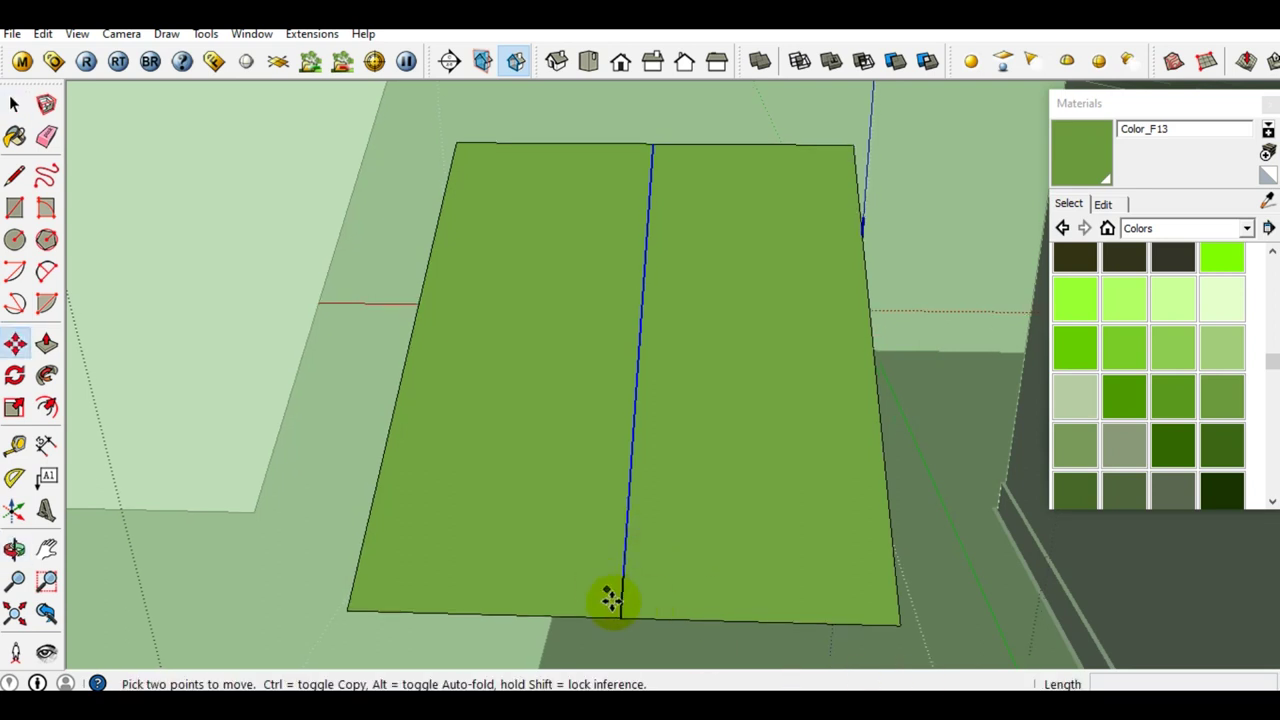
left_click(625, 617)
key("ctrl")
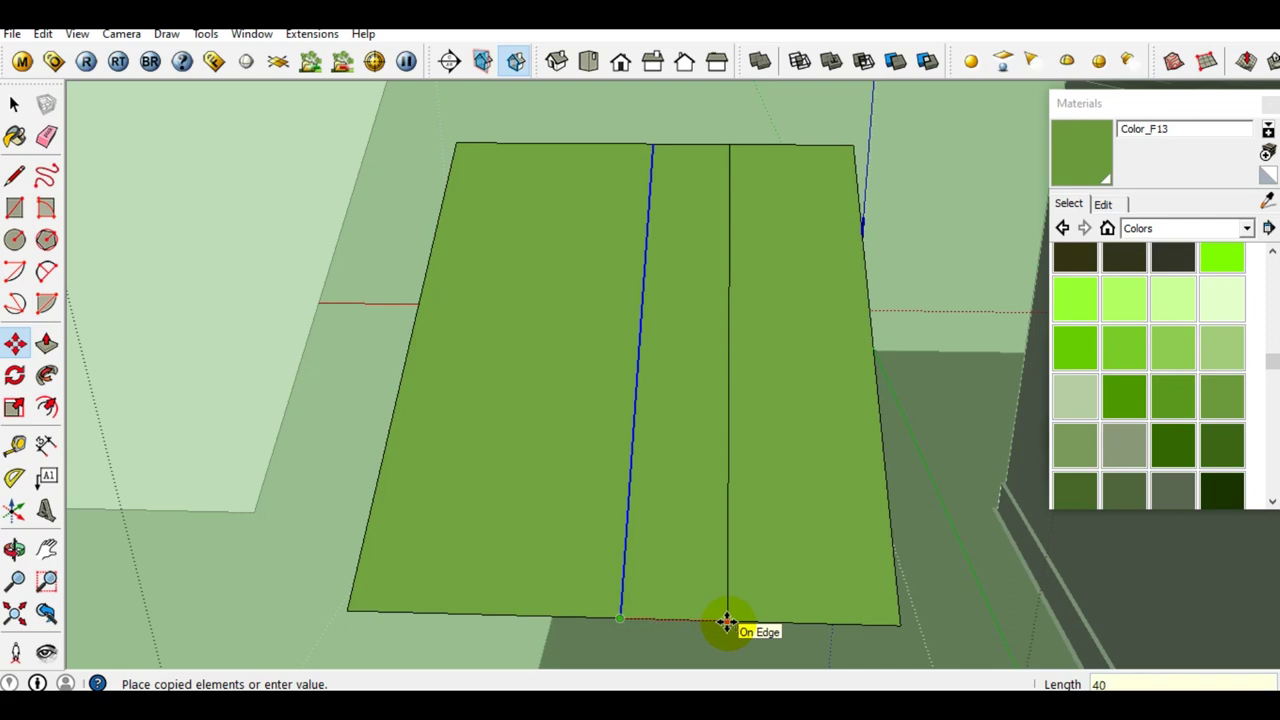
left_click(727, 622)
key("space")
Push/Pull the 40 mm middle strip upward into a rib.
left_click(721, 538)
mouse_move(721, 538)
middle_mouse_down()
mouse_move(620, 537)
mouse_move(581, 405)
mouse_move(642, 470)
middle_mouse_up()
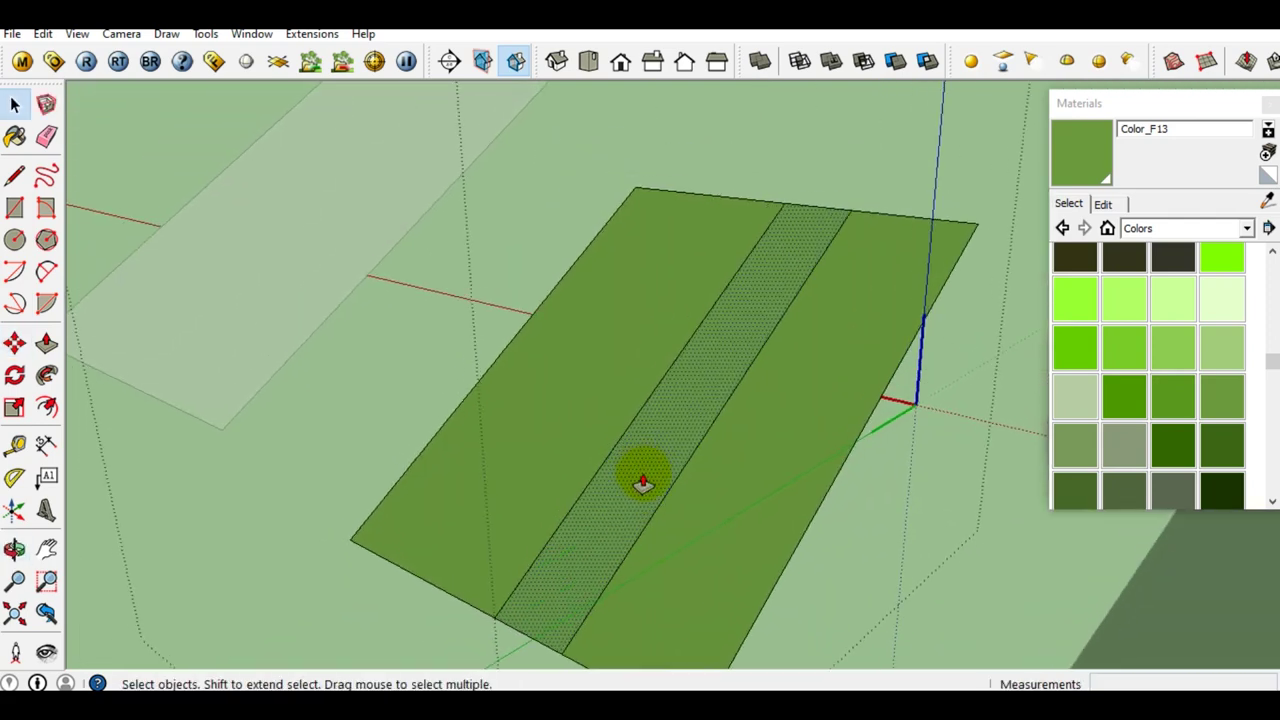
key("p")
left_click_drag(642, 483, 596, 437)
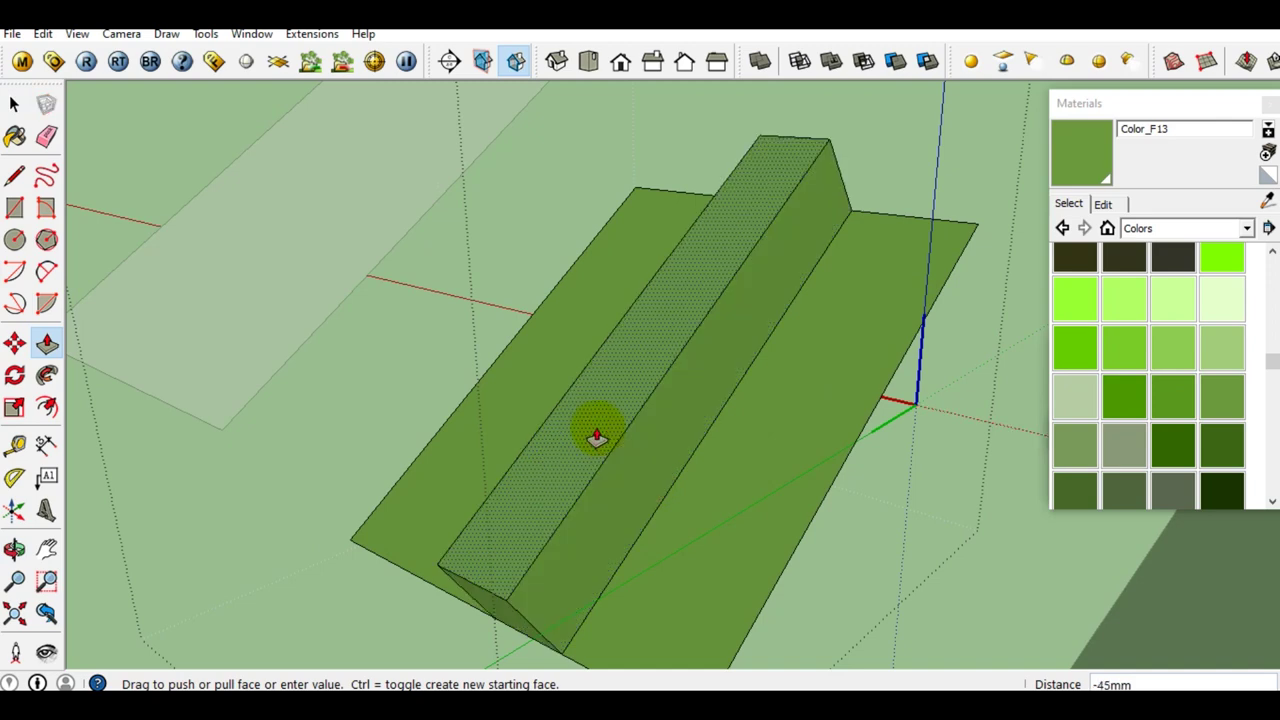
left_click_drag(596, 437, 594, 434)
Select the rib's top end edge and begin a Move copy from its corner.
mouse_move(594, 434)
middle_mouse_down()
mouse_move(794, 423)
mouse_move(734, 266)
mouse_move(866, 289)
mouse_move(866, 322)
mouse_move(822, 326)
middle_mouse_up()
left_click(868, 288)
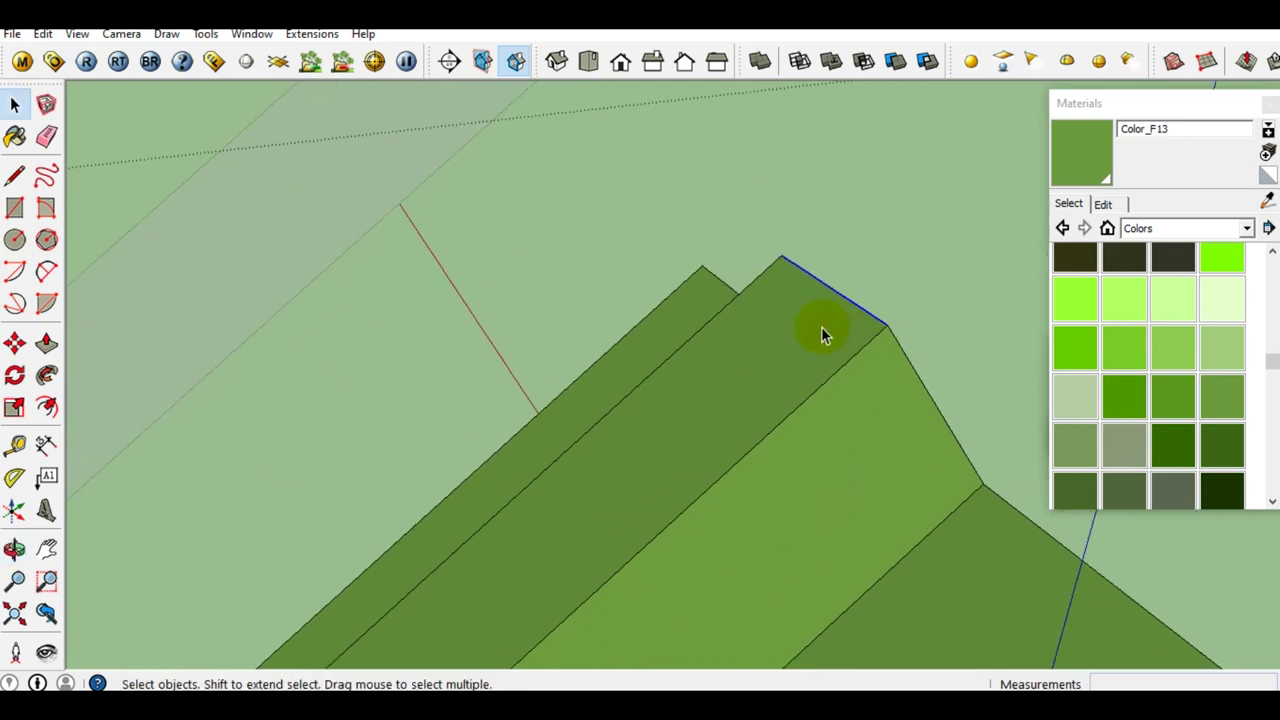
key("m")
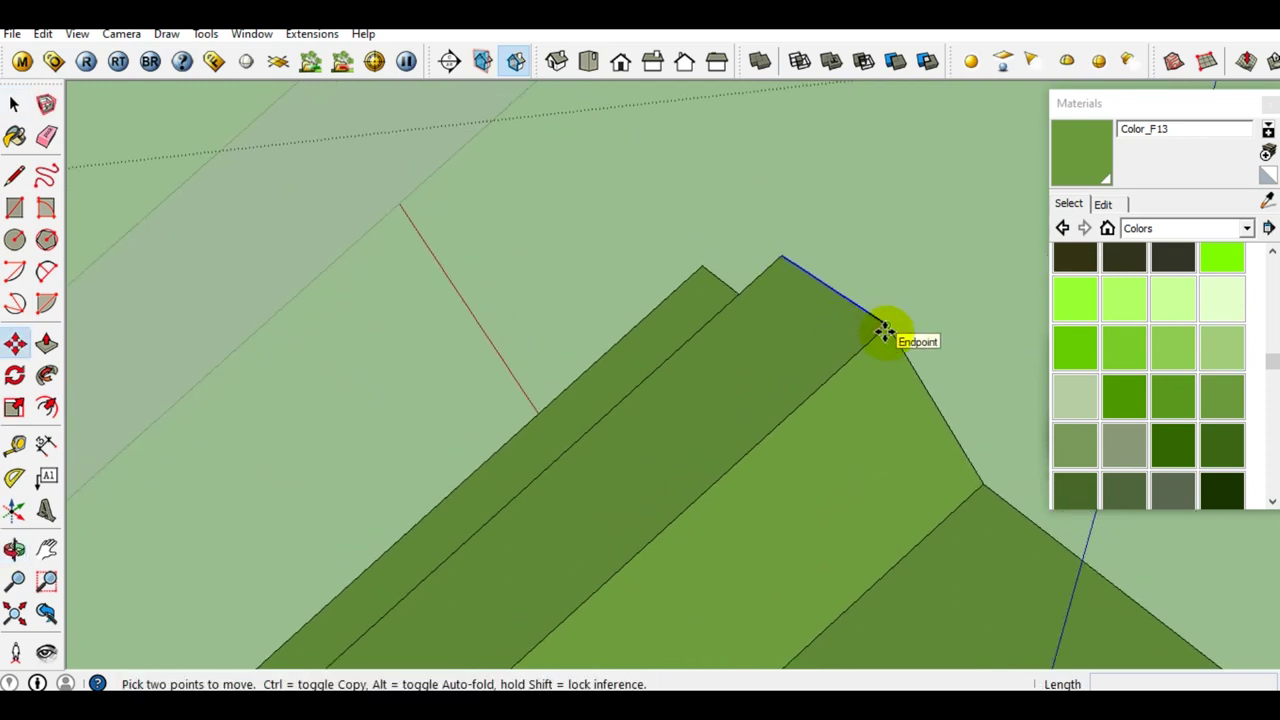
left_click(880, 337)
type("40")
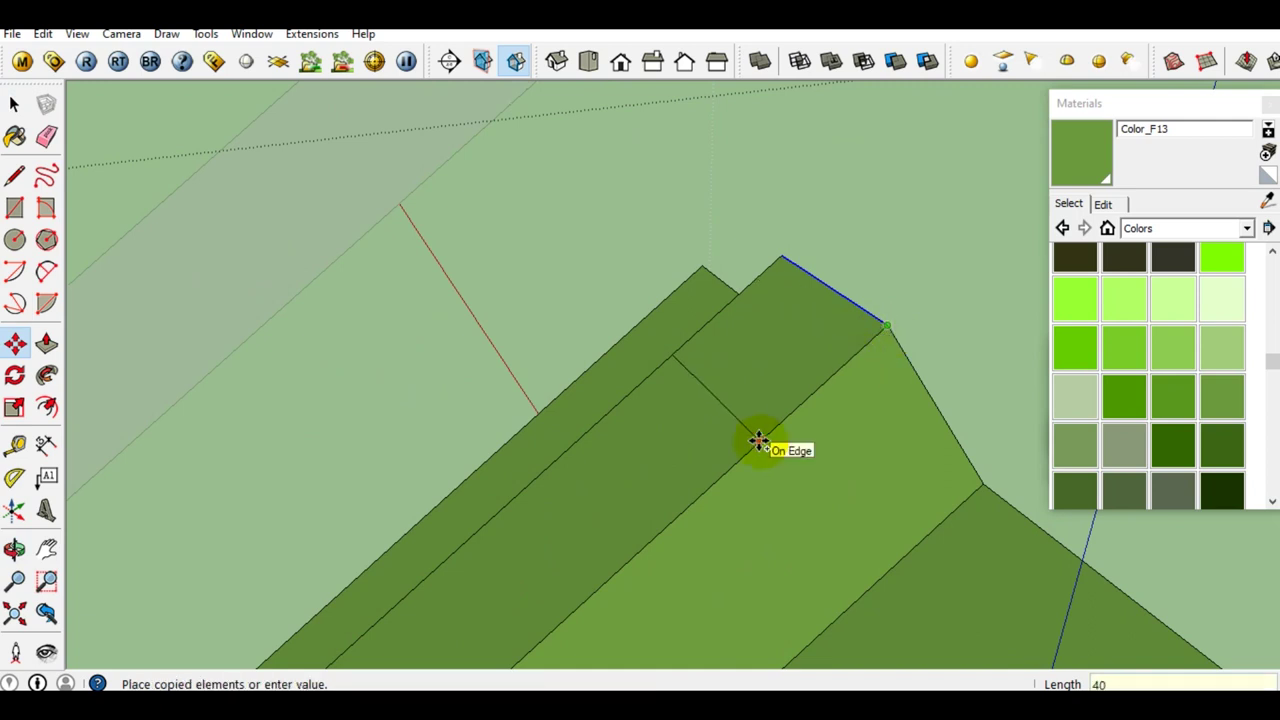
Copy the rib's end edge 40 mm and lift the small end face 29 mm.
key("Return")
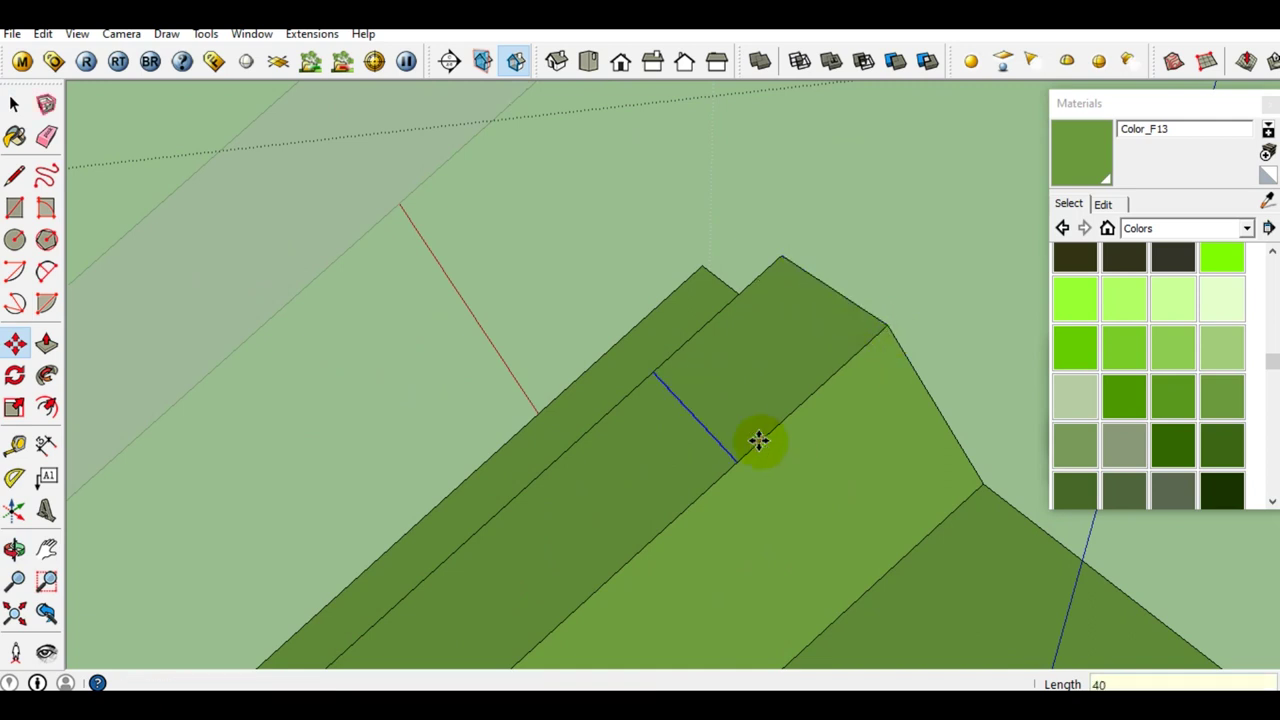
key("space")
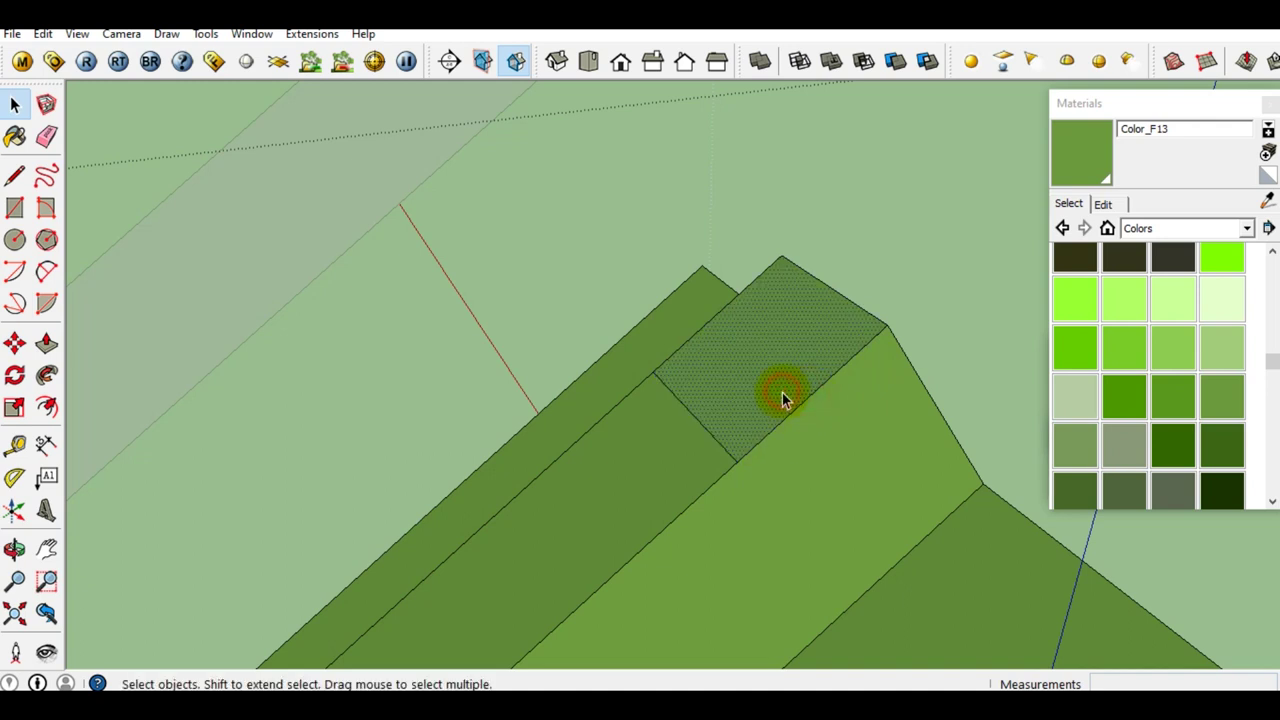
key("p")
left_click(781, 399)
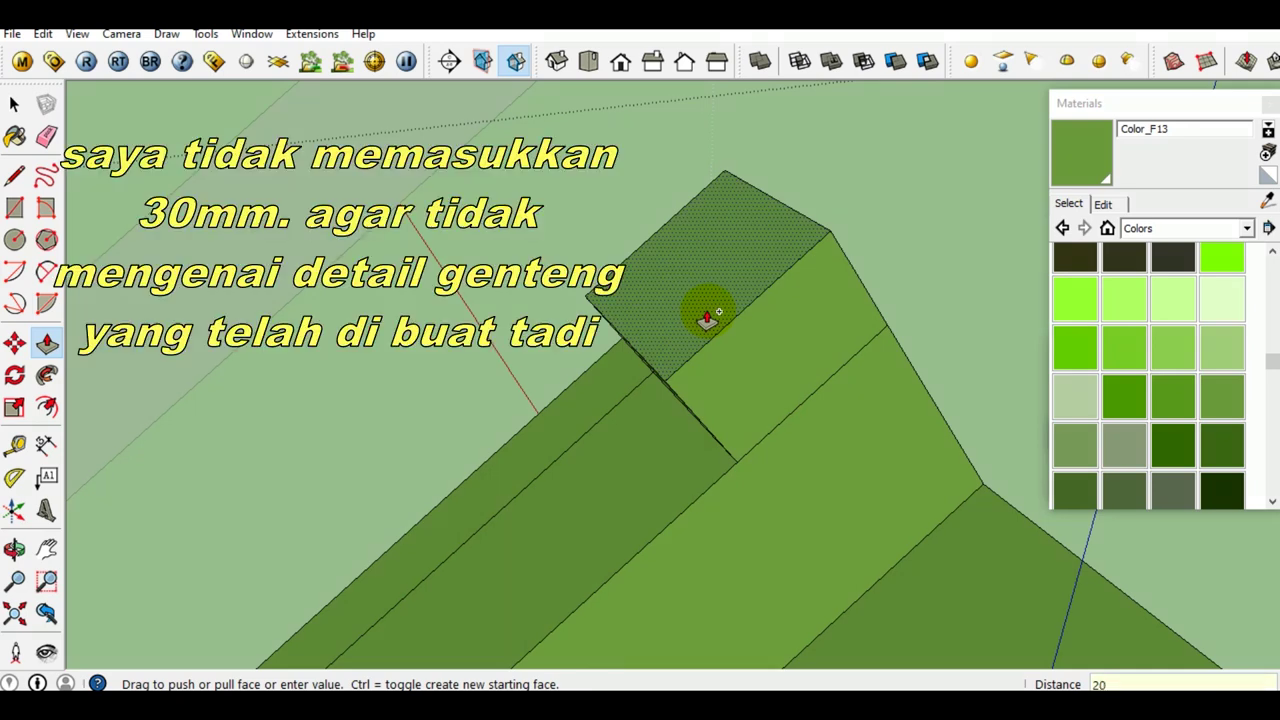
left_click(707, 310)
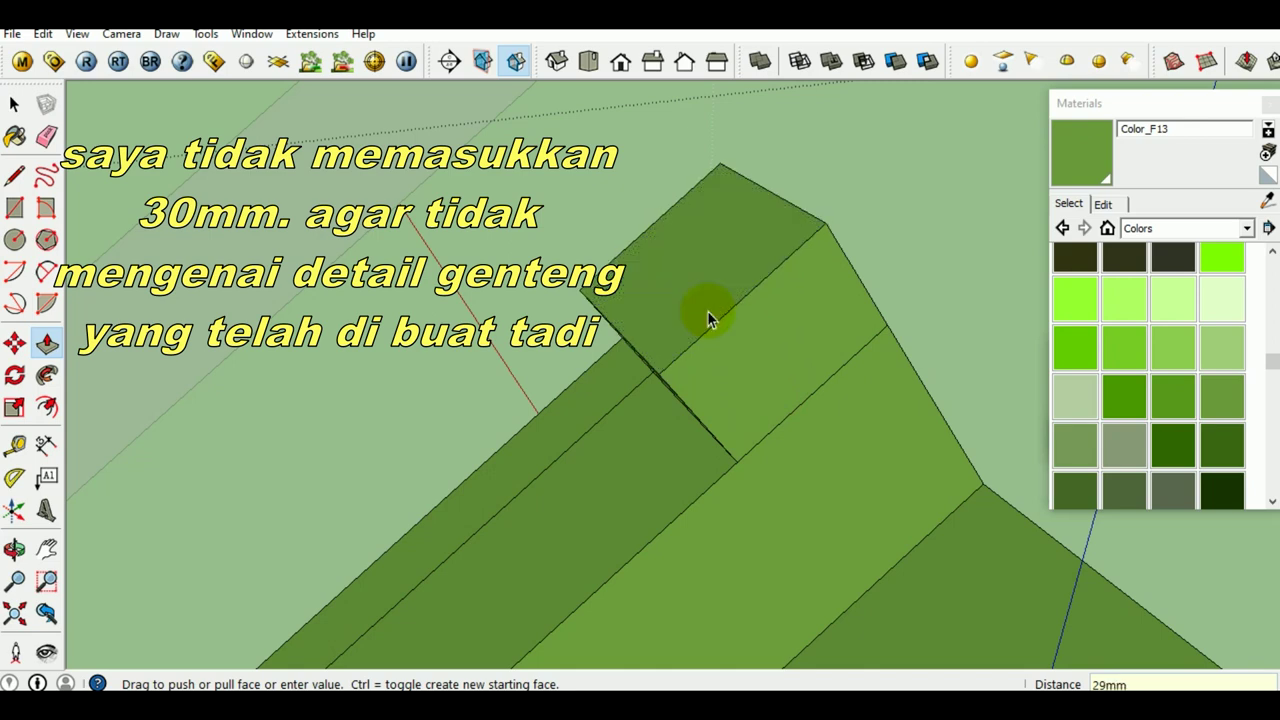
key("space")
Push the raised block's end face outward.
mouse_move(742, 336)
middle_mouse_down("shift")
mouse_move(704, 345)
mouse_move(682, 371)
middle_mouse_up("shift")
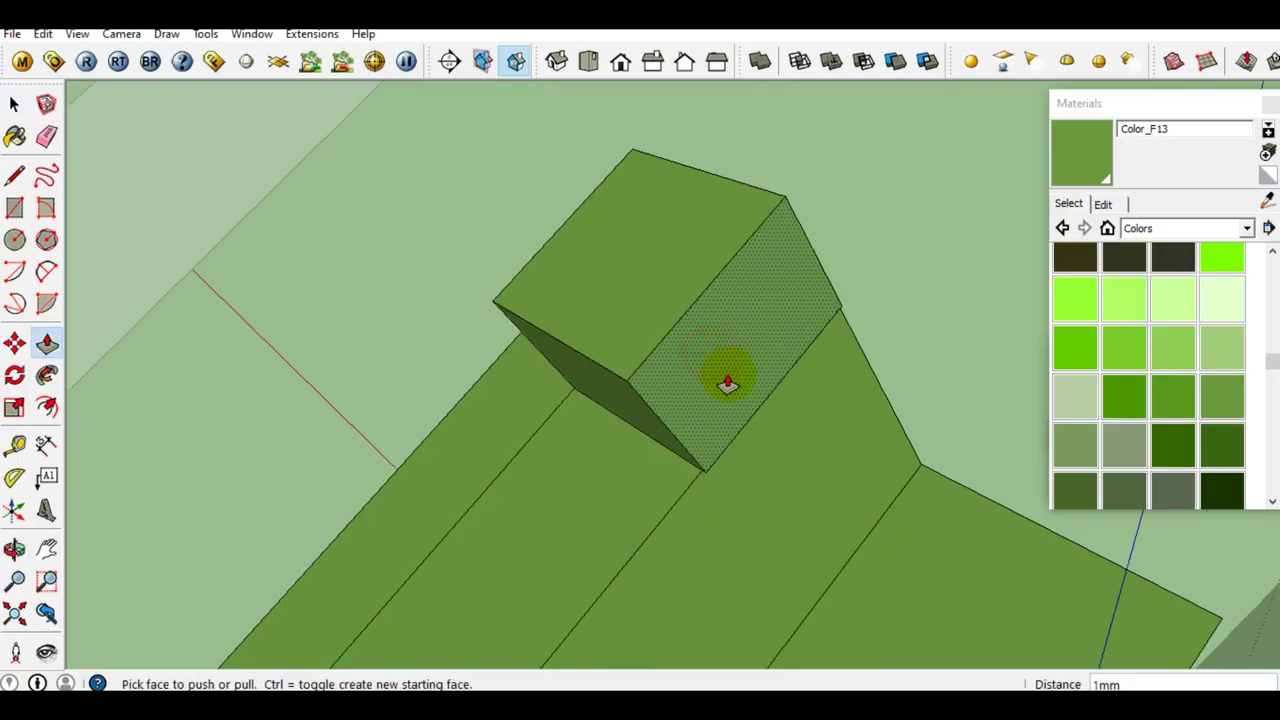
scroll(728, 376, "down", 2)
left_click(677, 277)
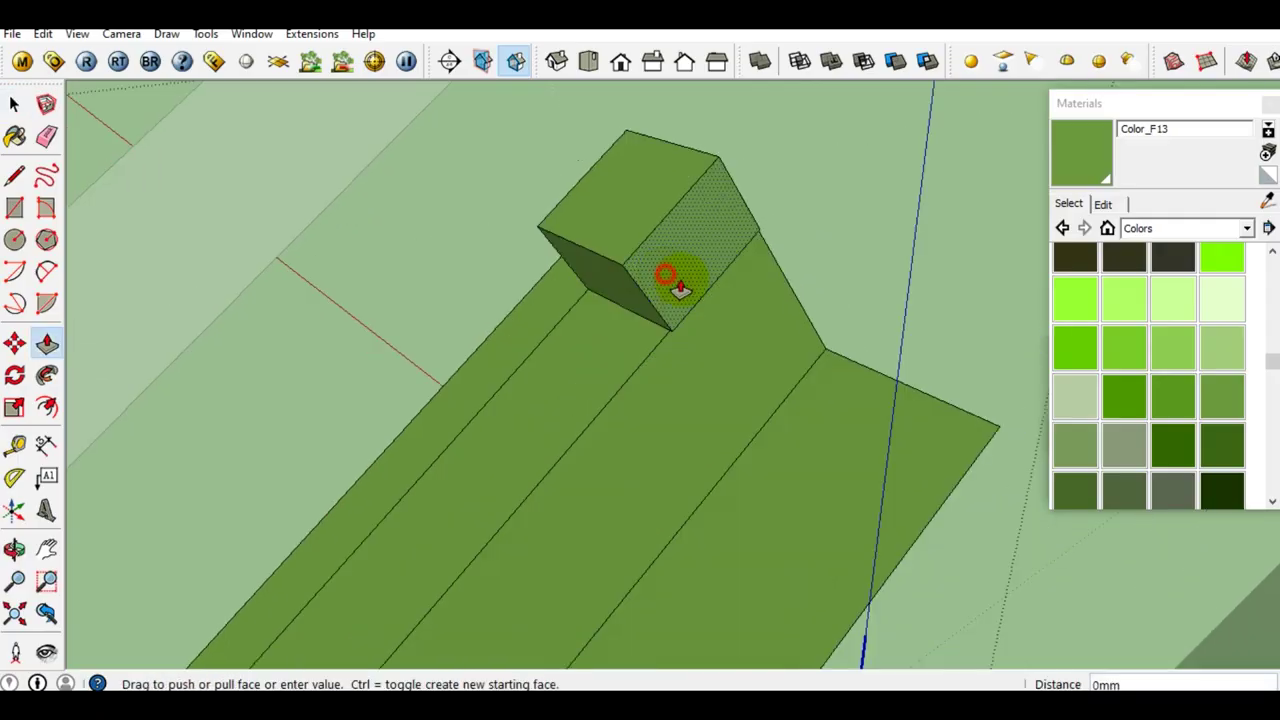
left_click(894, 563)
key("space")
Push/Pull the flat base face into a box beside the block.
mouse_move(791, 429)
middle_mouse_down()
mouse_move(971, 354)
mouse_move(863, 374)
middle_mouse_up()
scroll(819, 264, "up", 3)
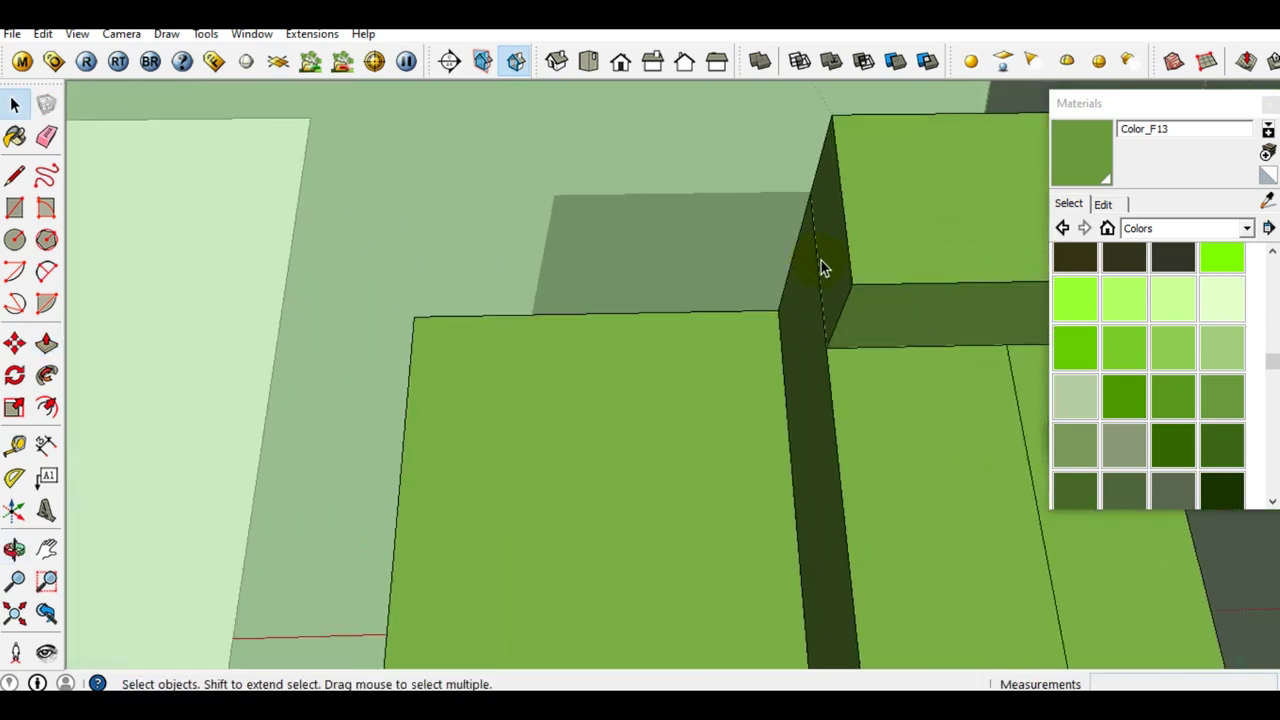
key("p")
left_click(838, 280)
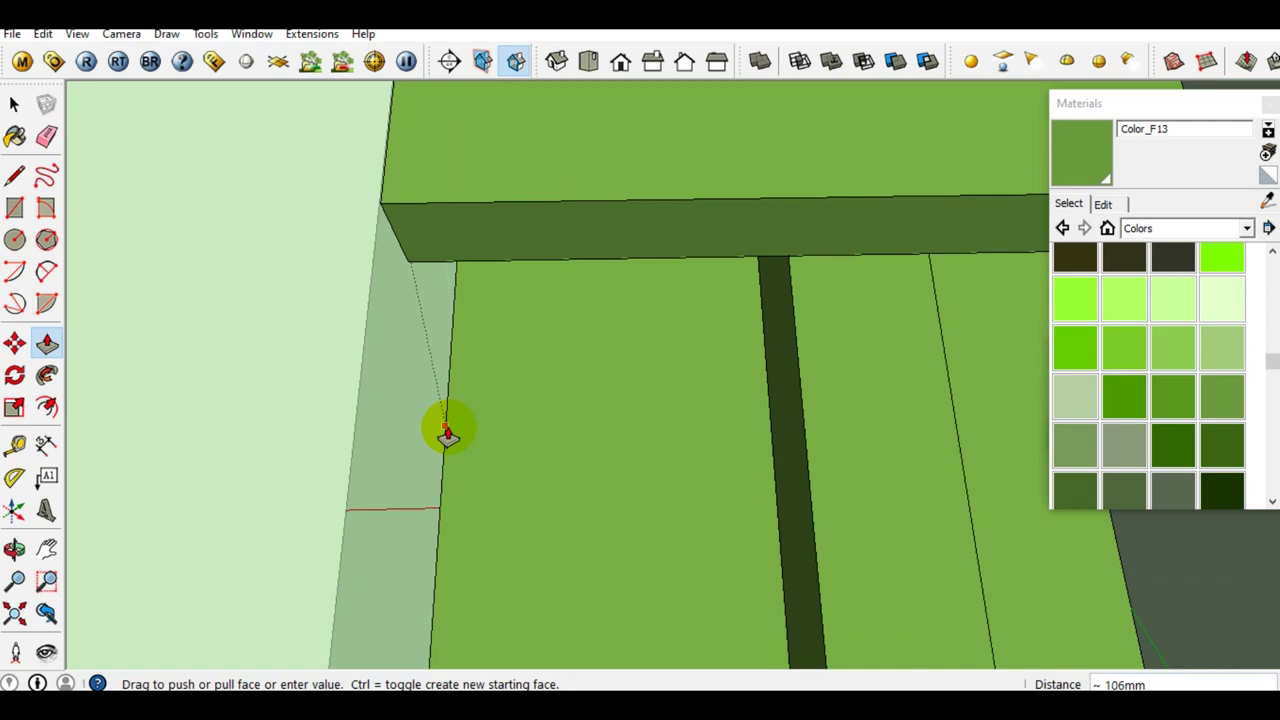
left_click(446, 430)
key("space")
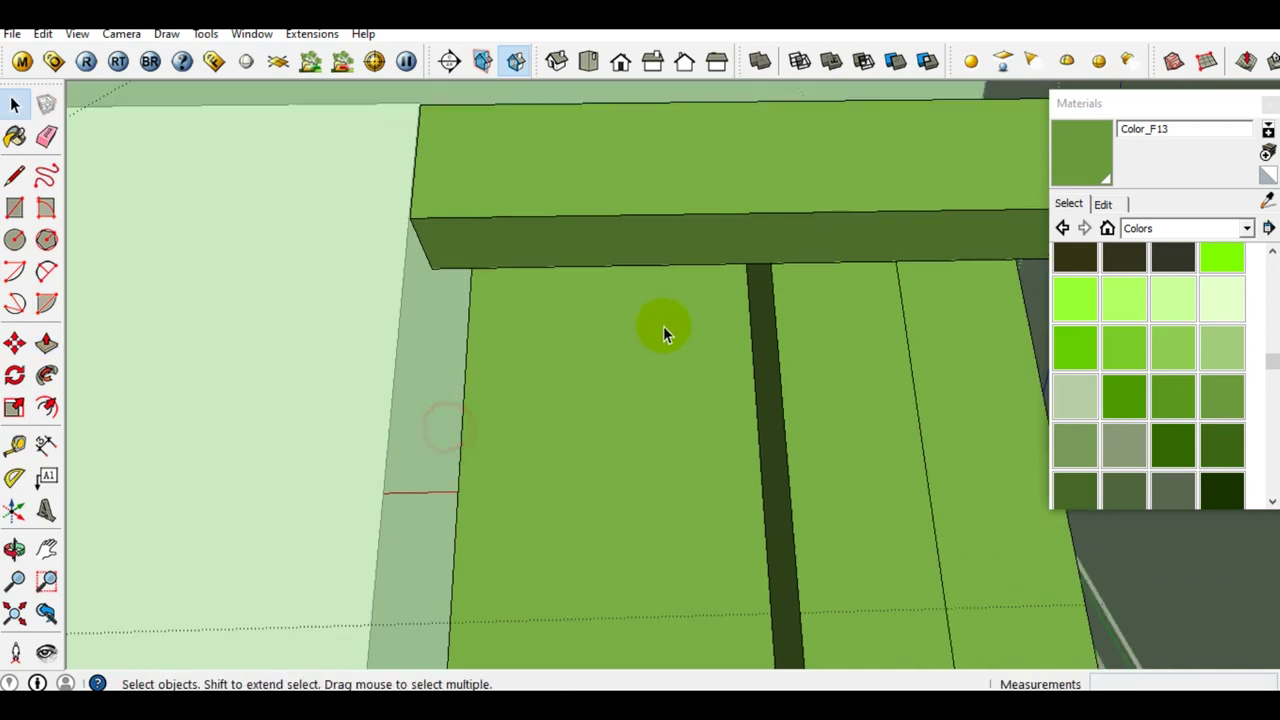
scroll(655, 324, "down", 5)
middle_click_drag(724, 407, 705, 488)
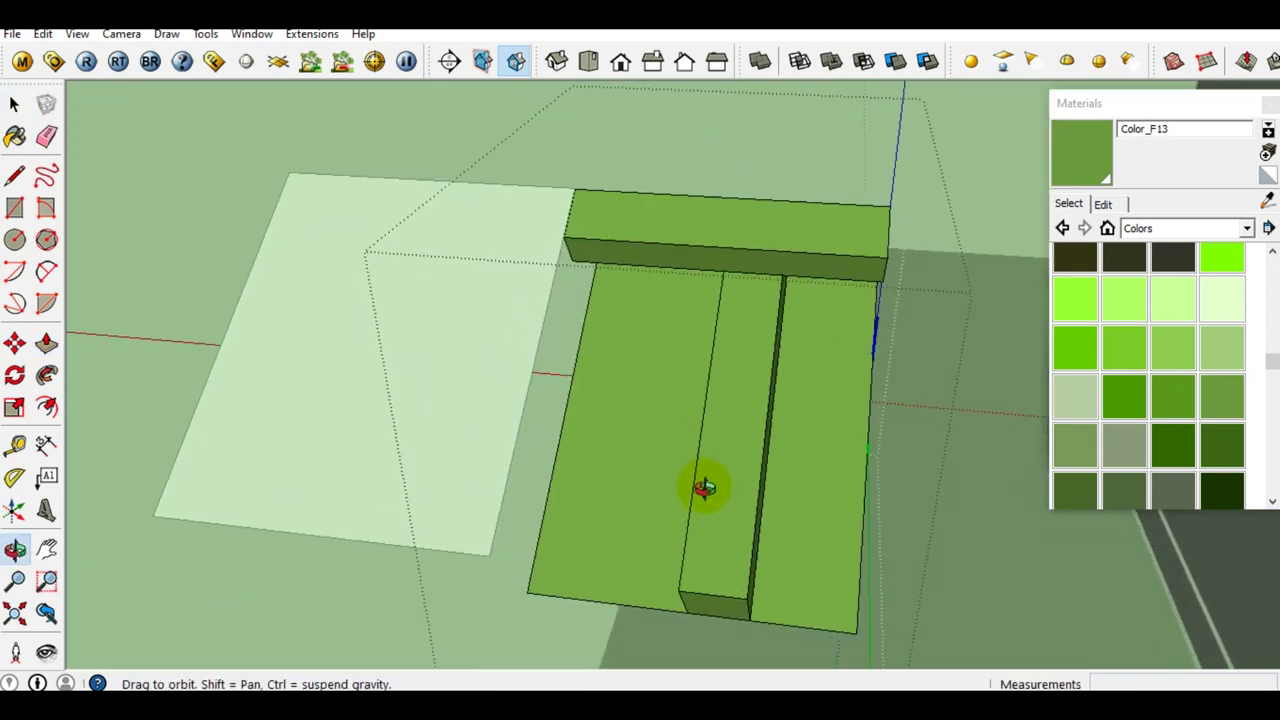
Erase the right-hand green box and the wide green box, leaving the T shape.
key("e")
scroll(703, 488, "up", 2)
scroll(703, 488, "up", 2)
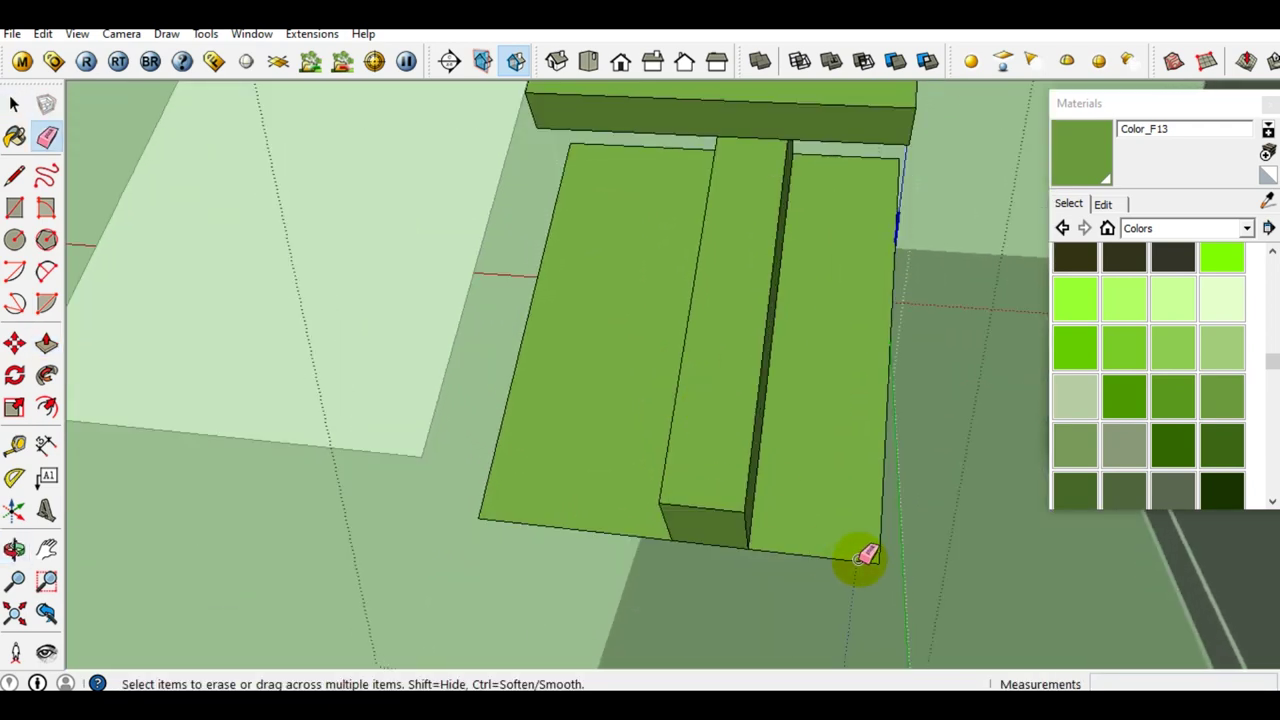
left_click(872, 562)
left_click(485, 512)
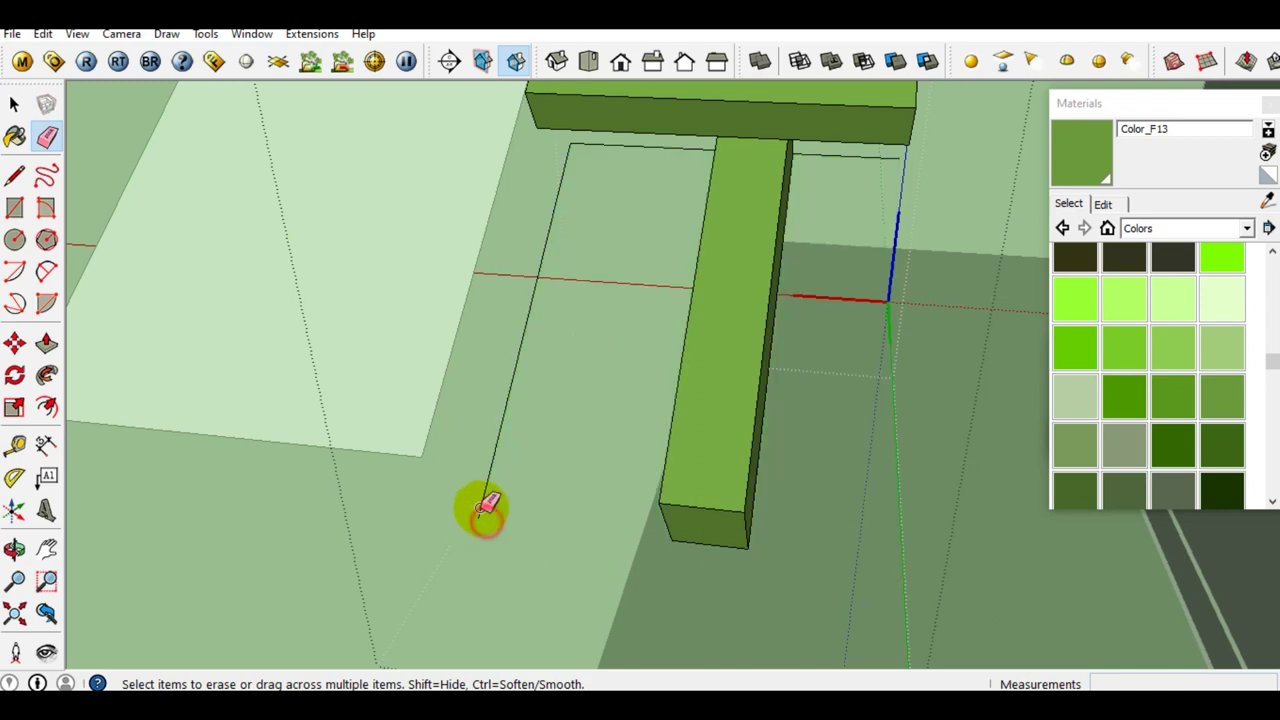
middle_click_drag(551, 414, 714, 400)
scroll(671, 229, "up", 3)
scroll(697, 272, "down", 5)
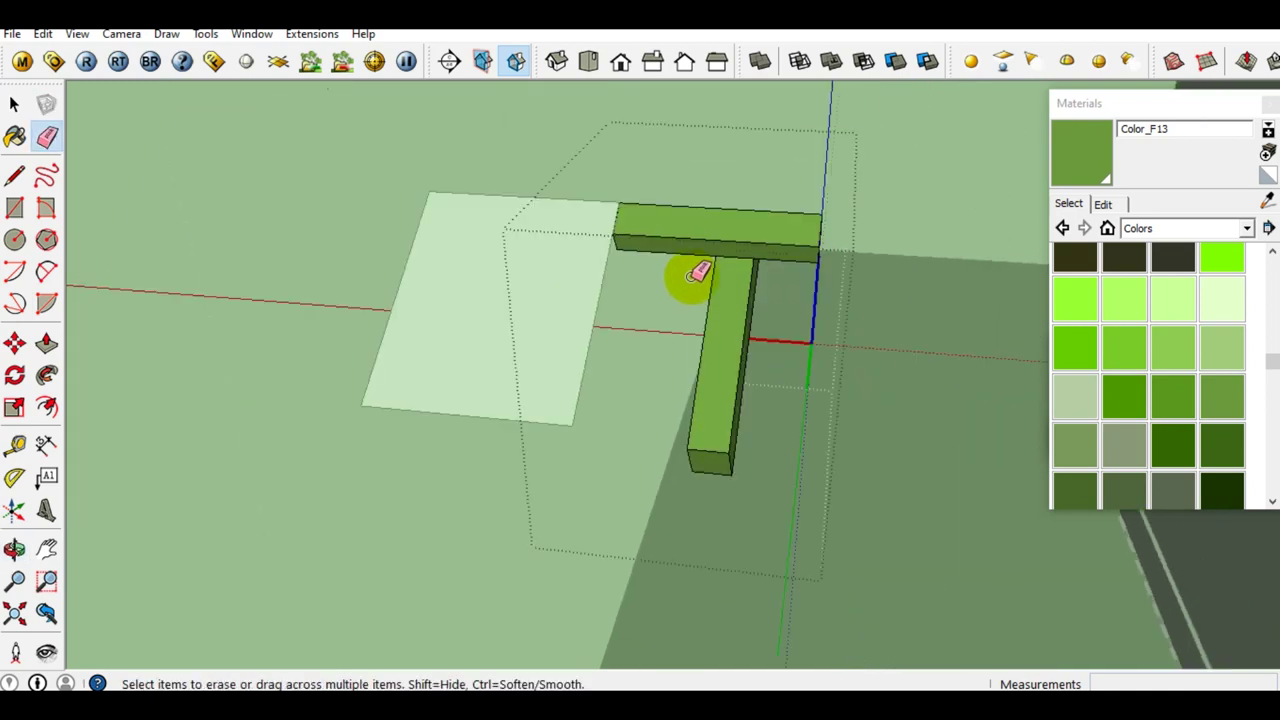
scroll(730, 250, "up", 2)
scroll(745, 243, "up", 3)
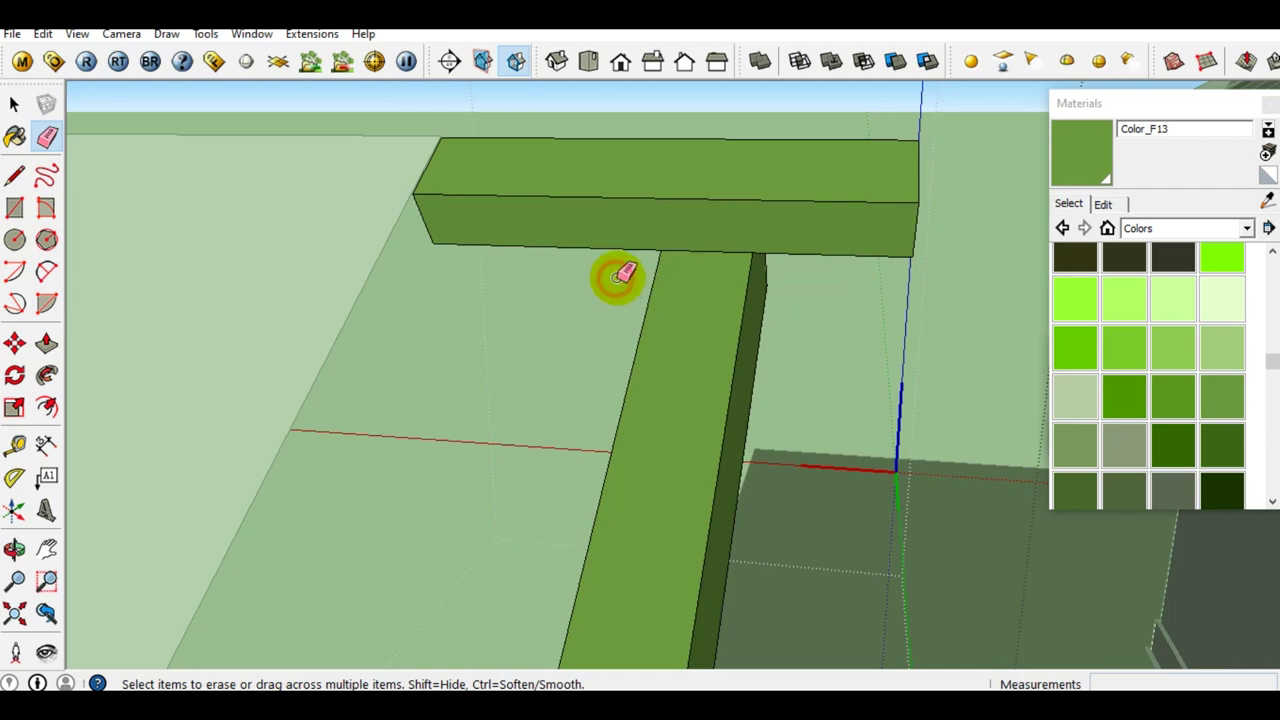
Delete the end face of the long beam.
key("space")
scroll(620, 277, "down", 5)
scroll(646, 389, "up", 1)
scroll(646, 343, "up", 2)
scroll(617, 363, "up", 3)
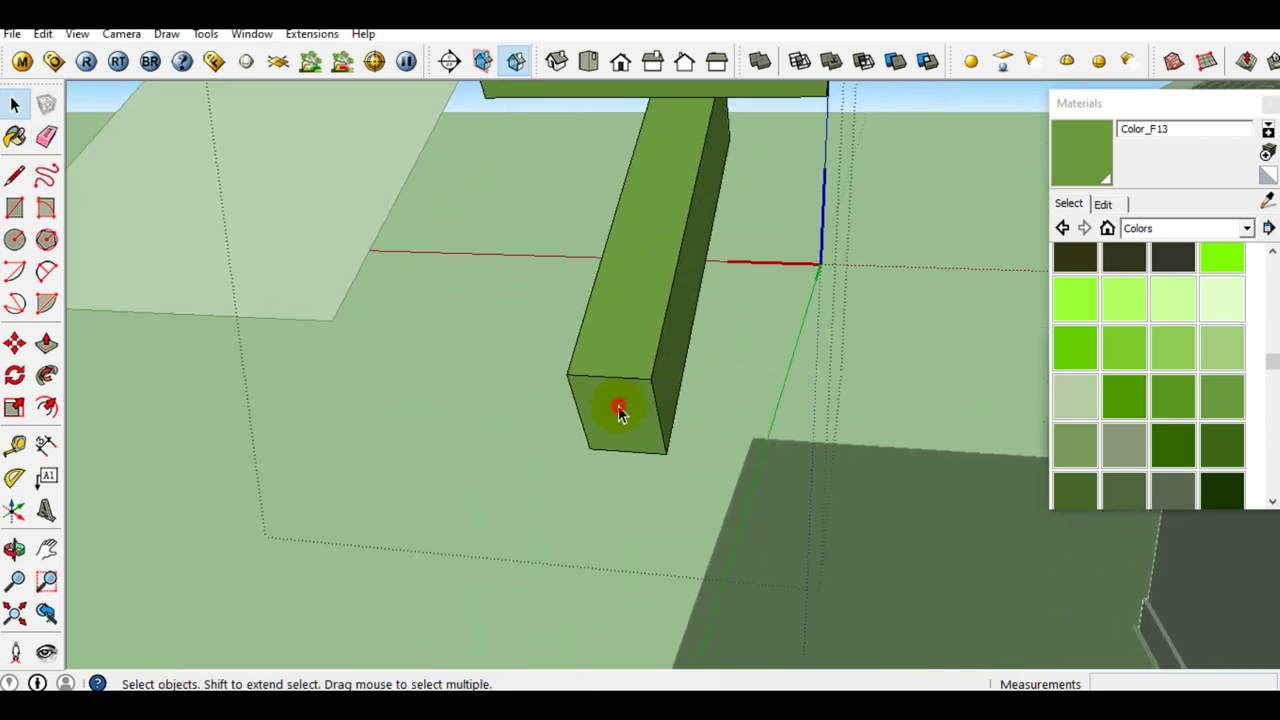
left_click(618, 410)
scroll(618, 410, "up", 1)
key("Delete")
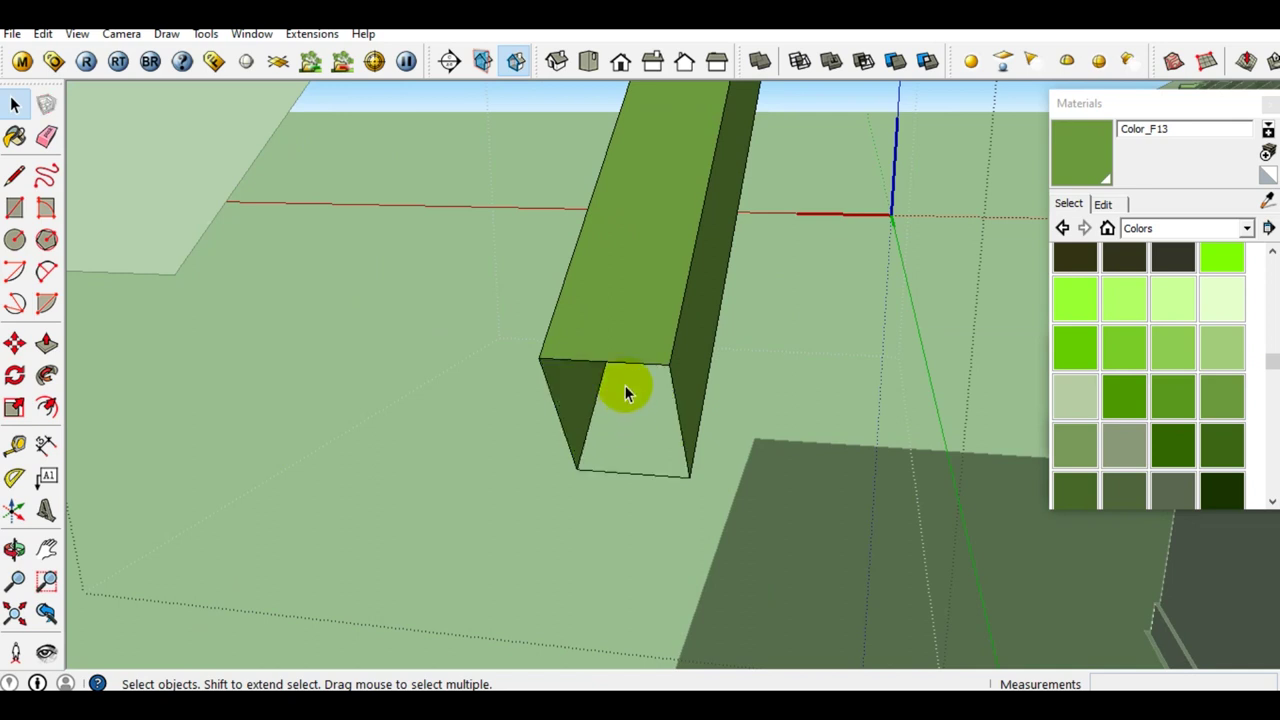
scroll(630, 375, "down", 1)
Draw a line across the long beam's open end.
key("l")
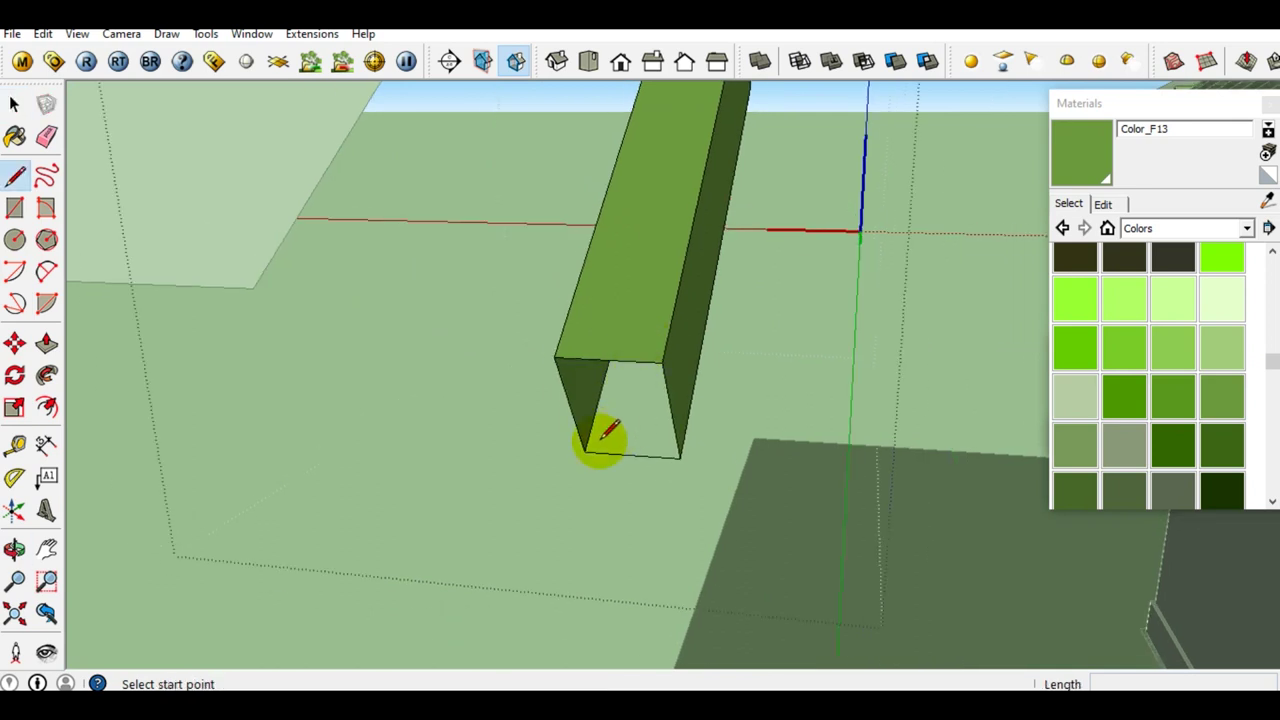
scroll(600, 434, "up", 1)
left_click(574, 398)
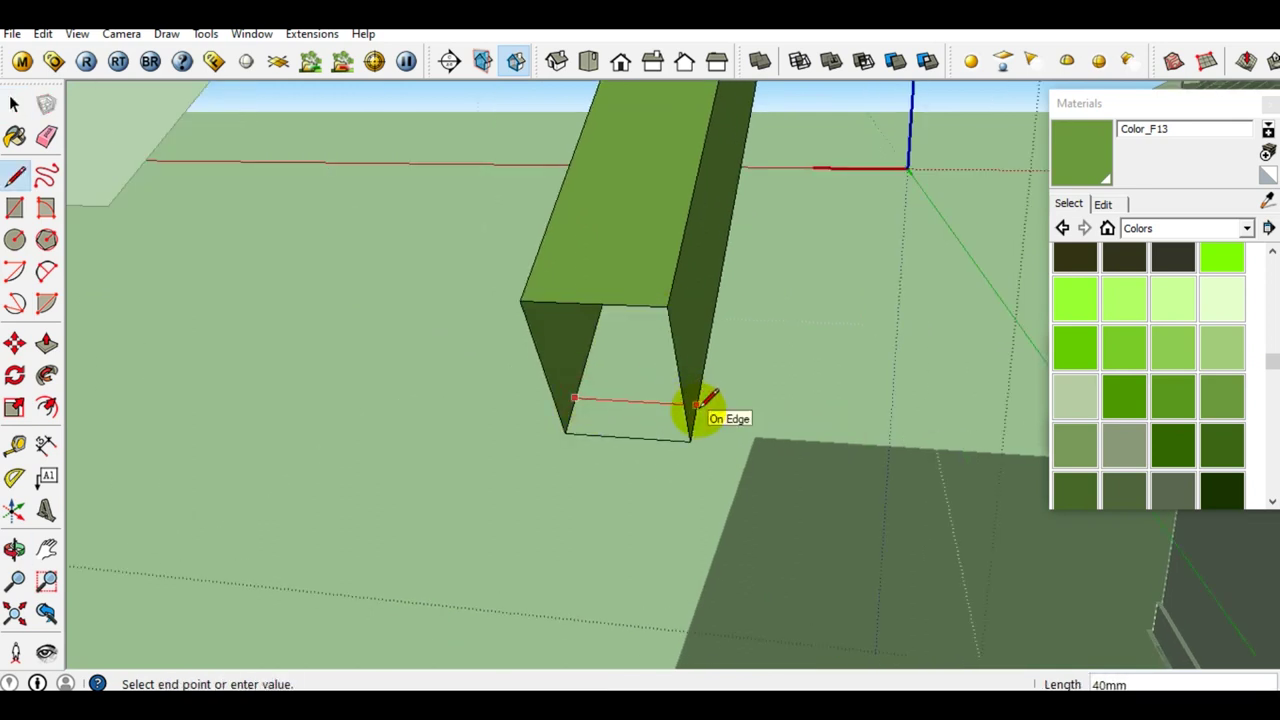
left_click(695, 403)
key("space")
key("e")
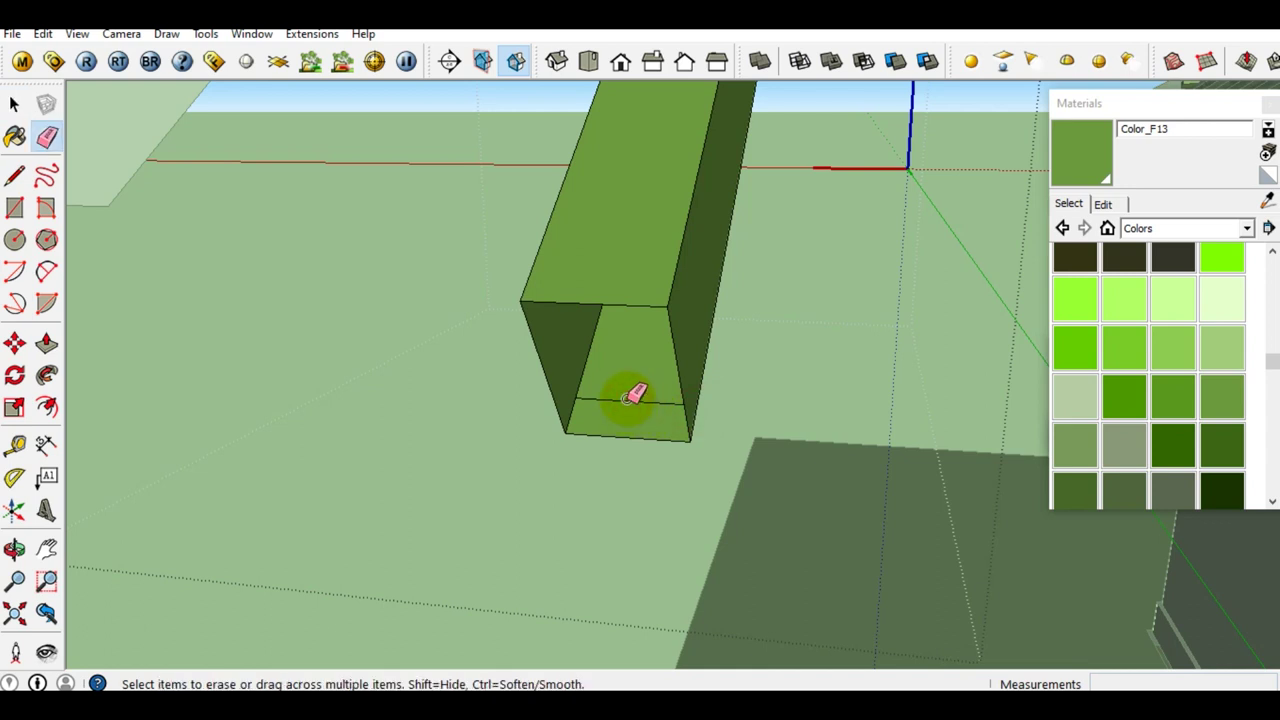
key("space")
Soften the top, bottom, left and adjacent edges at the beam's open end.
middle_click_drag(640, 400, 565, 318)
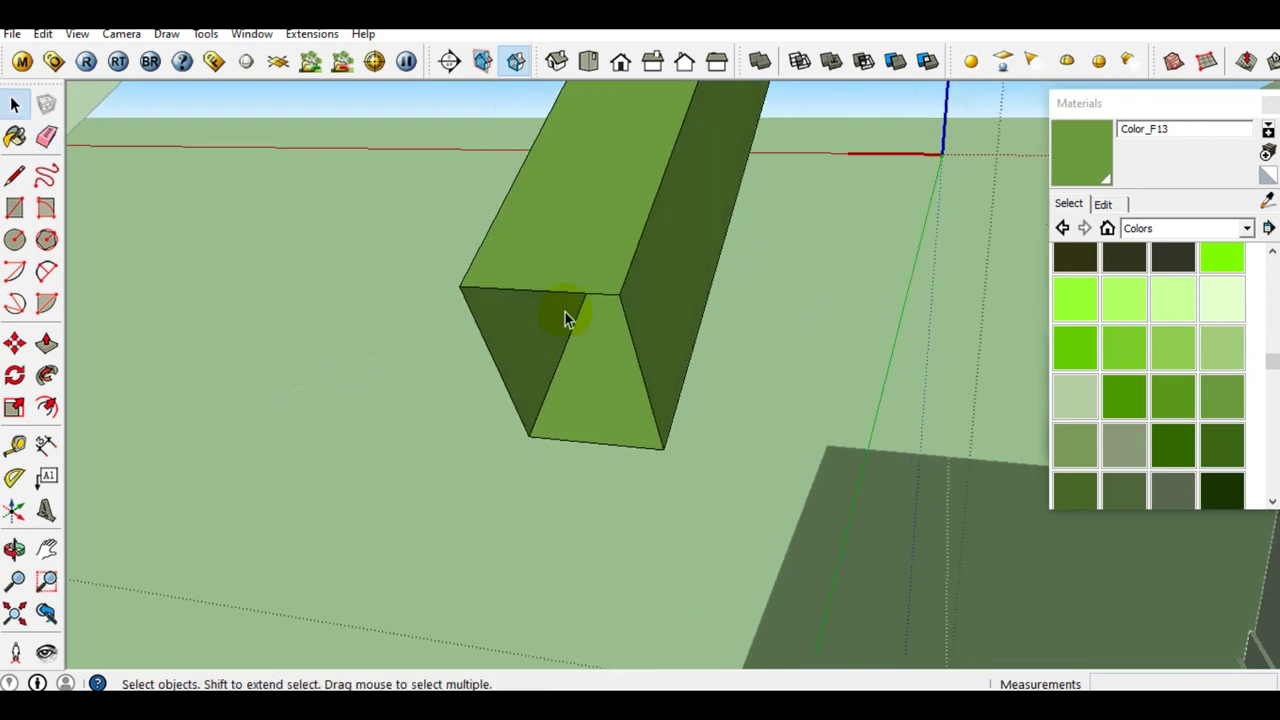
scroll(528, 275, "up", 2)
left_click(515, 301)
right_click(516, 301)
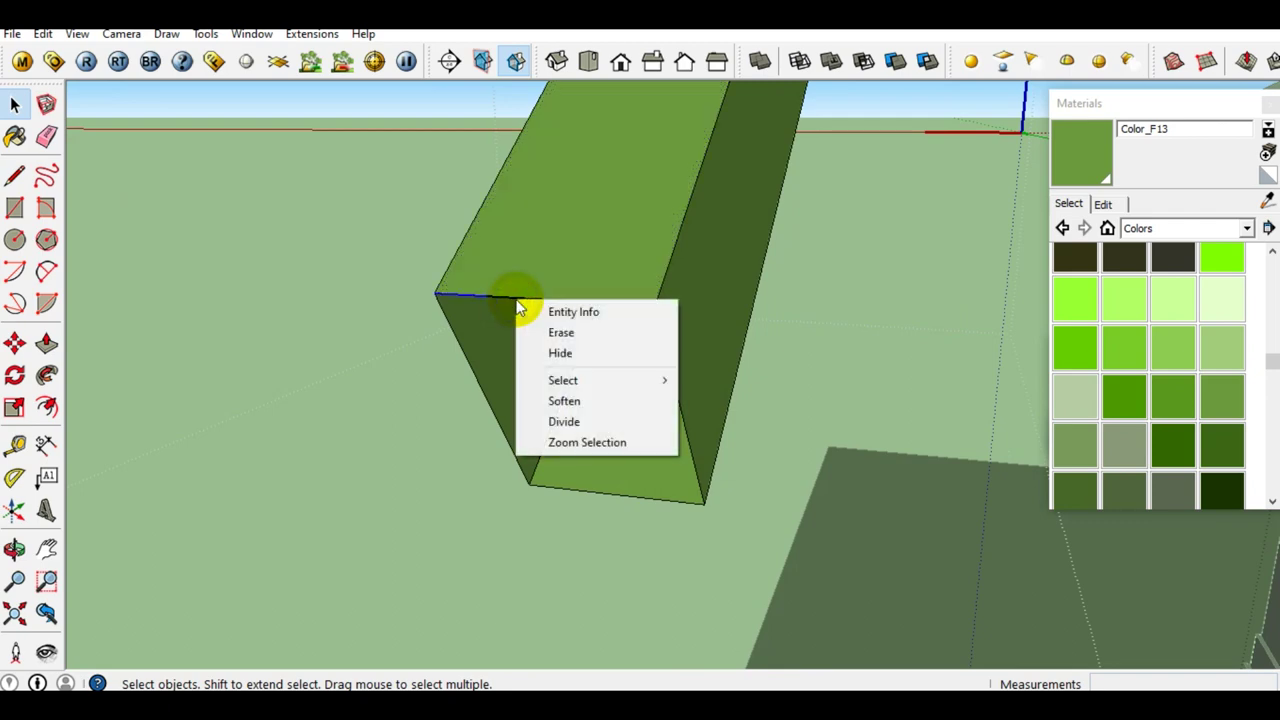
left_click(564, 401)
right_click(671, 382)
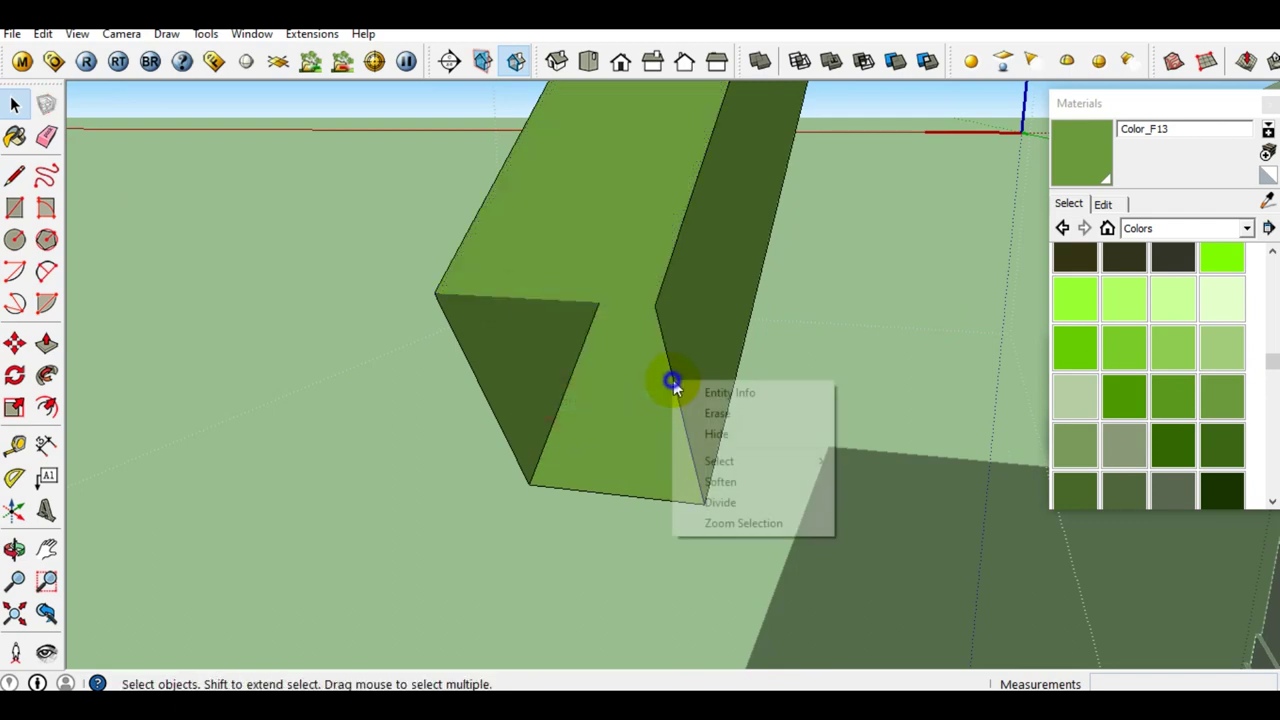
left_click(712, 481)
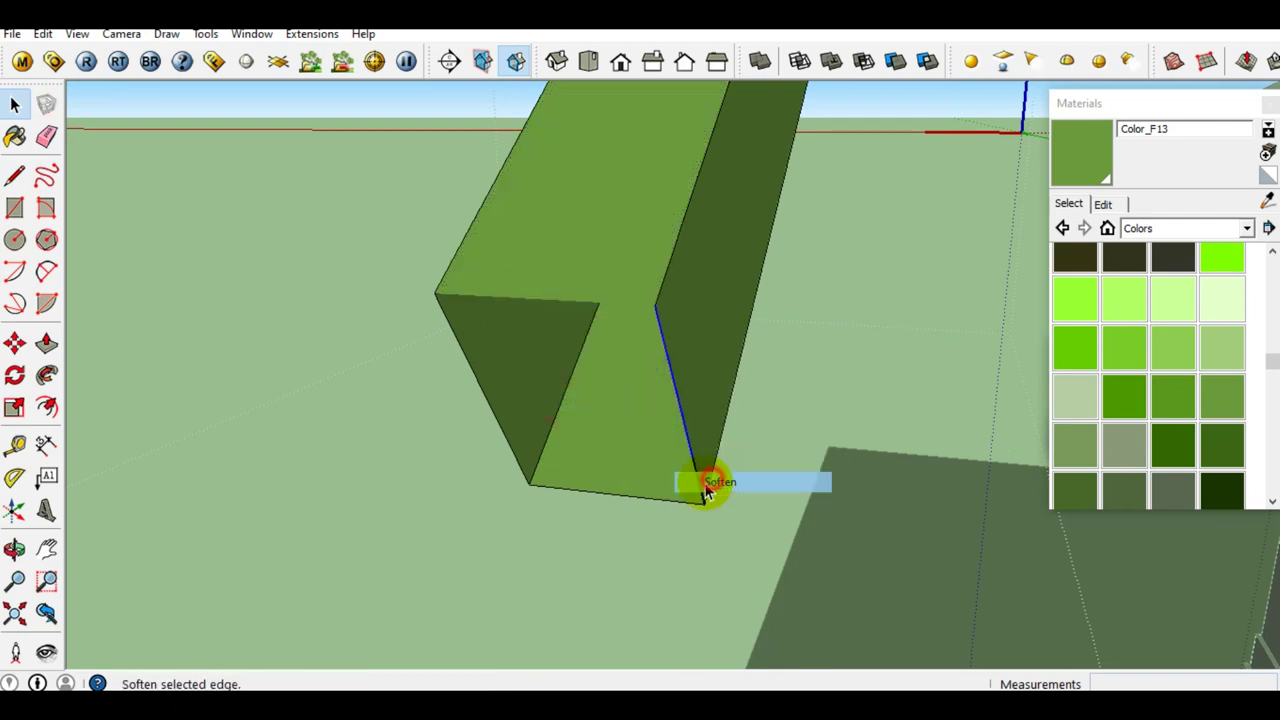
right_click(634, 496)
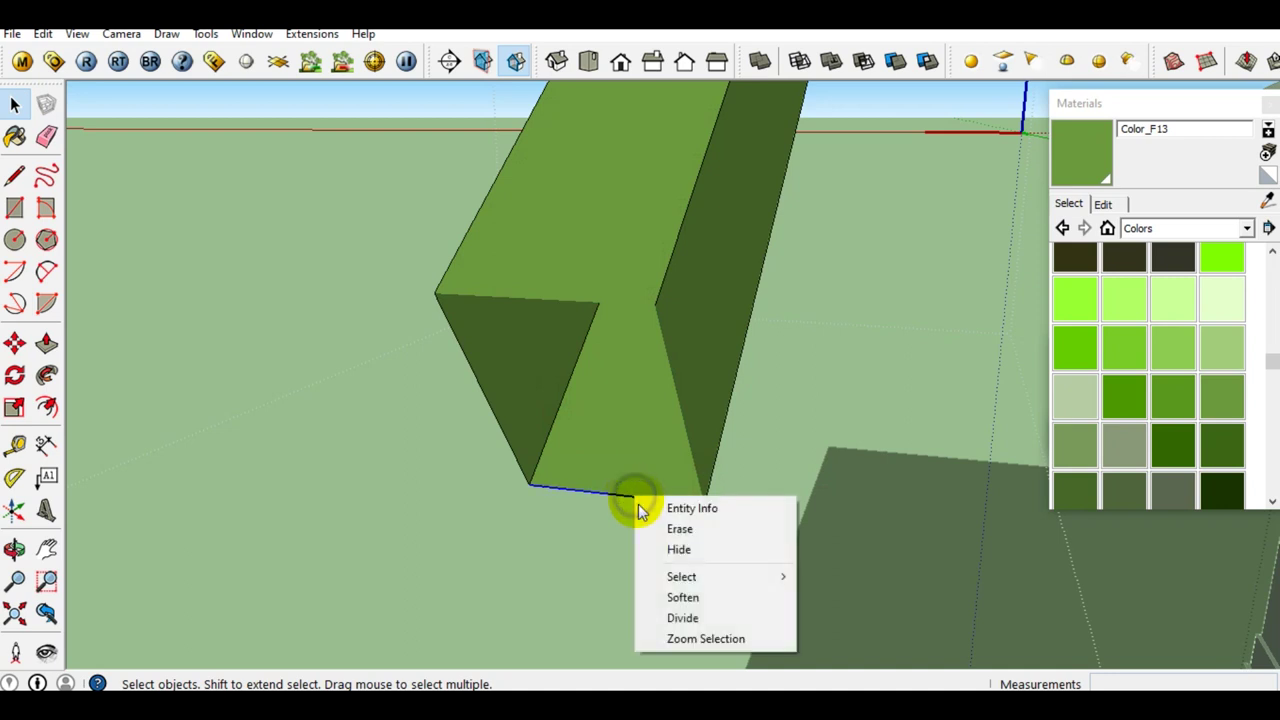
left_click(678, 597)
right_click(502, 434)
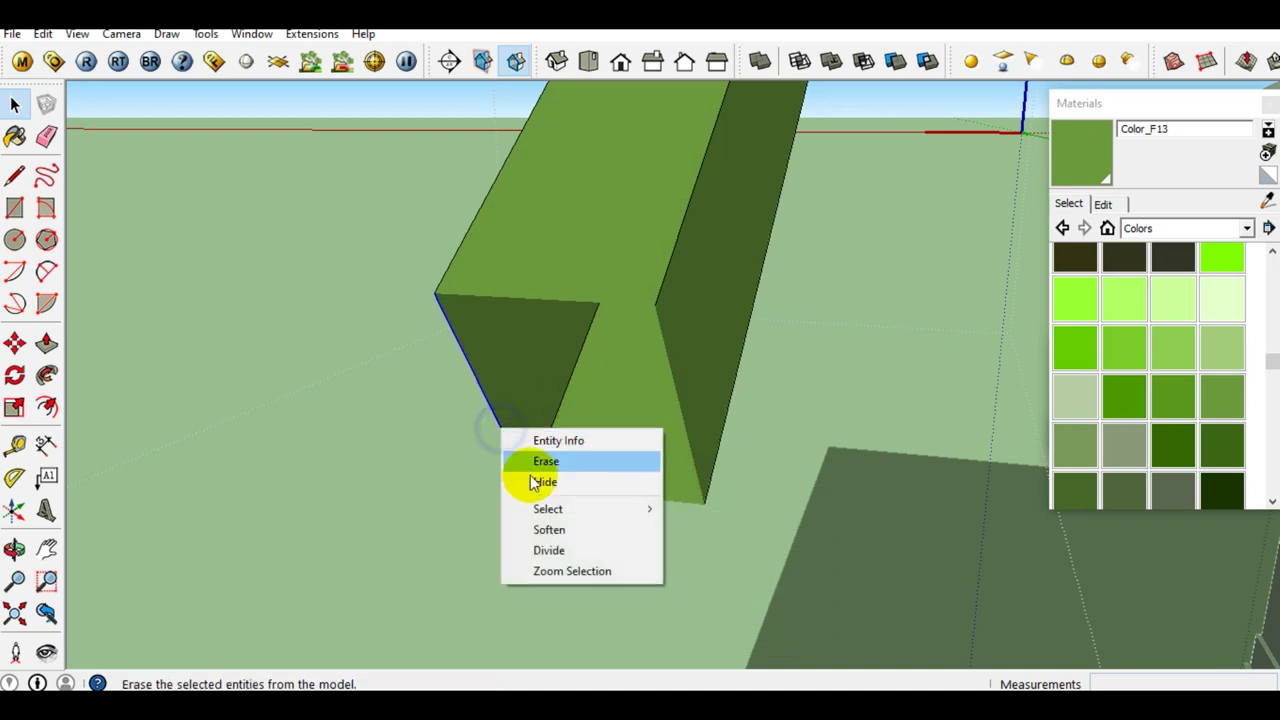
left_click(543, 528)
Soften the beam's end edge and lower-right edge from other angles.
mouse_move(543, 528)
middle_mouse_down()
mouse_move(614, 265)
mouse_move(586, 560)
mouse_move(609, 337)
mouse_move(813, 269)
middle_mouse_up()
mouse_move(496, 201)
middle_mouse_down()
mouse_move(834, 237)
mouse_move(694, 359)
middle_mouse_up()
right_click(752, 303)
left_click(800, 405)
mouse_move(651, 397)
middle_mouse_down()
mouse_move(357, 406)
mouse_move(534, 360)
mouse_move(835, 430)
middle_mouse_up()
right_click(926, 503)
left_click(851, 543)
mouse_move(851, 543)
middle_mouse_down()
mouse_move(818, 406)
mouse_move(978, 425)
mouse_move(771, 449)
mouse_move(694, 380)
mouse_move(726, 463)
mouse_move(772, 435)
middle_mouse_up()
scroll(772, 435, "down", 3)
scroll(769, 400, "down", 2)
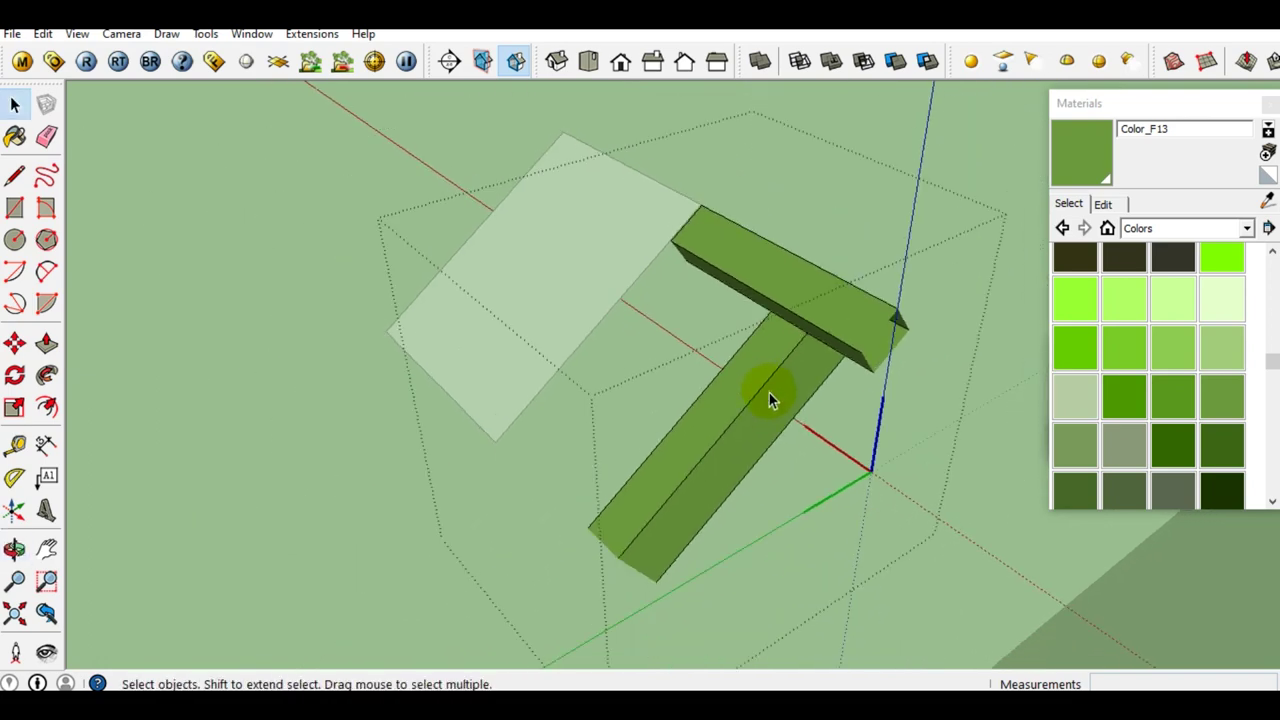
Paint the selected T-shaped support with the tan Color_D08 material.
scroll(750, 410, "down", 1)
left_click(841, 300)
scroll(1125, 368, "up", 3)
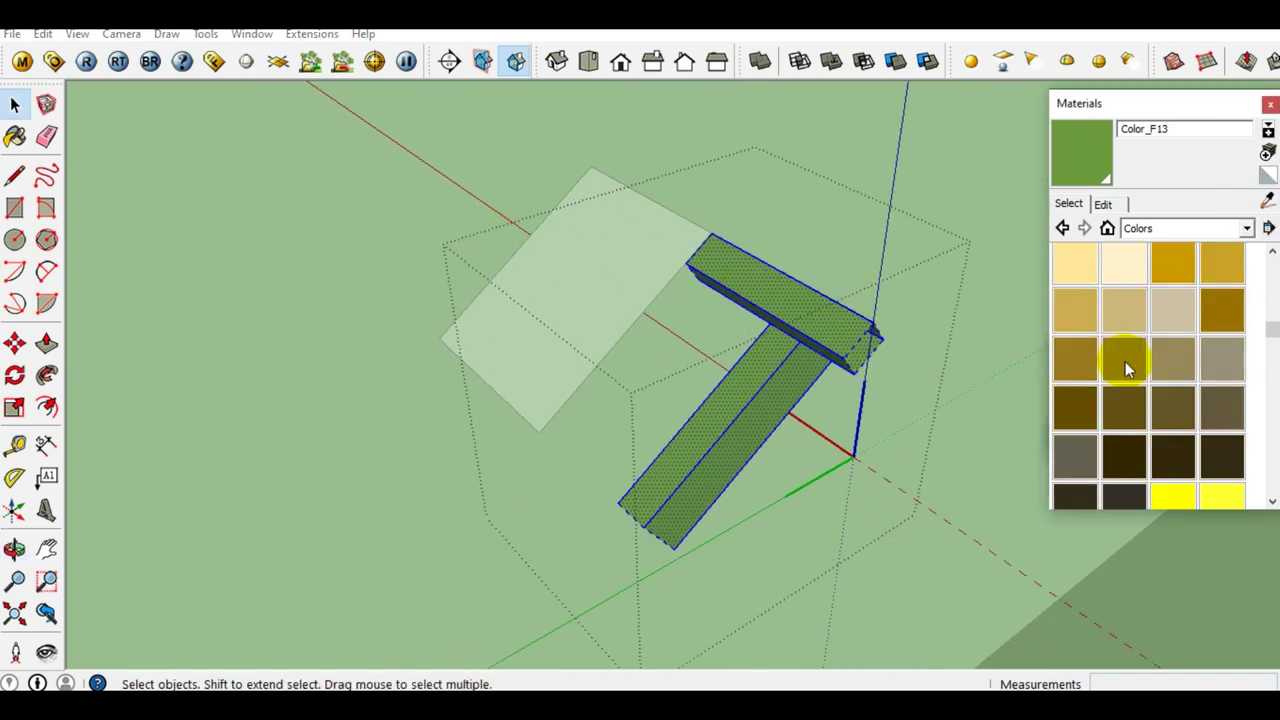
left_click(1077, 311)
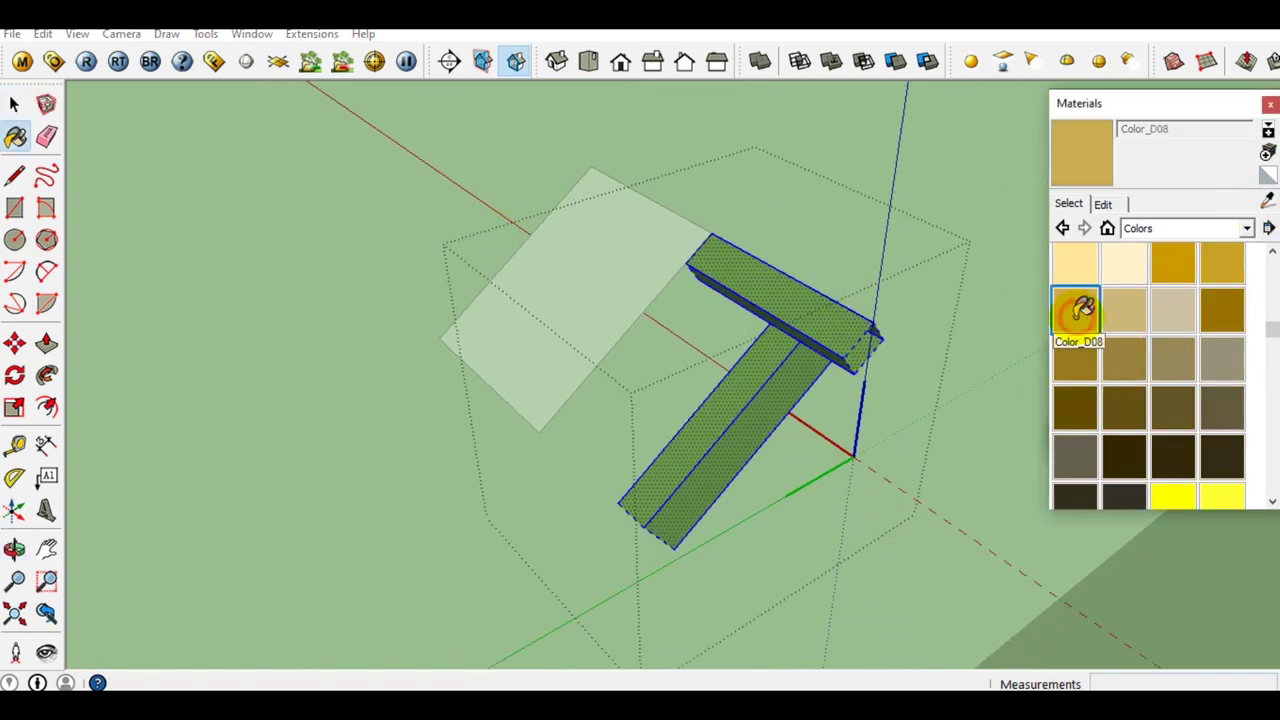
left_click(762, 380)
left_click(757, 414)
key("space")
middle_click_drag(737, 415, 837, 363)
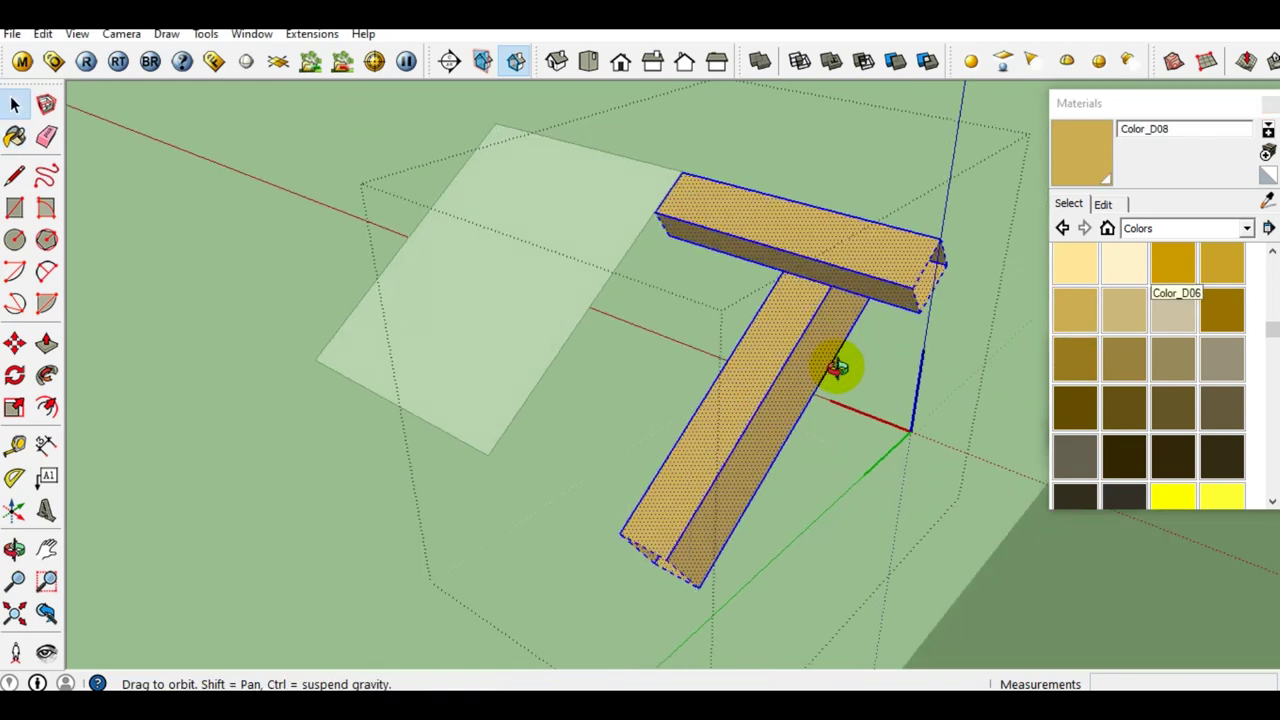
Unhide all hidden geometry so the barrel tile reappears above the support.
left_click(808, 333)
scroll(760, 360, "up", 2)
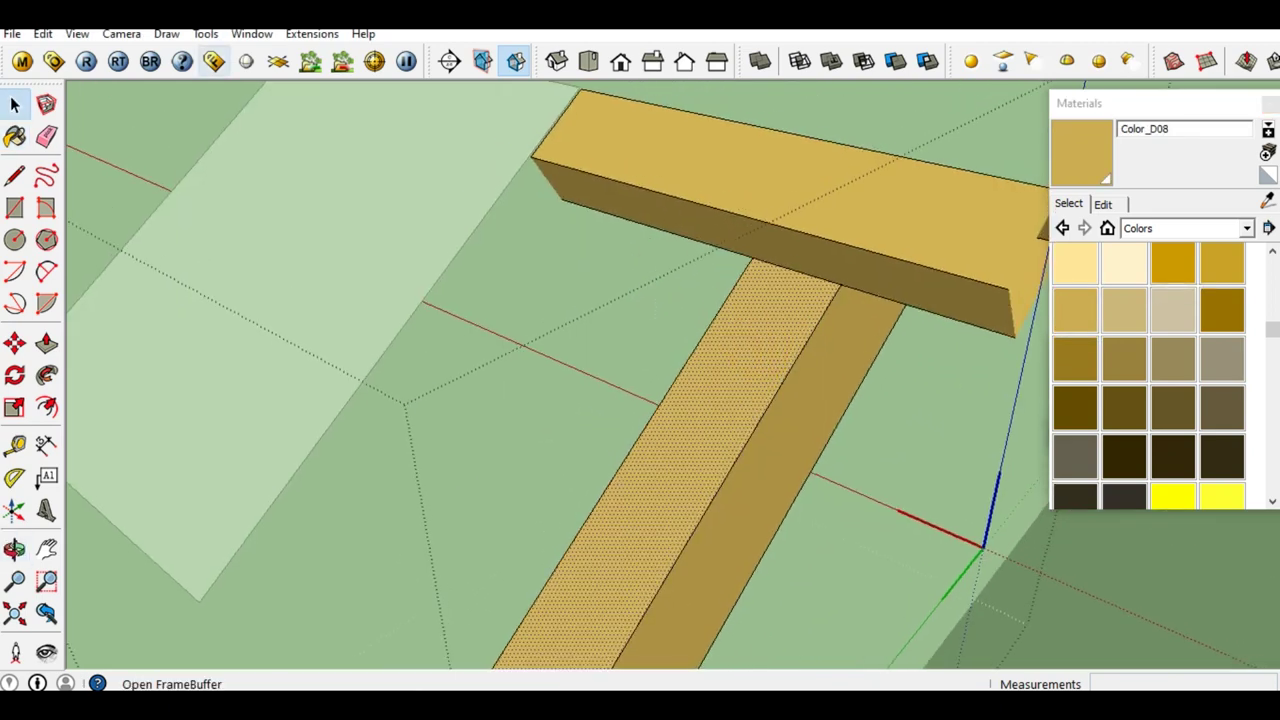
left_click(43, 33)
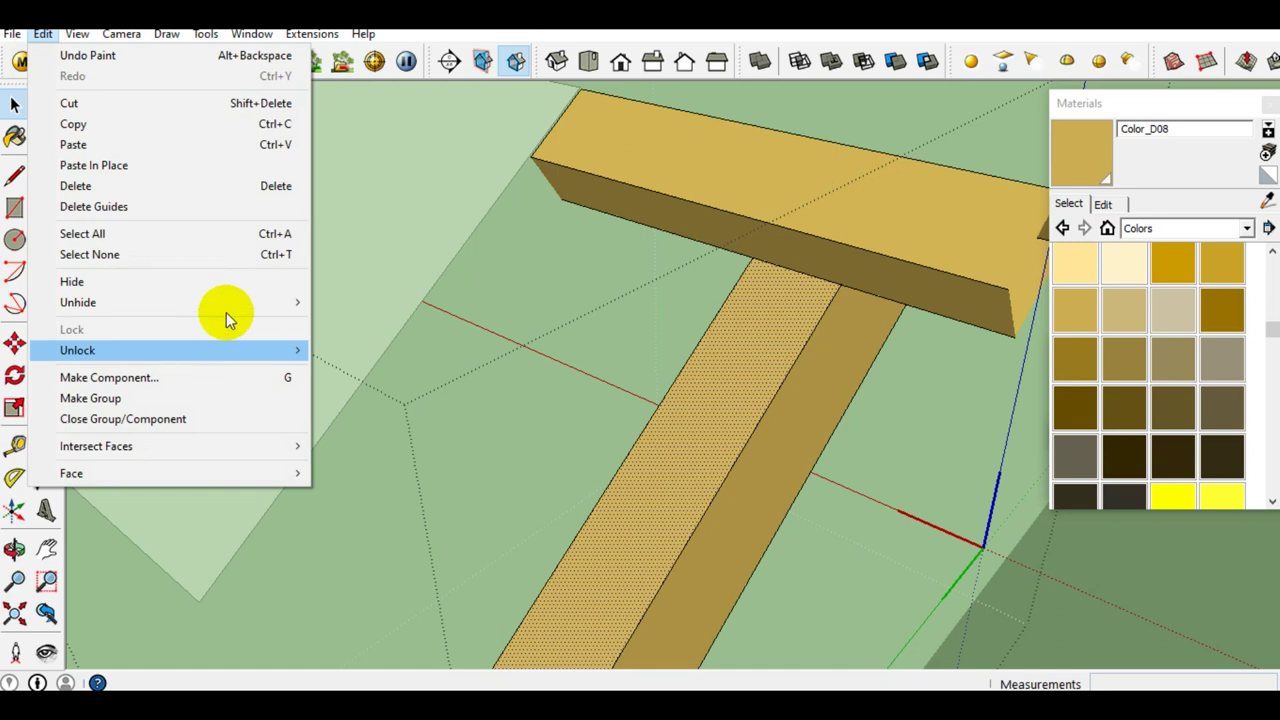
left_click(355, 346)
Soften one edge of the green tile's slab.
mouse_move(713, 320)
middle_mouse_down()
mouse_move(567, 365)
mouse_move(519, 339)
middle_mouse_up()
key("e")
mouse_move(568, 393)
middle_mouse_down()
mouse_move(531, 366)
mouse_move(557, 448)
mouse_move(608, 391)
mouse_move(663, 426)
middle_mouse_up()
key("space")
right_click(663, 426)
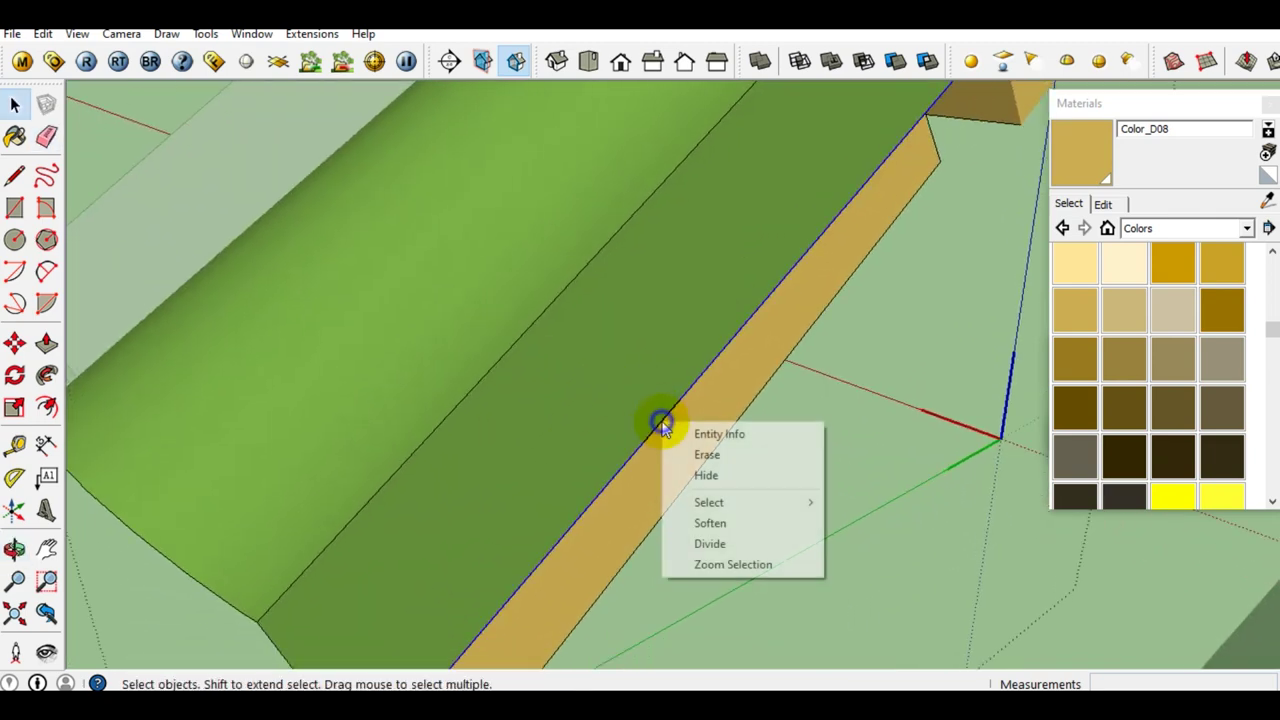
left_click(740, 523)
Soften the tile slab's long side edge.
mouse_move(740, 523)
middle_mouse_down()
mouse_move(662, 452)
mouse_move(826, 423)
mouse_move(462, 435)
mouse_move(609, 223)
mouse_move(751, 114)
mouse_move(820, 109)
mouse_move(673, 441)
middle_mouse_up()
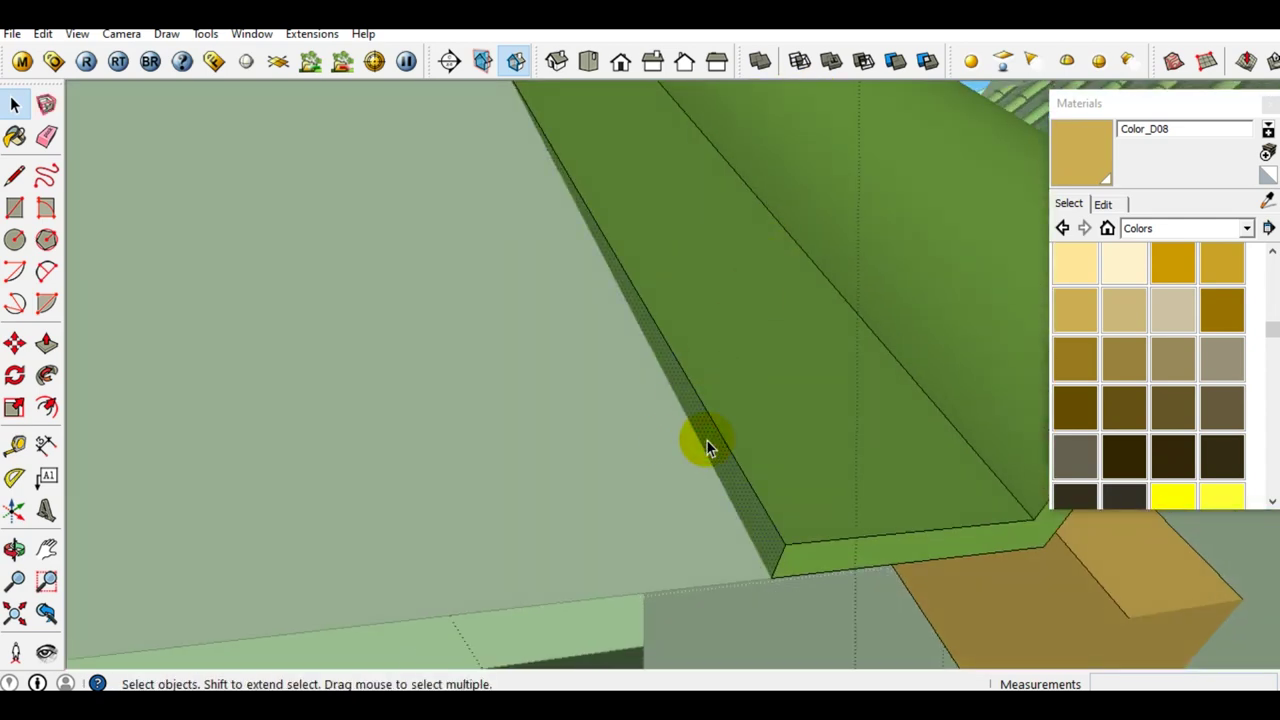
scroll(707, 441, "up", 1)
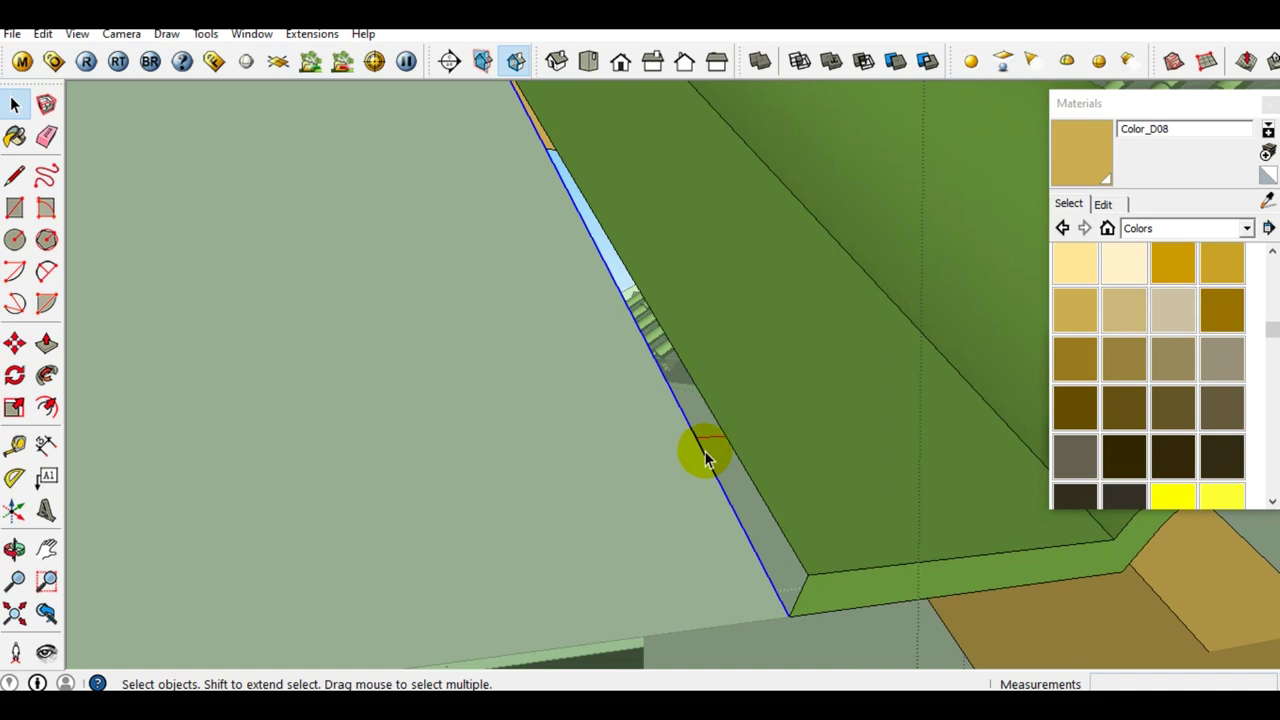
right_click(720, 425)
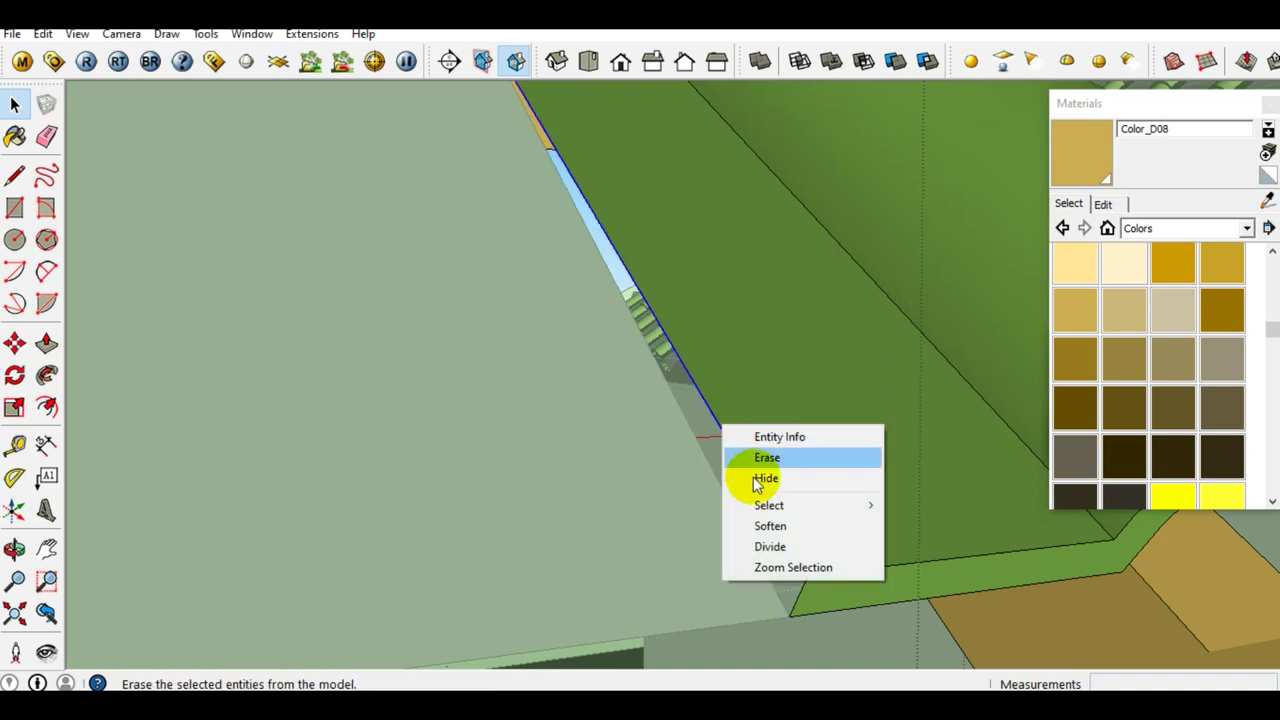
left_click(762, 525)
mouse_move(754, 413)
middle_mouse_down()
mouse_move(710, 372)
mouse_move(657, 451)
mouse_move(710, 386)
middle_mouse_up()
Select the entire arched tile and show the Layers panel listing Layer0.
triple_click(711, 378)
middle_click_drag(706, 375, 684, 384, "shift")
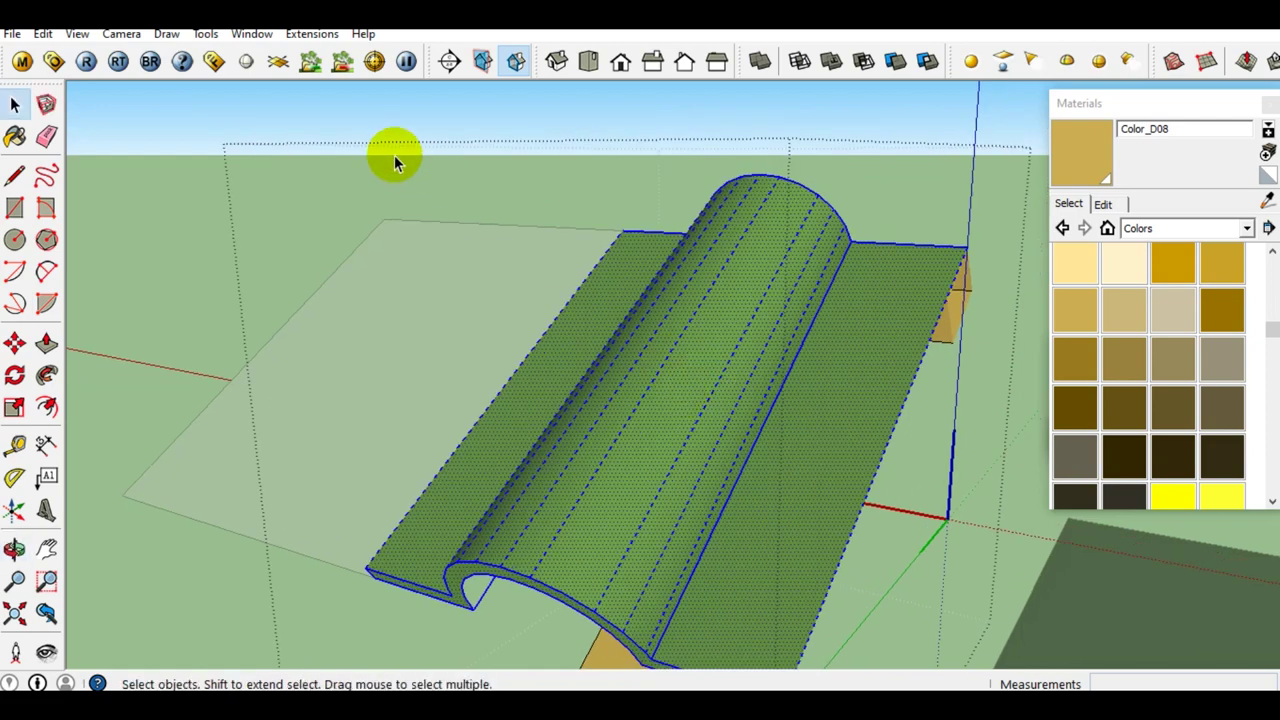
left_click(252, 36)
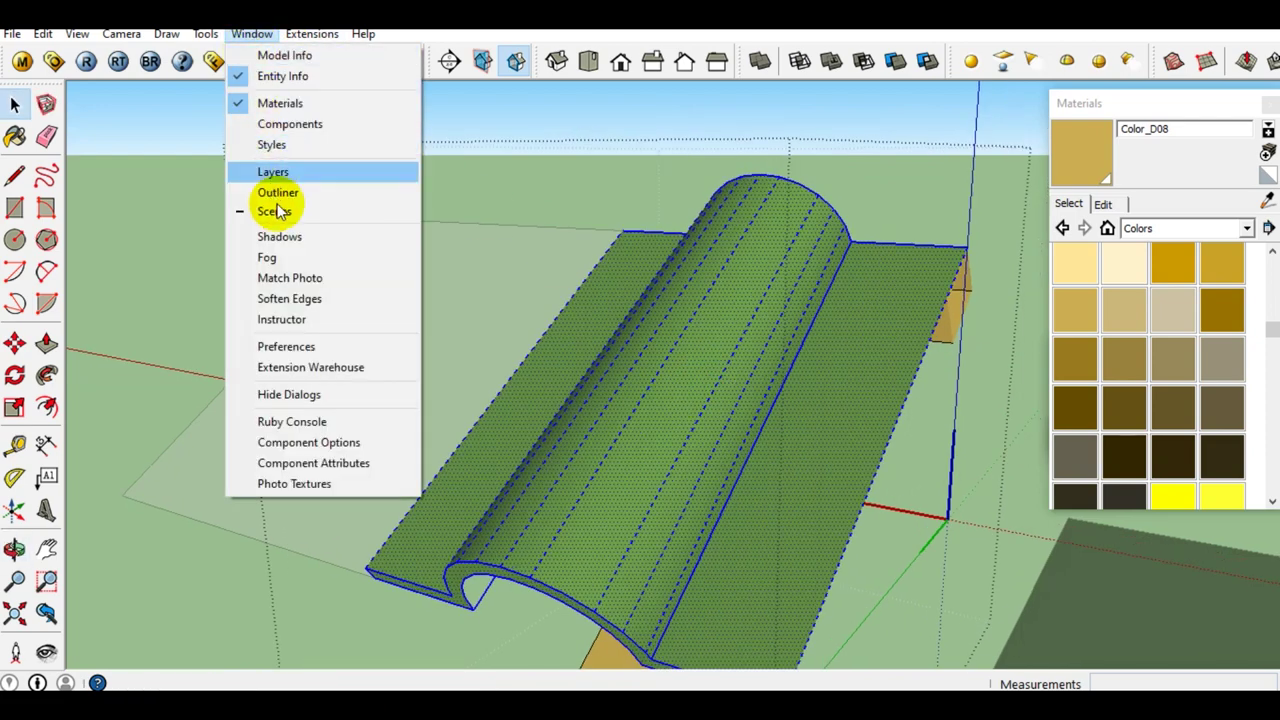
left_click(268, 172)
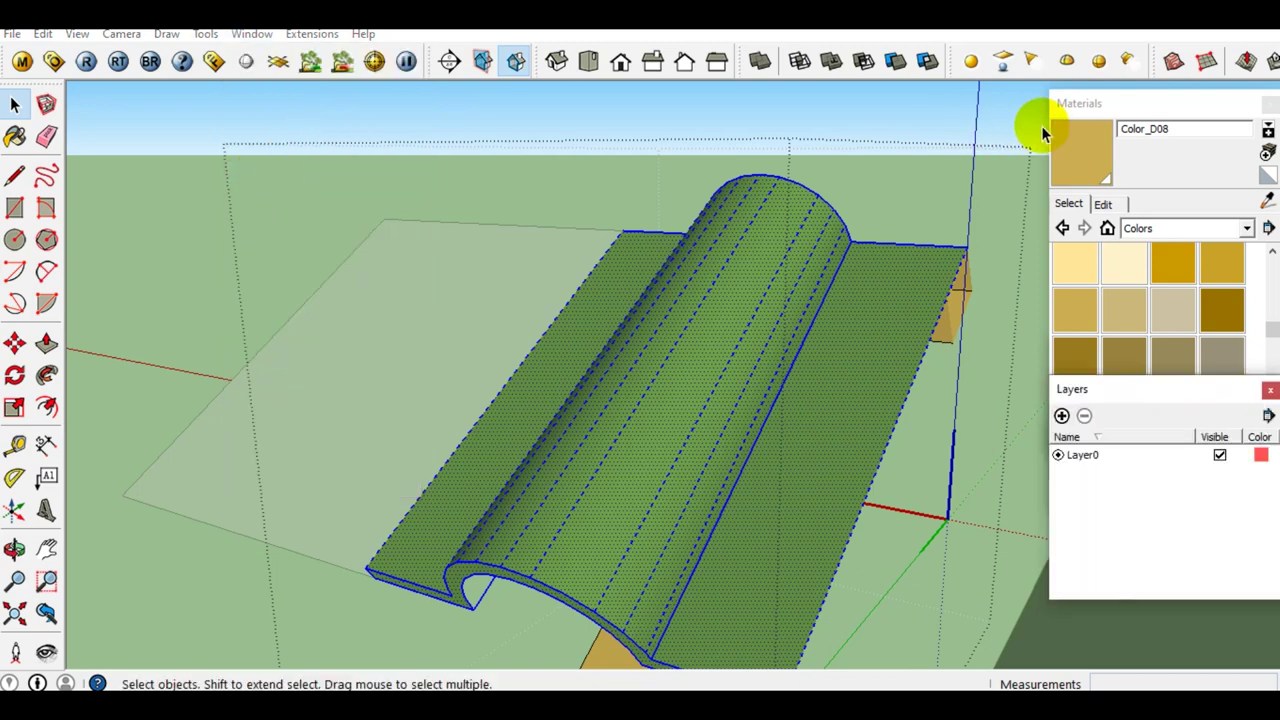
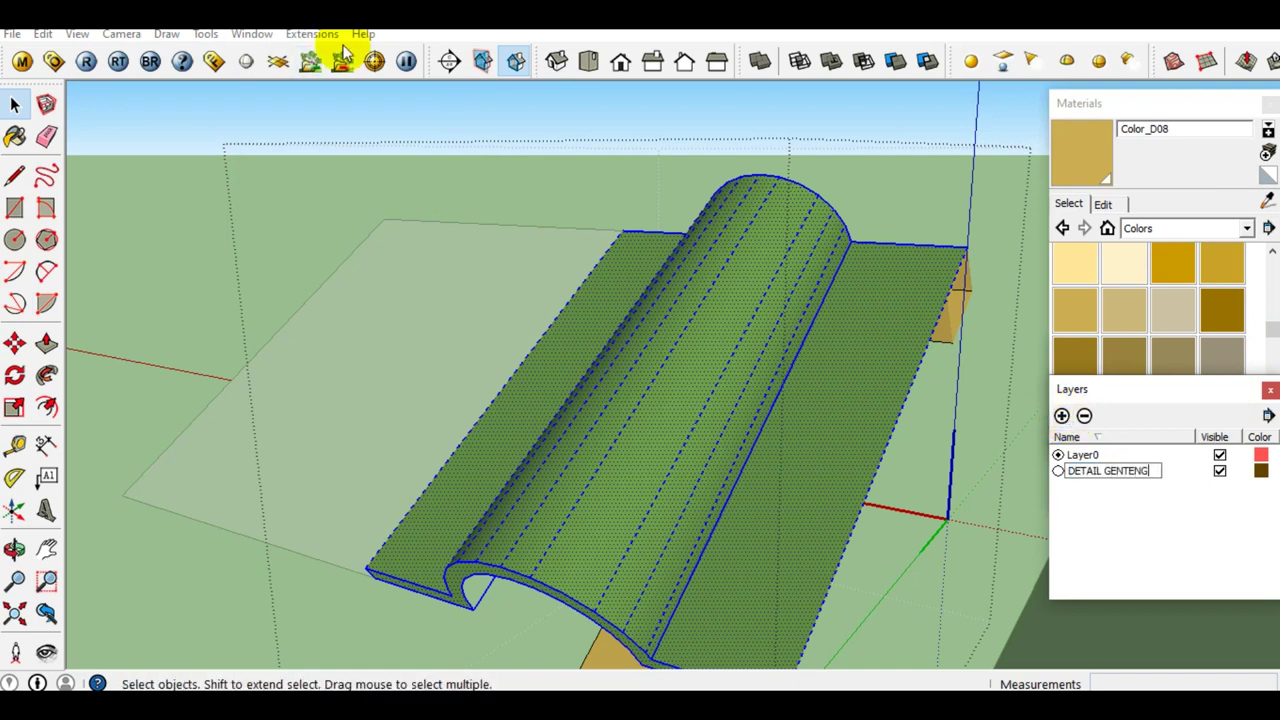
Show the Entity Info panel and dock it above the Layers panel.
left_click(262, 38)
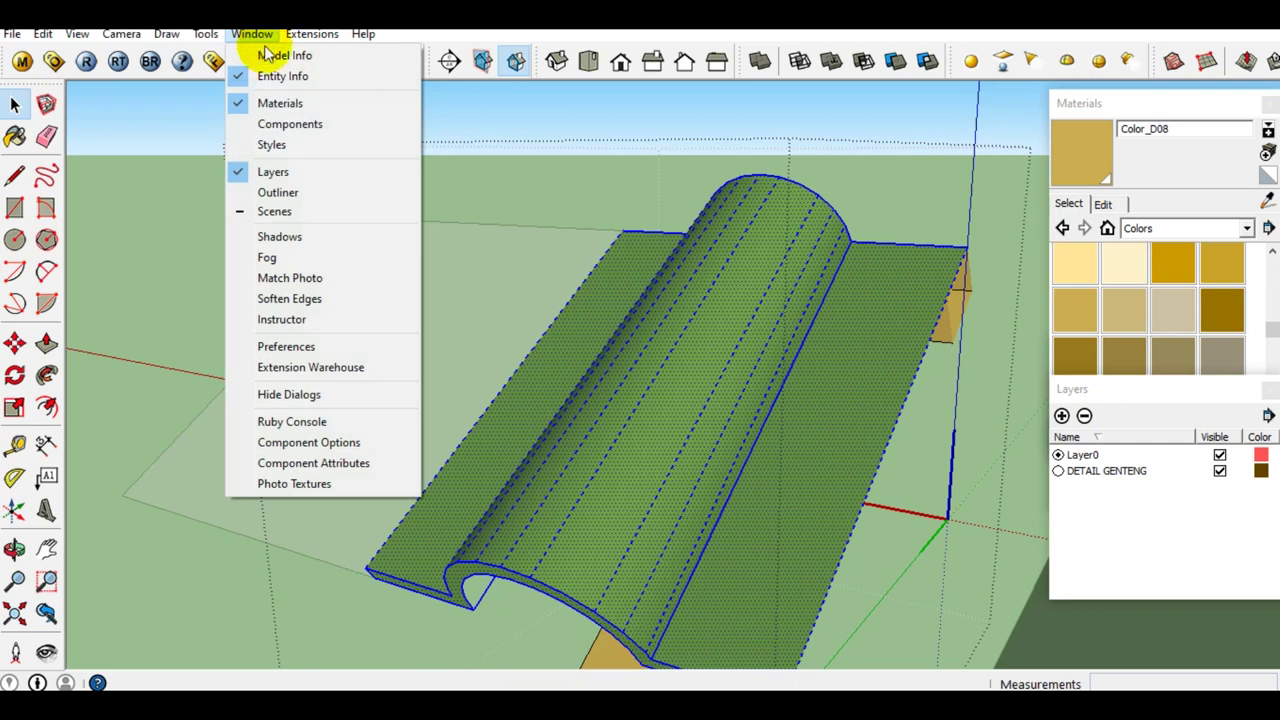
left_click(272, 76)
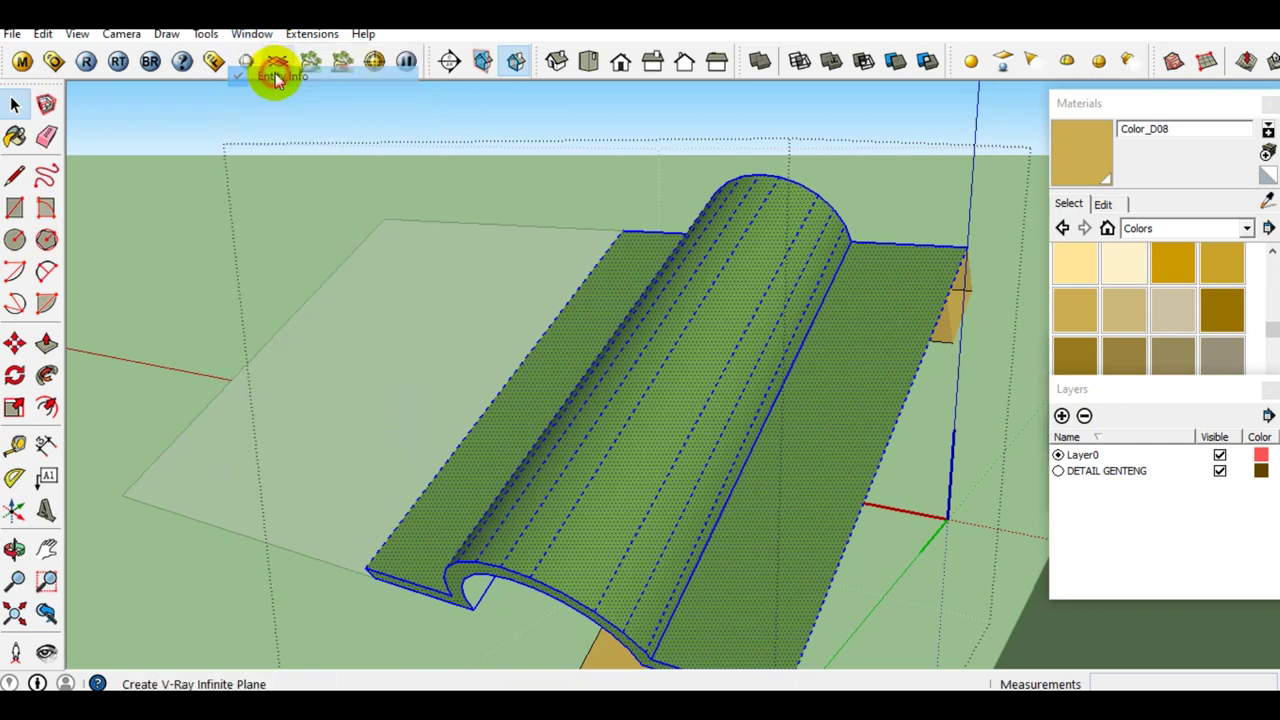
left_click(1270, 106)
left_click(1156, 358)
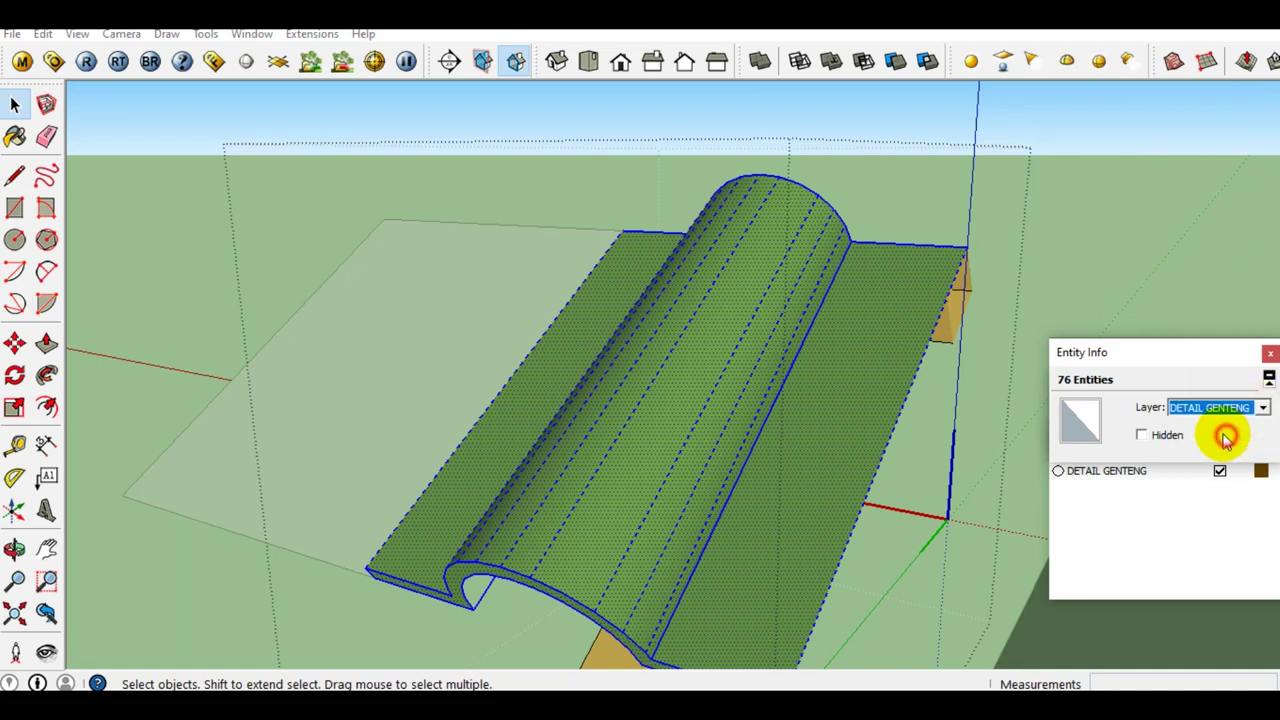
left_click_drag(1205, 366, 1164, 189)
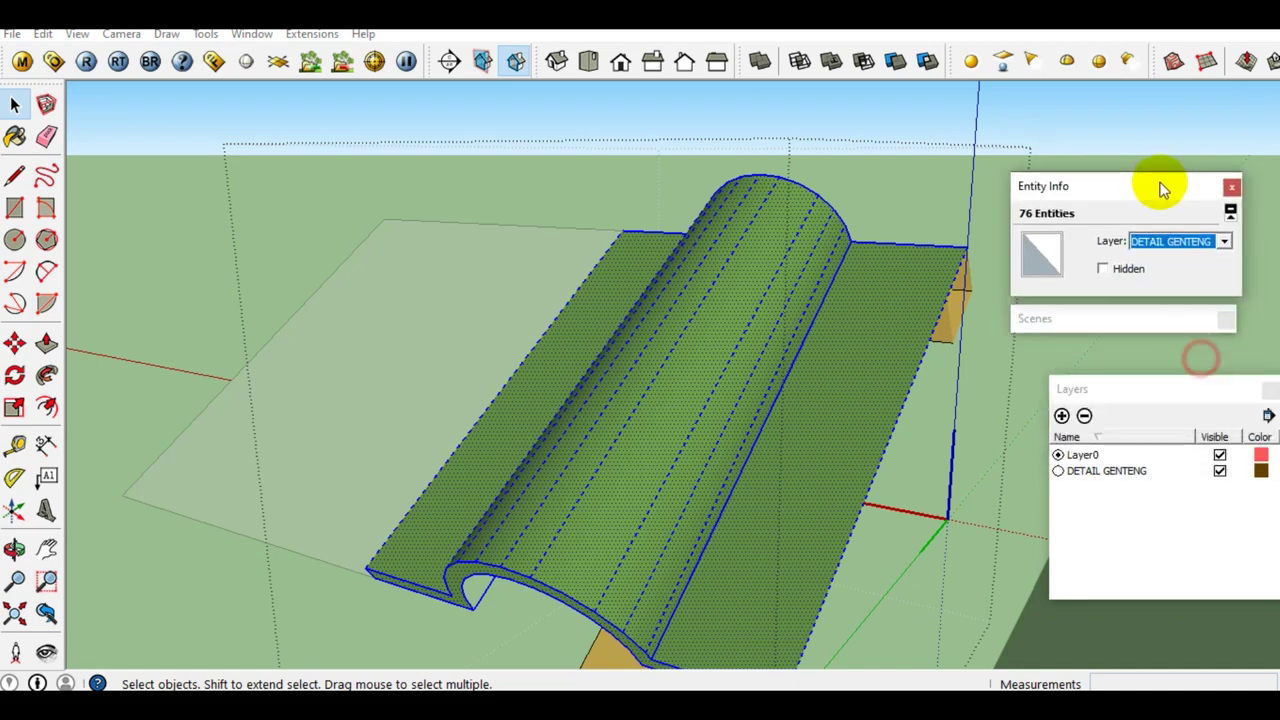
Toggle the DETAIL GENTENG layer's visibility off and on twice, then select a tile surface.
left_click(1220, 471)
left_click(1220, 471)
left_click(1220, 471)
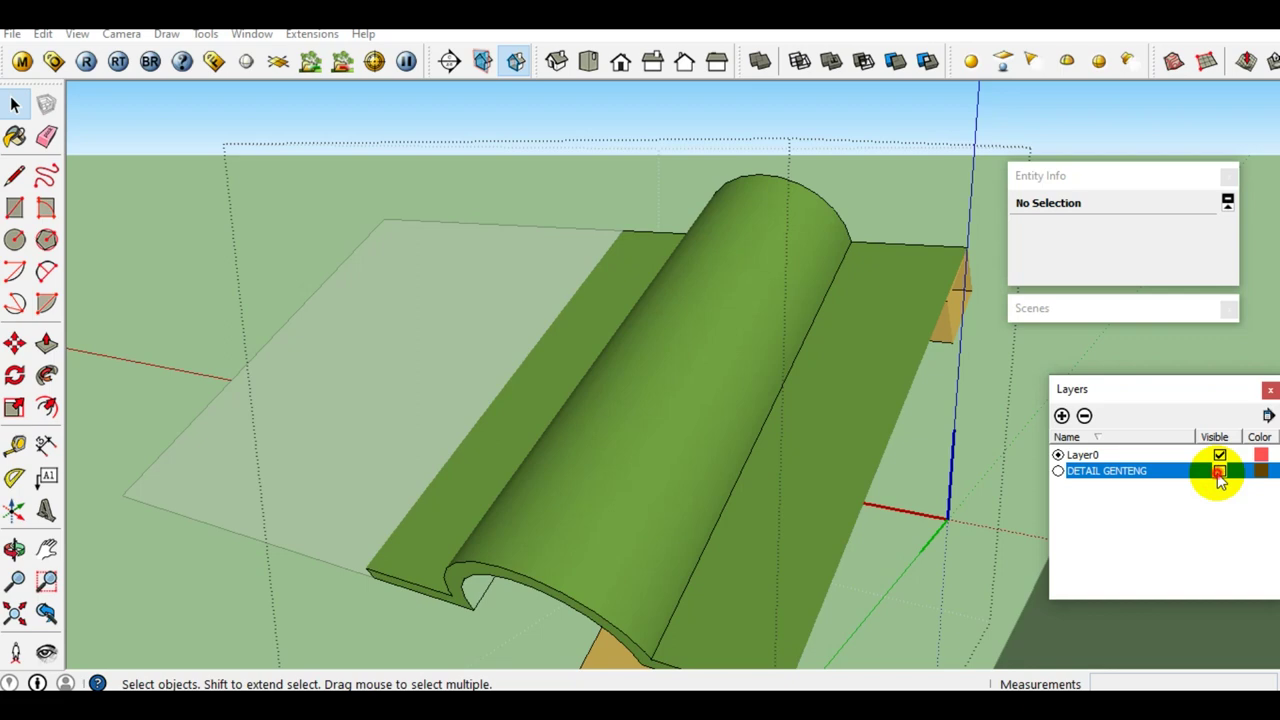
left_click(1220, 471)
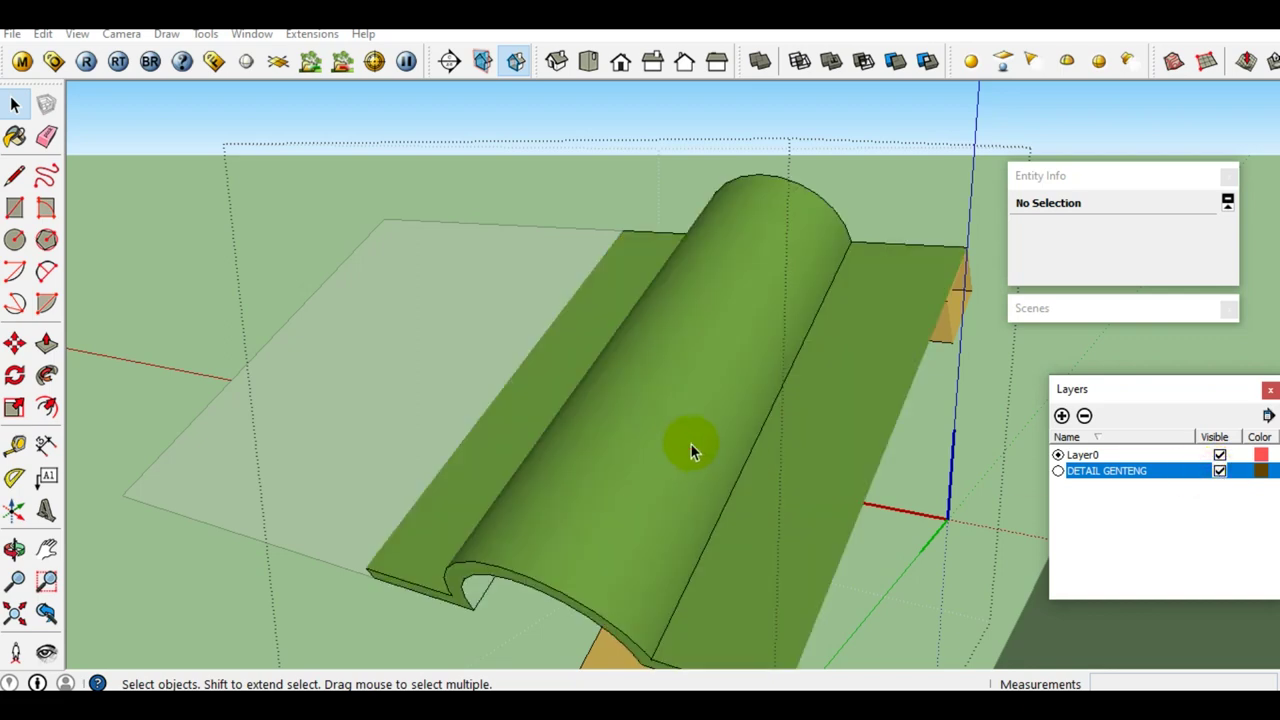
left_click(691, 434)
mouse_move(726, 406)
middle_mouse_down()
mouse_move(738, 467)
mouse_move(768, 460)
mouse_move(734, 437)
mouse_move(792, 425)
middle_mouse_up()
Select the whole tile geometry, leaving the batten block out of the selection.
middle_click_drag(827, 530, 886, 614)
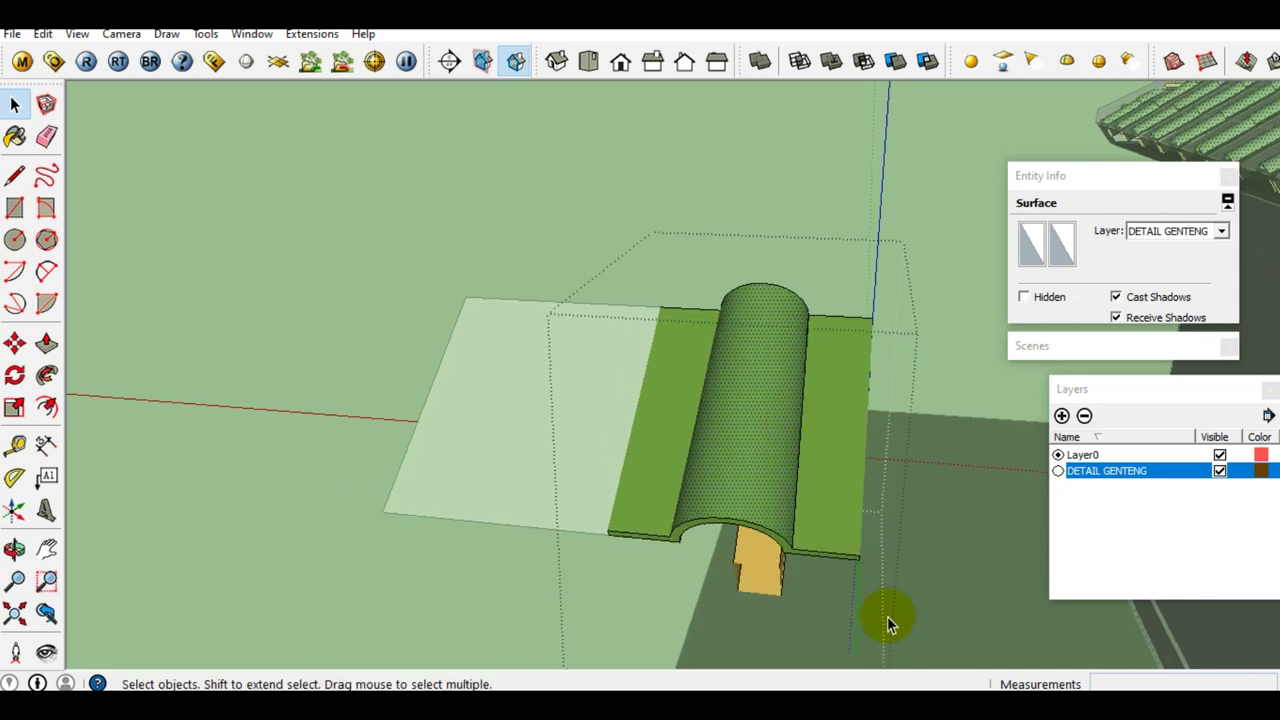
triple_click(730, 414)
mouse_move(730, 414)
middle_mouse_down()
mouse_move(674, 343)
mouse_move(743, 409)
mouse_move(699, 222)
mouse_move(735, 260)
middle_mouse_up()
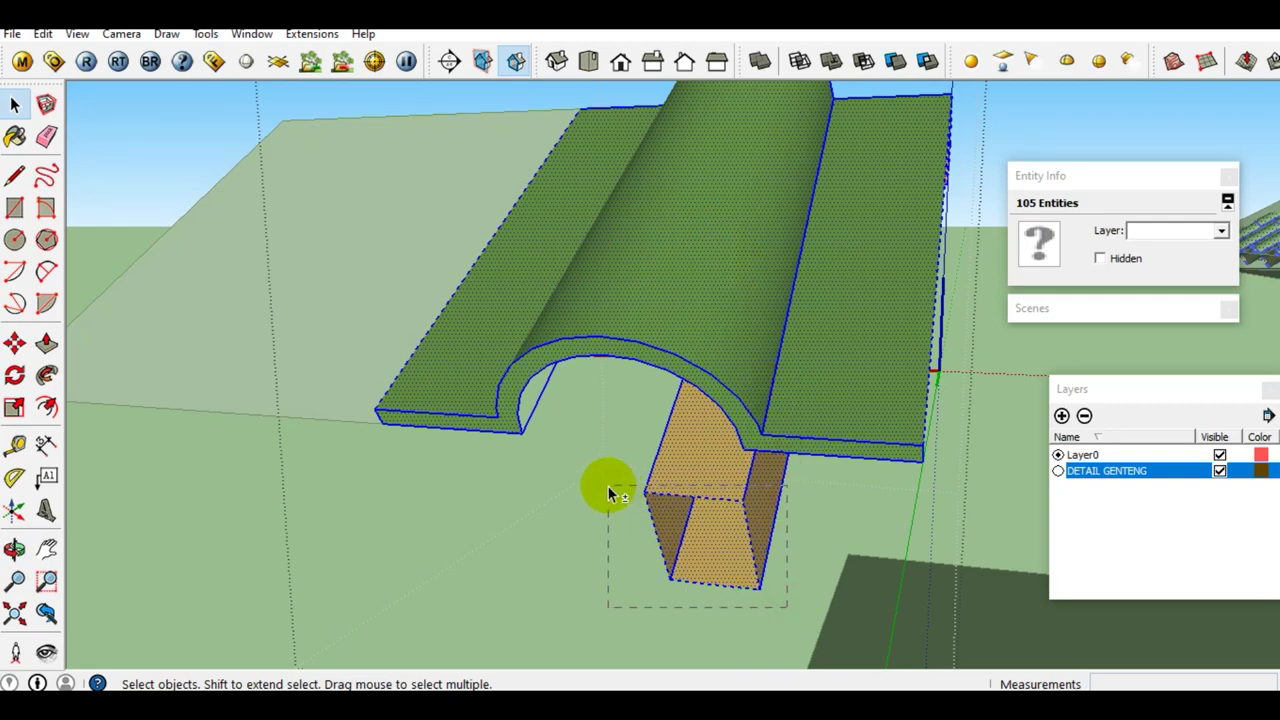
left_click_drag(608, 486, 608, 486, "shift")
mouse_move(751, 363)
middle_mouse_down()
mouse_move(665, 268)
mouse_move(529, 243)
mouse_move(523, 266)
mouse_move(743, 397)
mouse_move(755, 281)
mouse_move(709, 323)
mouse_move(748, 336)
mouse_move(701, 397)
mouse_move(500, 386)
mouse_move(666, 386)
middle_mouse_up()
Open the white box component for editing.
left_click(500, 386)
scroll(564, 400, "up", 2)
middle_click_drag(565, 398, 568, 405)
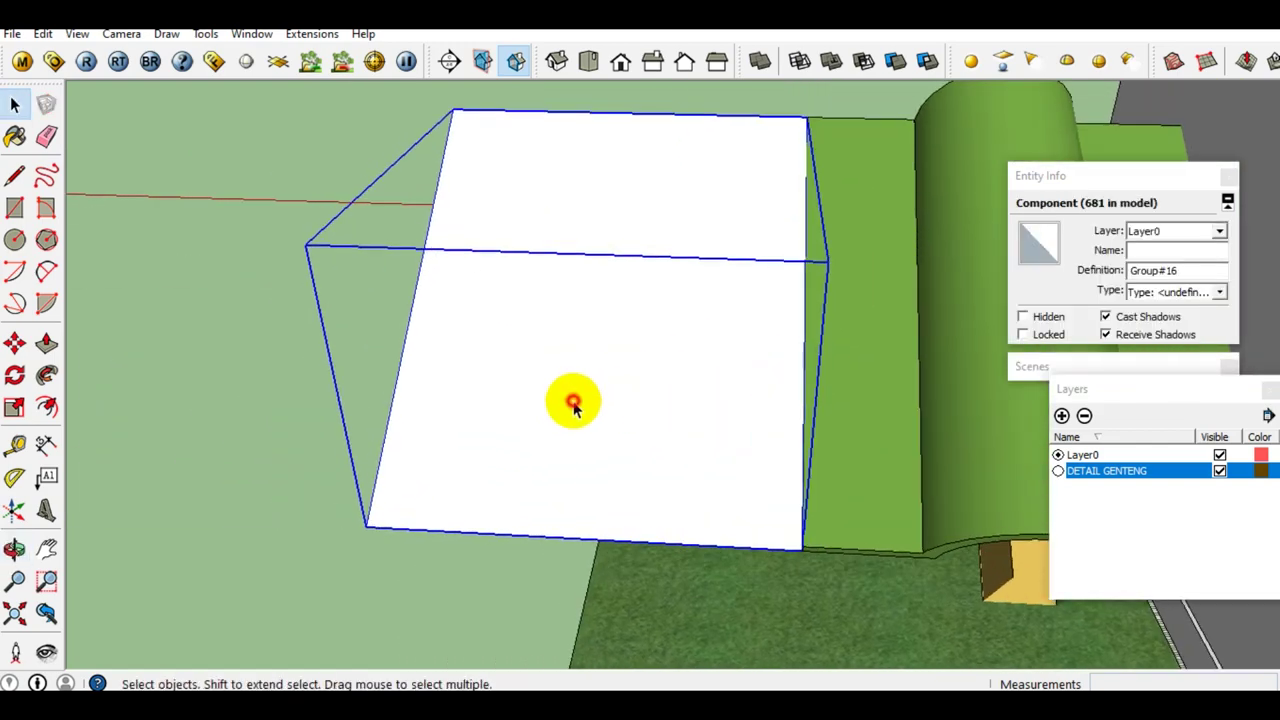
double_click(573, 405)
Delete the box's front face and leftover diagonal edge, then paste the copied tile.
middle_click_drag(686, 380, 729, 394)
left_click(763, 268)
mouse_move(763, 268)
middle_mouse_down("shift")
mouse_move(852, 296)
mouse_move(786, 302)
mouse_move(826, 289)
mouse_move(800, 420)
middle_mouse_up("shift")
key("Delete")
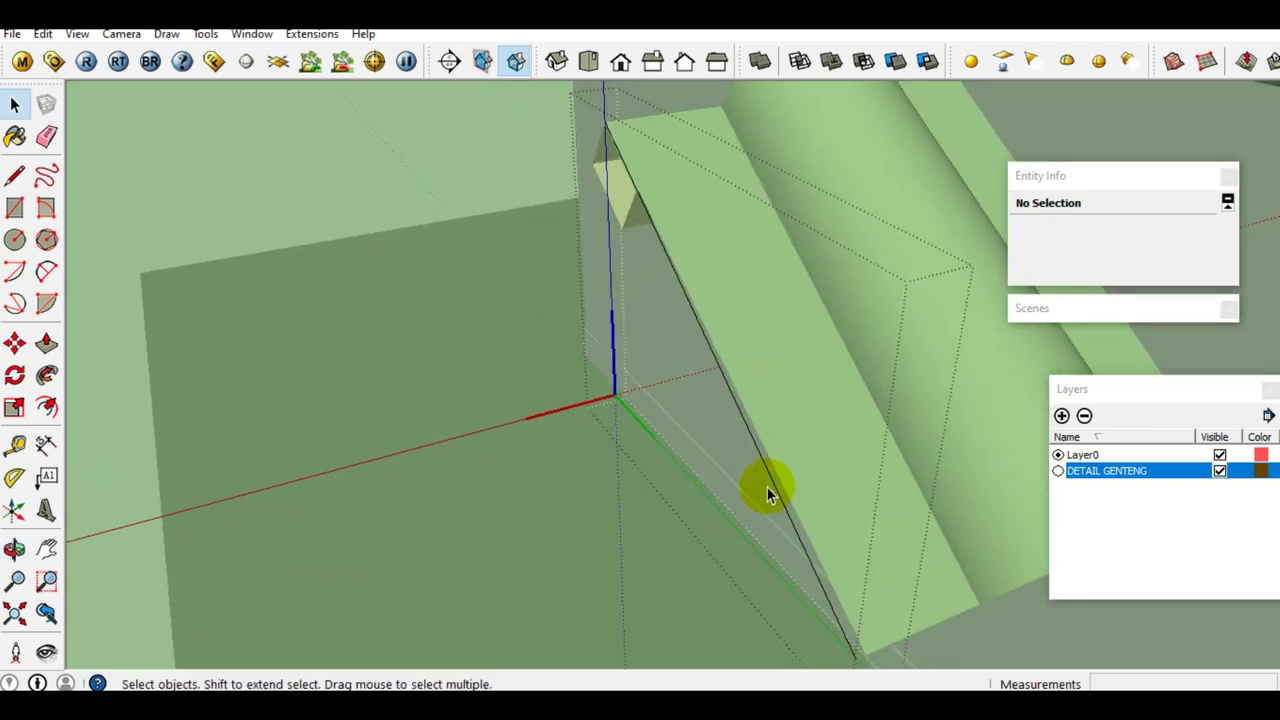
left_click(772, 481)
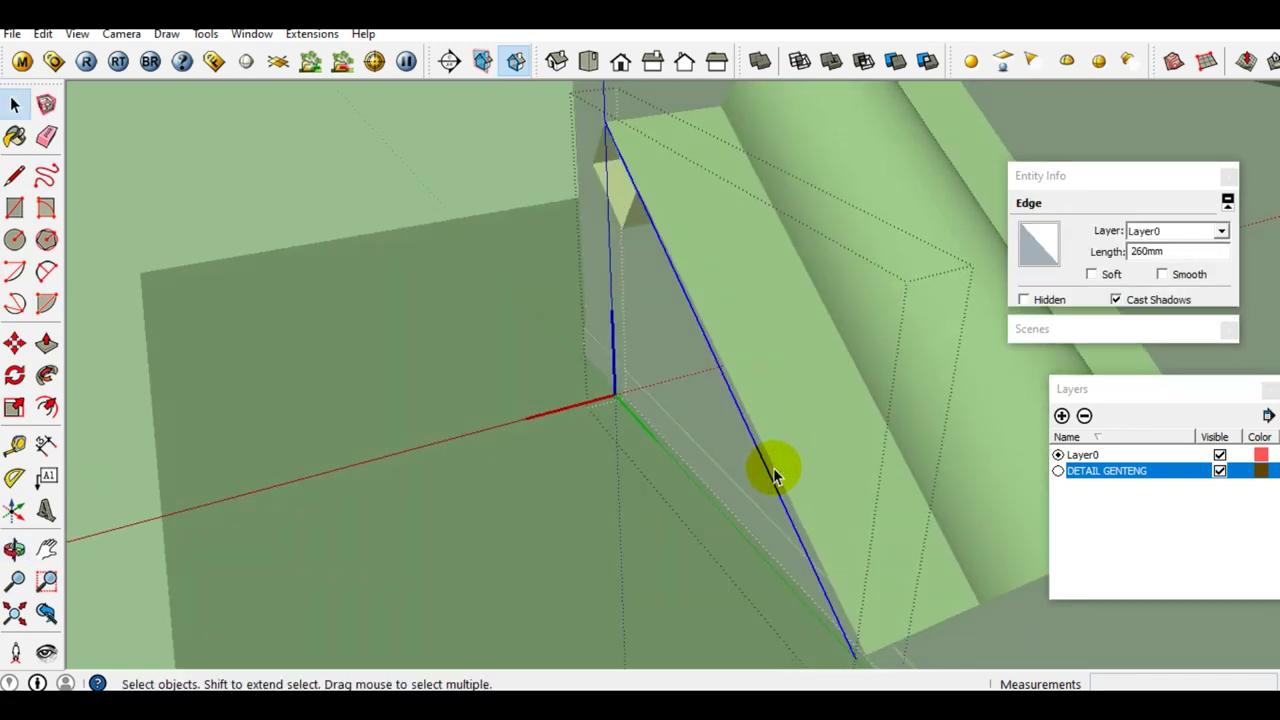
key("Delete")
key("ctrl+v")
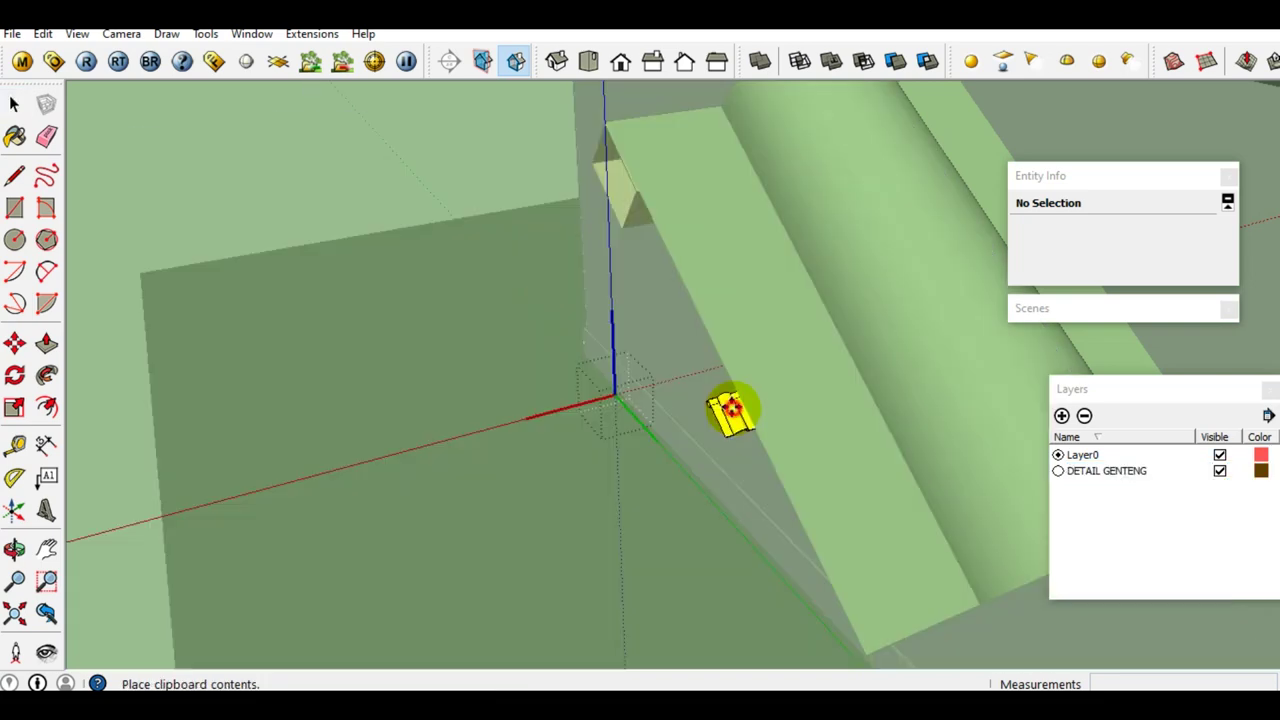
Drop the pasted tile into the component with its corner snapped to the batten corner.
left_click(731, 410)
mouse_move(734, 409)
middle_mouse_down()
mouse_move(771, 409)
mouse_move(705, 404)
middle_mouse_up()
left_click(680, 405)
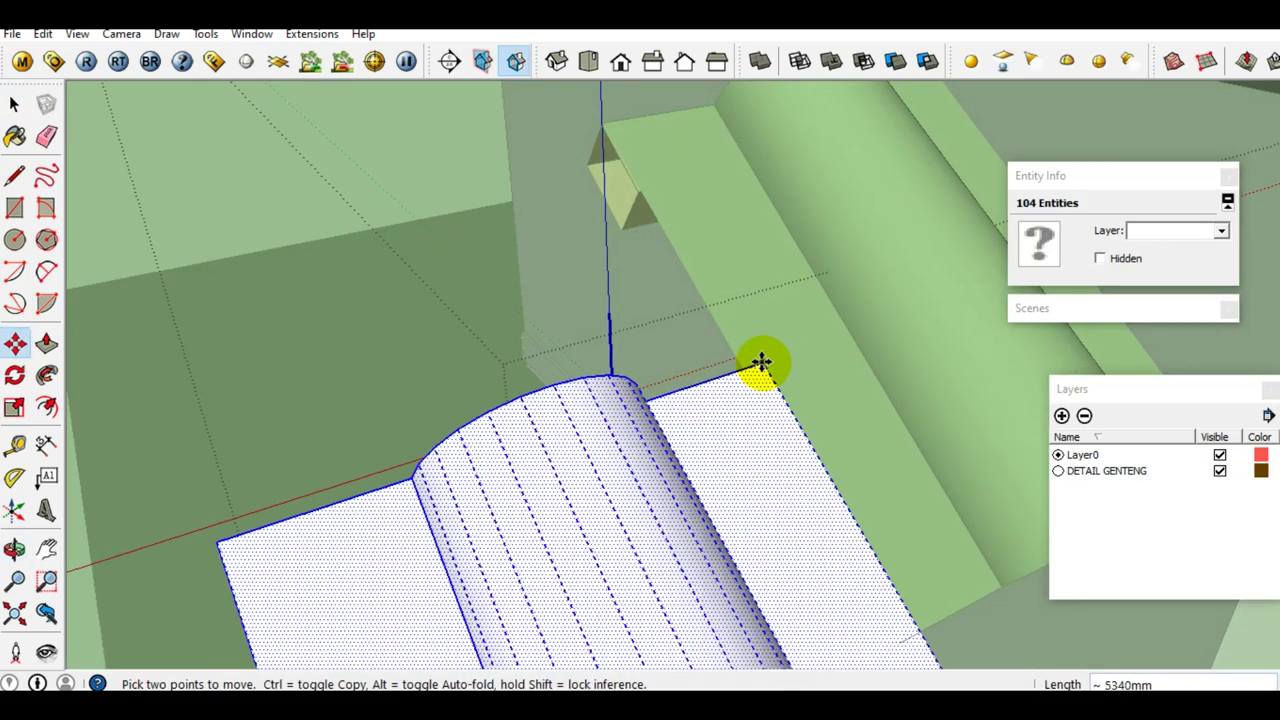
mouse_move(762, 369)
middle_mouse_down()
mouse_move(803, 306)
mouse_move(728, 361)
mouse_move(894, 383)
middle_mouse_up()
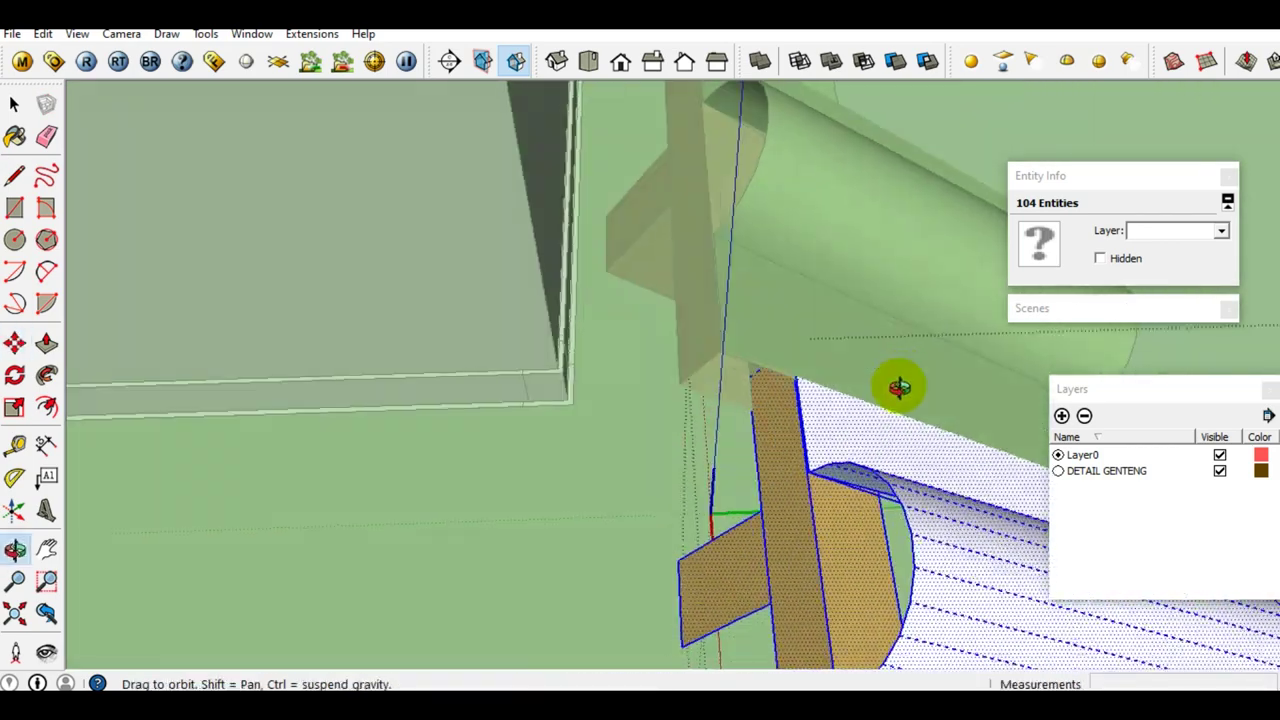
mouse_move(748, 343)
middle_mouse_down()
mouse_move(886, 277)
mouse_move(776, 277)
mouse_move(789, 311)
mouse_move(777, 274)
mouse_move(766, 294)
mouse_move(782, 267)
mouse_move(771, 191)
mouse_move(669, 380)
mouse_move(639, 329)
middle_mouse_up()
scroll(641, 325, "down", 3)
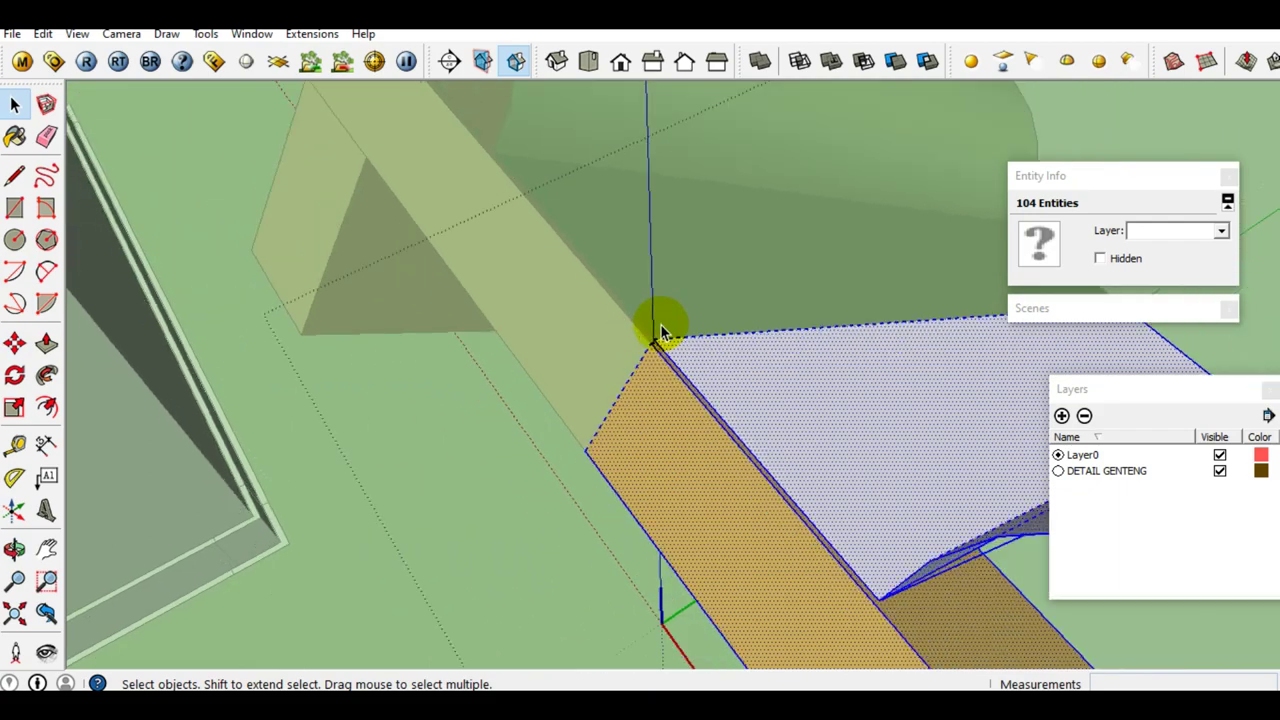
Select the tile's curved surface.
left_click(794, 403)
mouse_move(794, 390)
middle_mouse_down()
mouse_move(751, 371)
mouse_move(842, 451)
mouse_move(690, 405)
mouse_move(697, 427)
middle_mouse_up()
left_click(845, 451)
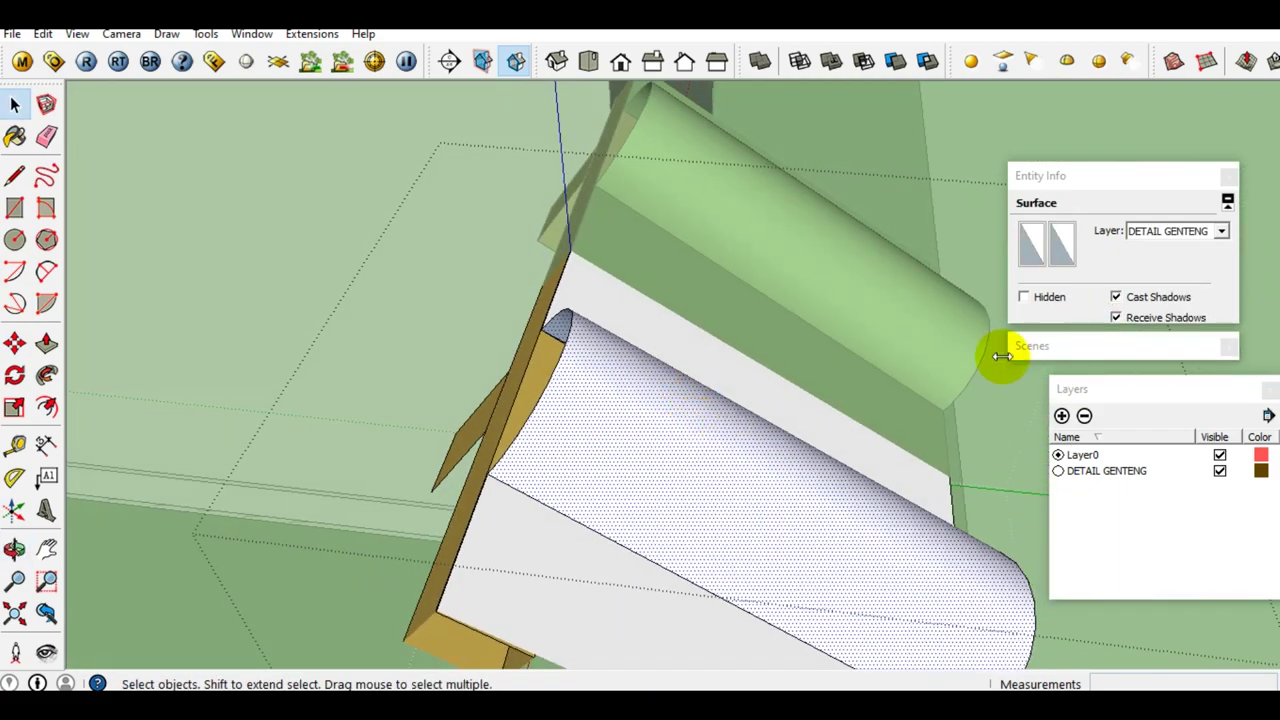
mouse_move(893, 390)
middle_mouse_down()
mouse_move(778, 372)
mouse_move(730, 387)
mouse_move(714, 414)
middle_mouse_up()
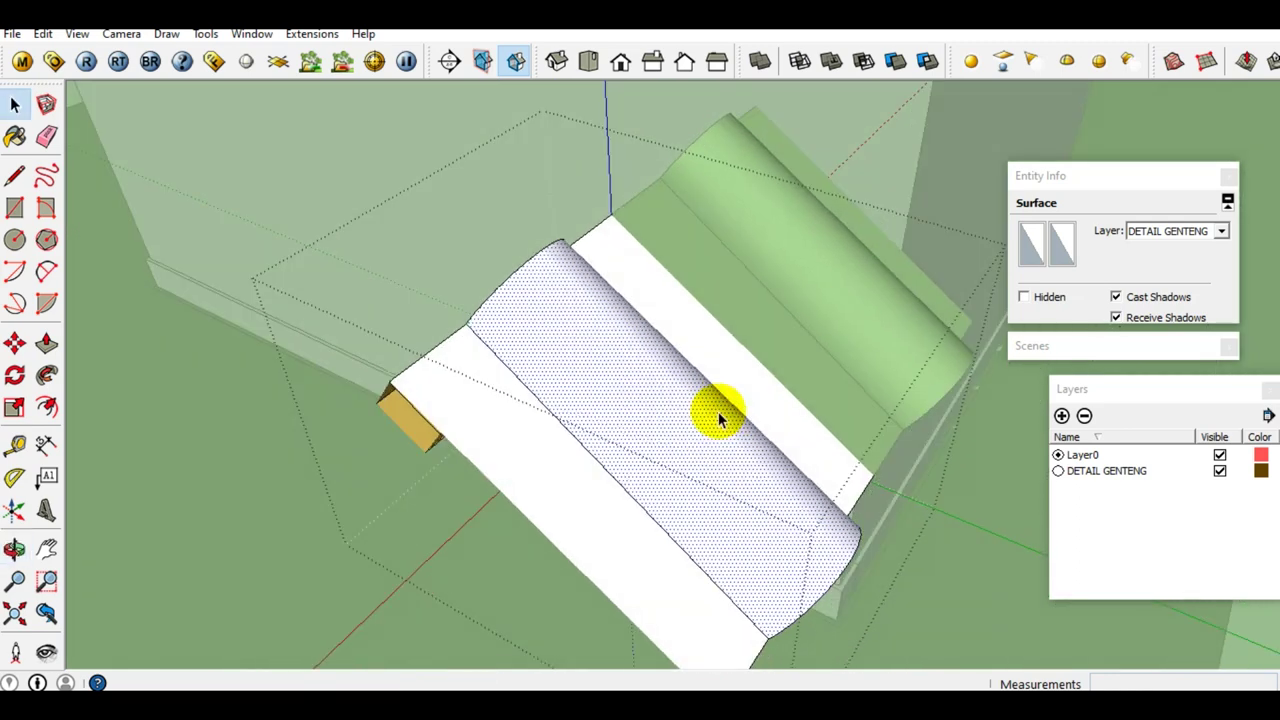
Paint the tile's curved surface and both flat strips with the sampled Color_F13 green.
key("b")
left_click(1263, 202)
left_click(871, 300)
left_click(729, 432)
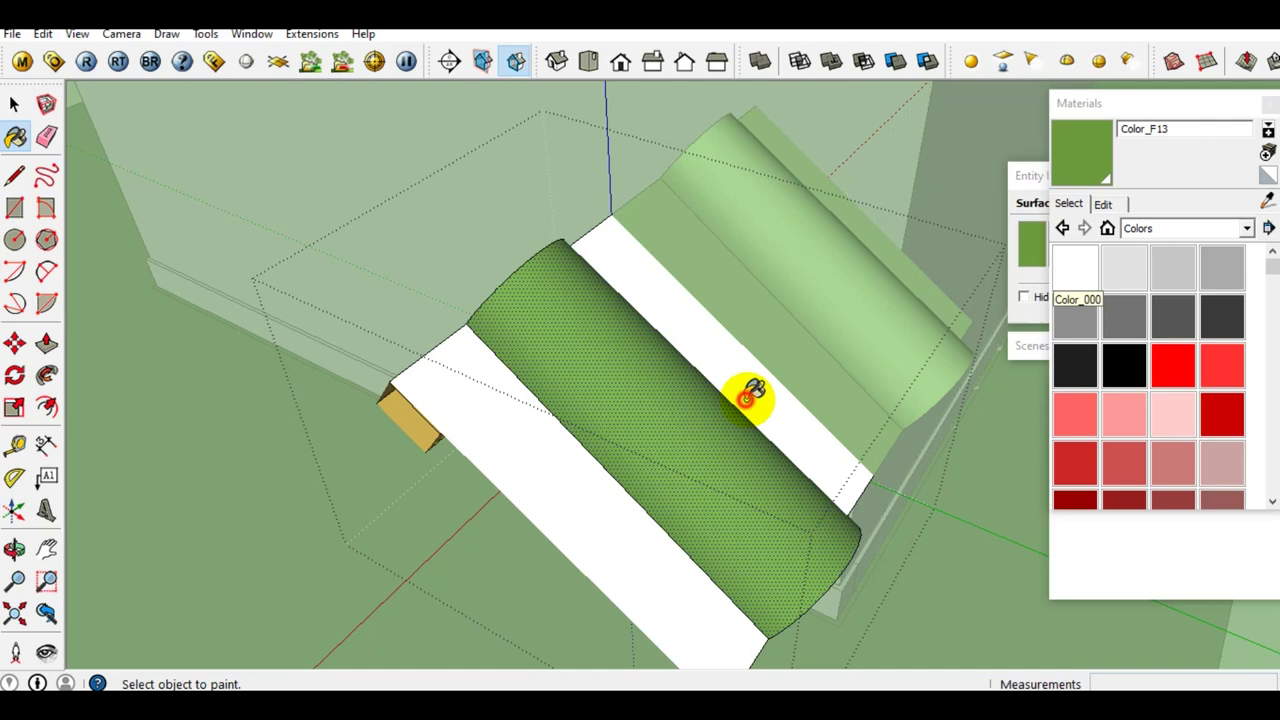
left_click(754, 392)
left_click(643, 523)
mouse_move(643, 523)
middle_mouse_down()
mouse_move(569, 420)
mouse_move(1006, 403)
mouse_move(803, 420)
mouse_move(870, 370)
mouse_move(737, 371)
mouse_move(794, 354)
mouse_move(673, 450)
middle_mouse_up()
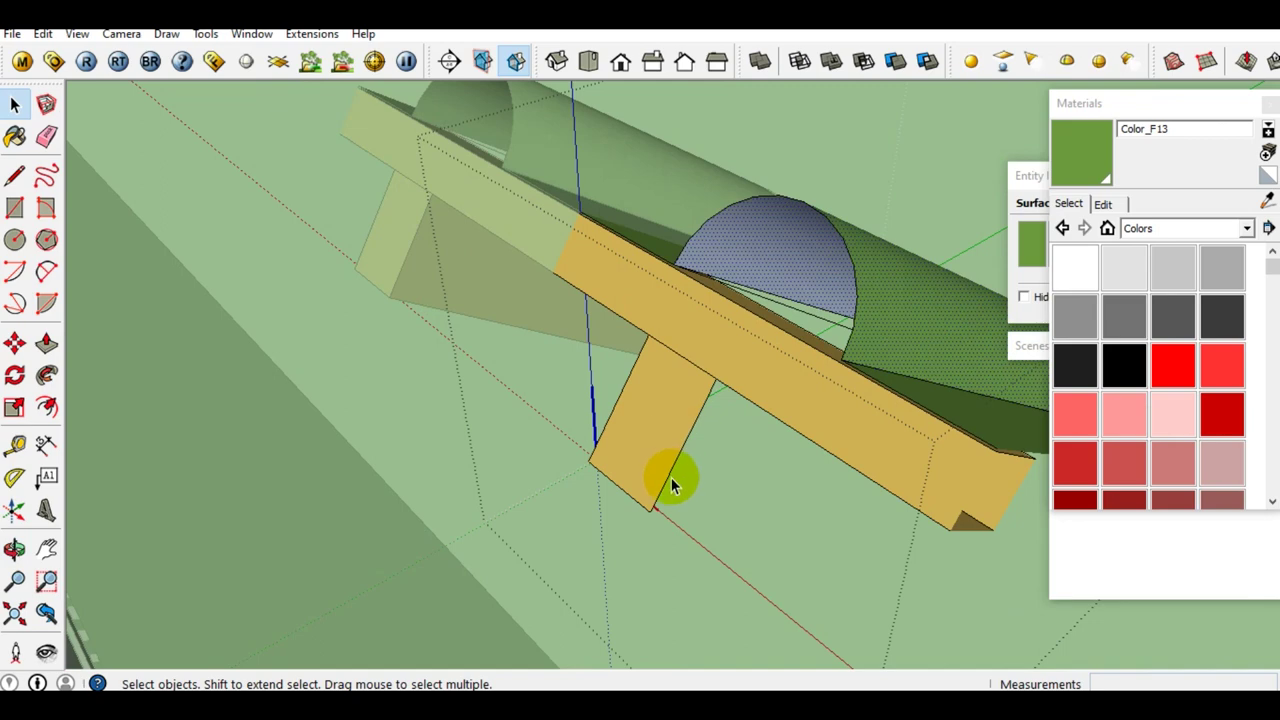
Erase the small vertical board beneath the tile.
key("e")
left_click(655, 508)
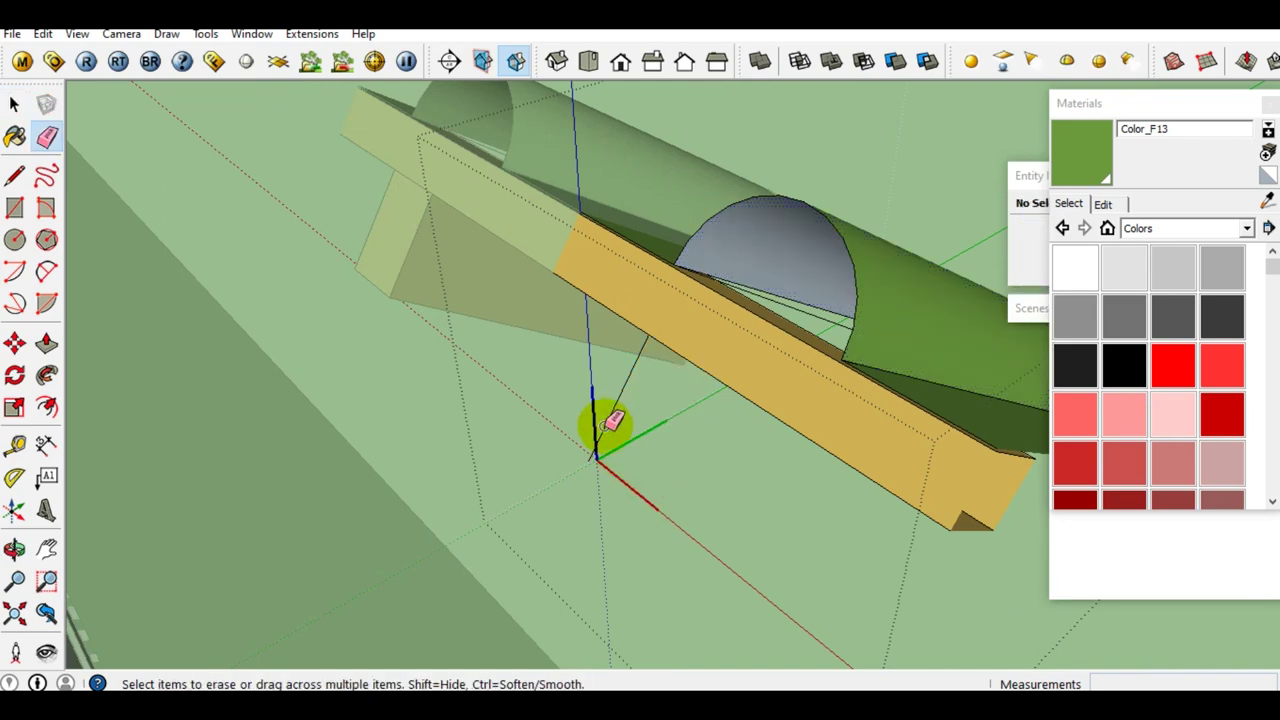
mouse_move(763, 320)
middle_mouse_down()
mouse_move(489, 400)
mouse_move(800, 300)
middle_mouse_up()
key("space")
Collapse the materials panel and toggle the DETAIL GENTENG layer off and back on.
left_click(1118, 108)
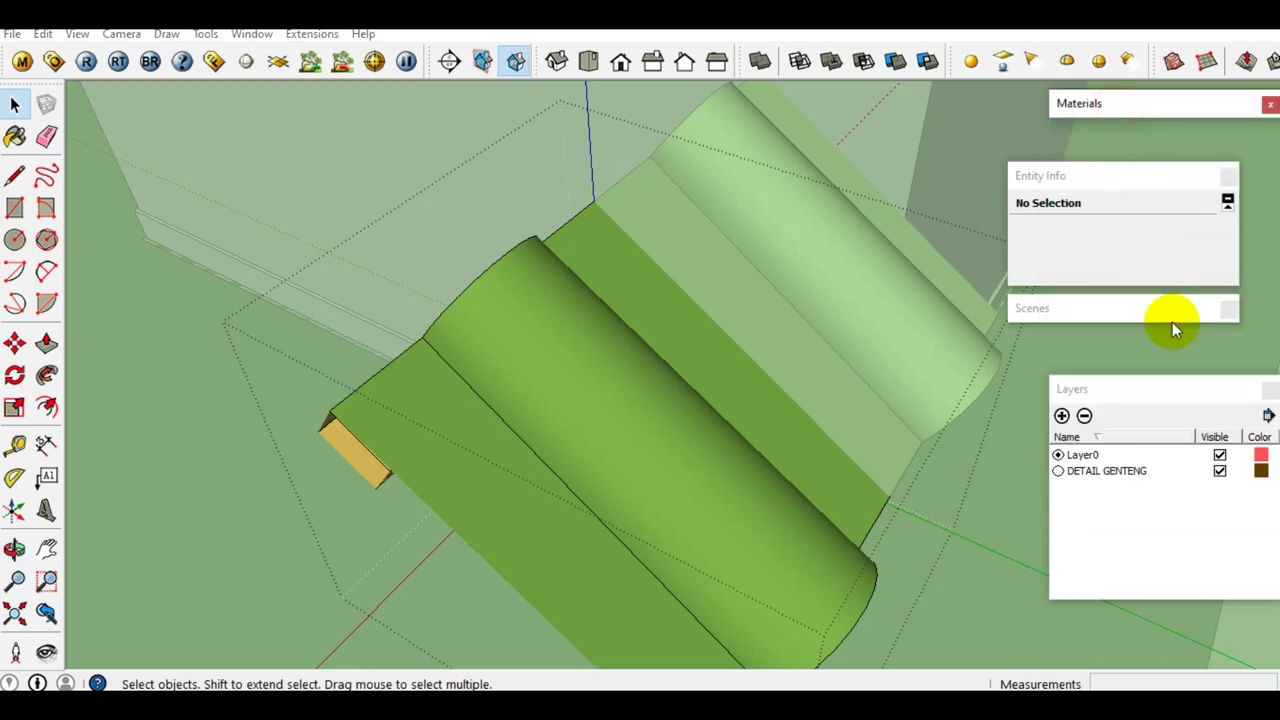
left_click(1220, 471)
left_click(1220, 471)
mouse_move(983, 440)
middle_mouse_down()
mouse_move(906, 363)
mouse_move(789, 358)
mouse_move(814, 337)
mouse_move(621, 435)
mouse_move(609, 491)
mouse_move(644, 438)
mouse_move(795, 500)
mouse_move(577, 520)
middle_mouse_up()
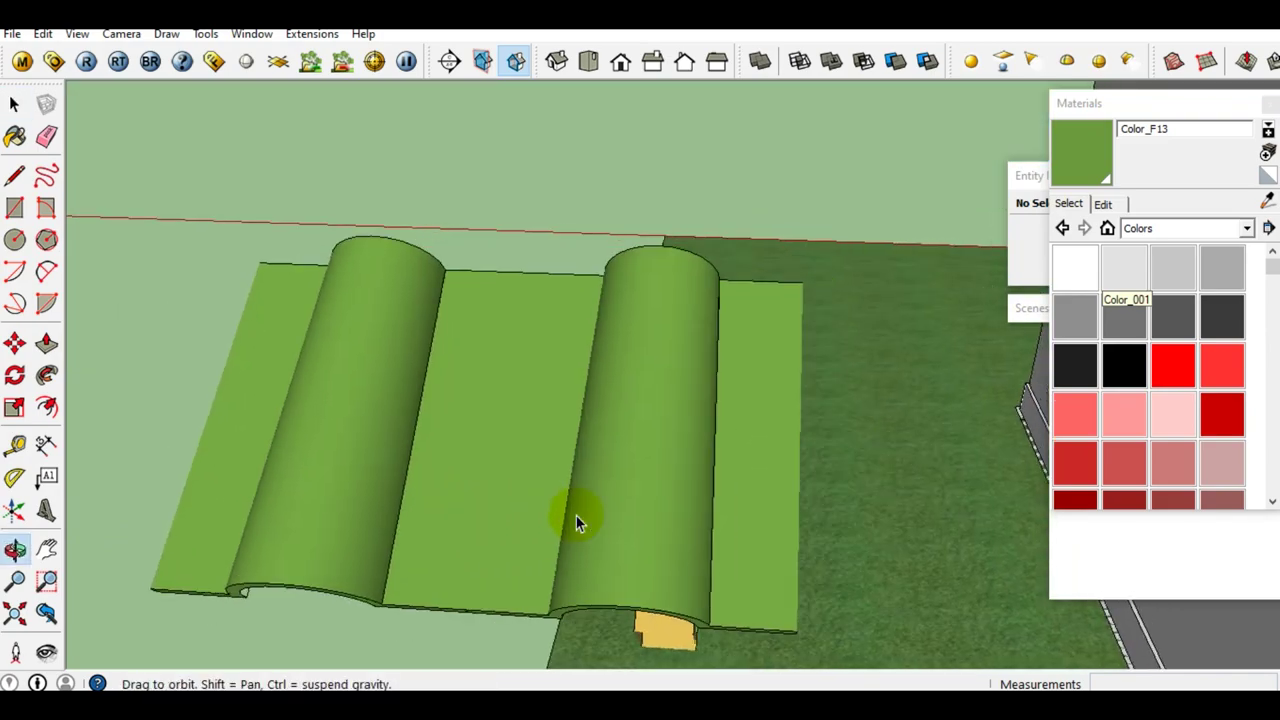
Hide one roof slope's tile group.
scroll(563, 491, "down", 3)
scroll(528, 456, "down", 3)
scroll(528, 456, "down", 3)
mouse_move(514, 449)
middle_mouse_down()
mouse_move(737, 420)
mouse_move(913, 438)
mouse_move(846, 374)
mouse_move(486, 474)
middle_mouse_up()
scroll(910, 433, "down", 3)
scroll(597, 353, "up", 5)
mouse_move(597, 353)
middle_mouse_down()
mouse_move(503, 366)
mouse_move(743, 377)
mouse_move(560, 434)
mouse_move(405, 405)
middle_mouse_up()
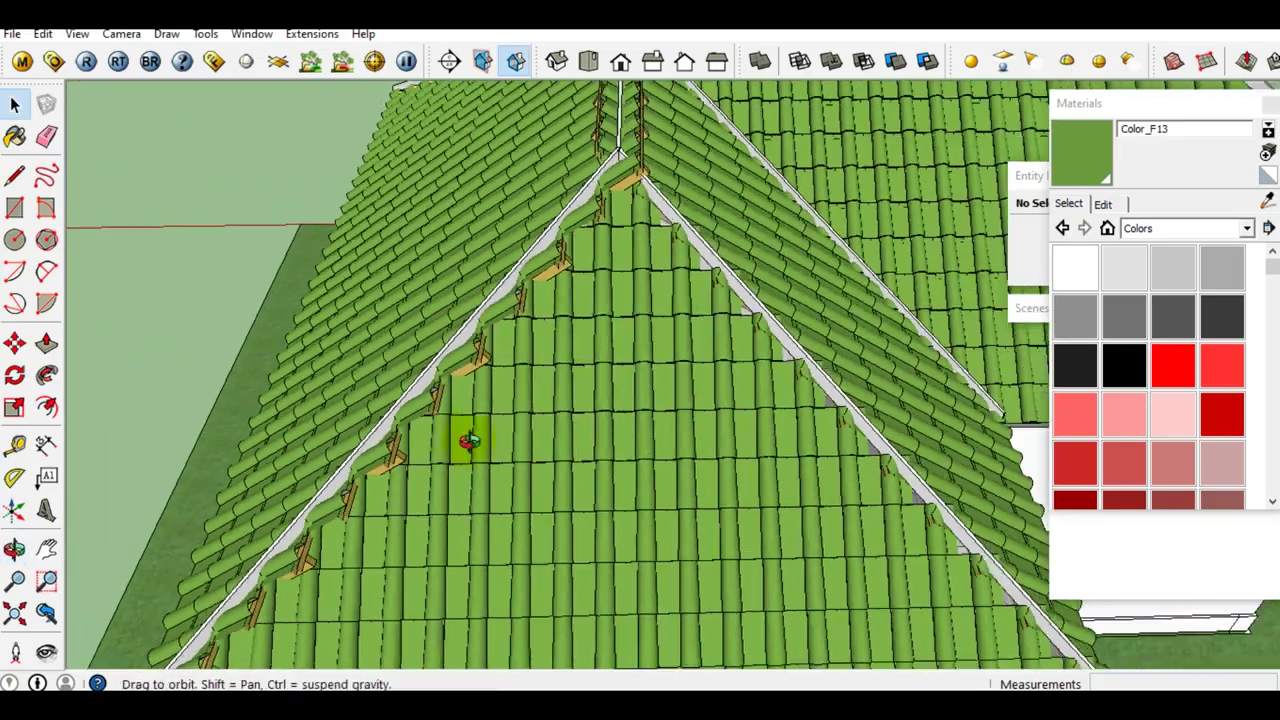
mouse_move(582, 400)
middle_mouse_down()
mouse_move(487, 432)
mouse_move(552, 427)
mouse_move(468, 455)
mouse_move(471, 414)
middle_mouse_up()
left_click(792, 338)
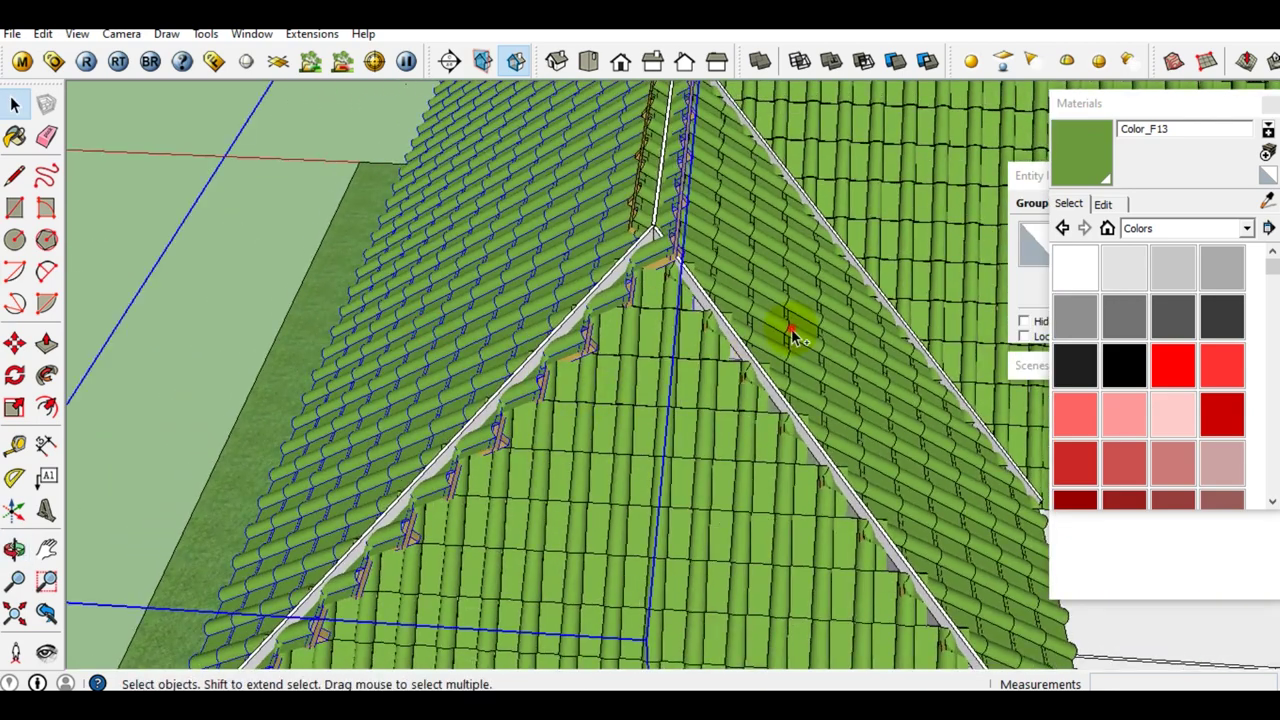
right_click(792, 338)
left_click(860, 378)
Open the remaining roof tile group along the hip edge for editing.
mouse_move(749, 362)
middle_mouse_down()
mouse_move(597, 416)
mouse_move(507, 502)
middle_mouse_up()
scroll(657, 594, "up", 3)
scroll(666, 591, "up", 3)
scroll(690, 588, "up", 3)
middle_click_drag(692, 588, 562, 573)
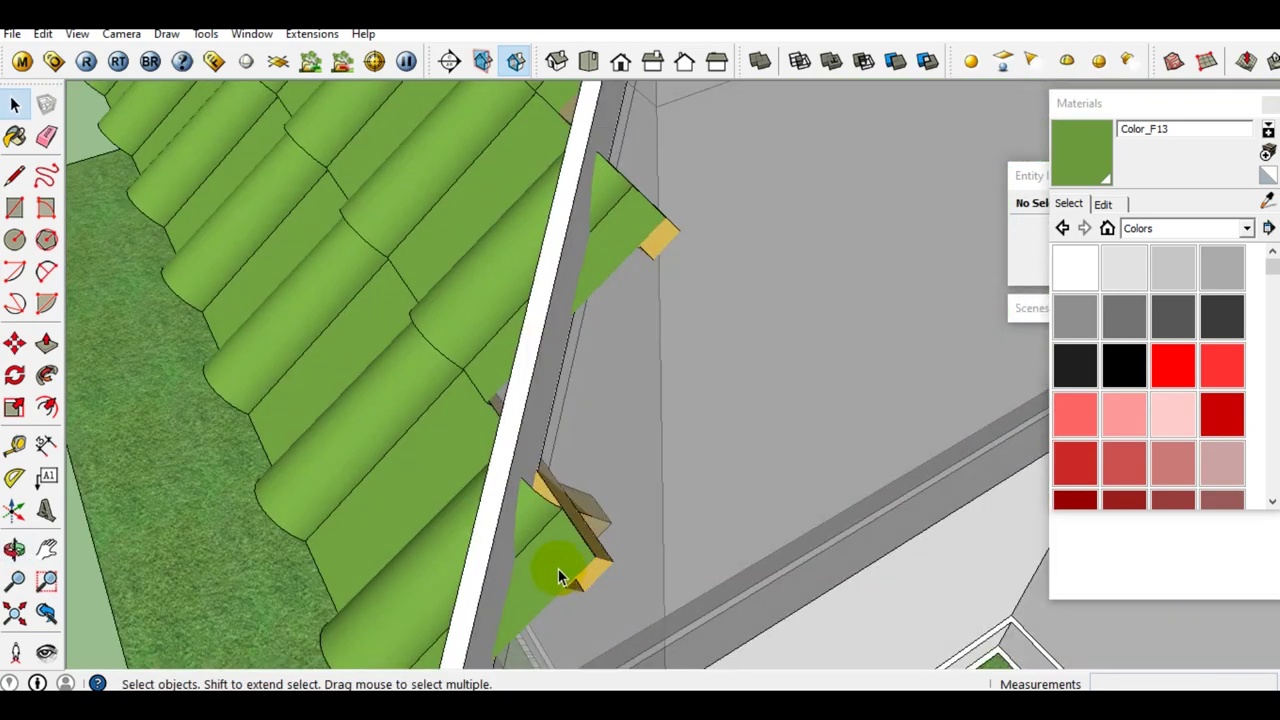
scroll(587, 552, "down", 3)
scroll(587, 550, "down", 3)
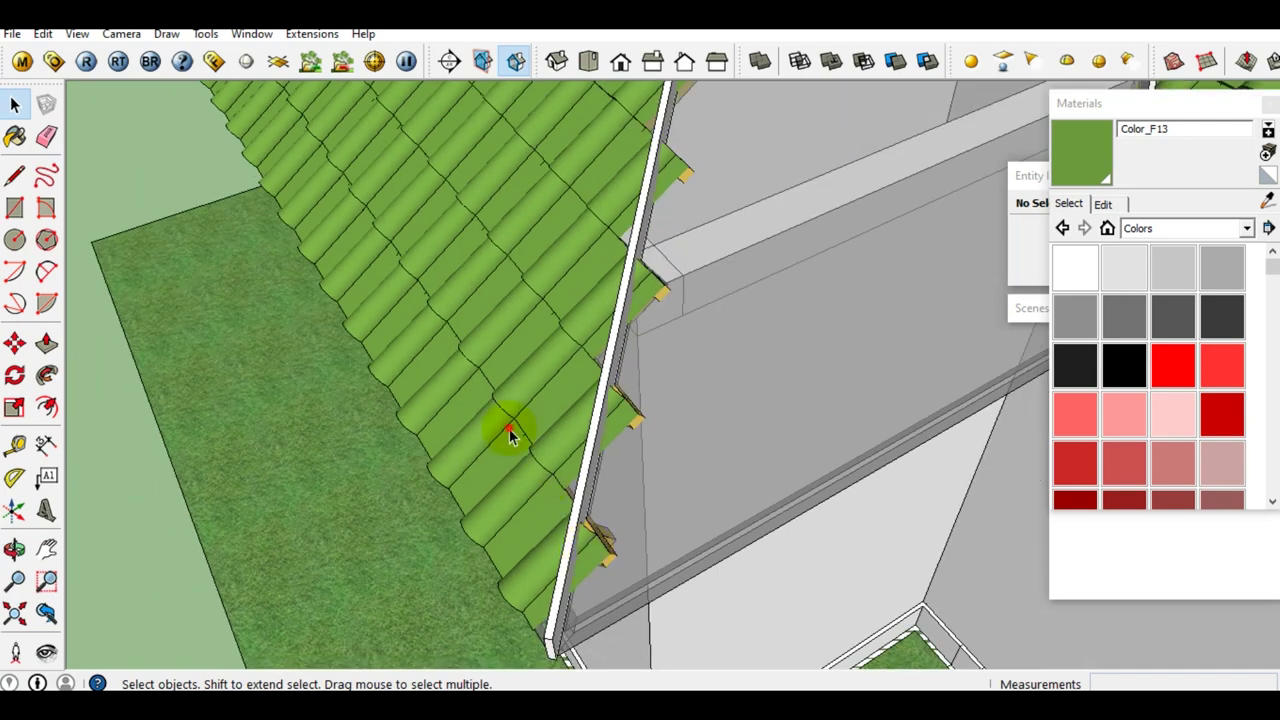
left_click(509, 432)
scroll(521, 415, "down", 2)
double_click(532, 393)
scroll(532, 393, "up", 2)
middle_click_drag(531, 457, 646, 534)
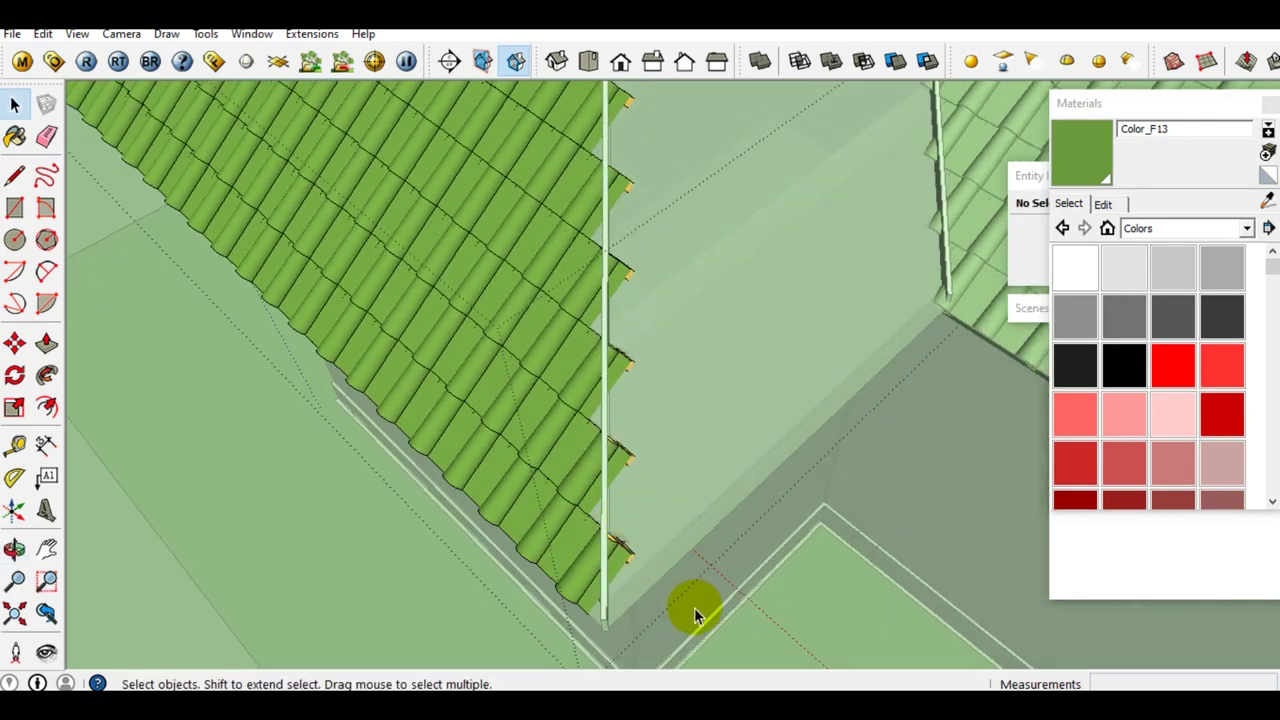
Select all the tiles along the hip edge and make them unique.
left_click_drag(620, 366, 621, 370)
middle_click_drag(623, 414, 725, 580)
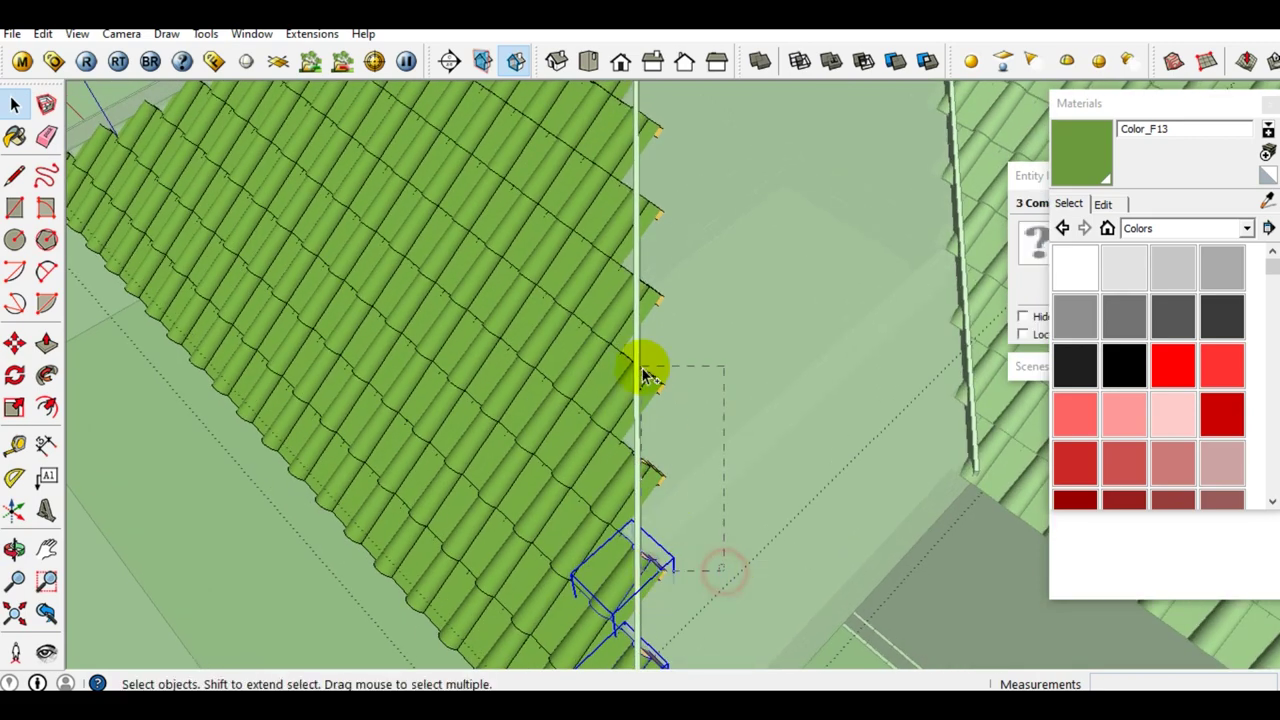
middle_click_drag(651, 378, 735, 548, "shift")
left_click_drag(660, 356, 659, 353)
middle_click_drag(659, 360, 705, 582)
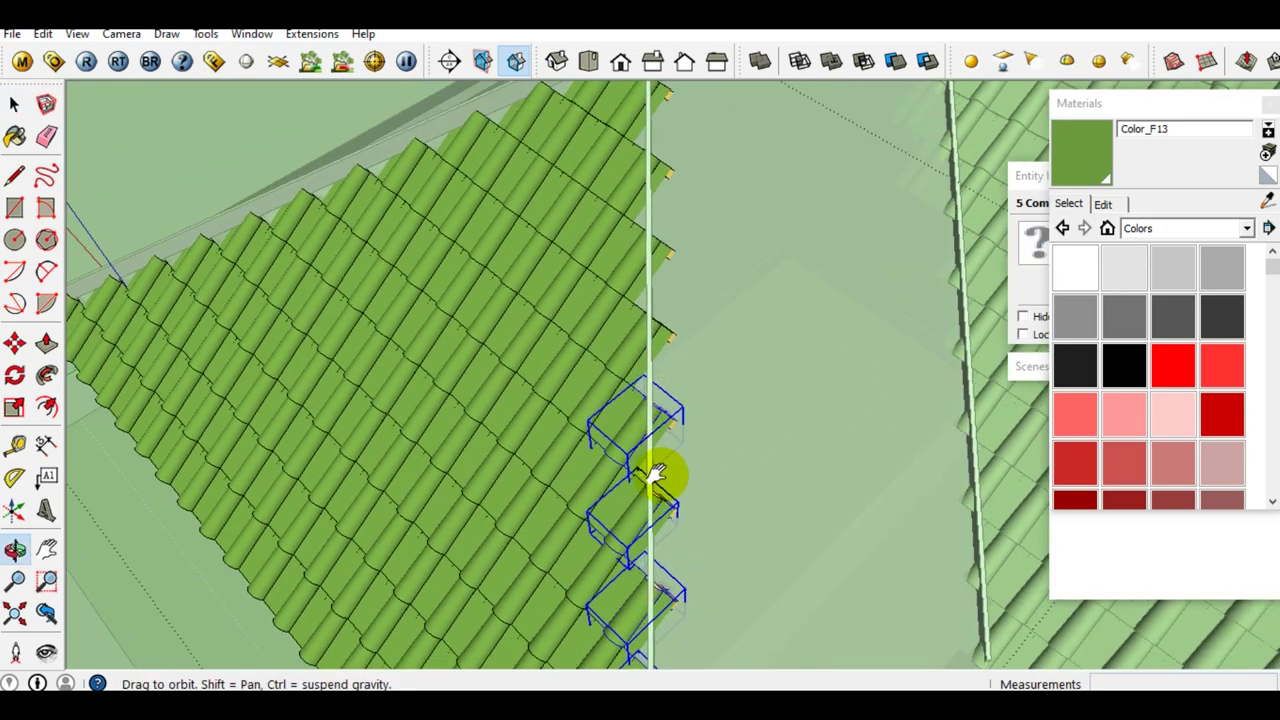
left_click_drag(656, 398, 655, 400)
middle_click_drag(654, 434, 687, 504)
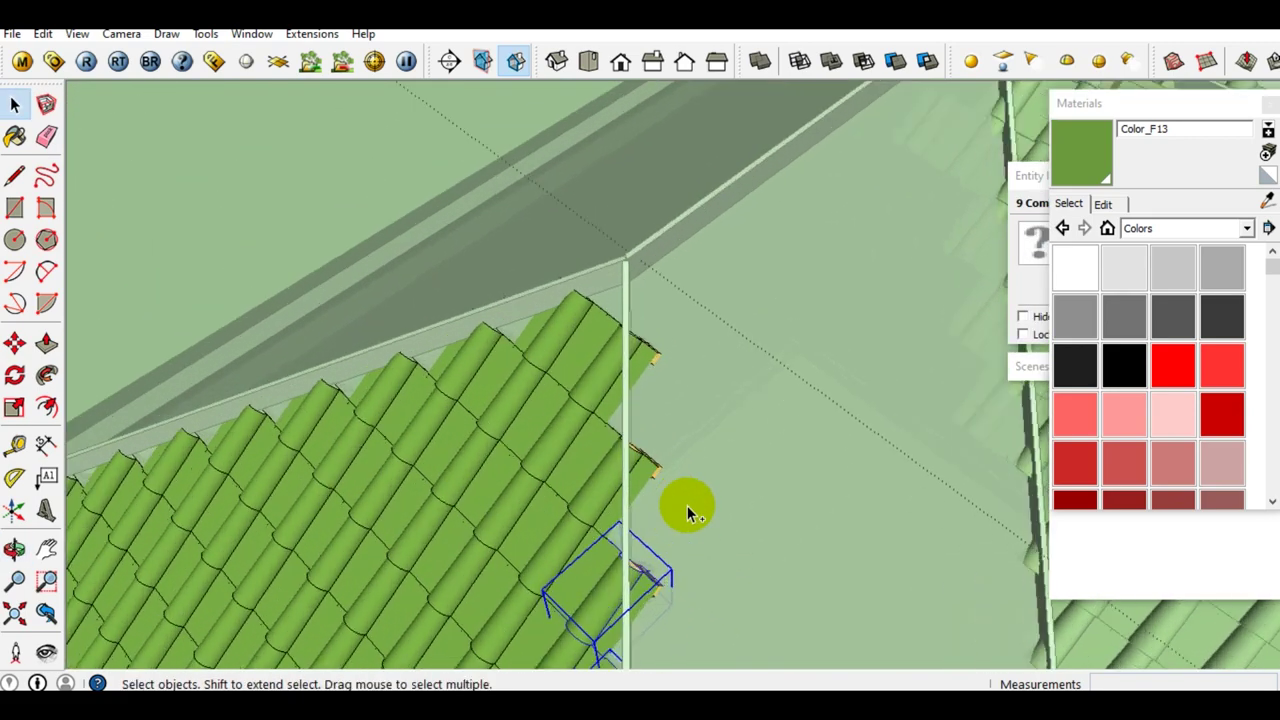
left_click_drag(687, 504, 641, 360)
right_click(633, 333)
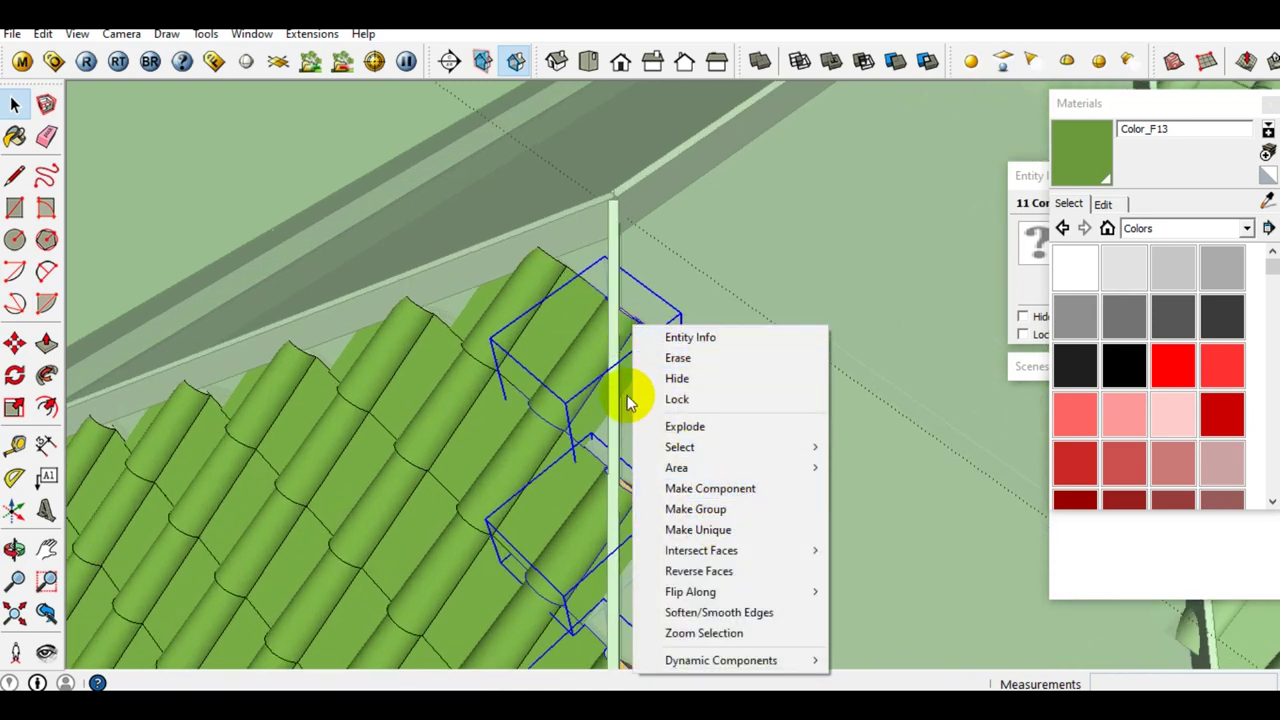
left_click(718, 531)
Open one edge tile and intersect all its geometry with the hip board.
mouse_move(619, 418)
middle_mouse_down()
mouse_move(600, 413)
mouse_move(602, 428)
middle_mouse_up()
left_click(600, 418)
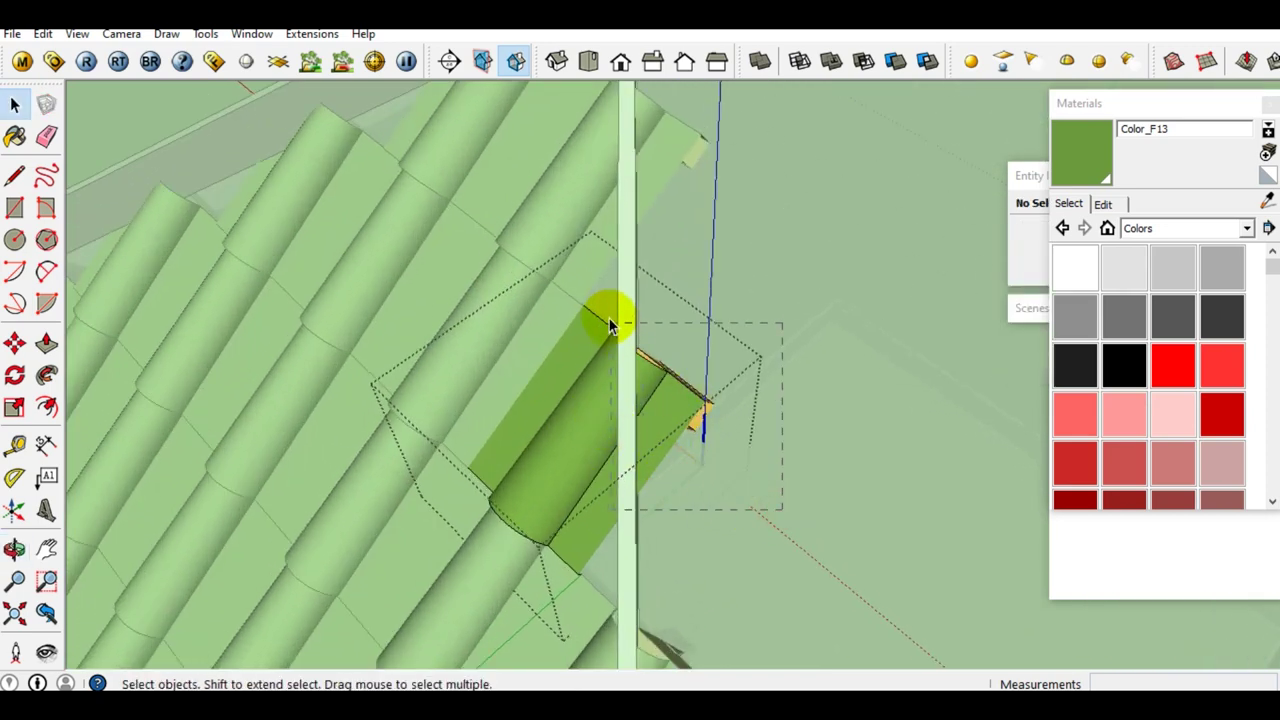
double_click(657, 443)
triple_click(651, 425)
right_click(651, 428)
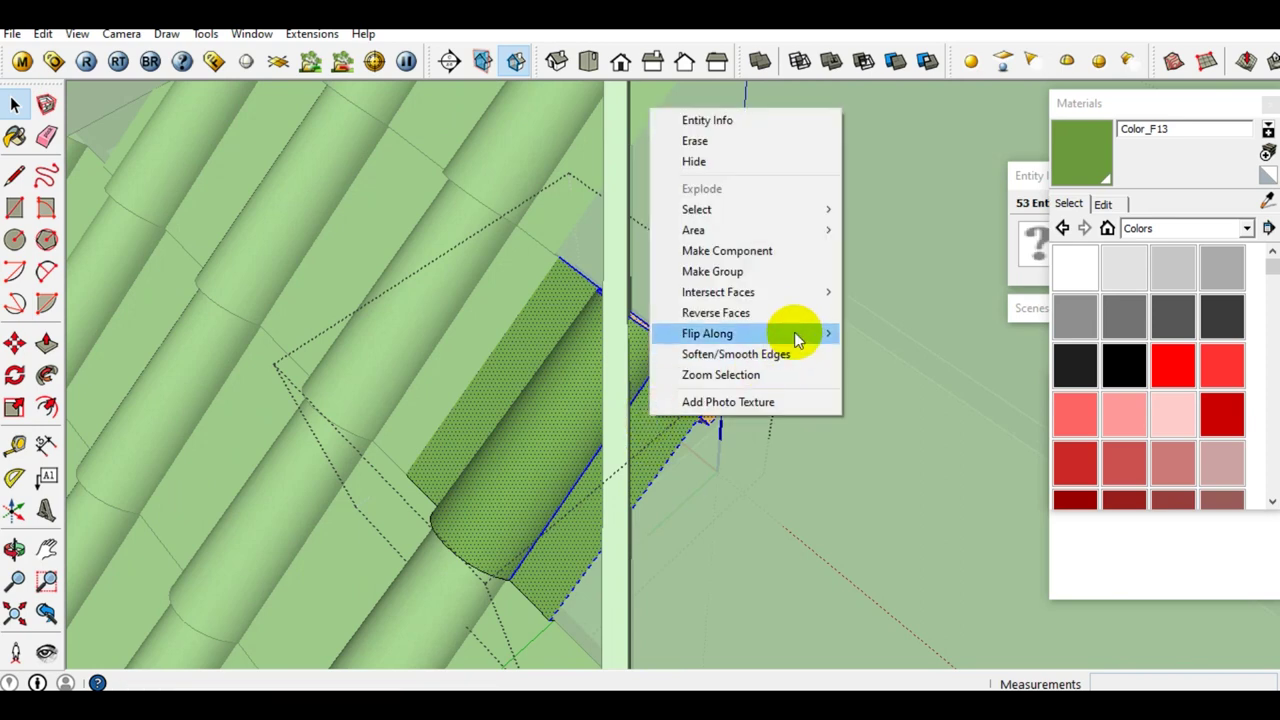
left_click(877, 289)
mouse_move(689, 395)
middle_mouse_down("shift")
mouse_move(655, 398)
mouse_move(677, 391)
middle_mouse_up("shift")
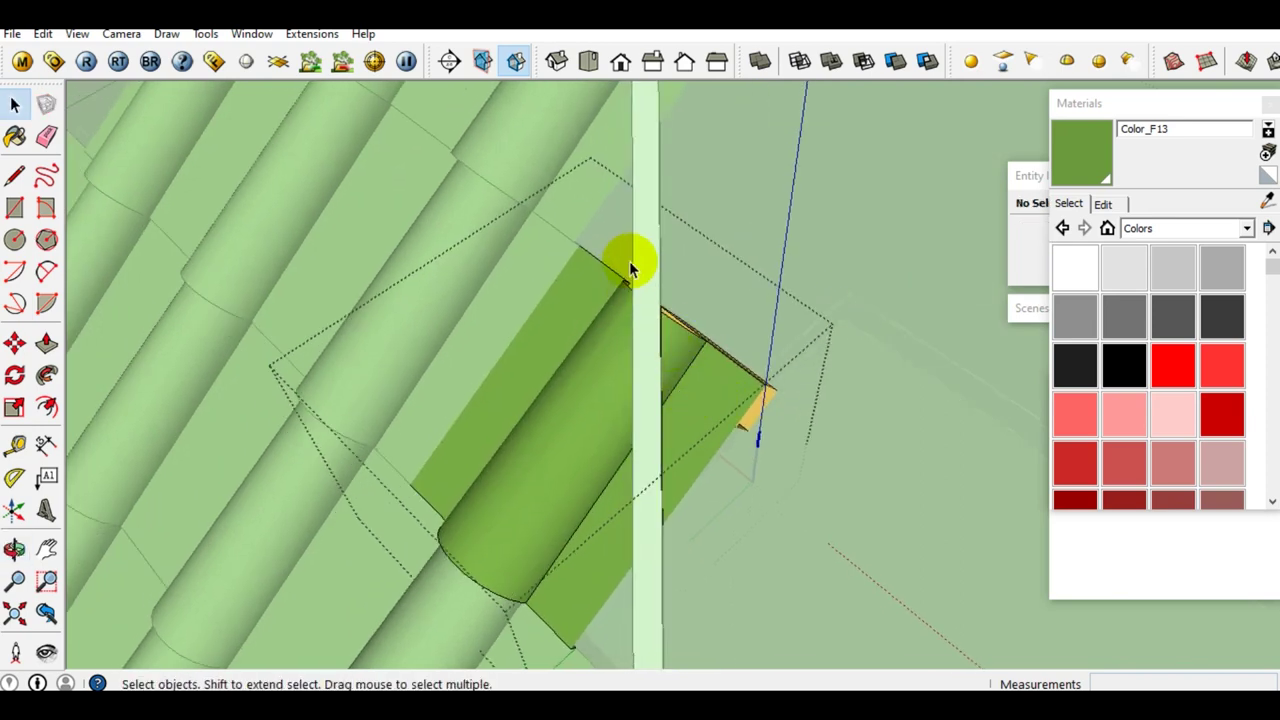
Group the tile piece overhanging past the hip line.
left_click_drag(818, 590, 826, 594)
mouse_move(677, 414)
middle_mouse_down()
mouse_move(651, 374)
mouse_move(716, 407)
mouse_move(694, 402)
middle_mouse_up()
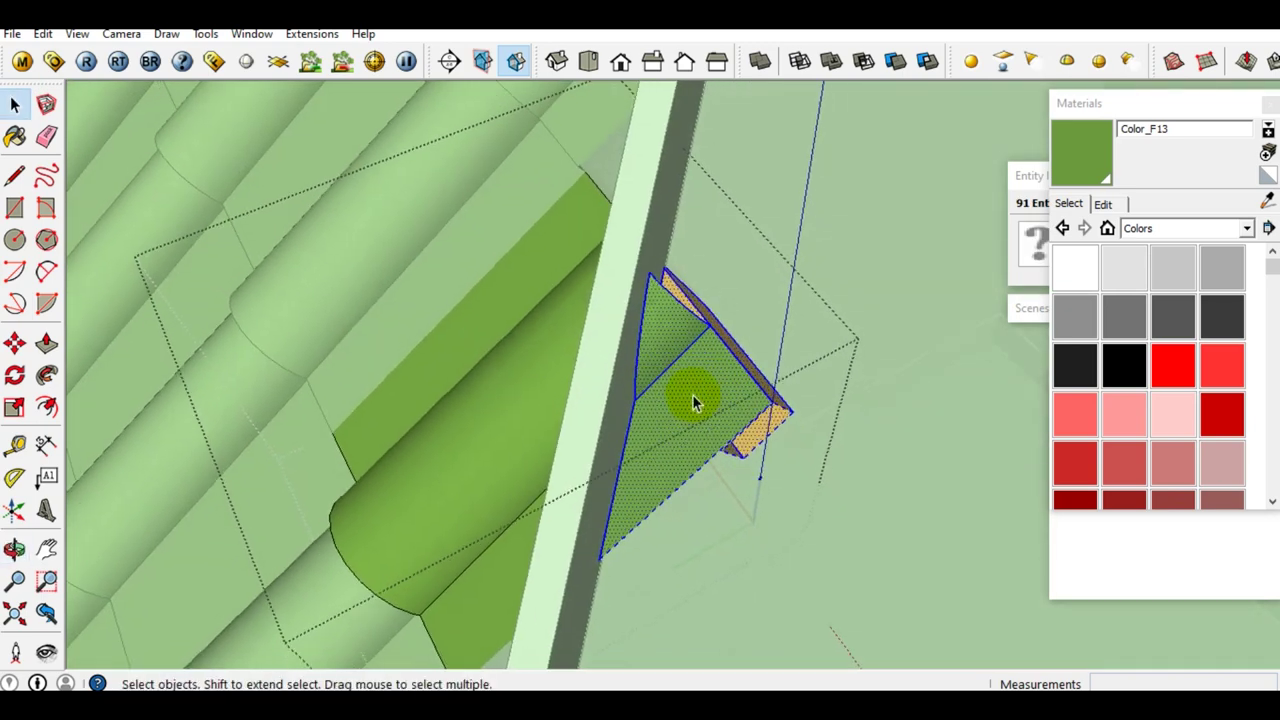
right_click(691, 390)
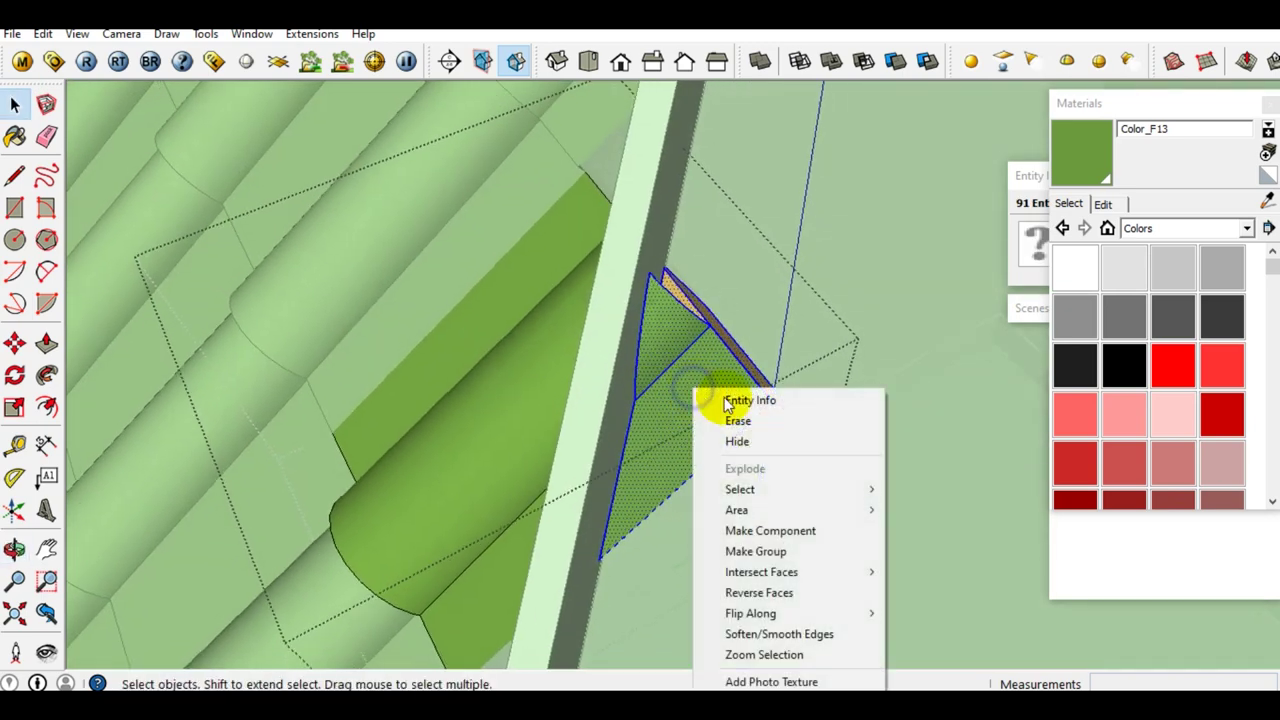
left_click(778, 553)
Erase the leftover stray edges past the hip.
mouse_move(666, 397)
middle_mouse_down()
mouse_move(583, 434)
mouse_move(571, 369)
mouse_move(614, 345)
mouse_move(491, 351)
mouse_move(543, 366)
mouse_move(692, 325)
middle_mouse_up()
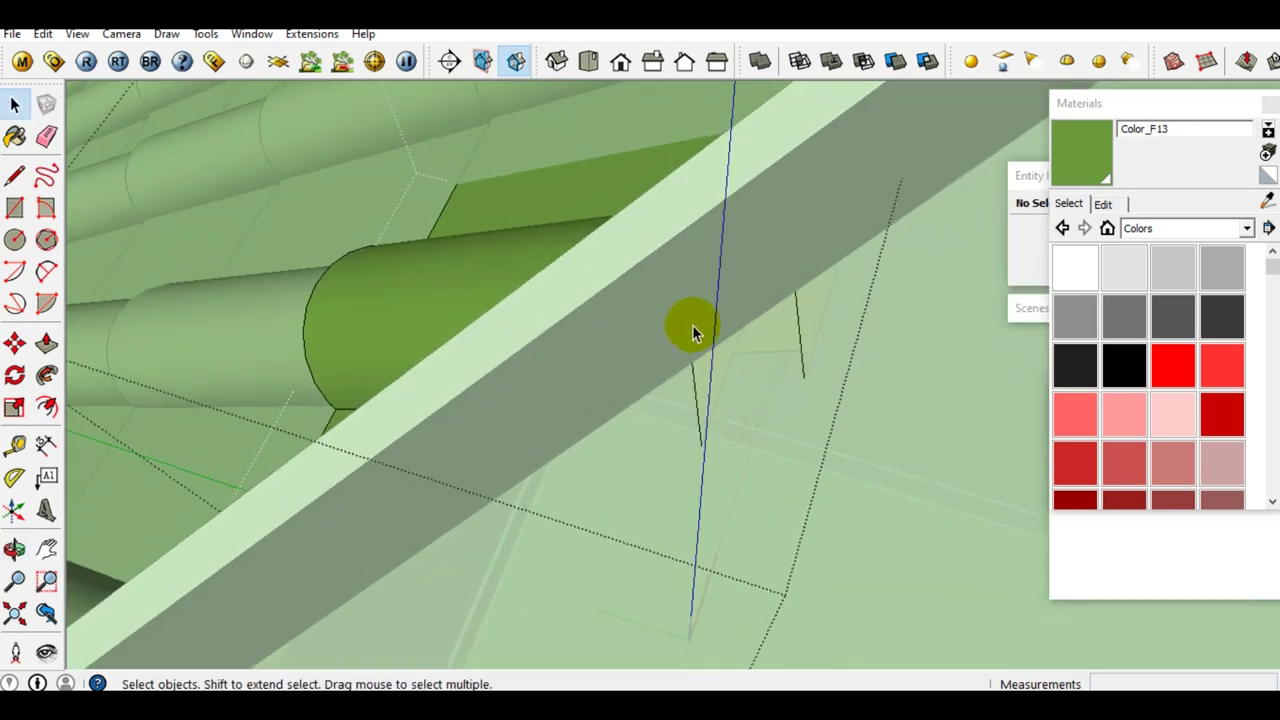
scroll(690, 410, "up", 1)
key("e")
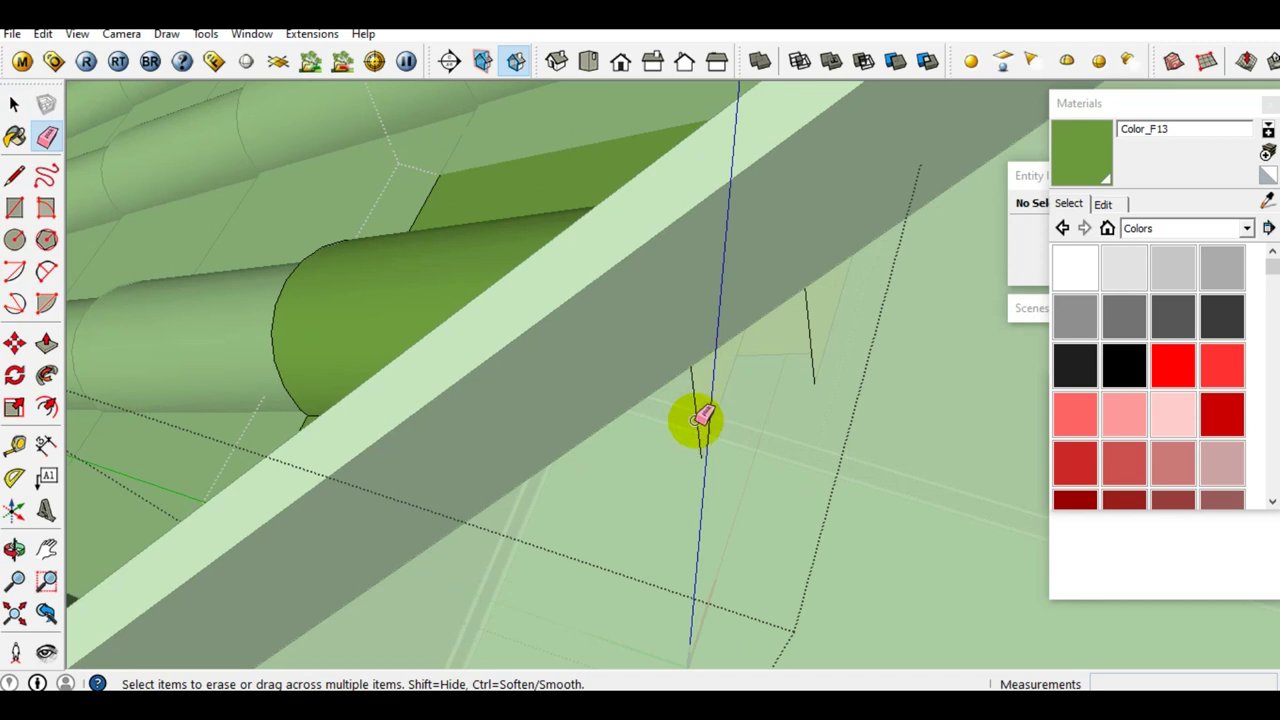
mouse_move(815, 333)
middle_mouse_down()
mouse_move(646, 346)
mouse_move(749, 366)
mouse_move(674, 371)
mouse_move(585, 423)
mouse_move(617, 385)
mouse_move(563, 449)
mouse_move(620, 442)
mouse_move(605, 128)
middle_mouse_up()
key("space")
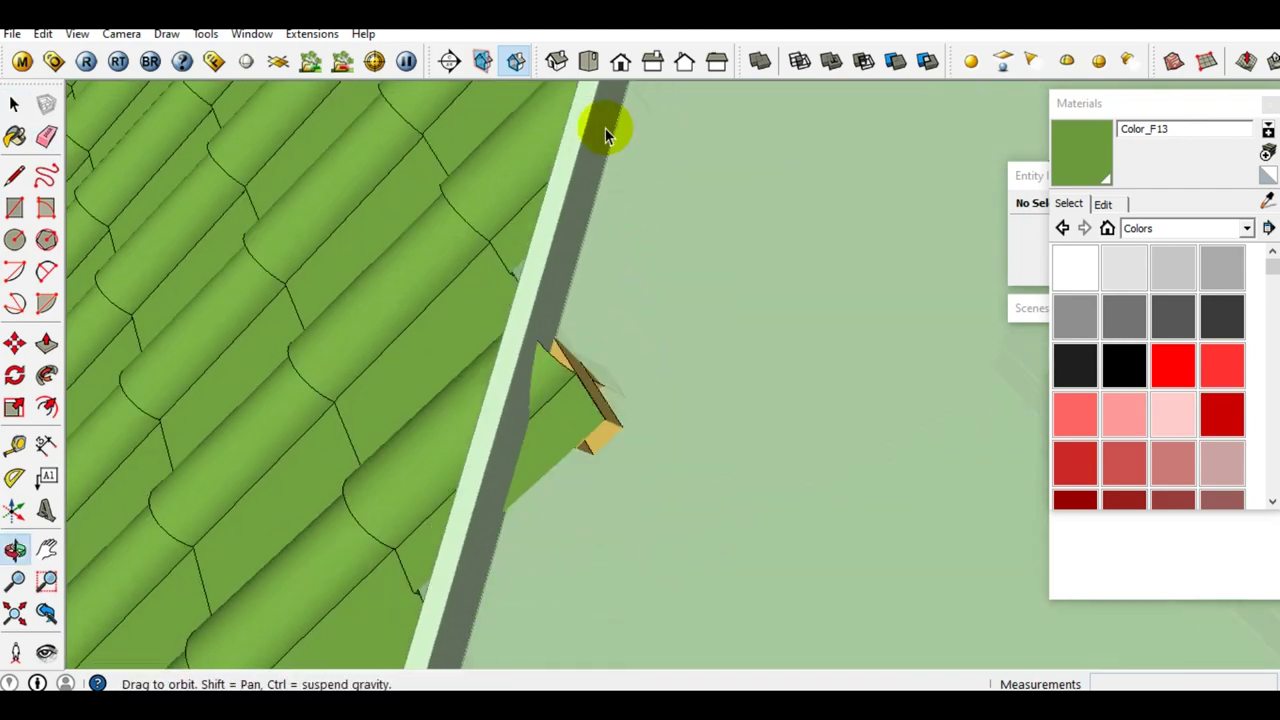
Open the next tile component and intersect its geometry with the hip board.
double_click(549, 434)
mouse_move(549, 434)
middle_mouse_down()
mouse_move(591, 380)
mouse_move(697, 409)
mouse_move(691, 474)
middle_mouse_up()
triple_click(586, 351)
middle_click_drag(586, 351, 580, 367)
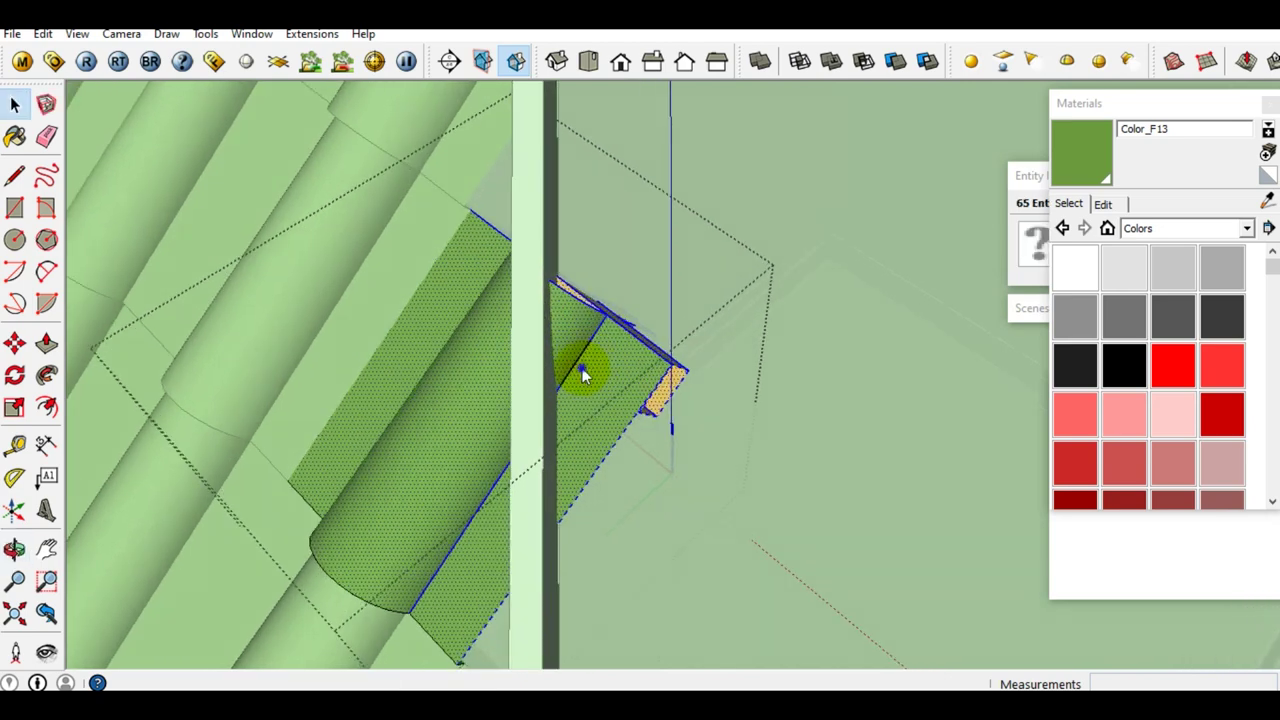
right_click(581, 368)
mouse_move(639, 593)
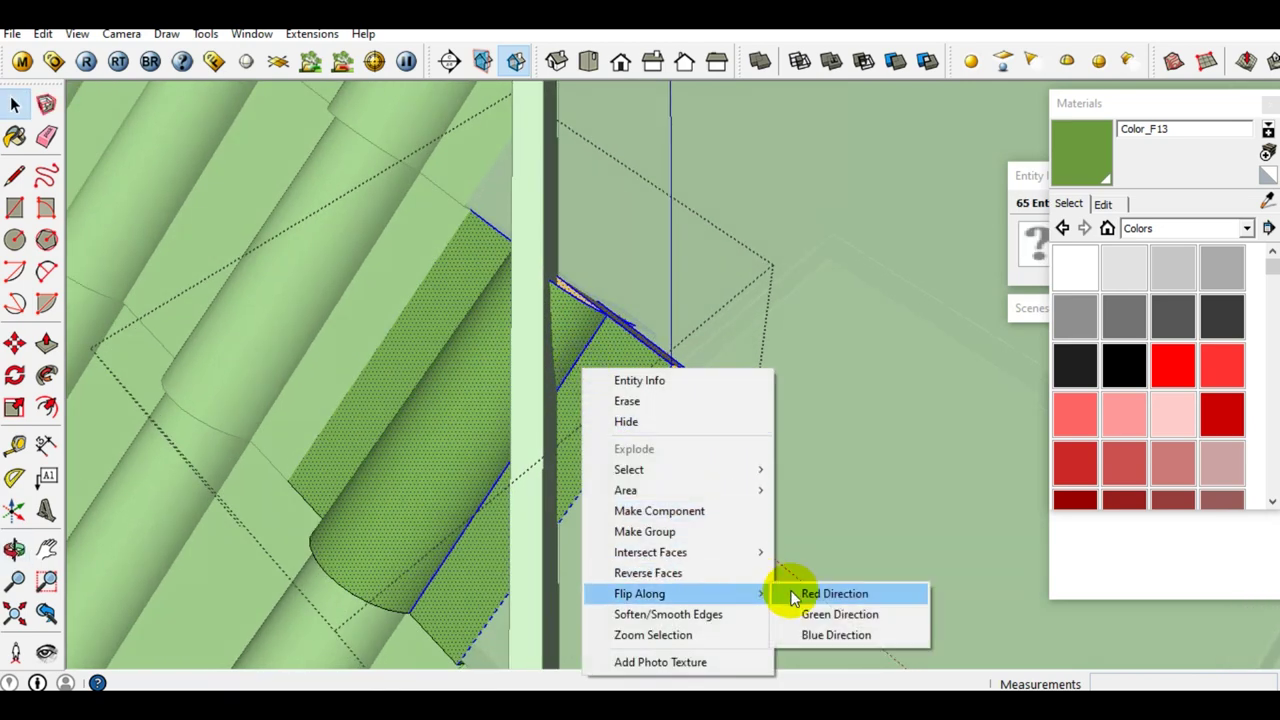
left_click(800, 551)
mouse_move(691, 534)
middle_mouse_down()
mouse_move(600, 478)
mouse_move(623, 429)
mouse_move(700, 470)
middle_mouse_up()
mouse_move(657, 415)
middle_mouse_down()
mouse_move(600, 386)
mouse_move(603, 401)
mouse_move(669, 417)
mouse_move(703, 410)
mouse_move(683, 404)
middle_mouse_up()
Group the overhanging piece past the hip and delete it.
left_click_drag(596, 260, 736, 537)
left_click_drag(821, 607, 839, 617)
mouse_move(726, 488)
middle_mouse_down()
mouse_move(706, 480)
mouse_move(689, 432)
middle_mouse_up()
right_click(689, 432)
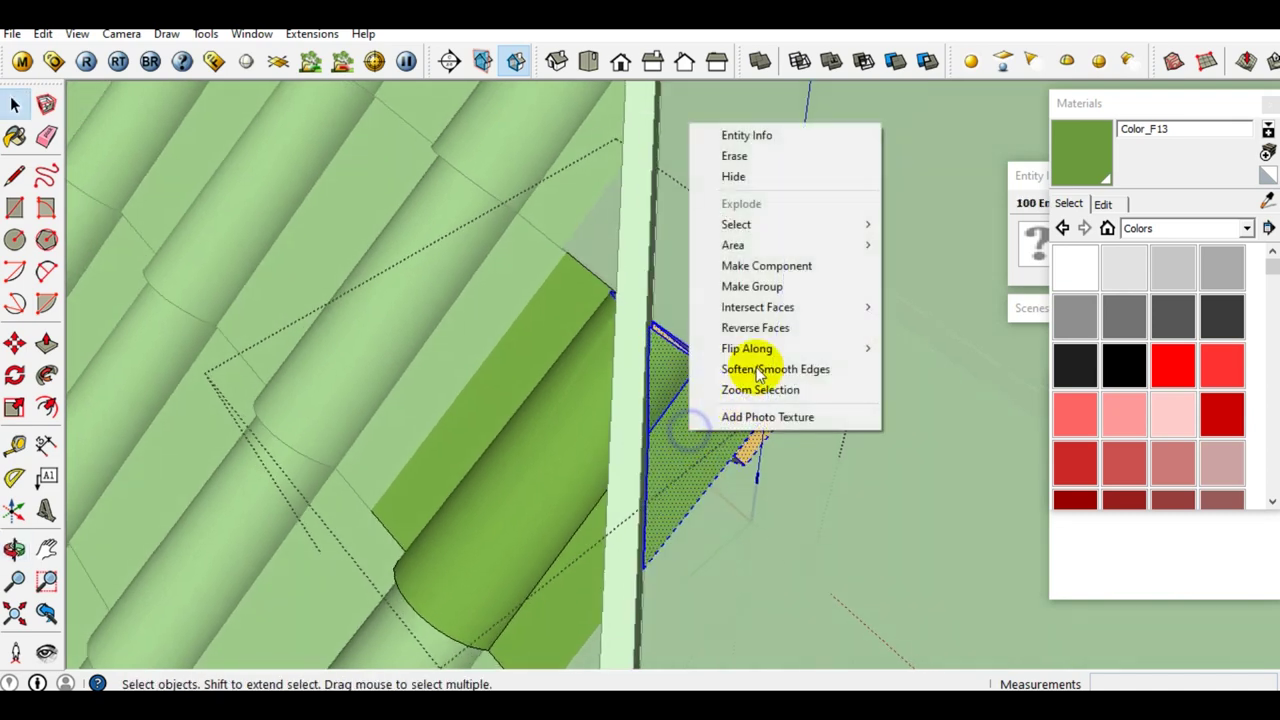
left_click(750, 285)
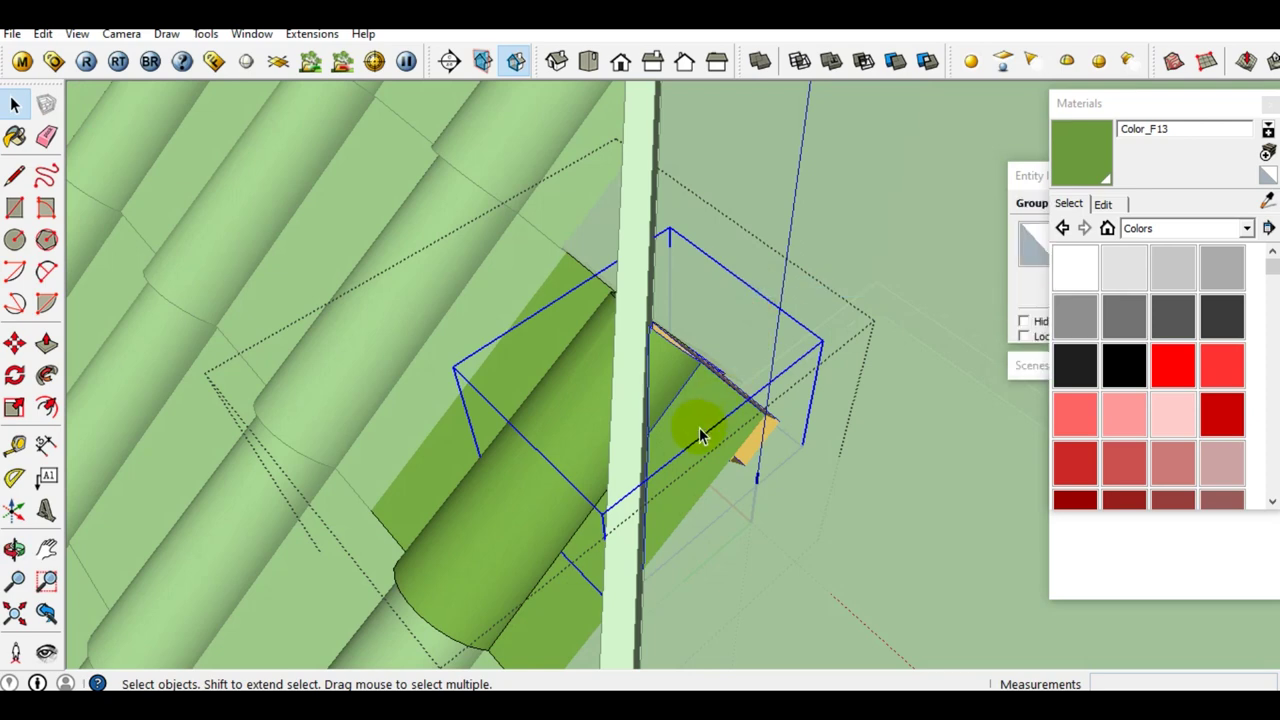
key("Delete")
Erase leftover lines along the trimmed hip edge and review the hips.
middle_click_drag(629, 449, 691, 408)
key("e")
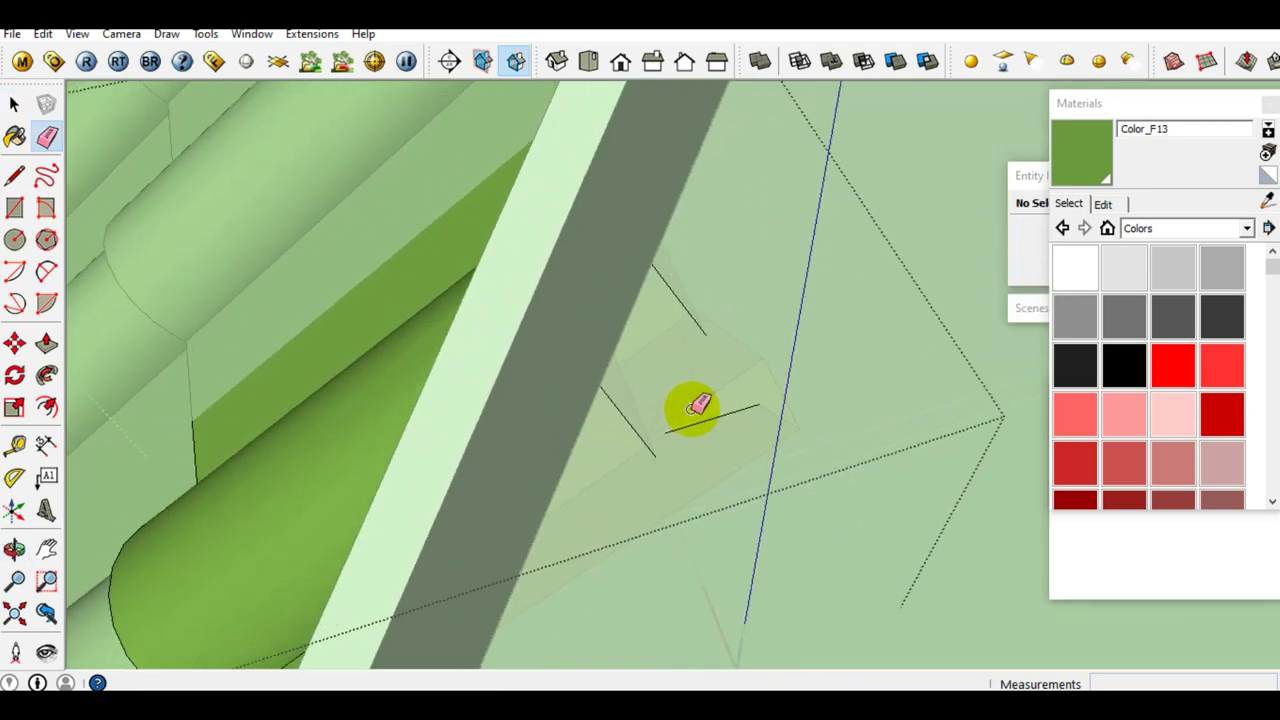
scroll(691, 408, "up", 2)
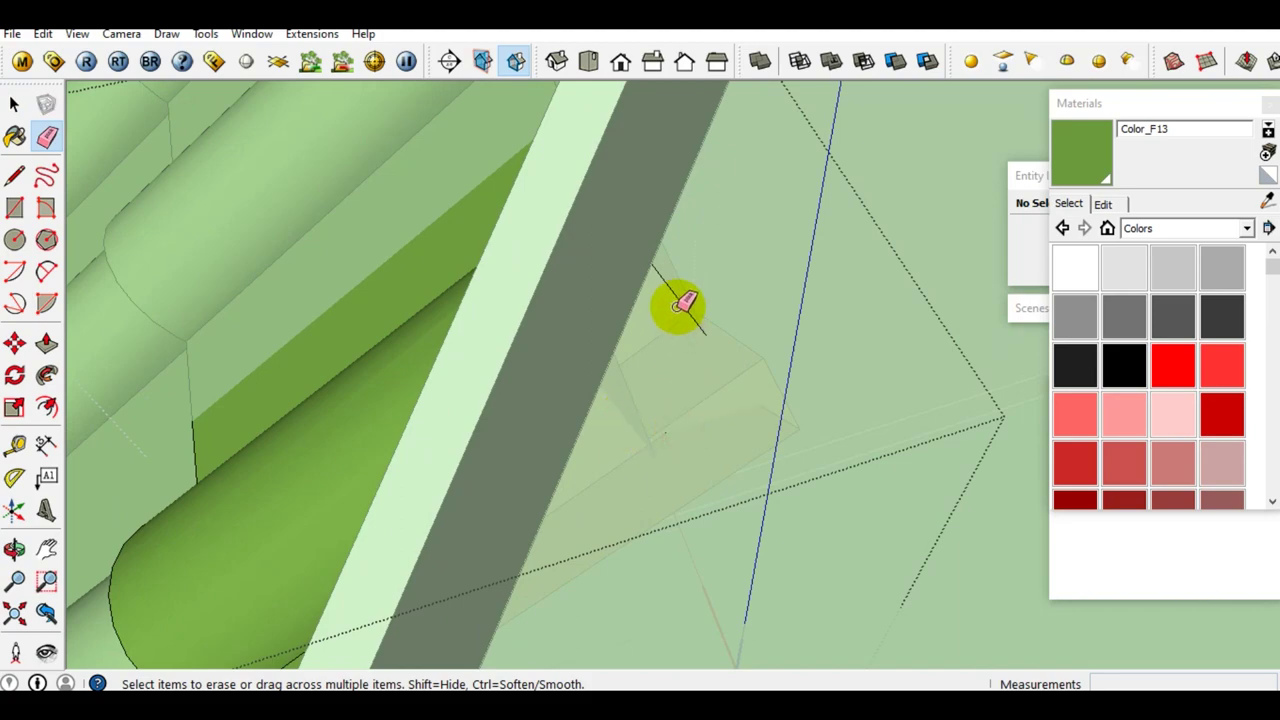
scroll(680, 298, "down", 3)
mouse_move(657, 314)
middle_mouse_down()
mouse_move(623, 400)
mouse_move(686, 380)
mouse_move(729, 528)
mouse_move(777, 434)
middle_mouse_up()
key("space")
scroll(638, 361, "down", 3)
scroll(857, 371, "up", 3)
scroll(723, 337, "up", 2)
mouse_move(723, 337)
middle_mouse_down()
mouse_move(895, 298)
mouse_move(777, 371)
mouse_move(729, 357)
mouse_move(617, 394)
mouse_move(567, 362)
mouse_move(623, 349)
mouse_move(449, 360)
mouse_move(457, 346)
mouse_move(591, 375)
mouse_move(571, 409)
mouse_move(514, 449)
mouse_move(594, 280)
mouse_move(607, 345)
mouse_move(652, 357)
mouse_move(425, 403)
mouse_move(471, 489)
mouse_move(300, 350)
middle_mouse_up()
Unhide the last hidden objects with Edit > Unhide > Last.
left_click(44, 34)
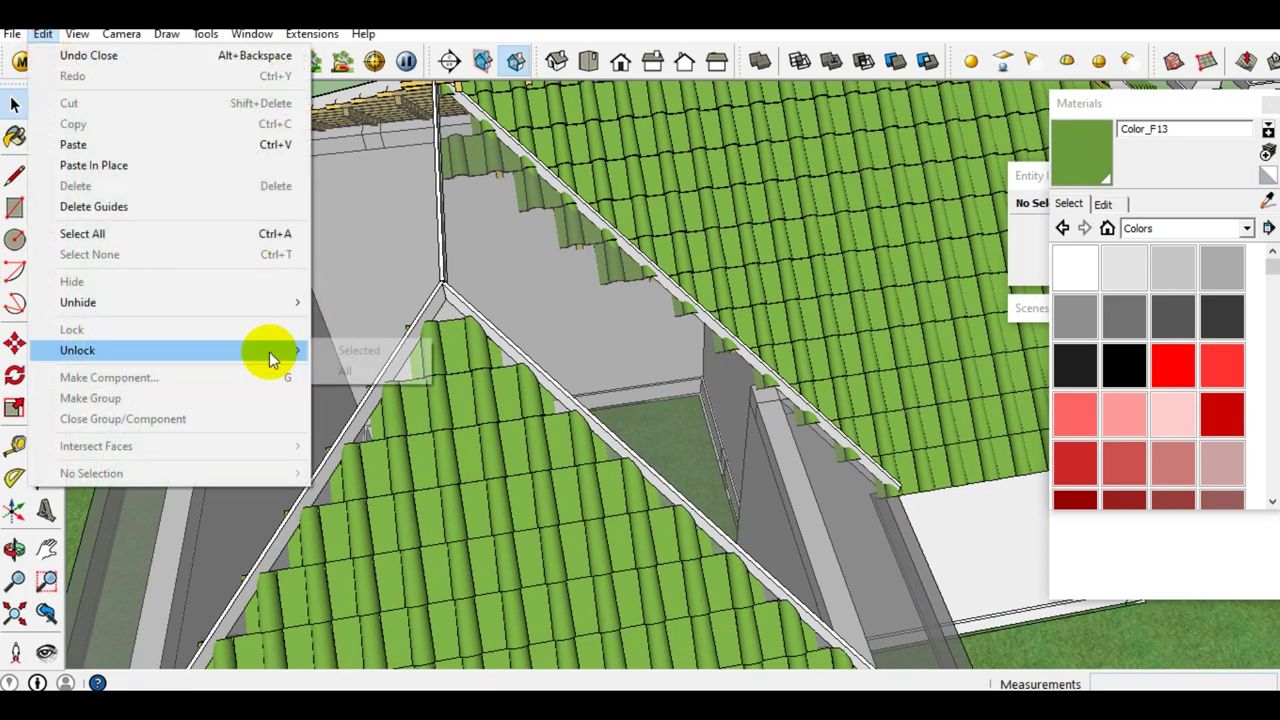
left_click(343, 323)
mouse_move(352, 349)
middle_mouse_down()
mouse_move(286, 314)
mouse_move(405, 347)
mouse_move(414, 200)
mouse_move(471, 129)
mouse_move(263, 320)
mouse_move(535, 243)
mouse_move(443, 249)
mouse_move(457, 229)
mouse_move(571, 243)
mouse_move(505, 258)
mouse_move(586, 294)
mouse_move(560, 334)
mouse_move(551, 286)
mouse_move(486, 337)
mouse_move(658, 355)
mouse_move(777, 349)
middle_mouse_up()
Hide the obstructing tile group and select the nine tiles along the ridge.
left_click(509, 245)
right_click(488, 272)
left_click(541, 331)
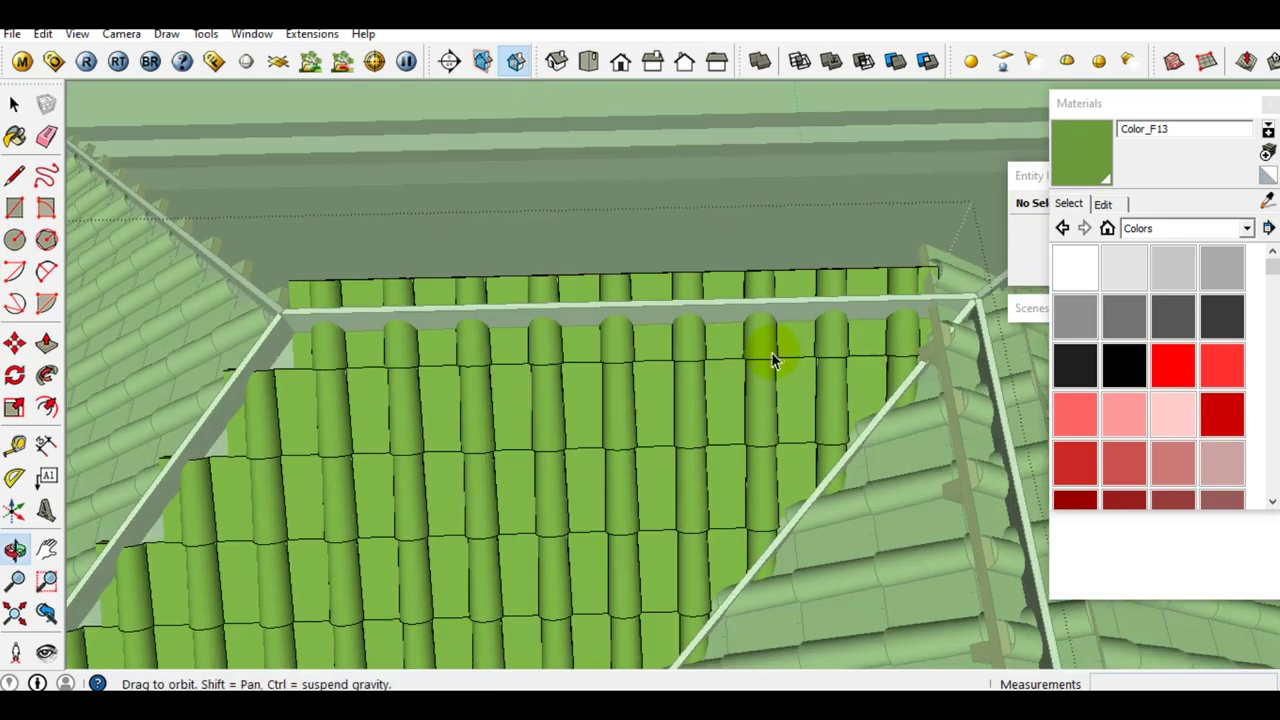
middle_click_drag(811, 286, 851, 286)
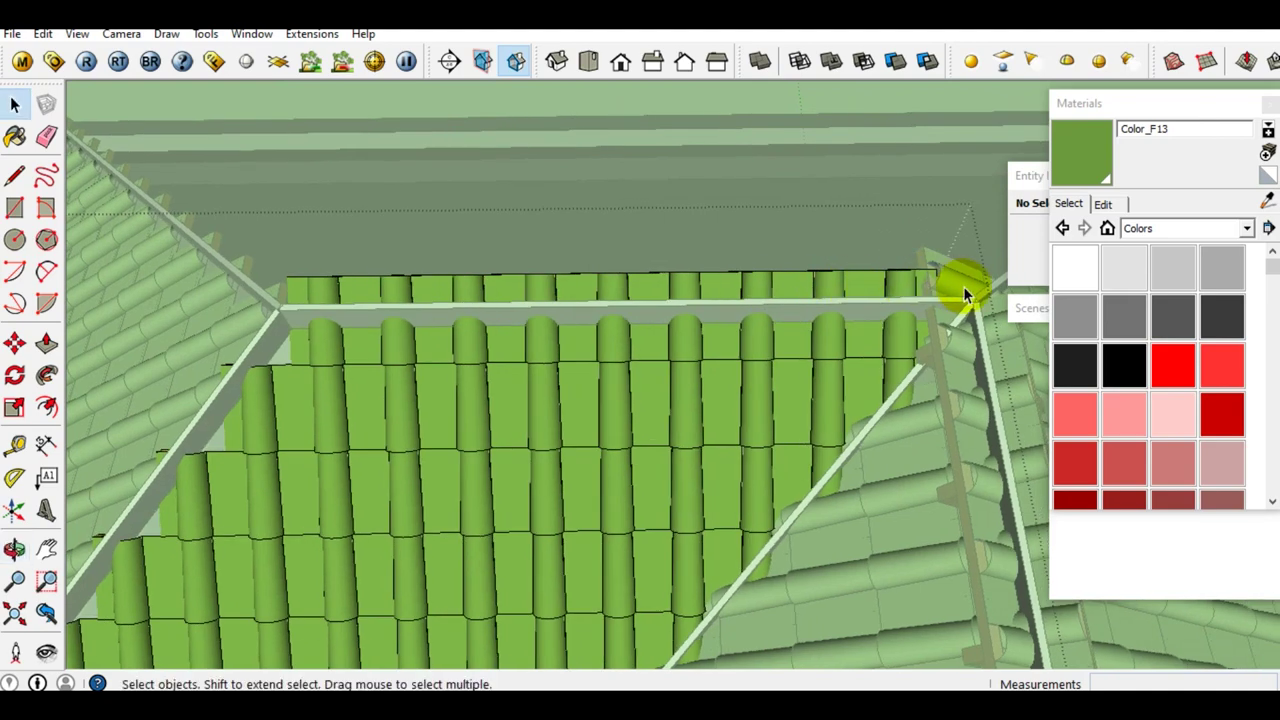
left_click_drag(276, 249, 434, 286)
scroll(434, 286, "up", 3)
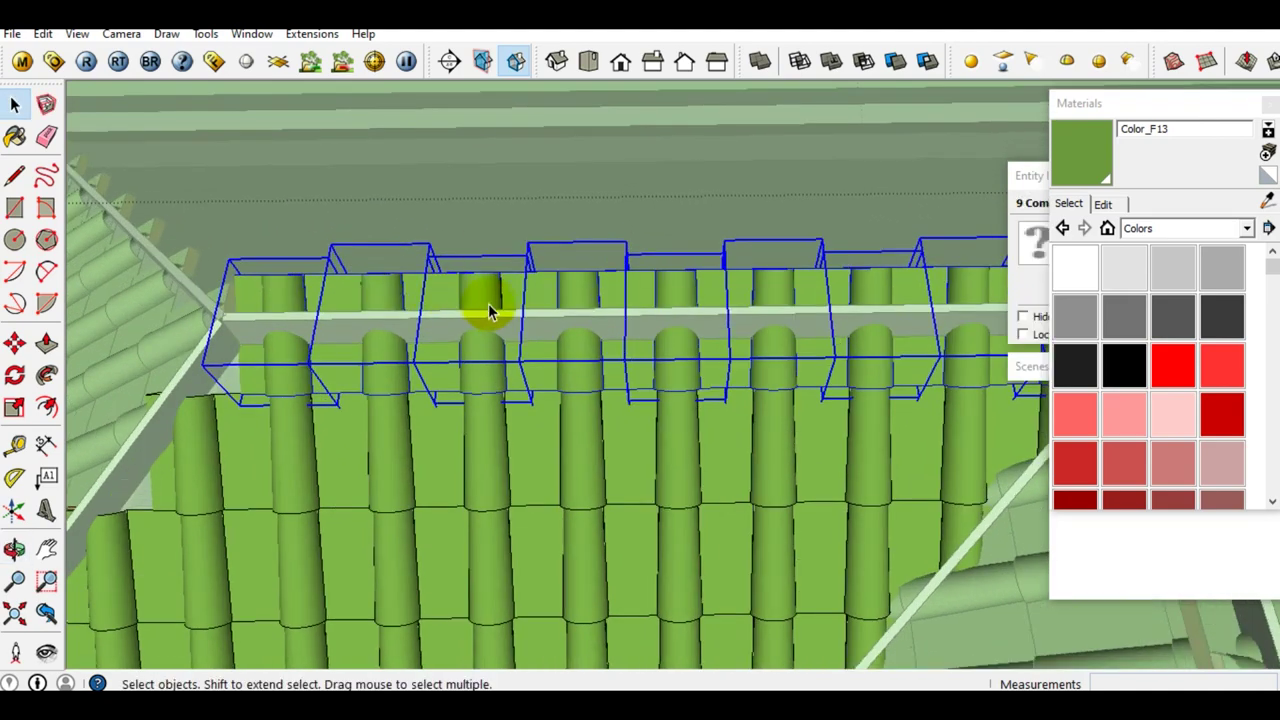
Make the ridge tiles unique and open one ridge tile for editing.
right_click(488, 298)
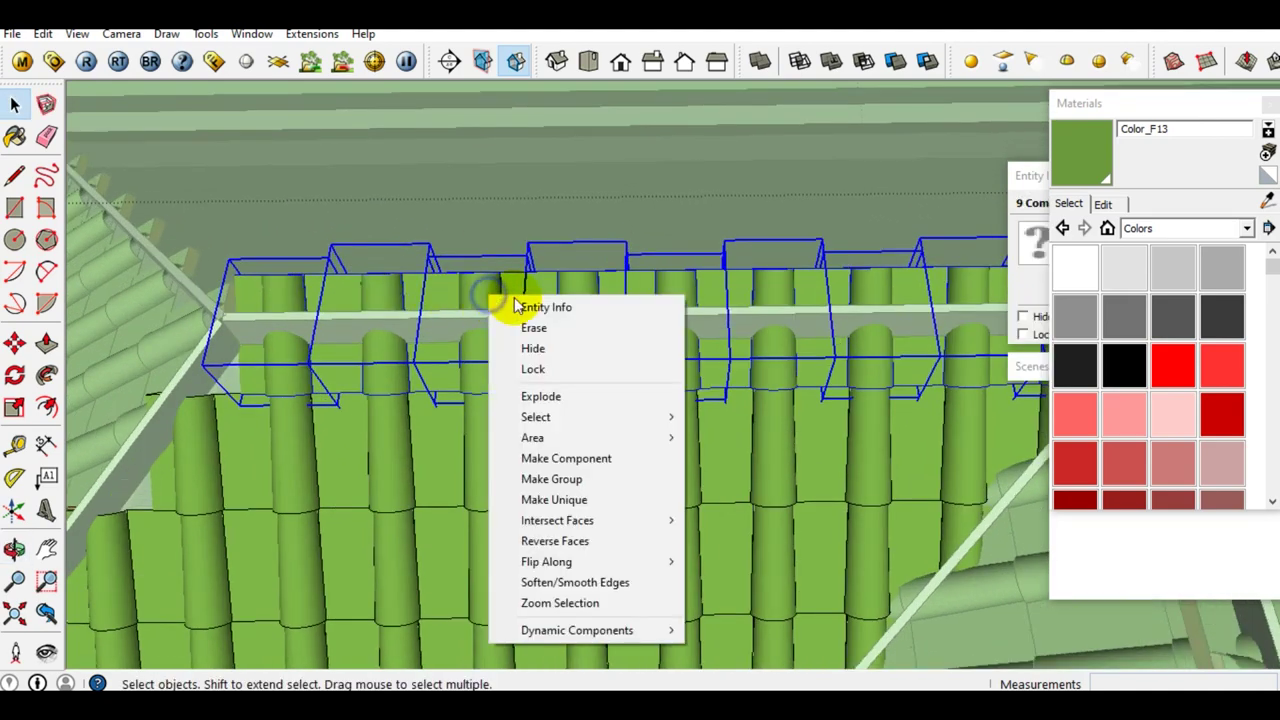
left_click(566, 500)
left_click(571, 288)
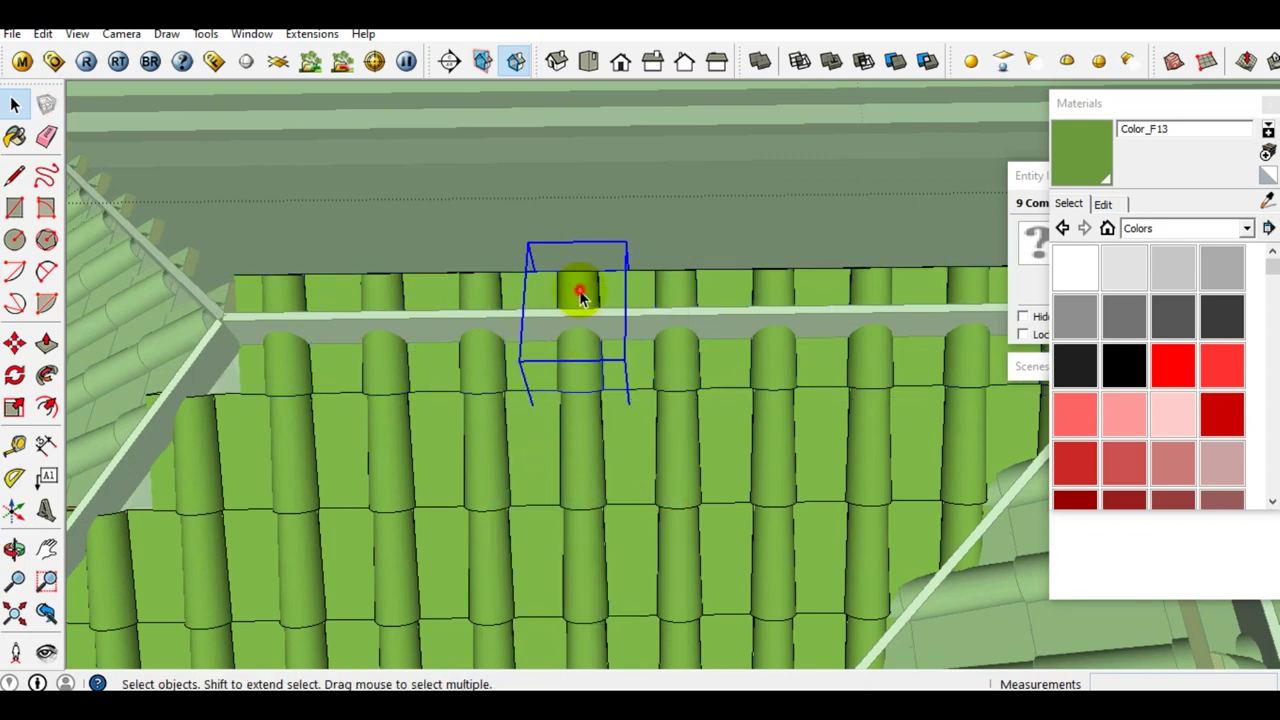
scroll(575, 290, "up", 3)
double_click(586, 300)
Intersect all of the ridge tile's geometry with the ridge board.
mouse_move(586, 295)
middle_mouse_down()
mouse_move(577, 334)
mouse_move(677, 437)
middle_mouse_up()
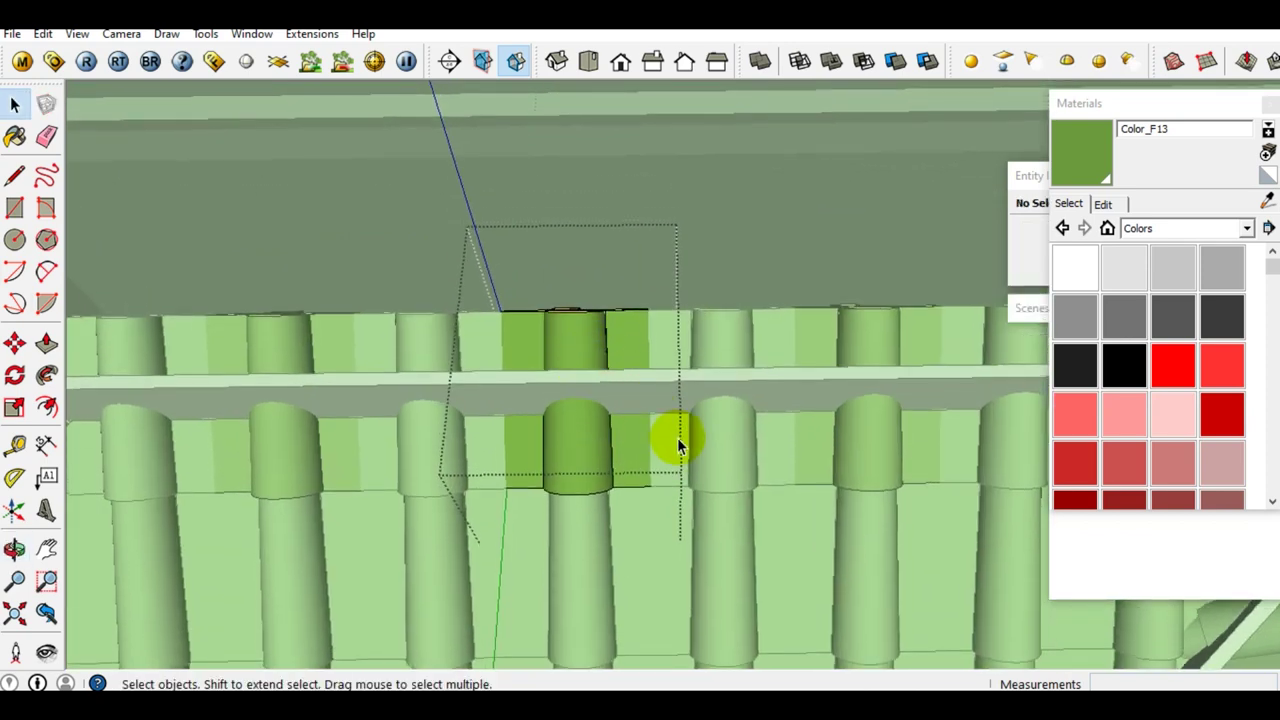
key("ctrl+a")
middle_click_drag(548, 322, 560, 346)
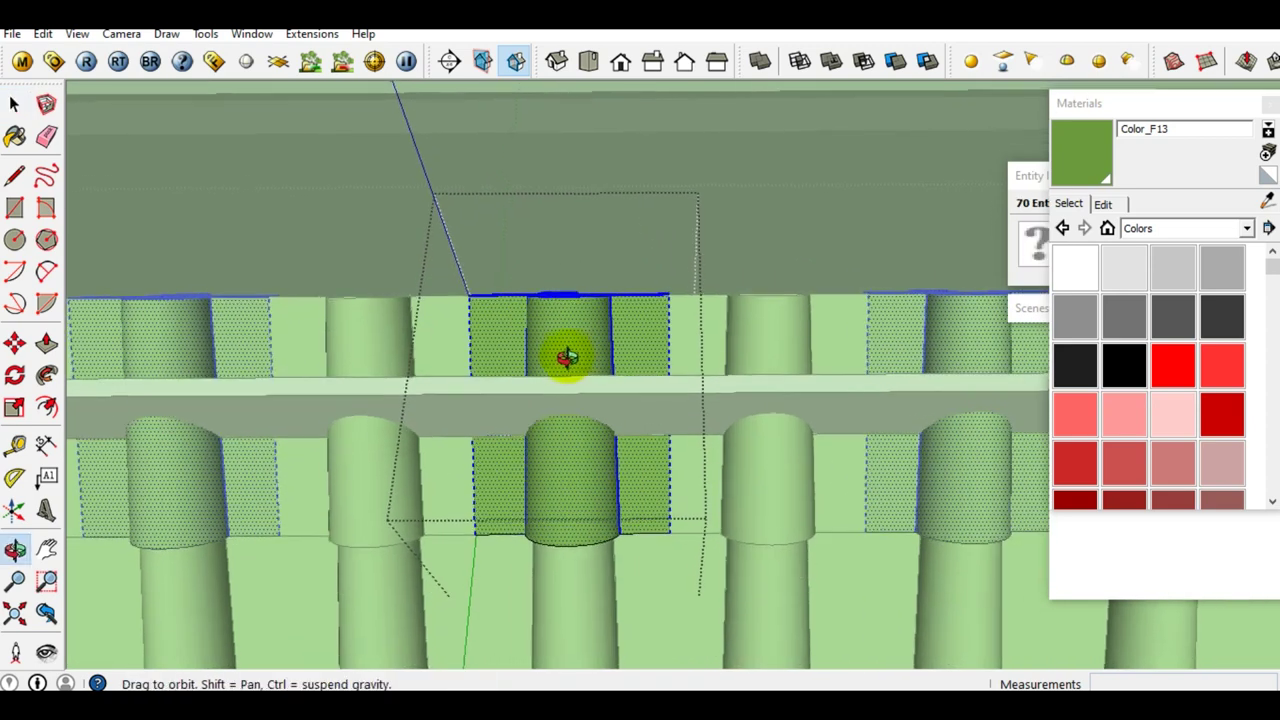
right_click(562, 343)
mouse_move(640, 524)
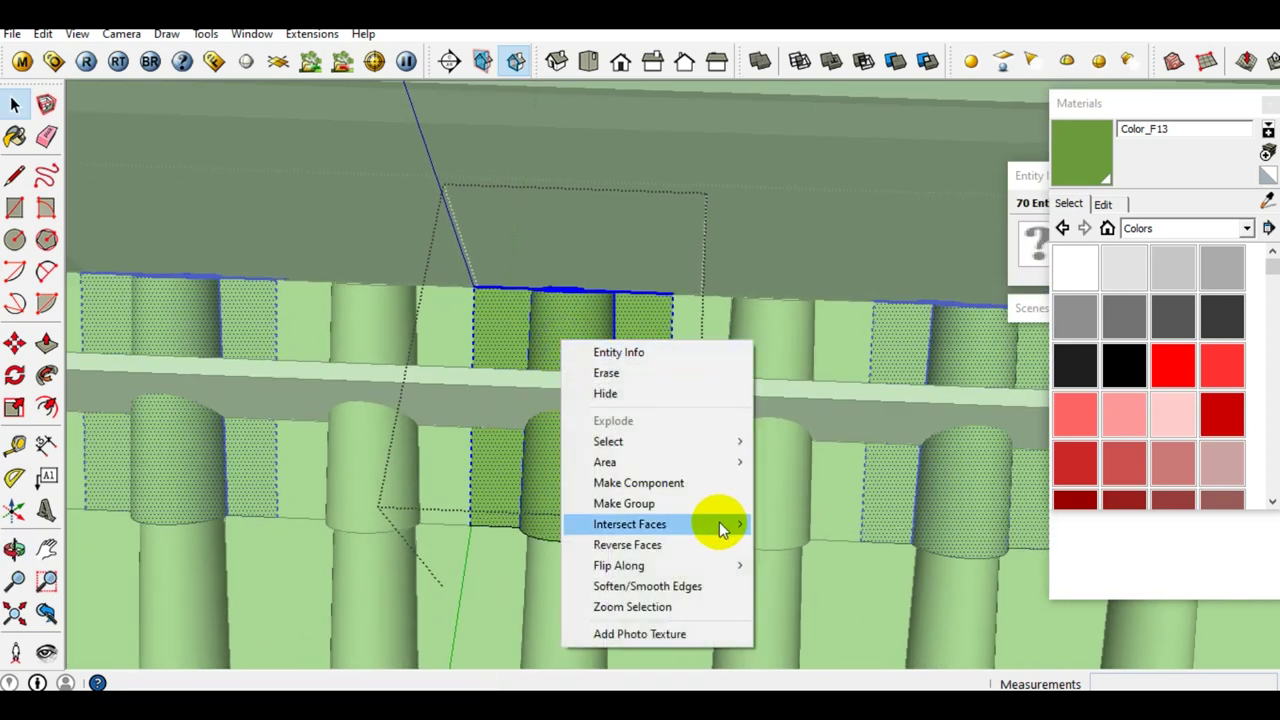
left_click(797, 525)
middle_click_drag(651, 449, 634, 440)
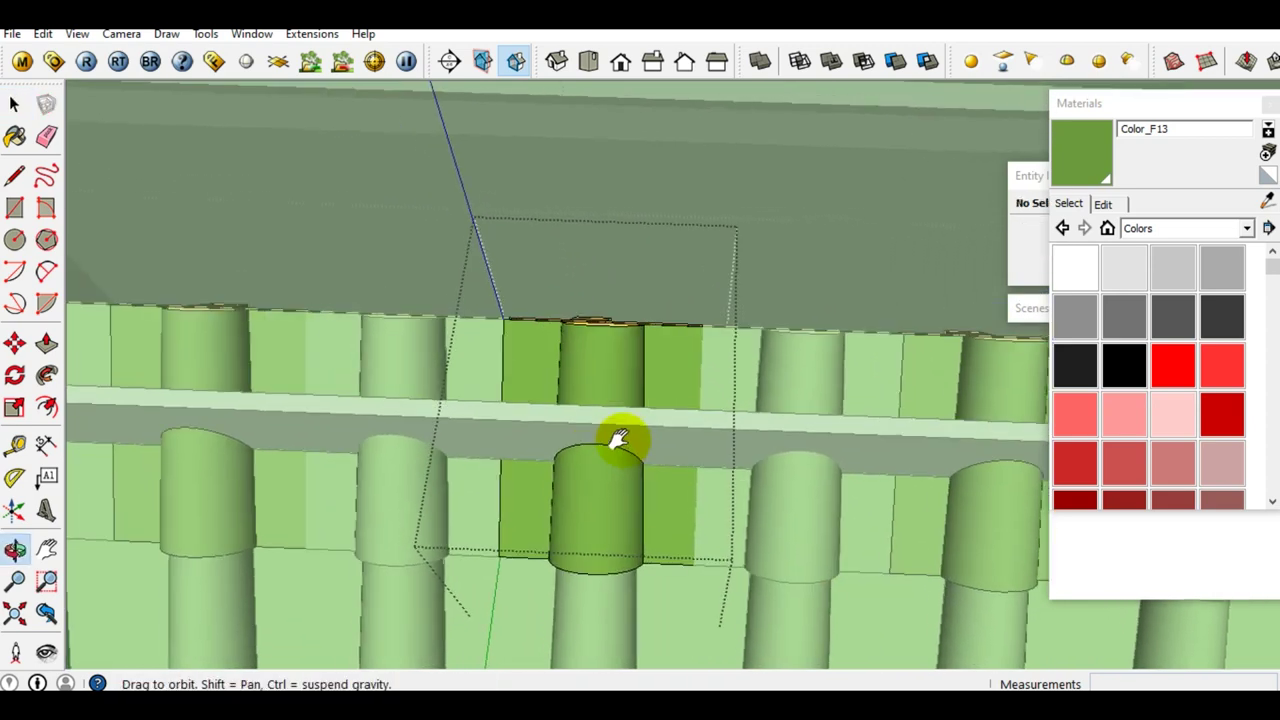
scroll(590, 417, "up", 2)
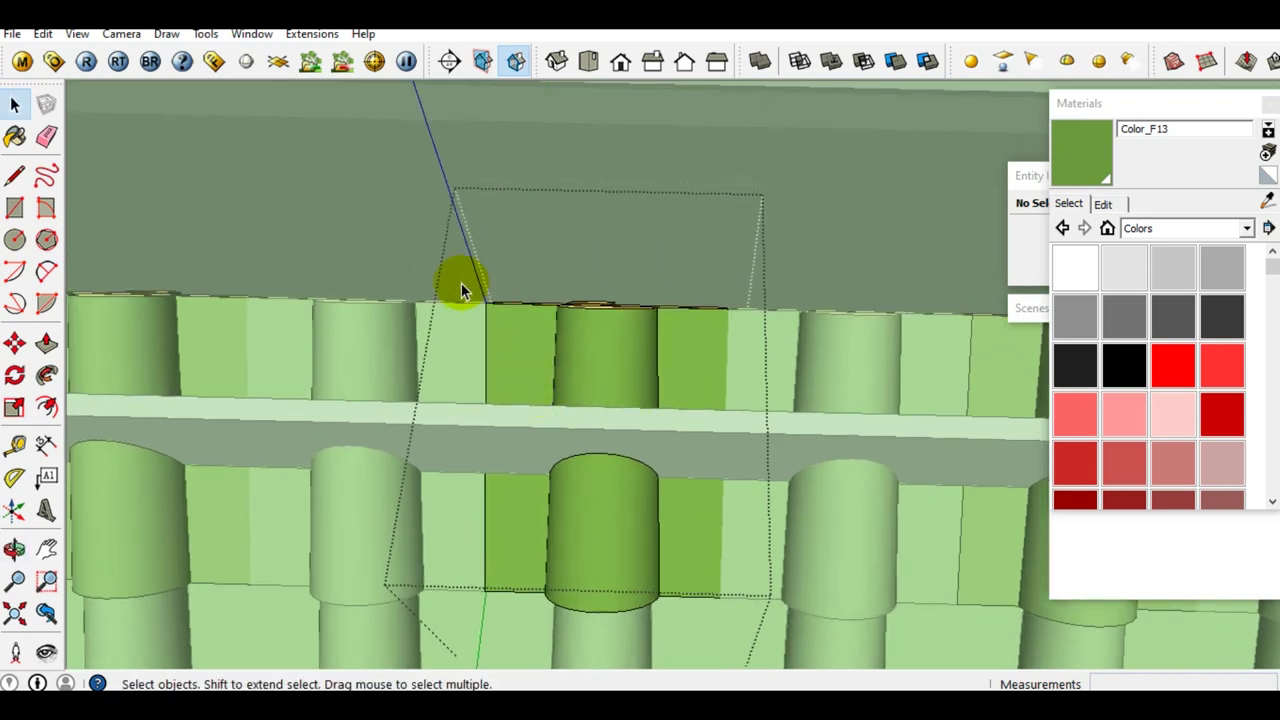
Select the connected upper-row tile faces and inspect them from several angles.
triple_click(766, 515)
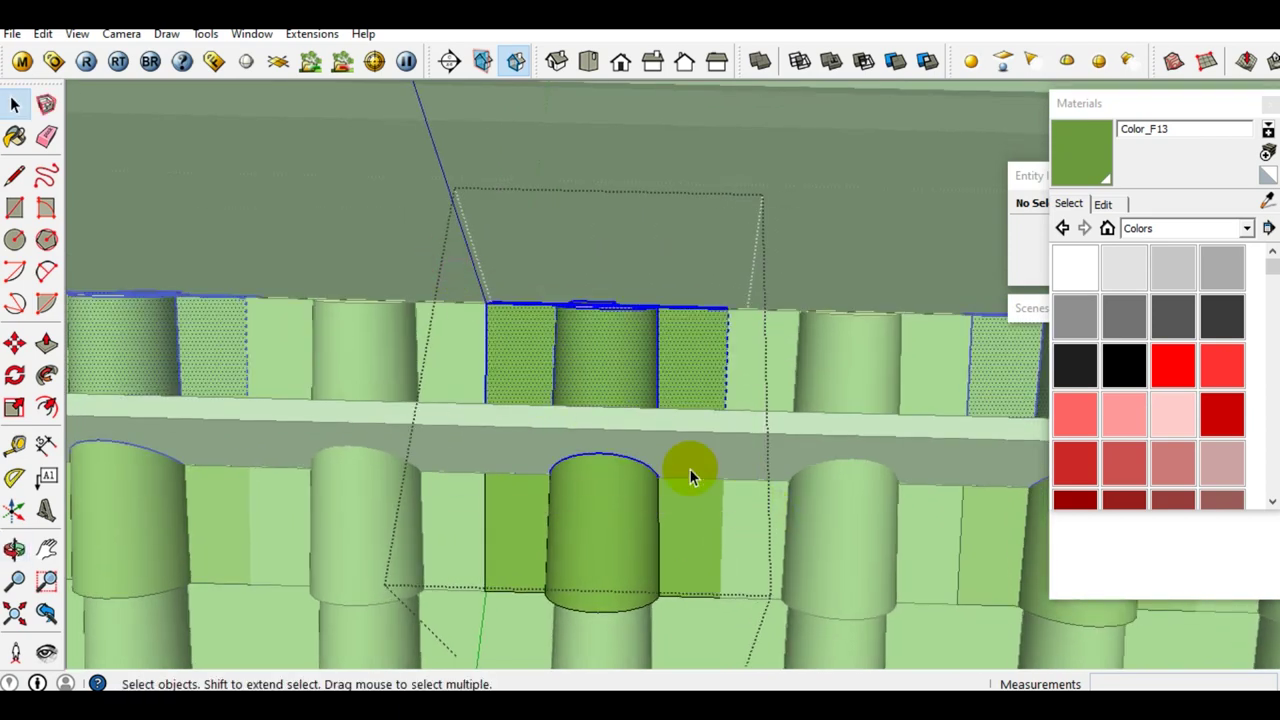
middle_click_drag(692, 471, 668, 464)
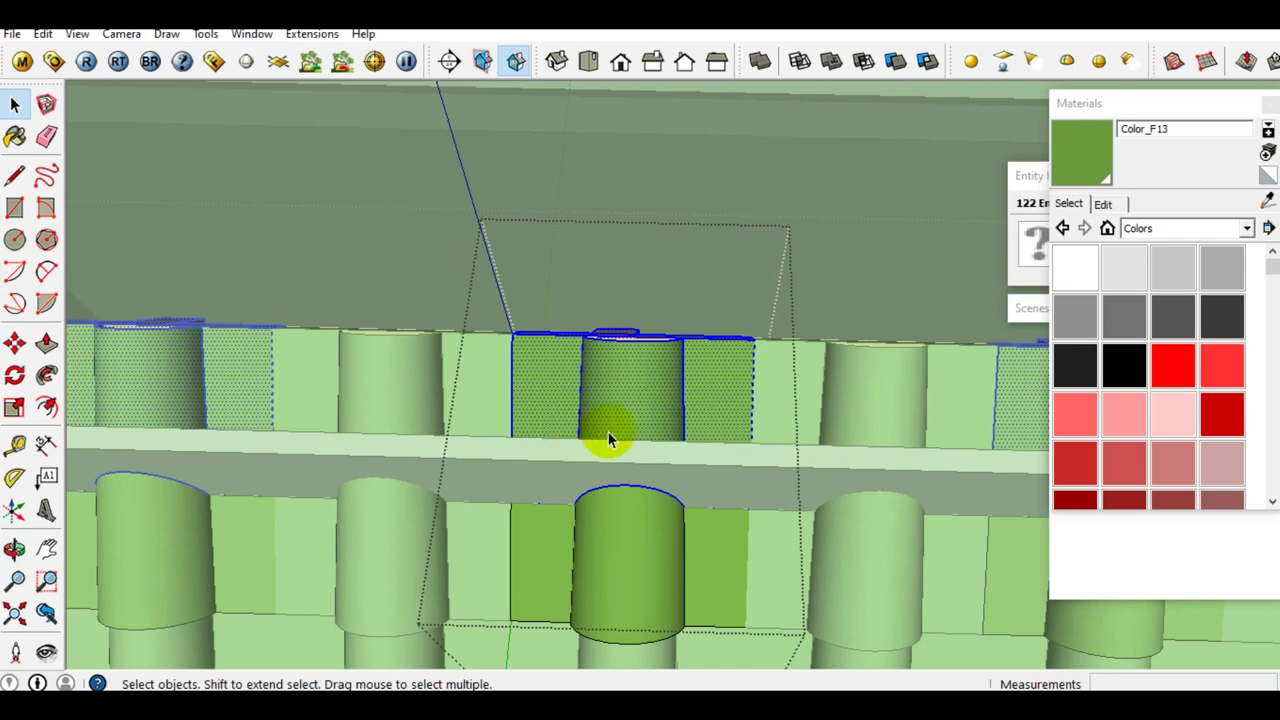
scroll(629, 425, "up", 1)
middle_click_drag(619, 404, 590, 330)
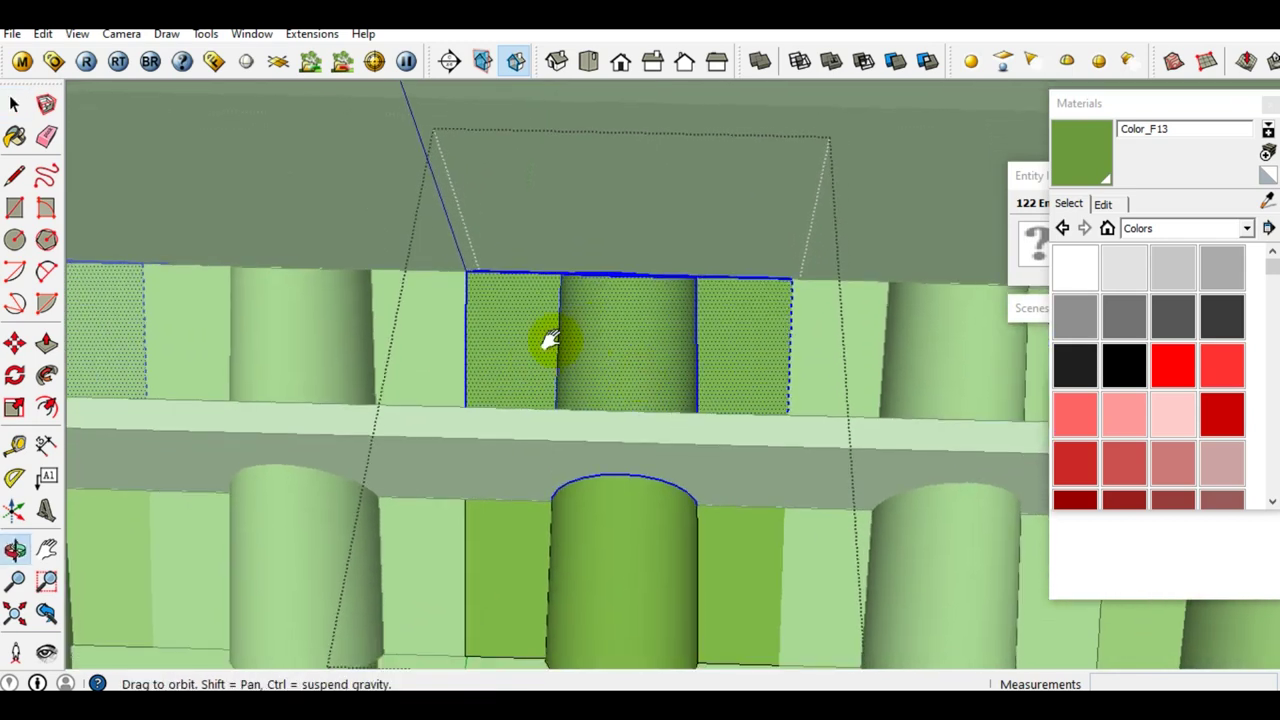
scroll(610, 375, "down", 1)
scroll(609, 371, "down", 1)
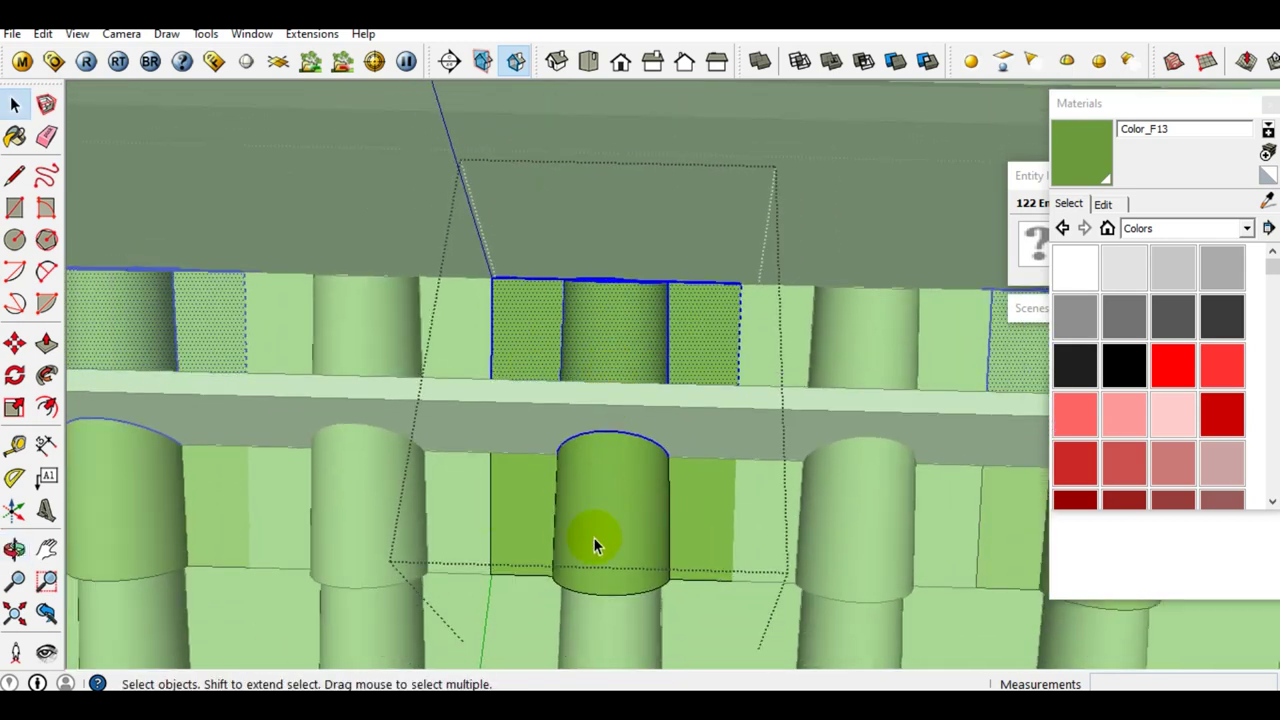
middle_click_drag(617, 582, 634, 574)
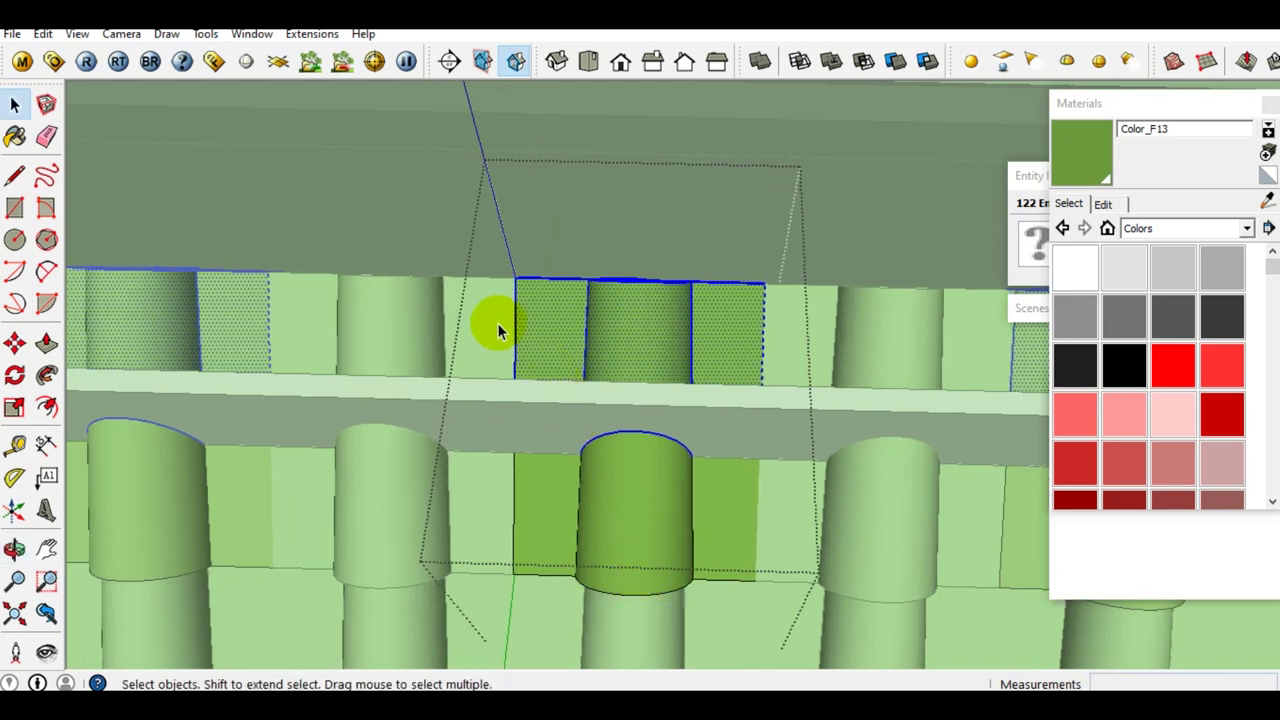
middle_click_drag(580, 372, 577, 368, "shift")
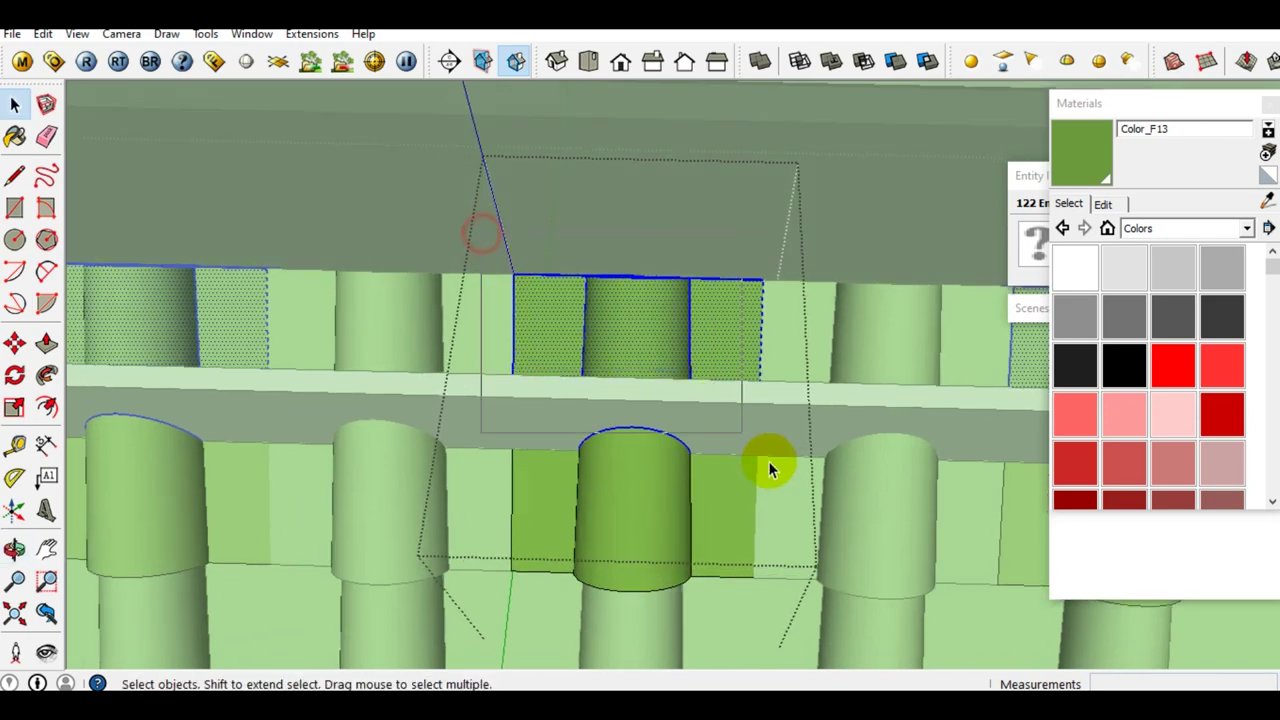
Group the middle tile with its two flanking side faces and enter that group.
left_click_drag(804, 486, 813, 502)
right_click(635, 345)
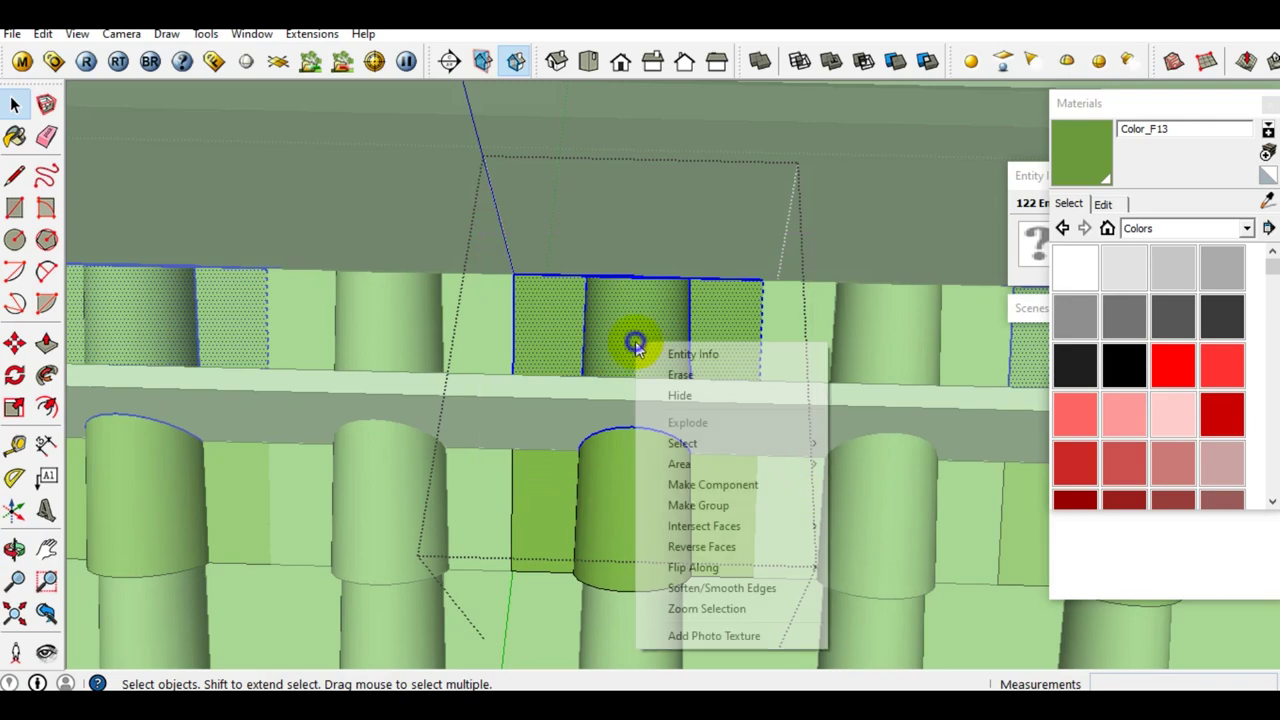
left_click(724, 508)
double_click(713, 498)
mouse_move(721, 468)
middle_mouse_down()
mouse_move(557, 549)
mouse_move(626, 420)
mouse_move(507, 341)
middle_mouse_up()
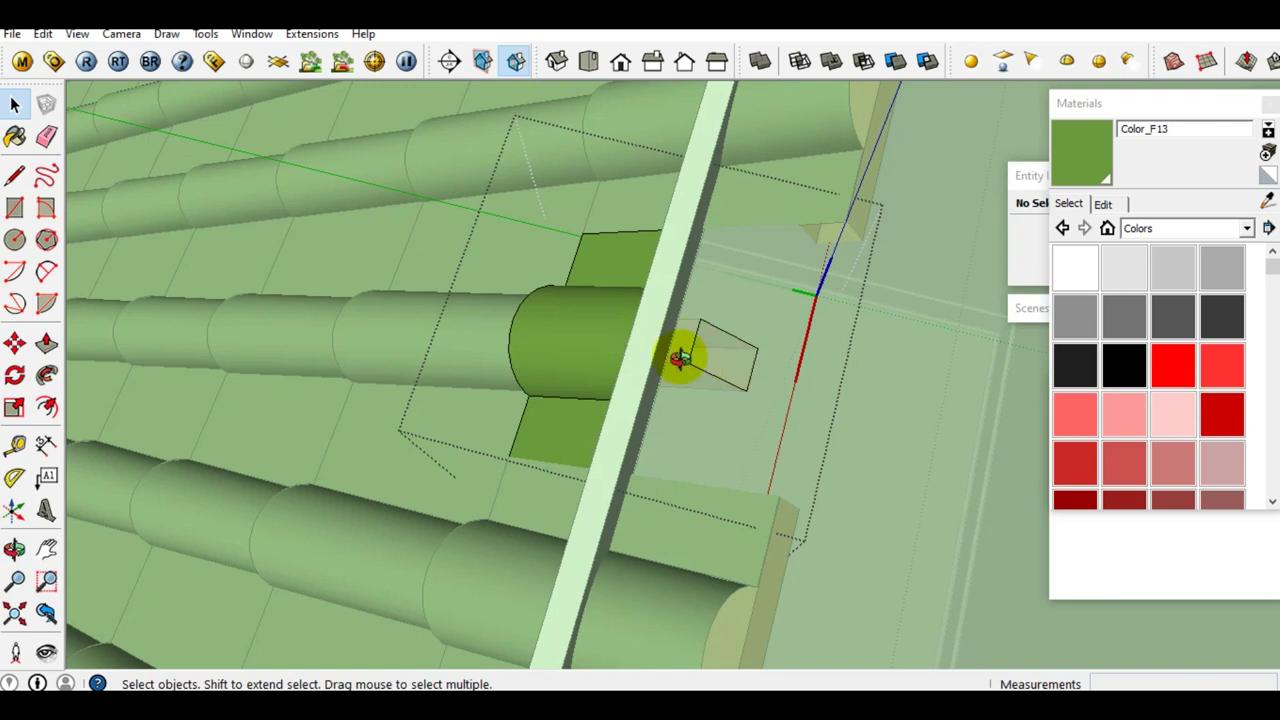
Erase the small leftover rectangle and orbit back out to the green roof tiles.
middle_click_drag(679, 358, 634, 391)
scroll(634, 391, "up", 3)
key("e")
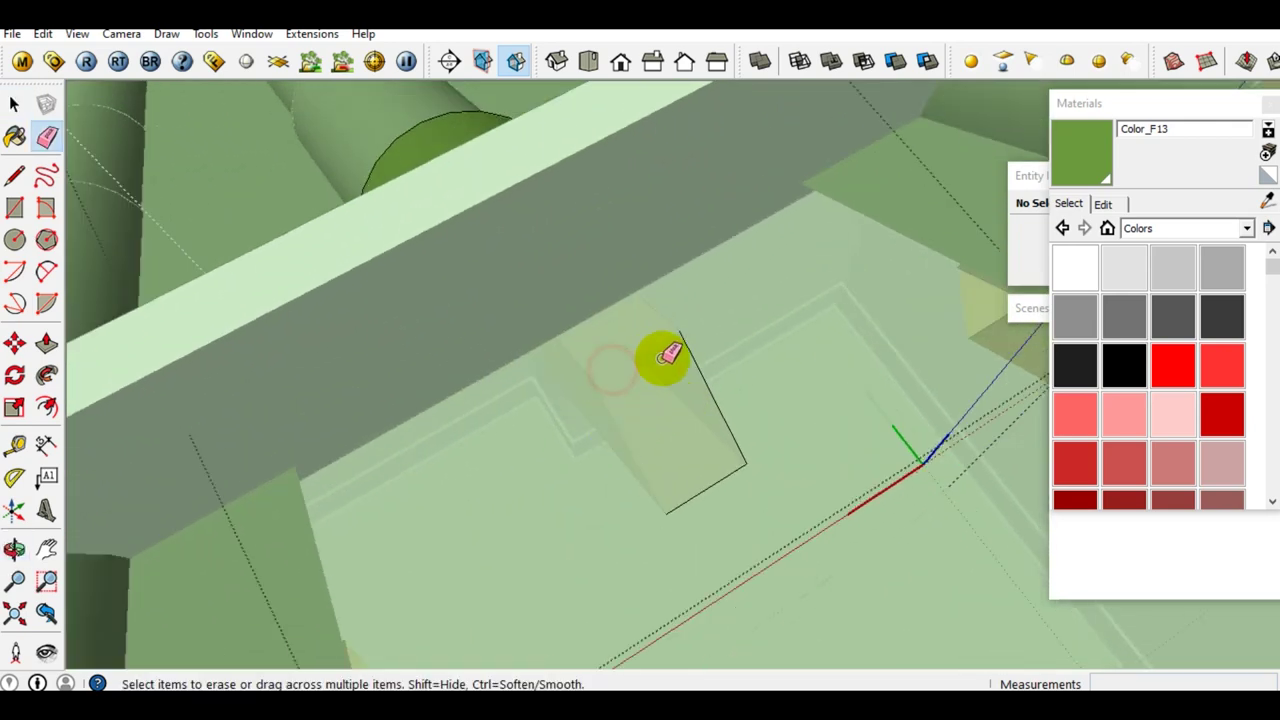
key("space")
scroll(724, 478, "down", 3)
mouse_move(500, 435)
middle_mouse_down()
mouse_move(757, 434)
mouse_move(894, 391)
mouse_move(592, 391)
mouse_move(840, 380)
mouse_move(820, 351)
mouse_move(589, 400)
mouse_move(618, 364)
mouse_move(686, 386)
mouse_move(629, 341)
mouse_move(624, 368)
middle_mouse_up()
Inside the tile group, intersect all faces with the model.
double_click(626, 331)
key("ctrl+a")
scroll(587, 384, "up", 2)
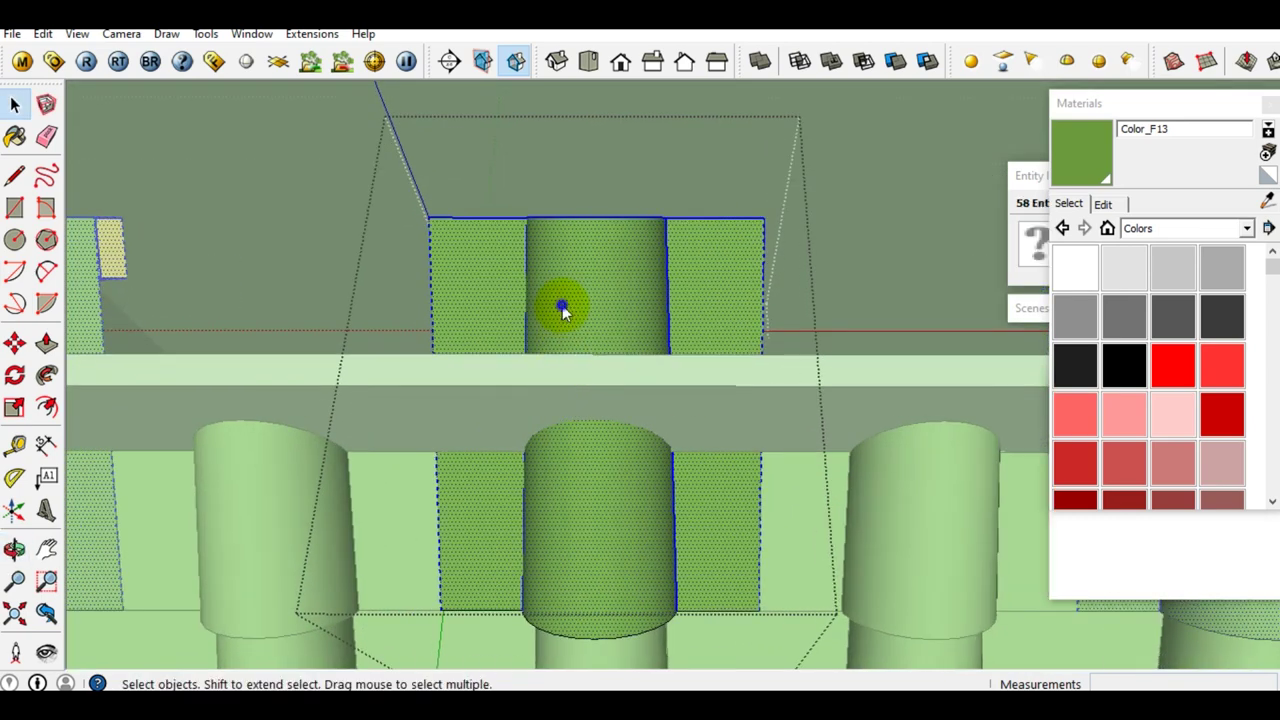
right_click(563, 307)
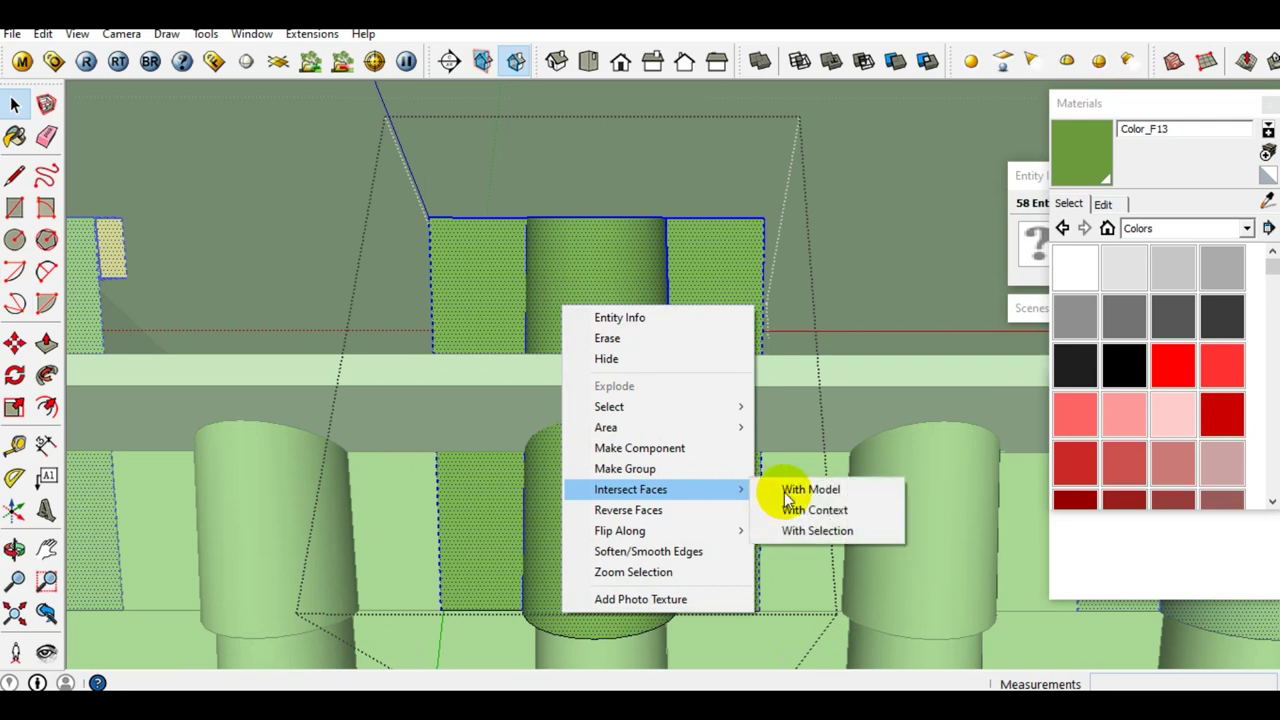
left_click(790, 488)
middle_click_drag(640, 455, 643, 482, "shift")
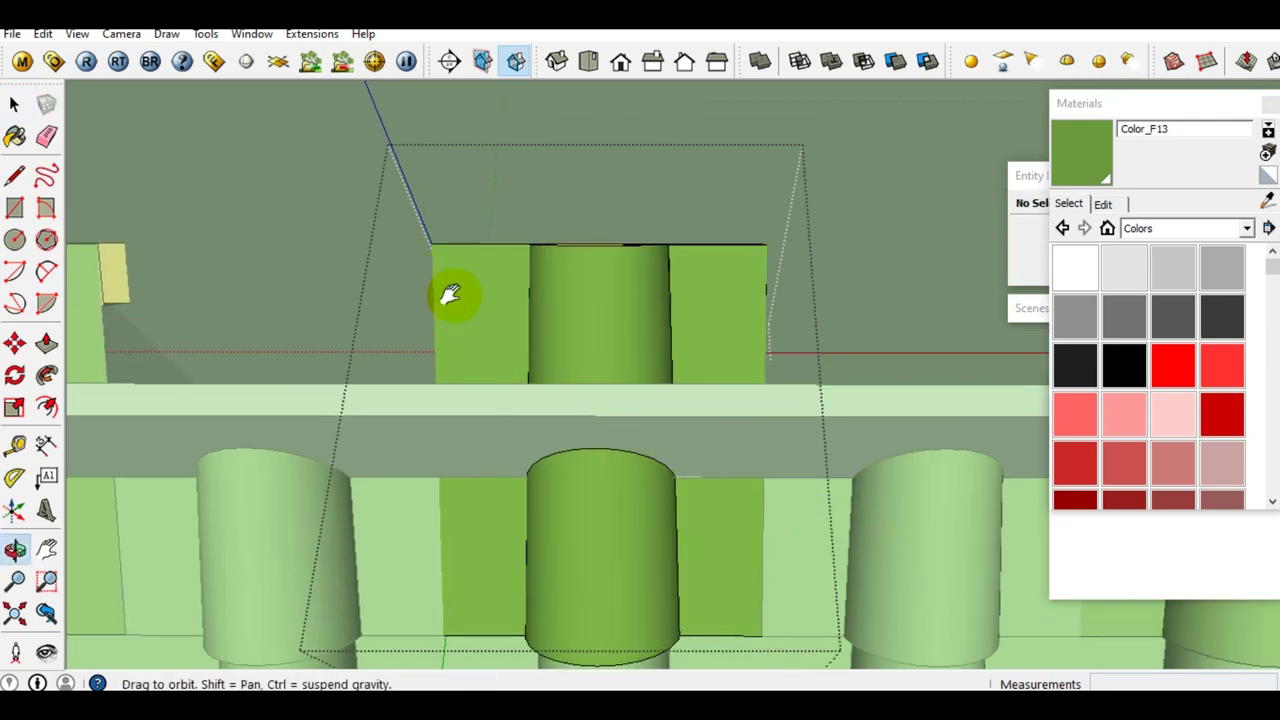
middle_click_drag(450, 293, 454, 282, "shift")
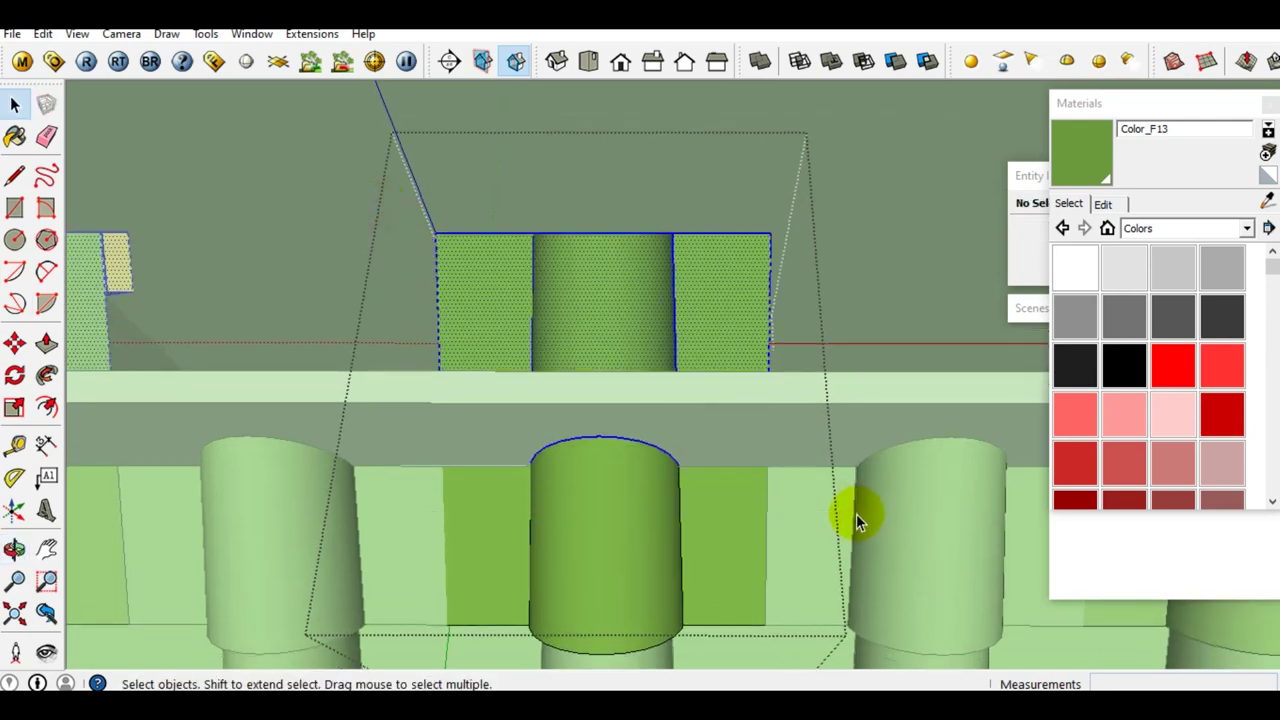
Group the tile piece with its side faces, enter the group and review the roof.
left_click_drag(371, 372, 857, 514)
middle_click_drag(857, 514, 632, 340)
mouse_move(541, 448)
middle_mouse_down()
mouse_move(608, 366)
mouse_move(595, 343)
middle_mouse_up()
scroll(608, 366, "up", 2)
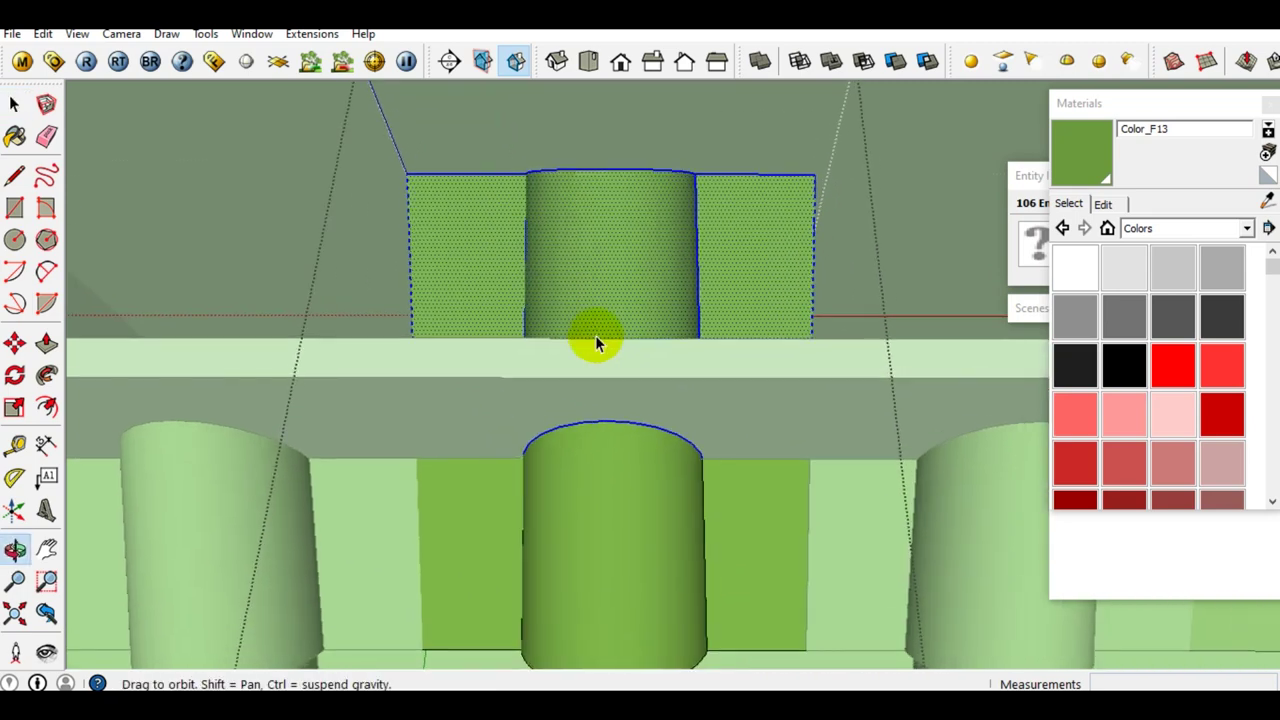
right_click(592, 275)
left_click(662, 440)
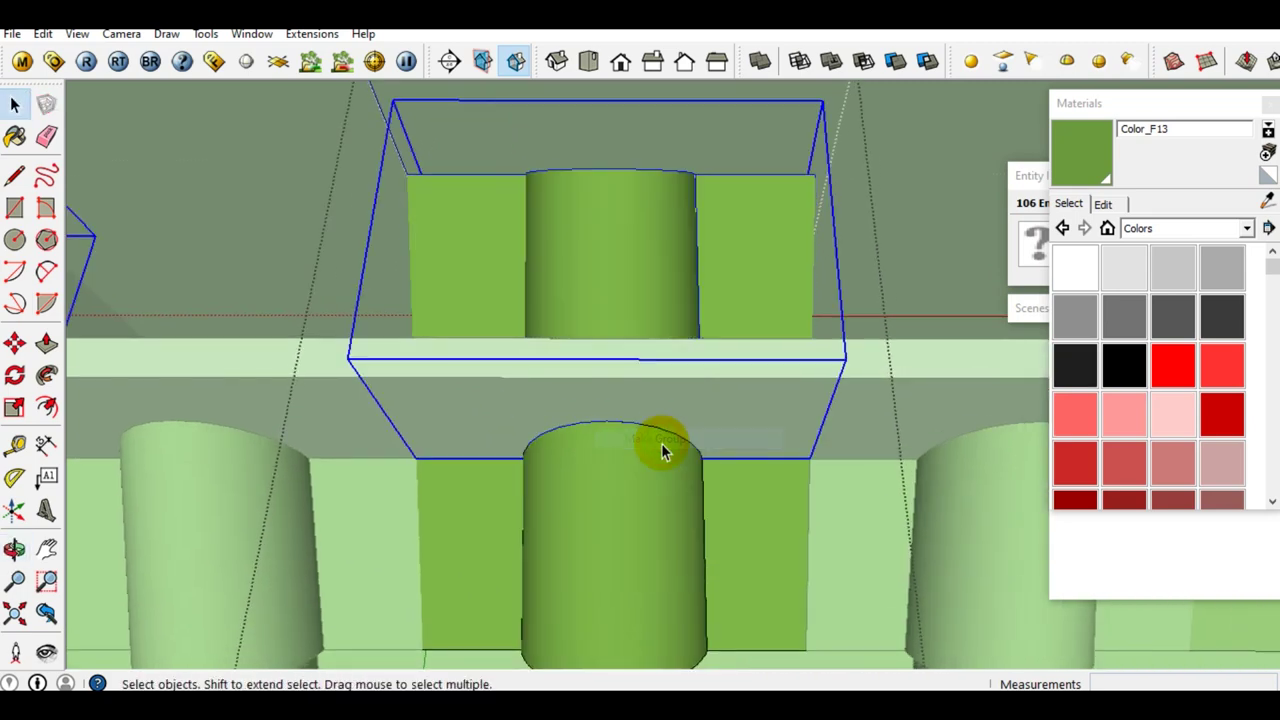
double_click(670, 437)
mouse_move(684, 428)
middle_mouse_down()
mouse_move(290, 440)
mouse_move(475, 383)
mouse_move(274, 323)
mouse_move(266, 249)
mouse_move(555, 331)
mouse_move(586, 294)
middle_mouse_up()
scroll(509, 386, "up", 3)
scroll(509, 391, "up", 3)
scroll(483, 352, "up", 2)
mouse_move(483, 352)
middle_mouse_down()
mouse_move(443, 414)
mouse_move(314, 300)
mouse_move(523, 343)
mouse_move(520, 388)
mouse_move(343, 280)
mouse_move(420, 334)
mouse_move(614, 354)
mouse_move(337, 295)
mouse_move(557, 277)
mouse_move(480, 240)
middle_mouse_up()
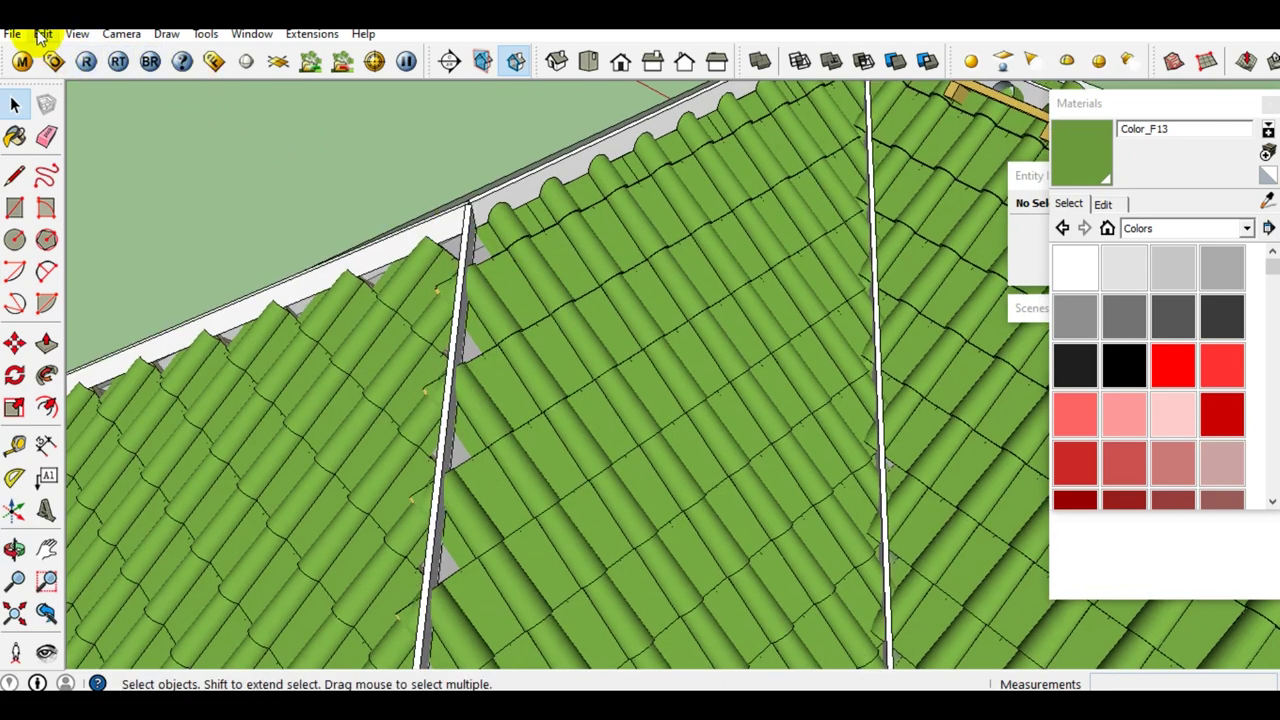
Unhide all hidden geometry with Edit > Unhide > All.
left_click(42, 34)
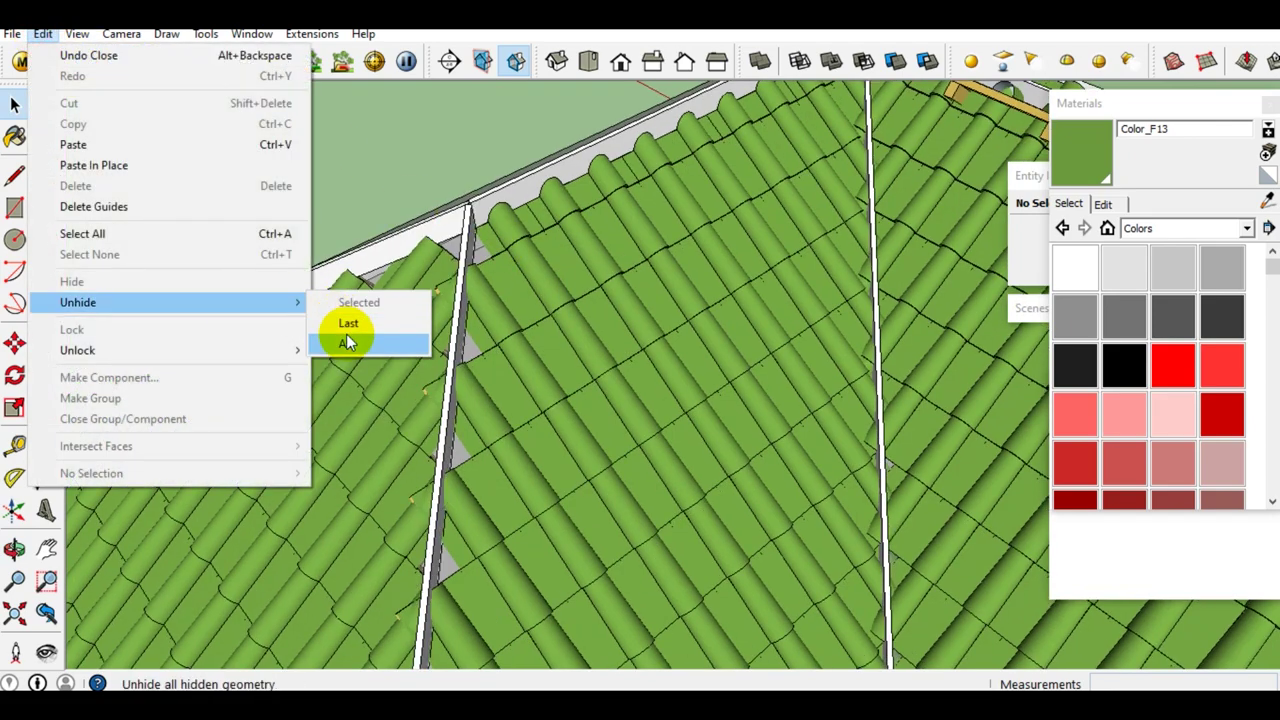
left_click(346, 343)
mouse_move(480, 323)
middle_mouse_down()
mouse_move(543, 286)
mouse_move(450, 336)
mouse_move(576, 318)
middle_mouse_up()
scroll(576, 318, "down", 5)
mouse_move(478, 505)
middle_mouse_down()
mouse_move(686, 406)
mouse_move(251, 409)
mouse_move(505, 447)
mouse_move(578, 418)
mouse_move(486, 329)
mouse_move(680, 380)
mouse_move(577, 302)
mouse_move(434, 349)
mouse_move(629, 363)
mouse_move(409, 349)
mouse_move(690, 375)
mouse_move(314, 386)
mouse_move(586, 377)
mouse_move(962, 400)
middle_mouse_up()
scroll(270, 415, "up", 3)
middle_click_drag(598, 408, 1060, 350)
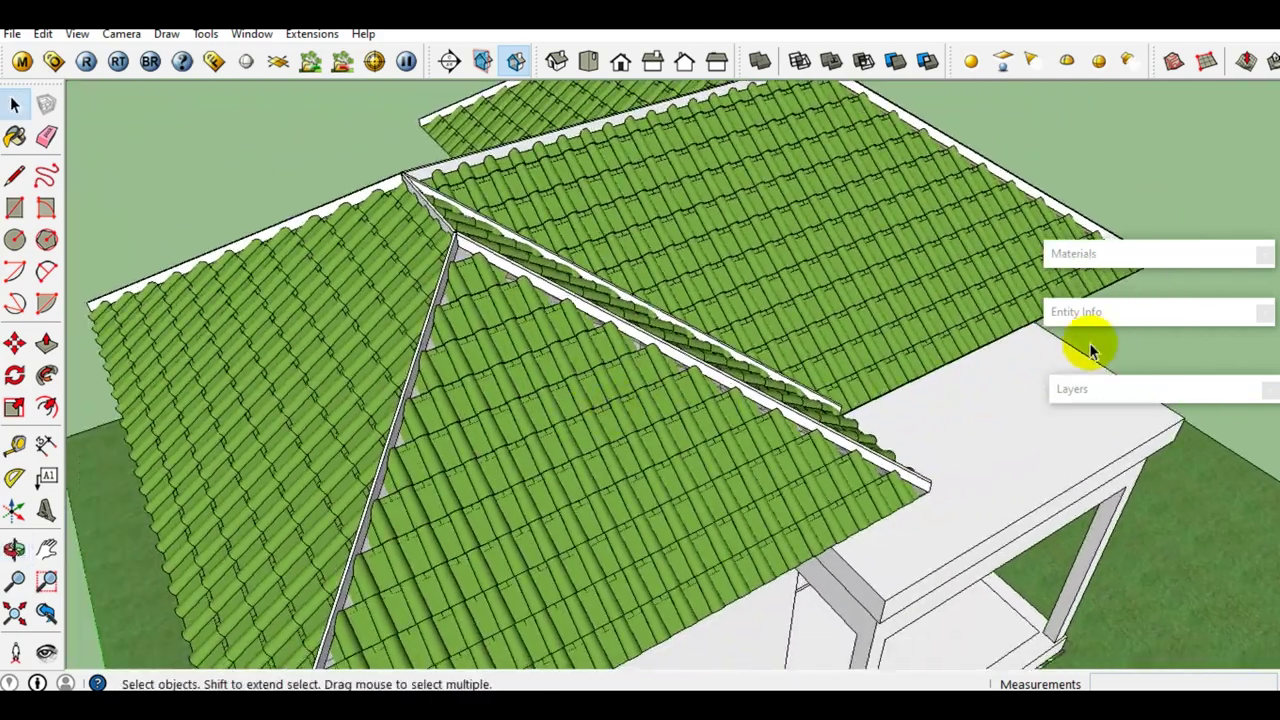
Expand the Layers list and hide DETAIL GENTENG to inspect the roof battens.
left_click(1096, 389)
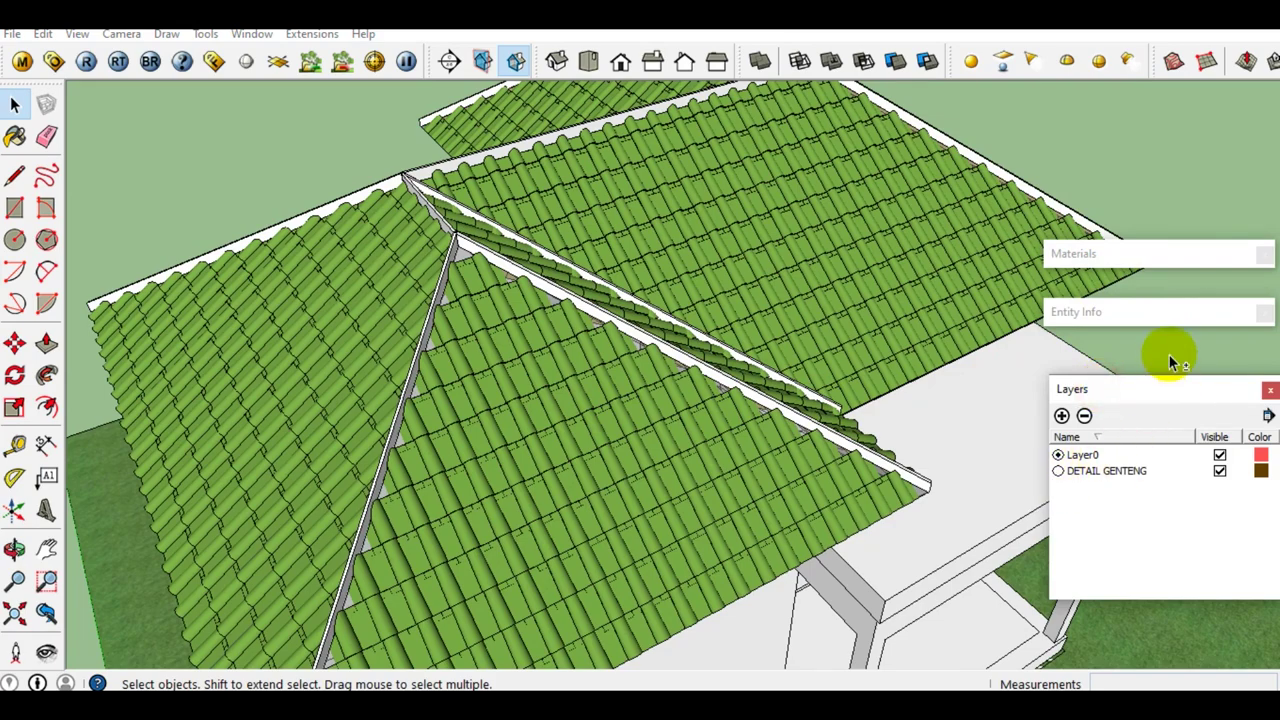
left_click(1222, 471)
mouse_move(449, 400)
middle_mouse_down()
mouse_move(531, 423)
mouse_move(457, 428)
middle_mouse_up()
scroll(465, 426, "up", 3)
scroll(520, 422, "up", 2)
scroll(570, 410, "down", 3)
scroll(575, 402, "down", 2)
scroll(540, 430, "up", 5)
mouse_move(522, 452)
middle_mouse_down()
mouse_move(567, 476)
mouse_move(514, 431)
middle_mouse_up()
scroll(497, 386, "up", 2)
scroll(583, 308, "down", 4)
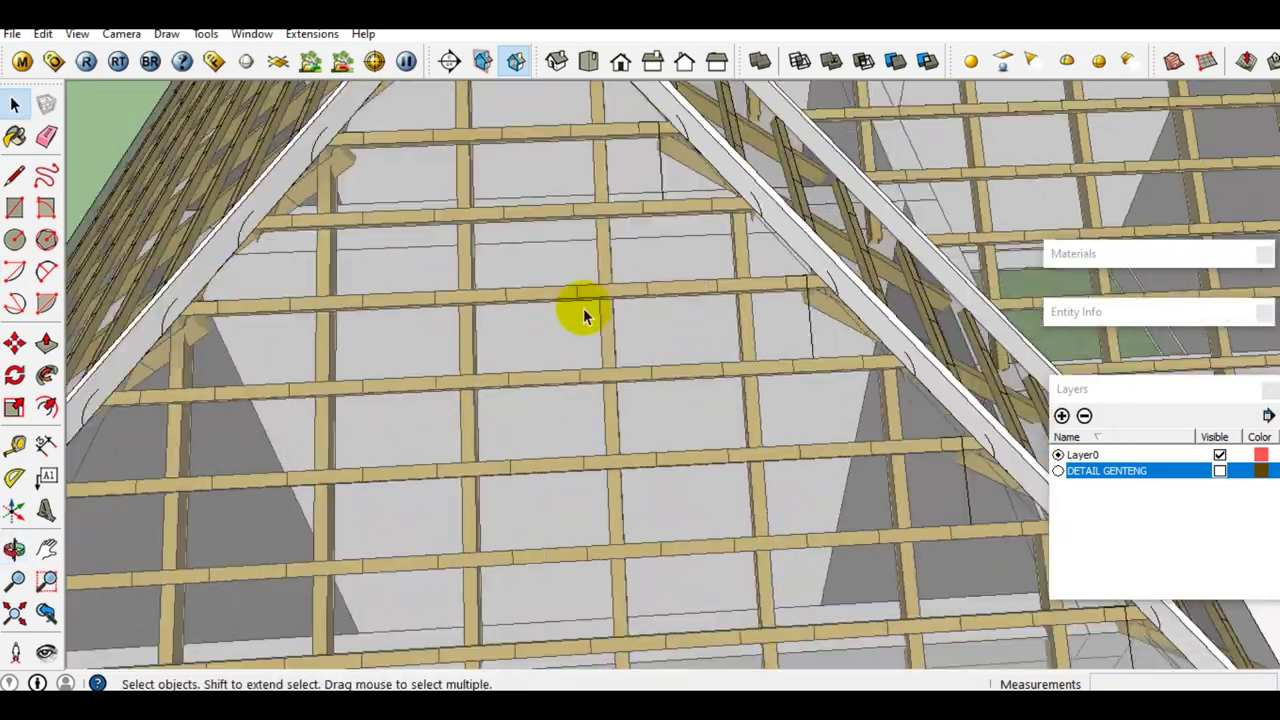
scroll(400, 250, "down", 3)
Undo the layer change so the roof tiles reappear, then view the hip ridge.
key("ctrl+z")
middle_click_drag(443, 409, 529, 386)
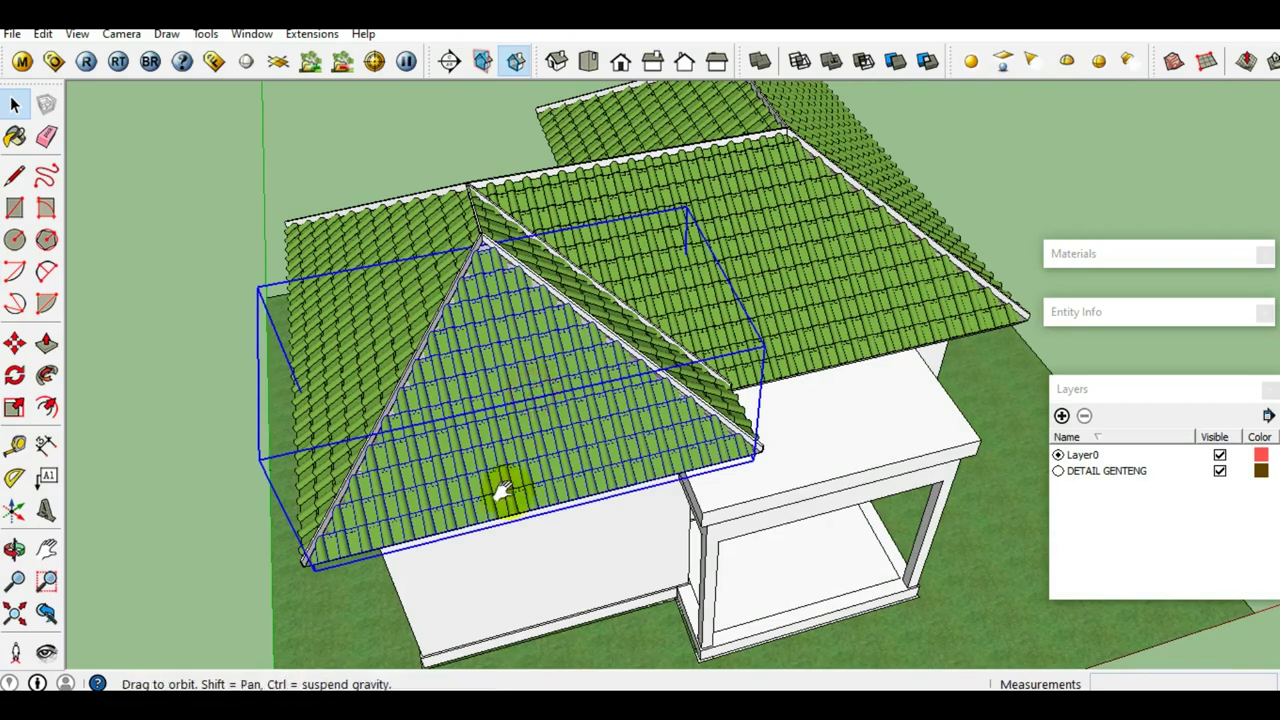
scroll(503, 490, "up", 3)
scroll(568, 380, "up", 2)
mouse_move(631, 353)
middle_mouse_down()
mouse_move(443, 429)
mouse_move(497, 405)
mouse_move(423, 523)
mouse_move(711, 386)
mouse_move(523, 400)
mouse_move(588, 368)
mouse_move(586, 323)
middle_mouse_up()
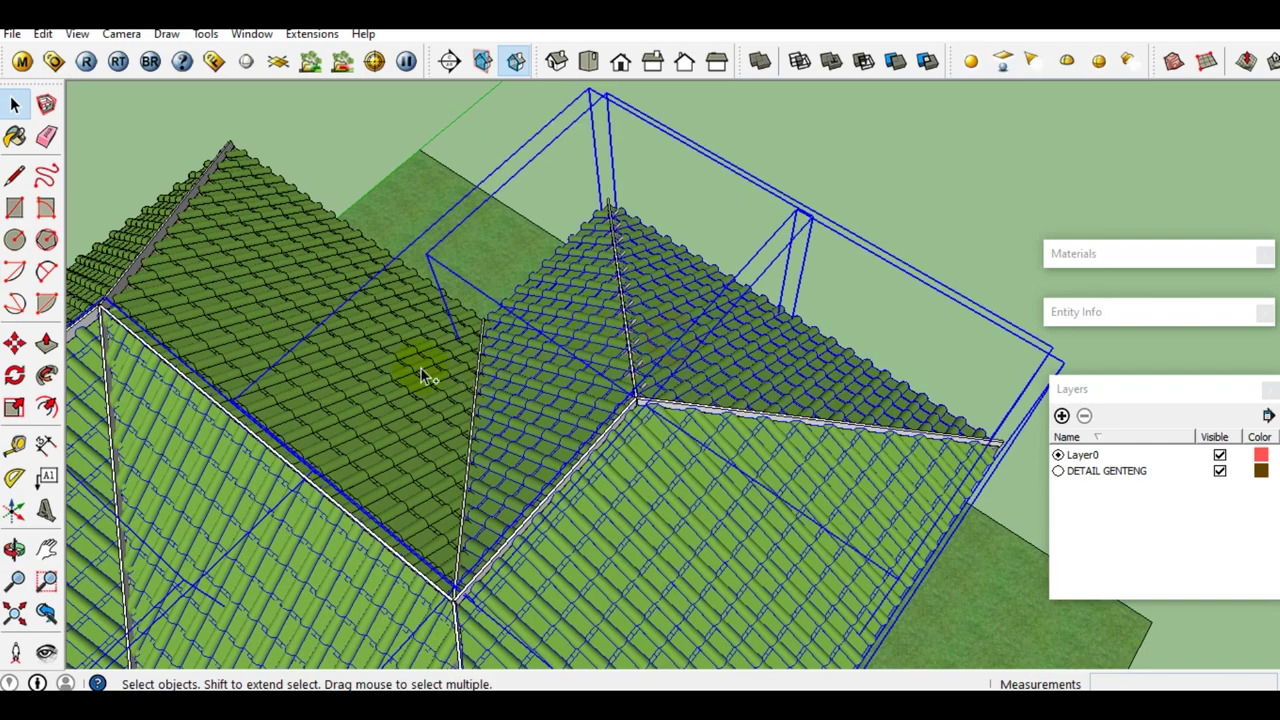
mouse_move(319, 406)
middle_mouse_down()
mouse_move(723, 403)
mouse_move(495, 325)
middle_mouse_up()
Hide the selected roof pieces and show hidden geometry ghosted to inspect the frame.
left_click(454, 315, "shift")
right_click(441, 327)
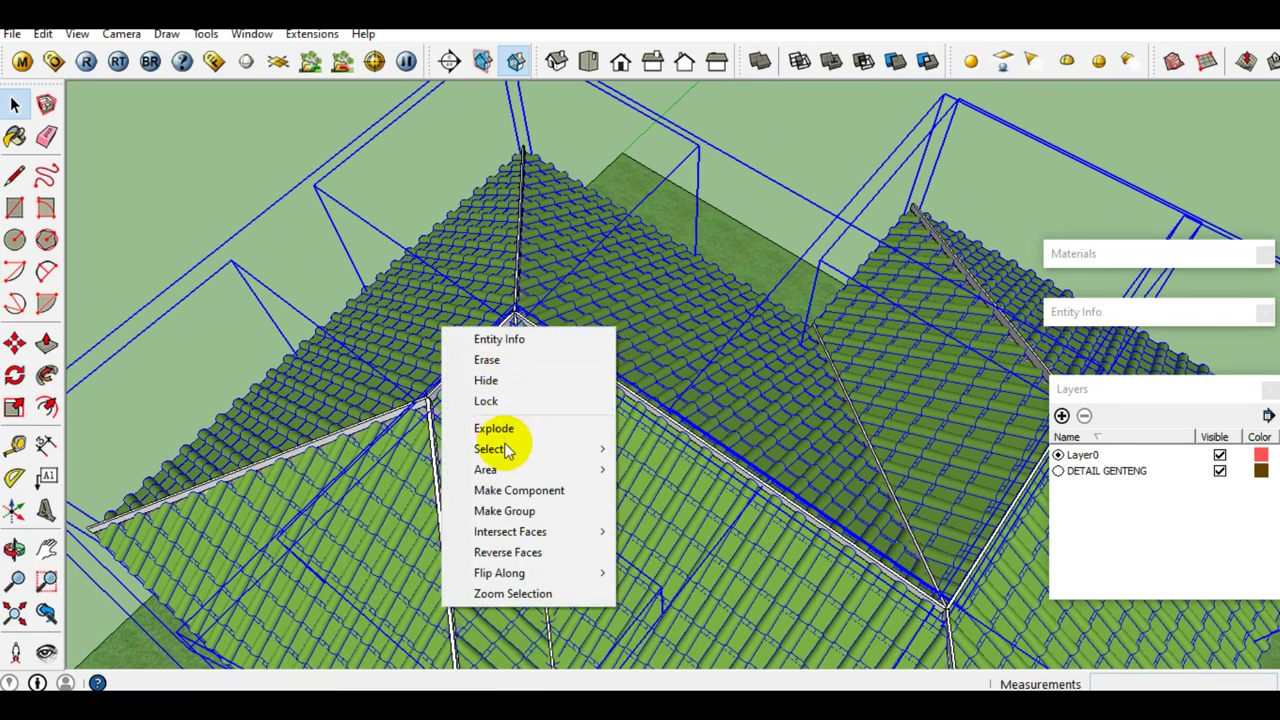
left_click(496, 381)
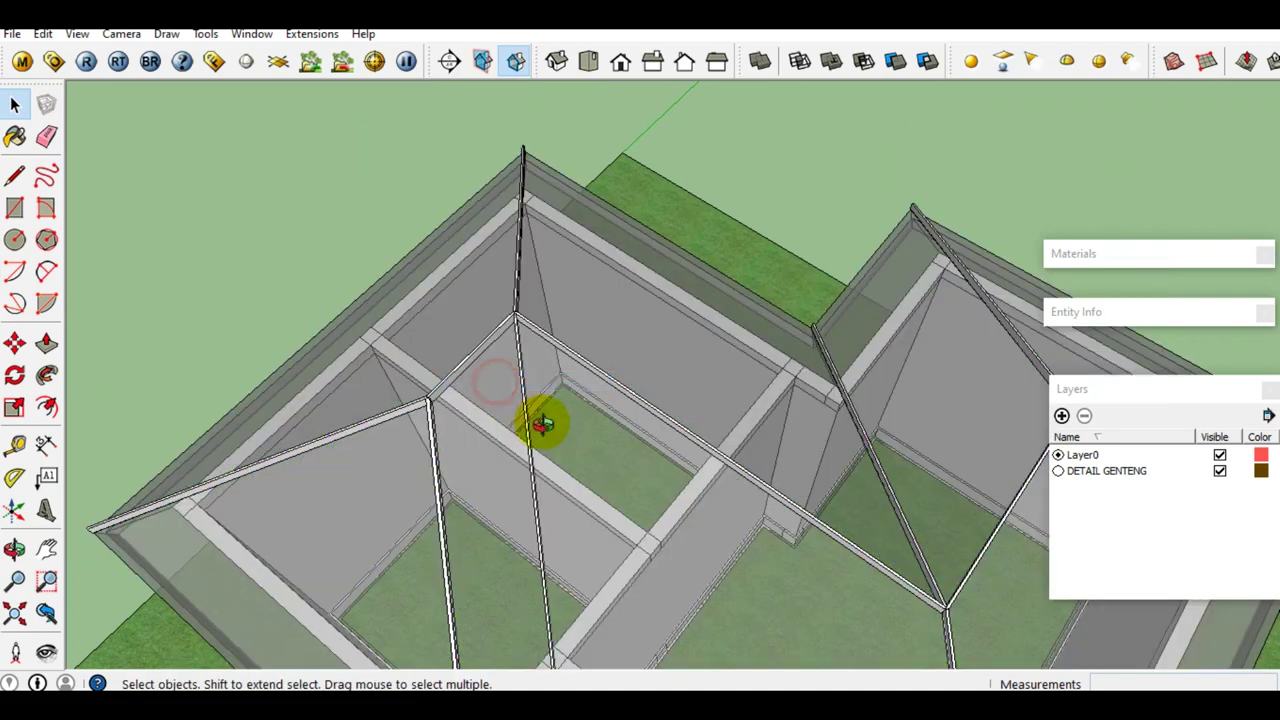
key("alt+h")
mouse_move(473, 330)
middle_mouse_down()
mouse_move(615, 343)
mouse_move(497, 355)
mouse_move(605, 357)
middle_mouse_up()
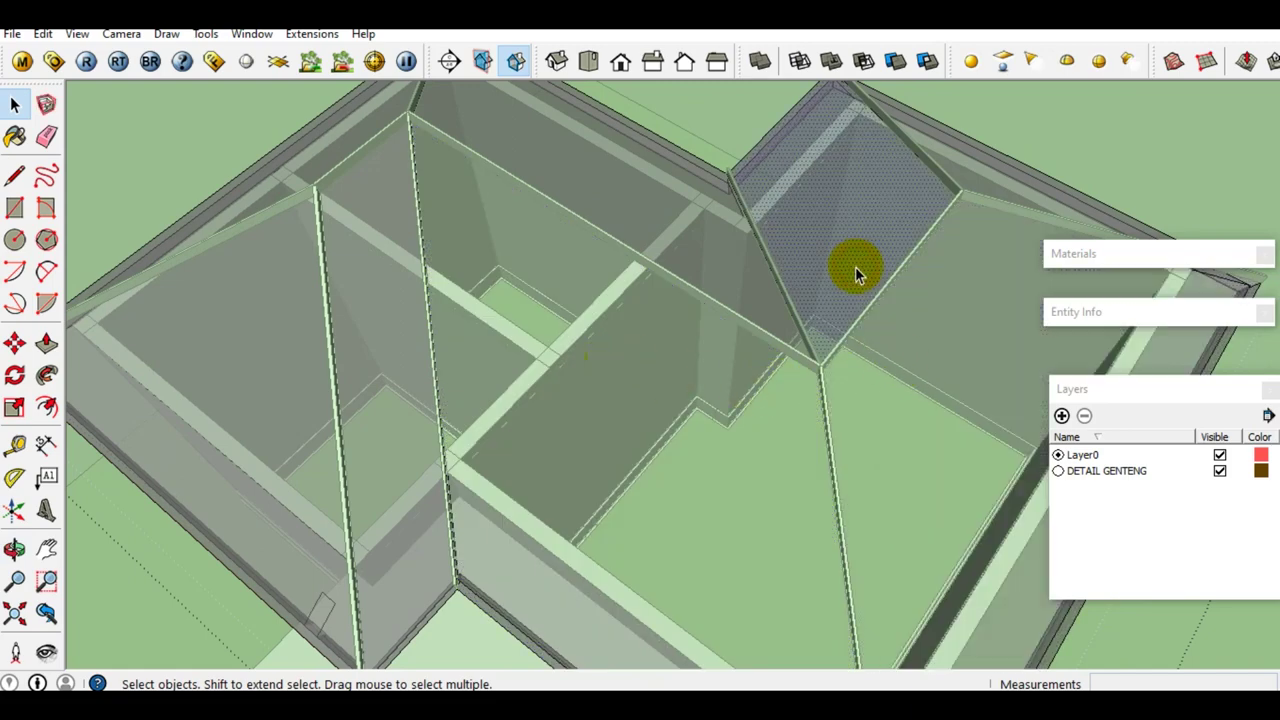
scroll(735, 328, "down", 3)
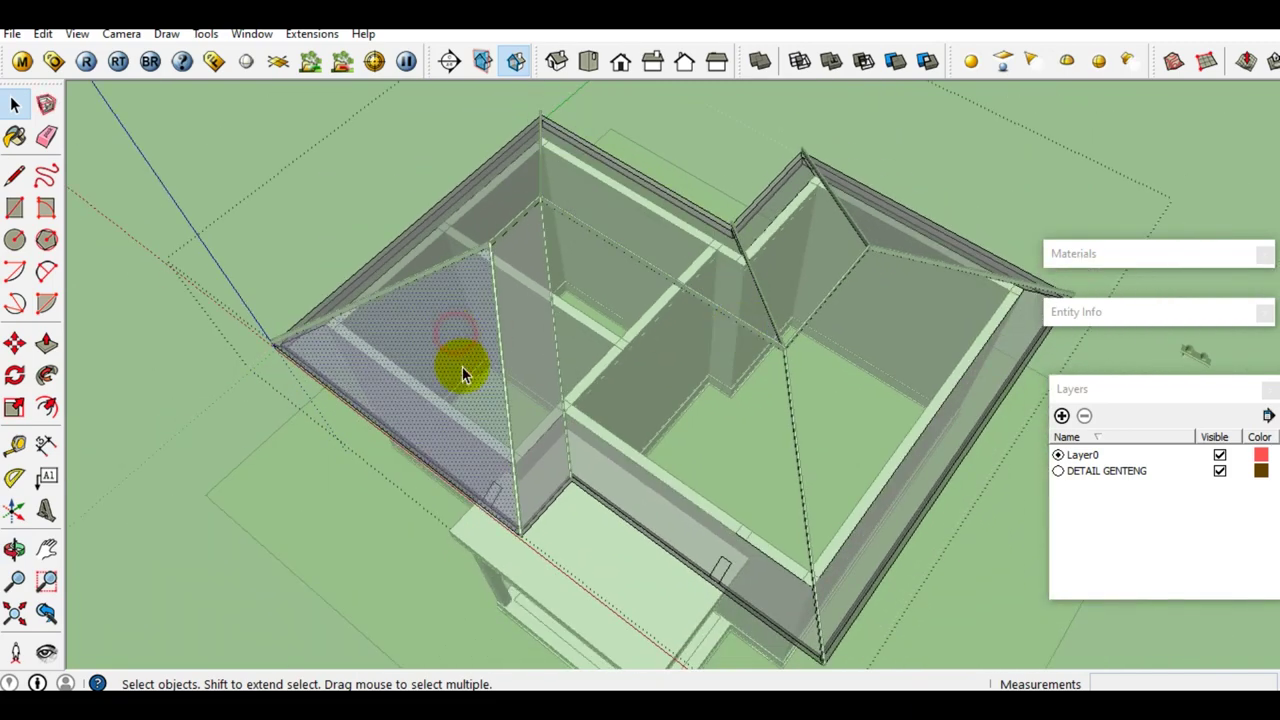
scroll(462, 365, "up", 2)
mouse_move(547, 333)
middle_mouse_down()
mouse_move(700, 371)
mouse_move(386, 314)
mouse_move(455, 328)
mouse_move(800, 271)
middle_mouse_up()
scroll(800, 271, "up", 2)
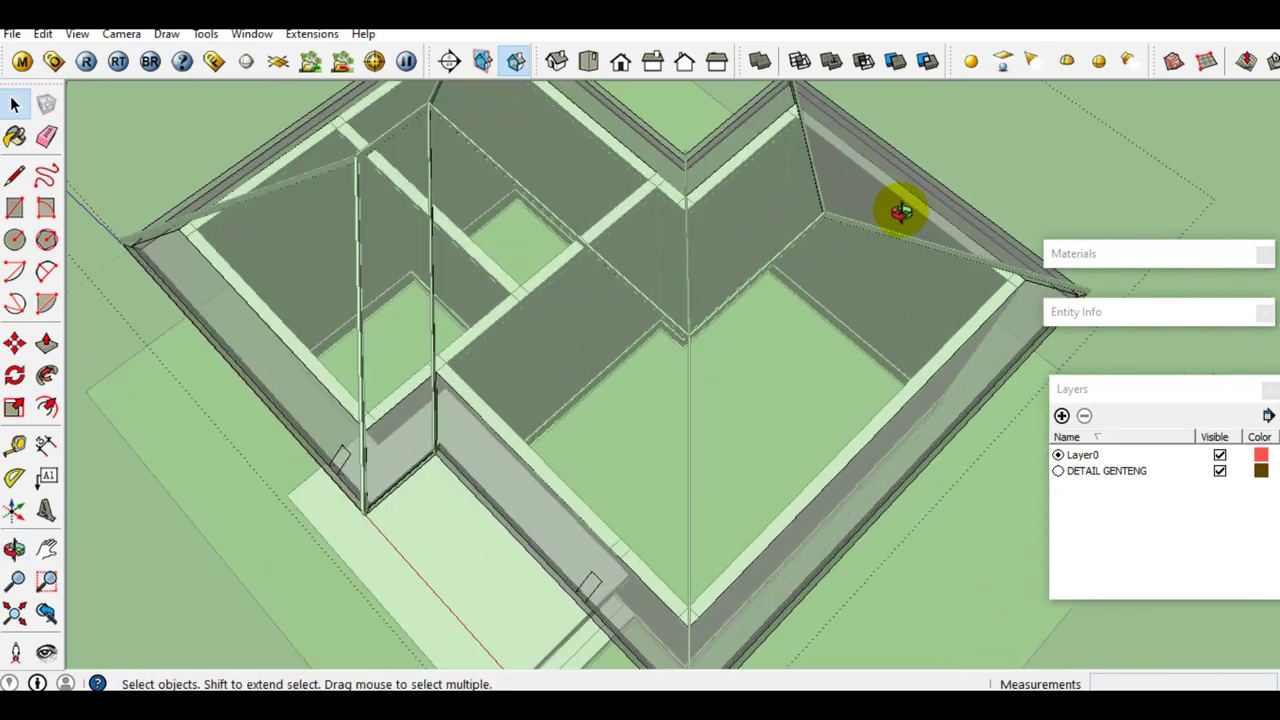
middle_click_drag(902, 206, 814, 360)
scroll(880, 420, "up", 3)
Exit both nested groups back to the top level of the house model.
left_click(931, 466)
key("Escape")
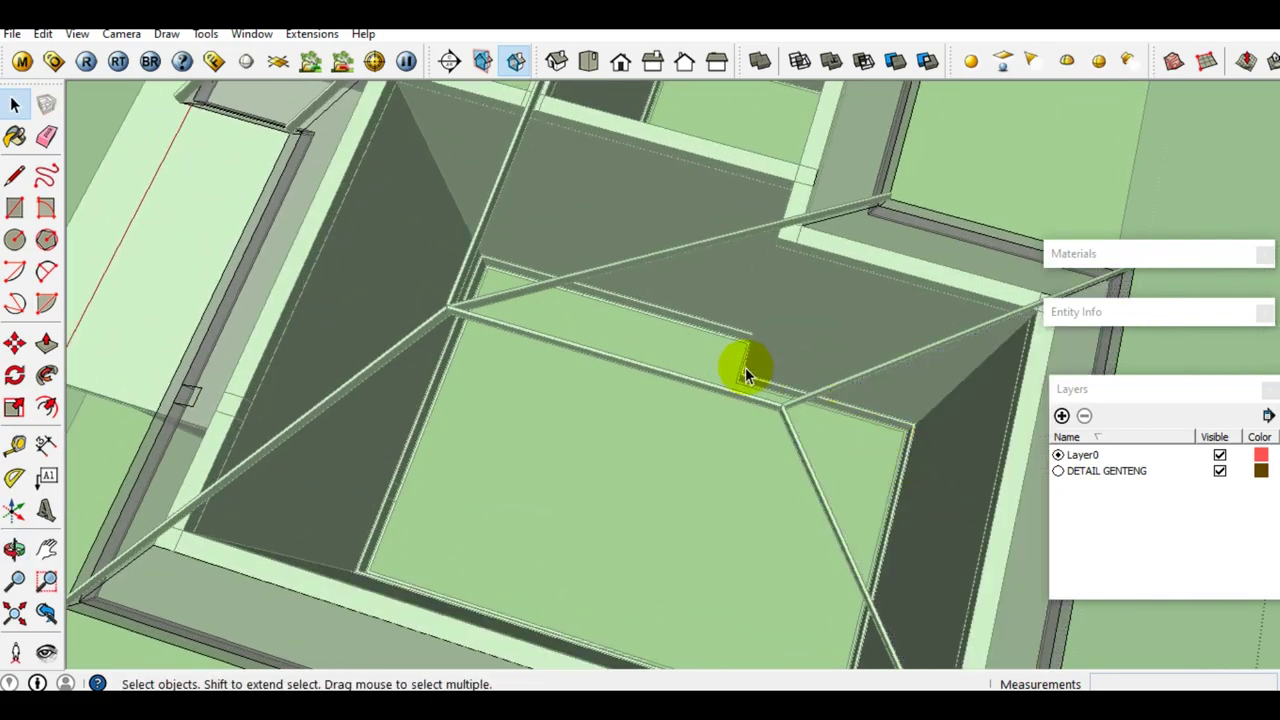
key("Escape")
scroll(745, 367, "down", 5)
mouse_move(384, 276)
middle_mouse_down()
mouse_move(710, 246)
mouse_move(640, 474)
middle_mouse_up()
scroll(710, 246, "down", 4)
scroll(640, 474, "up", 2)
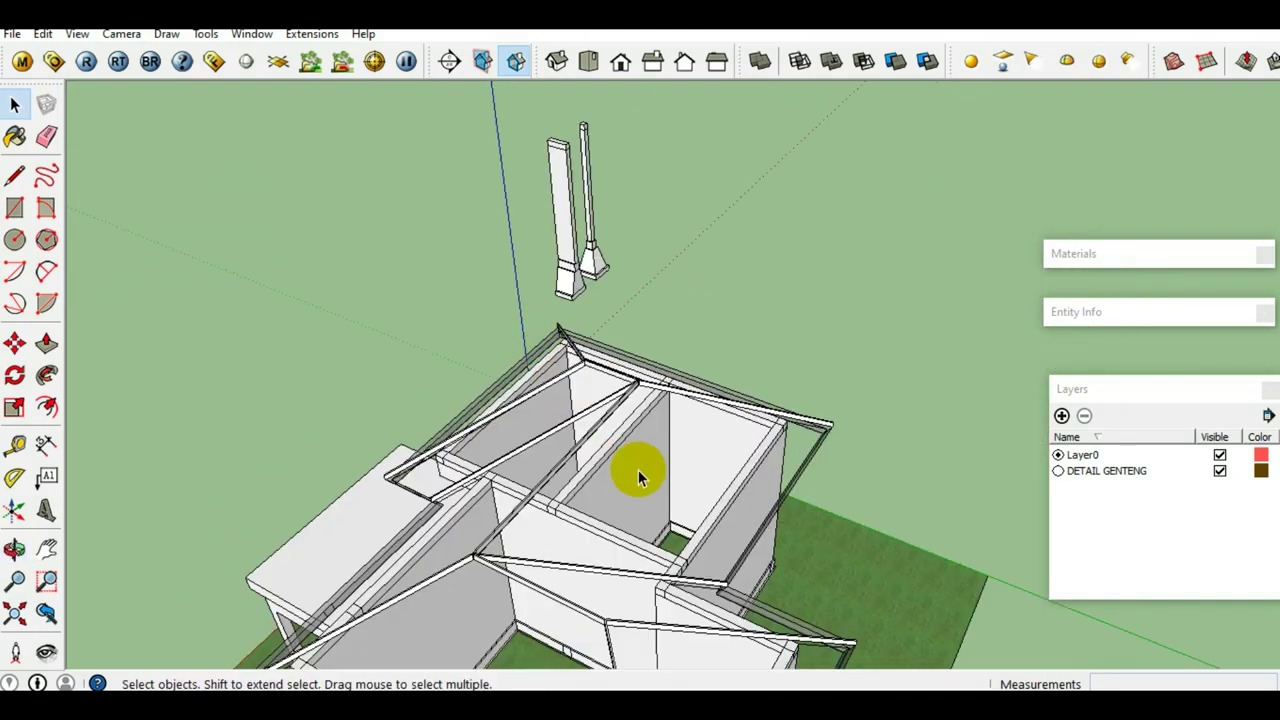
scroll(449, 331, "up", 2)
mouse_move(449, 331)
middle_mouse_down()
mouse_move(593, 393)
mouse_move(586, 351)
mouse_move(394, 214)
middle_mouse_up()
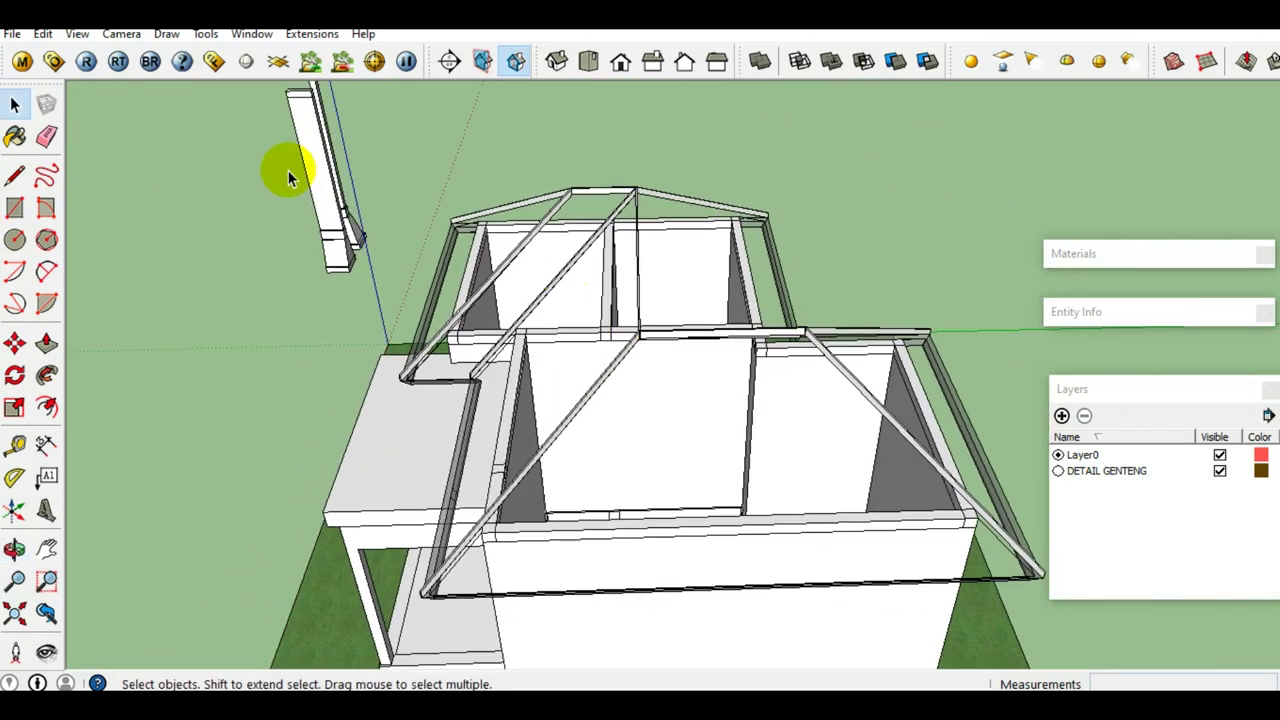
Restore the most recently hidden roof geometry with Edit > Unhide > Last.
left_click(43, 33)
mouse_move(78, 302)
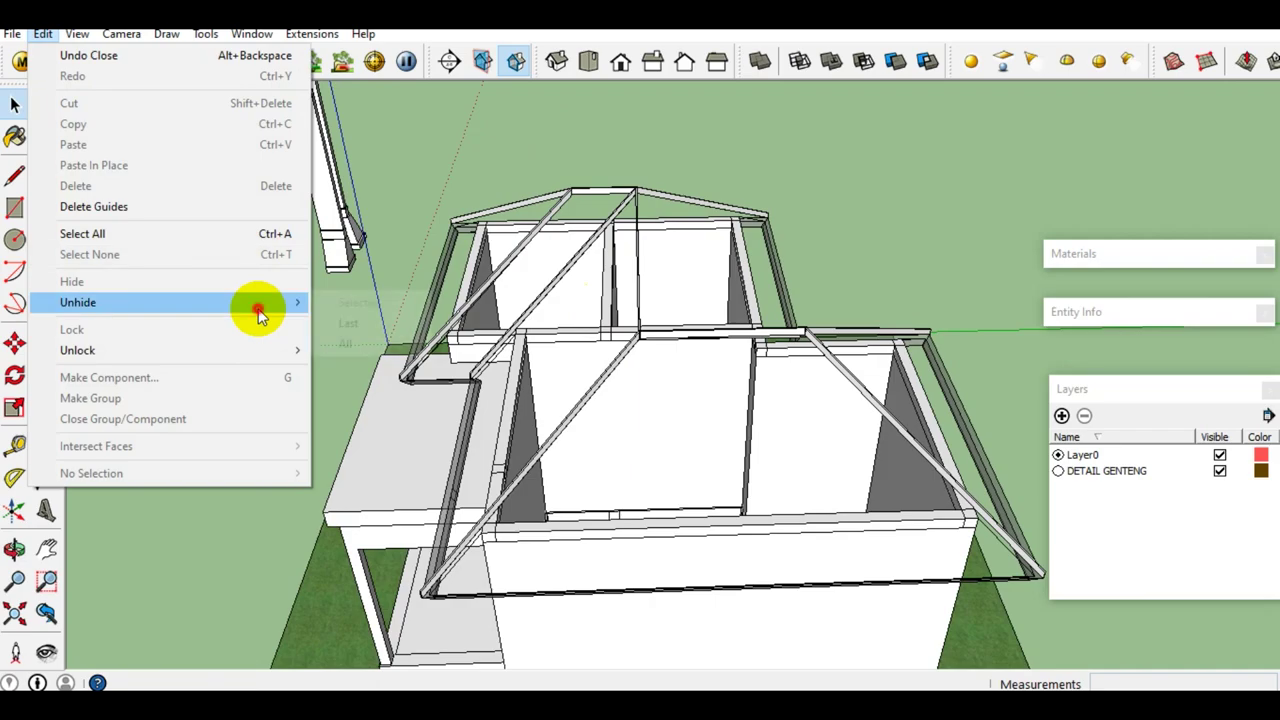
left_click(366, 327)
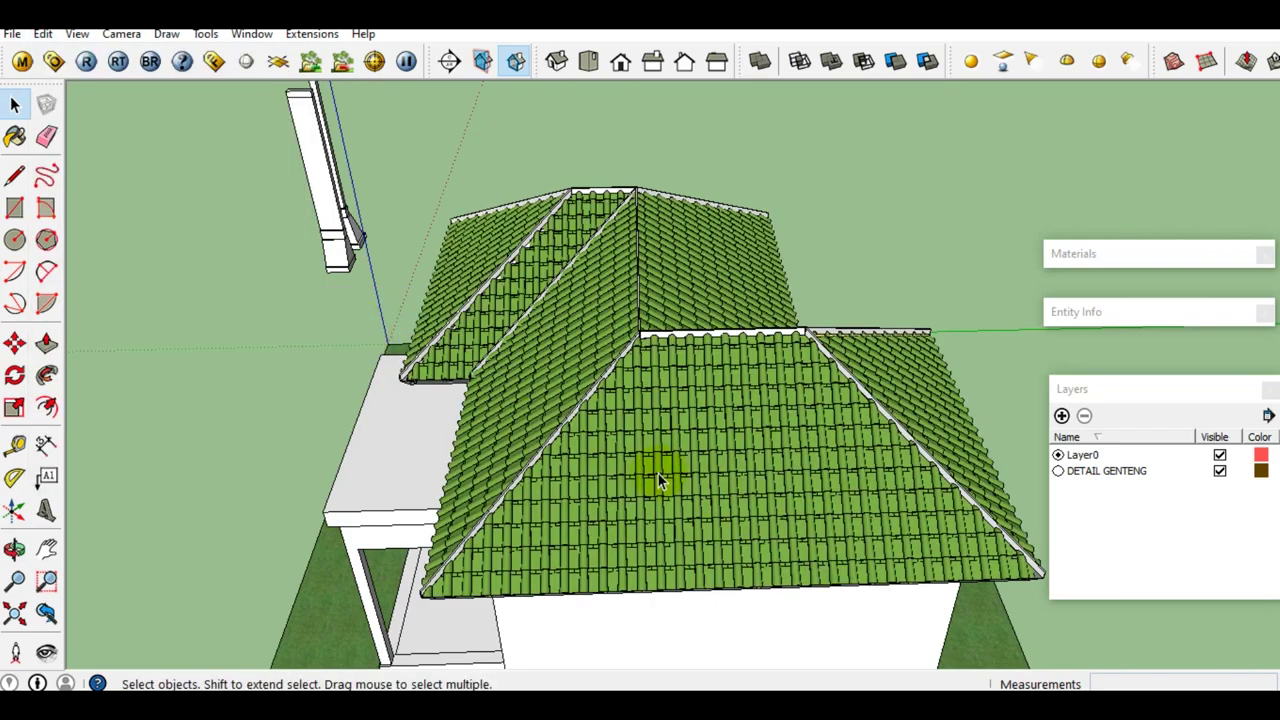
middle_click_drag(663, 477, 580, 517)
Hide the DETAIL GENTENG tile layer and zoom in on the rafters.
left_click(1220, 470)
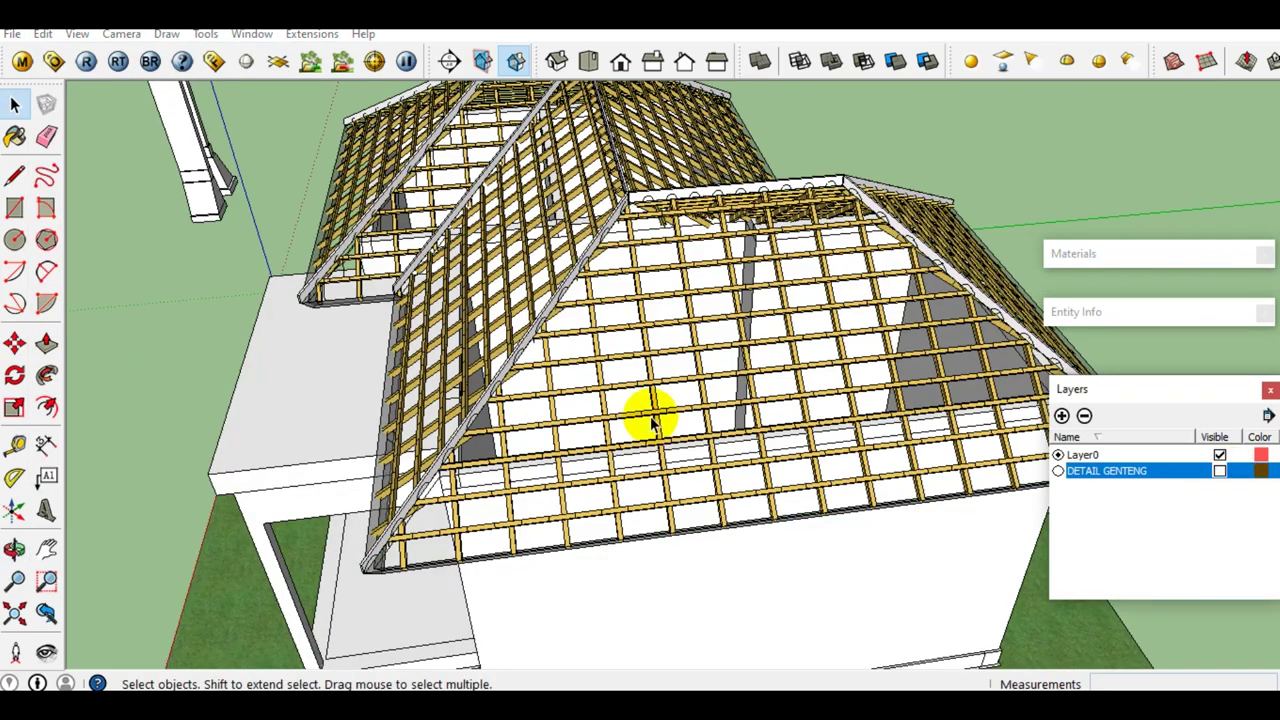
scroll(655, 415, "up", 3)
scroll(660, 418, "up", 2)
scroll(677, 409, "up", 2)
scroll(714, 409, "up", 2)
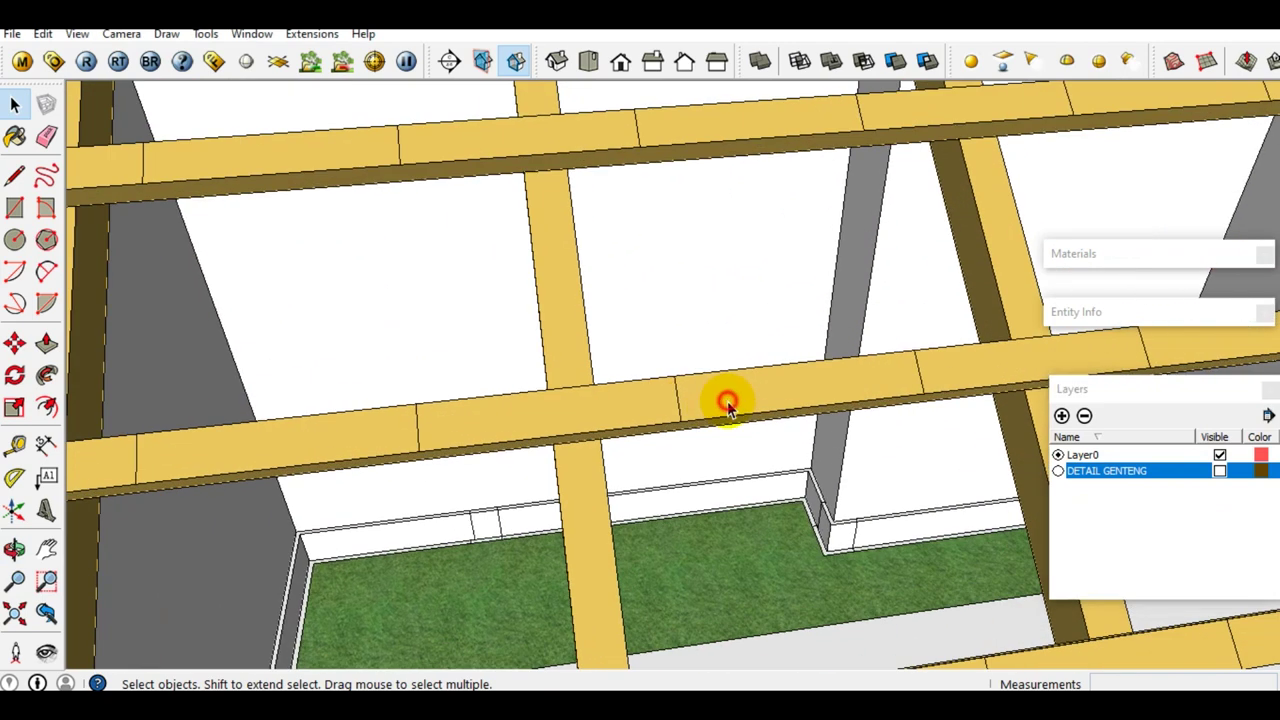
Inside the first batten group, soften the seam edge between its segments.
mouse_move(694, 401)
middle_mouse_down()
mouse_move(667, 385)
mouse_move(653, 402)
mouse_move(672, 401)
middle_mouse_up()
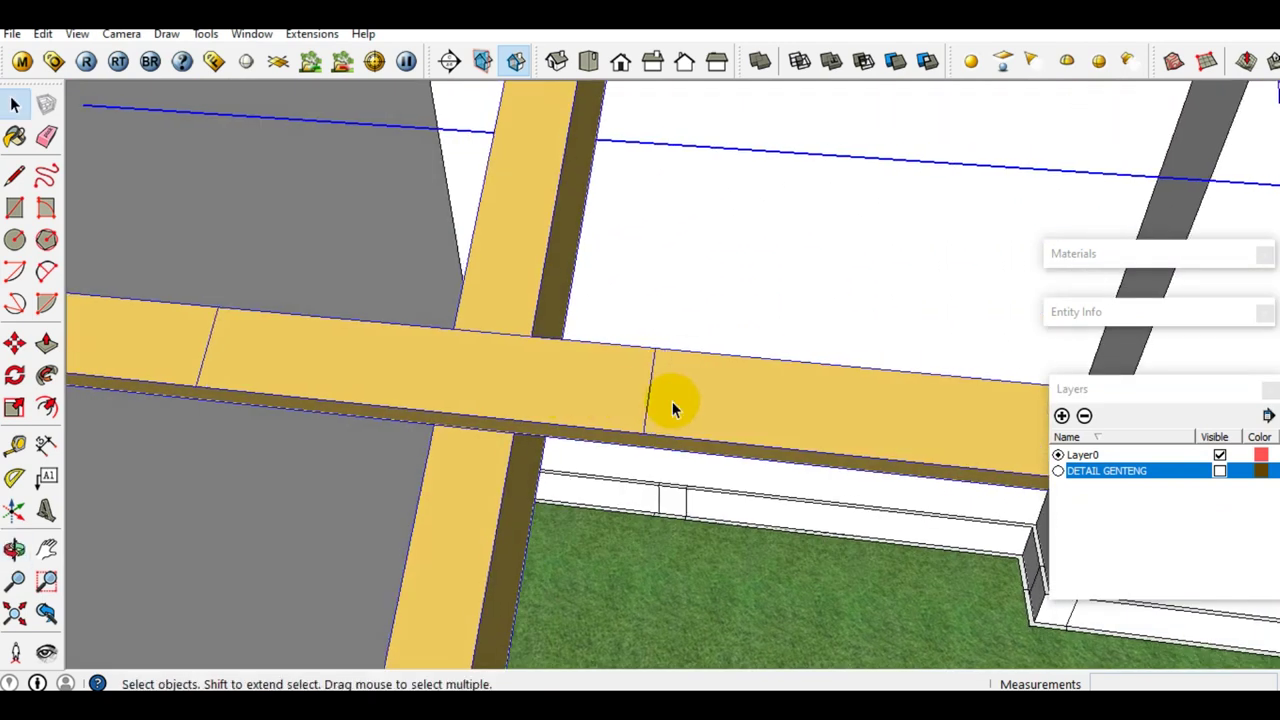
left_click(672, 401)
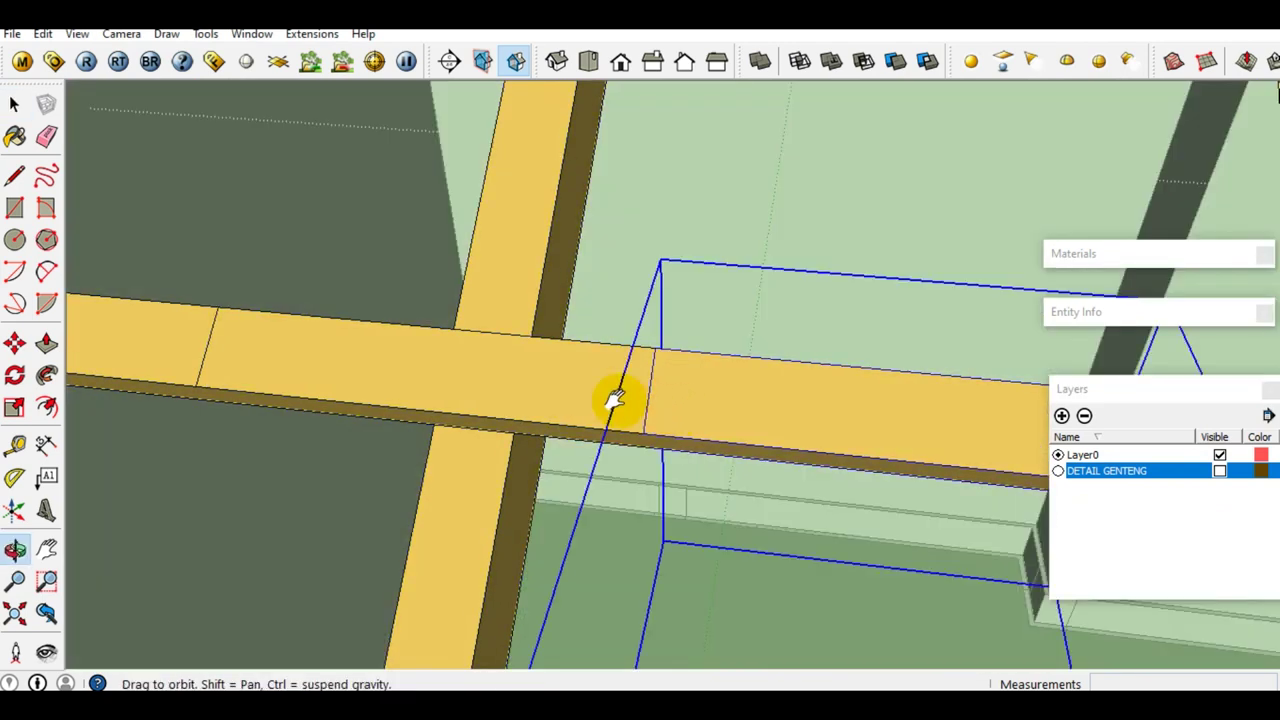
middle_click_drag(614, 400, 617, 383)
double_click(614, 385)
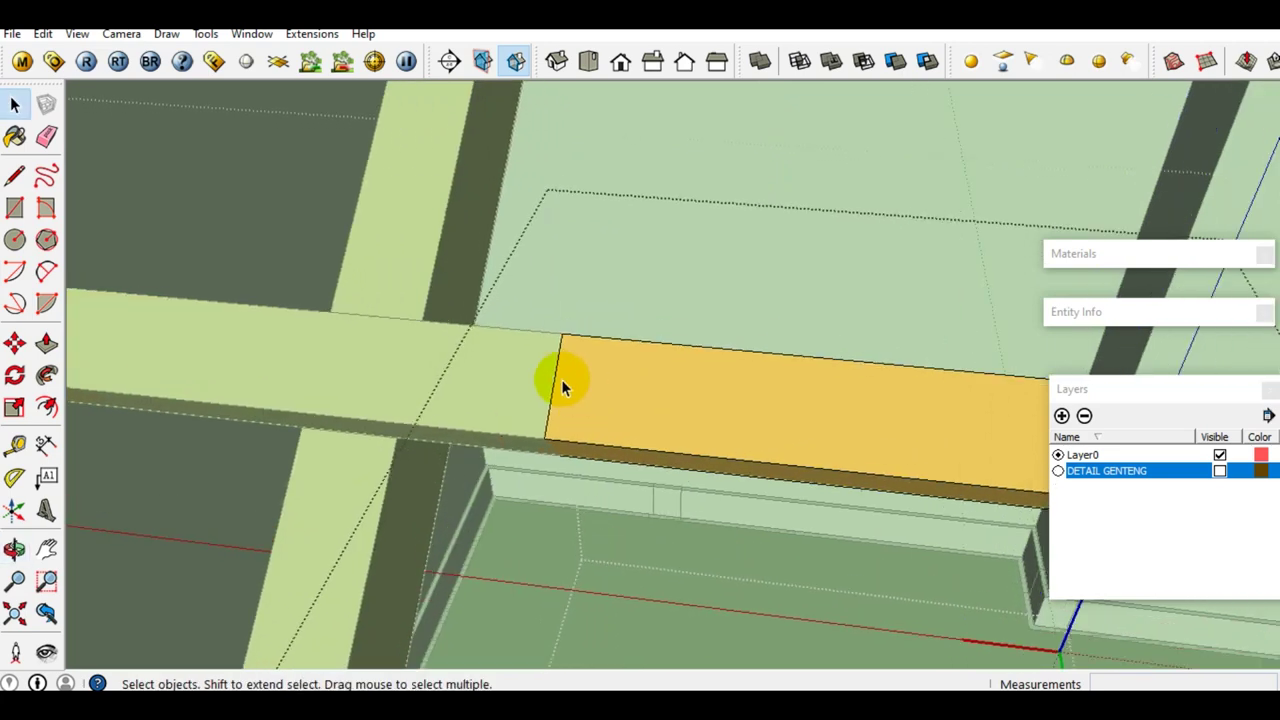
right_click(555, 378)
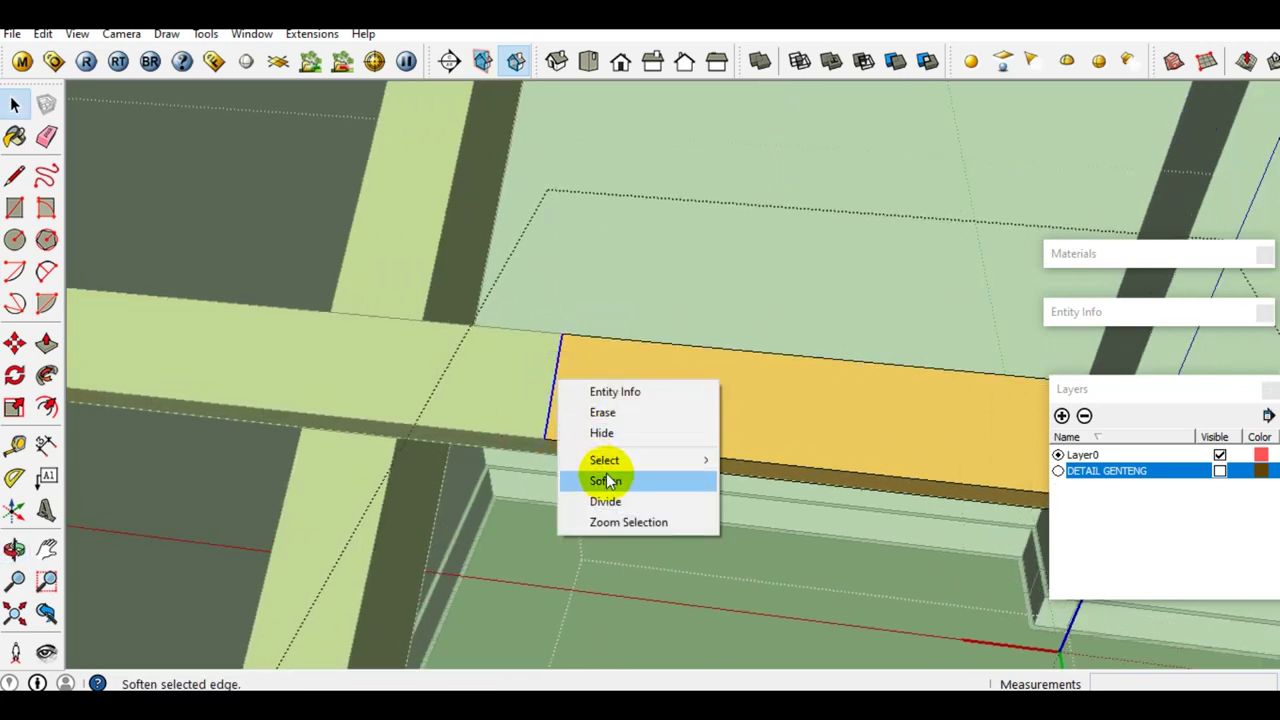
left_click(607, 481)
Soften the seam edge on a second batten segment.
mouse_move(571, 409)
middle_mouse_down()
mouse_move(423, 414)
mouse_move(663, 380)
mouse_move(121, 356)
mouse_move(556, 486)
mouse_move(589, 223)
mouse_move(609, 503)
mouse_move(568, 523)
mouse_move(908, 400)
mouse_move(517, 531)
middle_mouse_up()
scroll(517, 528, "down", 2)
scroll(504, 507, "down", 2)
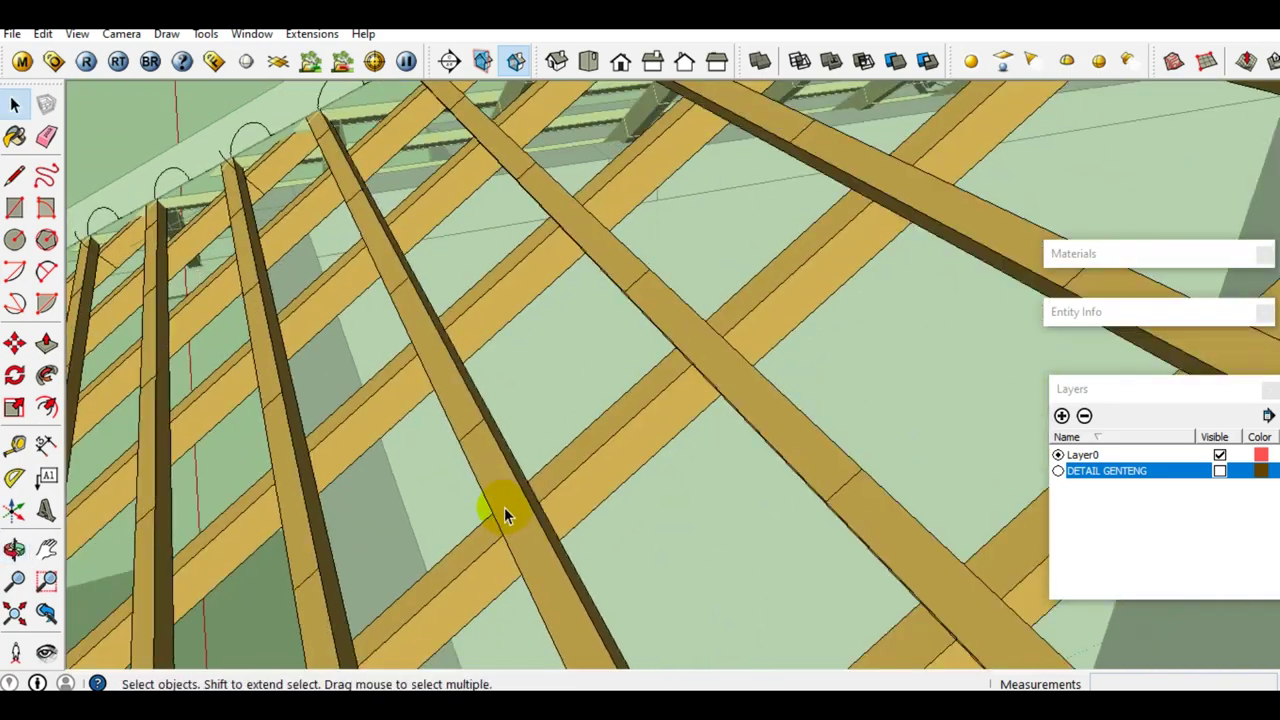
scroll(394, 349, "down", 5)
scroll(771, 443, "up", 2)
scroll(700, 451, "up", 3)
scroll(622, 458, "up", 2)
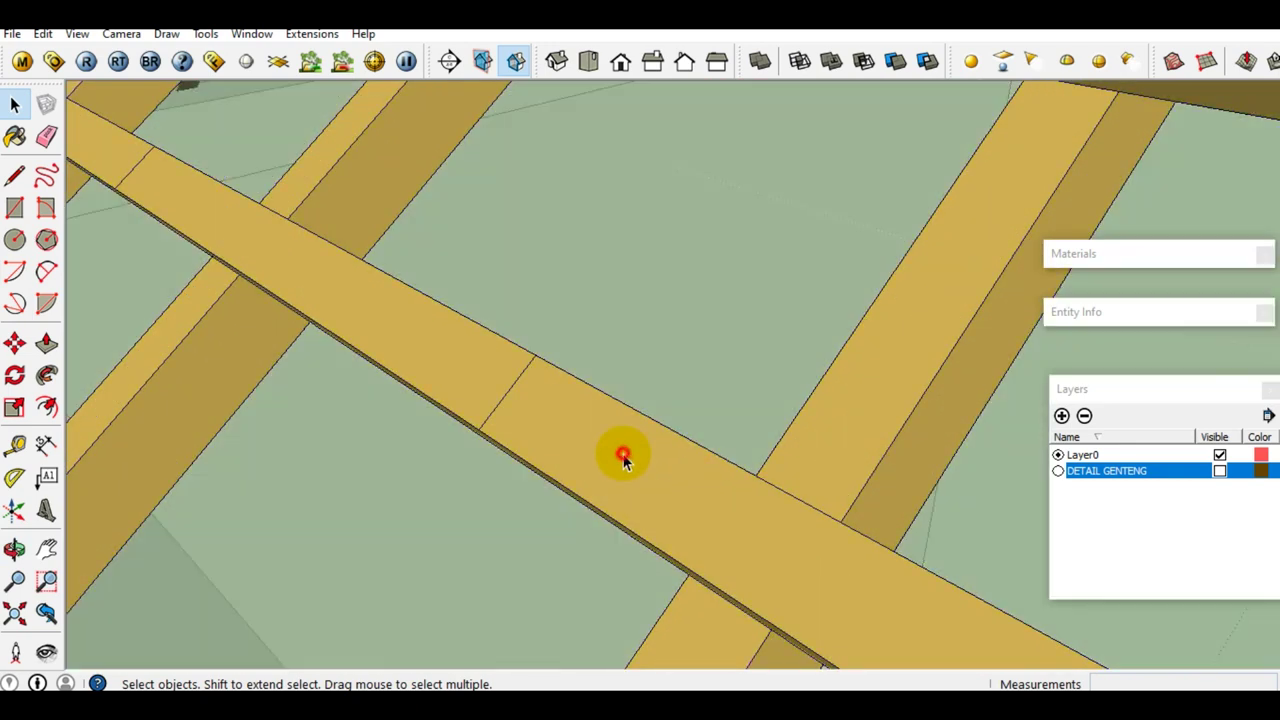
double_click(525, 454)
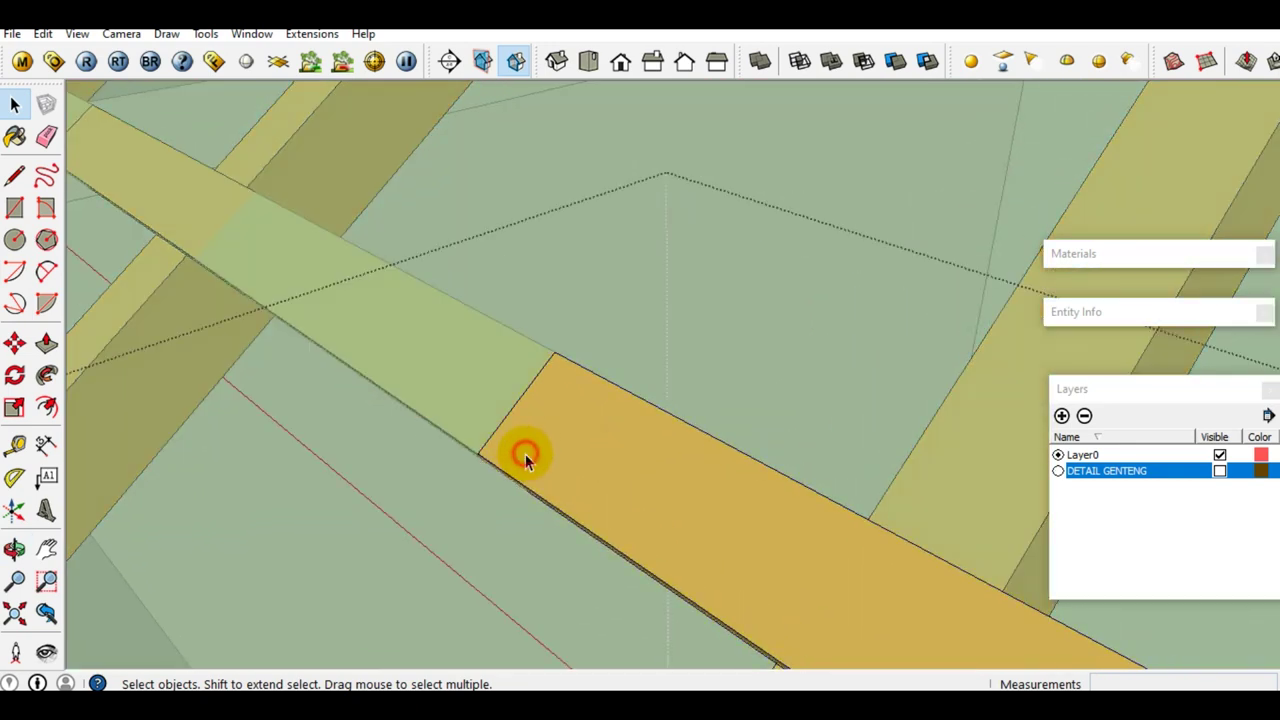
right_click(517, 402)
left_click(570, 492)
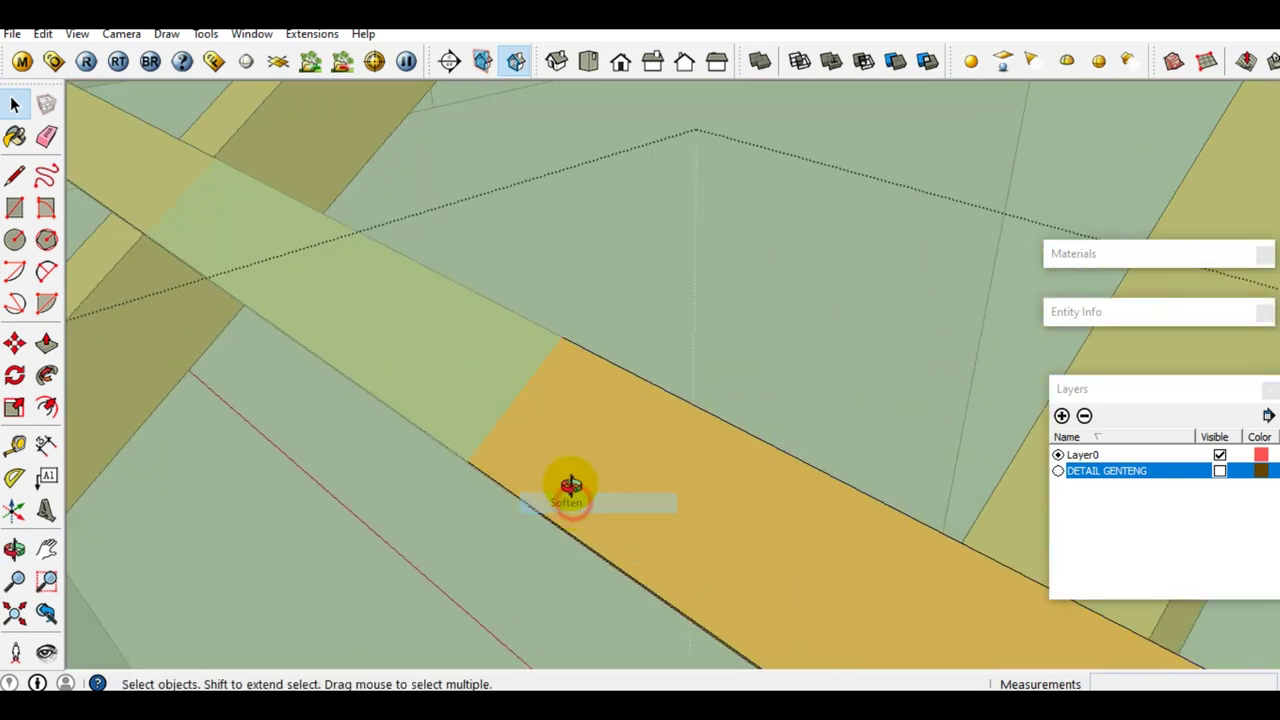
Review the battens, then turn the DETAIL GENTENG tile layer back on.
middle_click_drag(566, 484, 690, 285)
scroll(346, 500, "up", 5)
mouse_move(480, 437)
middle_mouse_down()
mouse_move(229, 49)
mouse_move(671, 558)
middle_mouse_up()
scroll(630, 466, "down", 3)
scroll(626, 471, "down", 3)
scroll(626, 471, "down", 3)
middle_click_drag(537, 443, 1172, 476)
left_click(1220, 471)
Orbit low onto the corner tile and enter the tile-and-batten component for editing.
middle_click_drag(663, 405, 420, 388)
scroll(414, 360, "down", 3)
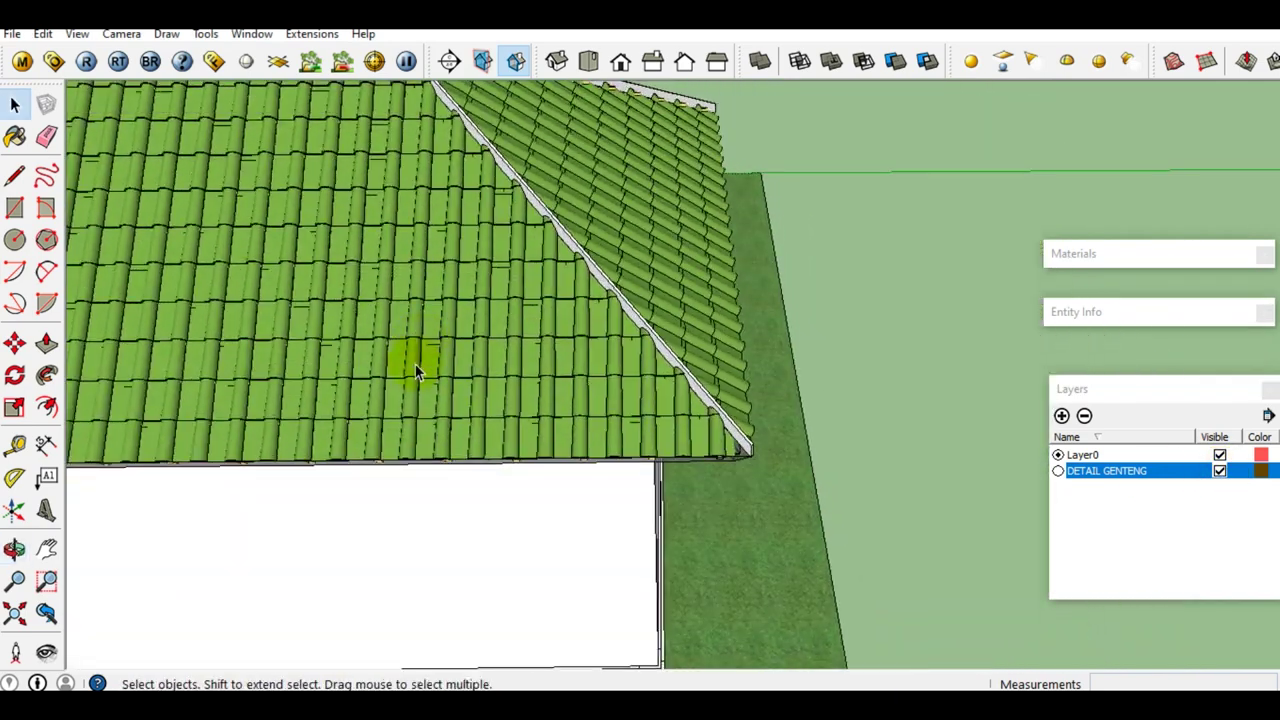
scroll(394, 363, "down", 3)
scroll(394, 363, "down", 1)
scroll(583, 540, "up", 3)
scroll(581, 532, "up", 3)
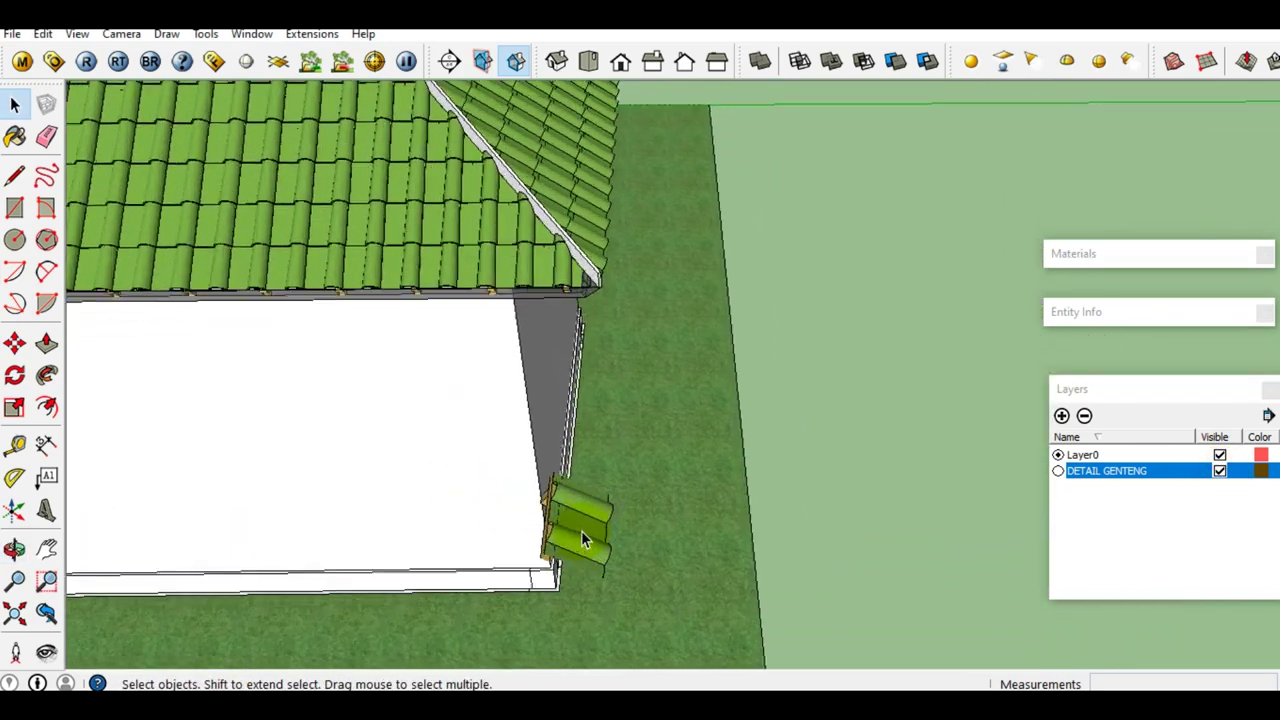
scroll(581, 532, "up", 3)
mouse_move(581, 532)
middle_mouse_down()
mouse_move(443, 463)
mouse_move(655, 528)
middle_mouse_up()
scroll(655, 528, "up", 2)
mouse_move(569, 503)
middle_mouse_down()
mouse_move(660, 506)
mouse_move(677, 457)
mouse_move(817, 484)
mouse_move(532, 558)
middle_mouse_up()
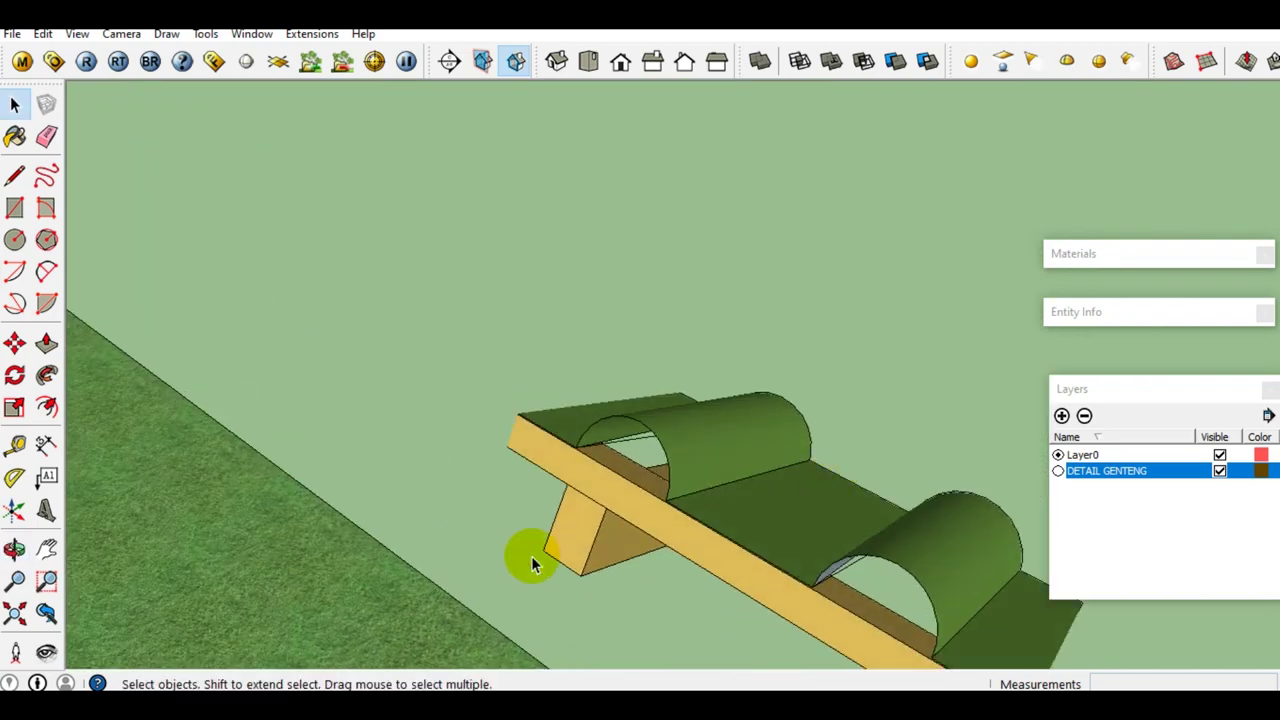
double_click(688, 456)
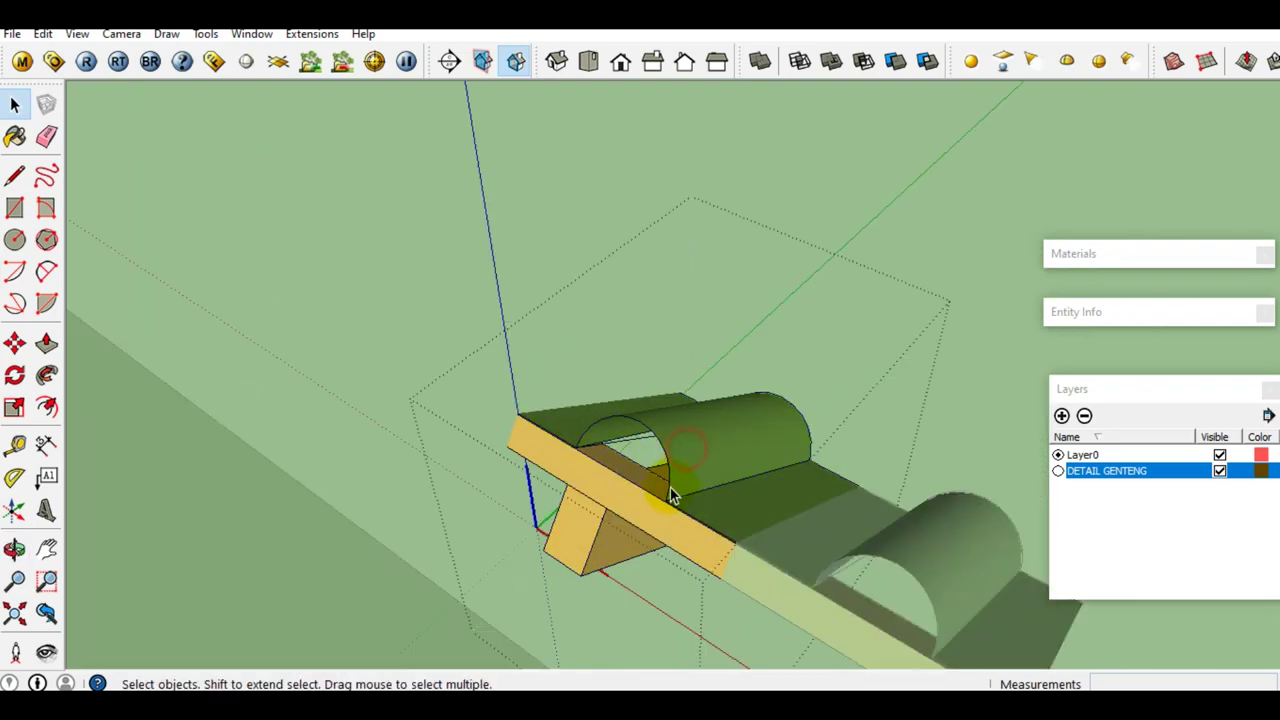
scroll(628, 516, "up", 2)
scroll(566, 523, "up", 2)
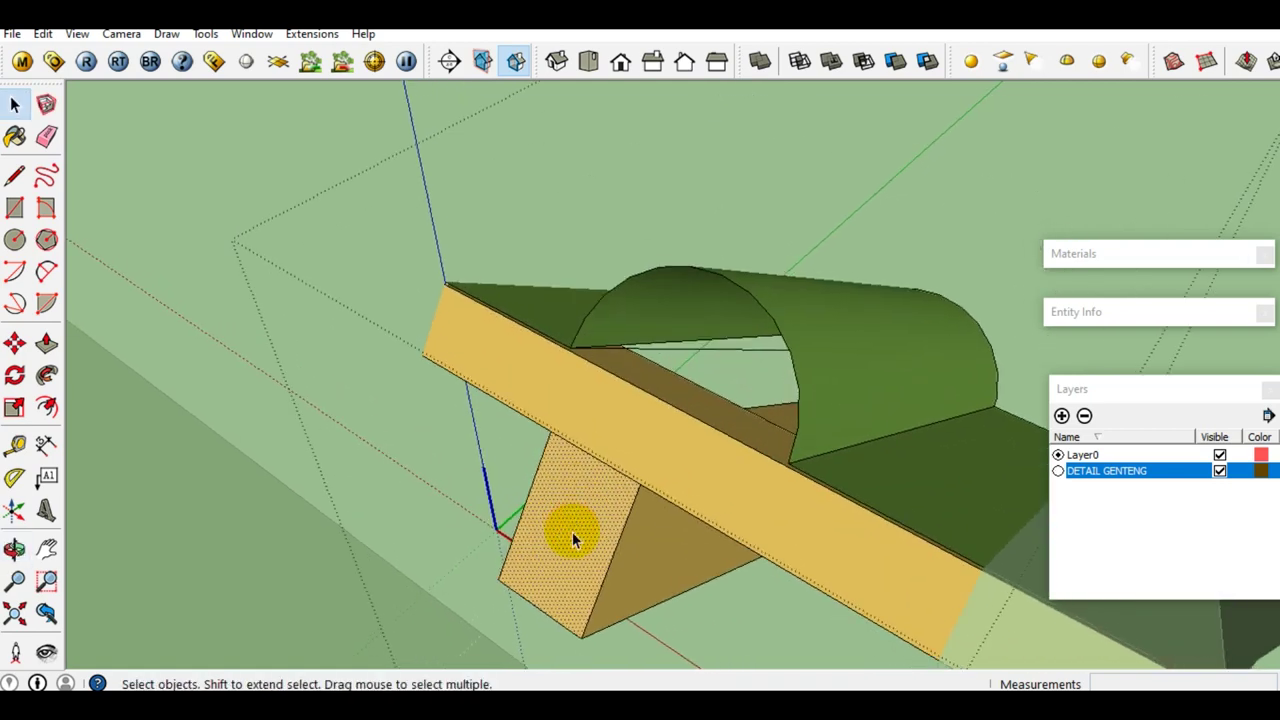
middle_click_drag(572, 532, 560, 437)
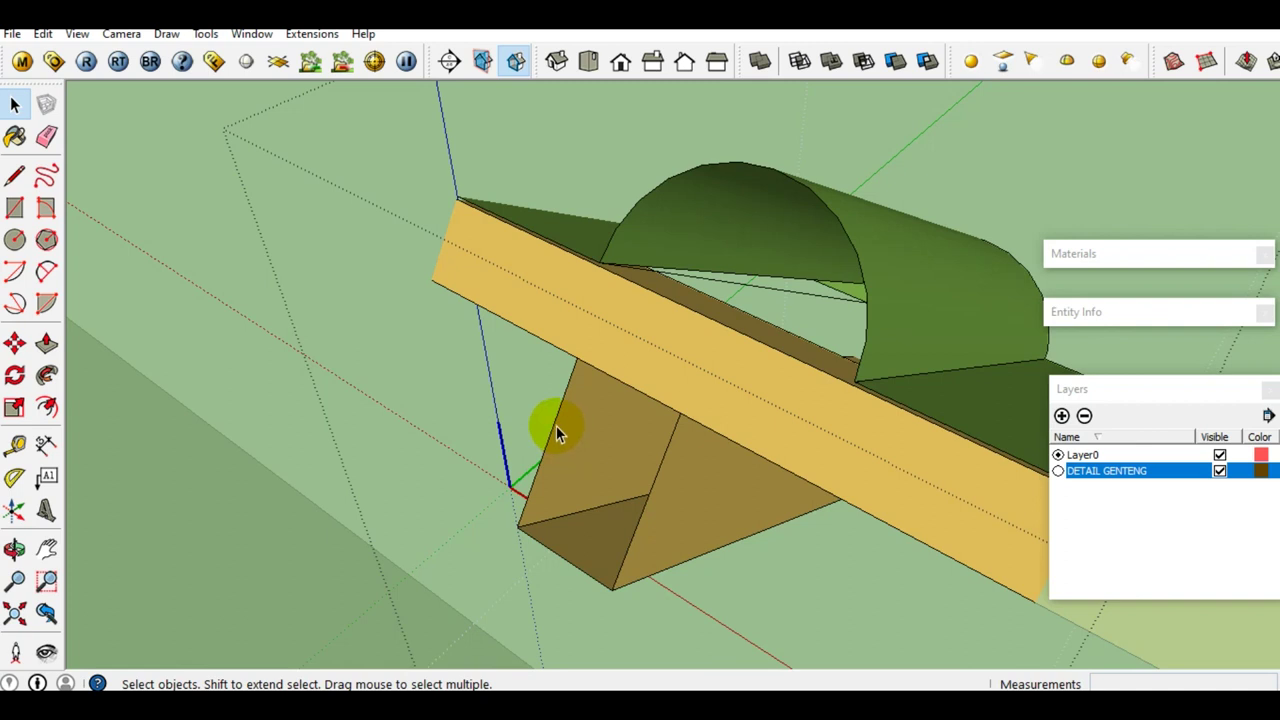
Soften three edges of the triangular block, including its vertical edge.
right_click(556, 425)
left_click(595, 526)
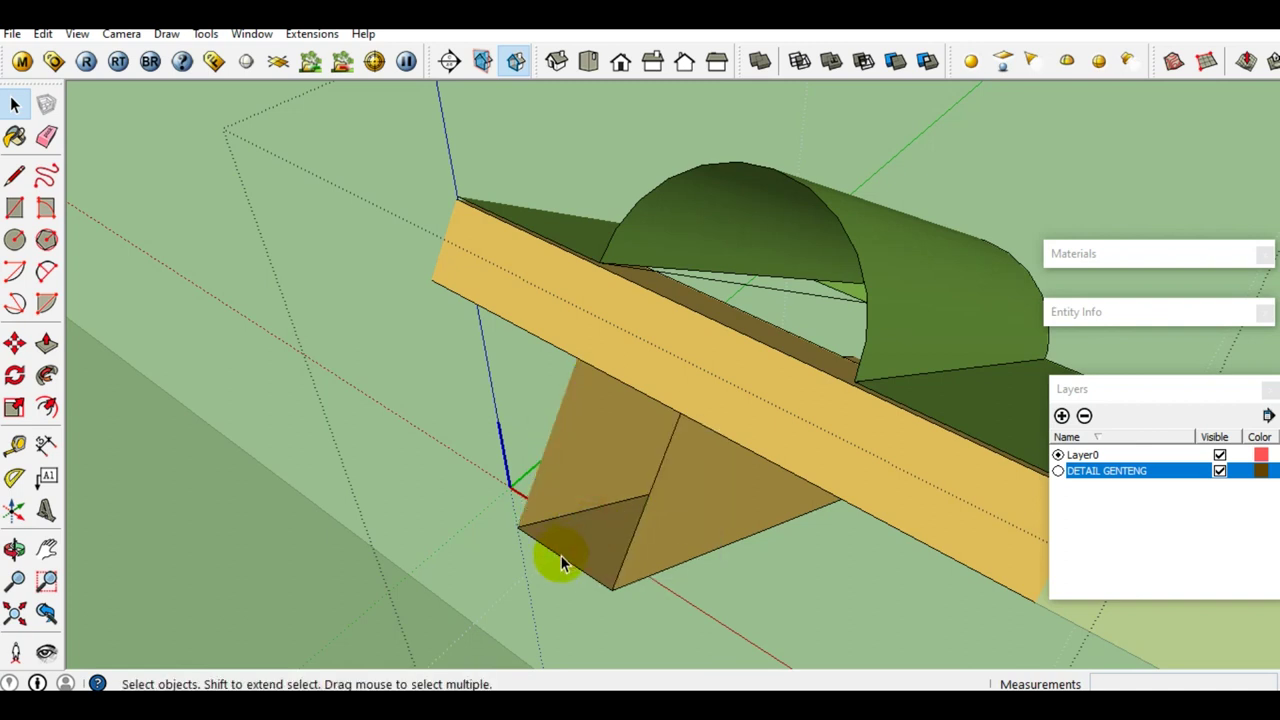
right_click(563, 570)
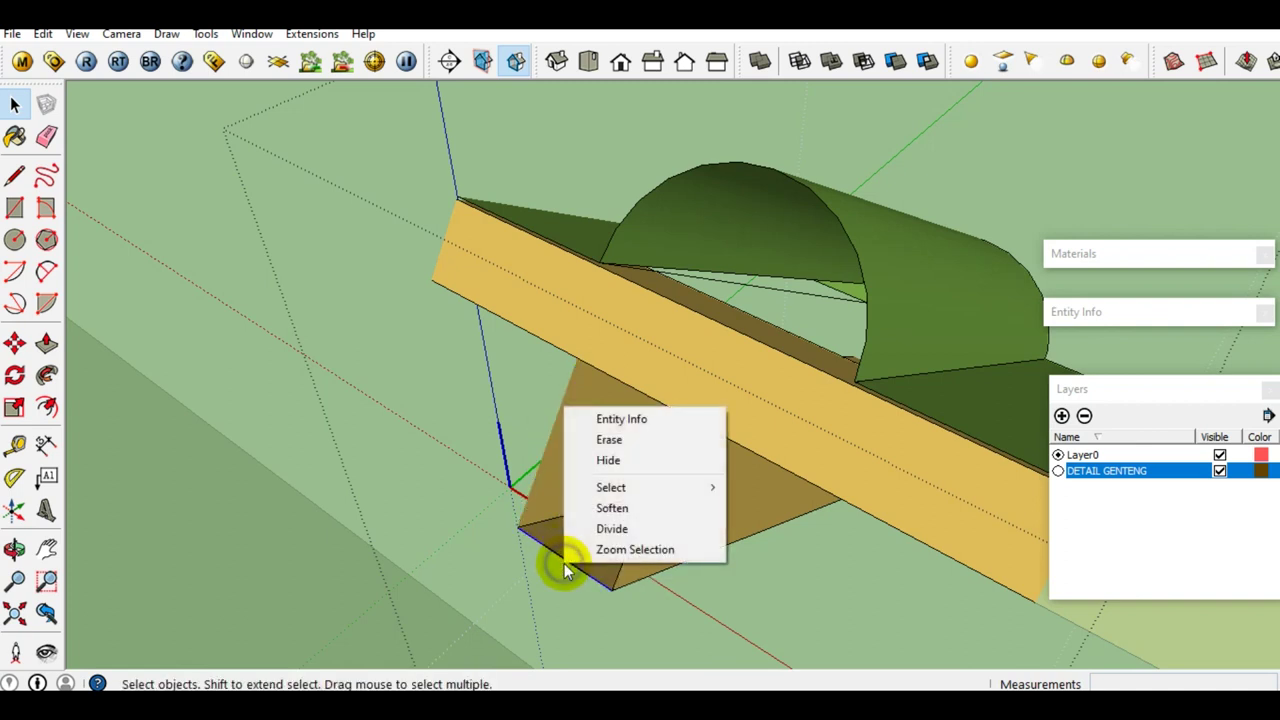
left_click(624, 510)
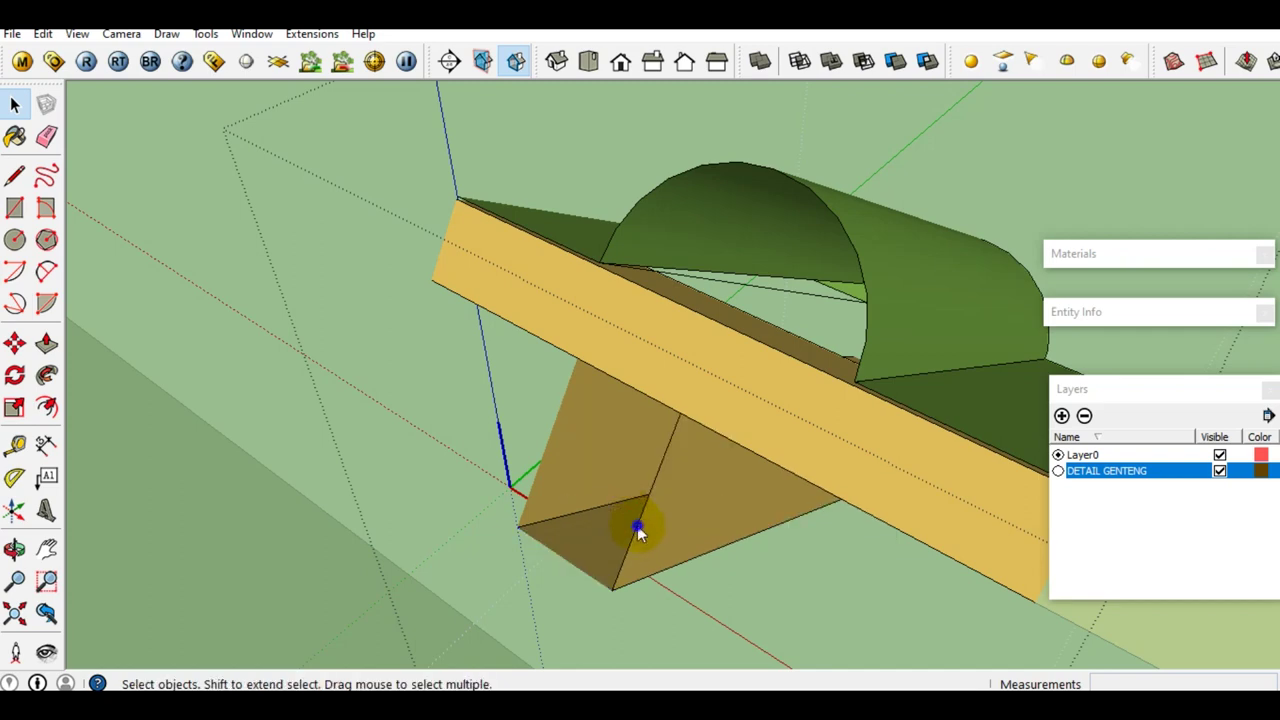
right_click(637, 525)
left_click(668, 627)
middle_click_drag(651, 400, 701, 392)
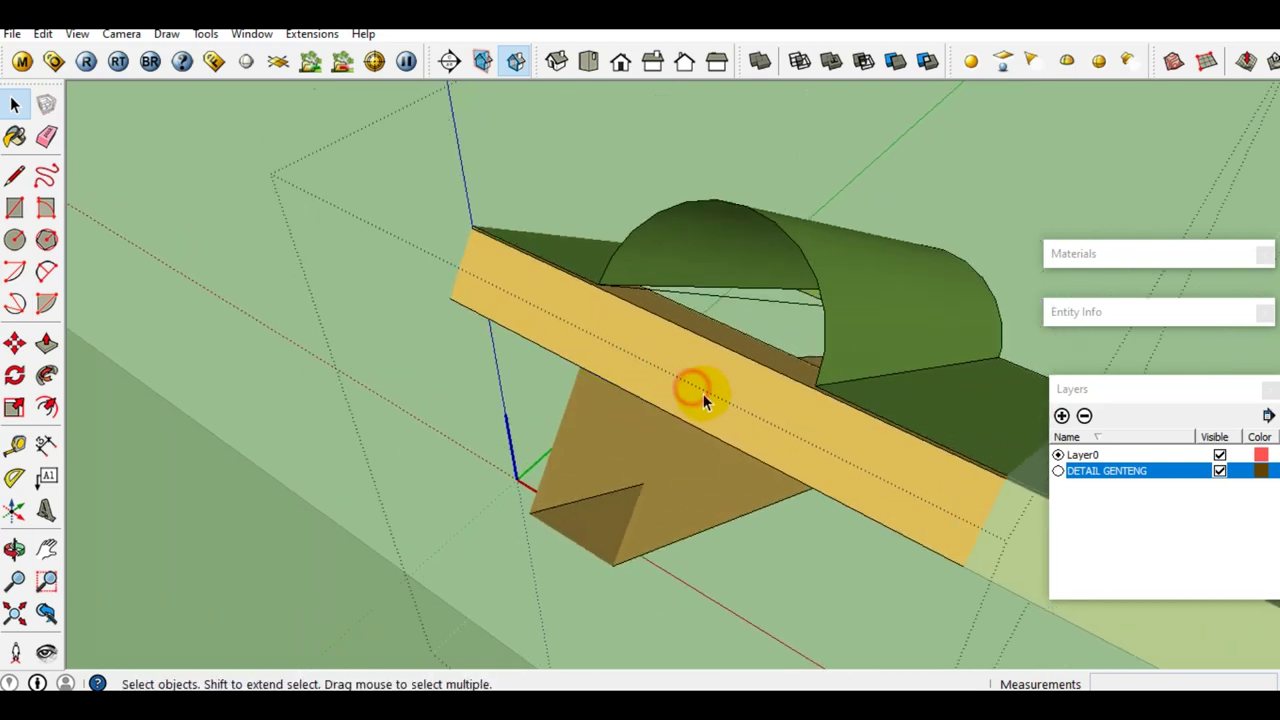
scroll(705, 405, "down", 3)
scroll(707, 412, "down", 3)
scroll(705, 408, "down", 3)
scroll(805, 409, "down", 2)
left_click(1220, 471)
middle_click_drag(729, 471, 606, 420)
scroll(751, 428, "up", 5)
middle_click_drag(751, 428, 258, 437)
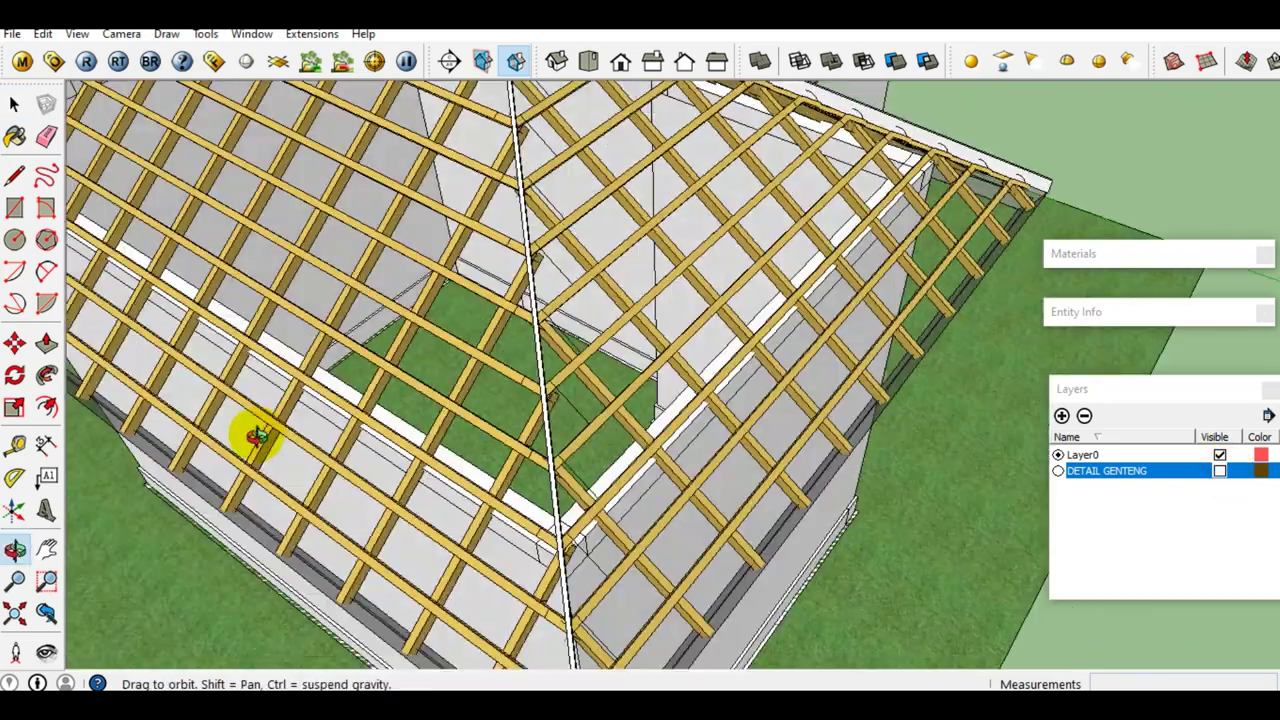
scroll(533, 404, "down", 4)
scroll(521, 347, "up", 4)
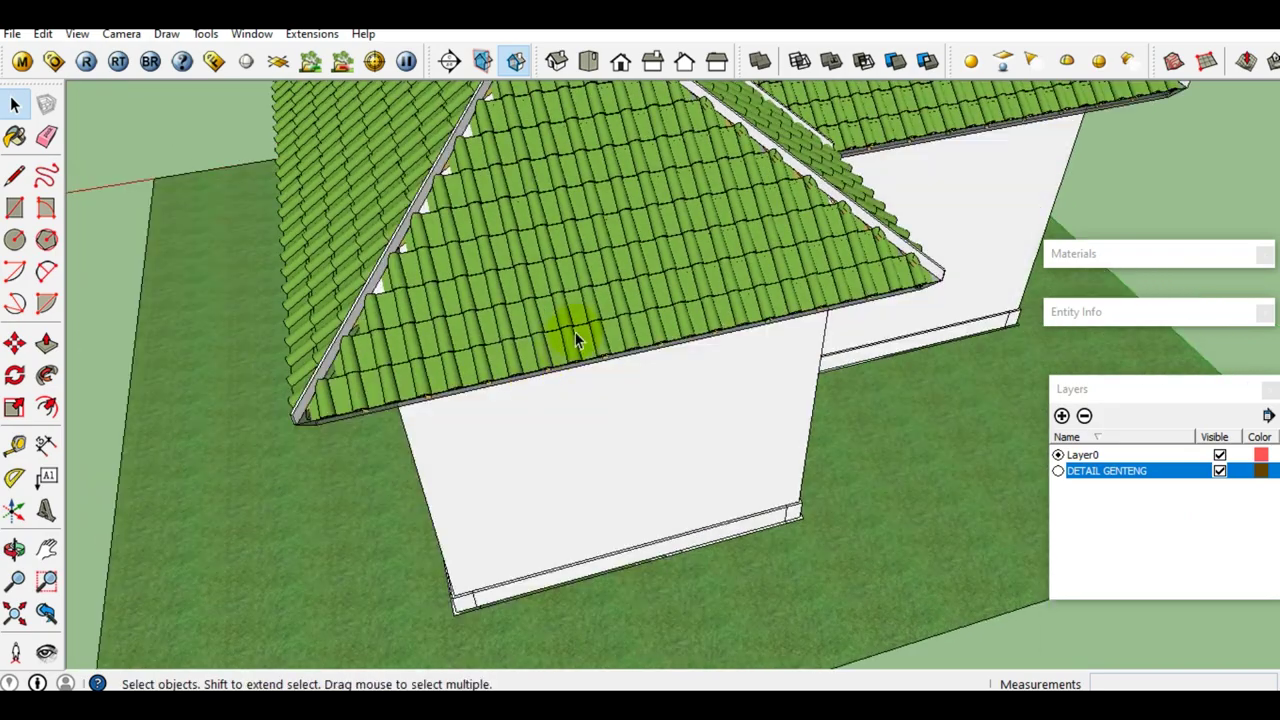
mouse_move(571, 334)
middle_mouse_down()
mouse_move(606, 508)
mouse_move(505, 472)
mouse_move(514, 437)
middle_mouse_up()
scroll(608, 486, "up", 3)
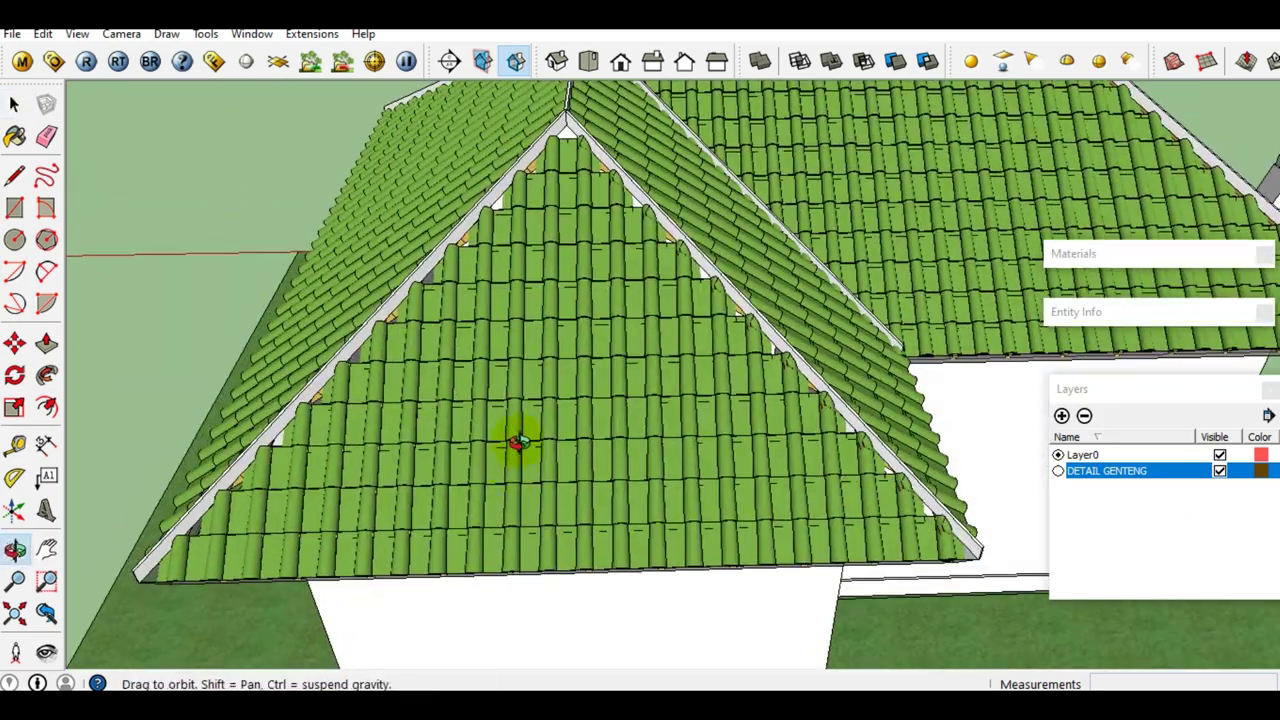
middle_click_drag(500, 528, 689, 487)
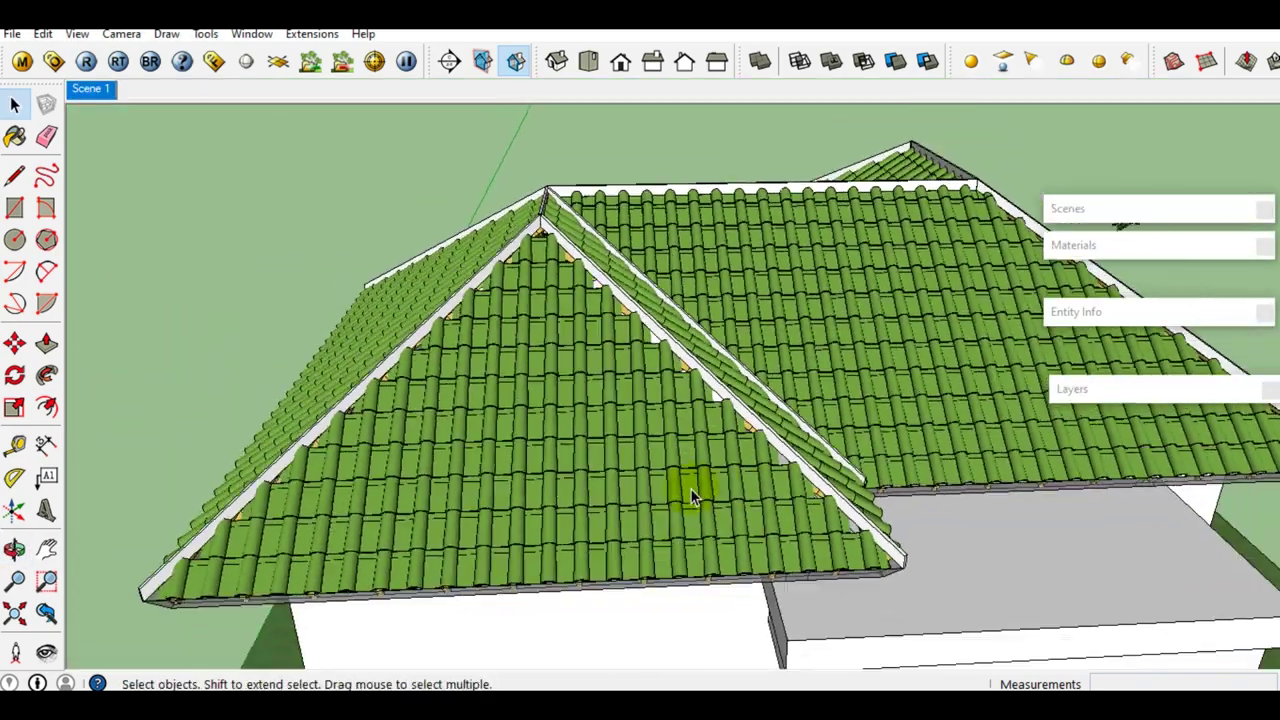
left_click(558, 511)
mouse_move(558, 511)
middle_mouse_down()
mouse_move(585, 528)
mouse_move(610, 508)
middle_mouse_up()
scroll(582, 518, "up", 1)
scroll(582, 518, "up", 1)
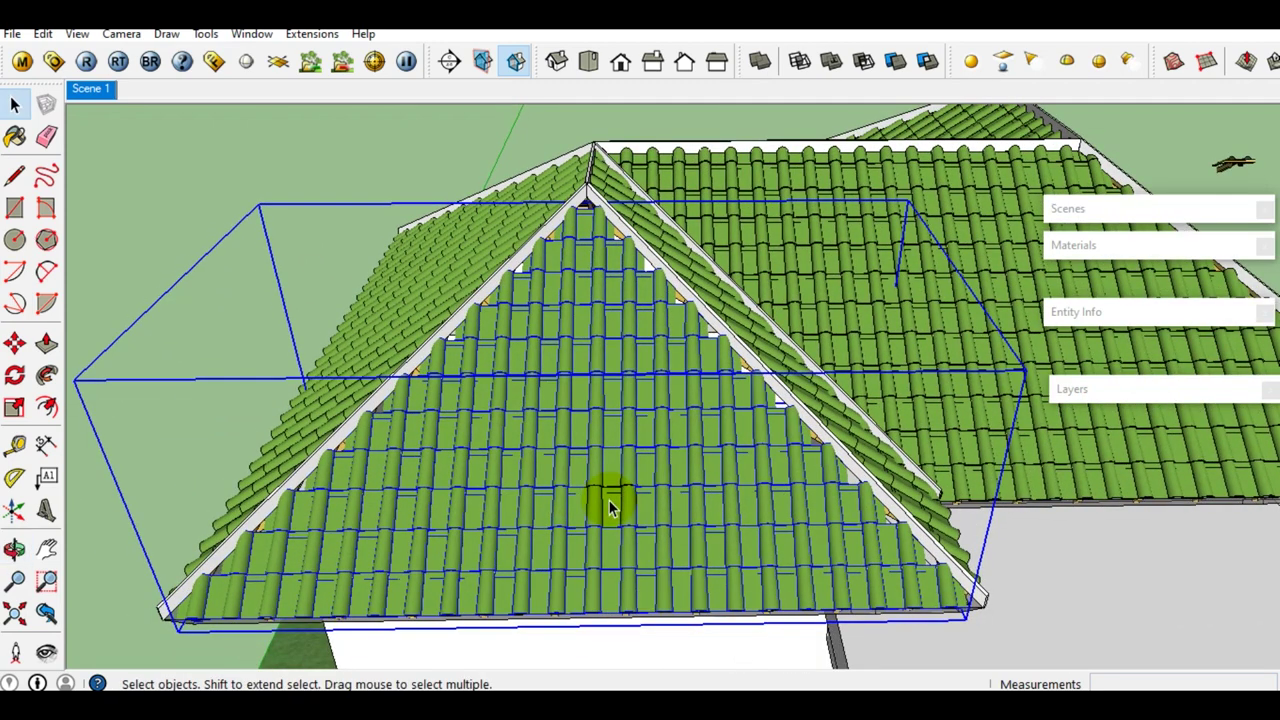
double_click(607, 467)
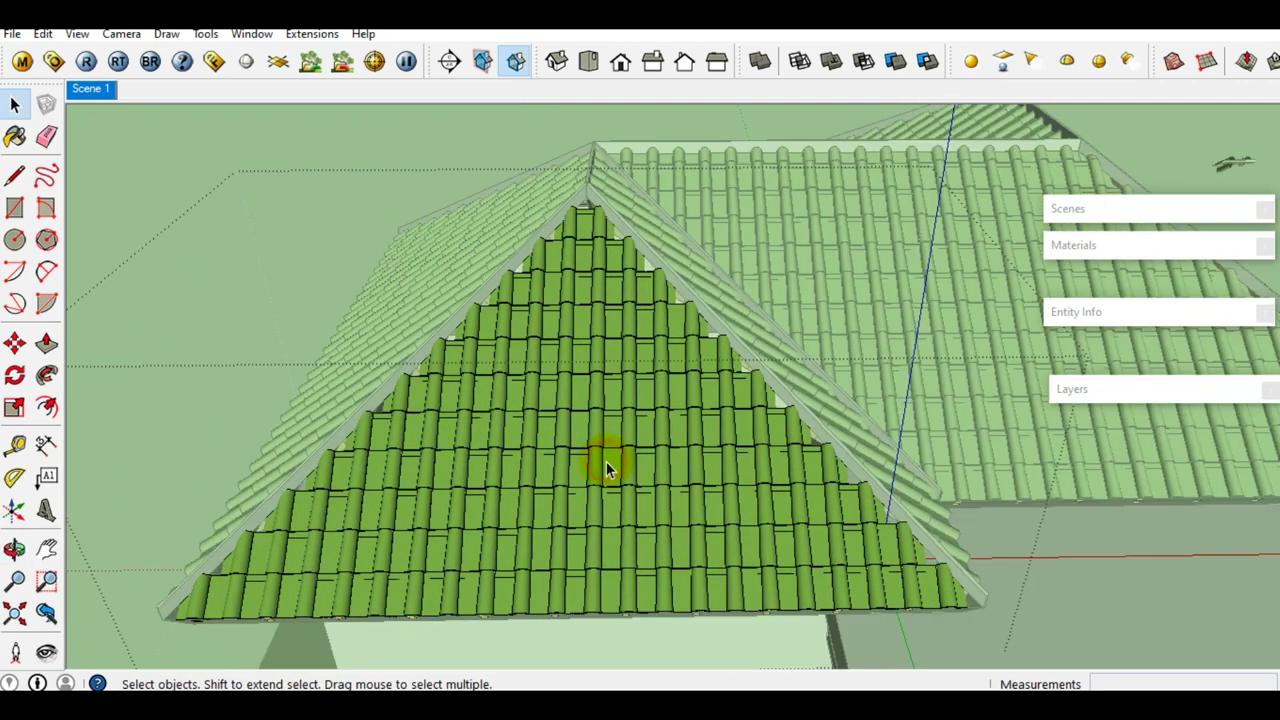
left_click(1113, 389)
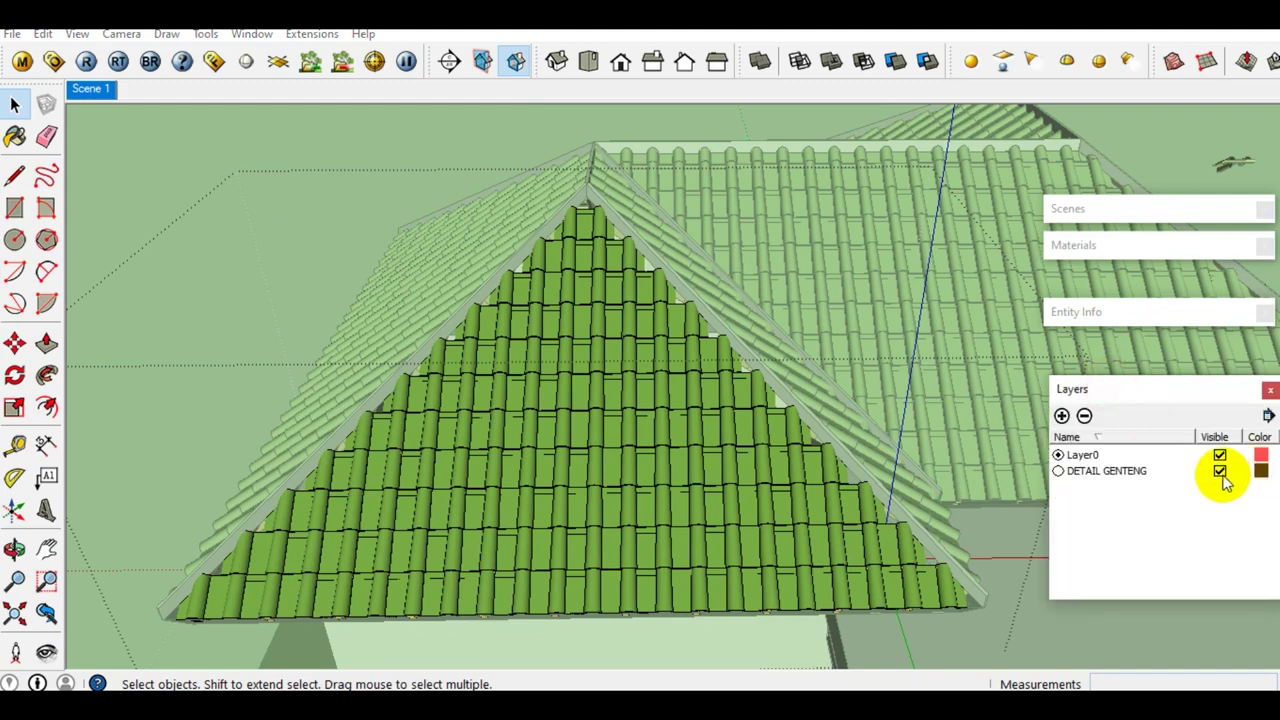
left_click(1220, 472)
scroll(810, 518, "up", 3)
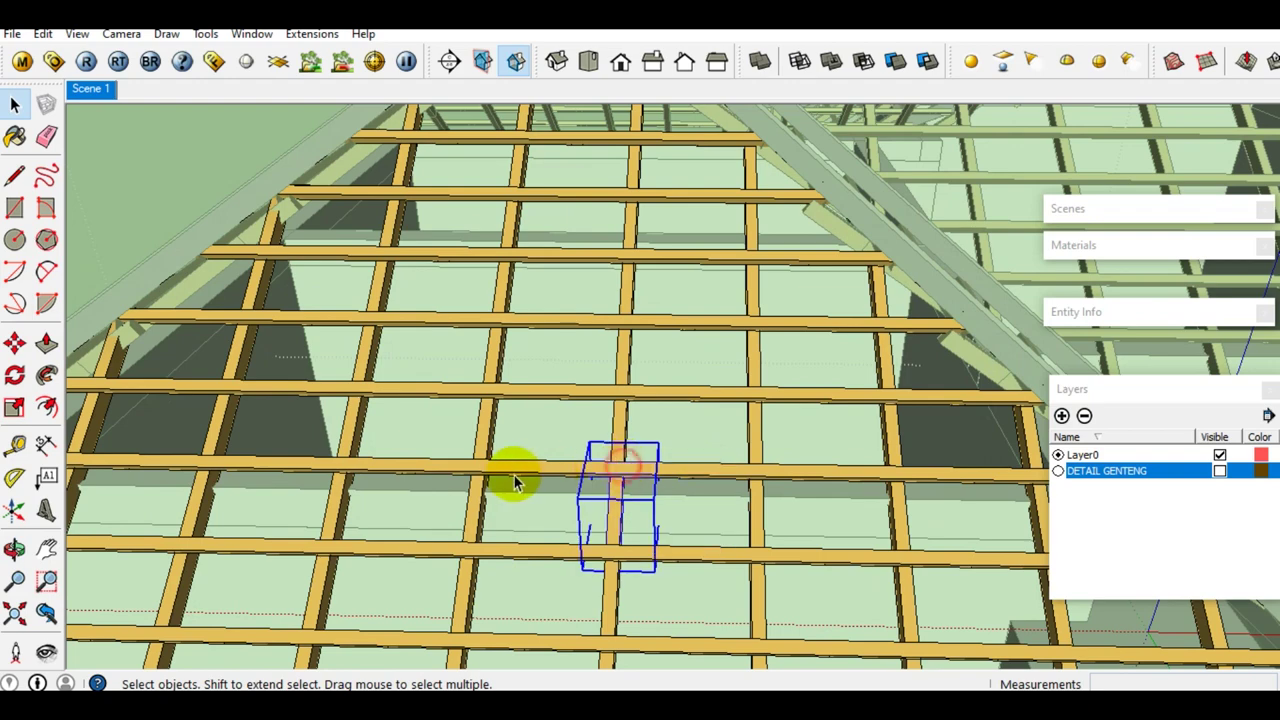
scroll(514, 480, "up", 2)
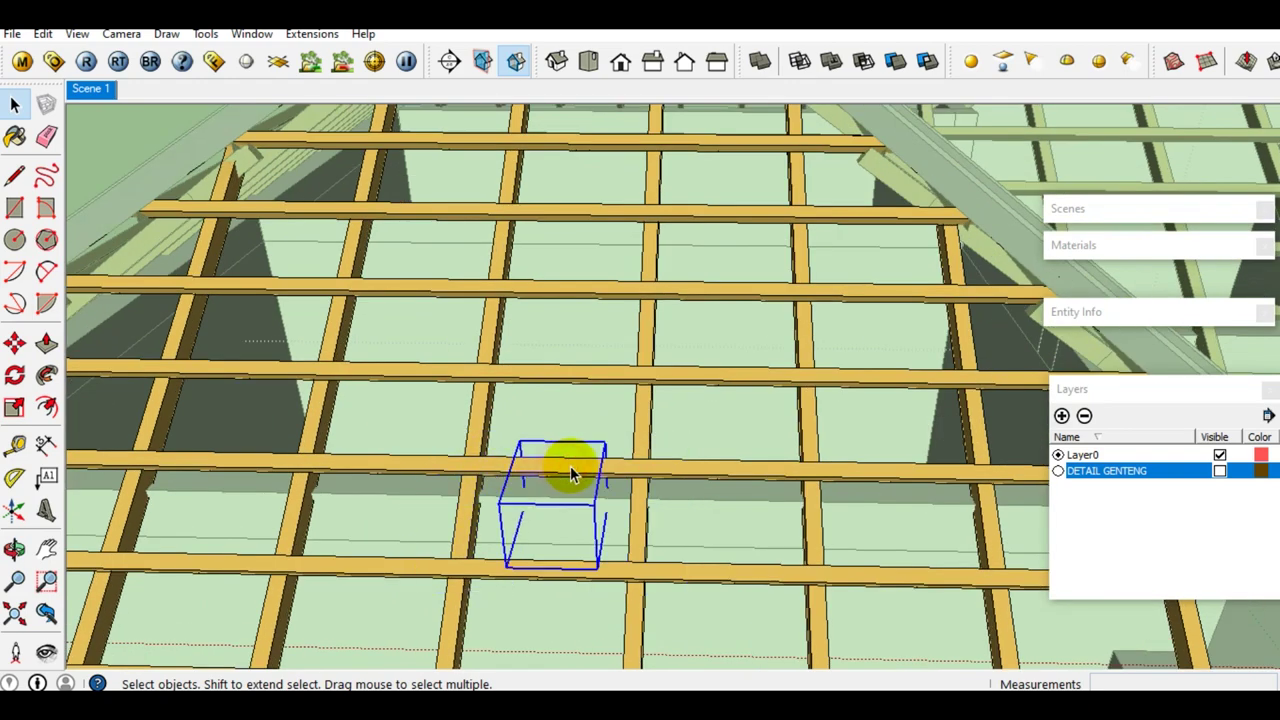
scroll(643, 475, "down", 2)
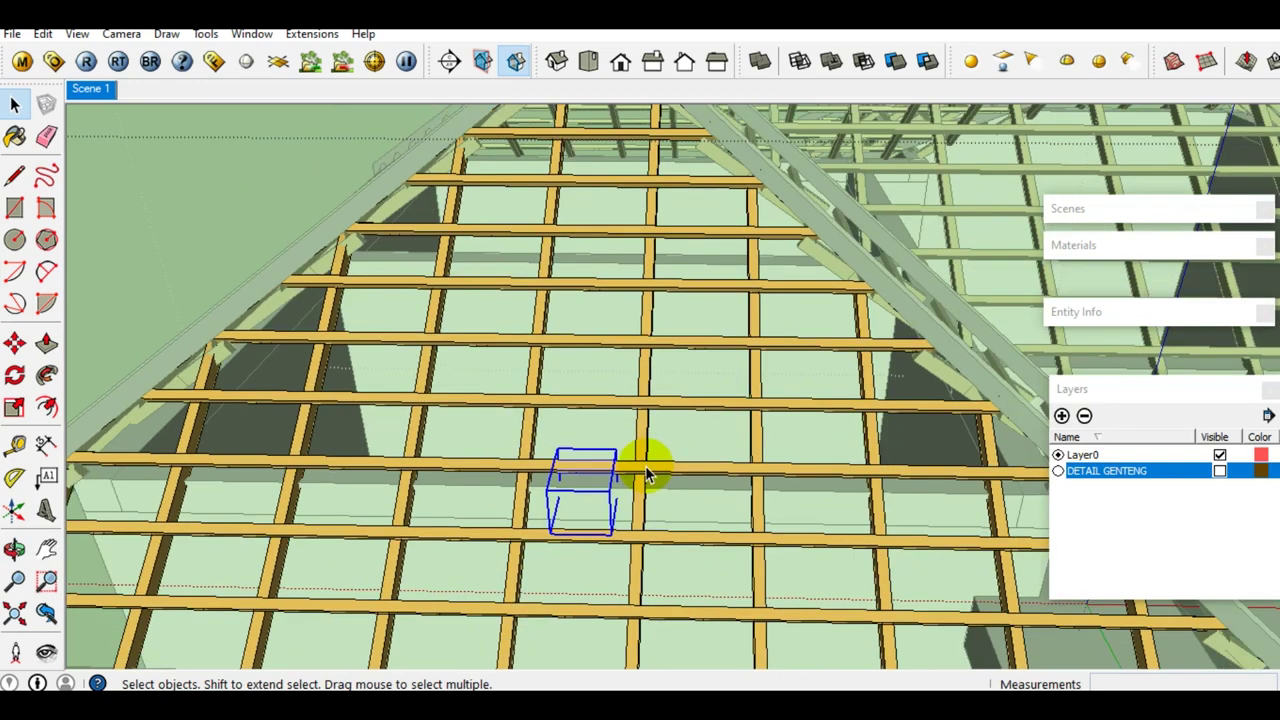
scroll(645, 475, "down", 2)
scroll(651, 466, "down", 2)
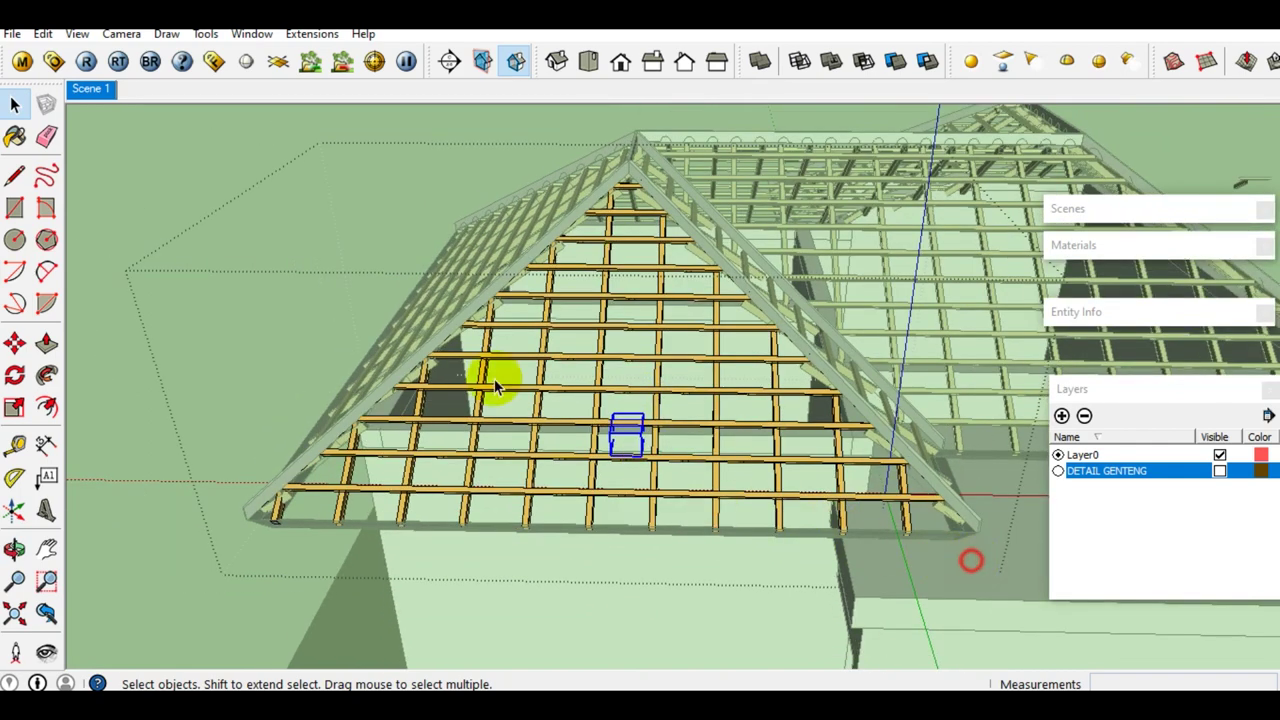
left_click(652, 425)
Explode the selected roof tile components.
scroll(615, 425, "up", 5)
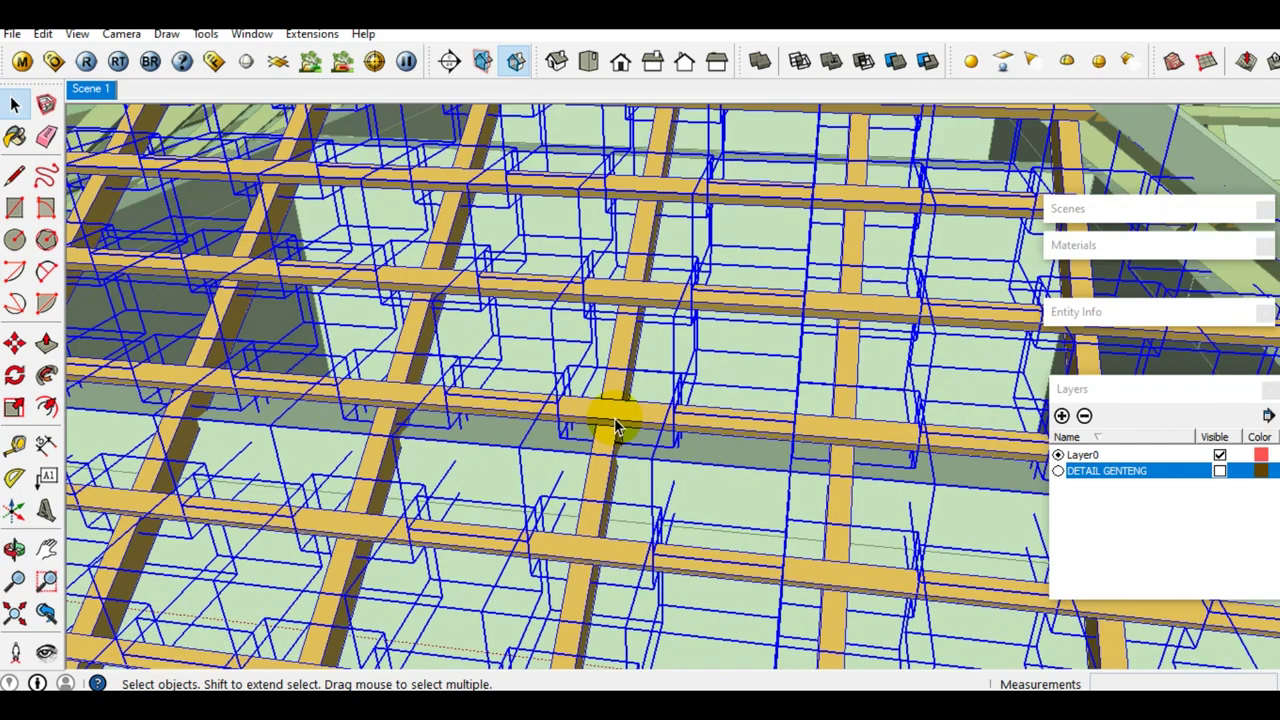
right_click(615, 411)
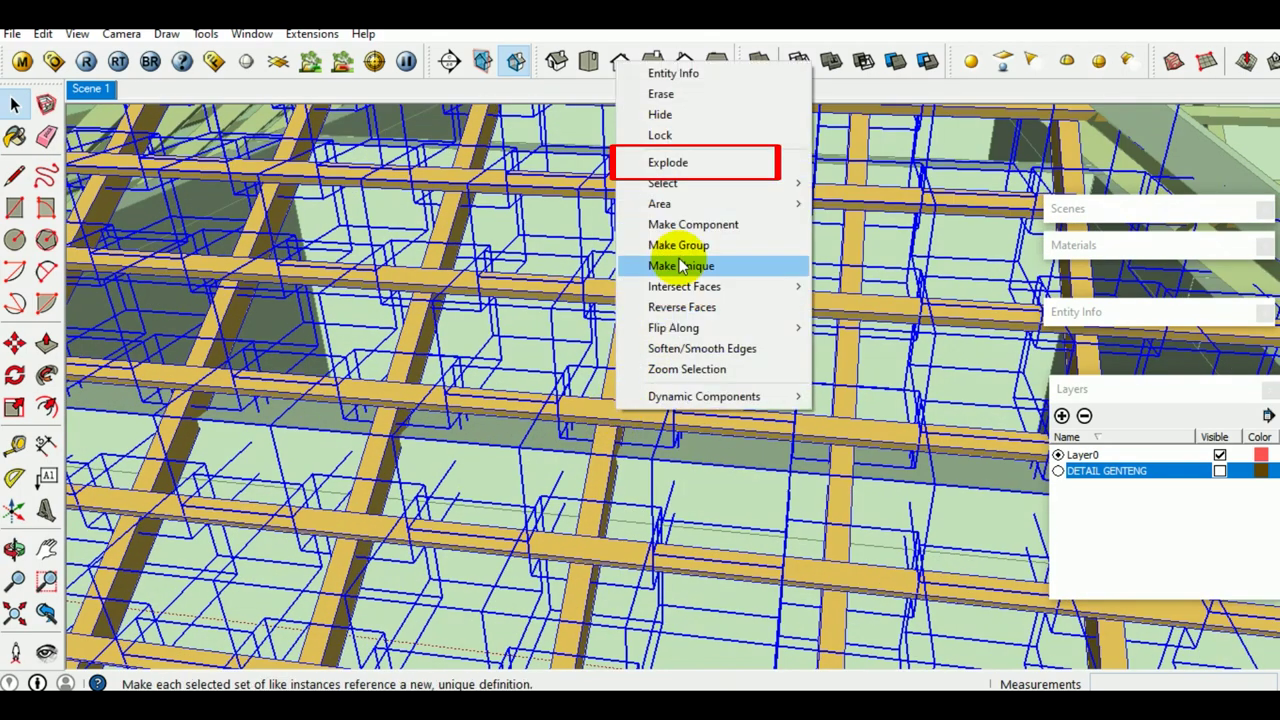
left_click(668, 163)
Select a batten and orbit around the hip roof to inspect the battens.
left_click(405, 423)
scroll(608, 334, "down", 3)
mouse_move(608, 334)
middle_mouse_down()
mouse_move(697, 314)
mouse_move(660, 312)
mouse_move(421, 416)
mouse_move(594, 400)
middle_mouse_up()
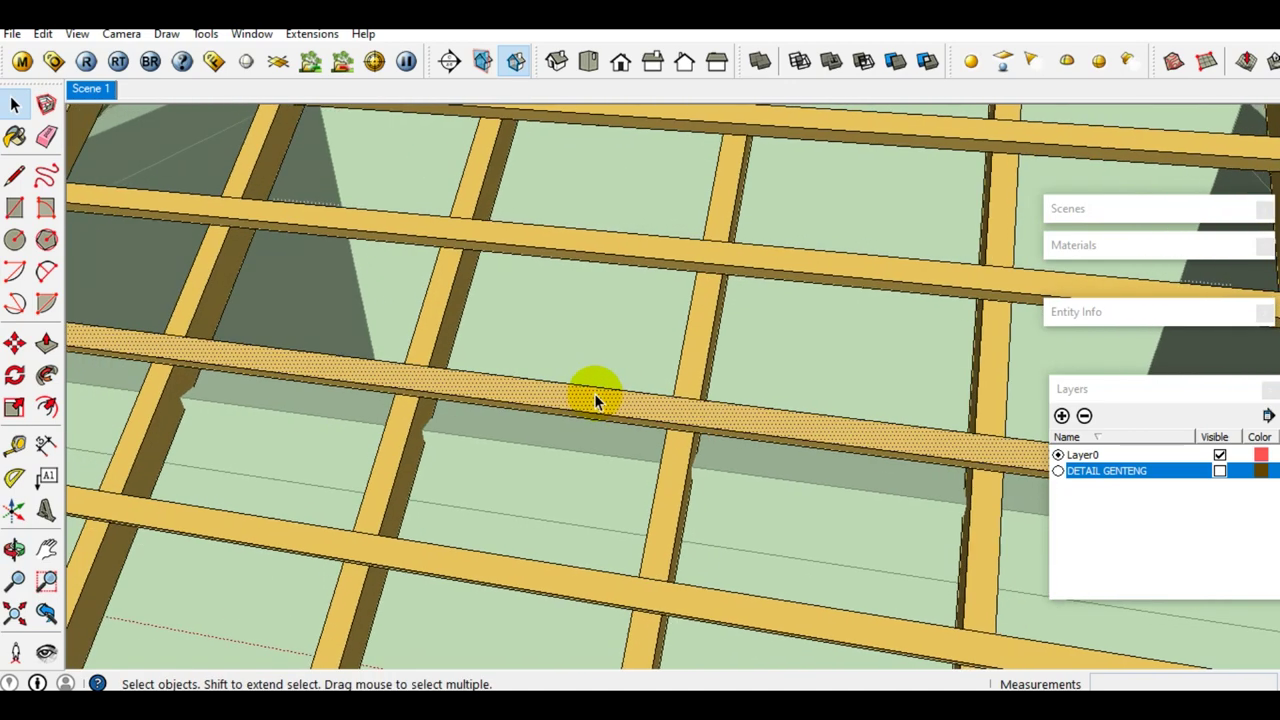
mouse_move(486, 391)
middle_mouse_down()
mouse_move(617, 380)
mouse_move(628, 392)
middle_mouse_up()
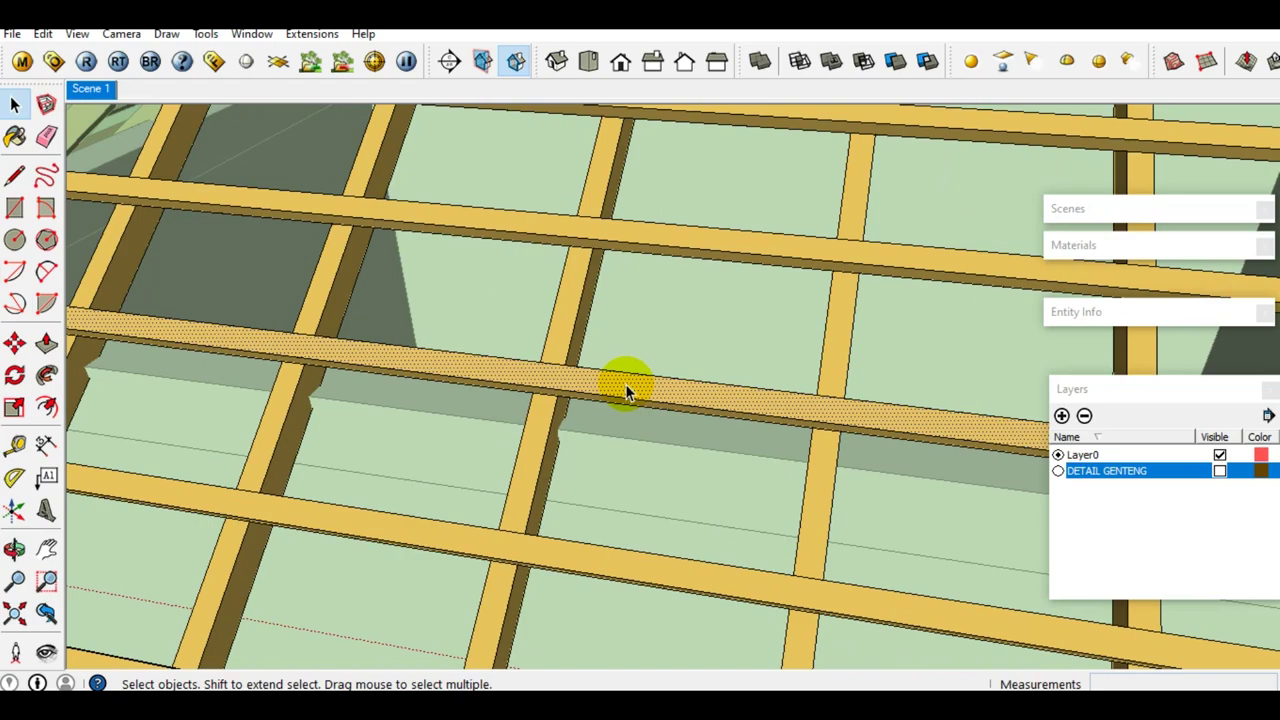
scroll(626, 392, "down", 3)
scroll(655, 386, "down", 3)
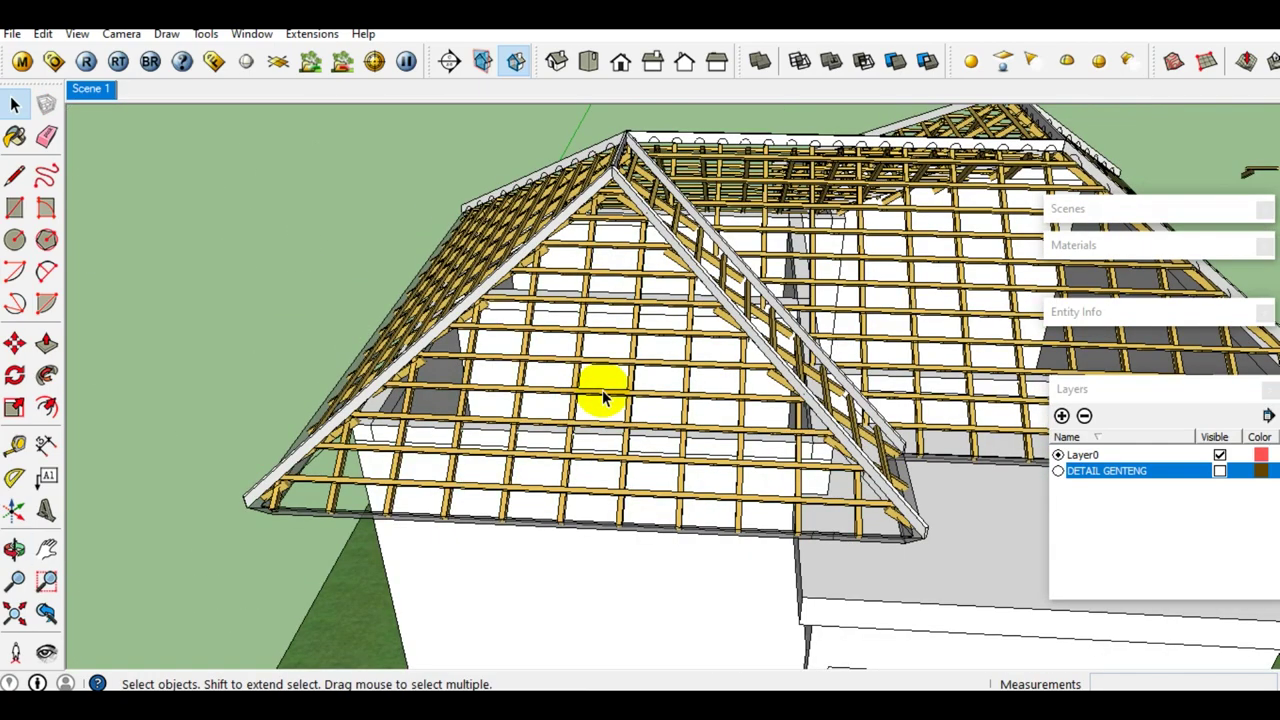
mouse_move(600, 391)
middle_mouse_down()
mouse_move(194, 560)
mouse_move(527, 466)
middle_mouse_up()
scroll(529, 460, "up", 1)
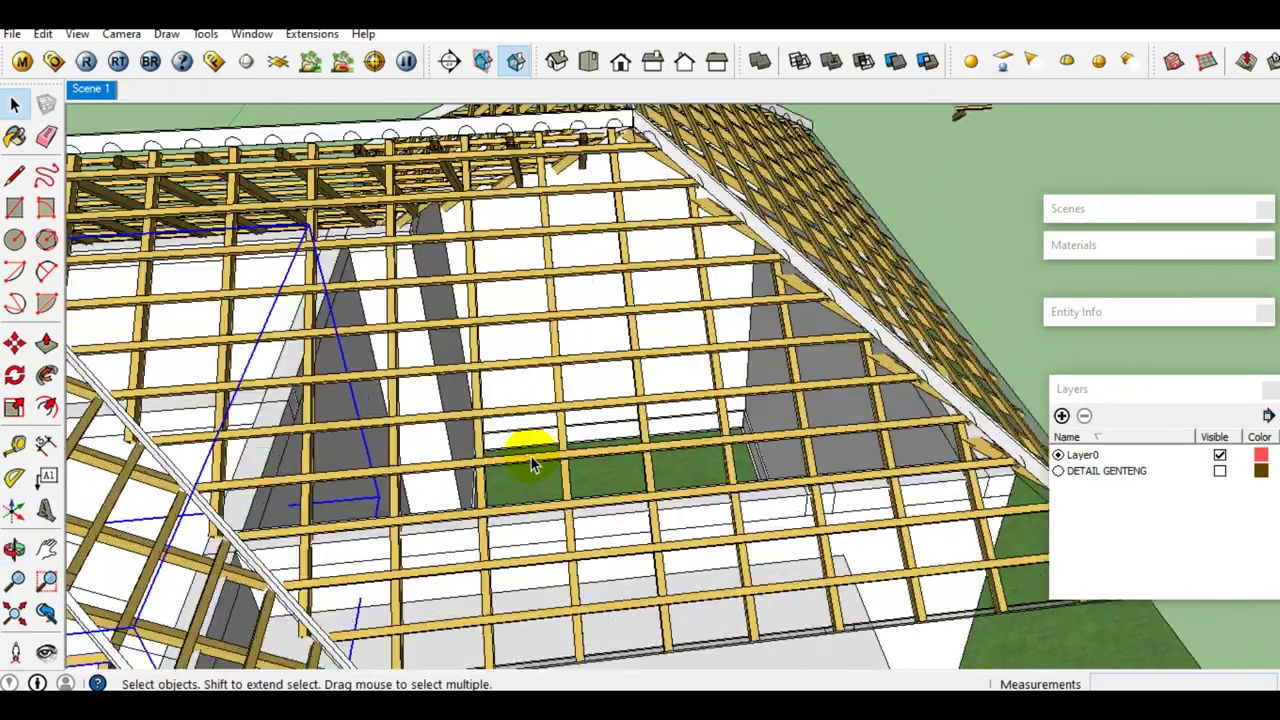
scroll(530, 460, "up", 1)
scroll(522, 470, "up", 1)
scroll(520, 472, "down", 1)
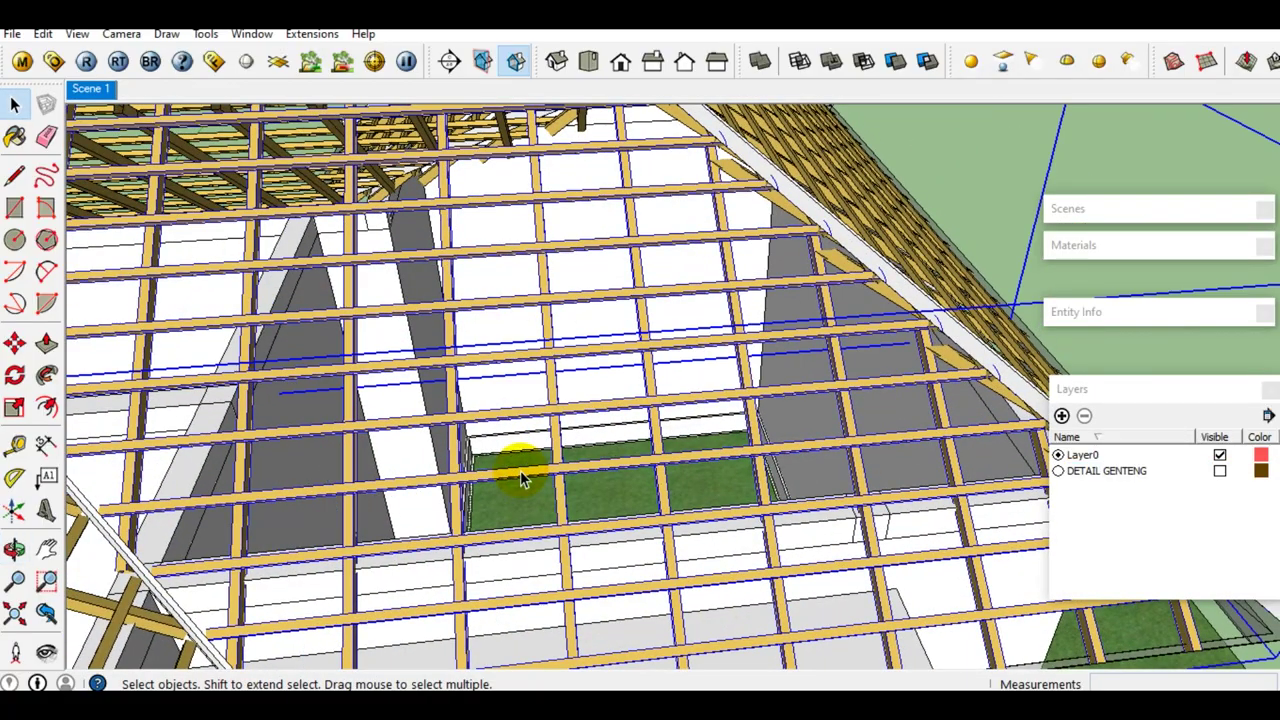
scroll(521, 488, "down", 1)
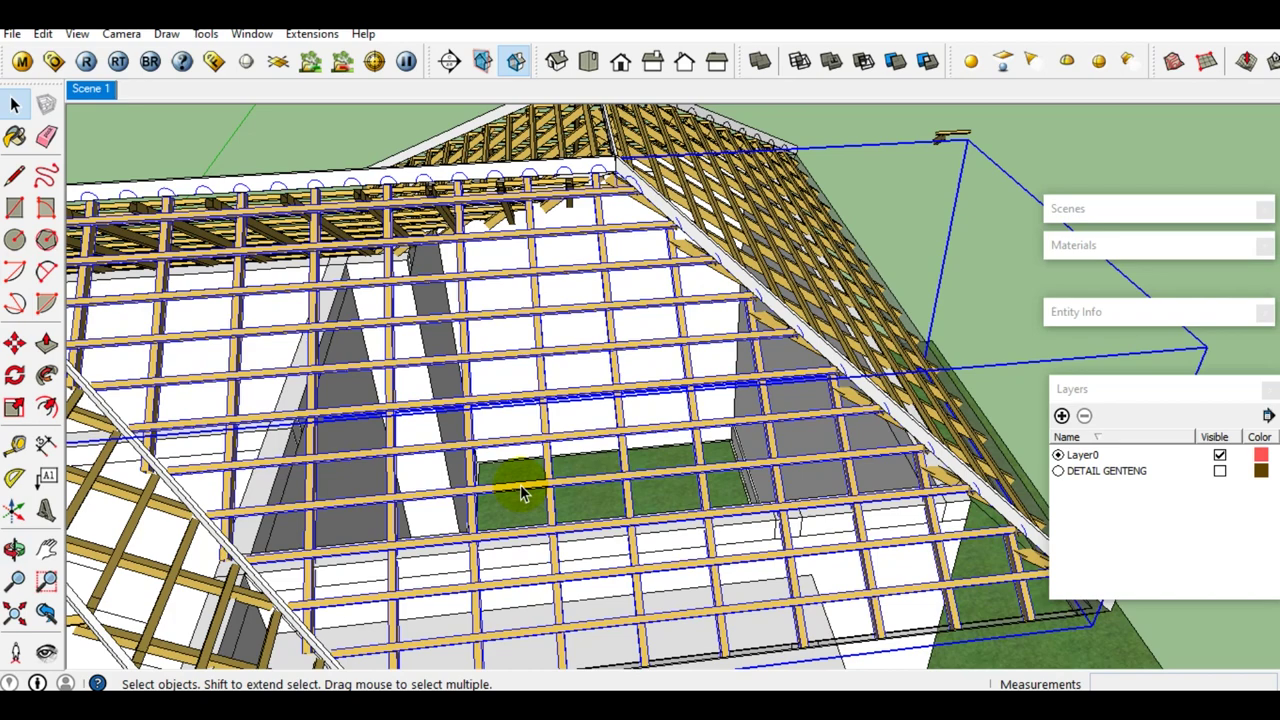
scroll(520, 486, "down", 2)
scroll(520, 486, "down", 1)
middle_click_drag(520, 486, 835, 652)
Explode the batten grid group into loose geometry.
left_click(507, 465)
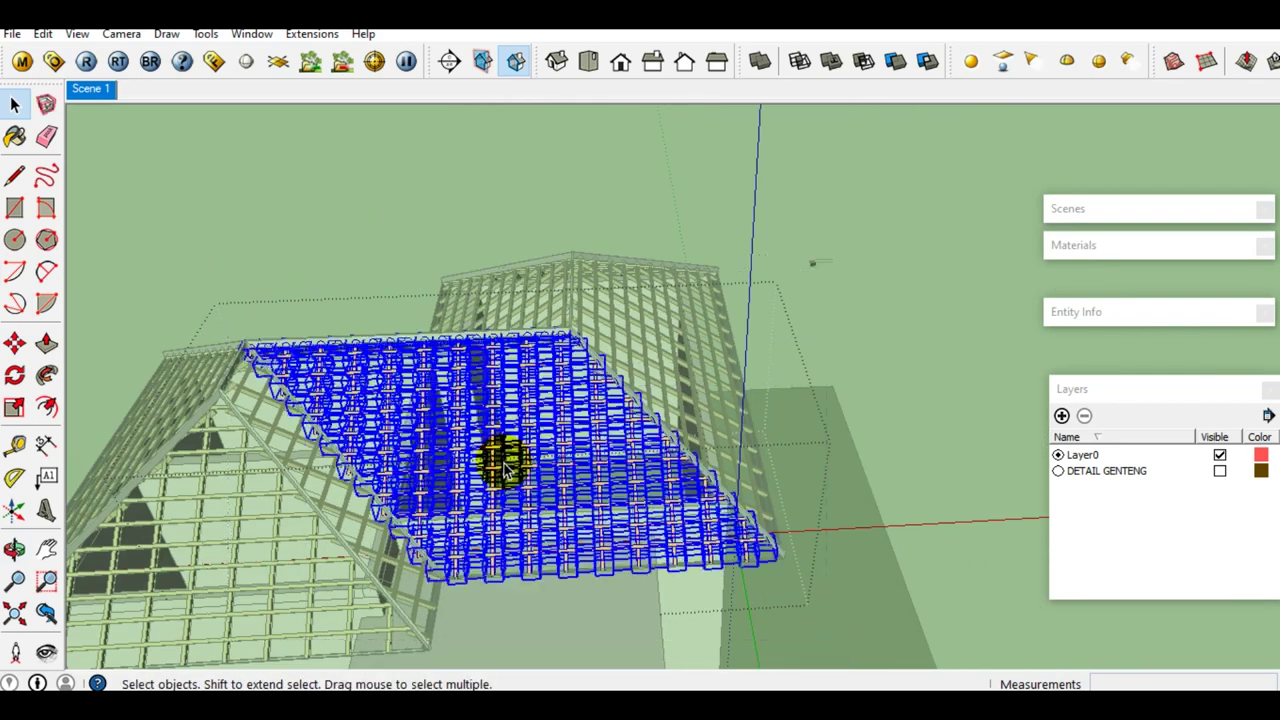
scroll(507, 465, "up", 2)
scroll(500, 466, "up", 1)
right_click(497, 466)
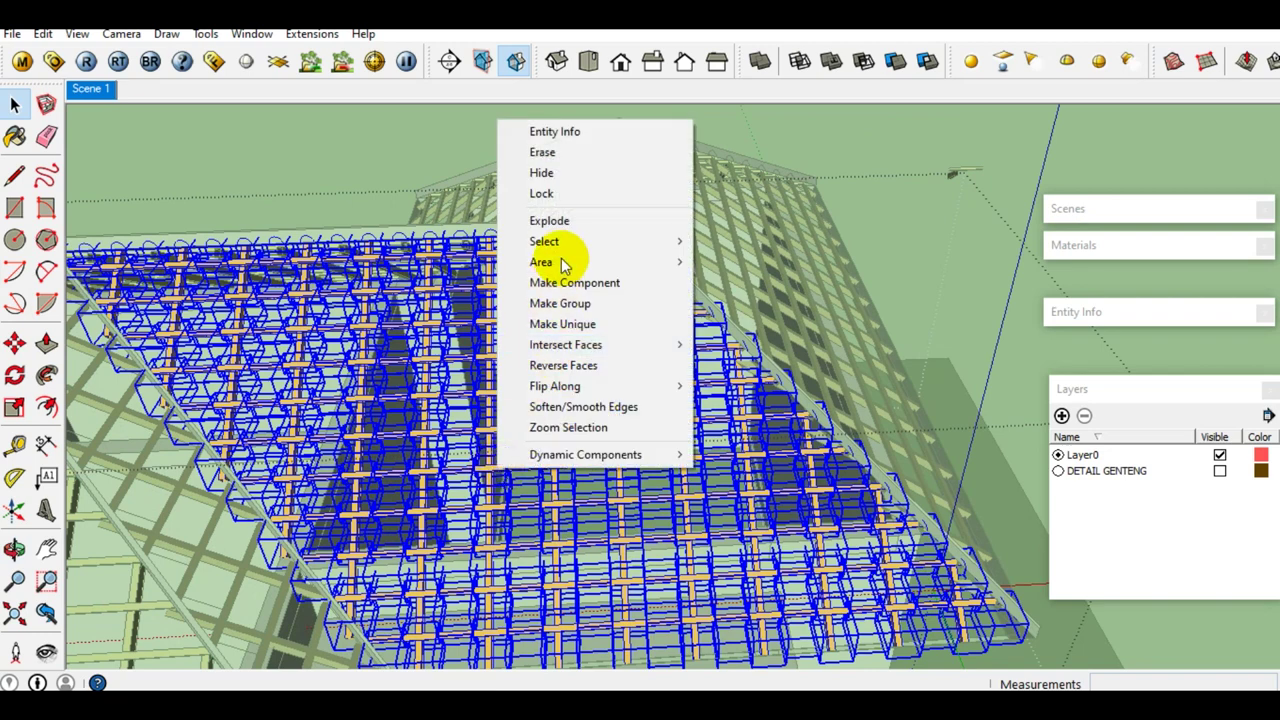
left_click(559, 221)
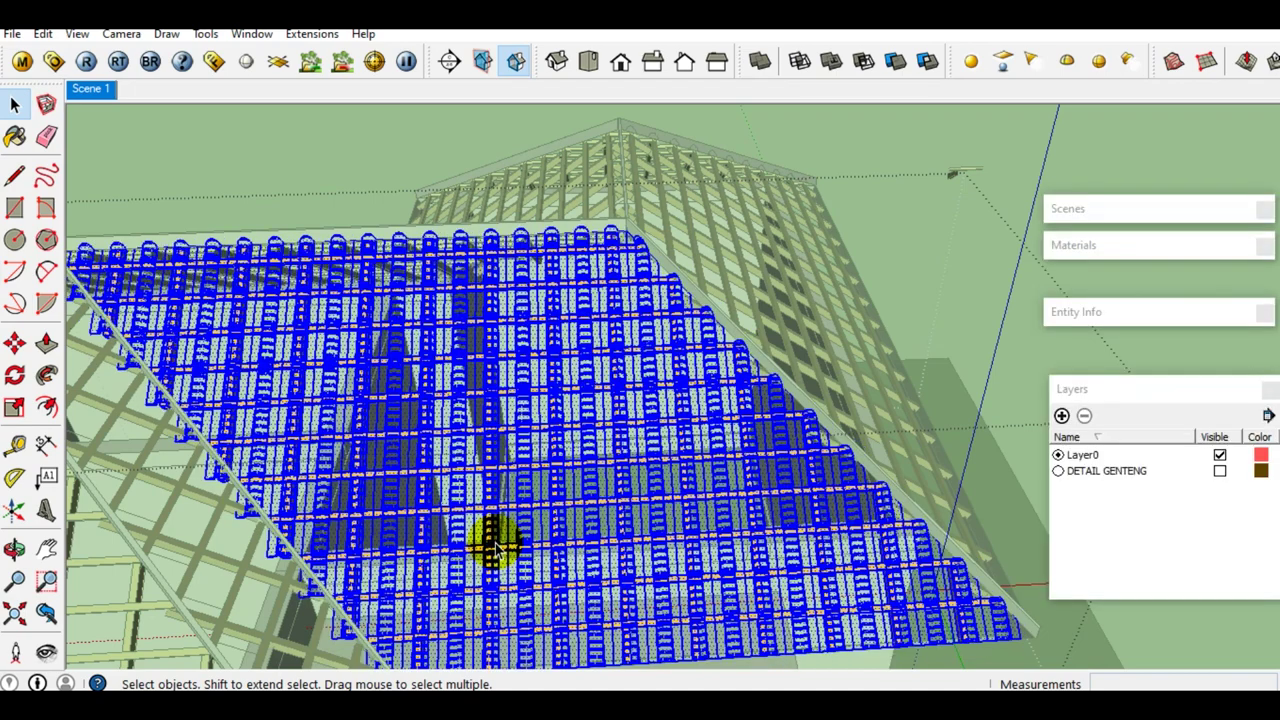
scroll(517, 535, "up", 3)
scroll(480, 528, "up", 3)
scroll(480, 528, "up", 2)
scroll(478, 527, "up", 3)
mouse_move(478, 527)
middle_mouse_down()
mouse_move(443, 451)
mouse_move(543, 429)
mouse_move(634, 466)
mouse_move(628, 503)
mouse_move(555, 520)
mouse_move(572, 497)
middle_mouse_up()
scroll(450, 450, "up", 3)
scroll(440, 450, "up", 2)
scroll(514, 449, "down", 1)
scroll(625, 505, "down", 2)
scroll(634, 498, "down", 2)
scroll(645, 500, "down", 2)
scroll(555, 515, "down", 1)
scroll(550, 515, "down", 2)
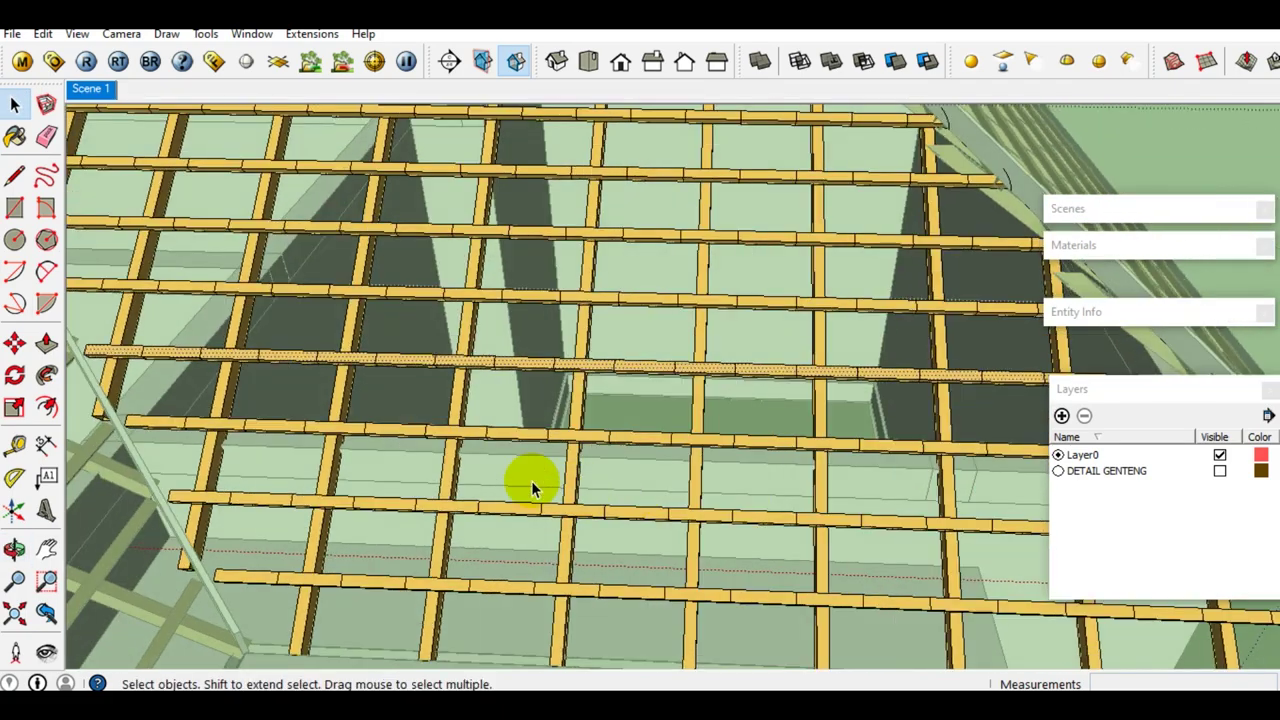
Undo the last three actions, then briefly show and re-hide the DETAIL GENTENG layer.
key("ctrl+z")
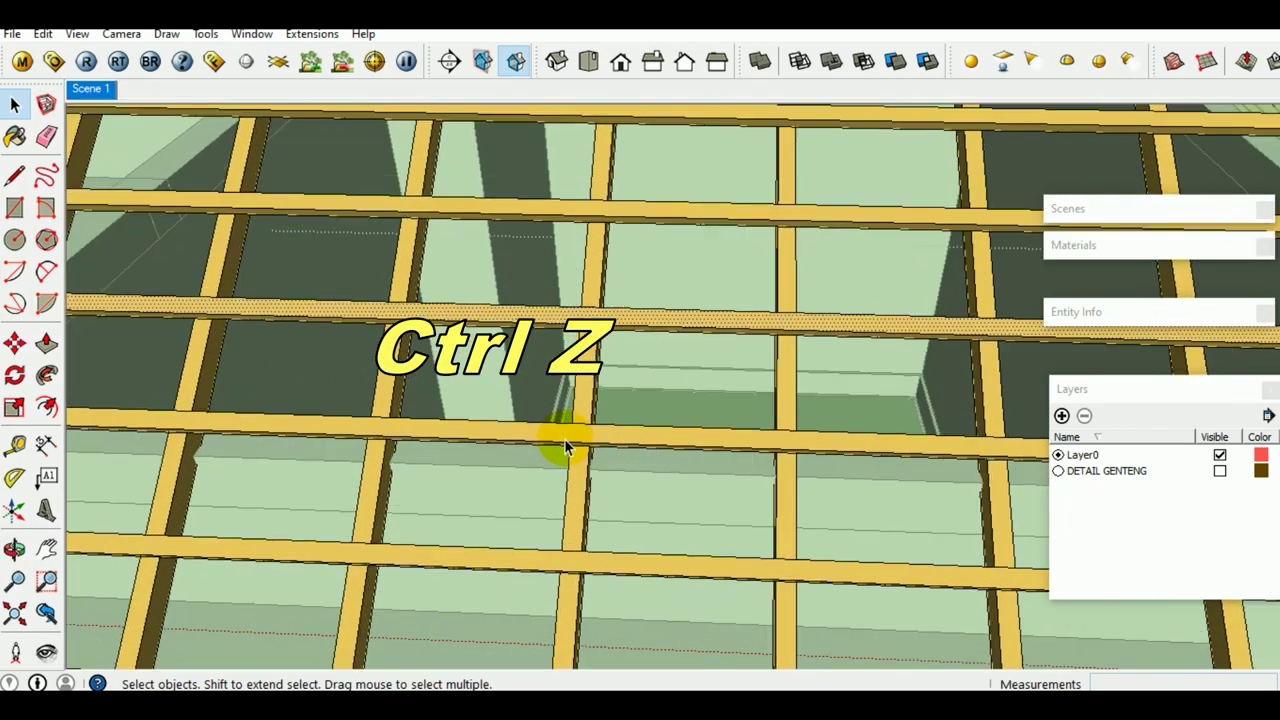
key("ctrl+z")
key("ctrl+z")
key("ctrl+z")
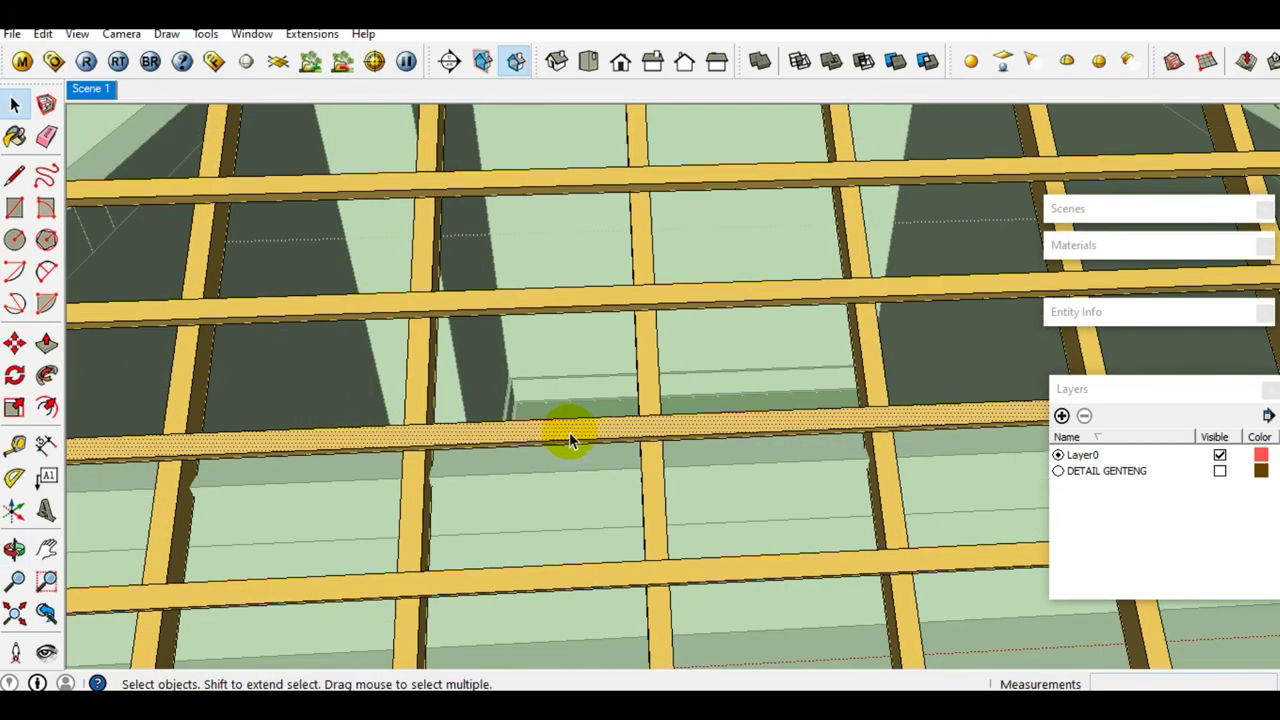
key("ctrl+z")
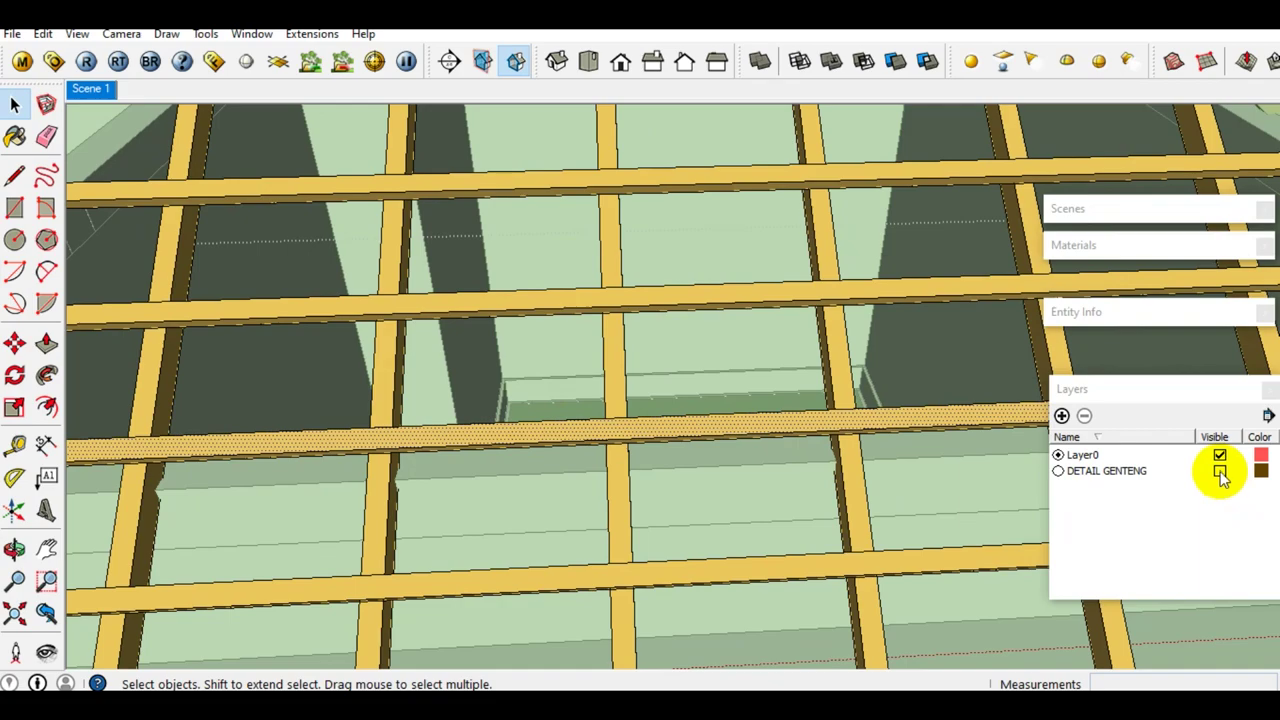
left_click(1219, 471)
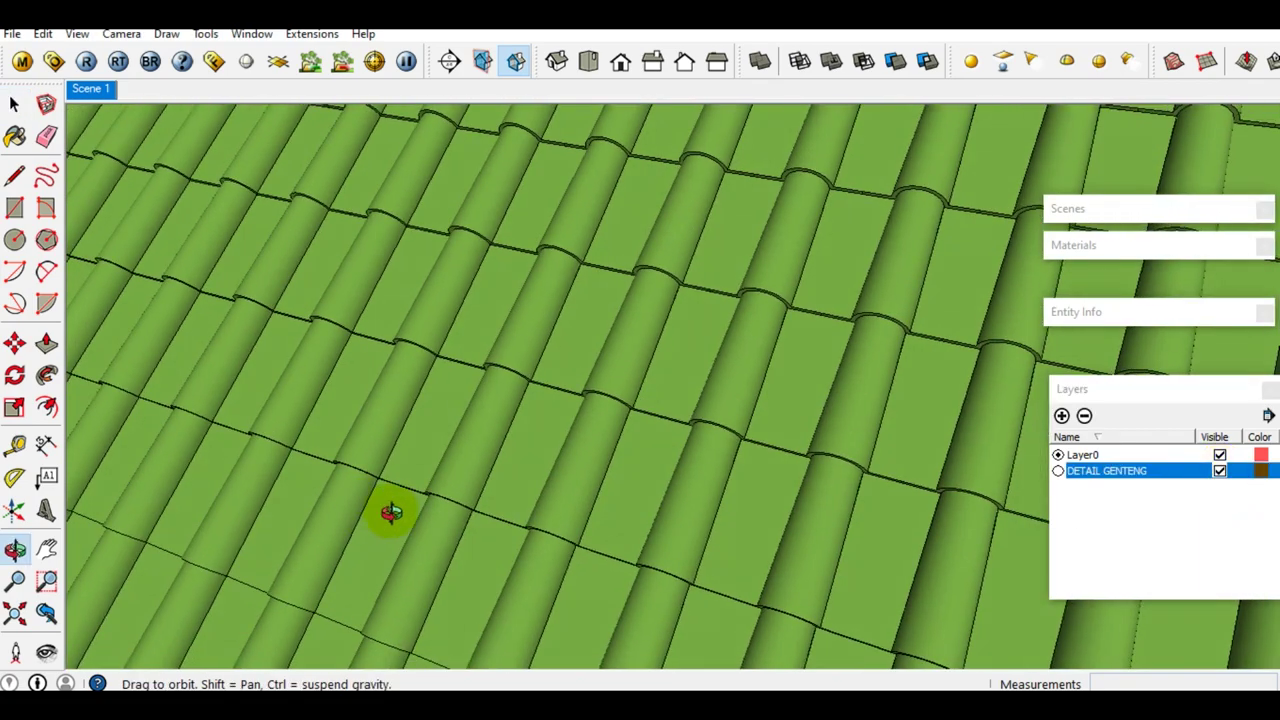
middle_click_drag(533, 523, 863, 491)
left_click(1220, 472)
Select the left and right roof sections together.
mouse_move(534, 523)
middle_mouse_down()
mouse_move(423, 520)
mouse_move(447, 515)
mouse_move(400, 566)
mouse_move(394, 509)
mouse_move(423, 586)
mouse_move(423, 534)
mouse_move(400, 491)
mouse_move(487, 462)
middle_mouse_up()
scroll(444, 557, "up", 3)
scroll(400, 491, "up", 3)
left_click(444, 478, "ctrl")
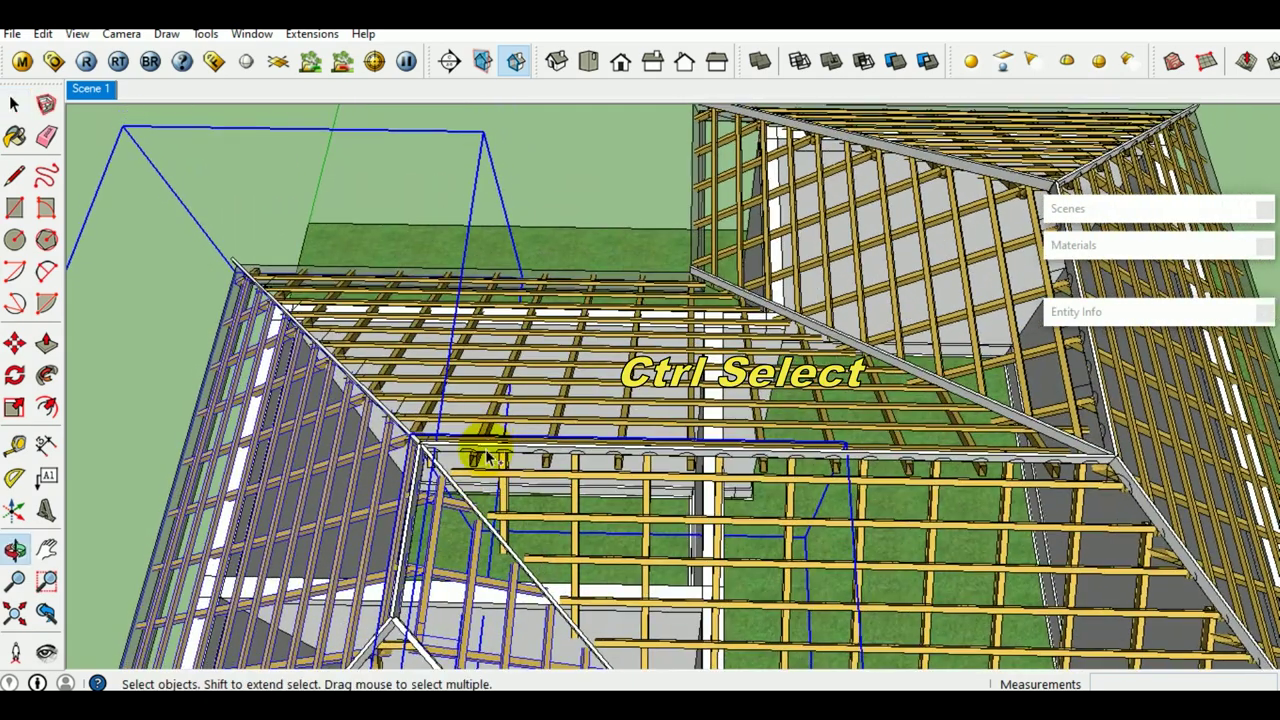
mouse_move(489, 410)
middle_mouse_down()
mouse_move(480, 443)
mouse_move(648, 435)
mouse_move(491, 449)
mouse_move(740, 475)
mouse_move(677, 437)
mouse_move(658, 490)
mouse_move(671, 420)
mouse_move(487, 495)
middle_mouse_up()
left_click(735, 473, "ctrl")
Hide the selected left and right roof sections, leaving one hip roof wing.
right_click(485, 489)
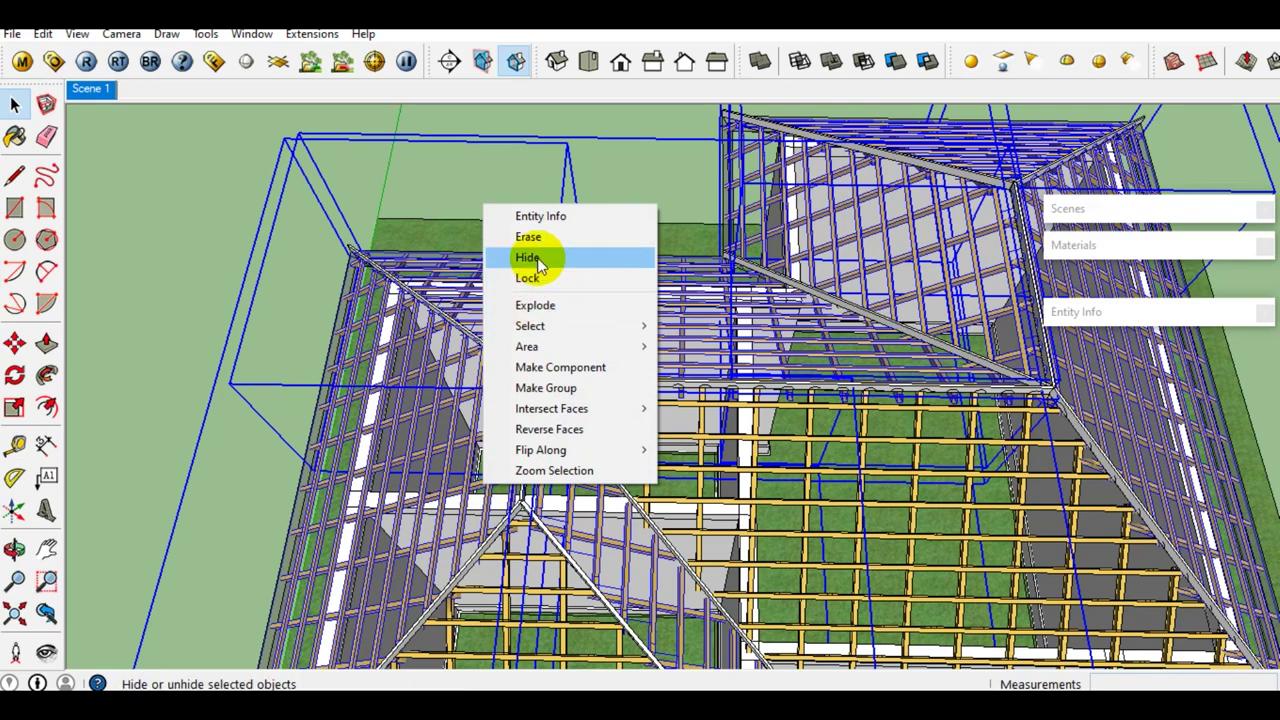
left_click(537, 258)
mouse_move(531, 266)
middle_mouse_down()
mouse_move(643, 366)
mouse_move(670, 265)
middle_mouse_up()
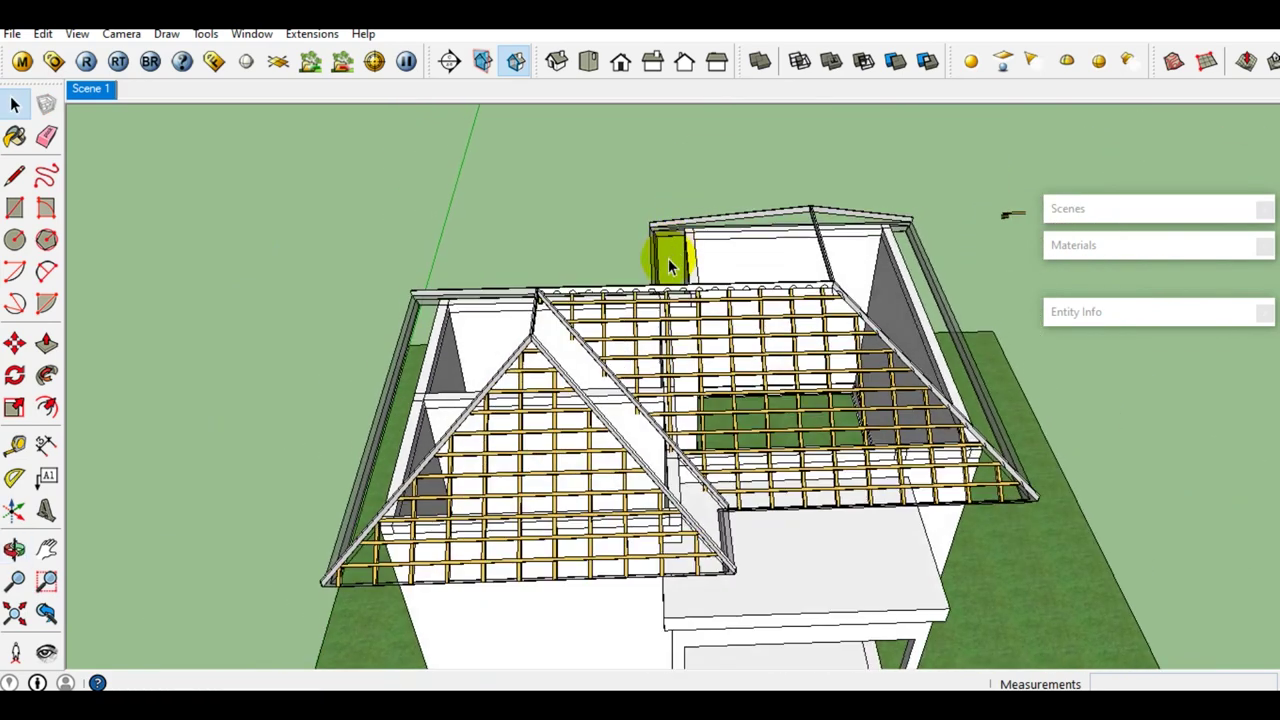
scroll(671, 357, "up", 2)
scroll(410, 462, "up", 2)
mouse_move(503, 468)
middle_mouse_down()
mouse_move(603, 409)
mouse_move(653, 170)
middle_mouse_up()
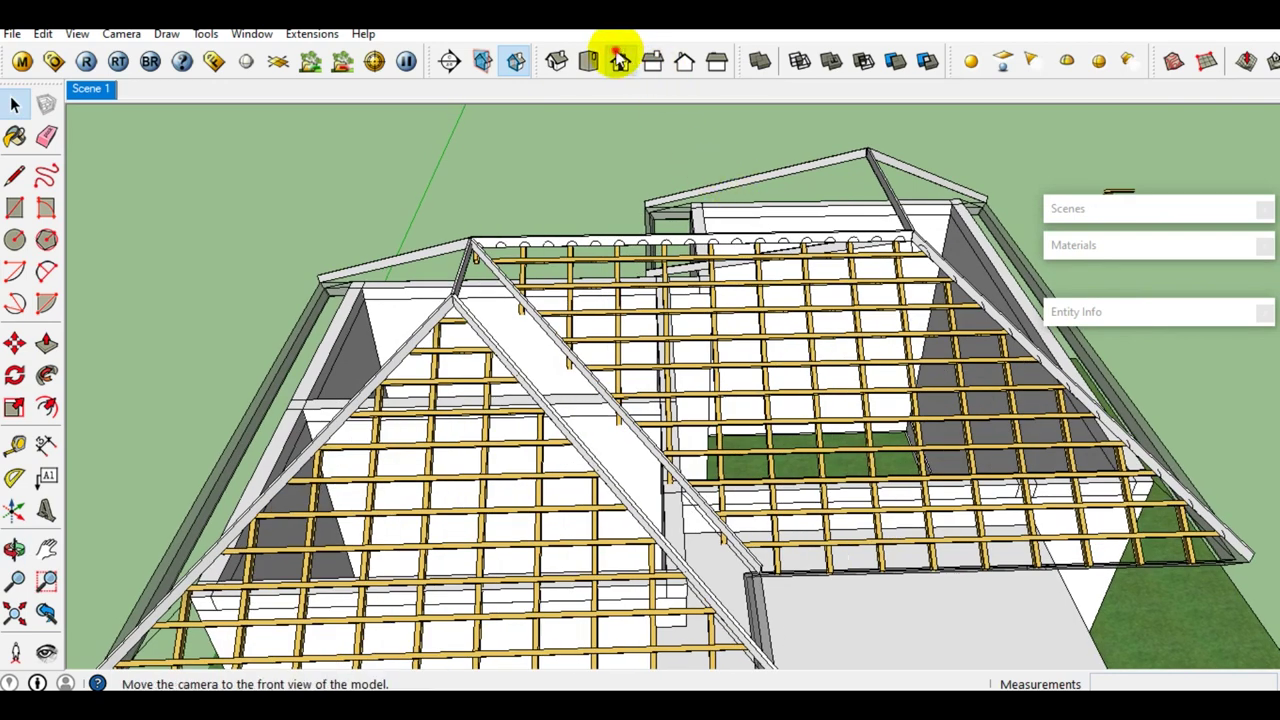
Switch to the Front view with parallel projection and zoom onto the roof.
left_click(620, 60)
scroll(686, 271, "down", 2)
left_click(137, 34)
left_click(130, 122)
scroll(623, 234, "up", 2)
scroll(613, 183, "up", 2)
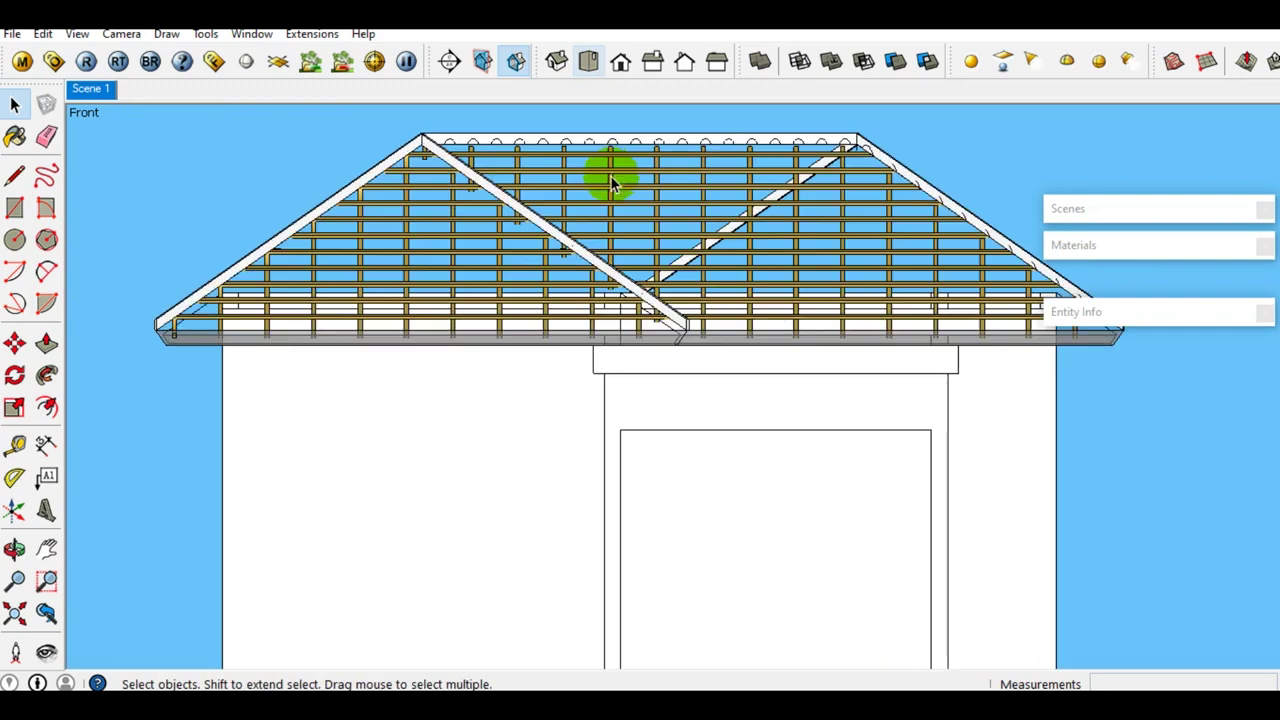
scroll(675, 236, "up", 1)
scroll(490, 340, "down", 2)
scroll(405, 336, "up", 3)
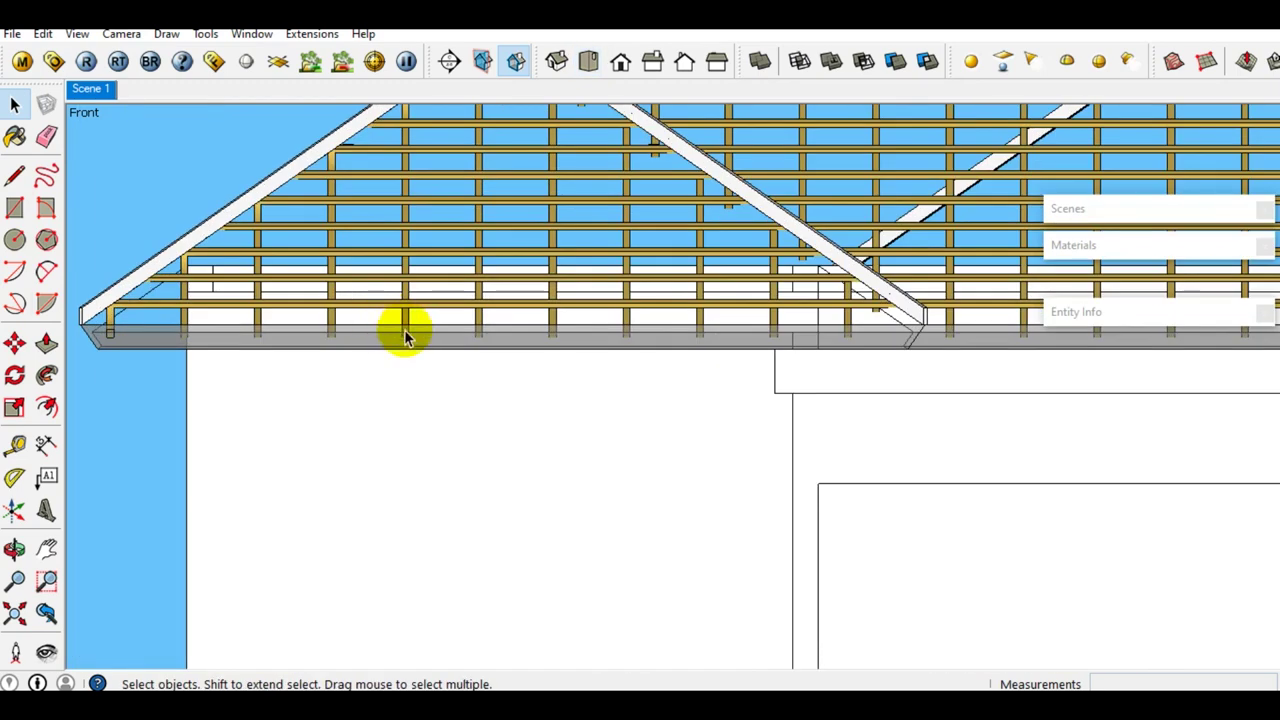
scroll(420, 338, "up", 3)
Paint the eave fascia light grey Color_001, then pan the roof into frame.
left_click(459, 350)
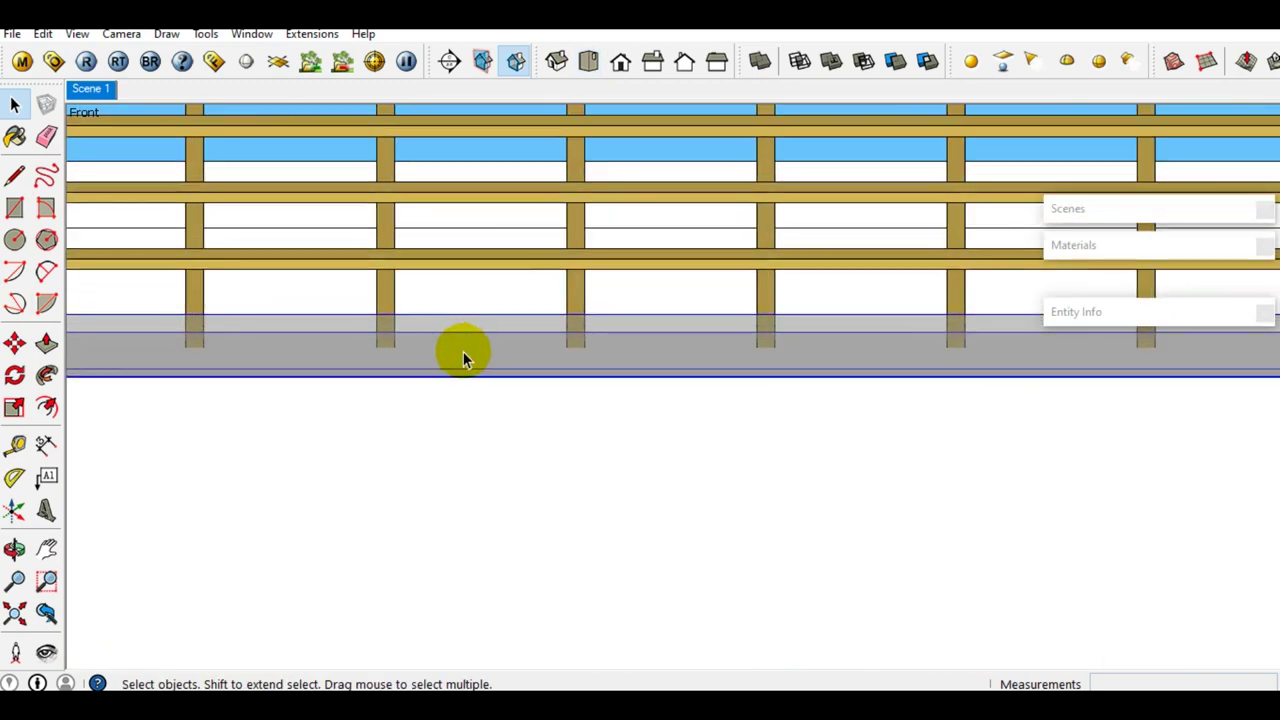
double_click(463, 351)
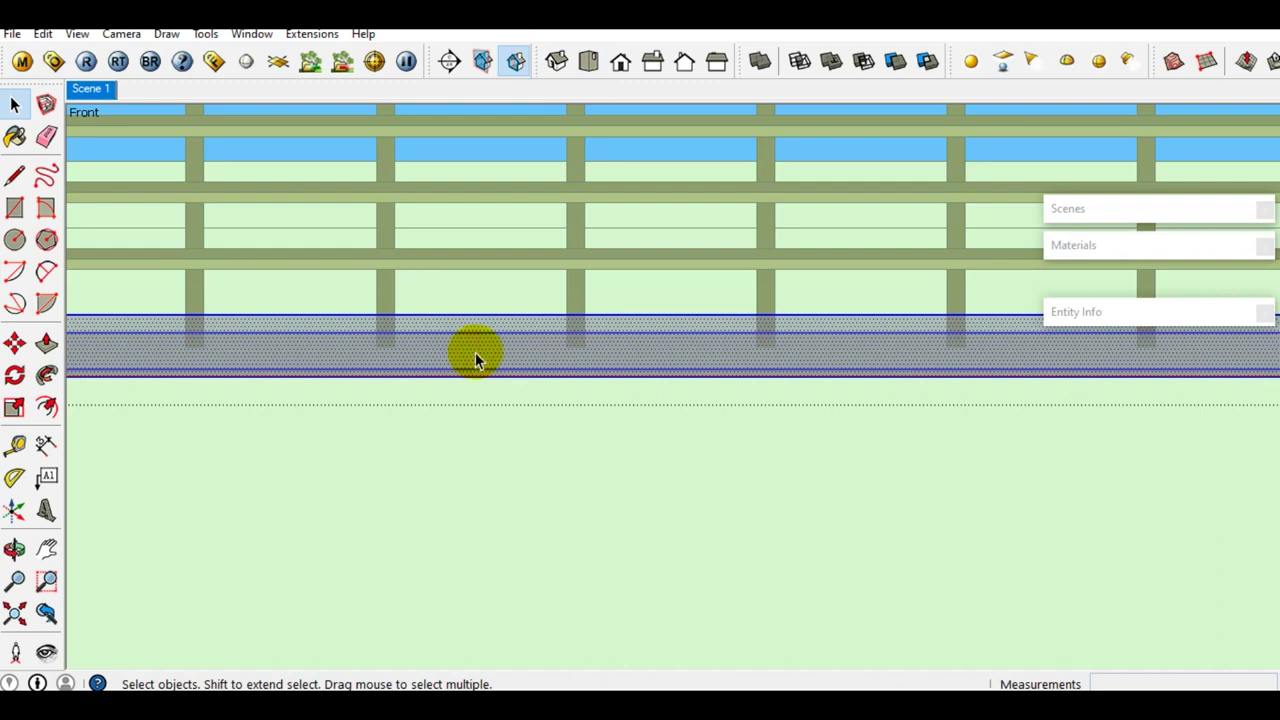
left_click(1145, 337)
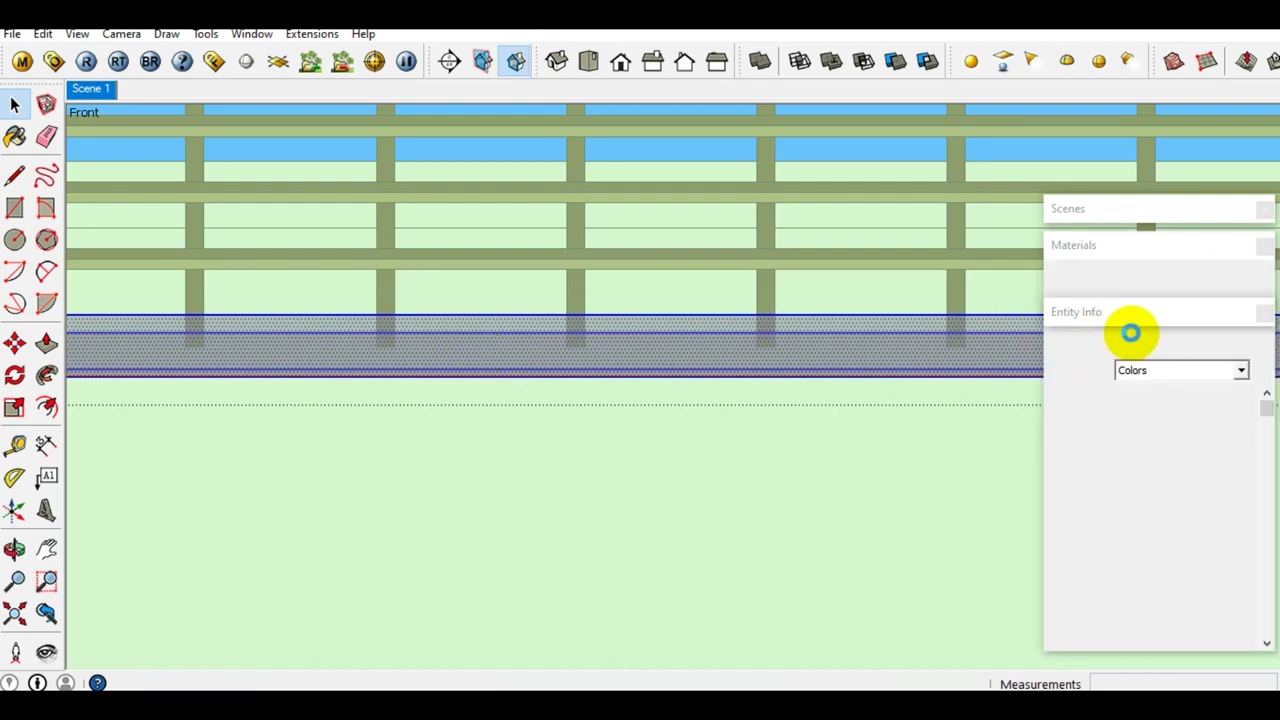
left_click(1118, 410)
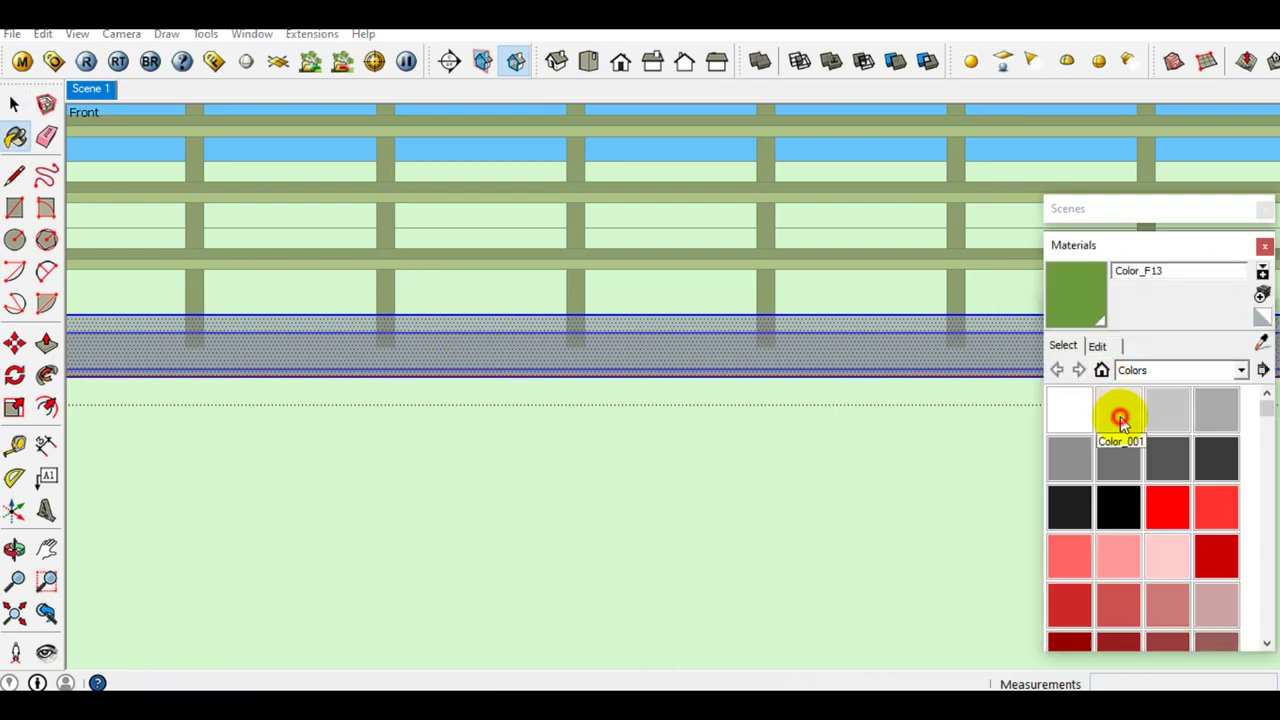
left_click(703, 358)
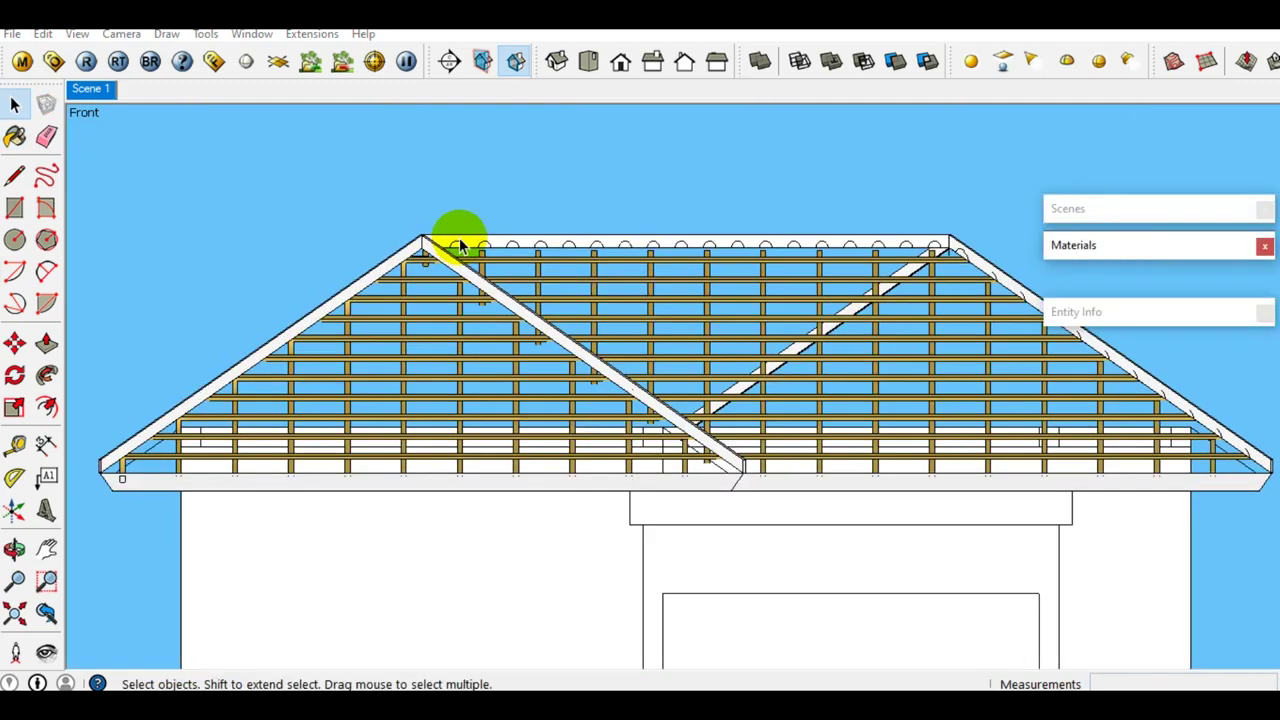
left_click(42, 551)
left_click_drag(522, 481, 516, 527)
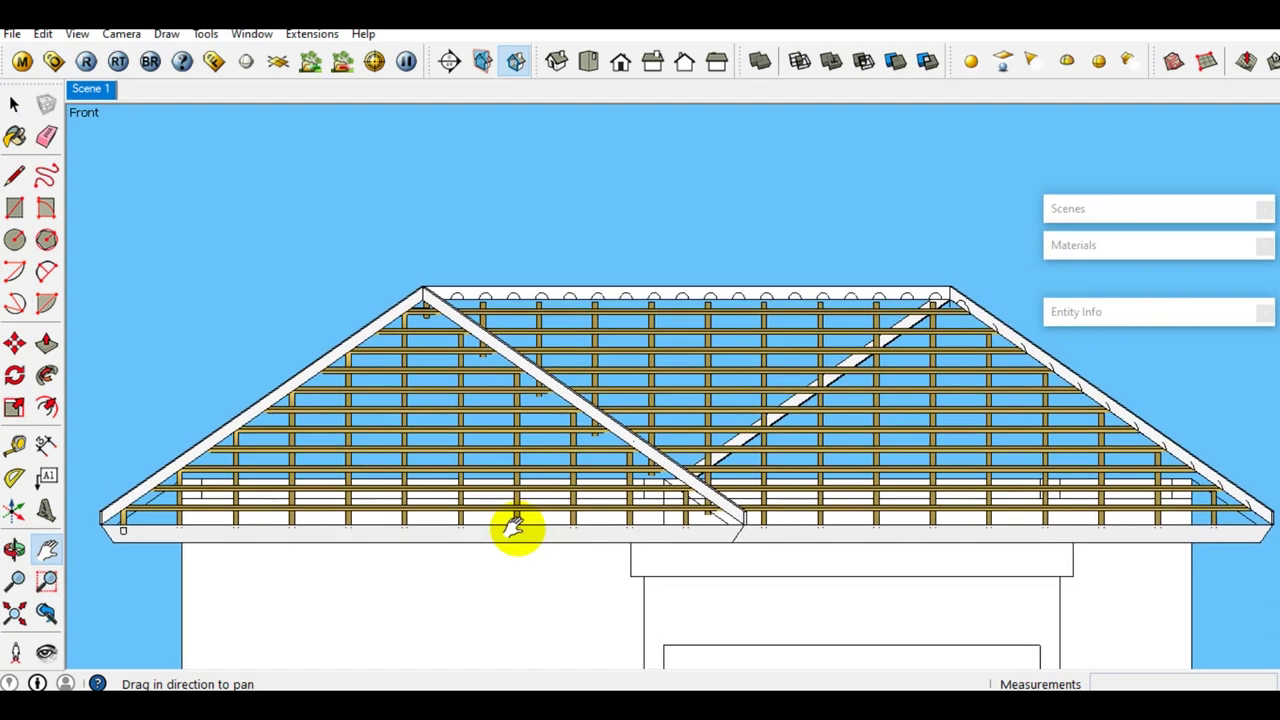
scroll(516, 527, "down", 2)
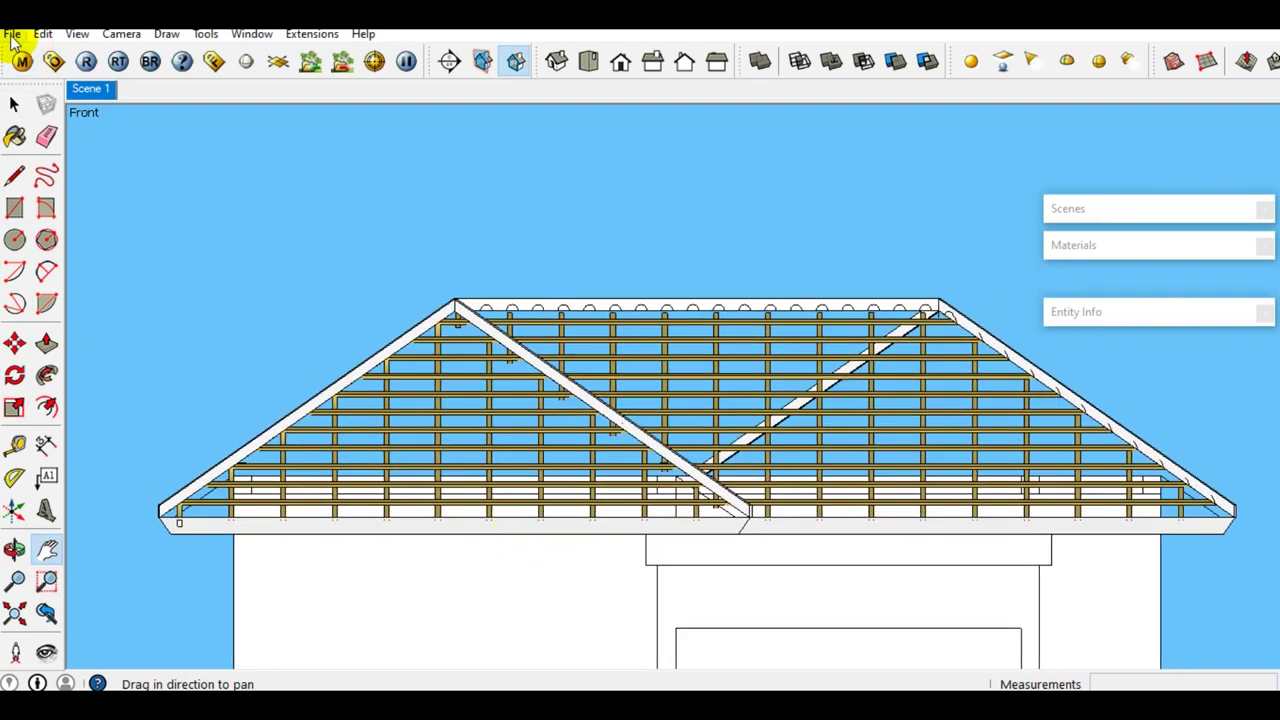
Export the front view as Untitled.dwg in AutoCAD DWG format and open it.
left_click(12, 34)
left_click(333, 341)
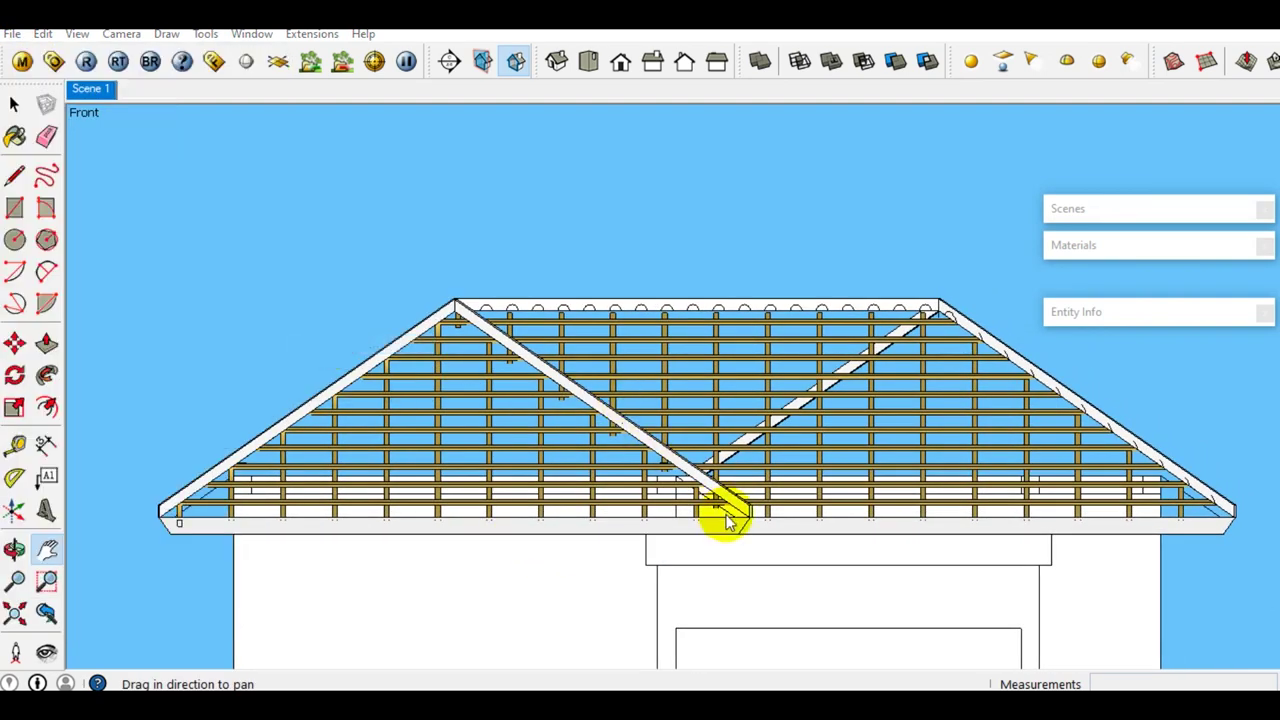
left_click(686, 527)
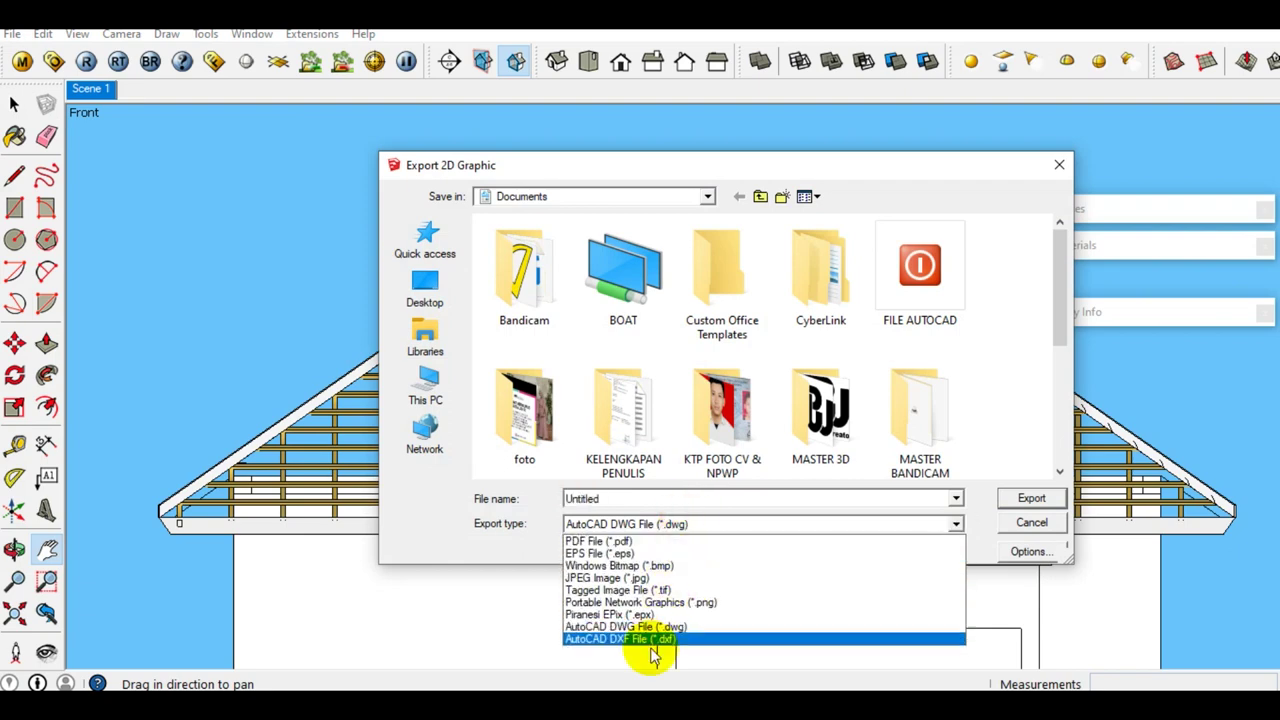
left_click(645, 627)
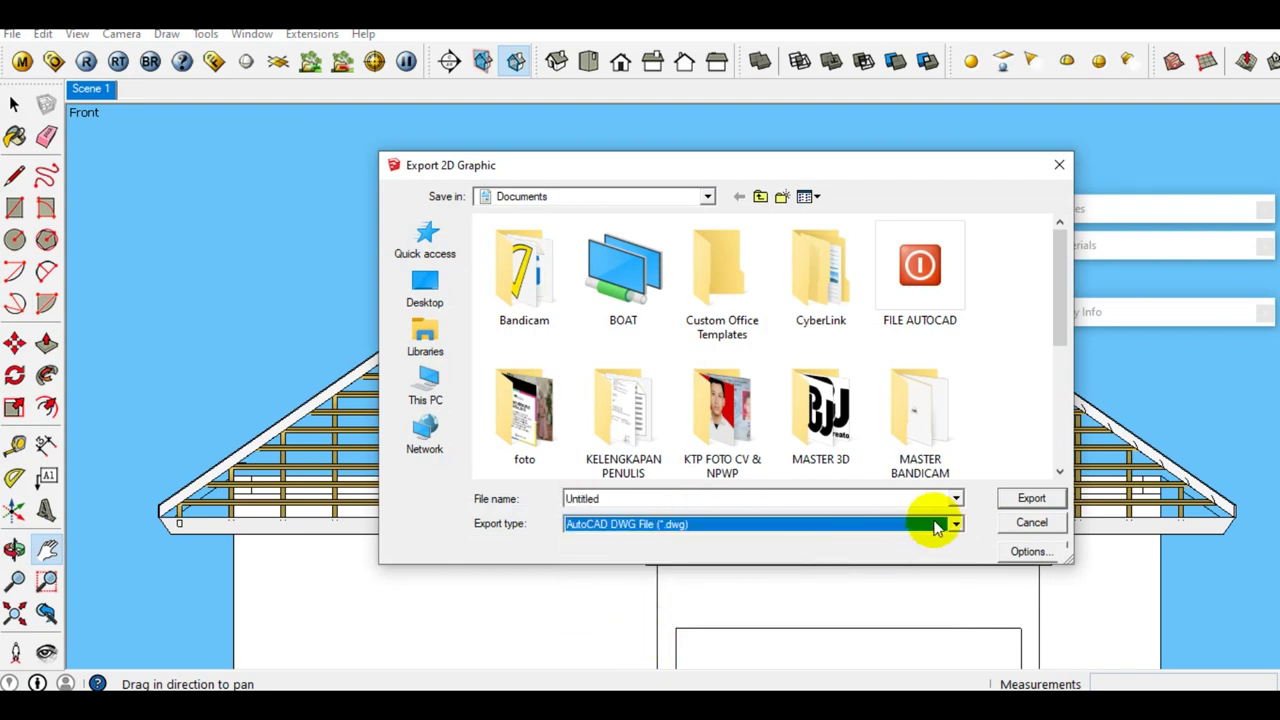
left_click(1031, 500)
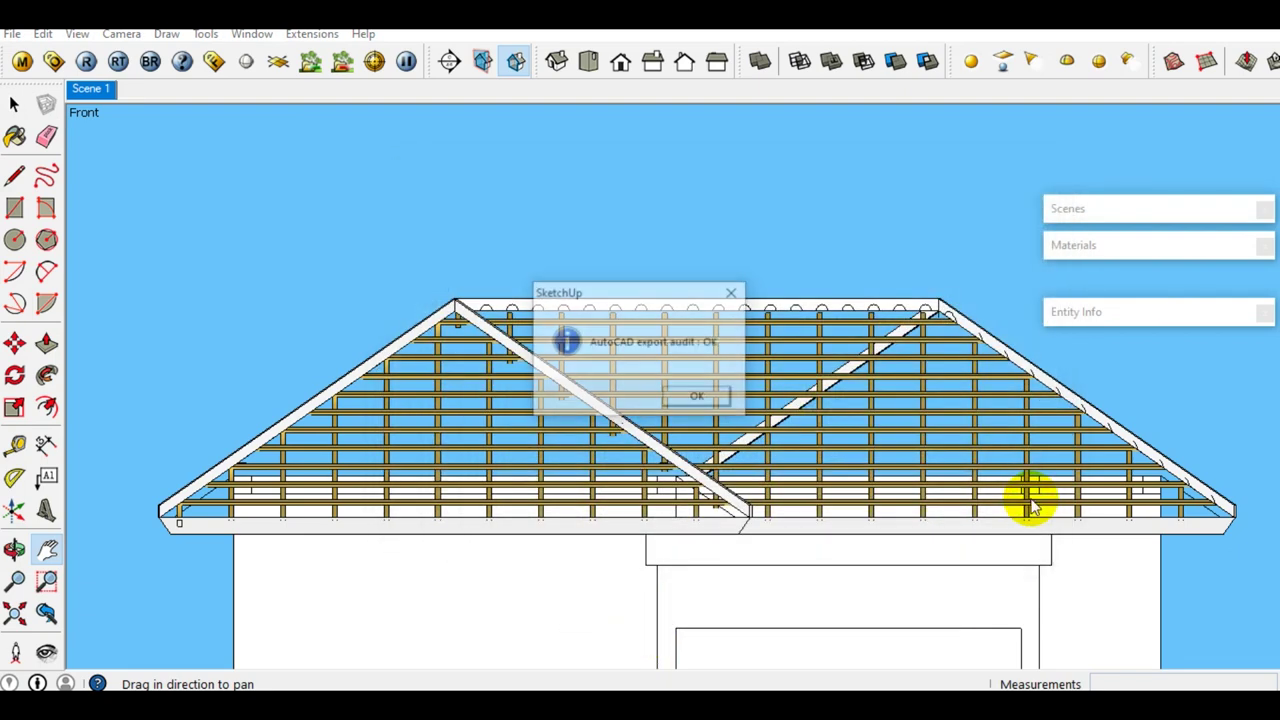
left_click(698, 398)
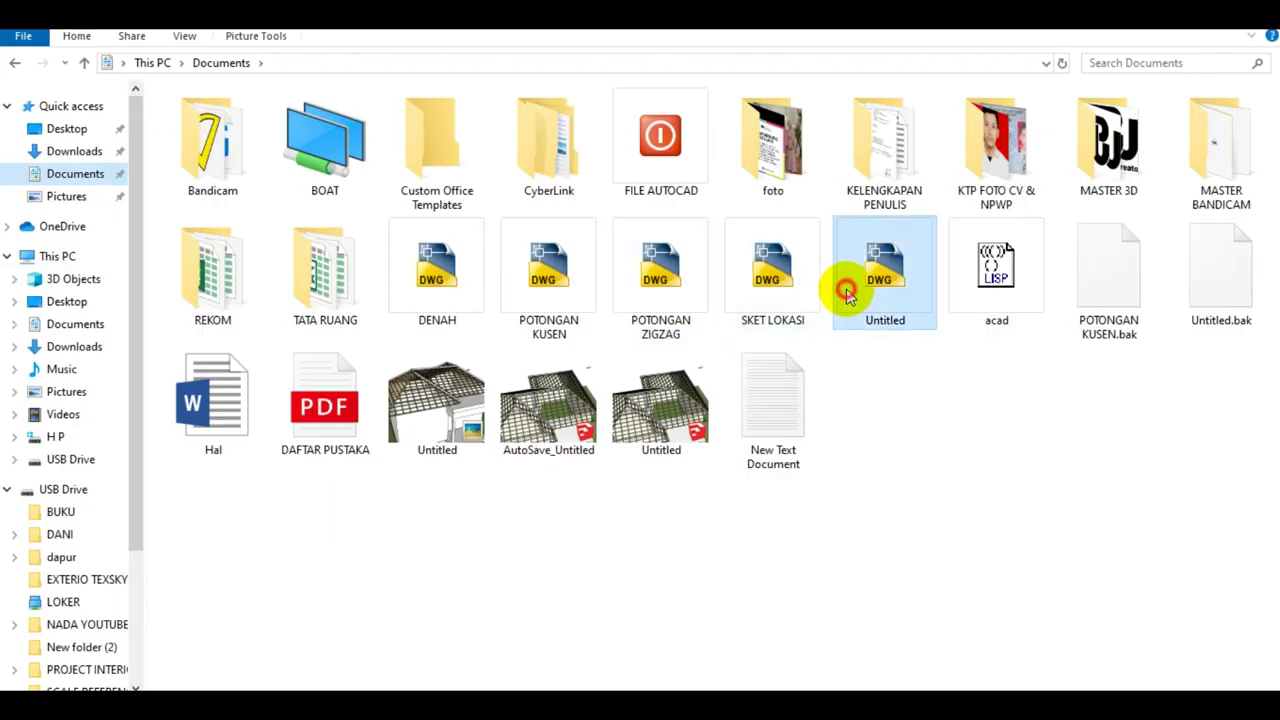
double_click(864, 285)
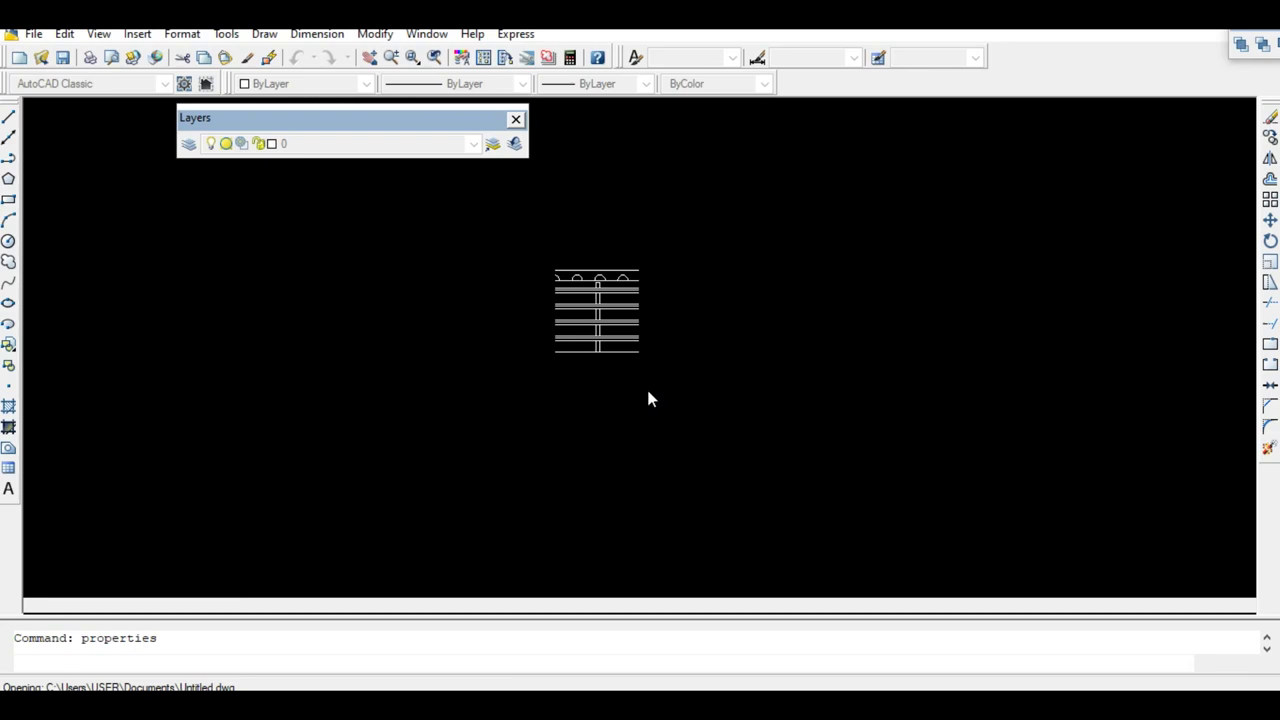
Move the whole roof drawing to a new position with MOVE and a crossing window.
scroll(583, 352, "down", 3)
scroll(583, 352, "up", 1)
type("m")
key("Return")
left_click(893, 479)
left_click(353, 269)
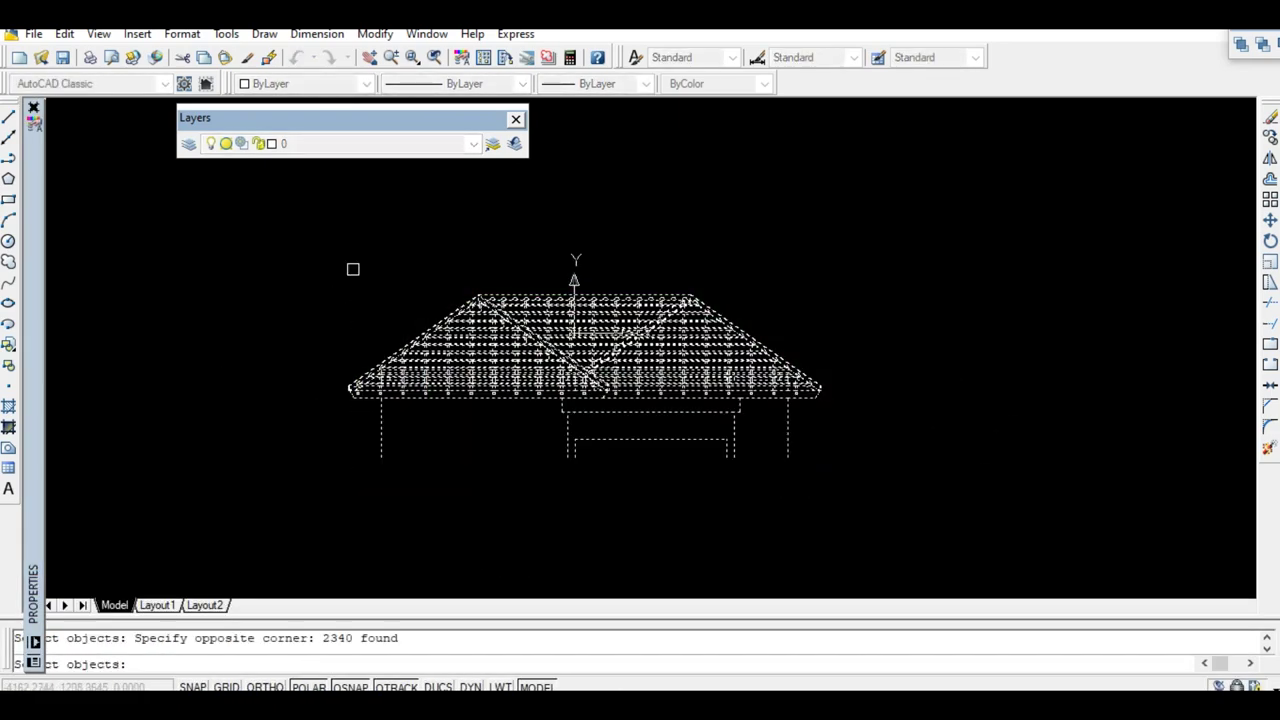
left_click(897, 505)
left_click(280, 272)
key("Return")
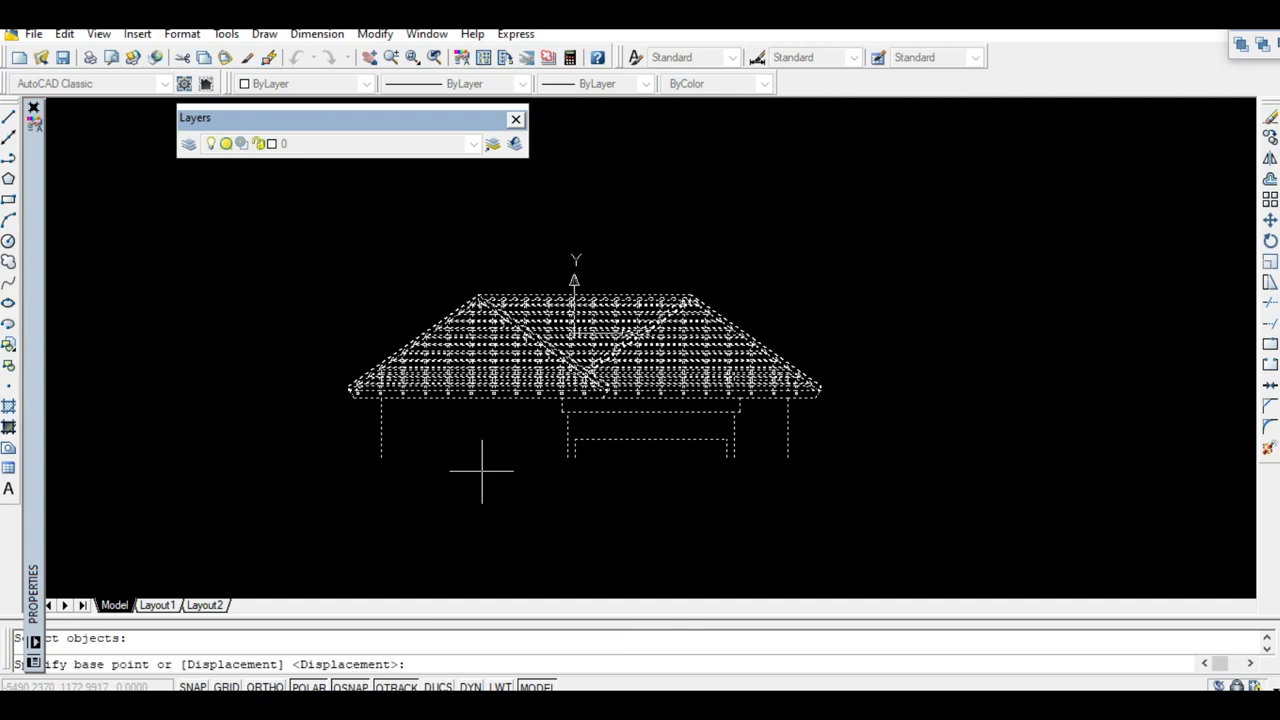
left_click(752, 470)
Zoom and pan in along the left hip to find the stray arc.
scroll(765, 350, "up", 3)
scroll(543, 400, "up", 2)
scroll(510, 398, "up", 2)
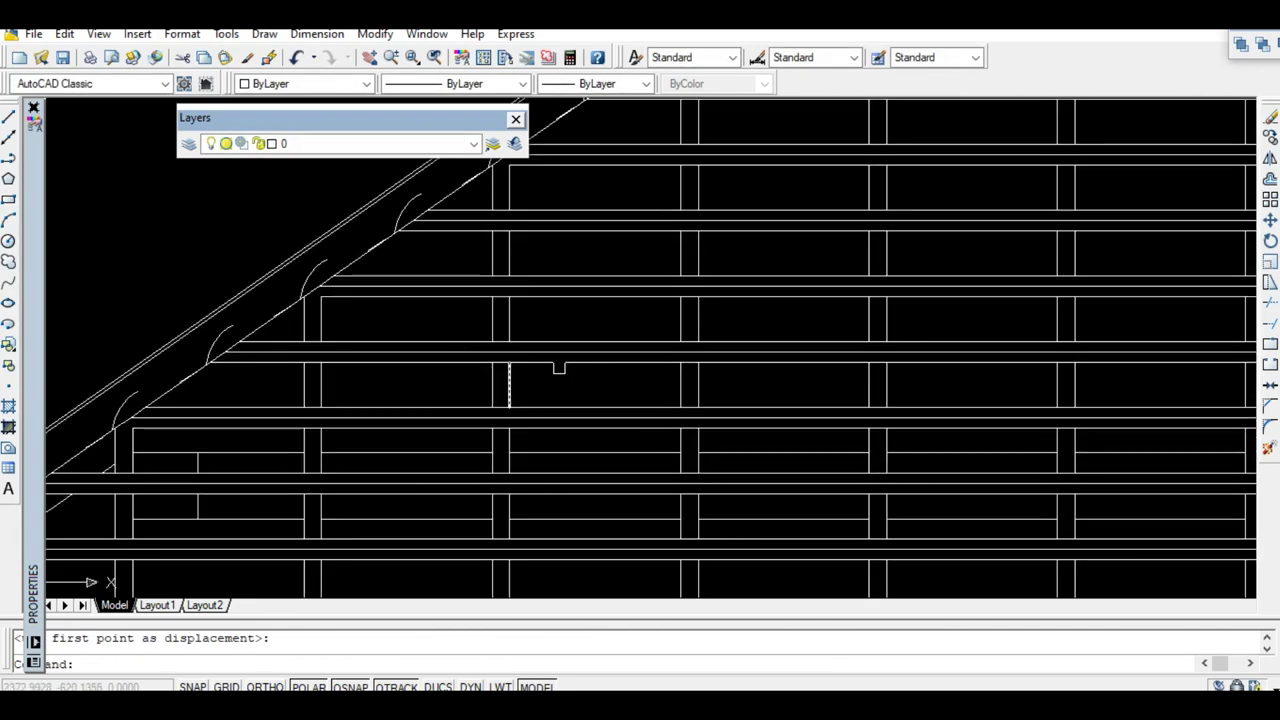
middle_click_drag(563, 368, 466, 377)
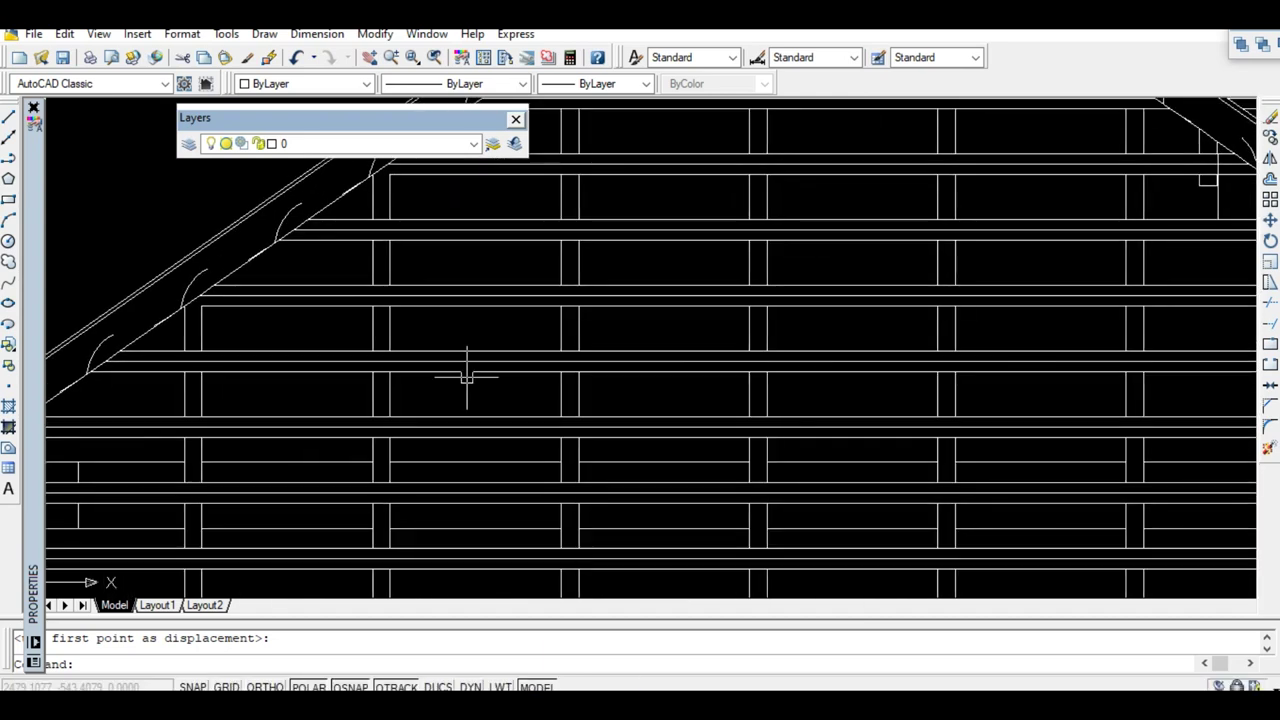
scroll(466, 377, "down", 2)
scroll(456, 357, "down", 5)
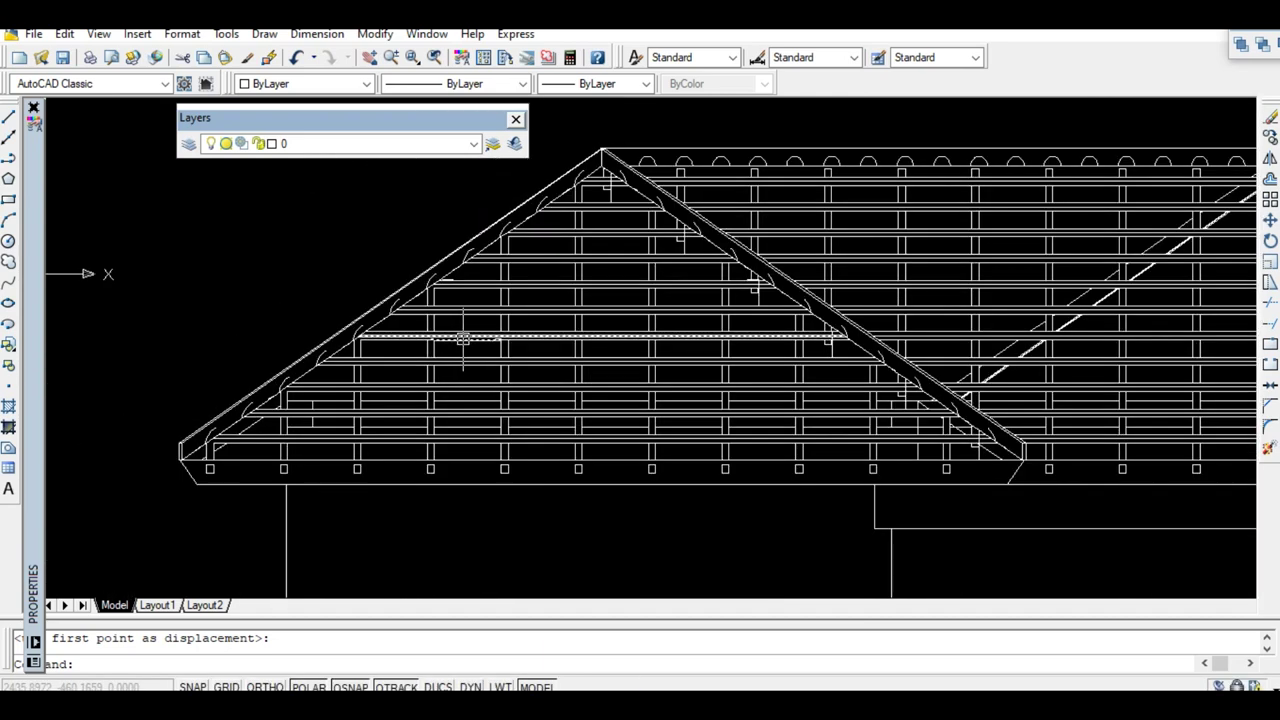
scroll(494, 340, "up", 6)
scroll(494, 340, "down", 5)
scroll(462, 352, "up", 10)
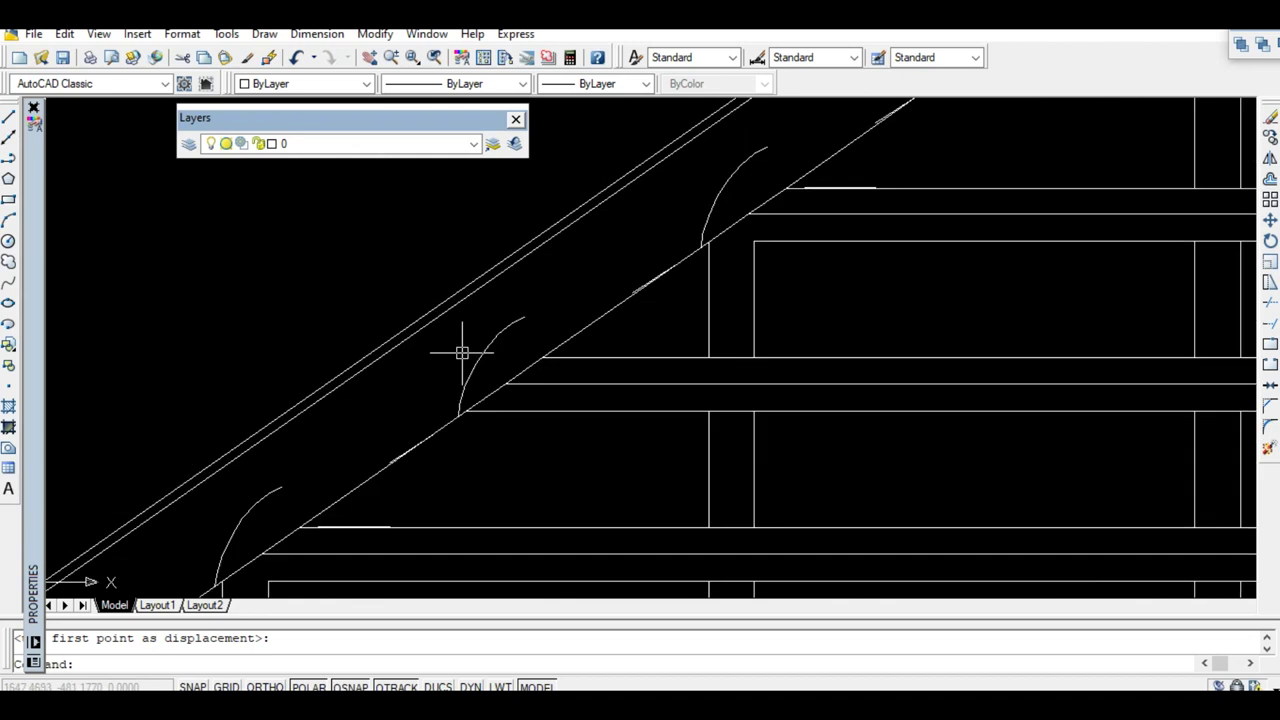
scroll(447, 365, "up", 2)
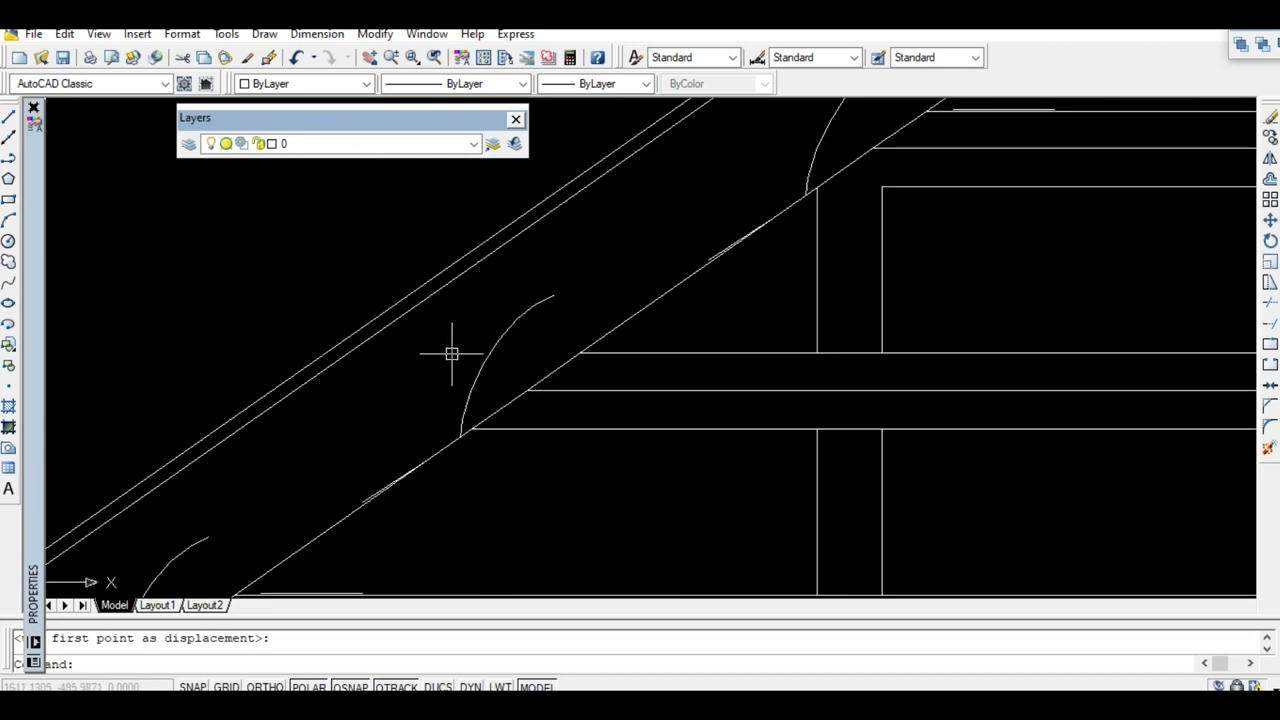
scroll(456, 354, "down", 3)
scroll(459, 351, "up", 2)
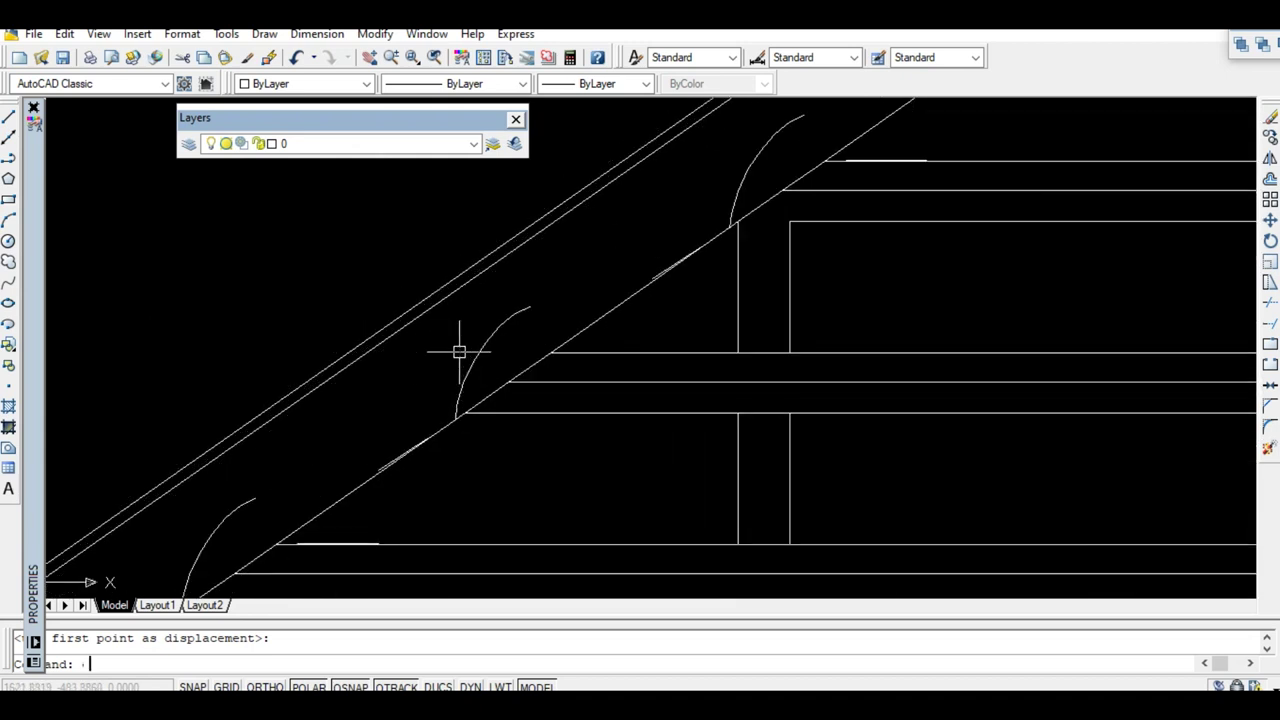
Erase the stray arc along the left hip, then return to SketchUp.
type("e")
key("Return")
scroll(460, 330, "up", 2)
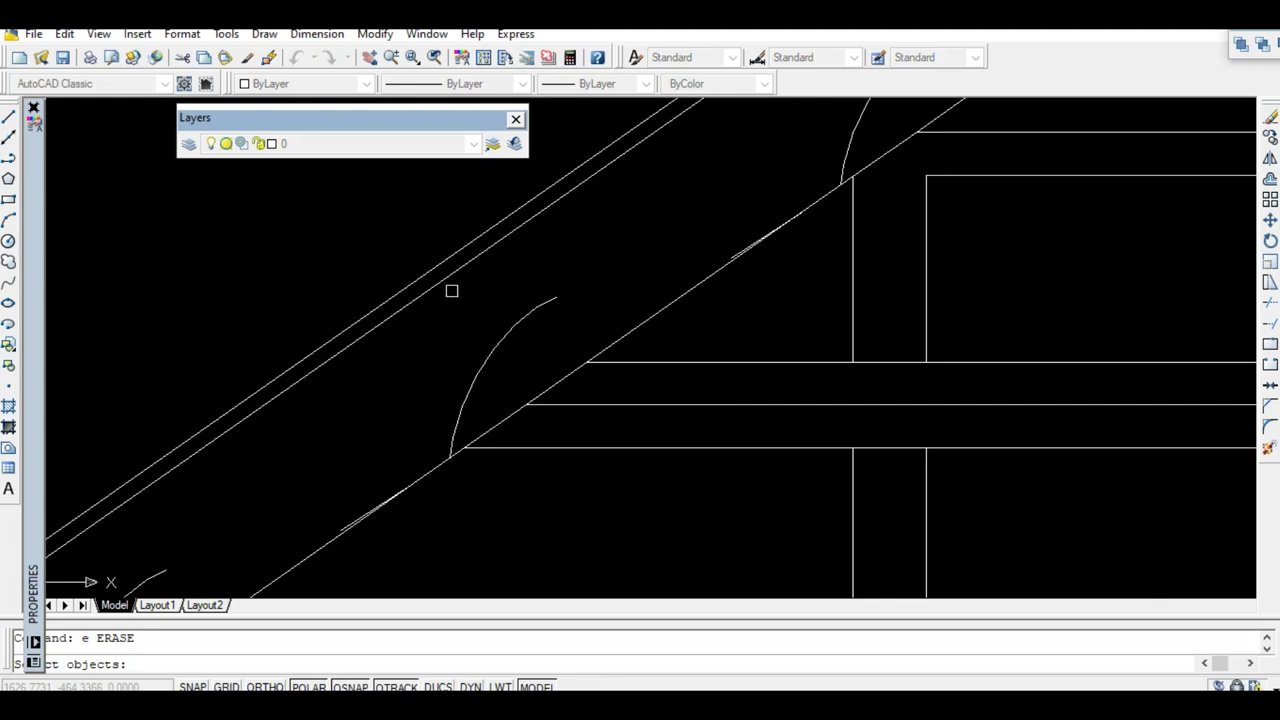
left_click(541, 494)
scroll(540, 362, "up", 4)
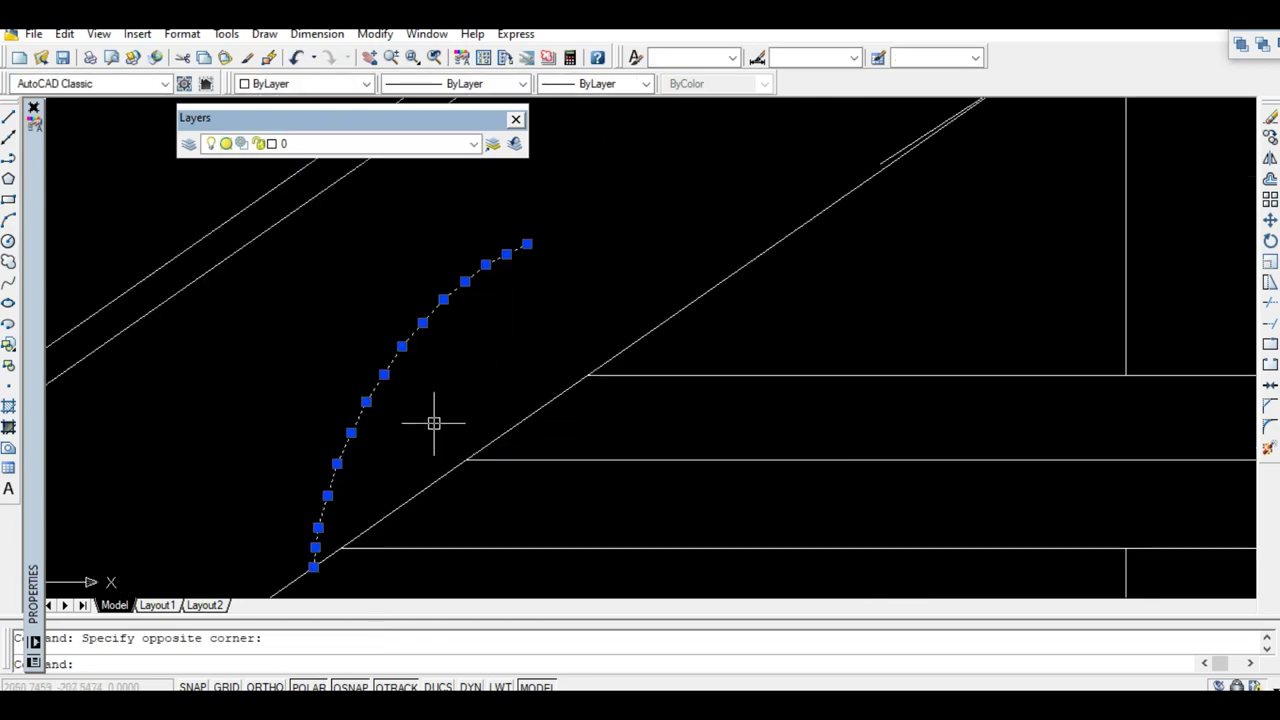
key("Delete")
scroll(400, 480, "down", 4)
scroll(347, 550, "down", 1)
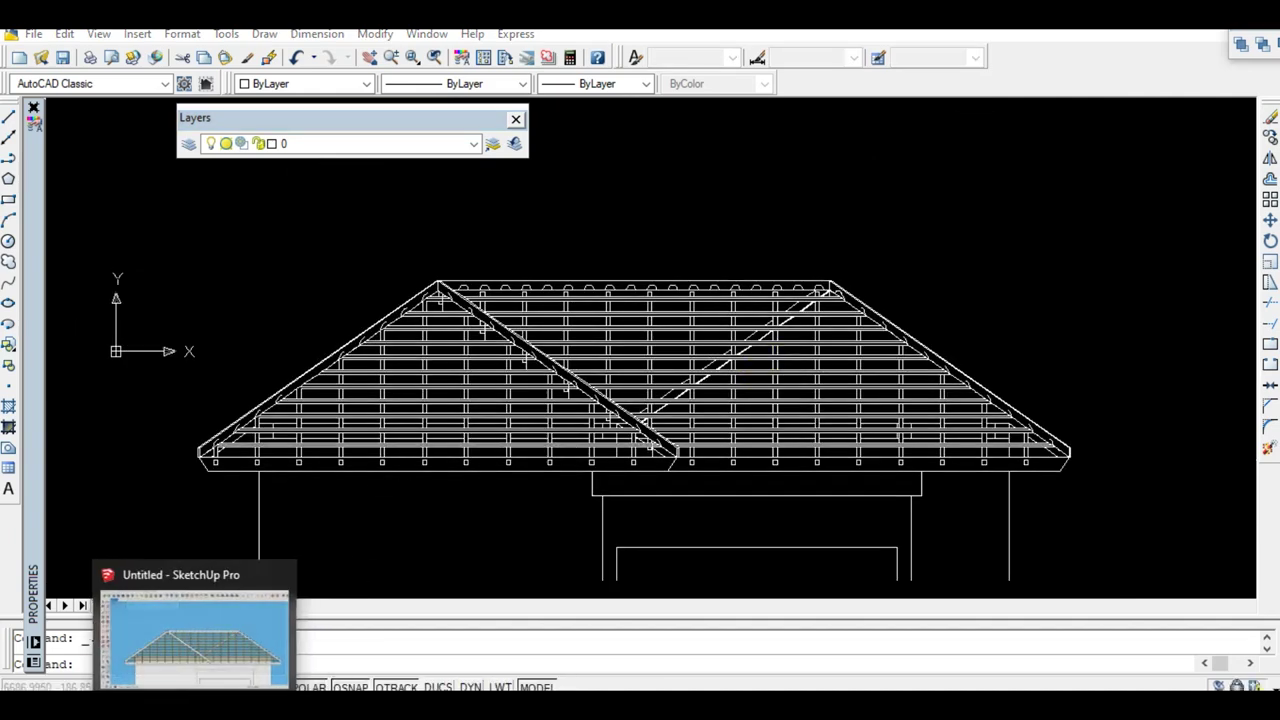
left_click(210, 650)
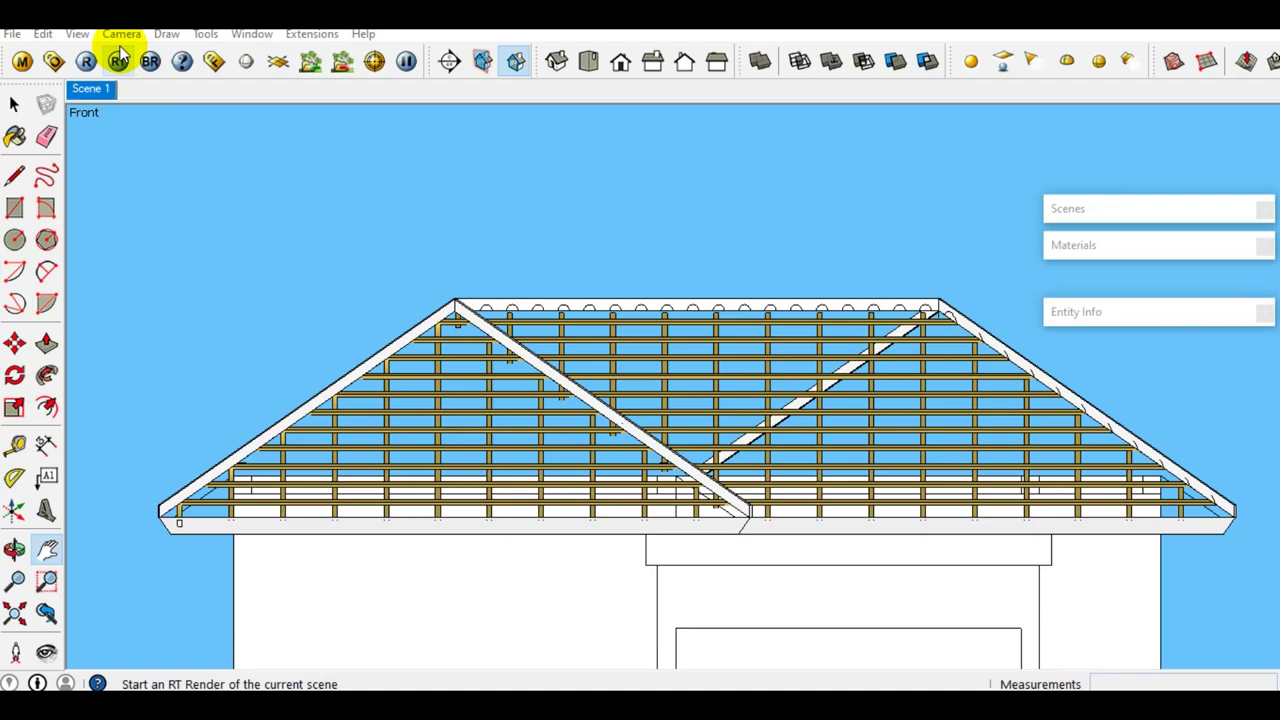
Switch the camera to perspective and orbit to view the roof from above.
left_click(121, 33)
left_click(137, 149)
mouse_move(334, 271)
middle_mouse_down()
mouse_move(528, 393)
mouse_move(105, 62)
middle_mouse_up()
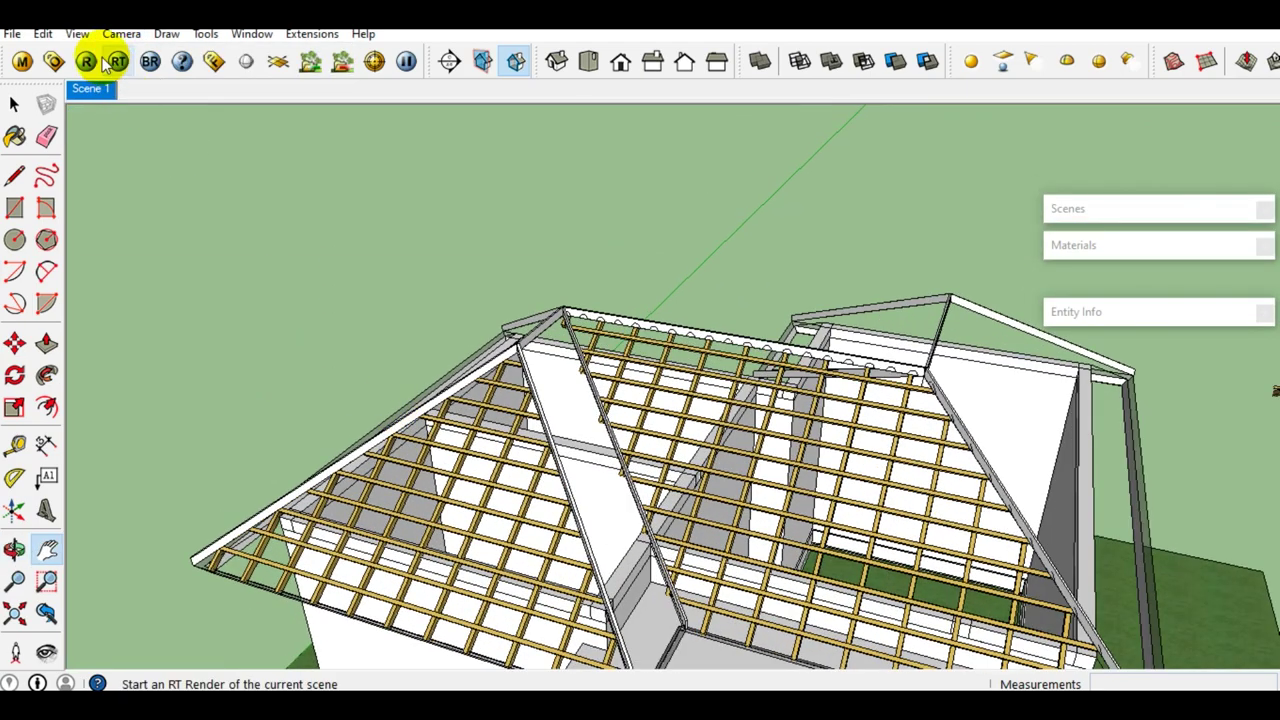
Unhide the last hidden roof geometry so the whole batten grid shows again.
left_click(121, 33)
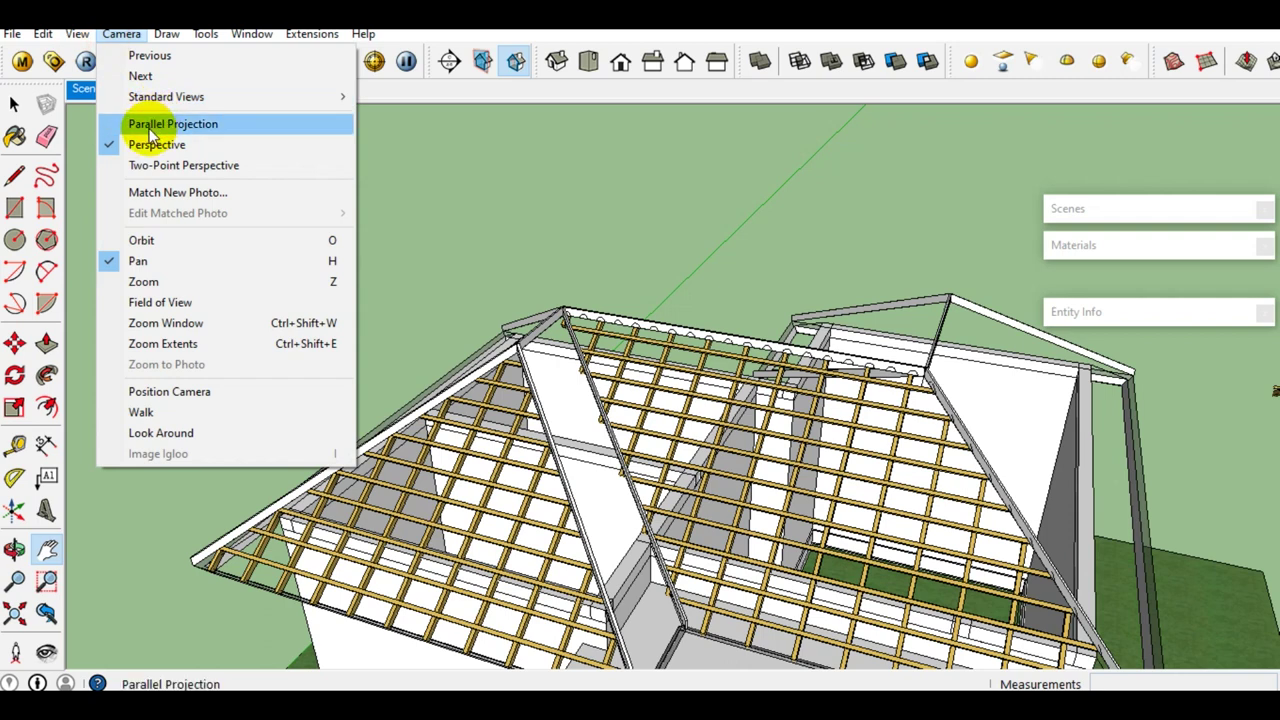
left_click(43, 33)
left_click(43, 33)
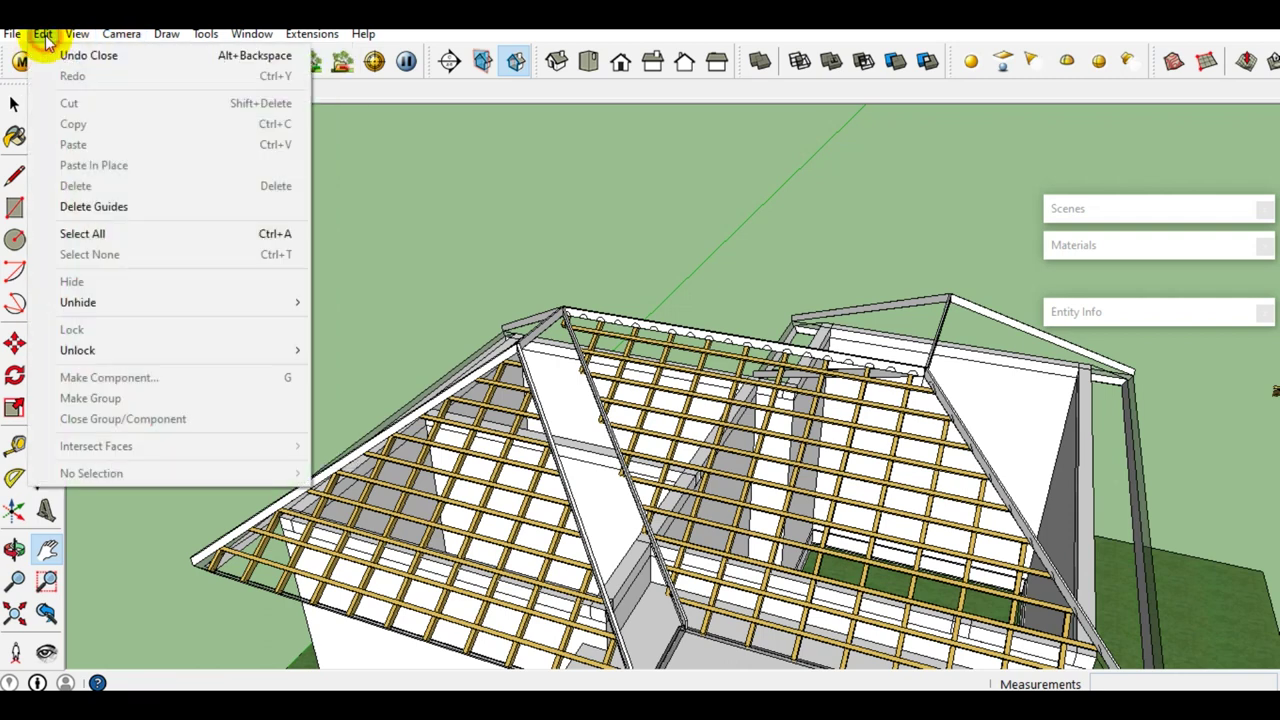
left_click(255, 300)
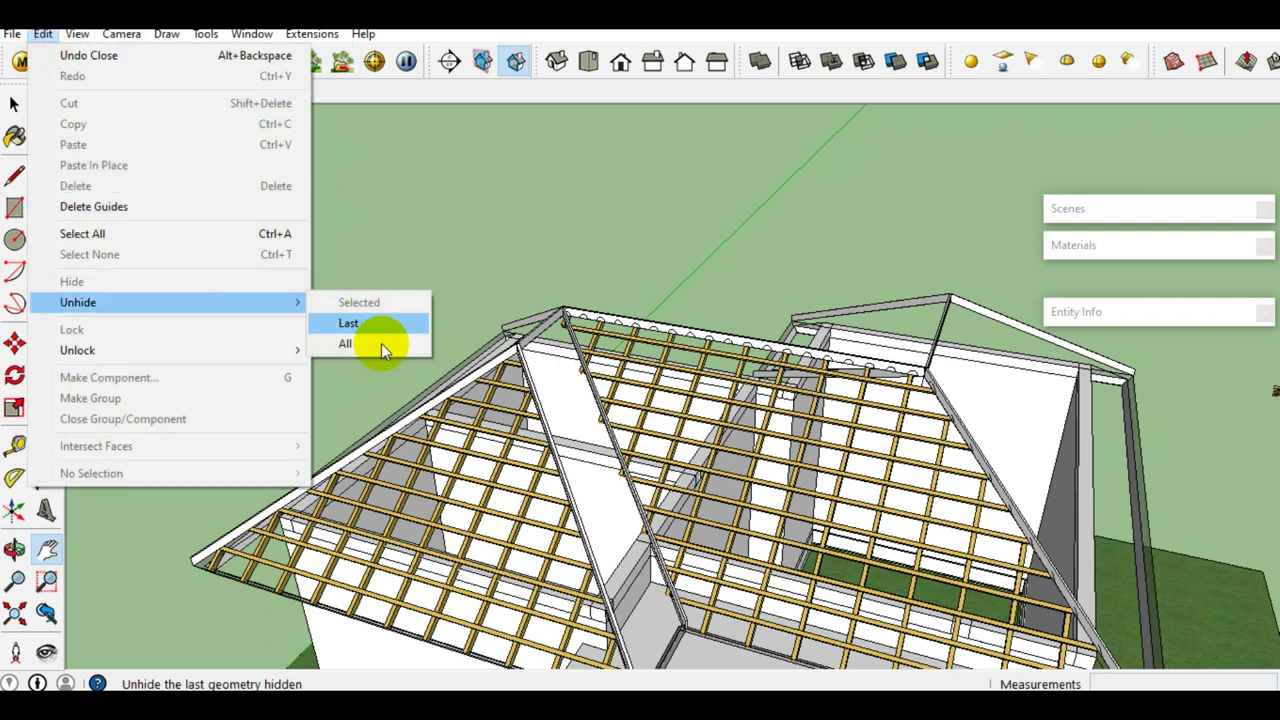
left_click(381, 340)
middle_click_drag(657, 257, 555, 295)
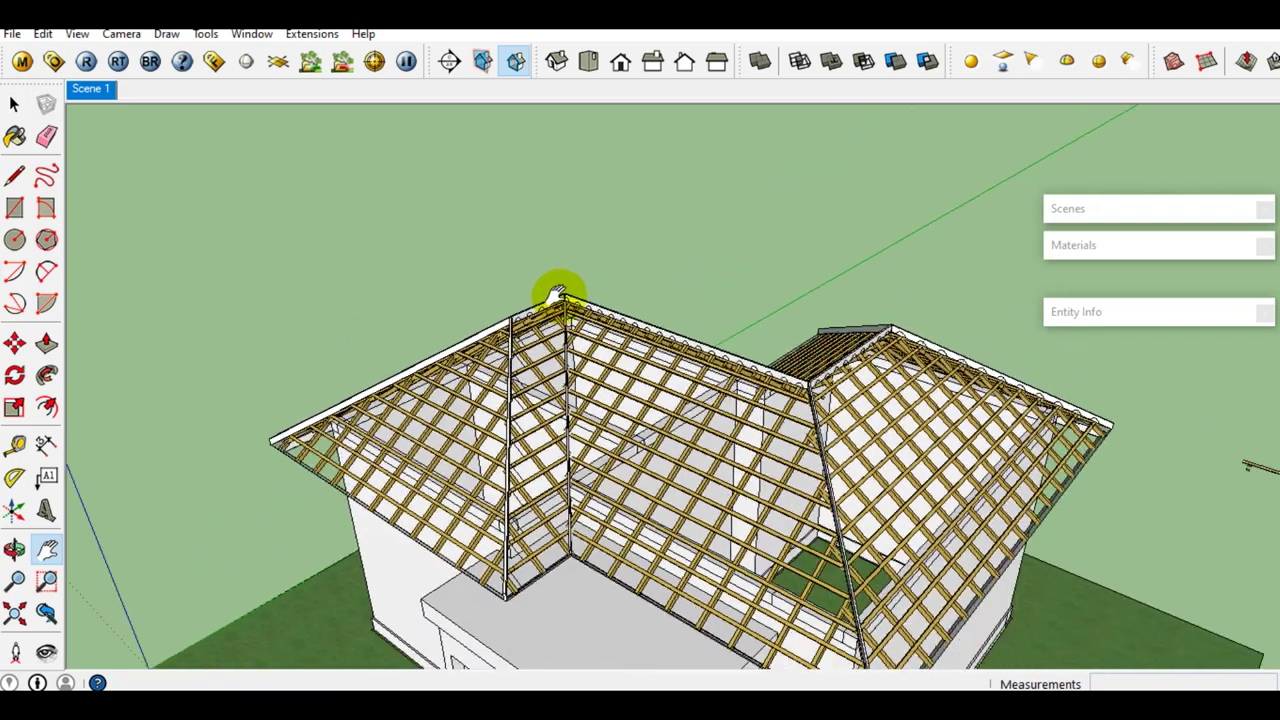
left_click(1166, 45)
Orbit and zoom to view the roof framing from a higher angle.
scroll(700, 449, "up", 2)
scroll(680, 440, "up", 2)
mouse_move(695, 488)
middle_mouse_down()
mouse_move(571, 523)
mouse_move(567, 513)
middle_mouse_up()
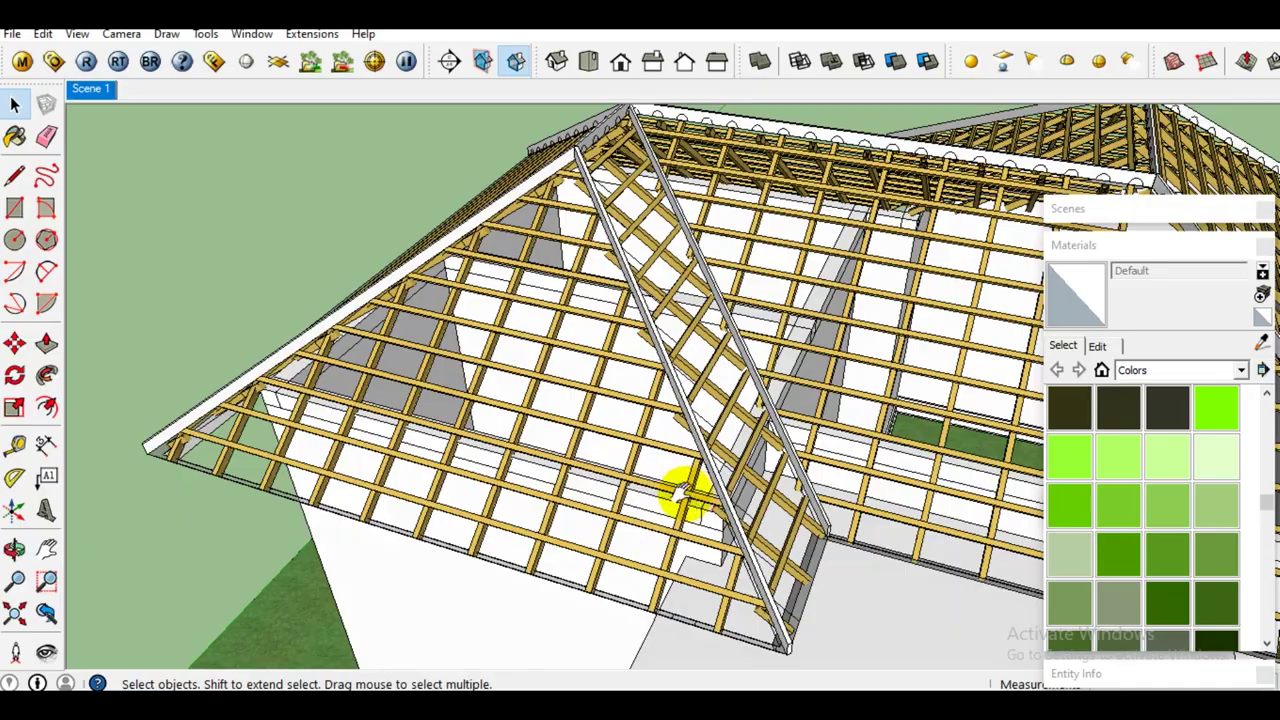
scroll(571, 491, "down", 2)
scroll(563, 466, "down", 2)
mouse_move(563, 466)
middle_mouse_down()
mouse_move(580, 491)
mouse_move(471, 491)
mouse_move(809, 449)
mouse_move(820, 366)
mouse_move(780, 435)
mouse_move(700, 463)
mouse_move(700, 500)
mouse_move(686, 486)
middle_mouse_up()
scroll(686, 486, "up", 3)
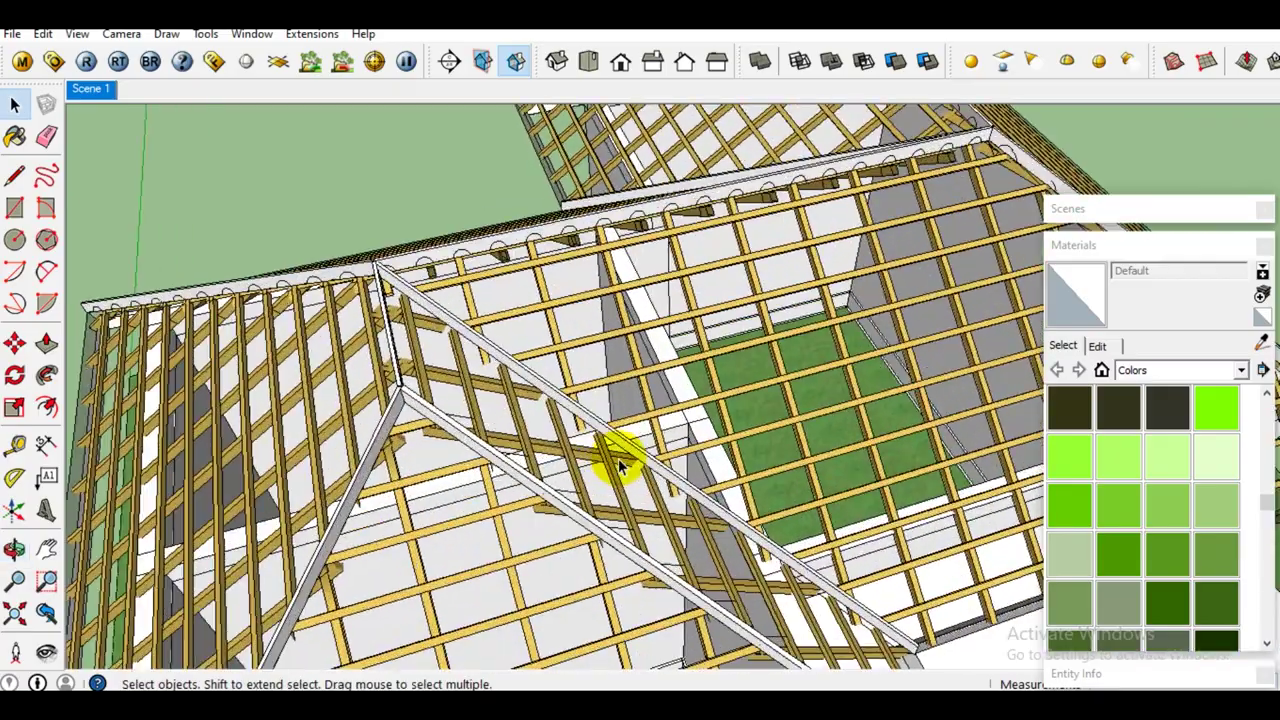
middle_click_drag(617, 465, 428, 343)
scroll(423, 366, "down", 2)
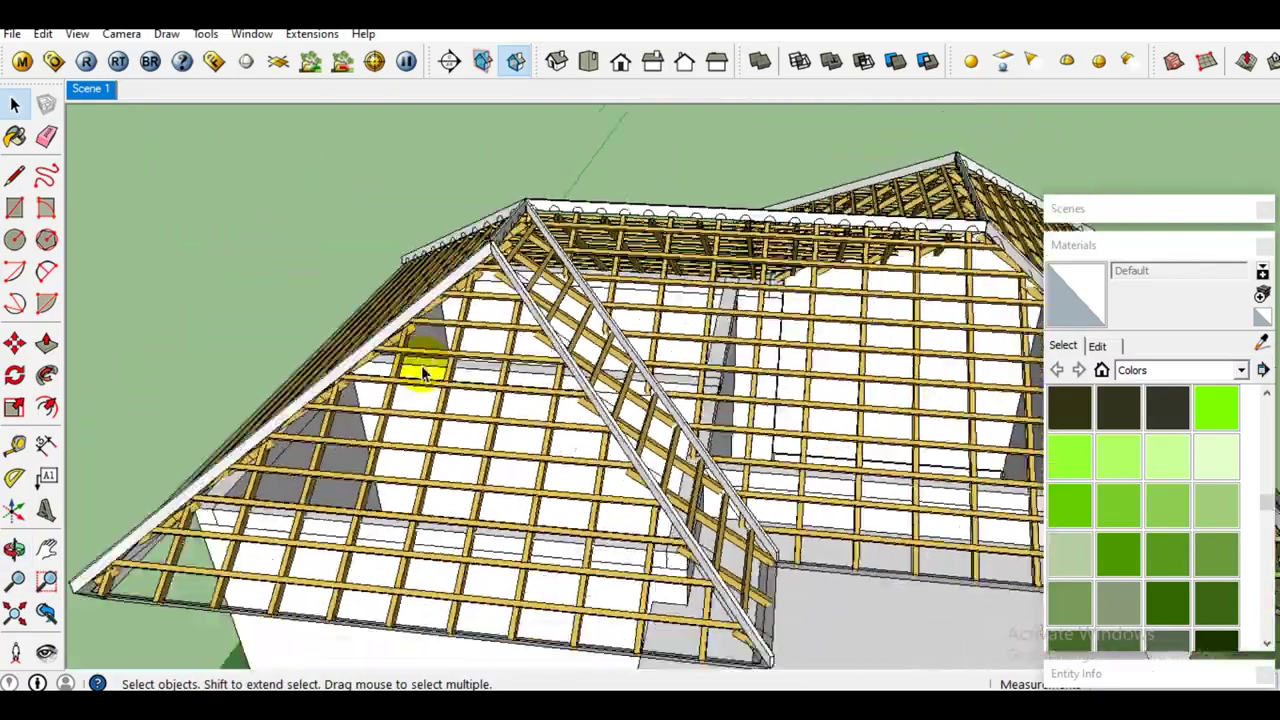
scroll(434, 434, "up", 3)
Select the roof framing group and bring up its context menu.
left_click(445, 445)
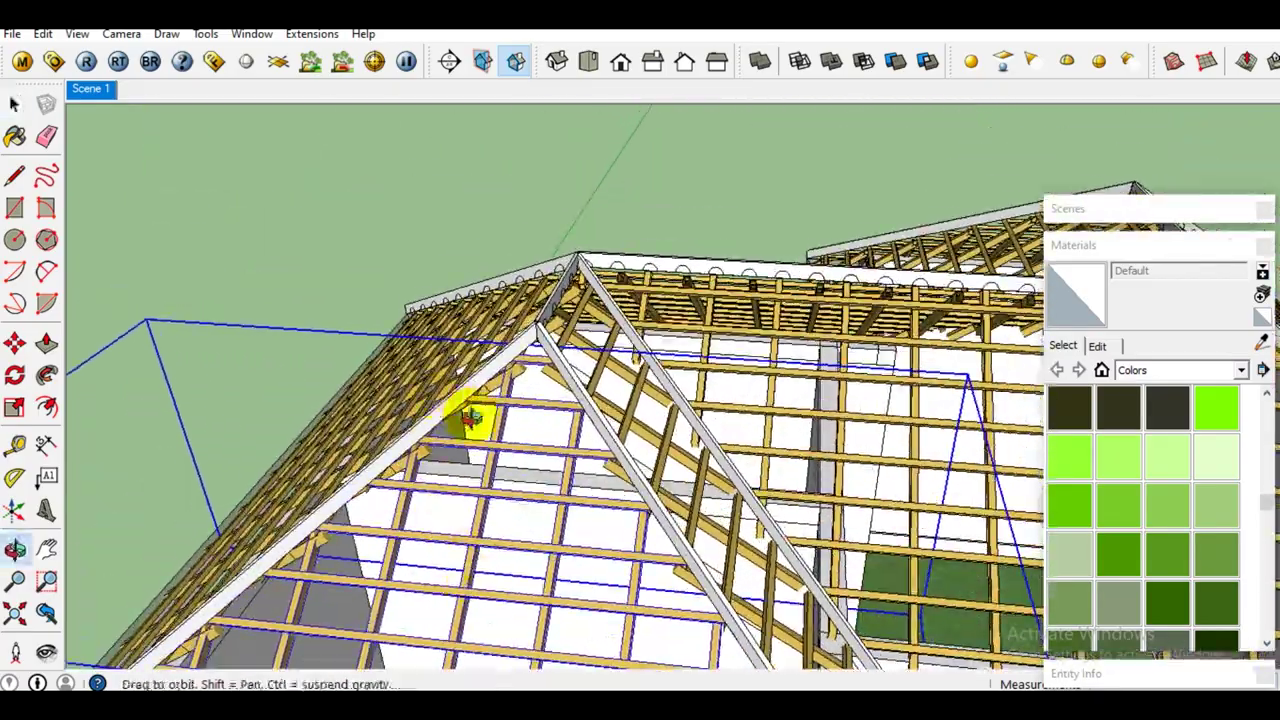
mouse_move(445, 445)
middle_mouse_down()
mouse_move(491, 486)
mouse_move(486, 443)
mouse_move(643, 443)
mouse_move(700, 423)
mouse_move(527, 455)
mouse_move(714, 320)
mouse_move(691, 560)
mouse_move(771, 251)
mouse_move(622, 362)
mouse_move(457, 390)
middle_mouse_up()
scroll(491, 486, "up", 1)
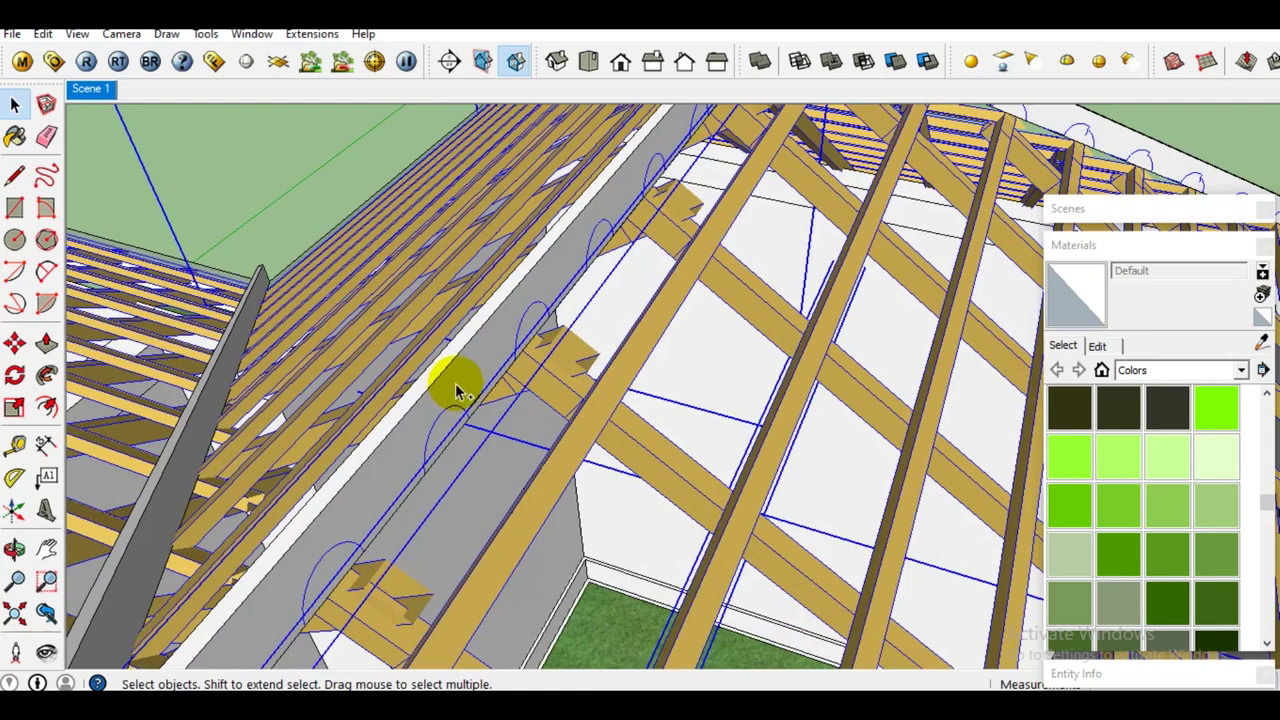
right_click(457, 390)
Hide the roof framing to expose the walls, then select the roof outline.
left_click(512, 438)
mouse_move(508, 443)
middle_mouse_down()
mouse_move(662, 316)
mouse_move(600, 391)
mouse_move(766, 363)
mouse_move(583, 363)
mouse_move(658, 314)
mouse_move(620, 314)
middle_mouse_up()
left_click(658, 314)
middle_click_drag(620, 366, 543, 537)
scroll(570, 490, "up", 3)
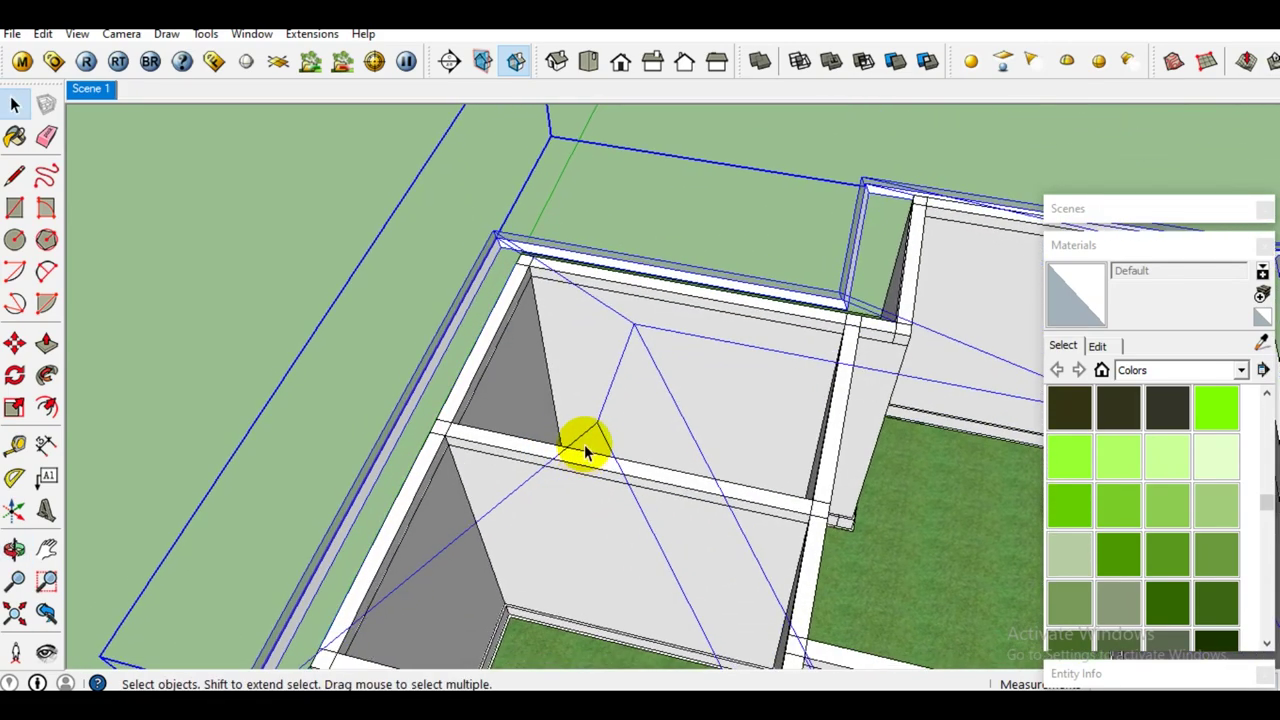
scroll(598, 420, "up", 2)
Open the roof group for editing, select a hip edge, and zoom to the wall corner.
double_click(607, 413)
left_click(607, 413)
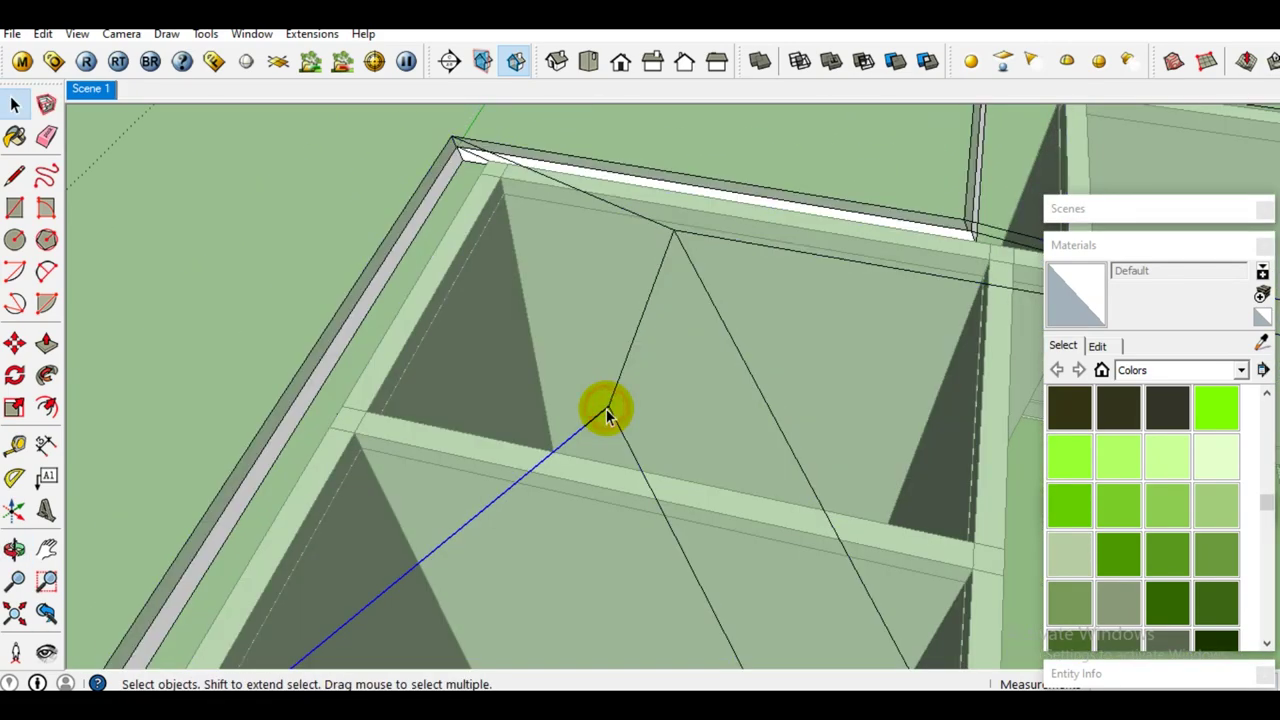
mouse_move(608, 408)
middle_mouse_down()
mouse_move(586, 451)
mouse_move(668, 351)
mouse_move(686, 457)
mouse_move(677, 383)
mouse_move(780, 508)
middle_mouse_up()
scroll(787, 515, "up", 2)
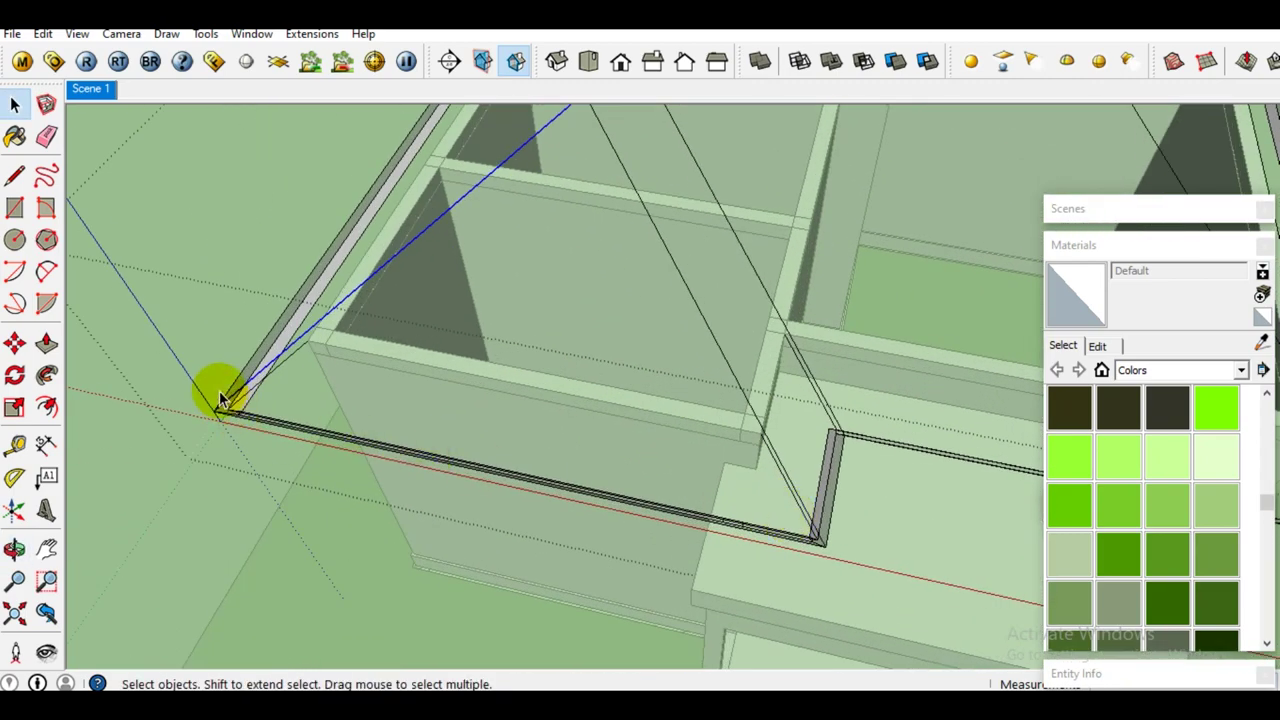
scroll(221, 400, "up", 2)
scroll(221, 400, "up", 2)
scroll(224, 415, "up", 2)
mouse_move(258, 343)
middle_mouse_down()
mouse_move(249, 391)
mouse_move(417, 349)
middle_mouse_up()
Start a line from the hip's lower endpoint at the wall corner.
key("l")
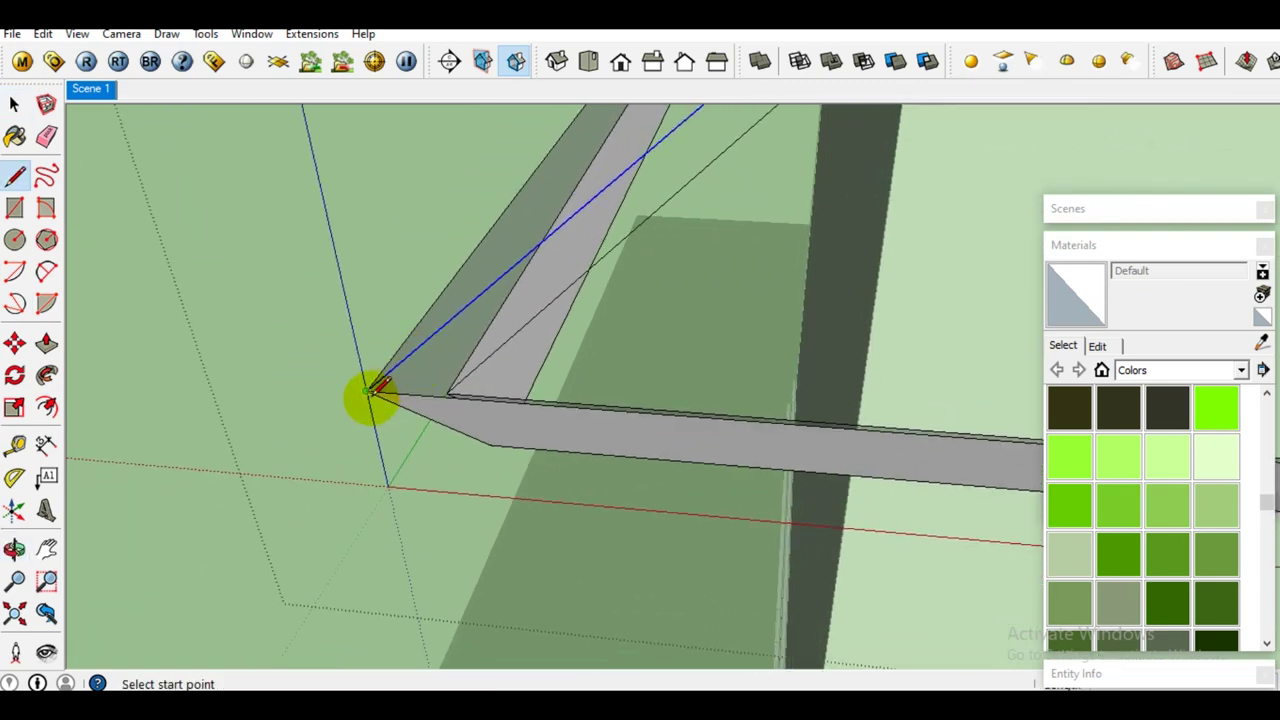
middle_click_drag(371, 391, 400, 366)
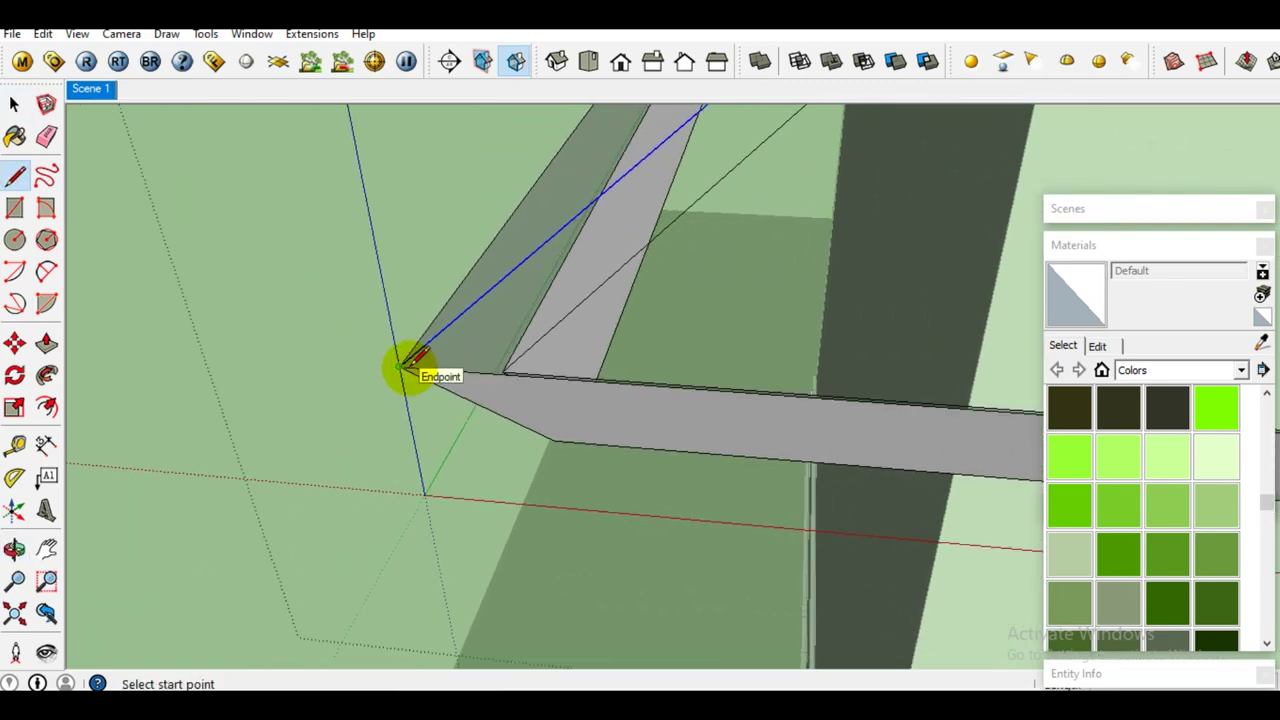
left_click(400, 366)
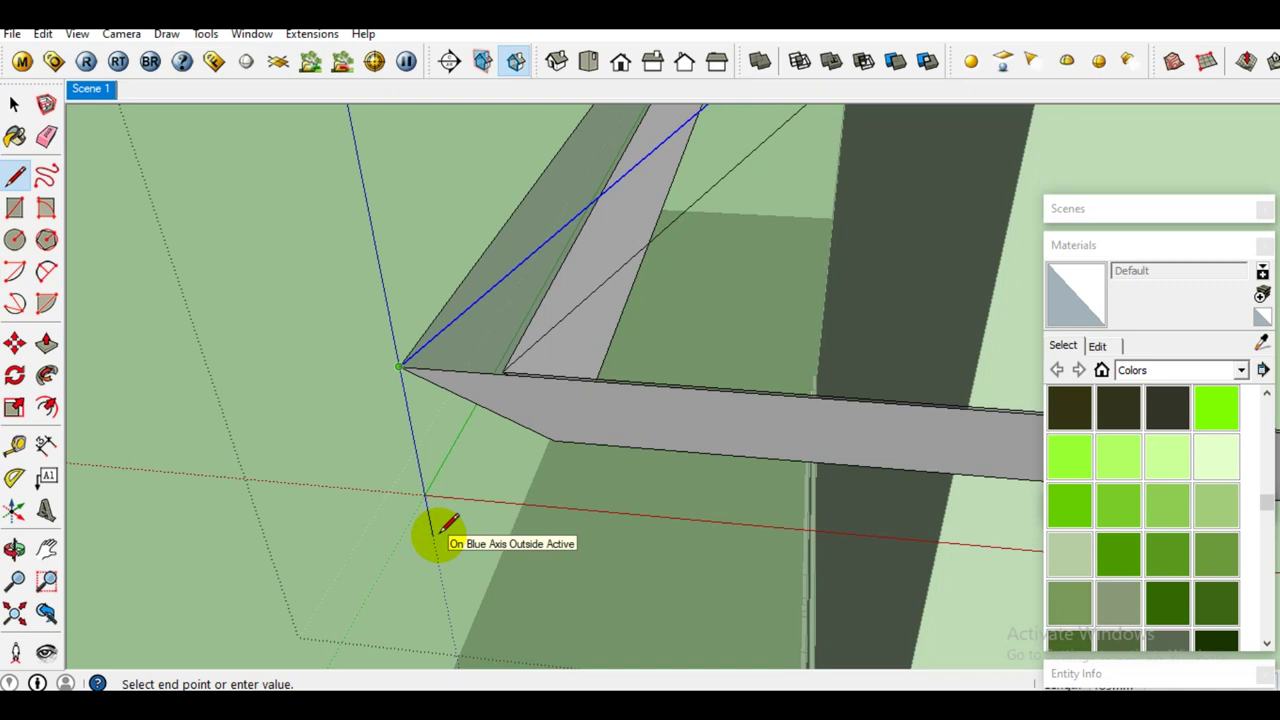
Draw a circle centred on the vertical edge at the eave corner.
key("space")
middle_click_drag(440, 530, 705, 286)
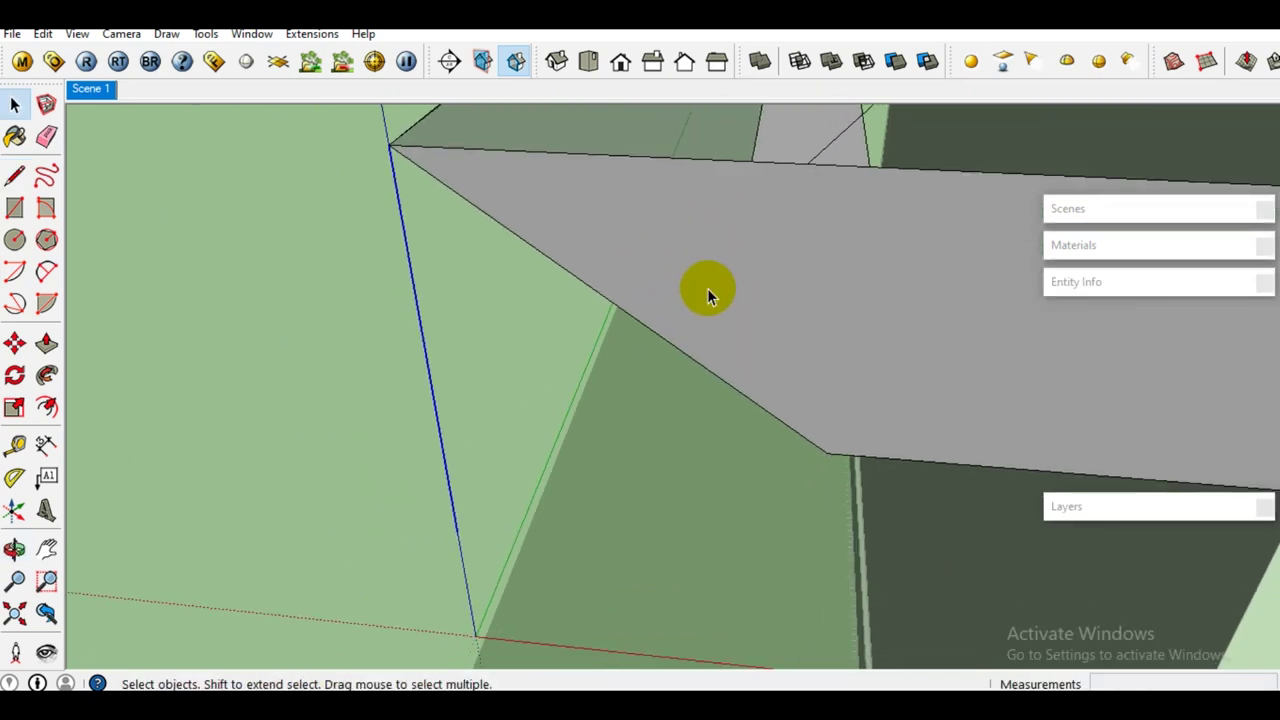
key("c")
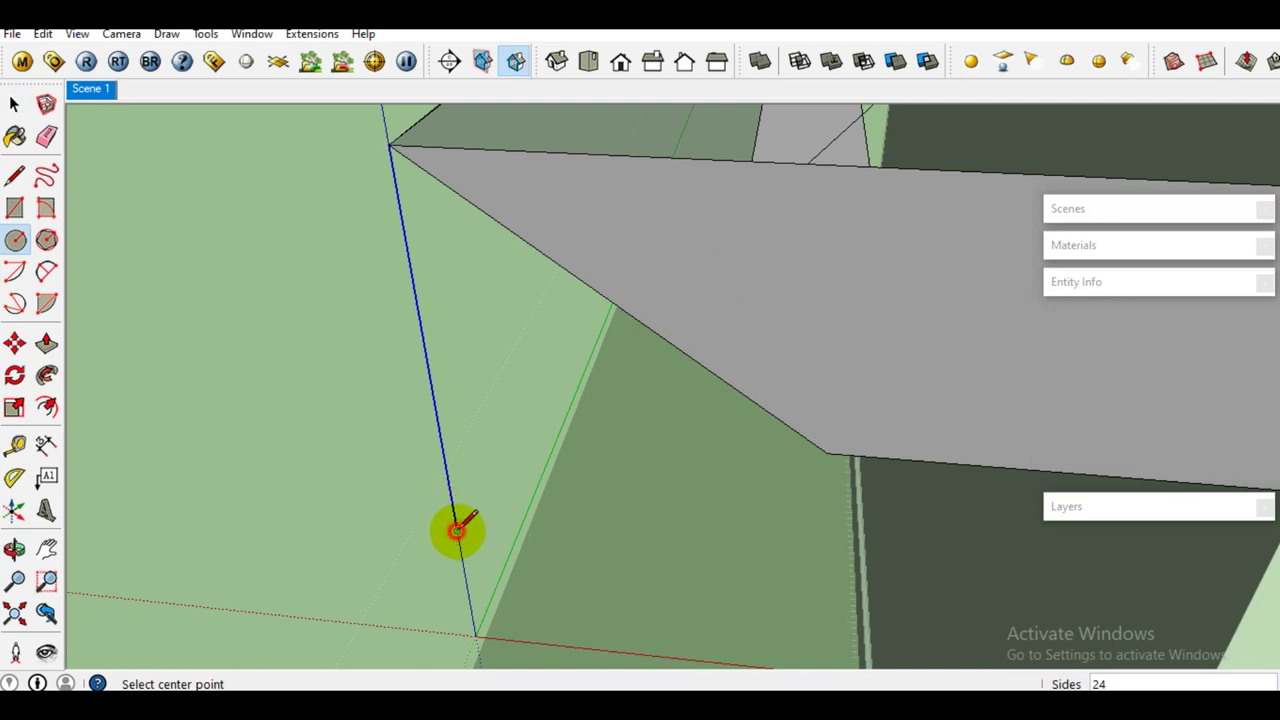
left_click(456, 531)
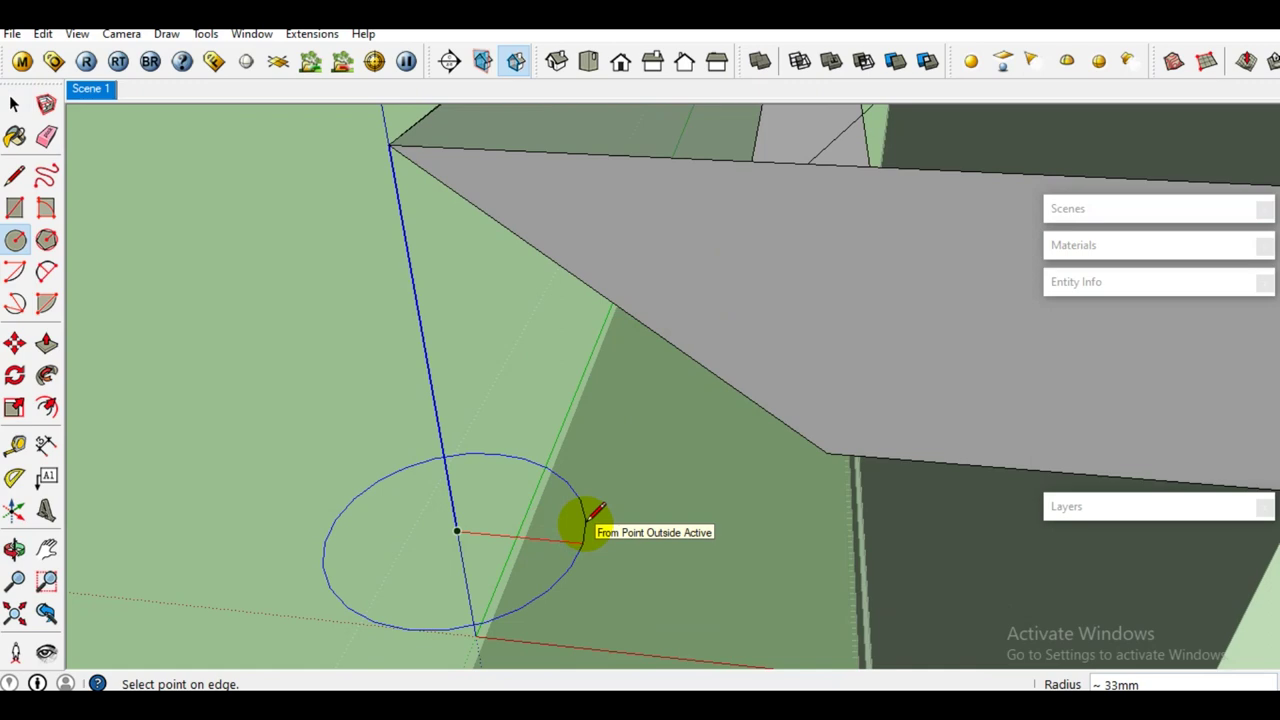
left_click(587, 520)
Paint the circle face with a green Colors material.
key("space")
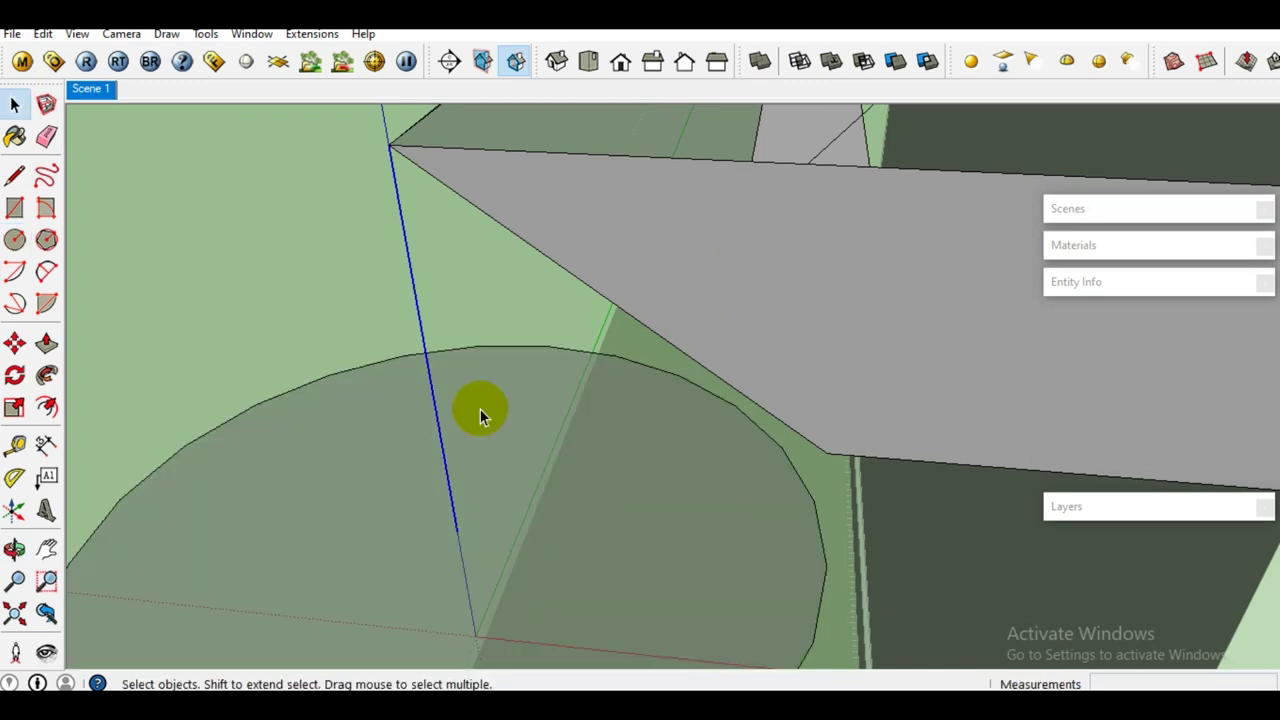
middle_click_drag(480, 412, 491, 488)
key("b")
left_click_drag(1268, 414, 1262, 503)
left_click(1216, 520)
left_click(571, 508)
mouse_move(571, 508)
middle_mouse_down()
mouse_move(529, 409)
mouse_move(388, 620)
mouse_move(551, 563)
middle_mouse_up()
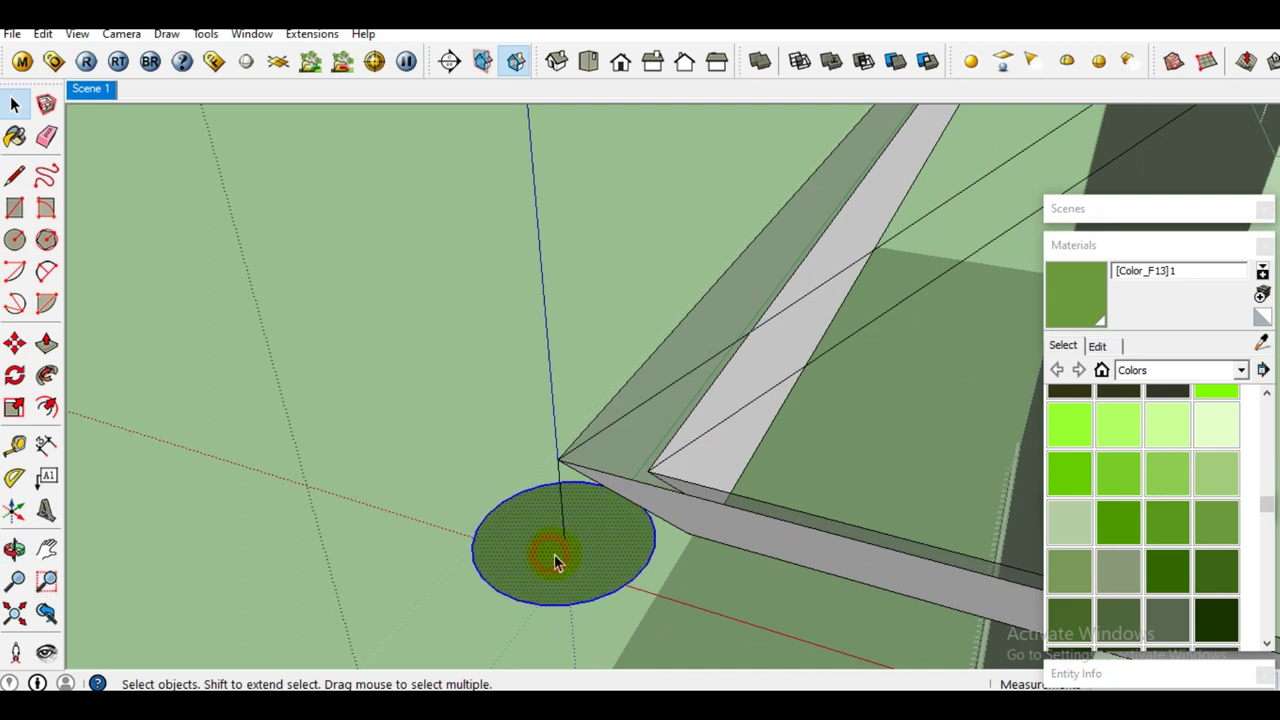
Select the hip edge as the sweep path for the circle.
scroll(557, 562, "up", 2)
scroll(566, 543, "up", 1)
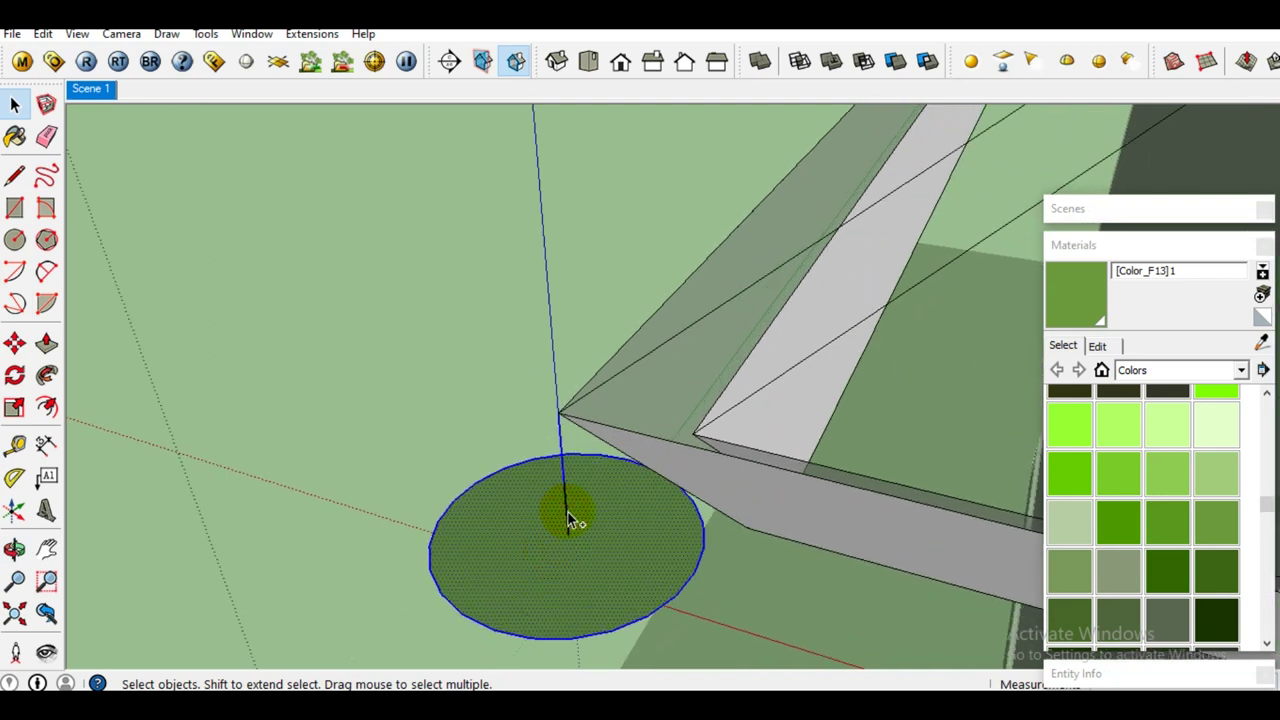
middle_click_drag(586, 547, 578, 547)
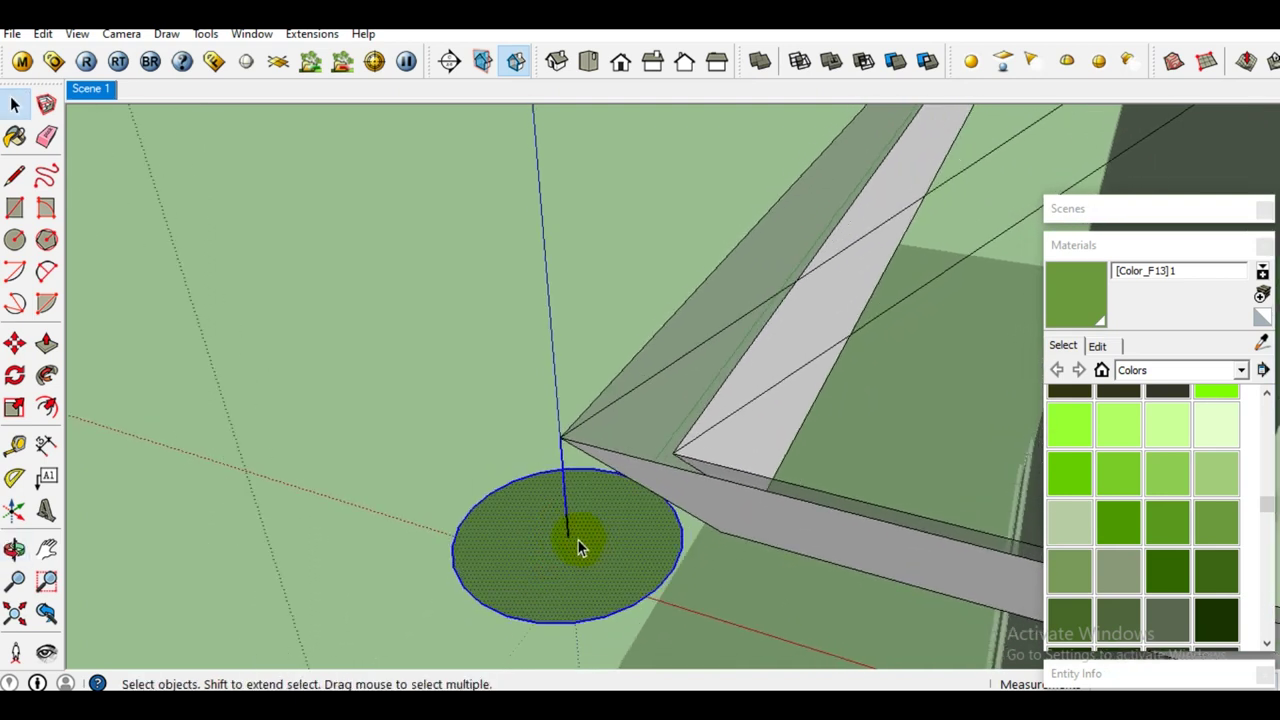
middle_click(608, 531)
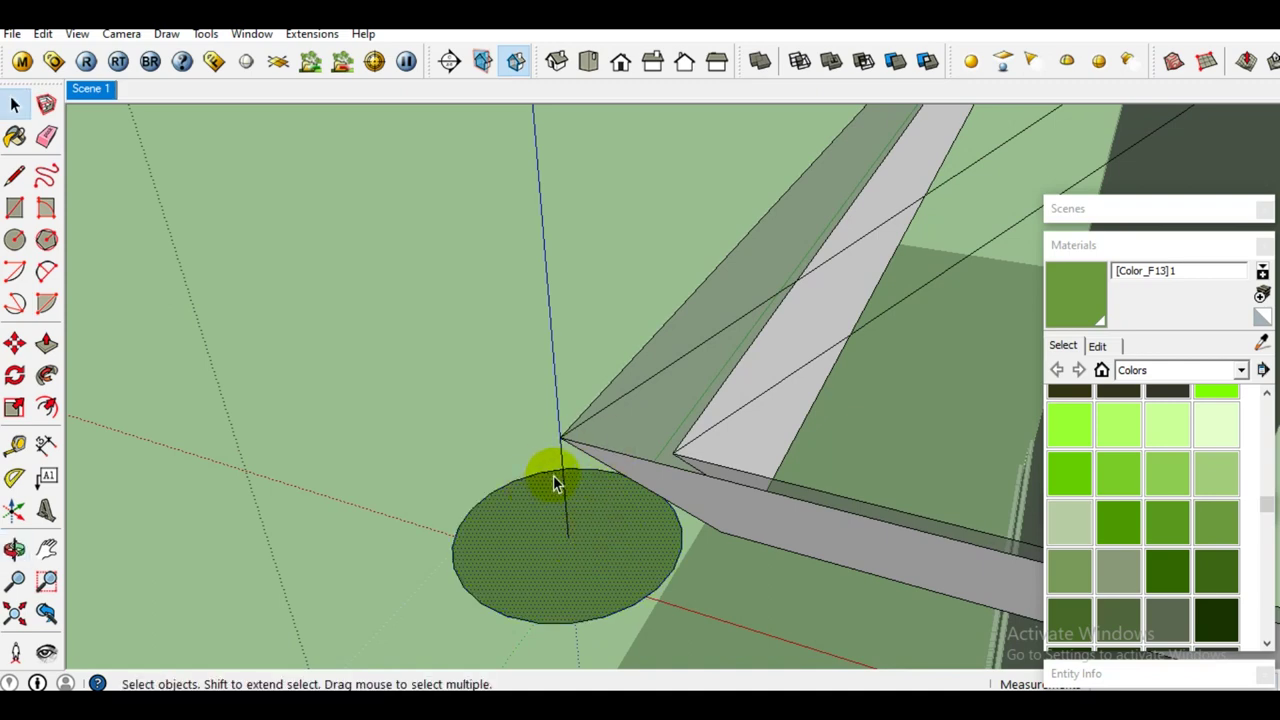
left_click(593, 458)
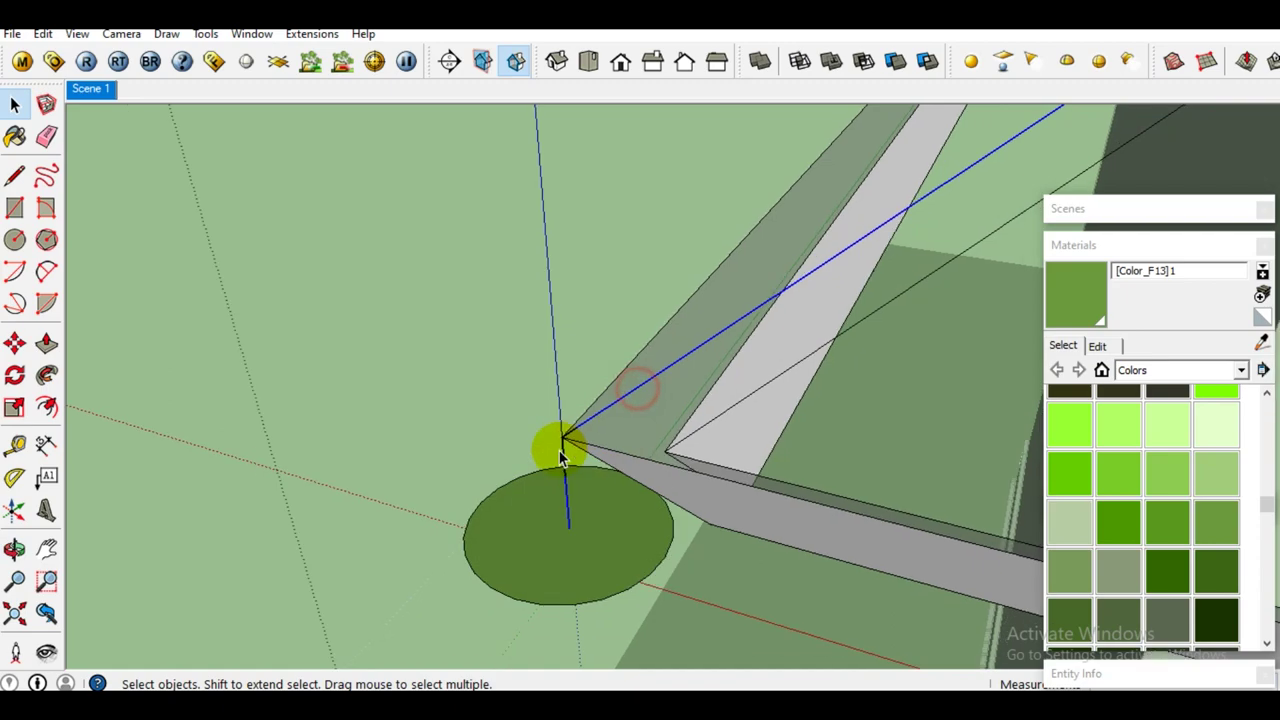
scroll(571, 443, "down", 5)
mouse_move(700, 366)
middle_mouse_down()
mouse_move(715, 422)
mouse_move(521, 387)
middle_mouse_up()
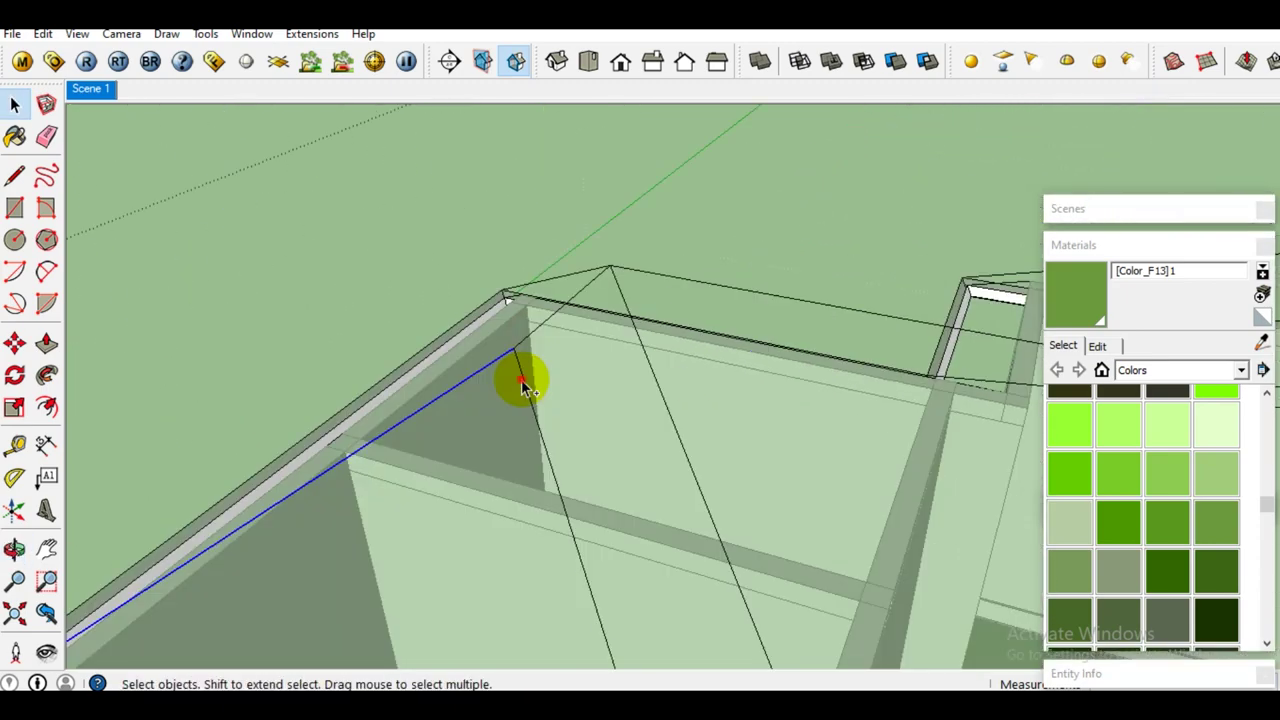
scroll(528, 385, "down", 5)
scroll(300, 465, "up", 5)
scroll(266, 477, "up", 3)
middle_click_drag(266, 477, 286, 537)
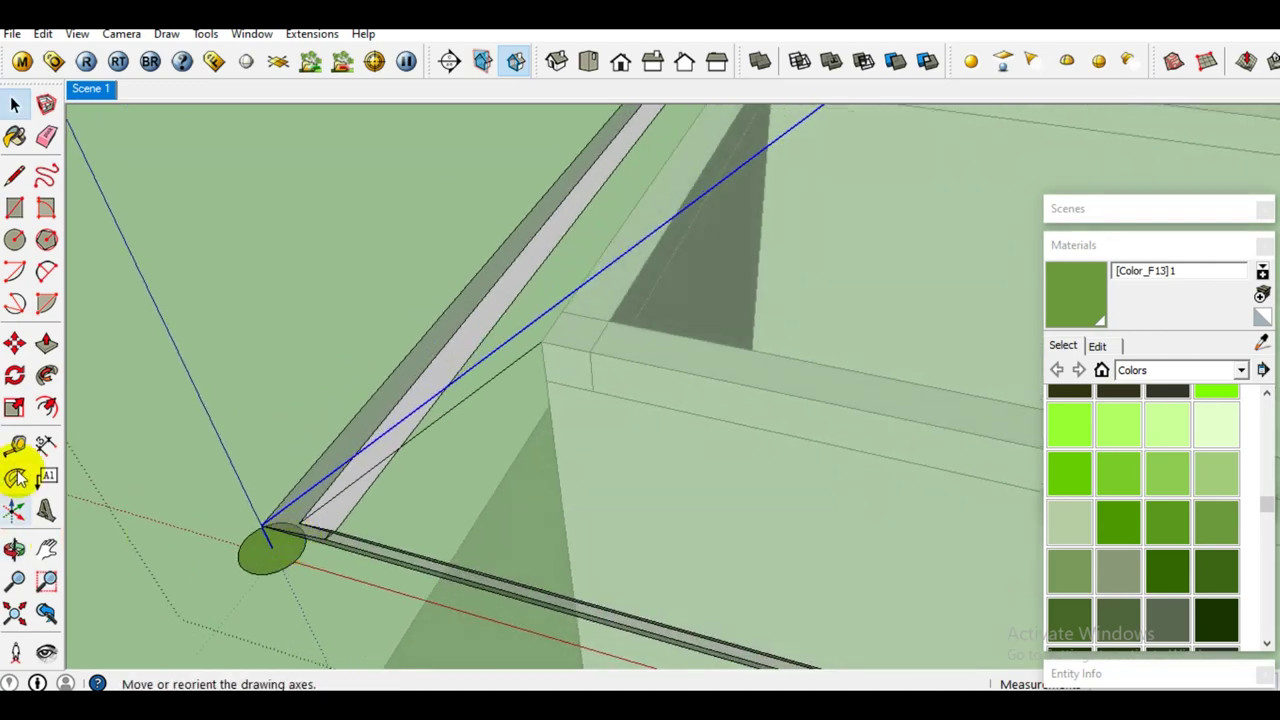
Follow Me the green circle along the hip into a round rod.
left_click(65, 400)
left_click(272, 552)
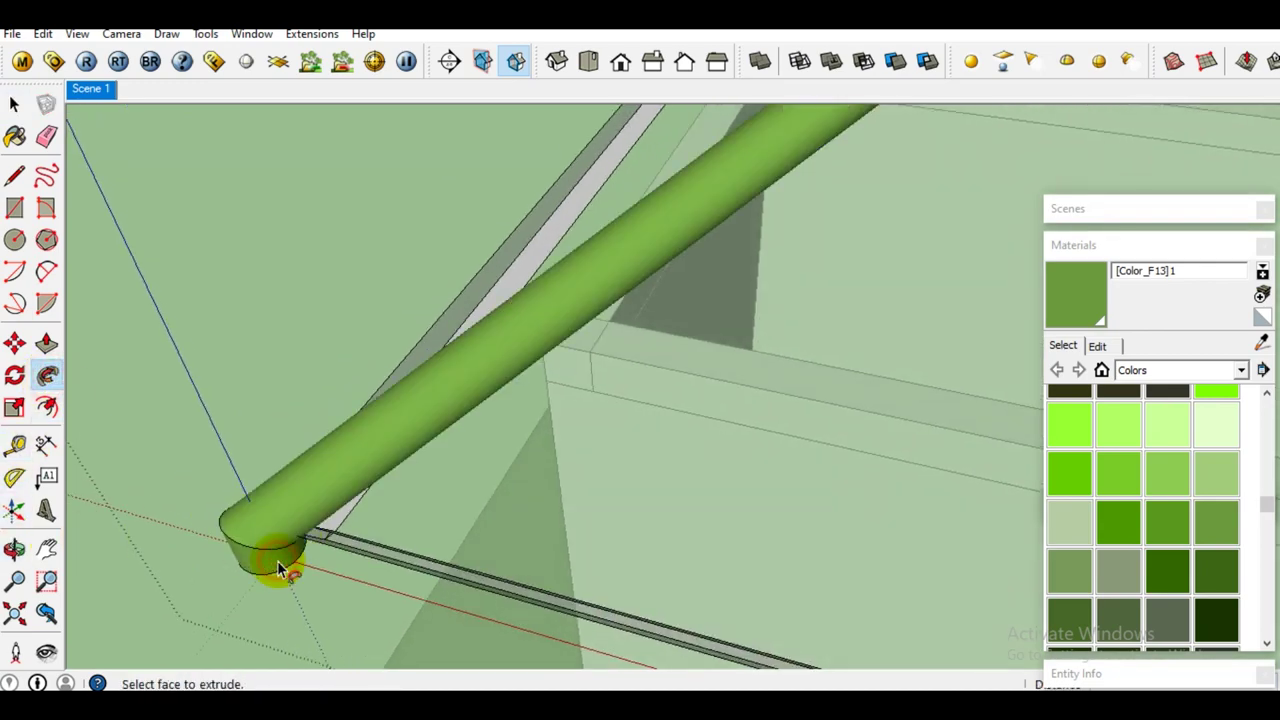
key("space")
scroll(277, 560, "down", 4)
mouse_move(306, 528)
middle_mouse_down()
mouse_move(459, 400)
mouse_move(434, 466)
middle_mouse_up()
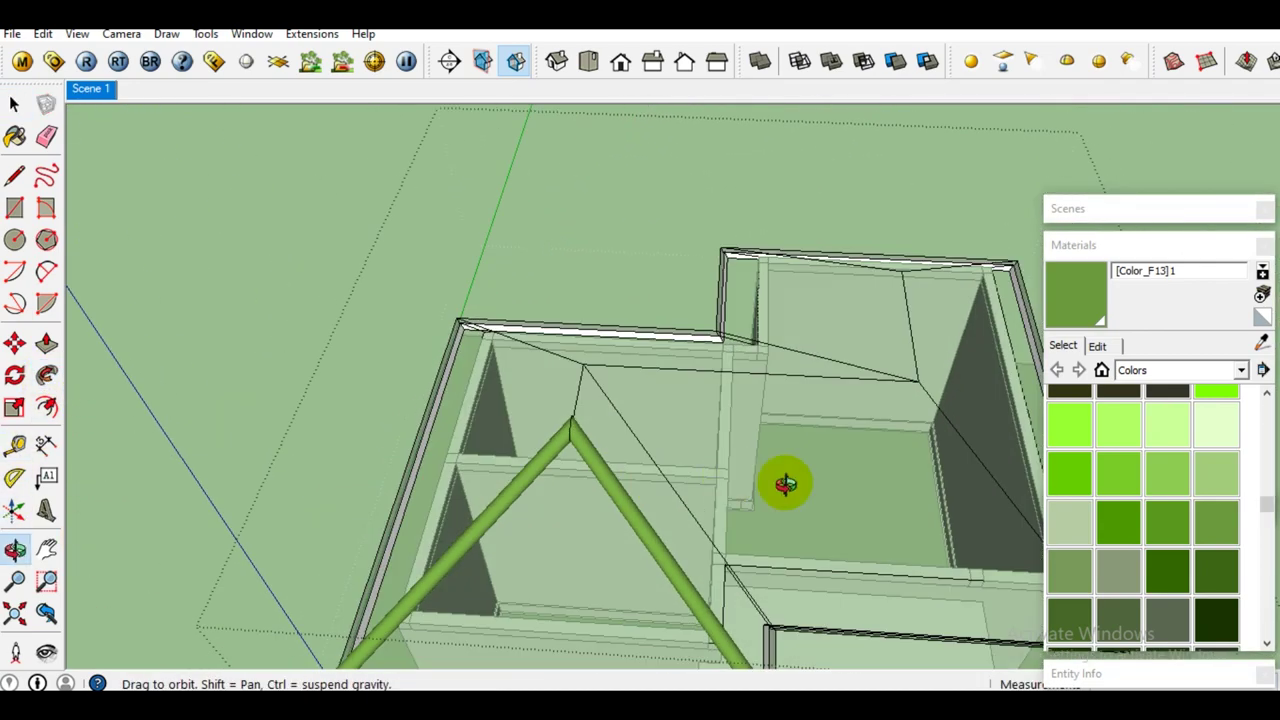
Place the pasted circle and move it to the foot of the next hip.
scroll(395, 492, "up", 5)
scroll(393, 492, "up", 3)
mouse_move(391, 503)
middle_mouse_down()
mouse_move(480, 420)
mouse_move(363, 620)
middle_mouse_up()
scroll(564, 488, "up", 3)
middle_click_drag(564, 488, 737, 467)
left_click(688, 450)
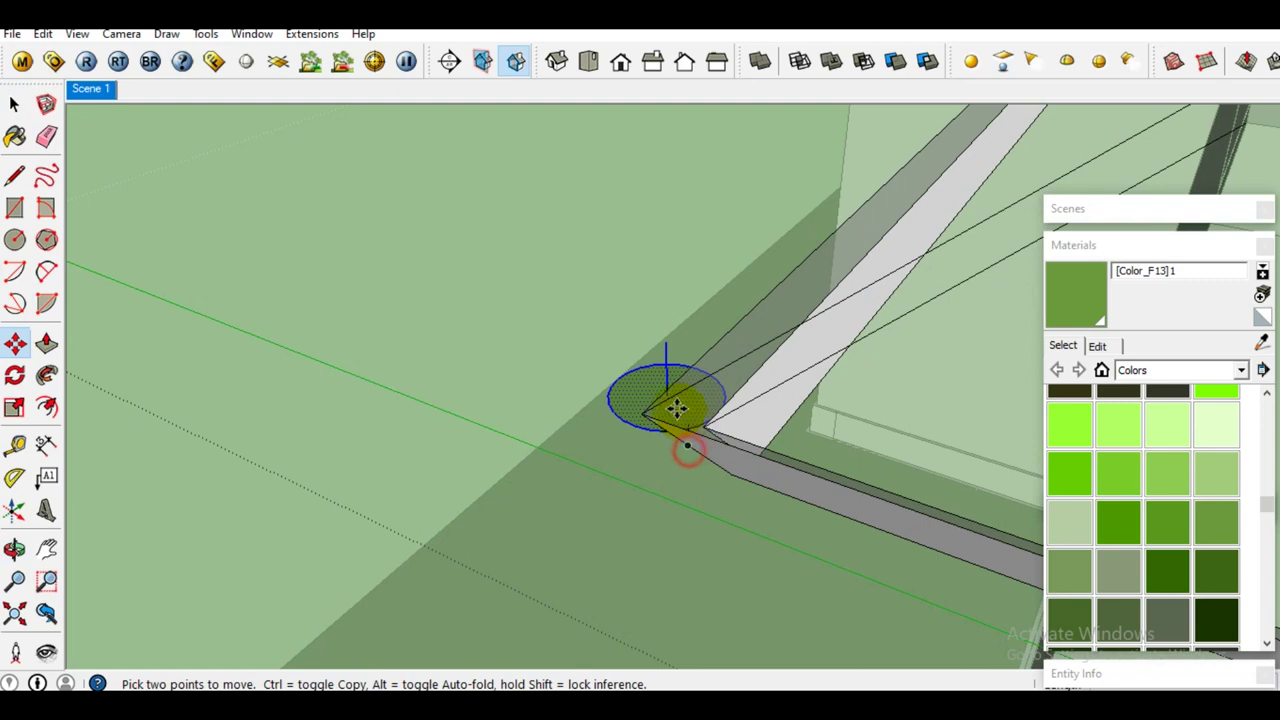
left_click_drag(668, 344, 642, 412)
left_click(642, 412)
key("space")
Orbit and zoom in on the roof's interior corner where the path runs.
scroll(566, 518, "up", 2)
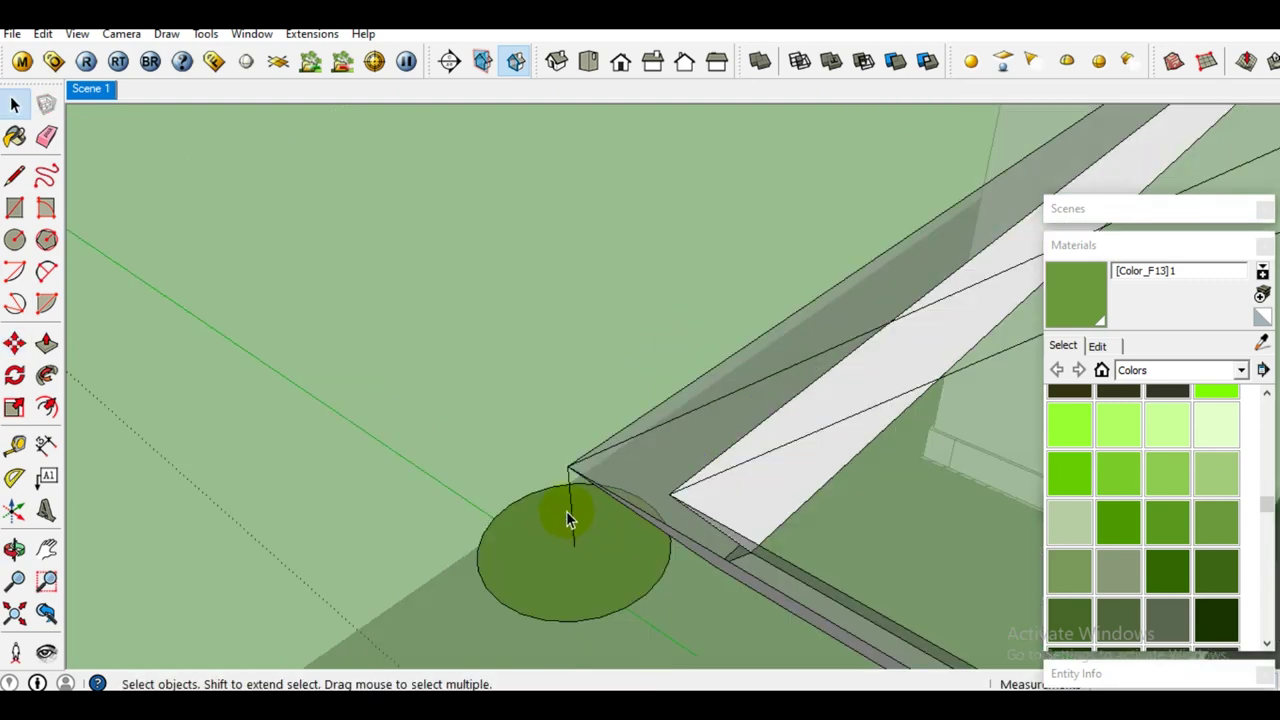
scroll(572, 520, "down", 1)
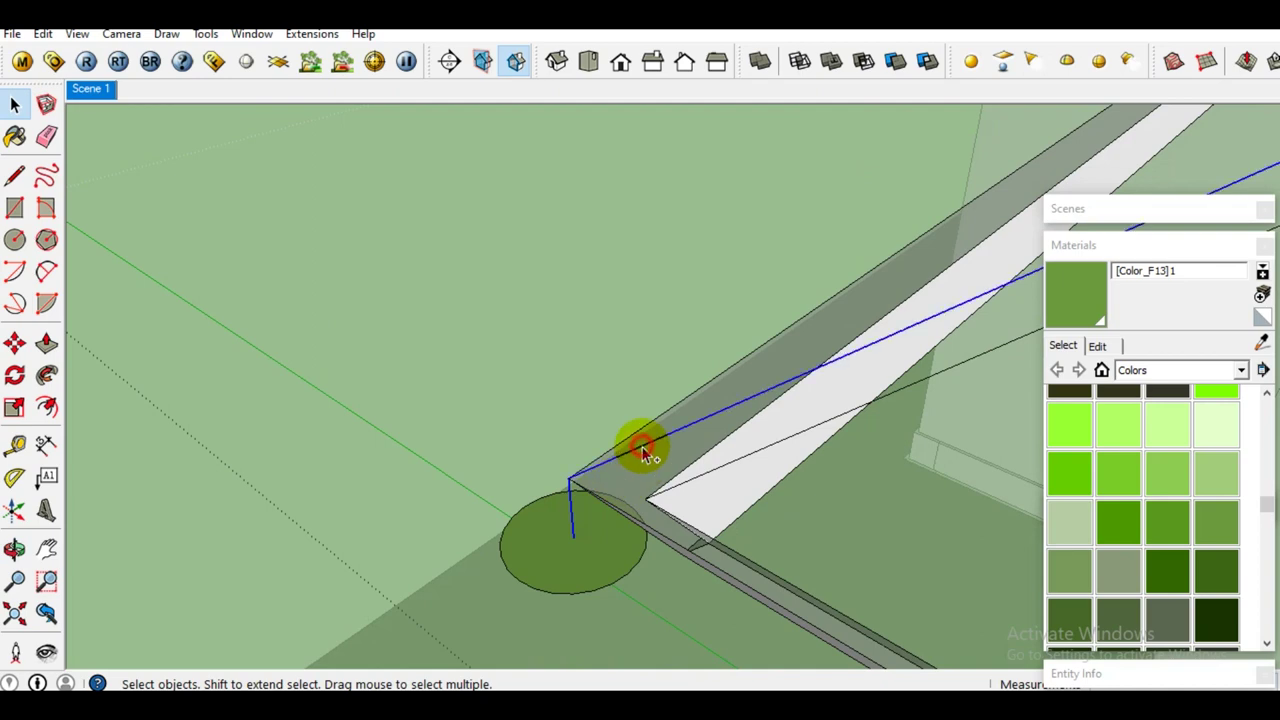
scroll(645, 455, "down", 2)
mouse_move(587, 455)
middle_mouse_down()
mouse_move(414, 586)
mouse_move(724, 458)
middle_mouse_up()
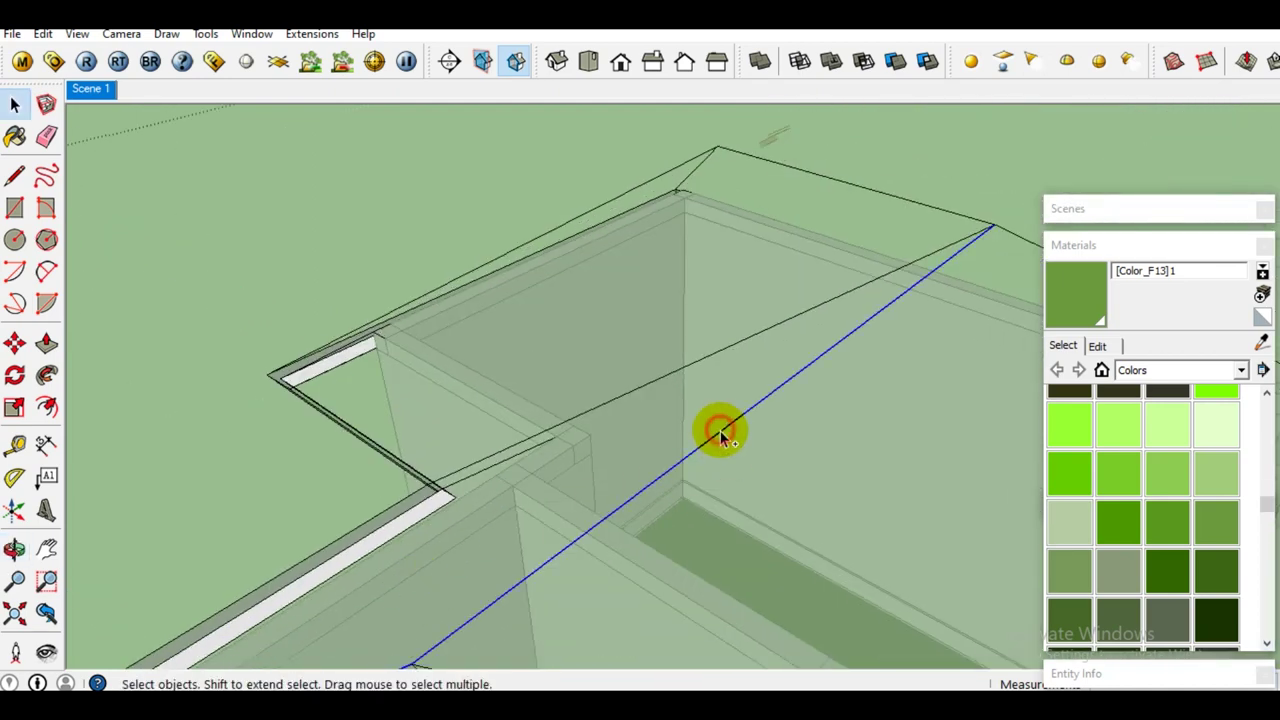
scroll(740, 415, "down", 2)
mouse_move(763, 397)
middle_mouse_down()
mouse_move(700, 429)
mouse_move(714, 466)
mouse_move(757, 468)
middle_mouse_up()
scroll(714, 466, "up", 2)
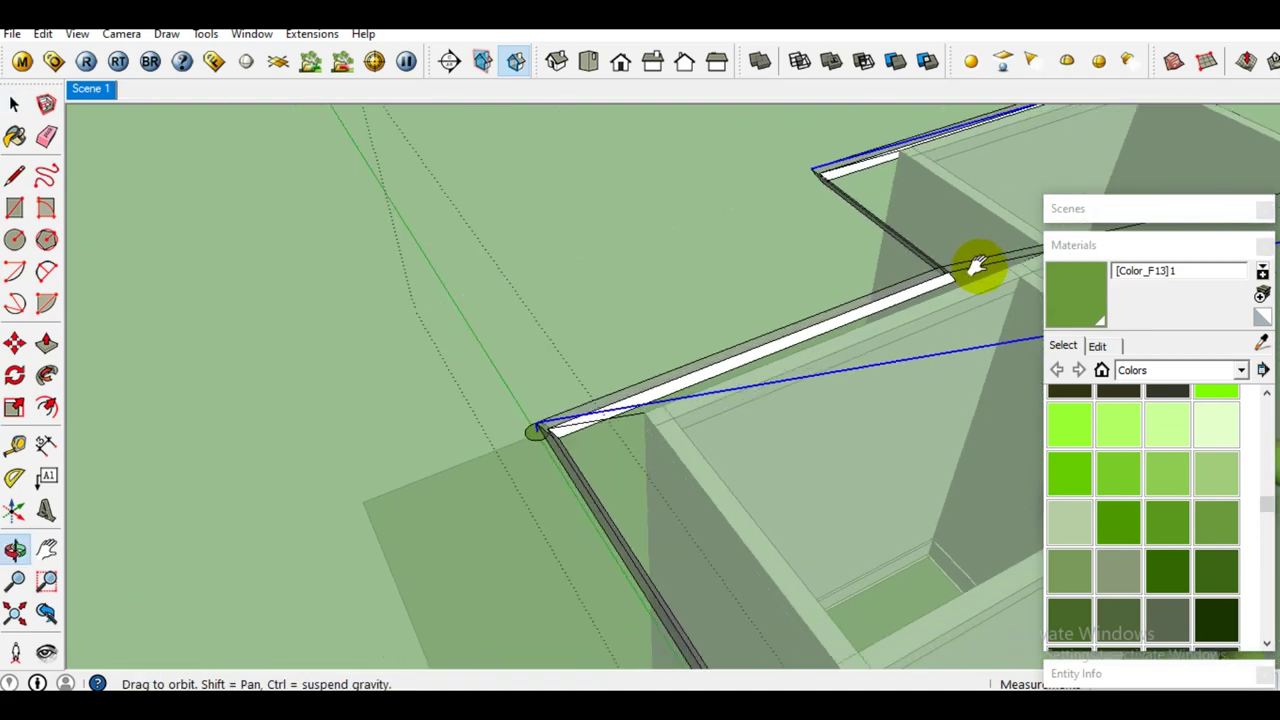
middle_click_drag(763, 428, 638, 406, "shift")
scroll(573, 423, "up", 3)
scroll(573, 423, "up", 3)
scroll(575, 430, "up", 2)
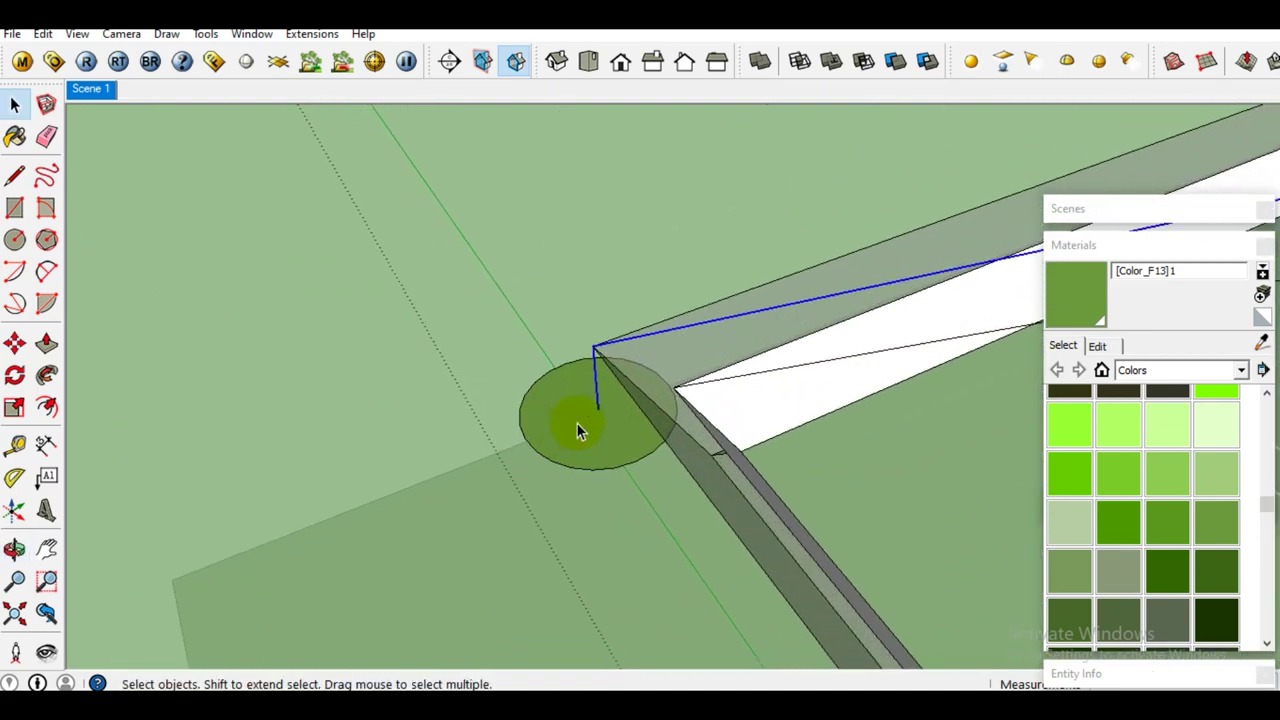
Follow Me the circle along the hip and ridge path into a green pipe.
left_click(45, 378)
left_click(585, 405)
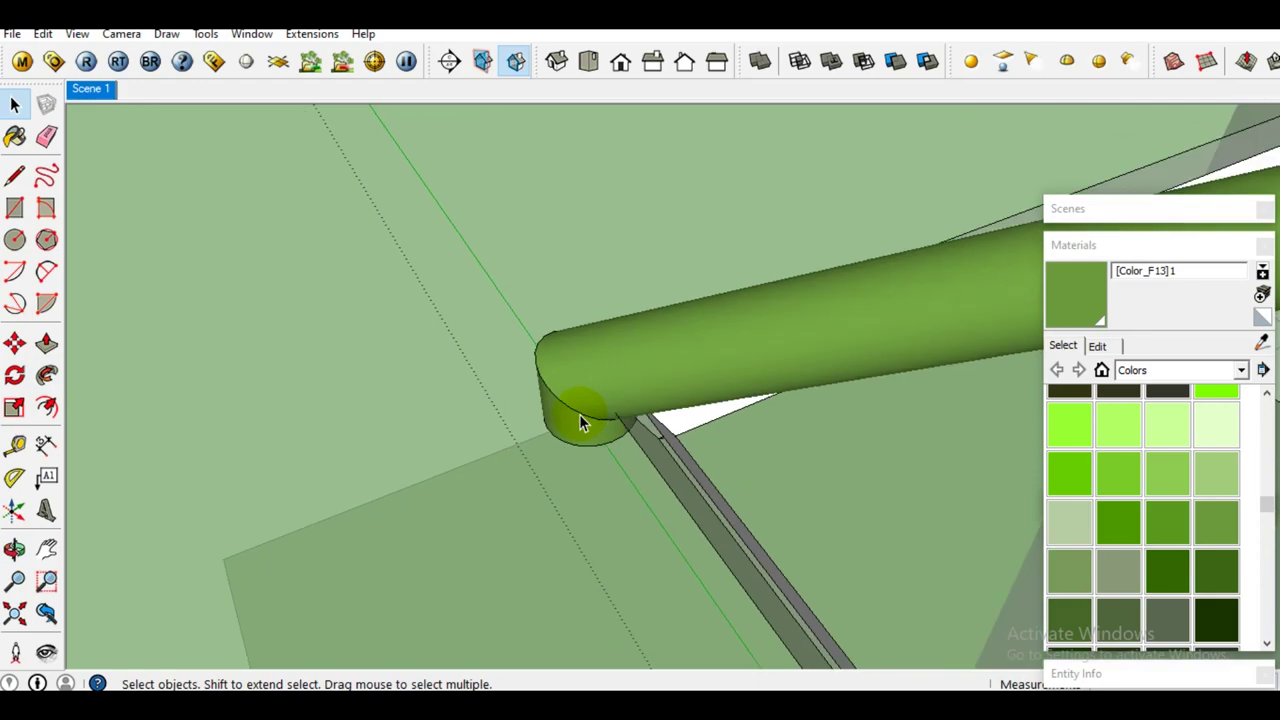
scroll(579, 414, "down", 5)
mouse_move(805, 335)
middle_mouse_down()
mouse_move(730, 418)
mouse_move(500, 351)
mouse_move(573, 420)
mouse_move(571, 337)
middle_mouse_up()
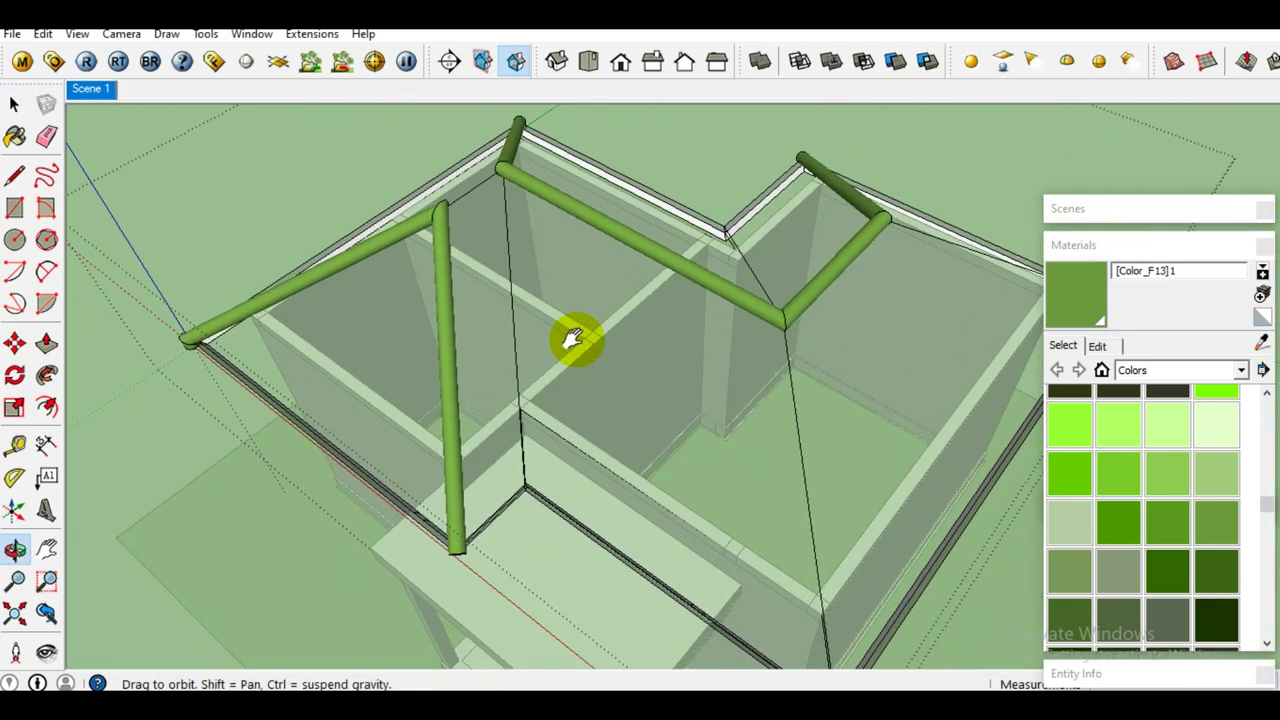
scroll(465, 175, "up", 3)
mouse_move(465, 175)
middle_mouse_down()
mouse_move(471, 243)
mouse_move(511, 343)
mouse_move(360, 343)
mouse_move(418, 345)
middle_mouse_up()
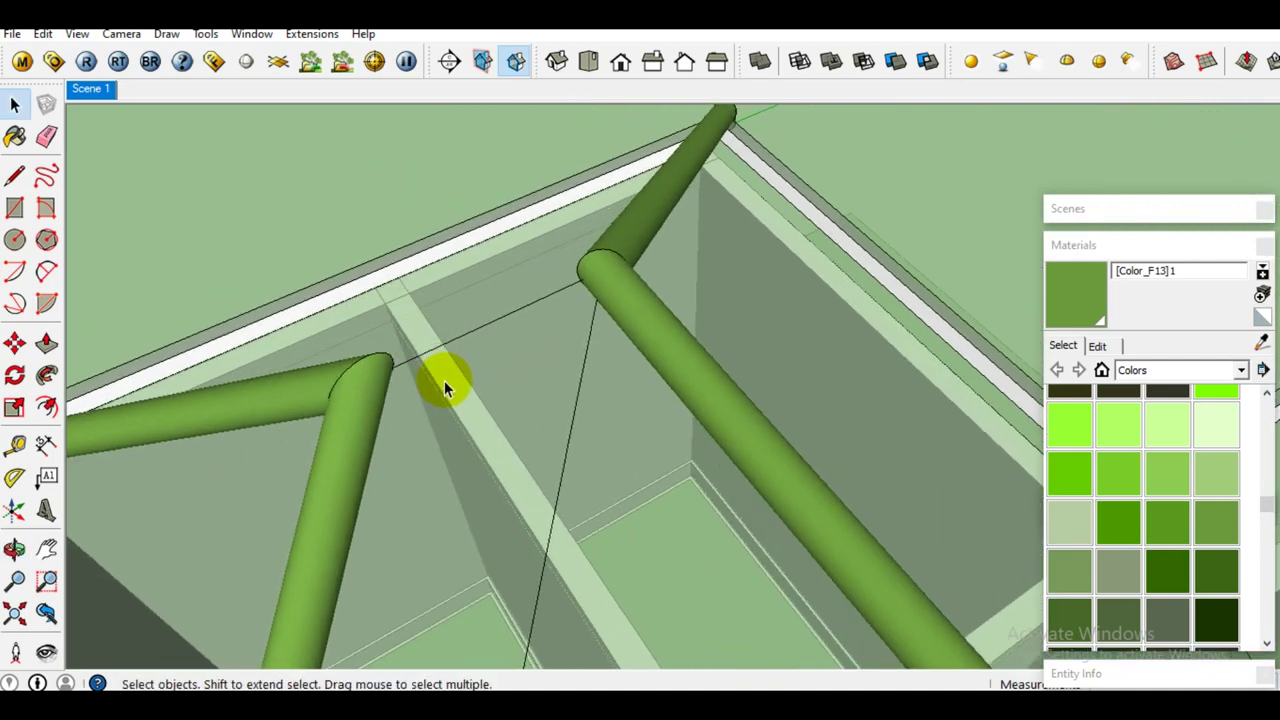
key("ctrl+v")
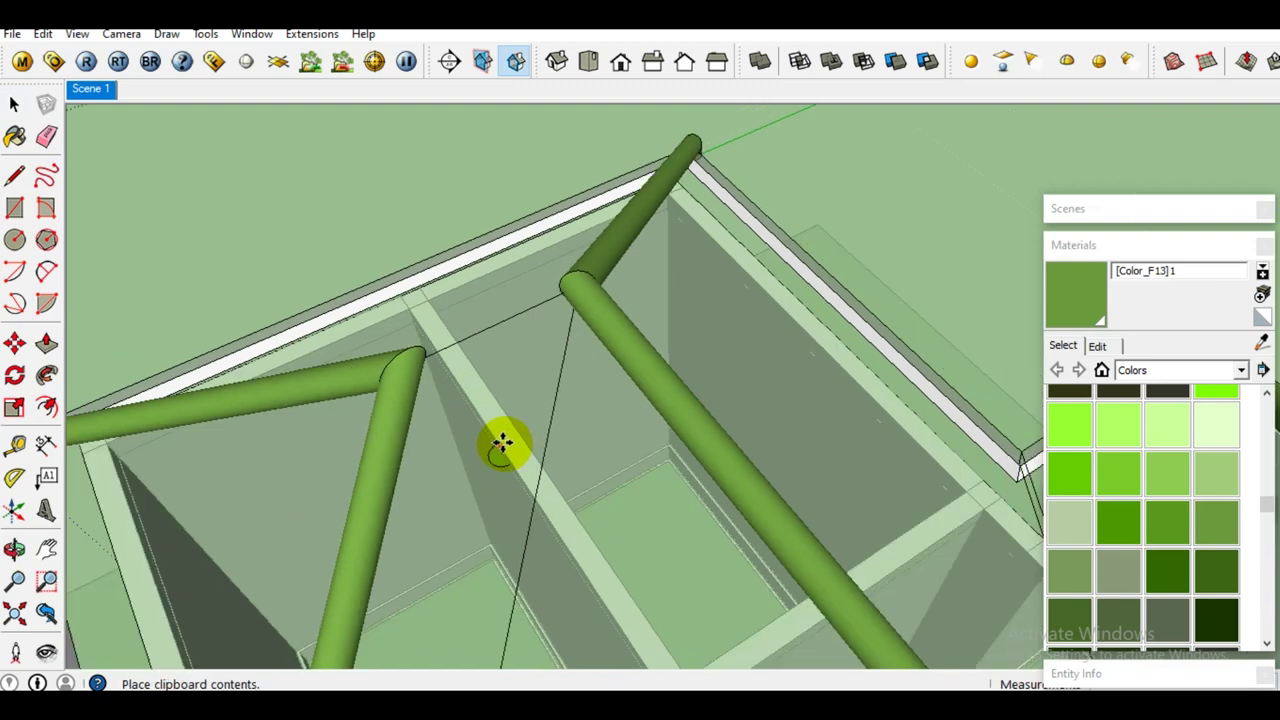
Place the pasted circle copy and make the green ellipse a group.
left_click(501, 444)
scroll(510, 450, "up", 2)
scroll(520, 460, "up", 1)
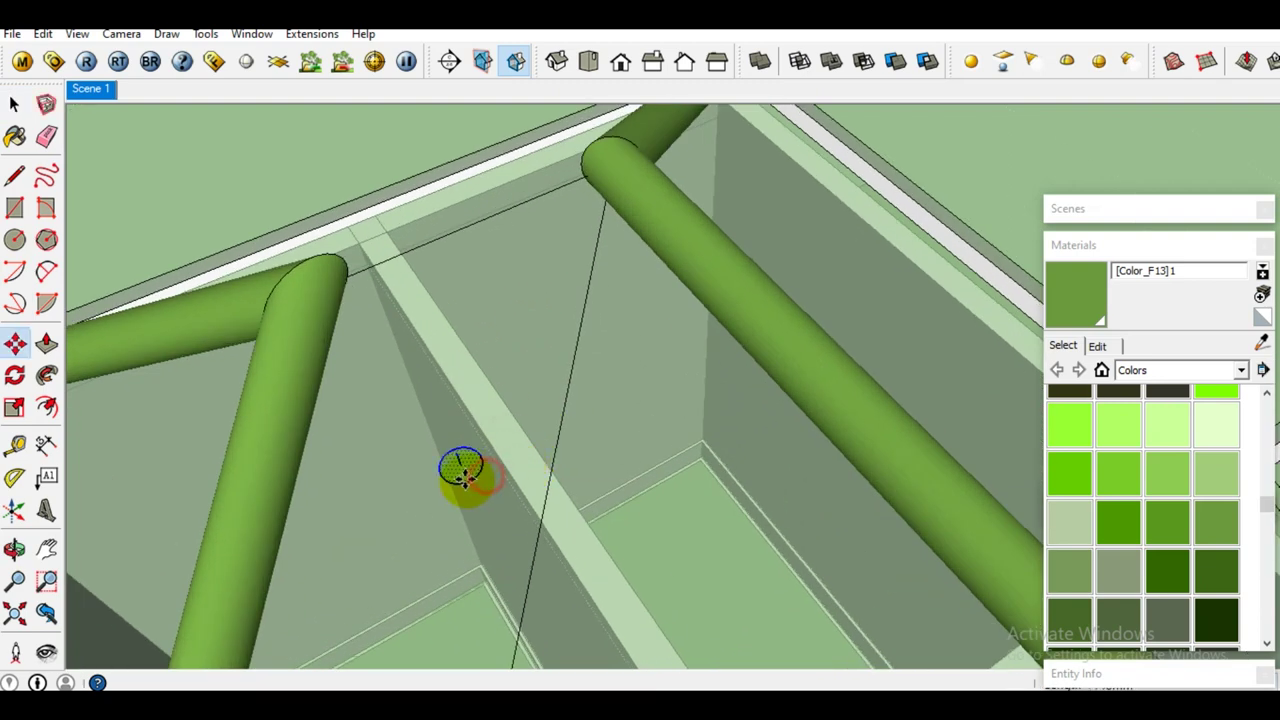
key("space")
scroll(465, 460, "up", 2)
scroll(455, 448, "up", 2)
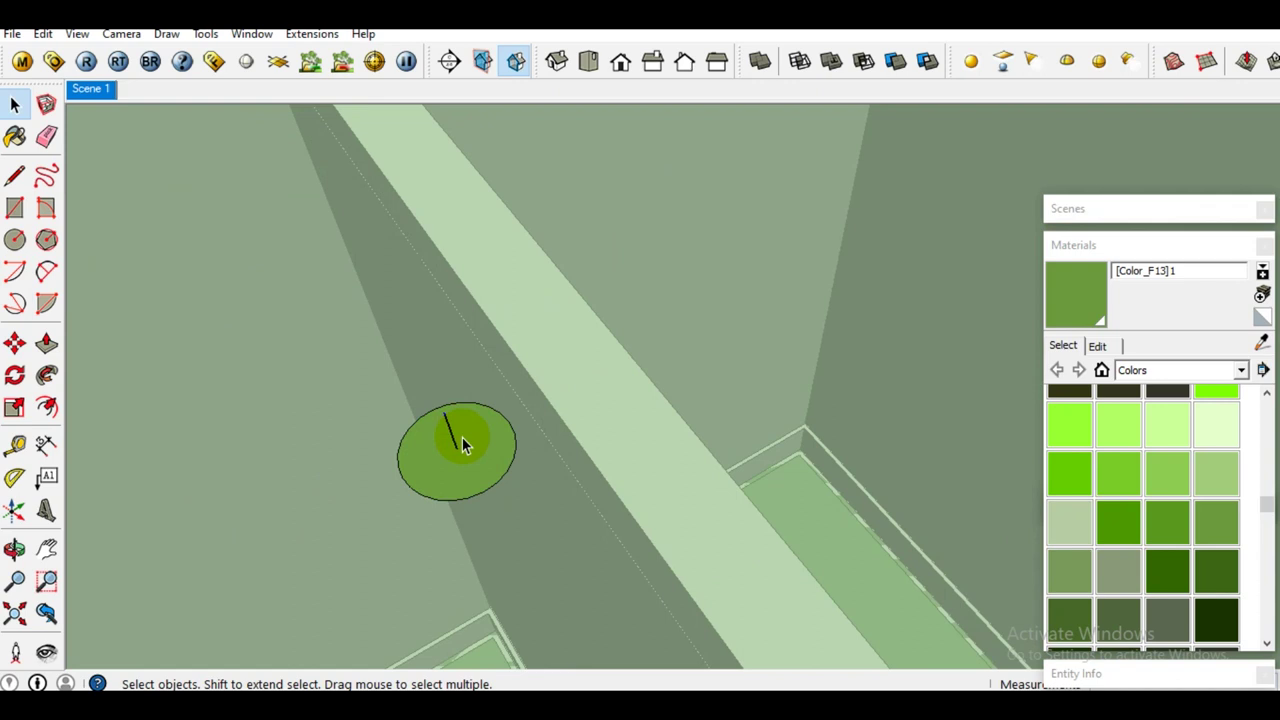
left_click(476, 470)
right_click(476, 470)
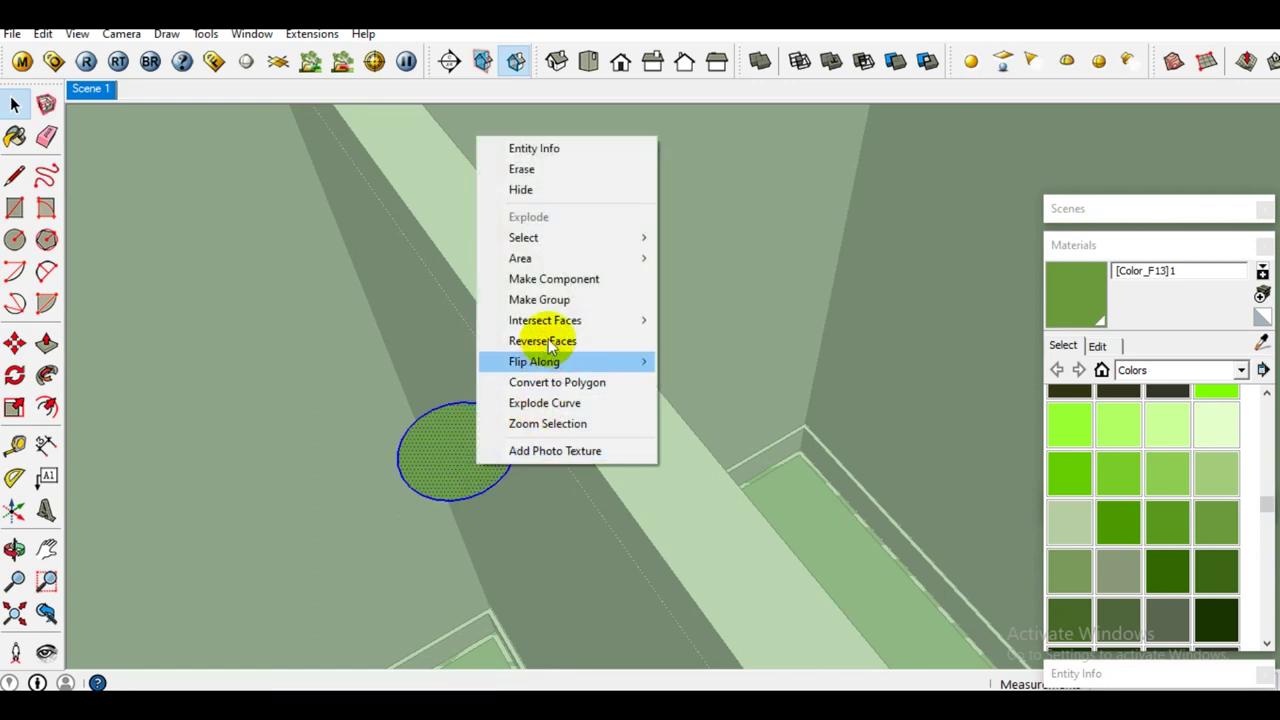
left_click(555, 299)
Rotate the grouped ellipse so it stands upright.
scroll(453, 472, "up", 2)
scroll(458, 485, "up", 1)
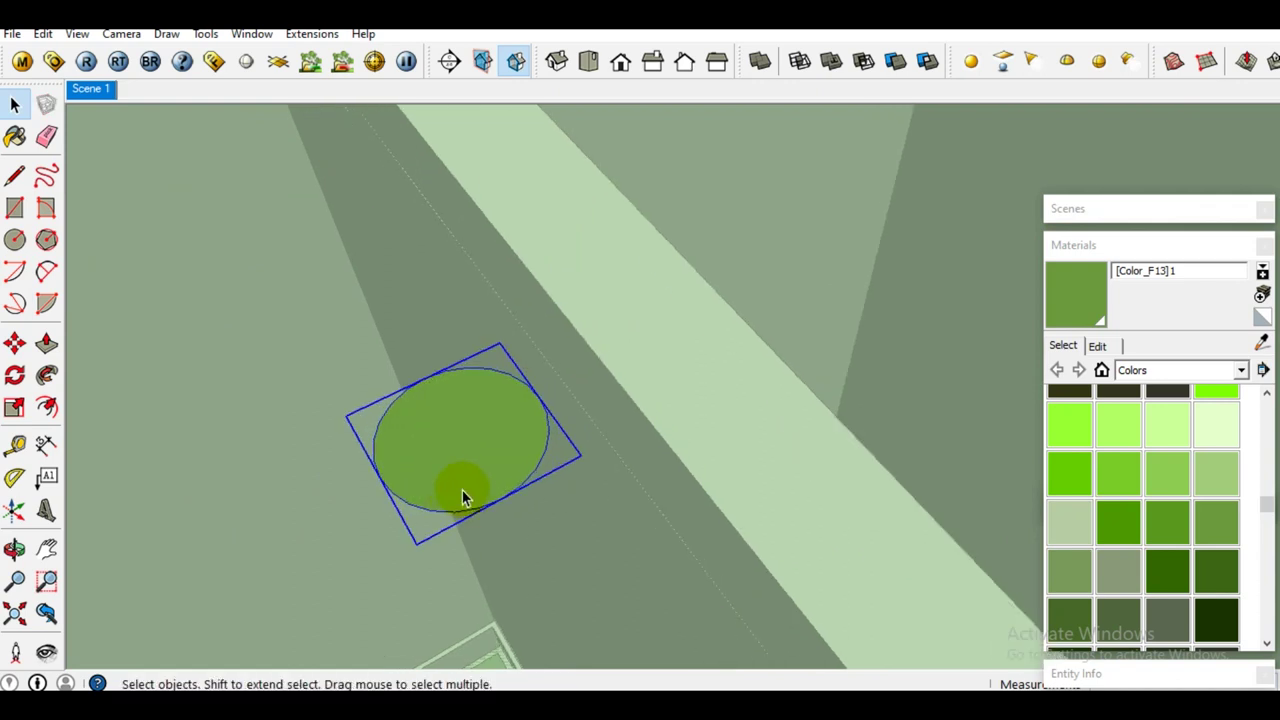
key("m")
mouse_move(503, 491)
middle_mouse_down()
mouse_move(490, 350)
mouse_move(551, 457)
mouse_move(491, 471)
middle_mouse_up()
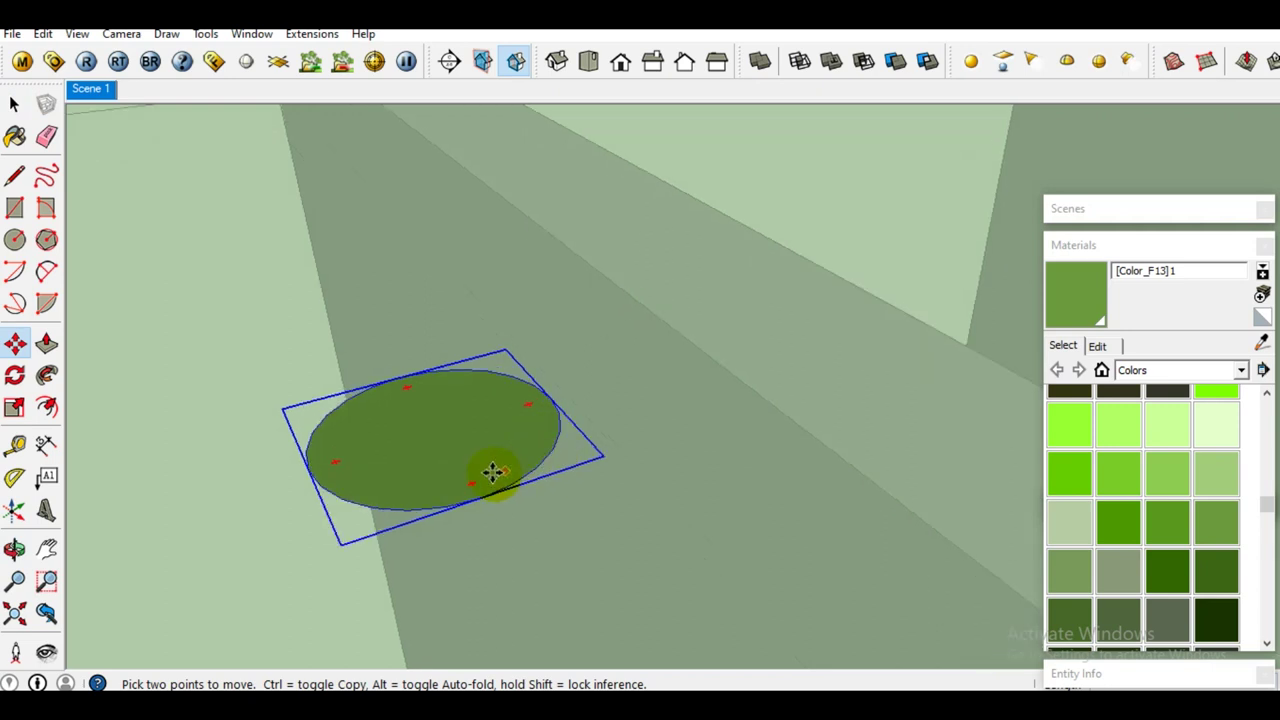
key("q")
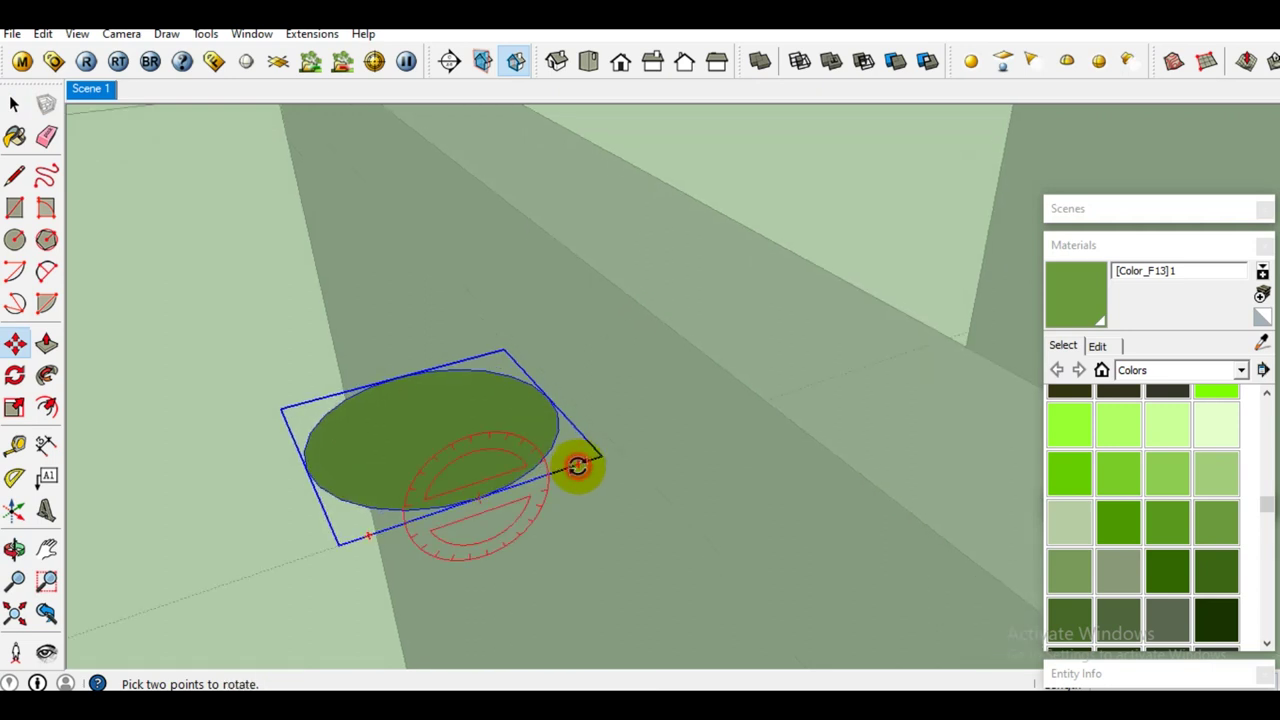
mouse_move(466, 429)
middle_mouse_down()
mouse_move(553, 426)
mouse_move(481, 471)
mouse_move(528, 494)
middle_mouse_up()
Move the upright ellipse onto the corner where the hip and ridge pipes meet.
key("m")
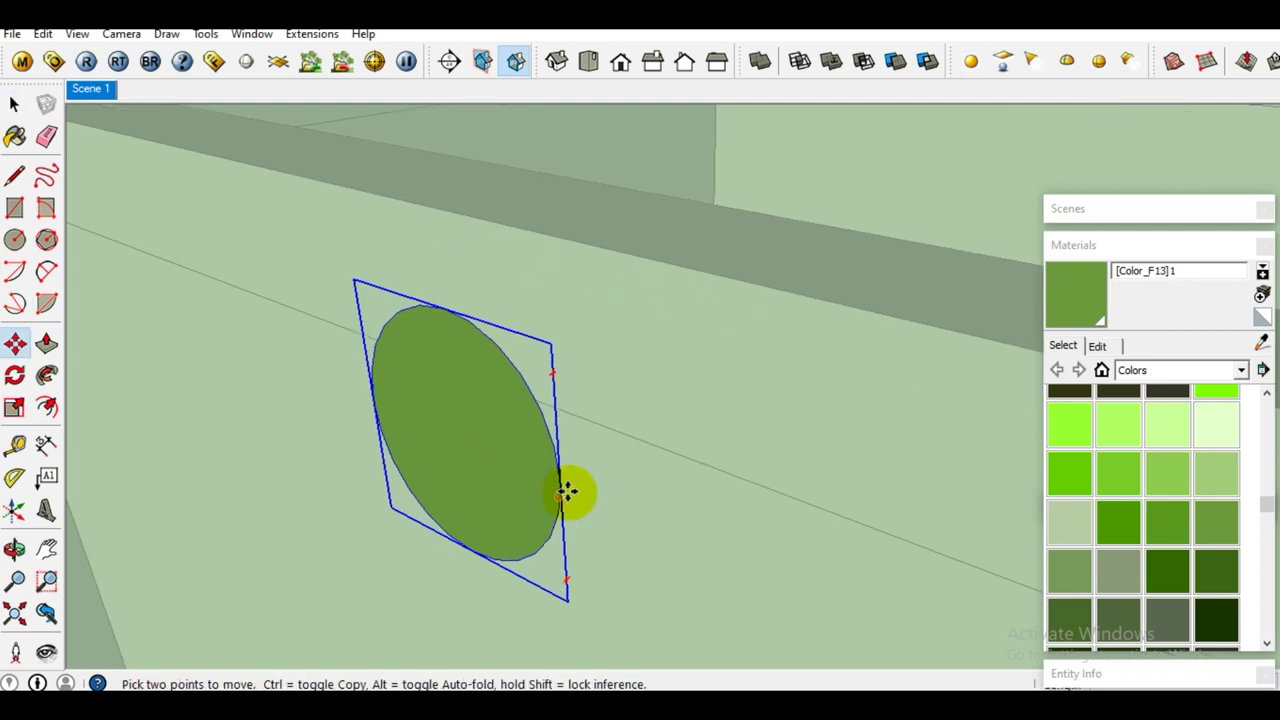
middle_click_drag(560, 488, 583, 491)
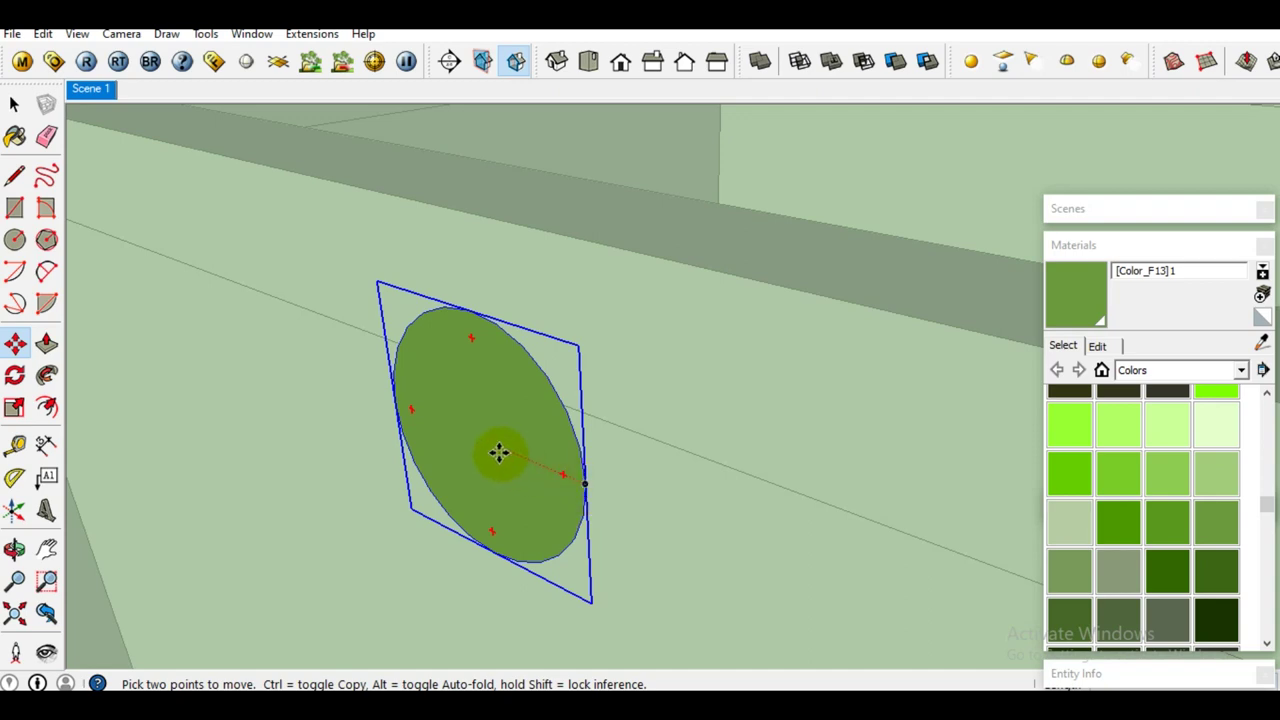
scroll(480, 445, "down", 3)
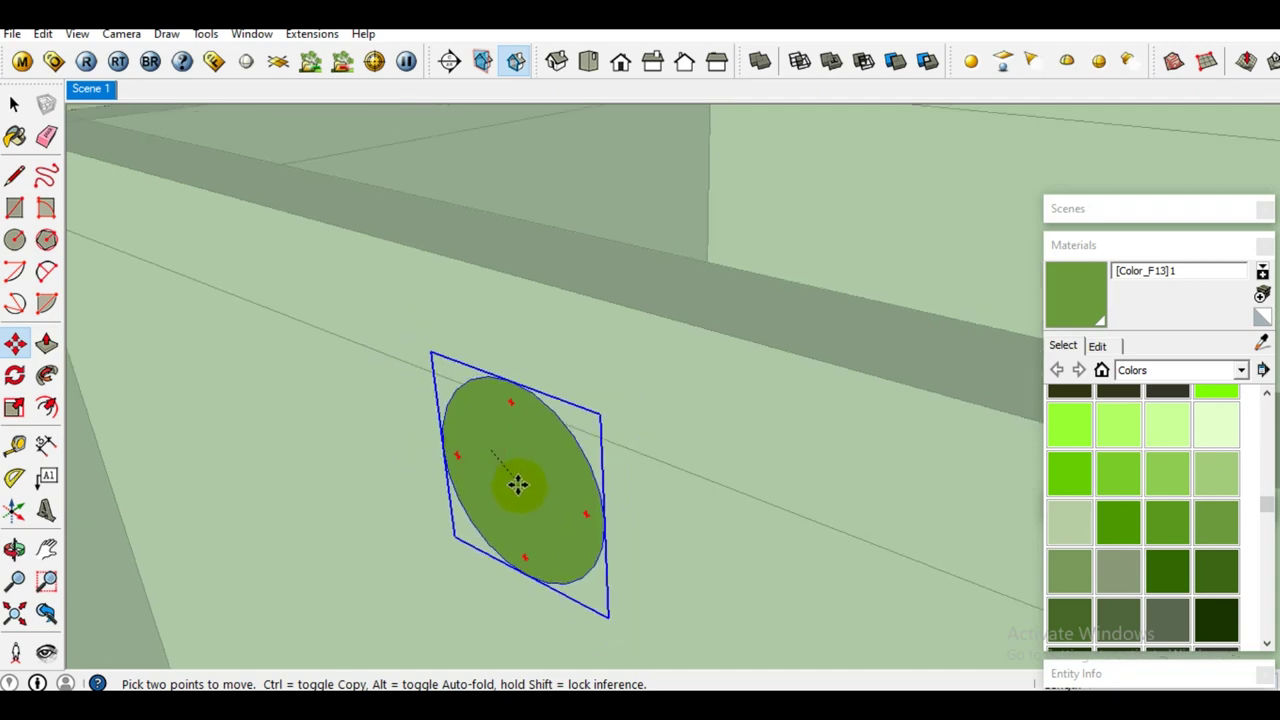
scroll(515, 470, "down", 5)
scroll(530, 490, "down", 5)
scroll(535, 490, "down", 1)
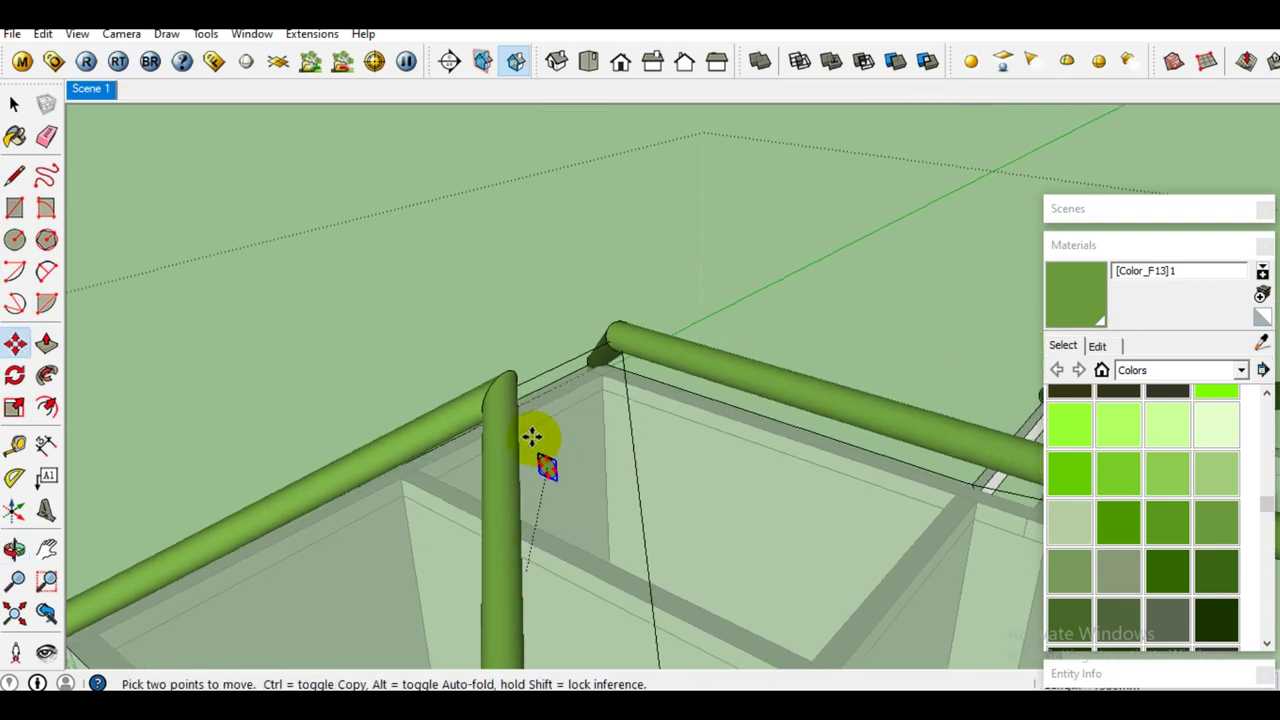
scroll(510, 390, "up", 4)
middle_click_drag(509, 390, 484, 418, "shift")
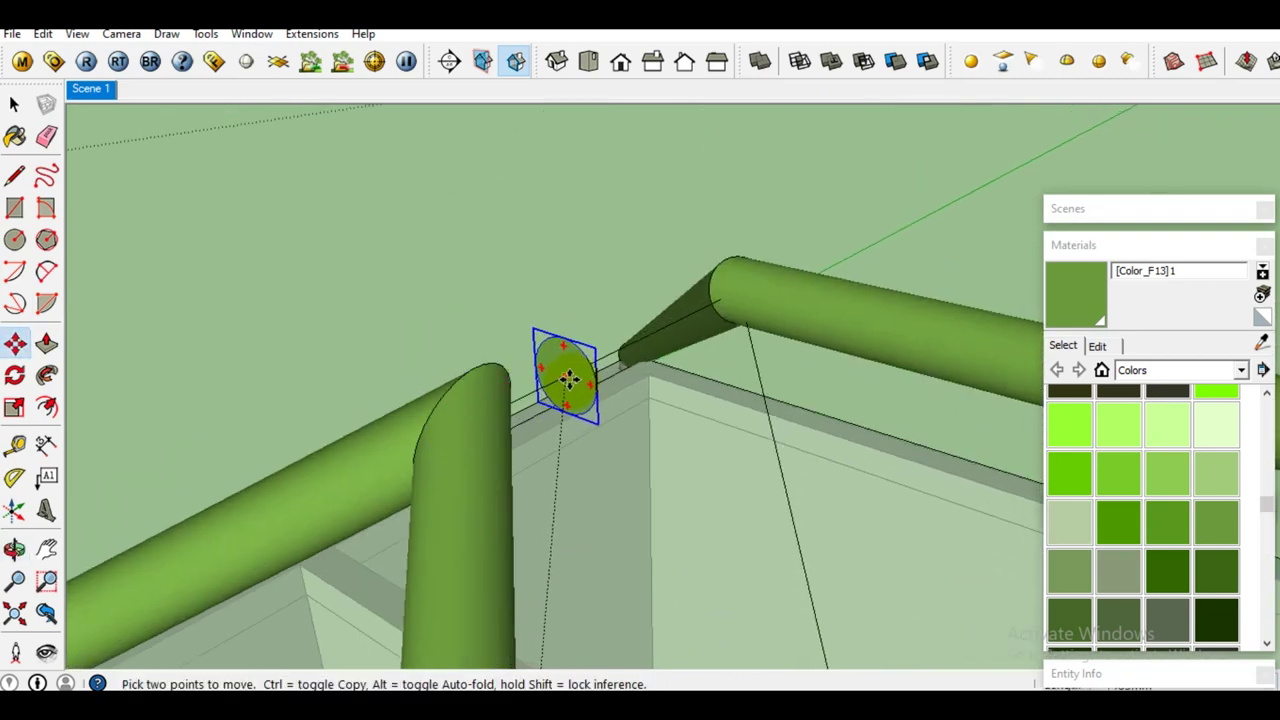
left_click(582, 372)
key("space")
middle_click_drag(582, 372, 594, 380)
Inside the group, push/pull the ellipse into a cylinder reaching the pipe.
double_click(594, 382)
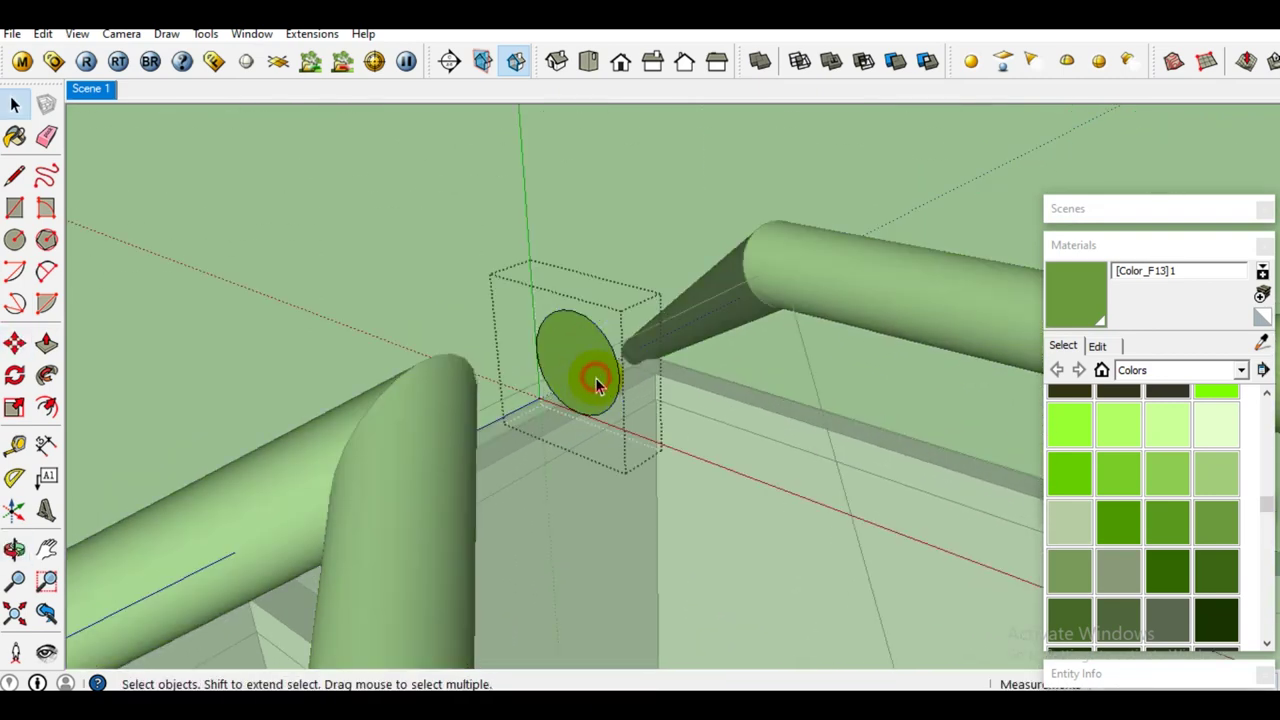
key("p")
left_click_drag(592, 378, 425, 455)
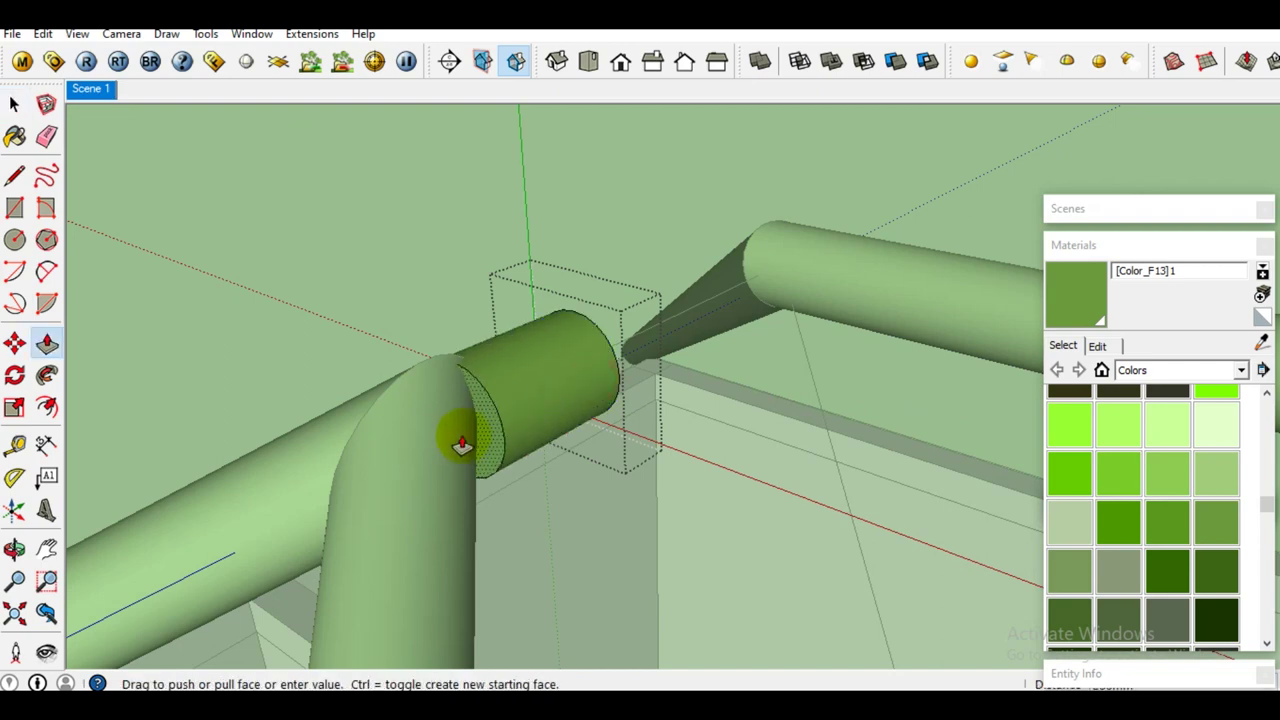
mouse_move(425, 455)
middle_mouse_down()
mouse_move(337, 480)
mouse_move(608, 351)
middle_mouse_up()
key("space")
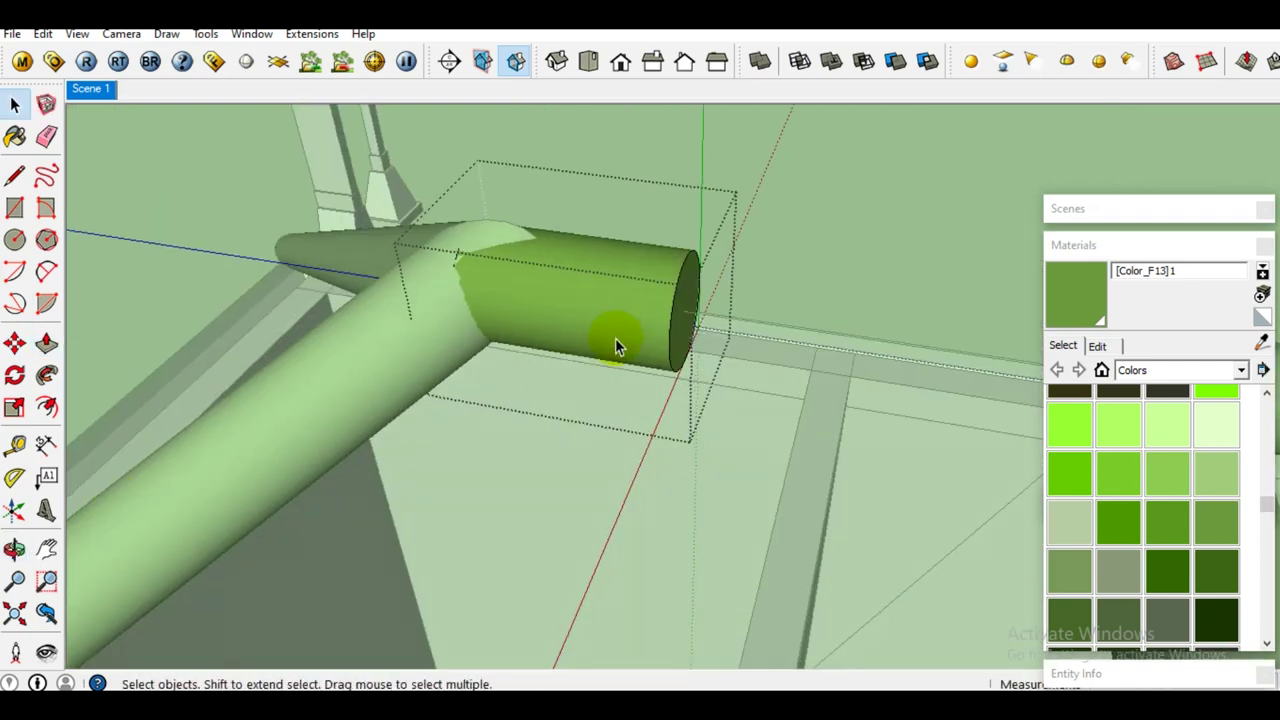
scroll(674, 334, "up", 2)
Lengthen the cylinder further along the ridge pipe and exit the group.
key("p")
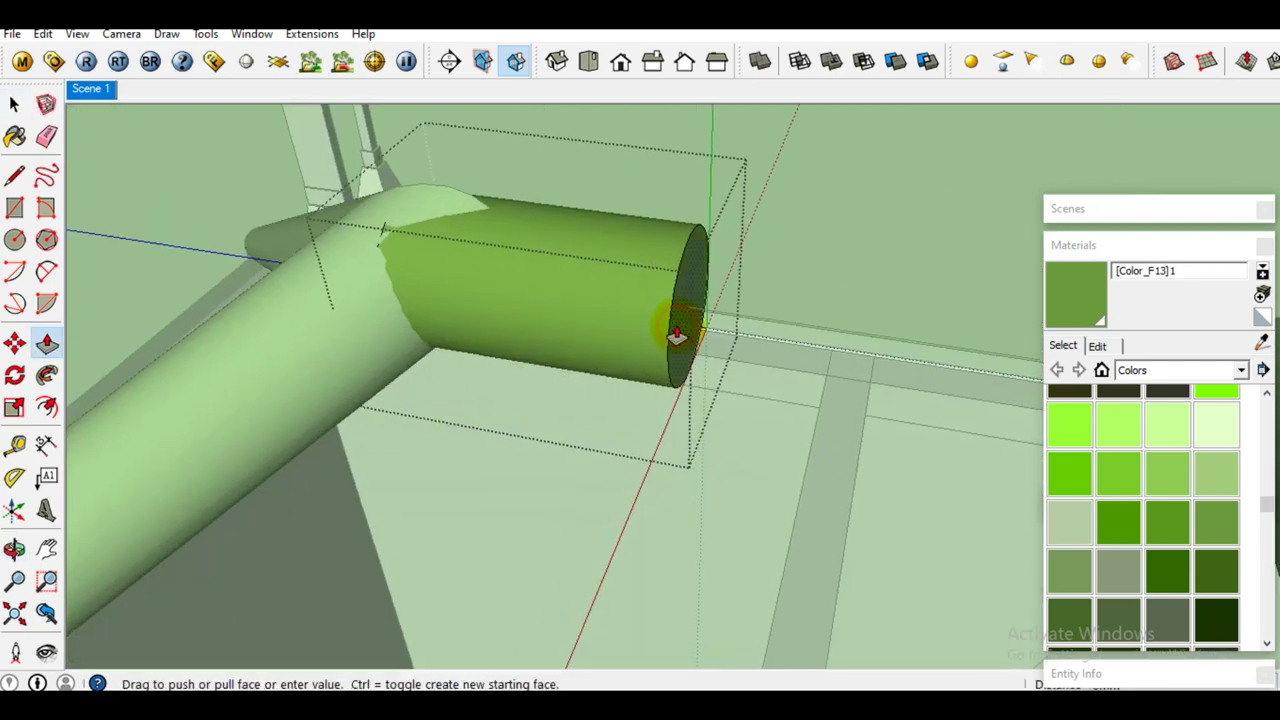
middle_click_drag(678, 333, 743, 349)
left_click_drag(743, 349, 944, 380)
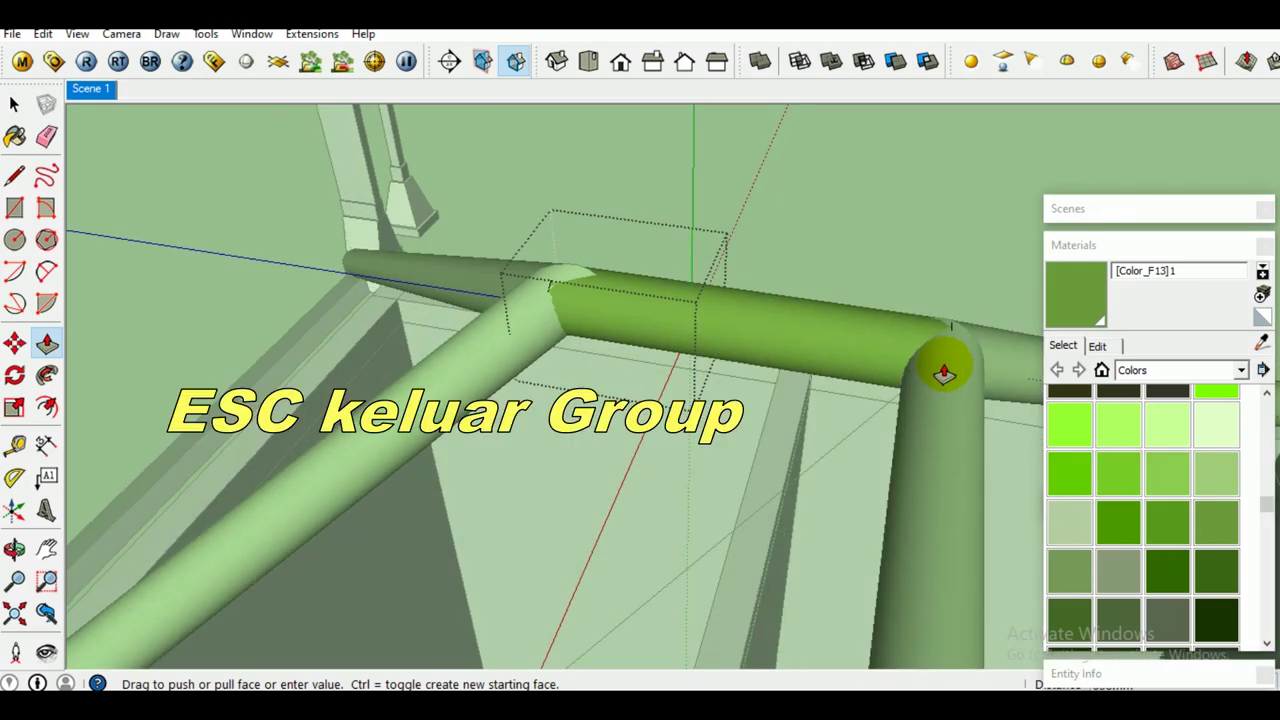
key("space")
middle_click_drag(885, 363, 824, 342)
key("Escape")
right_click(800, 333)
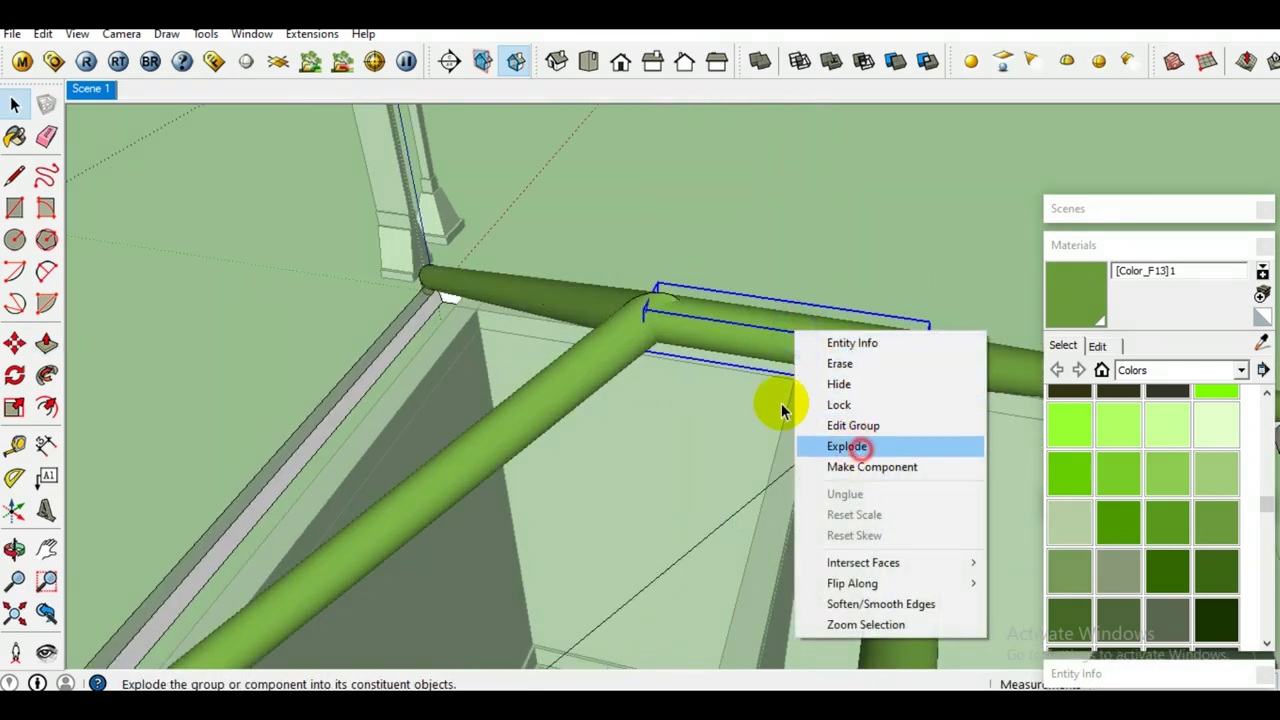
Explode the new ridge/hip cap group into loose geometry.
left_click(857, 446)
mouse_move(587, 413)
middle_mouse_down()
mouse_move(580, 449)
mouse_move(548, 393)
mouse_move(551, 440)
middle_mouse_up()
middle_click_drag(440, 422, 483, 420)
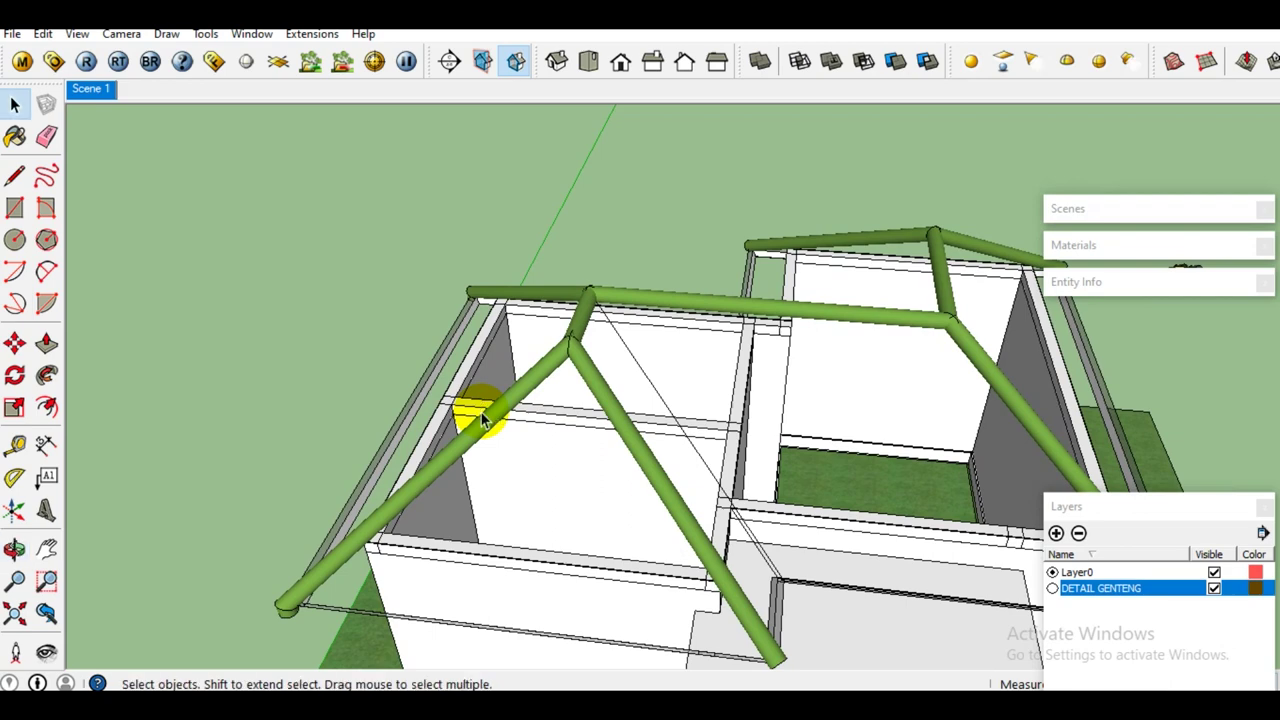
Unhide all geometry to restore the green half-round tiles, then orbit to inspect the capped roof.
left_click(43, 33)
left_click(240, 299)
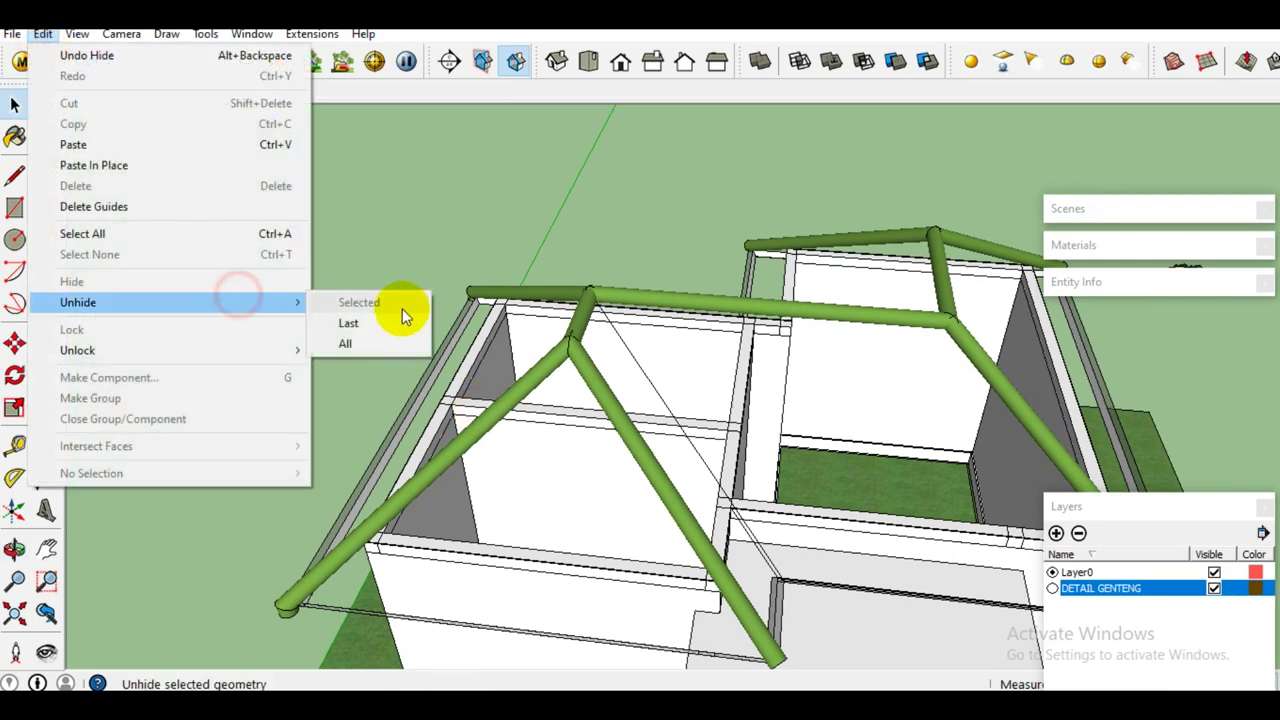
left_click(372, 342)
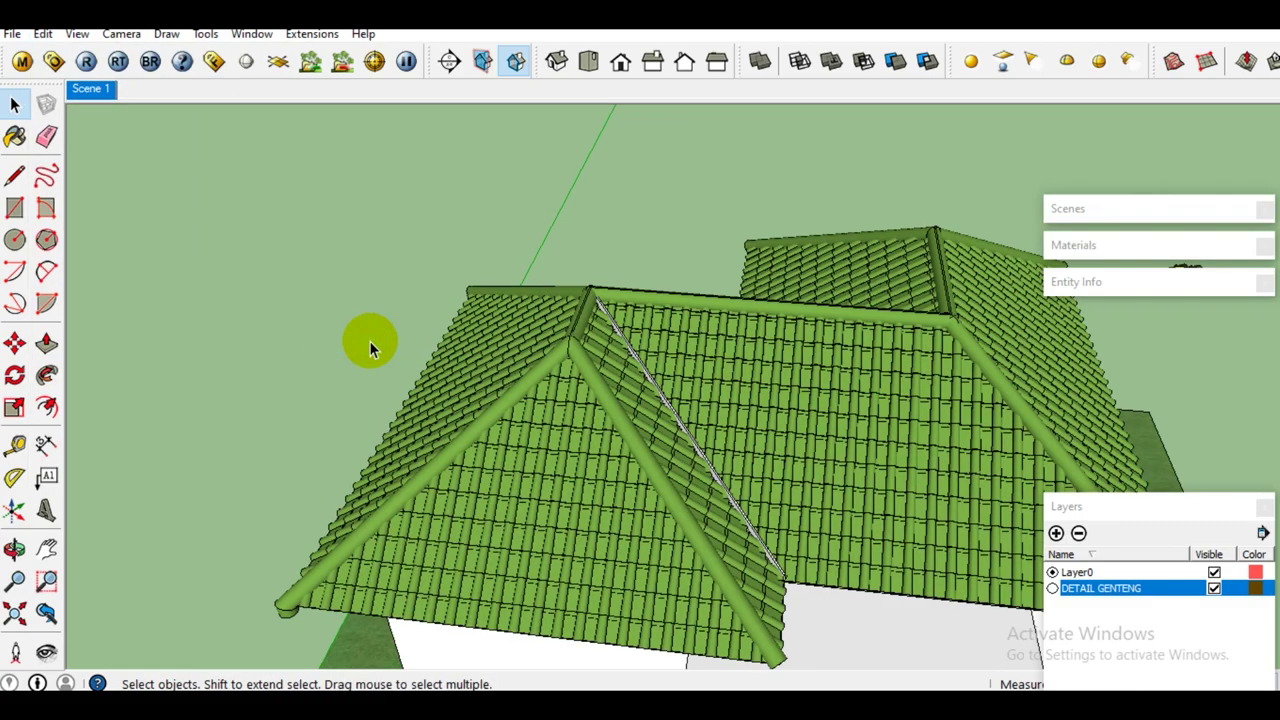
mouse_move(744, 442)
middle_mouse_down()
mouse_move(643, 409)
mouse_move(537, 277)
mouse_move(486, 357)
mouse_move(806, 366)
mouse_move(754, 423)
mouse_move(423, 434)
mouse_move(617, 409)
mouse_move(403, 506)
mouse_move(657, 443)
mouse_move(459, 479)
mouse_move(557, 466)
mouse_move(563, 380)
mouse_move(580, 363)
mouse_move(691, 399)
mouse_move(720, 386)
mouse_move(397, 477)
mouse_move(677, 449)
mouse_move(482, 418)
mouse_move(757, 434)
mouse_move(571, 449)
mouse_move(555, 468)
middle_mouse_up()
scroll(555, 468, "up", 3)
scroll(494, 482, "up", 2)
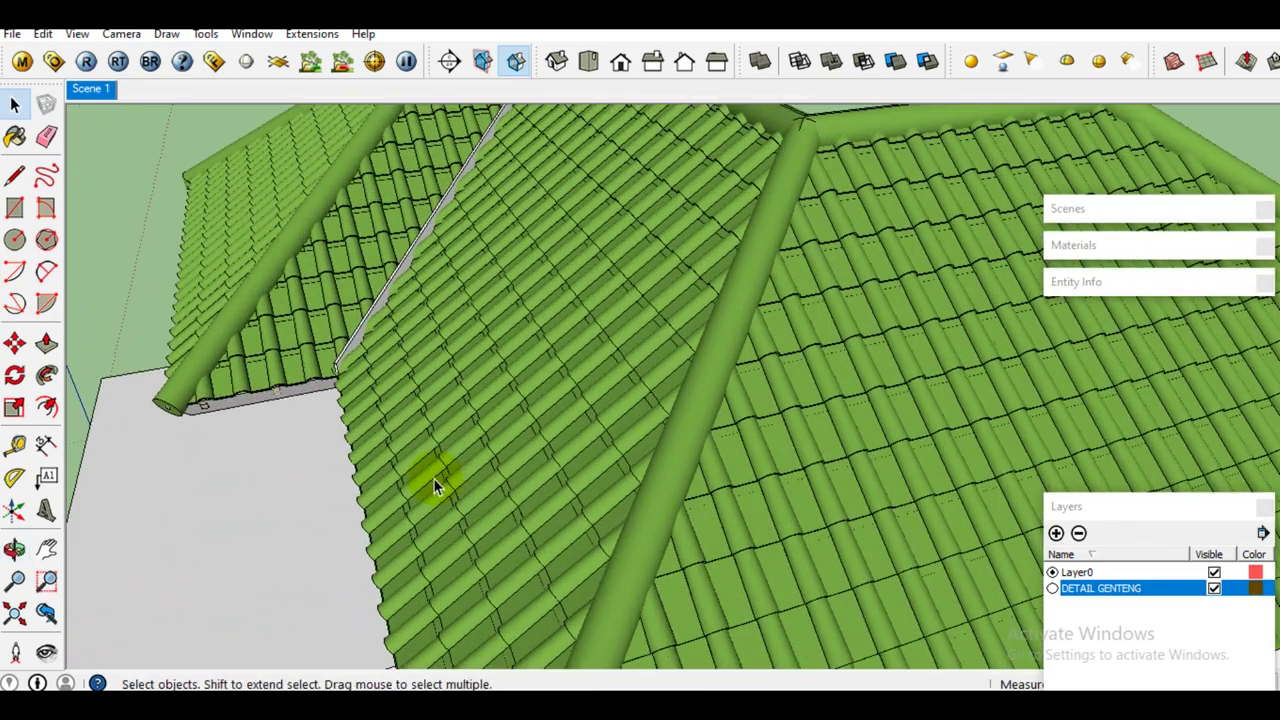
mouse_move(464, 462)
middle_mouse_down()
mouse_move(594, 434)
mouse_move(529, 449)
mouse_move(543, 400)
mouse_move(536, 420)
mouse_move(614, 437)
mouse_move(603, 431)
mouse_move(666, 466)
mouse_move(663, 490)
mouse_move(600, 491)
mouse_move(720, 480)
middle_mouse_up()
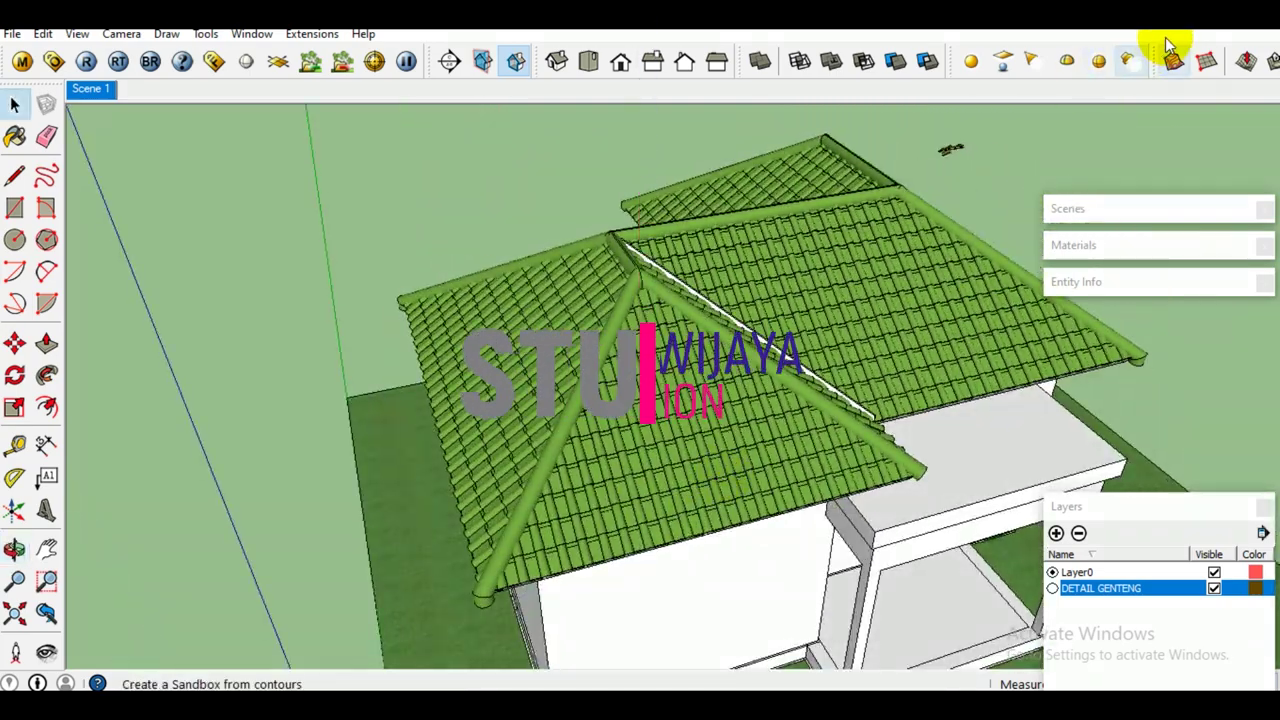